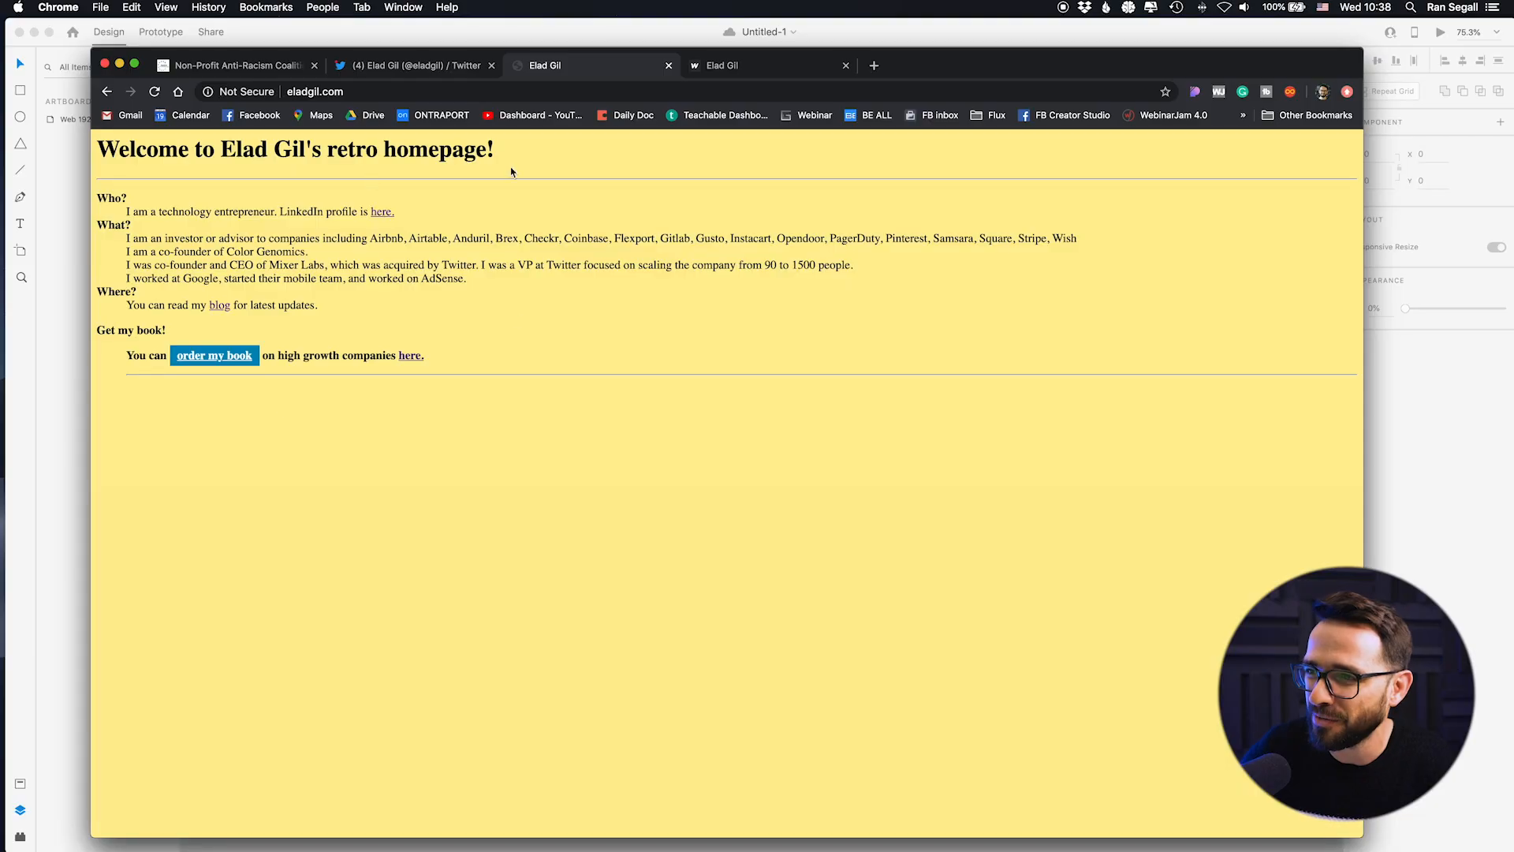
Step: Review the redesigned investor website and the tweets about its makeover on the investor's Twitter profile
{"action": "left_click", "coordinate": [755, 68]}
{"action": "scroll", "coordinate": [785, 579], "scroll_direction": "down", "scroll_amount": 5}
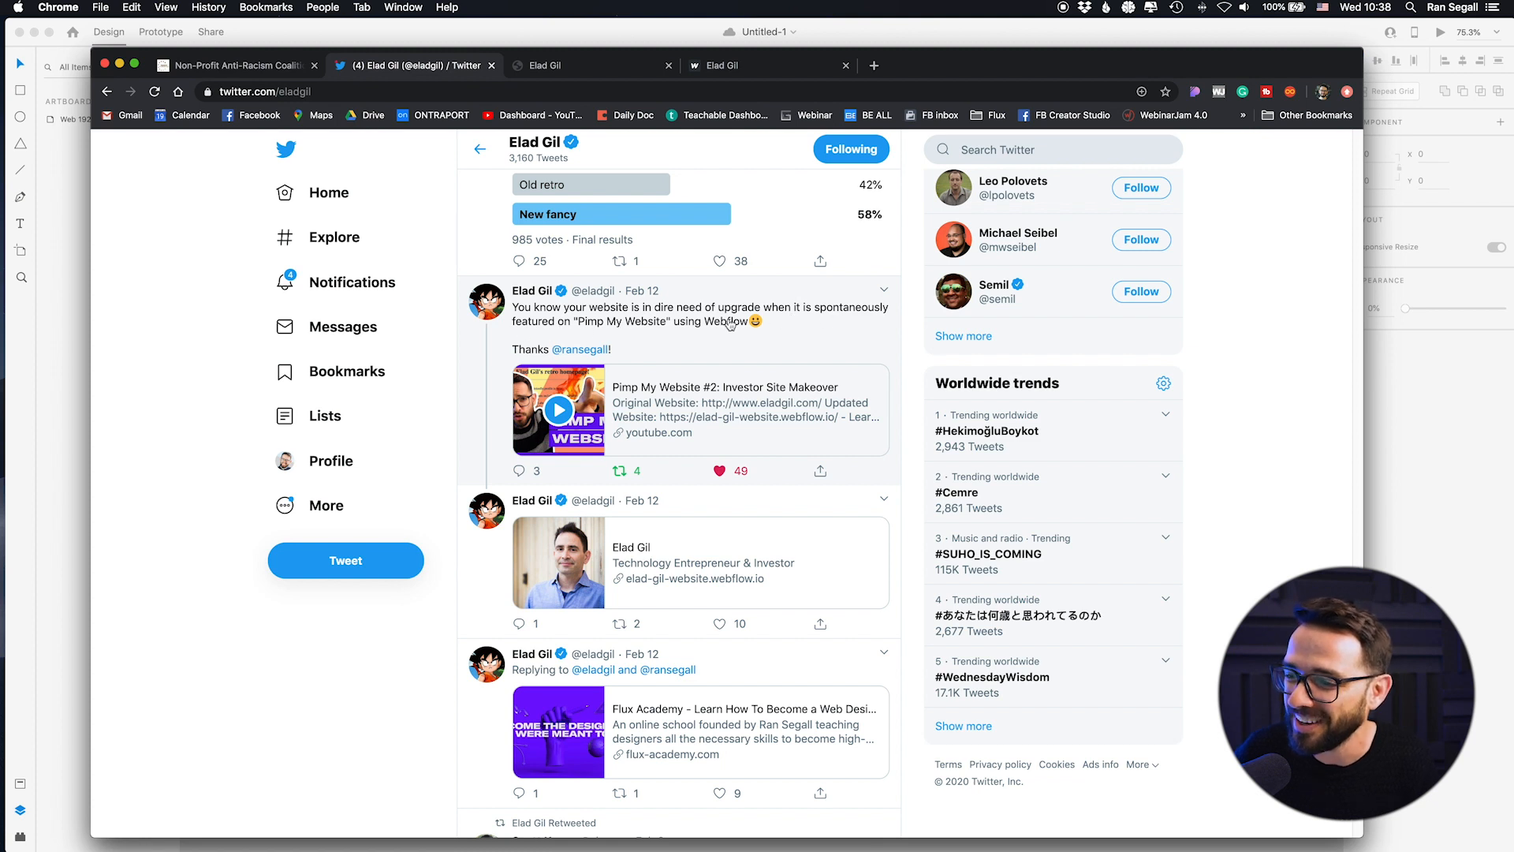
{"action": "scroll", "coordinate": [702, 502], "scroll_direction": "down", "scroll_amount": 2}
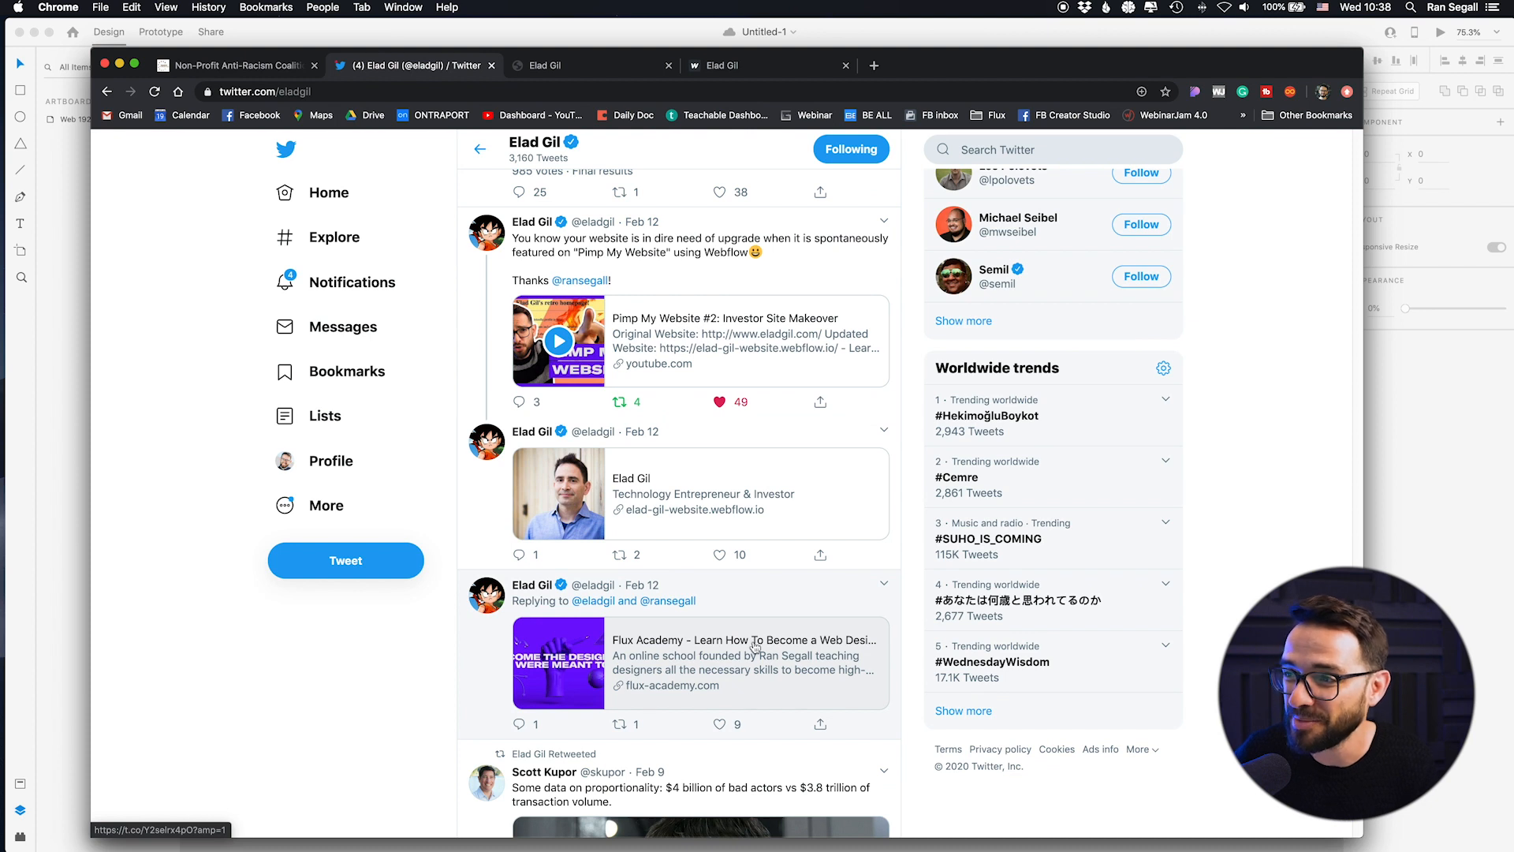
{"action": "scroll", "coordinate": [724, 632], "scroll_direction": "up", "scroll_amount": 5}
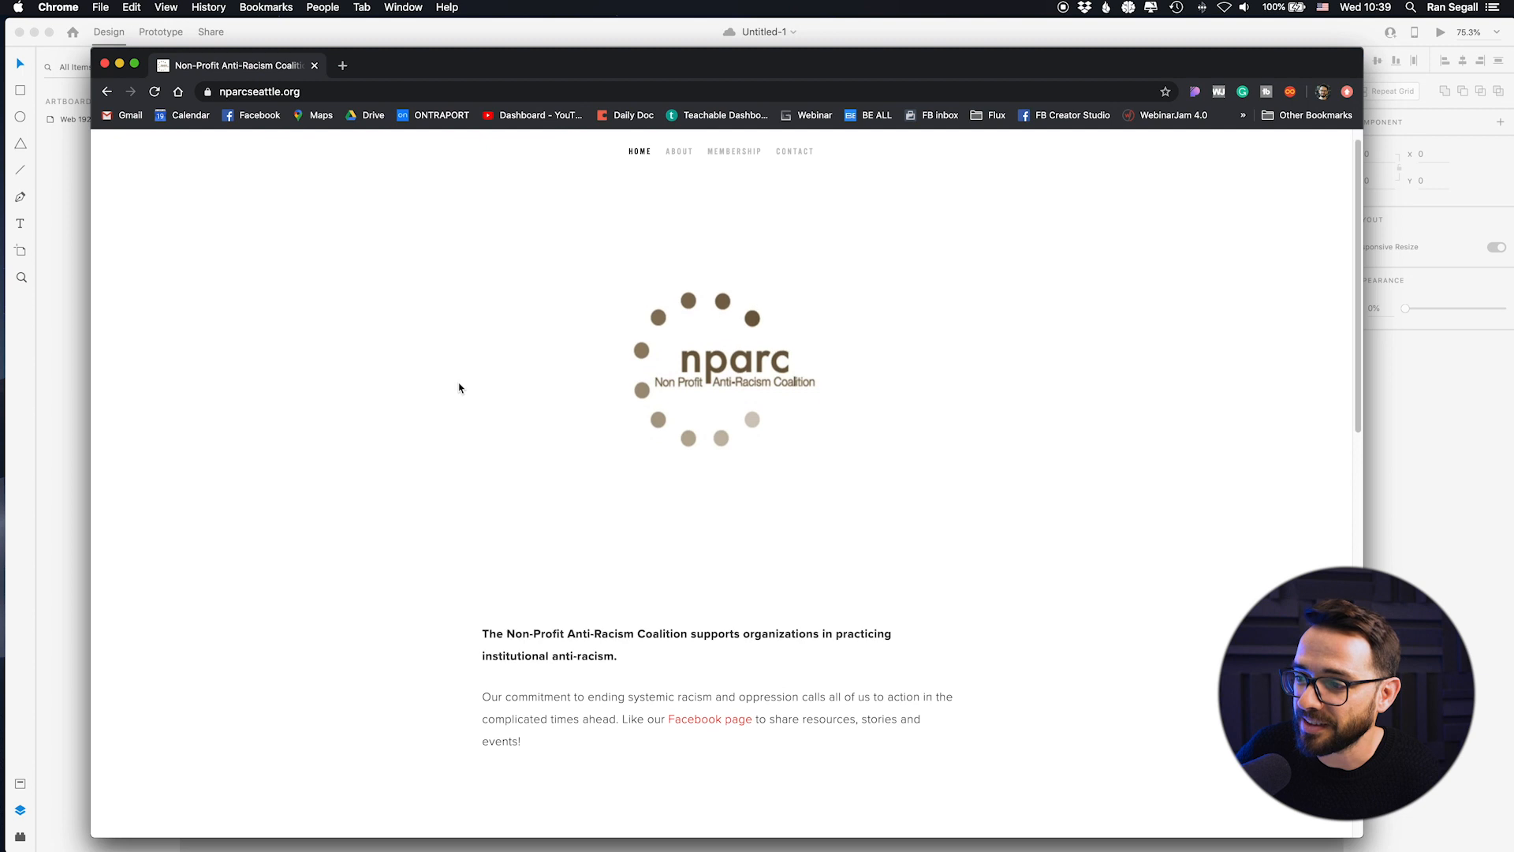
Step: Look over the NPARC homepage from the logo down to the mailing list sign-up
{"action": "scroll", "coordinate": [459, 387], "scroll_direction": "down", "scroll_amount": 5}
{"action": "scroll", "coordinate": [459, 388], "scroll_direction": "up", "scroll_amount": 5}
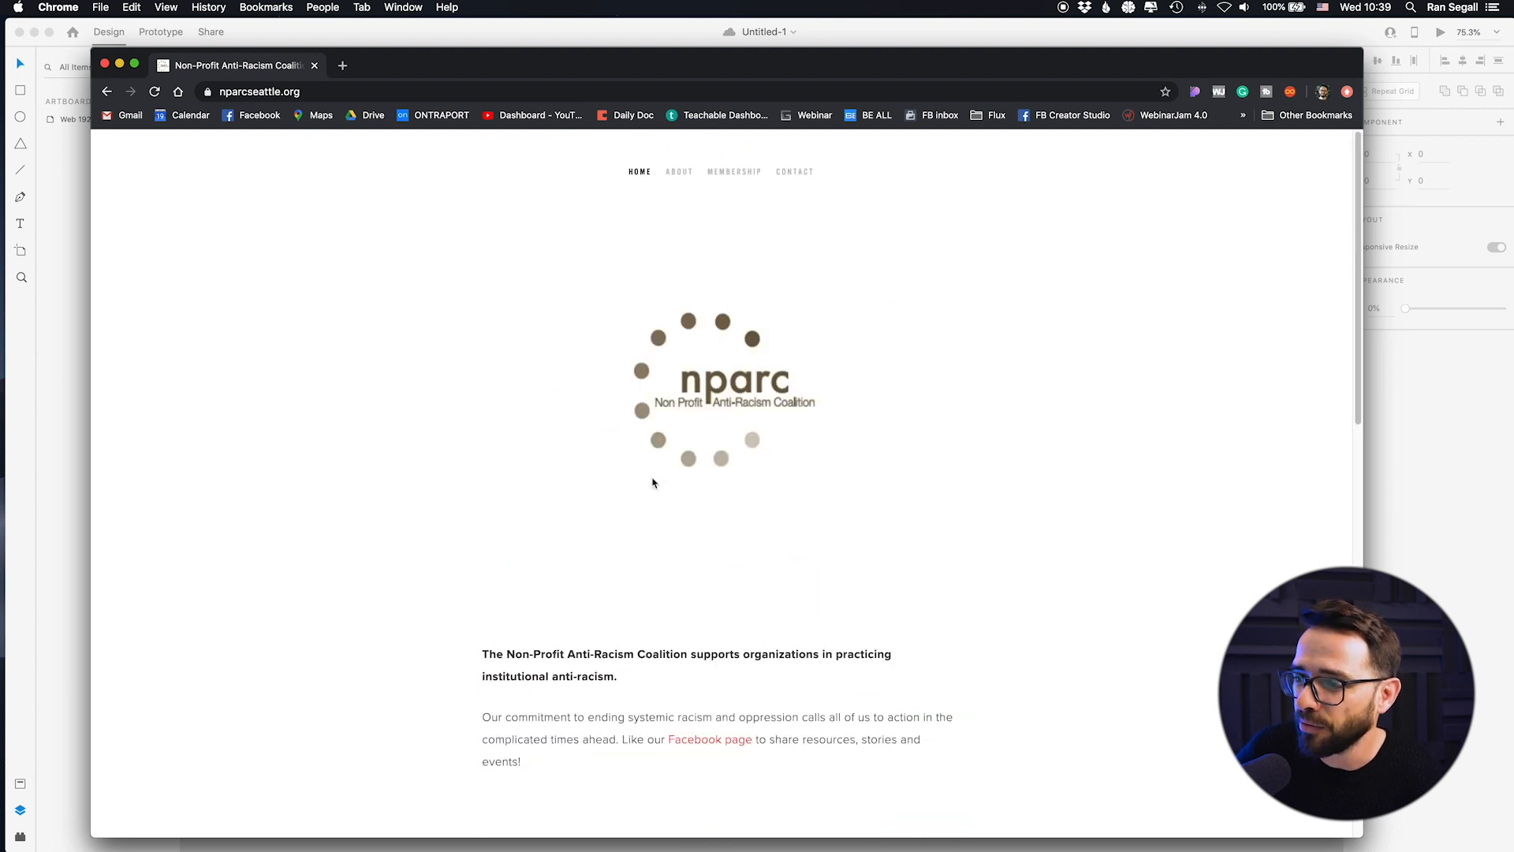
{"action": "scroll", "coordinate": [653, 483], "scroll_direction": "down", "scroll_amount": 12}
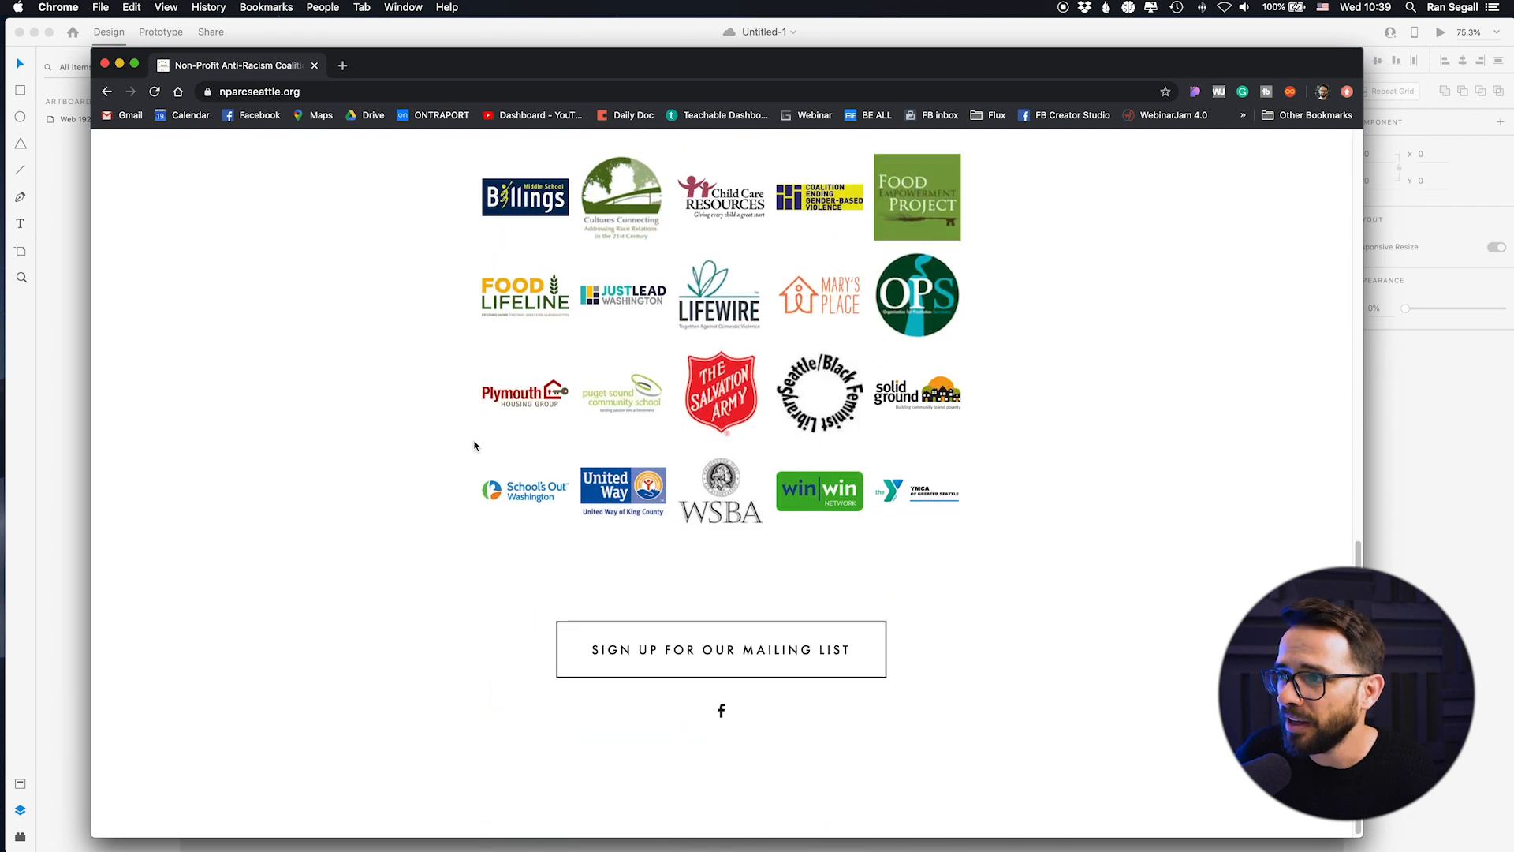
{"action": "scroll", "coordinate": [466, 442], "scroll_direction": "up", "scroll_amount": 12}
Step: Inspect the NPARC homepage's source code for the website platform it is built on, and close the source view
{"action": "right_click", "coordinate": [335, 274]}
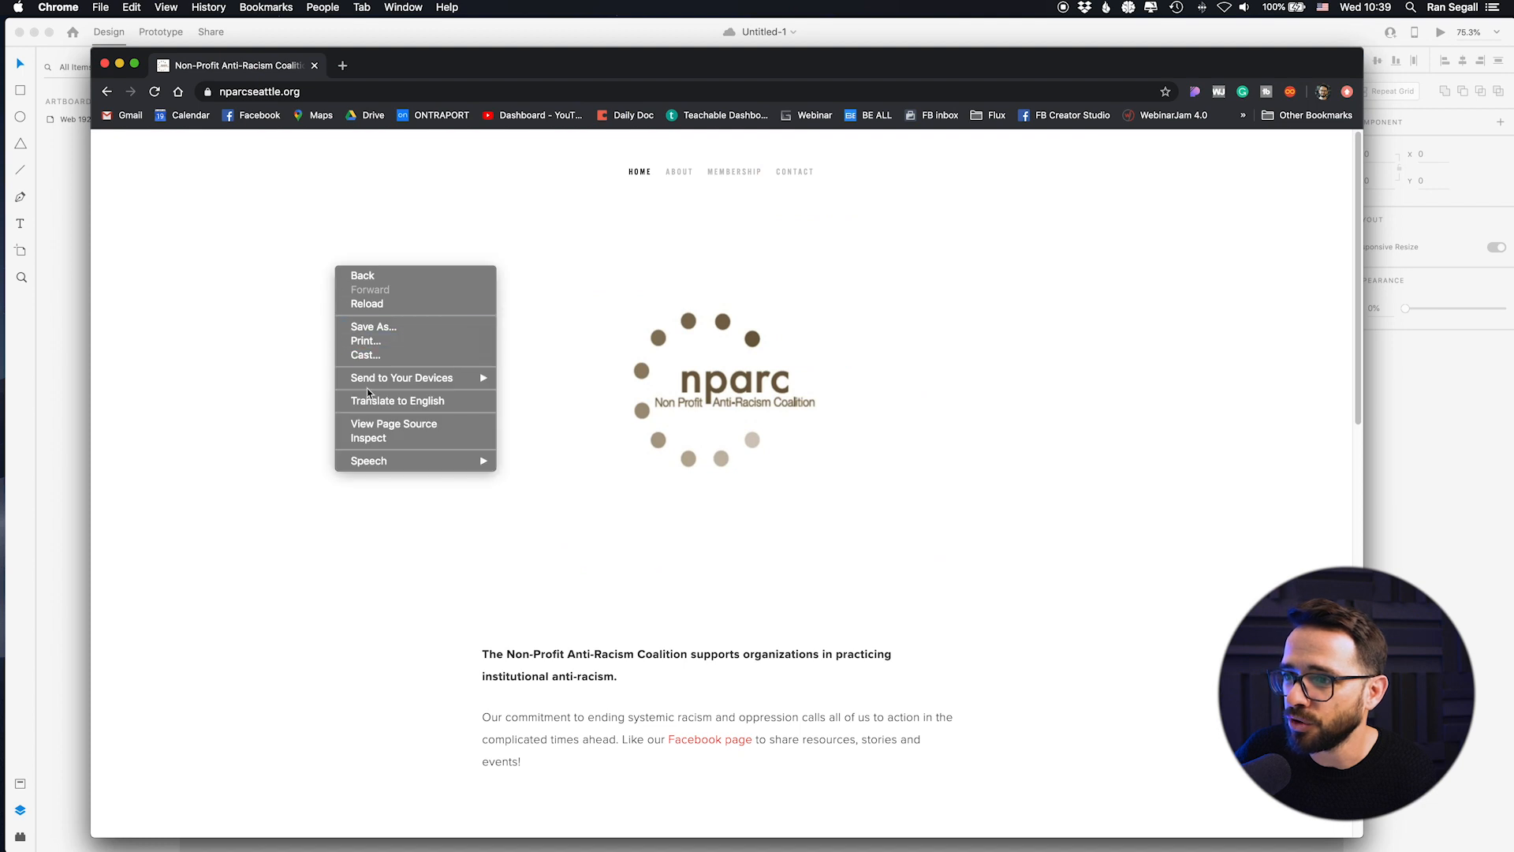
{"action": "left_click", "coordinate": [373, 430]}
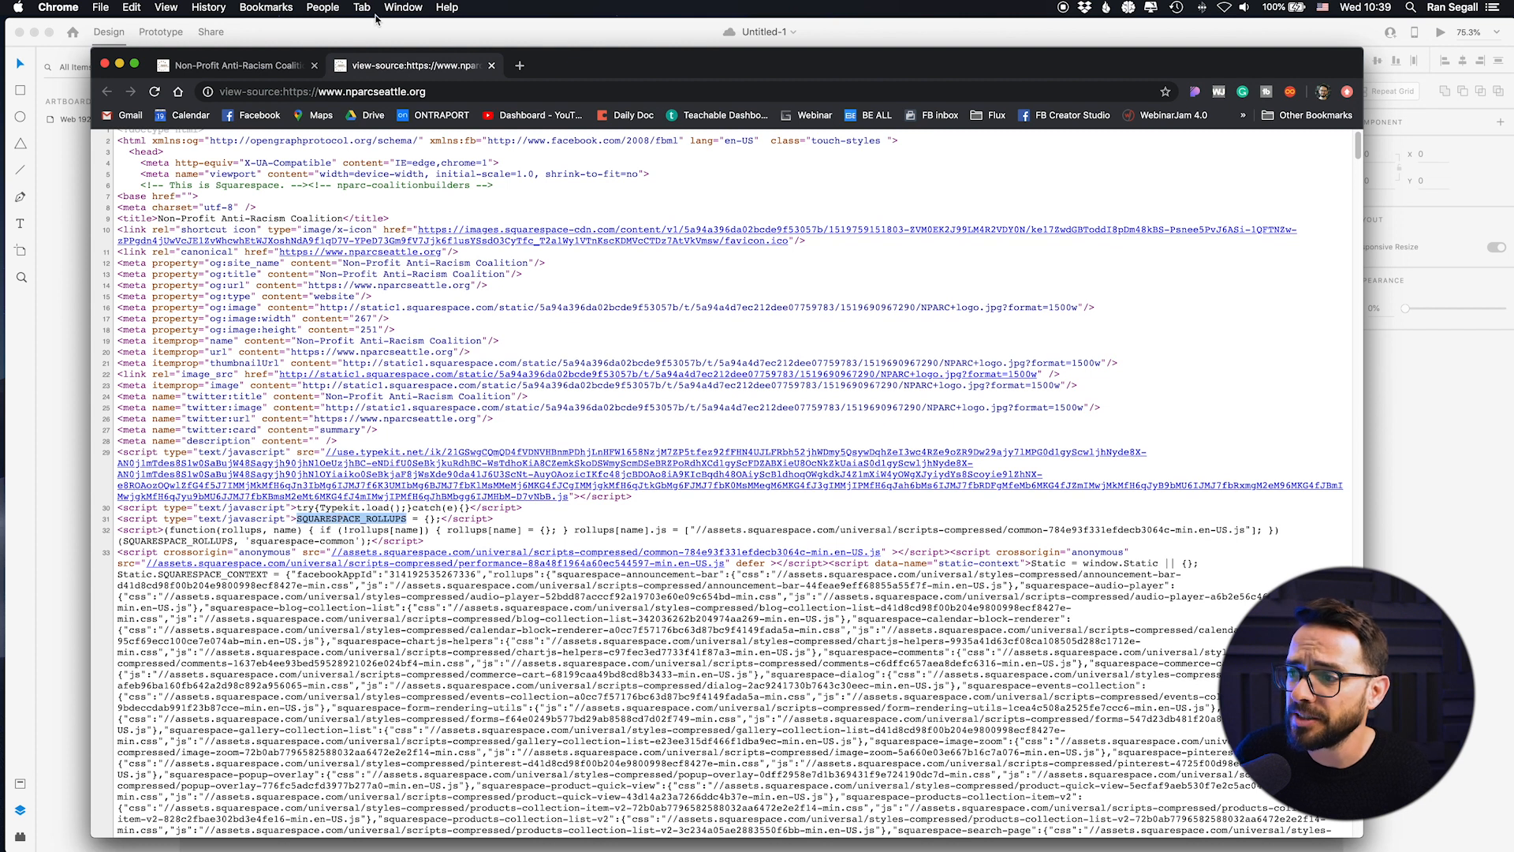
{"action": "left_click", "coordinate": [492, 65]}
Step: Examine the NPARC homepage's layout again, including the partner and member organization logos
{"action": "scroll", "coordinate": [407, 384], "scroll_direction": "down", "scroll_amount": 12}
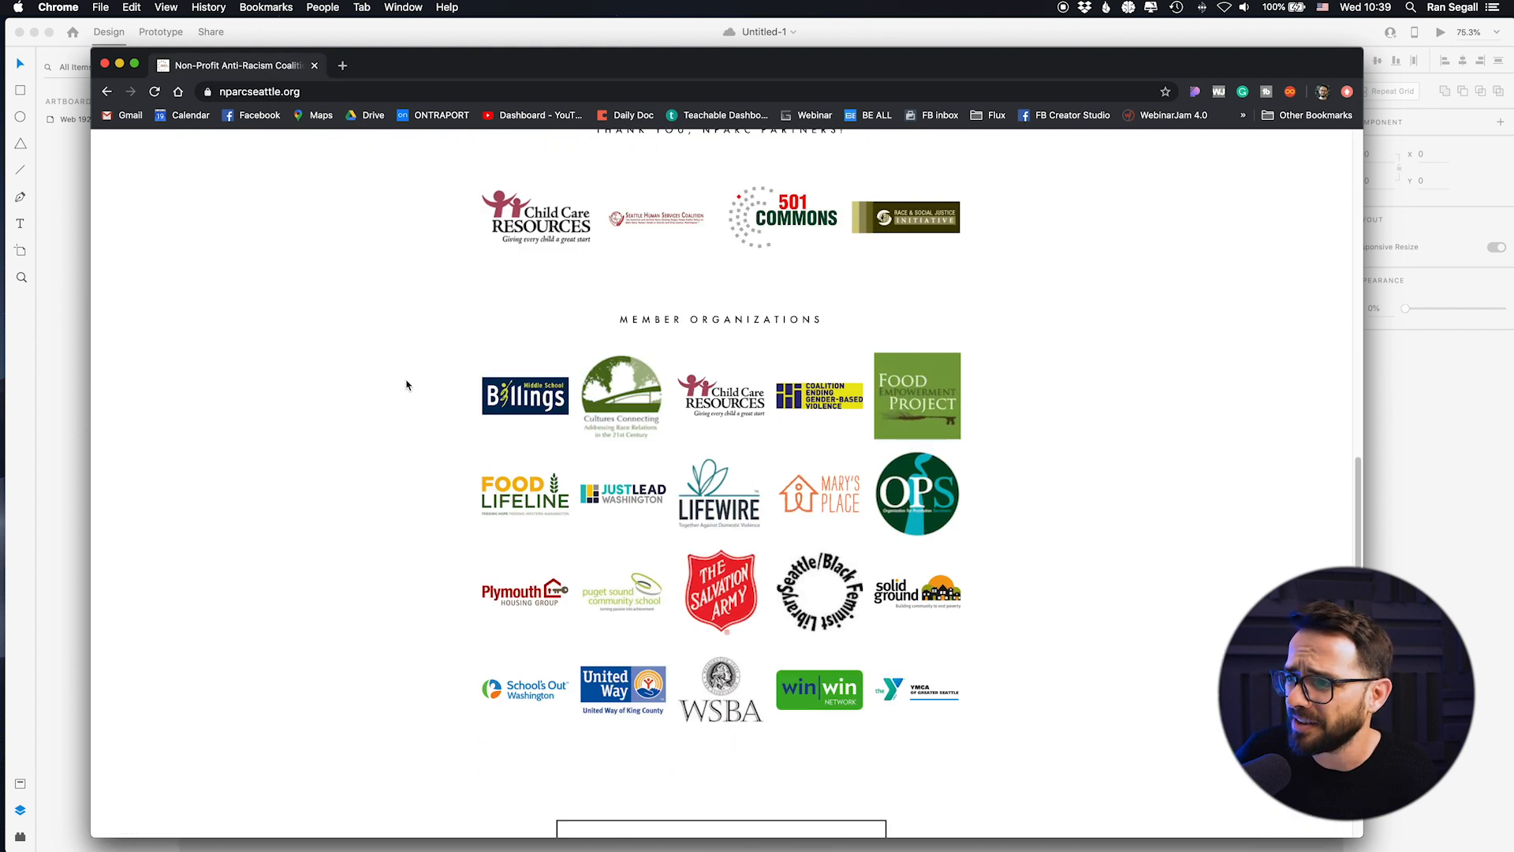
{"action": "scroll", "coordinate": [407, 385], "scroll_direction": "up", "scroll_amount": 12}
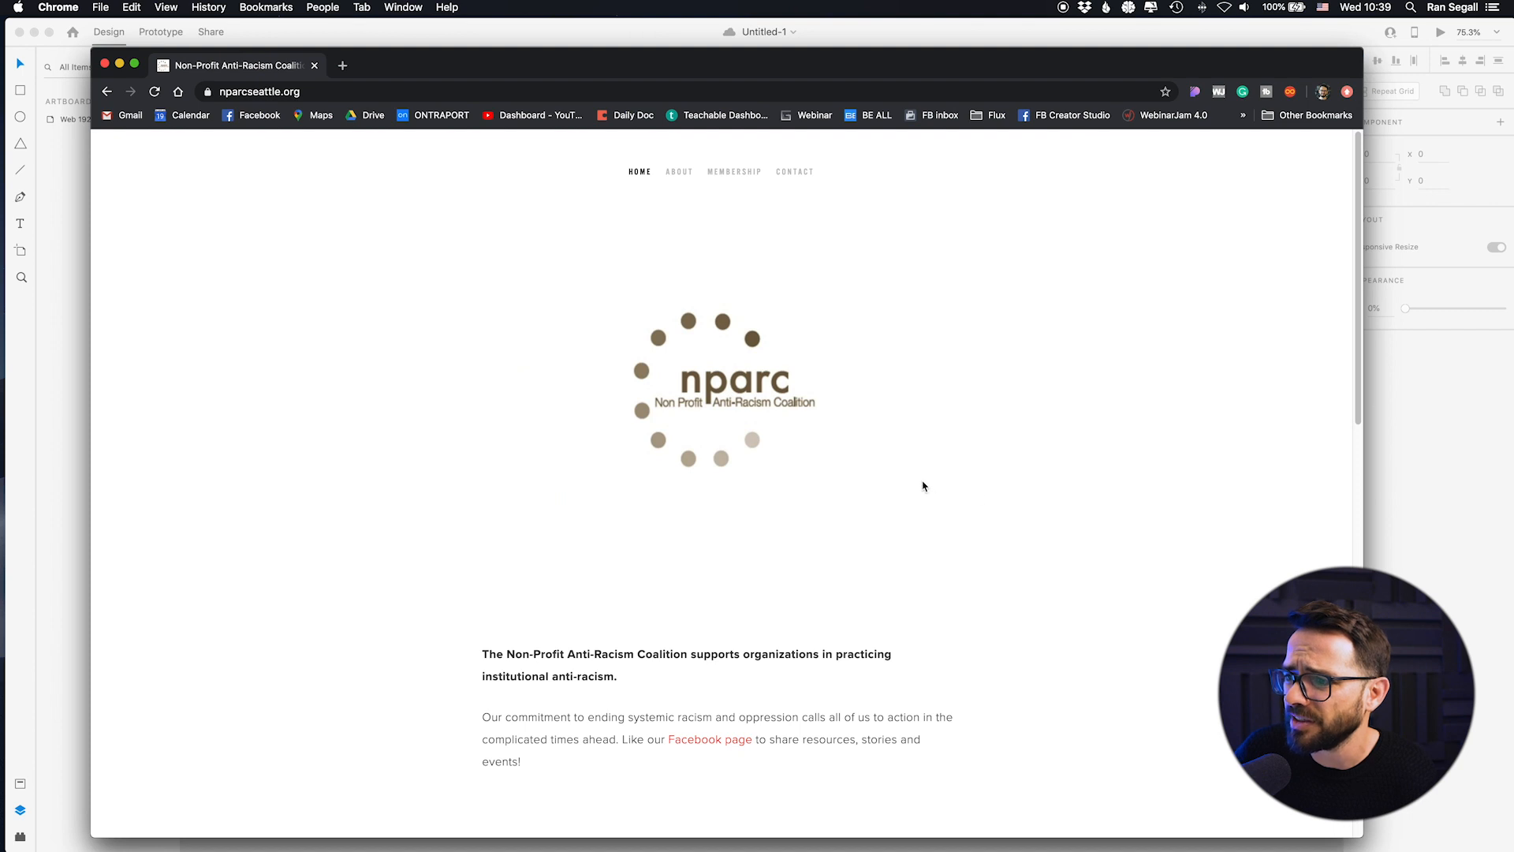
{"action": "scroll", "coordinate": [912, 479], "scroll_direction": "down", "scroll_amount": 10}
{"action": "scroll", "coordinate": [868, 473], "scroll_direction": "up", "scroll_amount": 9}
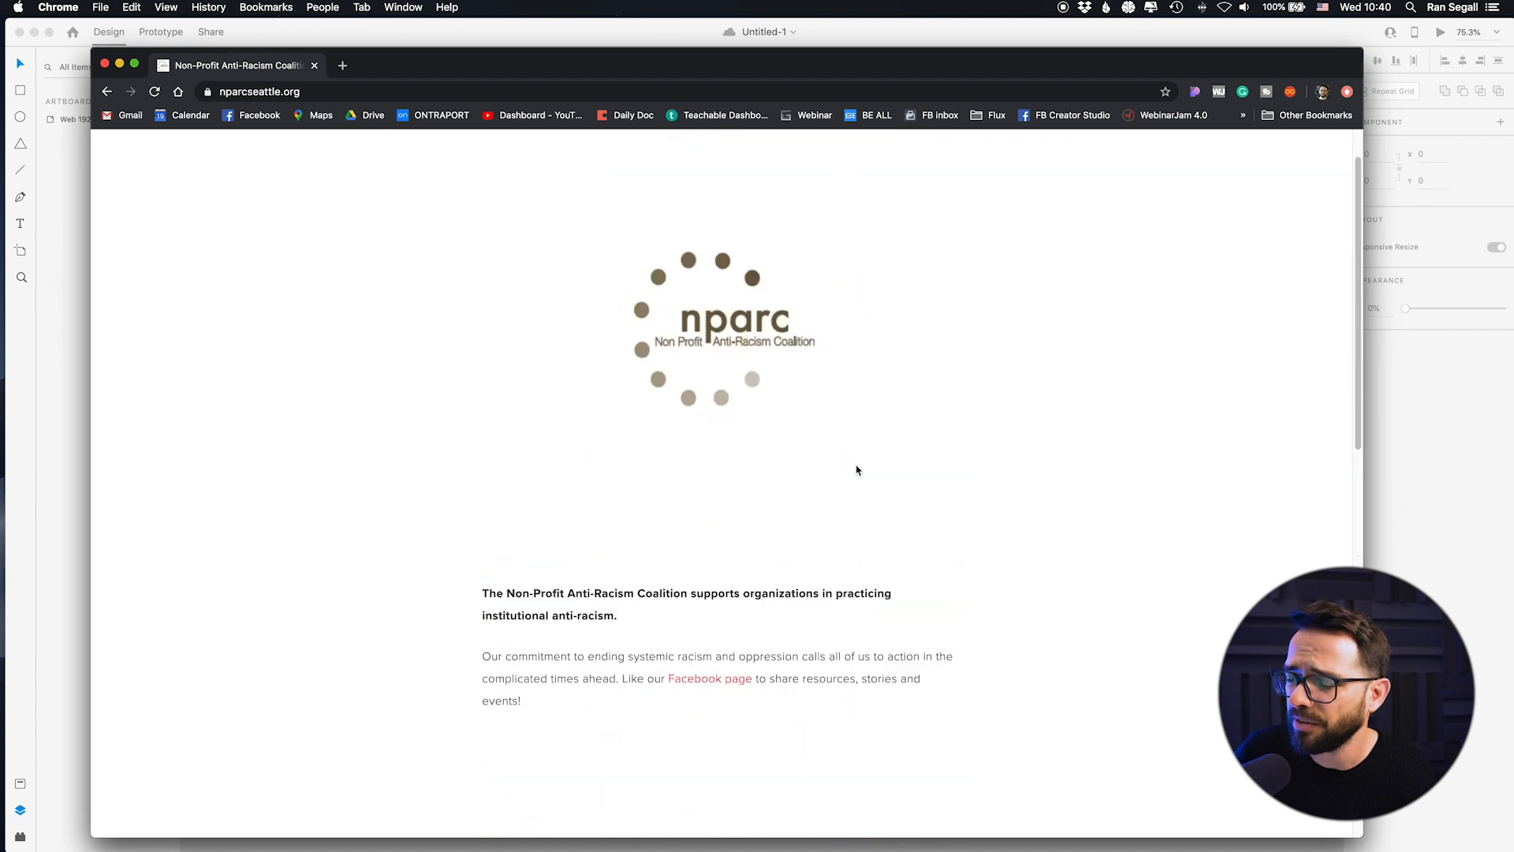
{"action": "scroll", "coordinate": [575, 408], "scroll_direction": "up", "scroll_amount": 2}
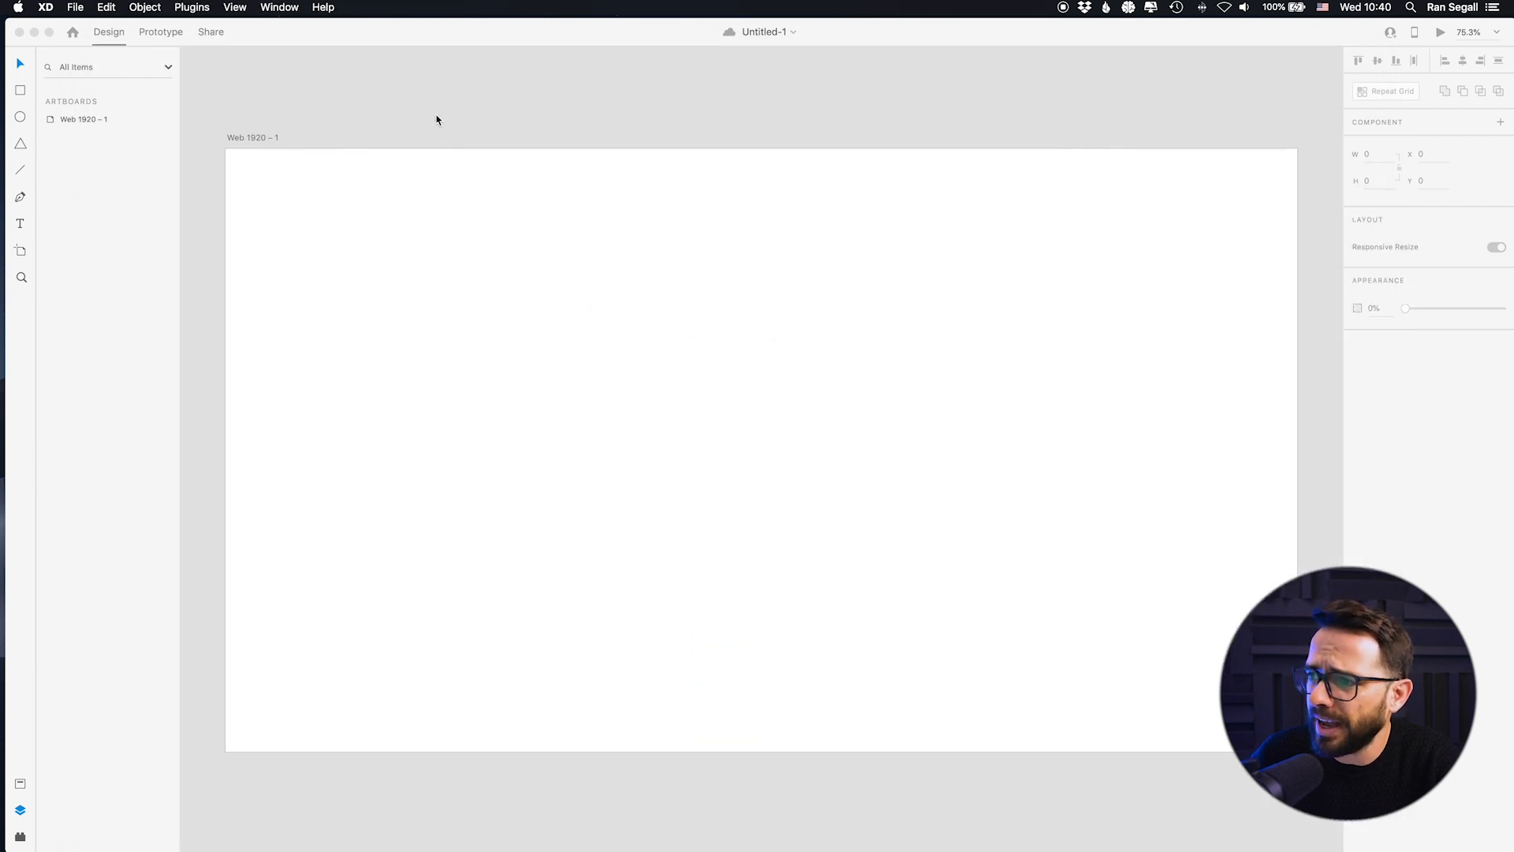
Step: Switch to Chrome and read the NPARC homepage's mission statement, intro text and partner sections
{"action": "key", "text": "super+Tab"}
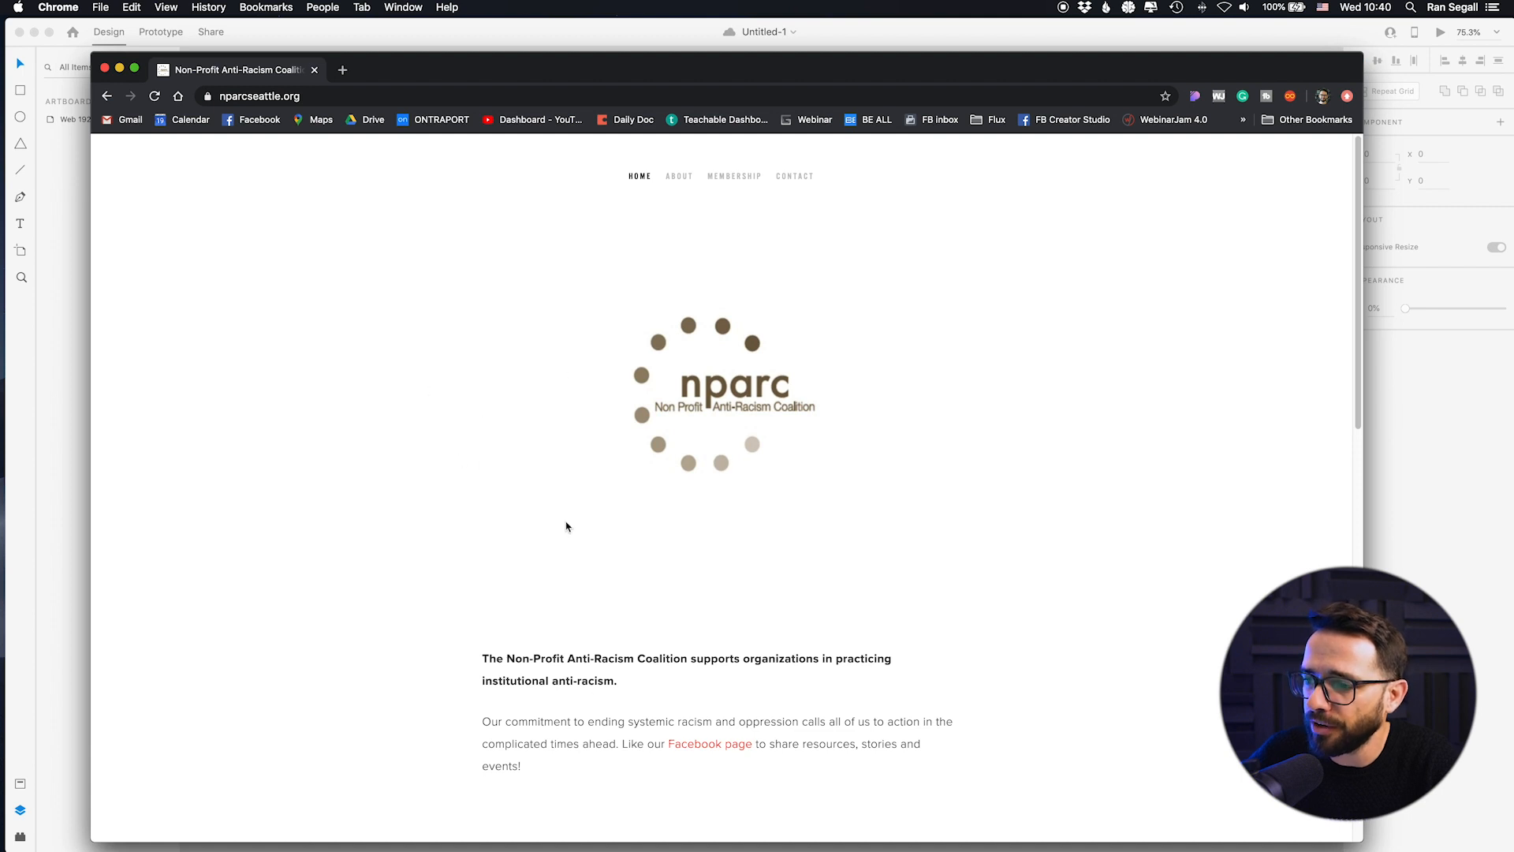
{"action": "left_click_drag", "start_coordinate": [632, 689], "coordinate": [488, 665]}
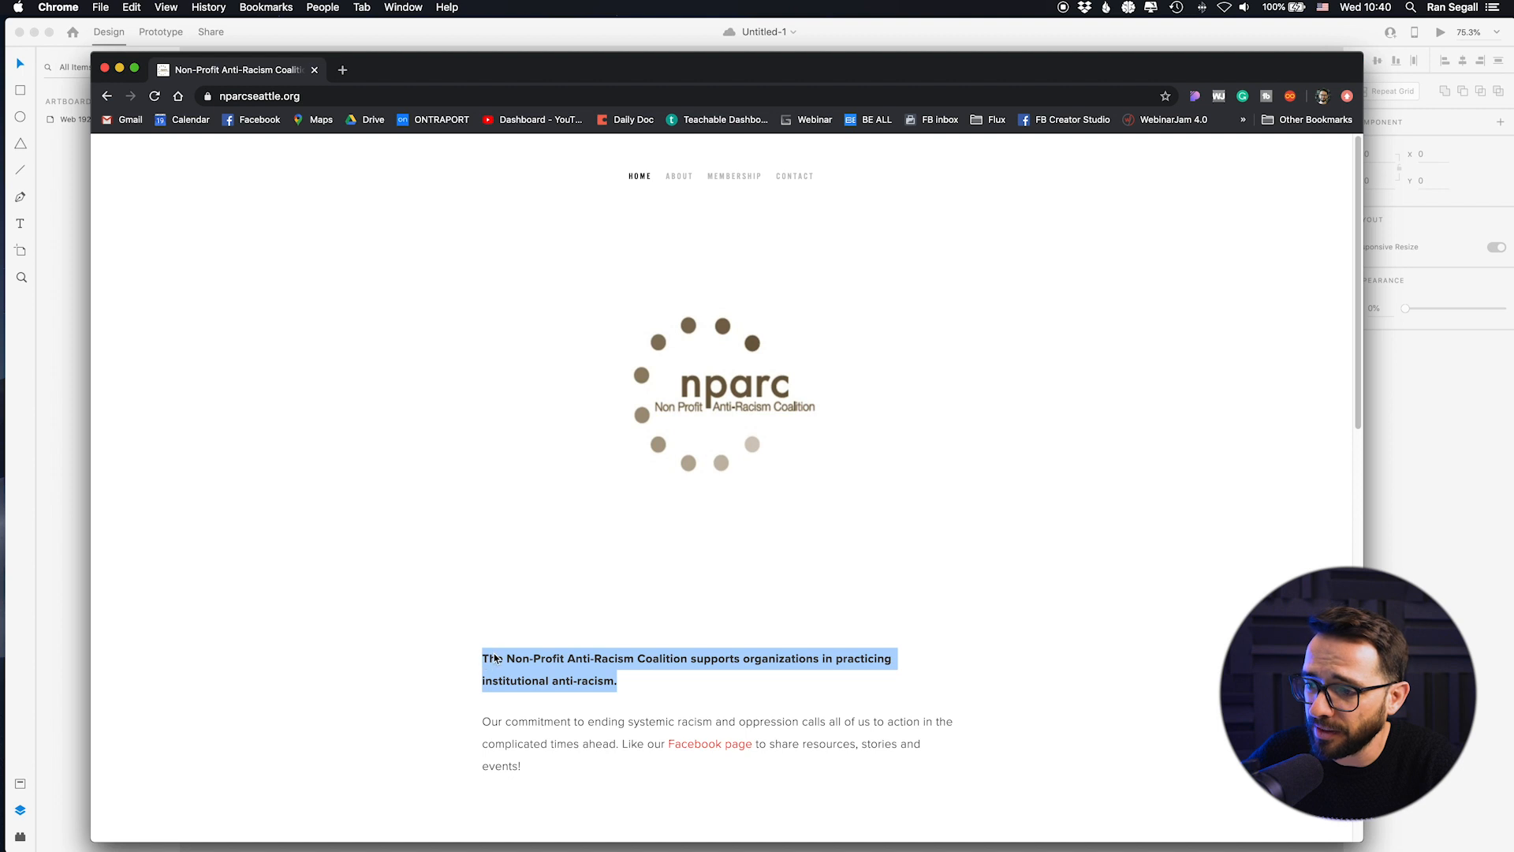
{"action": "left_click", "coordinate": [564, 692]}
{"action": "left_click_drag", "start_coordinate": [521, 785], "coordinate": [459, 635]}
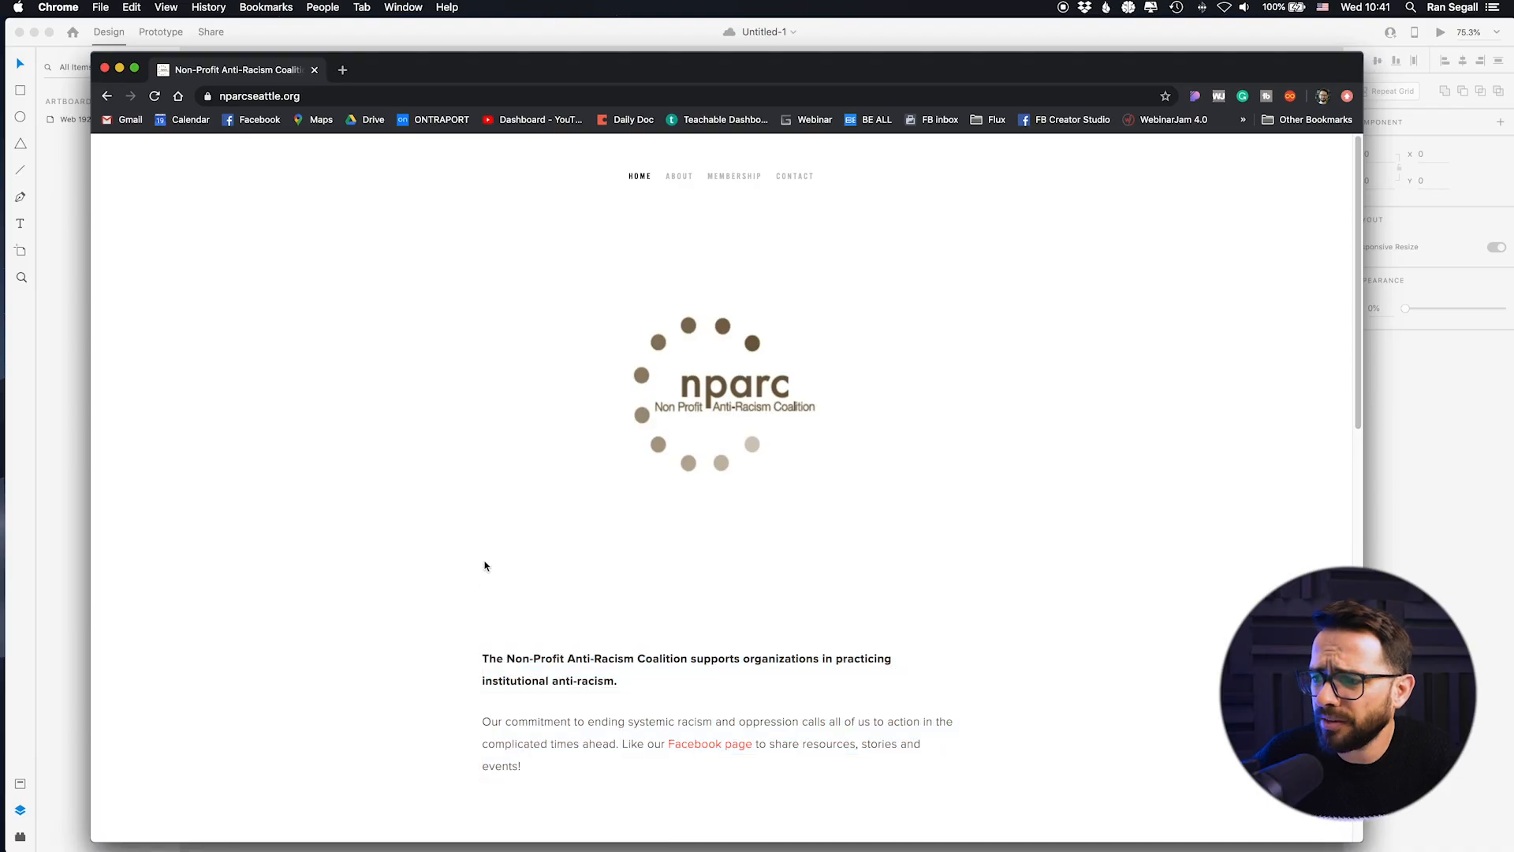
{"action": "scroll", "coordinate": [495, 587], "scroll_direction": "down", "scroll_amount": 4}
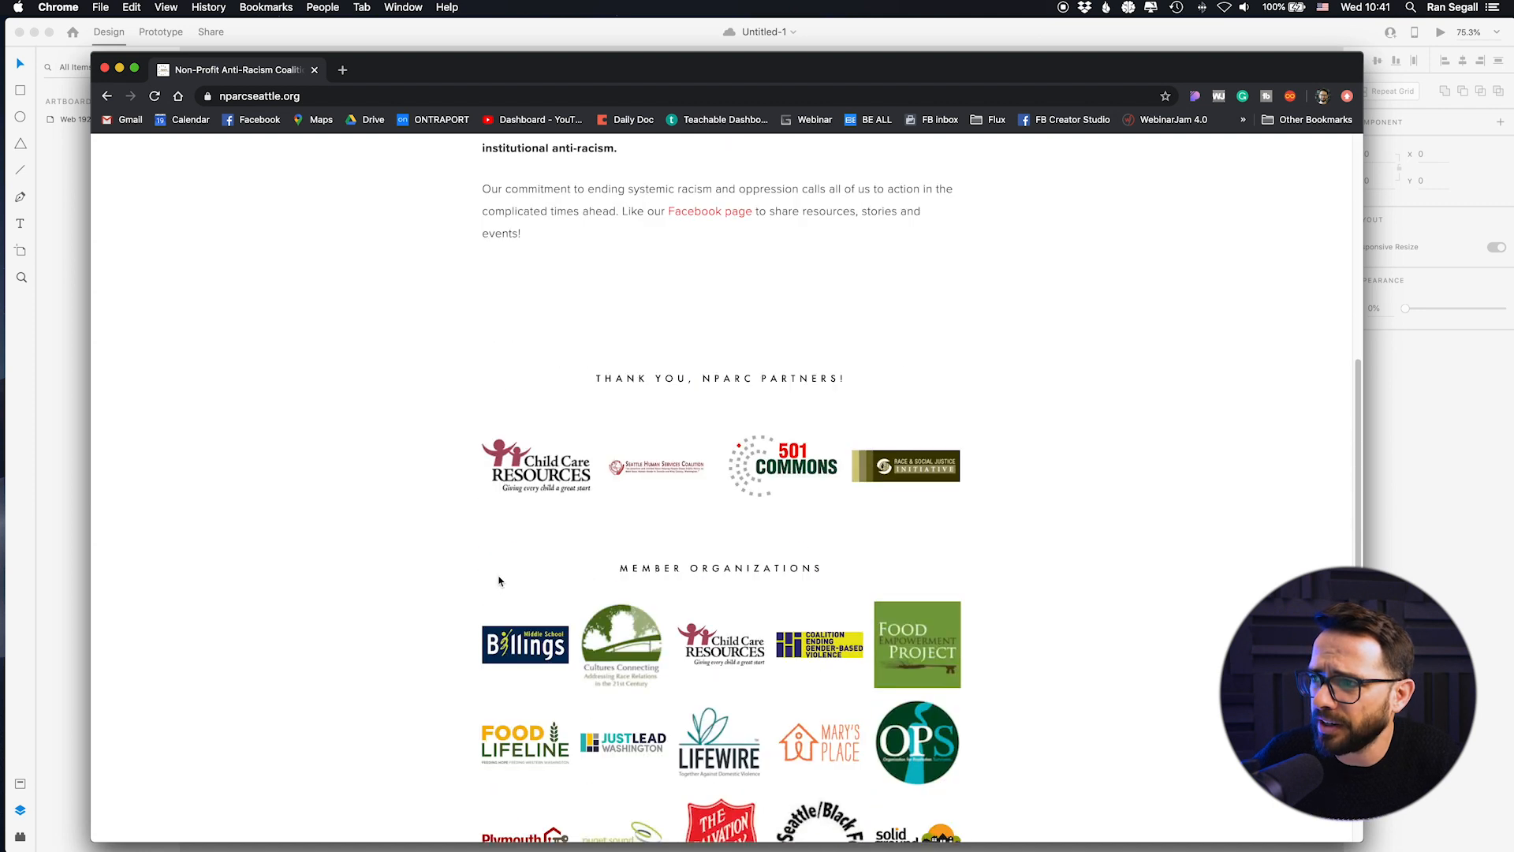
{"action": "scroll", "coordinate": [846, 611], "scroll_direction": "up", "scroll_amount": 5}
Step: Read the NPARC Membership page's benefits, dues and joining instructions, and return to the homepage
{"action": "left_click", "coordinate": [735, 176]}
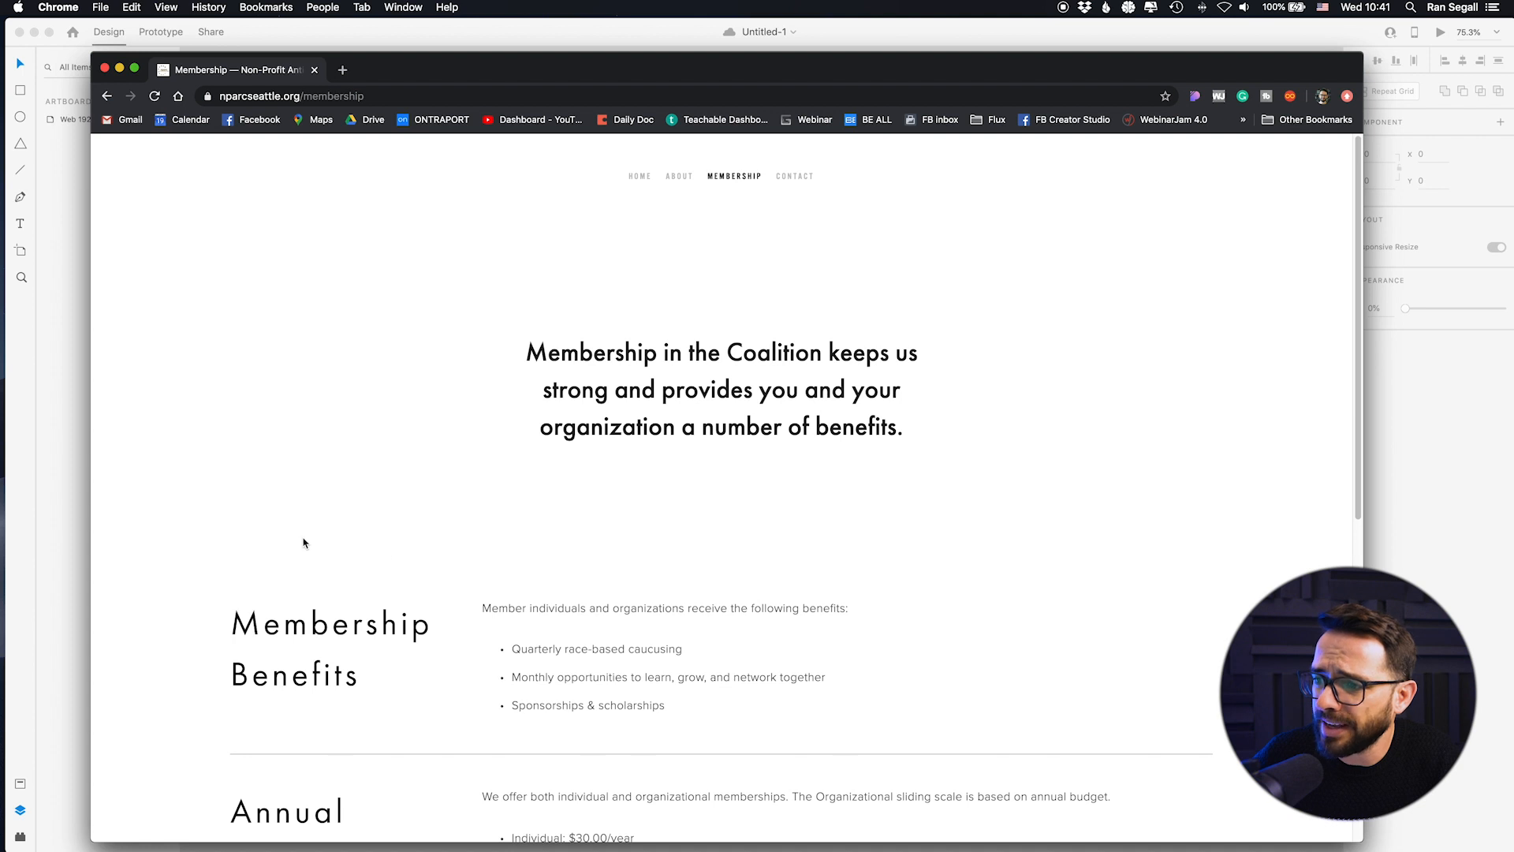
{"action": "scroll", "coordinate": [304, 539], "scroll_direction": "down", "scroll_amount": 5}
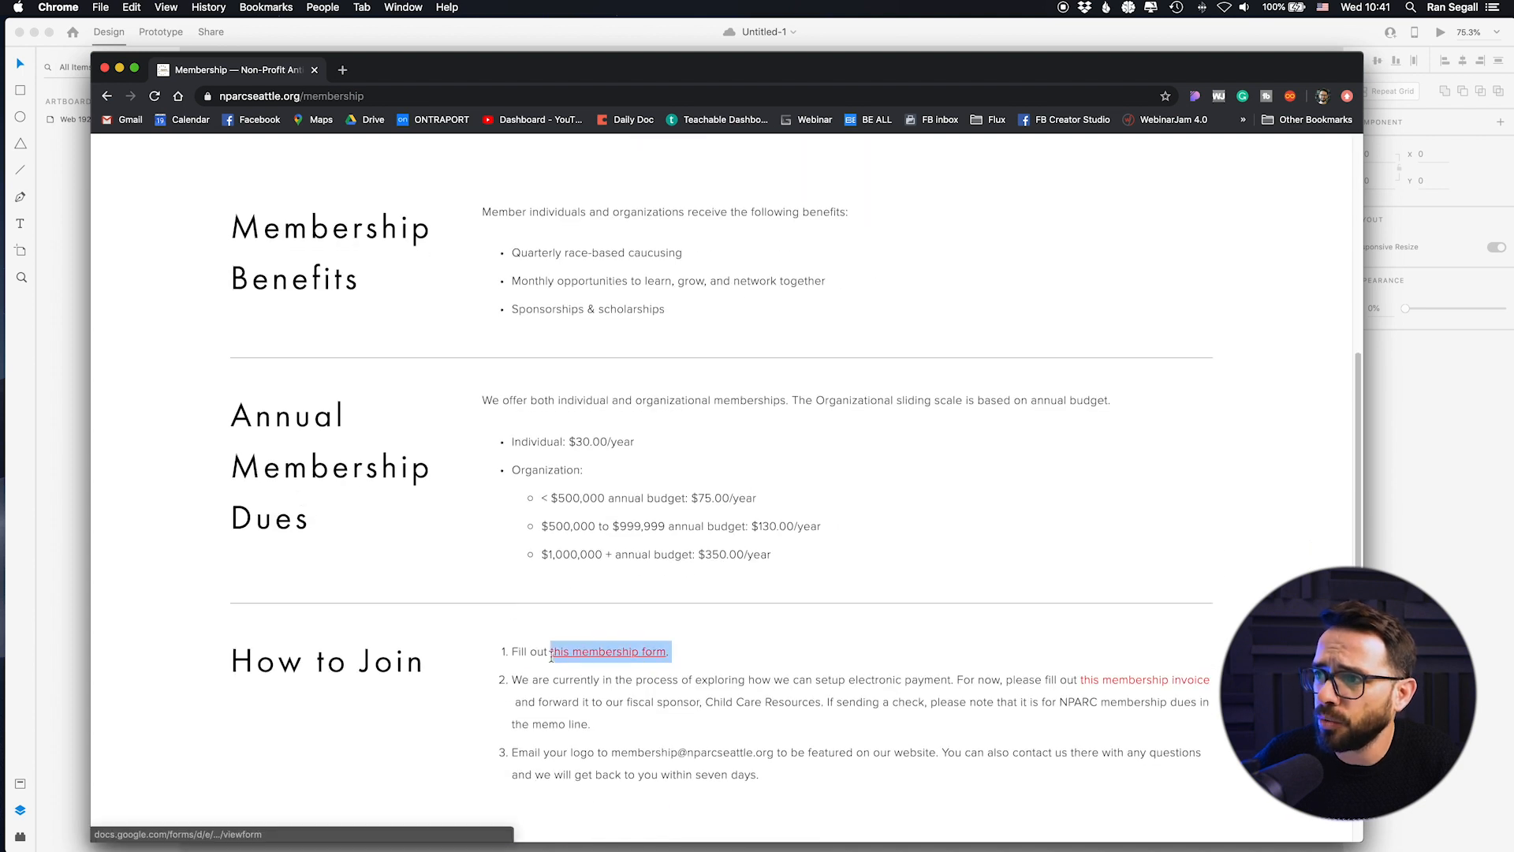
{"action": "scroll", "coordinate": [517, 622], "scroll_direction": "up", "scroll_amount": 5}
{"action": "left_click", "coordinate": [635, 177]}
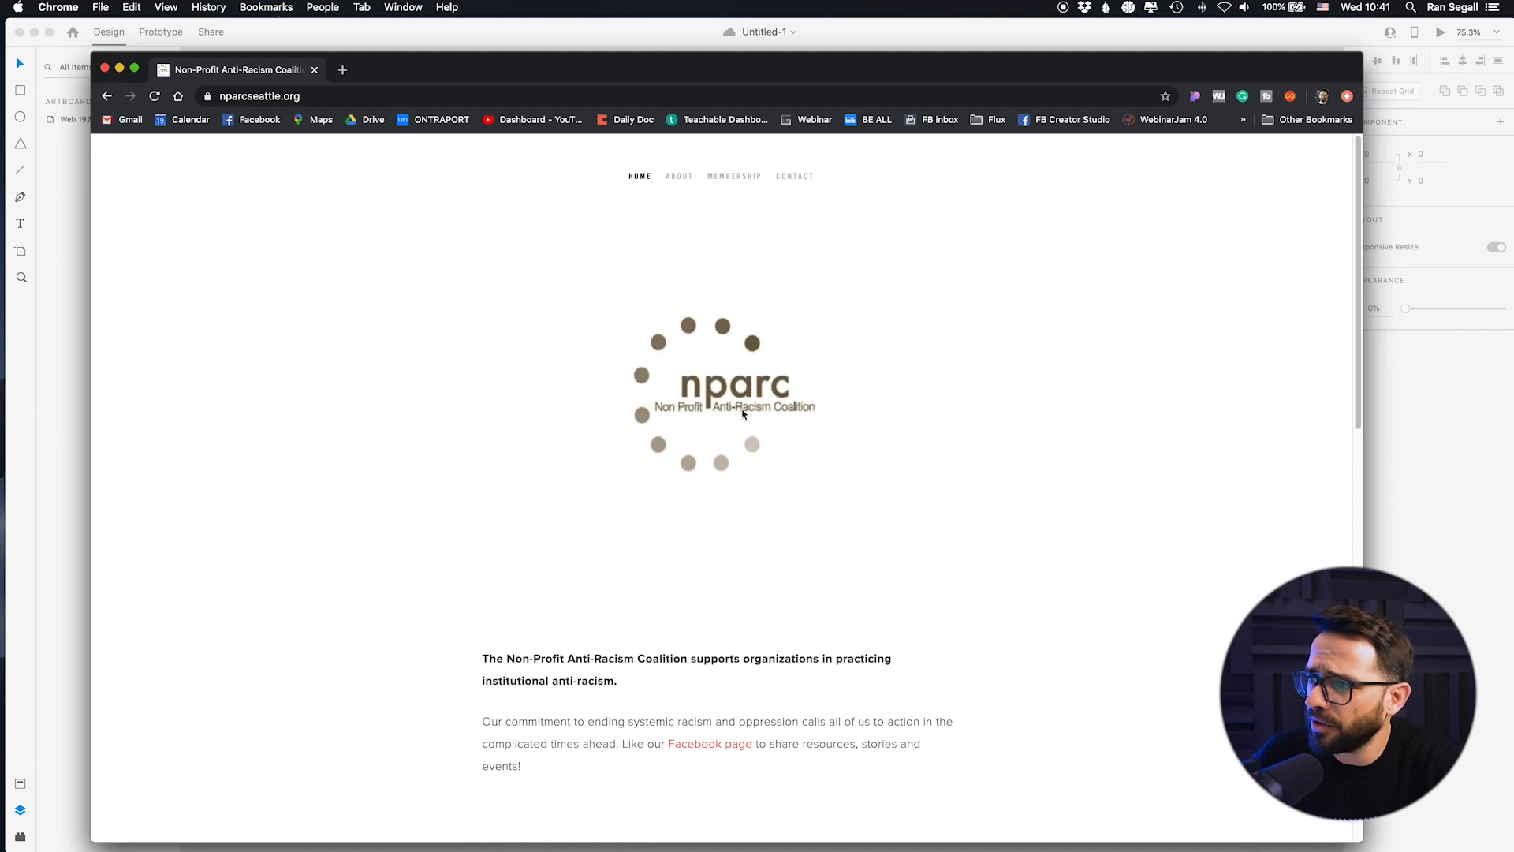
Step: Copy the NPARC logo image from the homepage and paste it onto the Web 1920 – 1 artboard in Adobe XD
{"action": "right_click", "coordinate": [743, 390]}
{"action": "left_click", "coordinate": [769, 429]}
{"action": "left_click", "coordinate": [582, 824]}
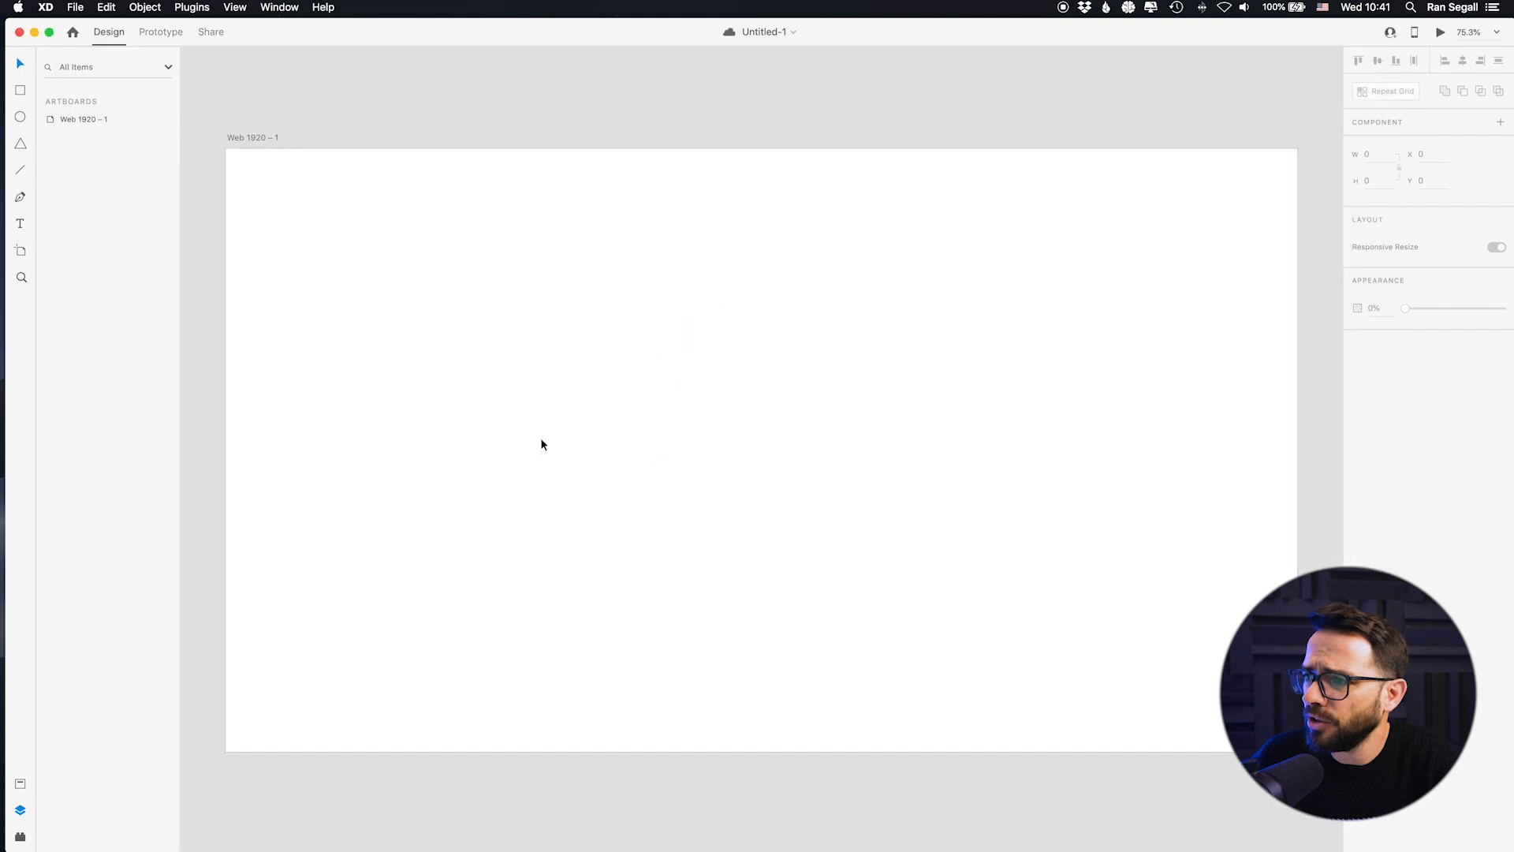
{"action": "left_click", "coordinate": [587, 391]}
{"action": "key", "text": "super+v"}
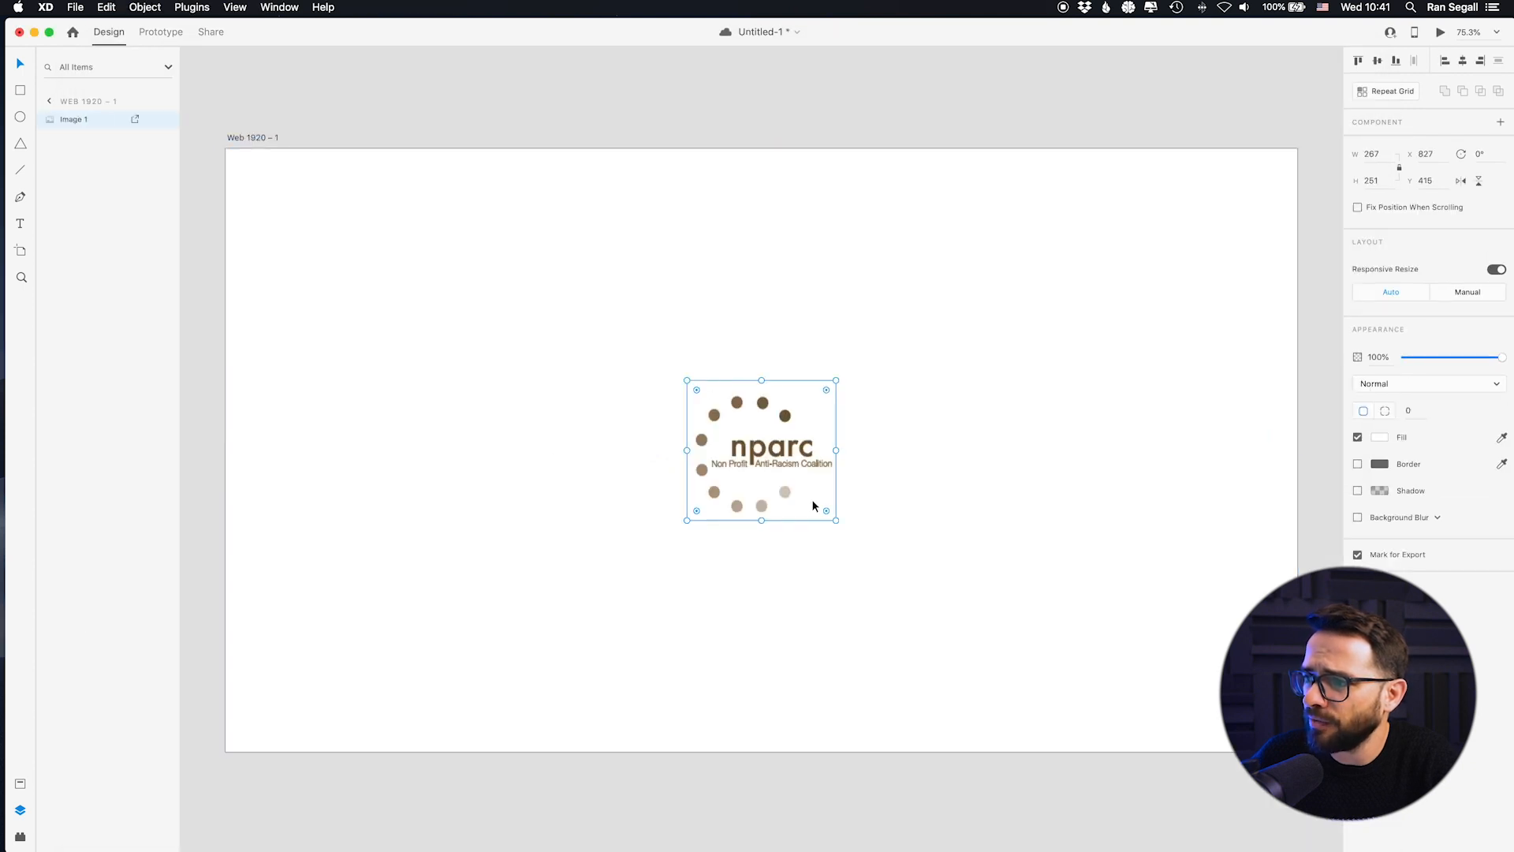
Step: Shrink the pasted NPARC logo to header size and place it near the artboard's upper-left corner
{"action": "left_click_drag", "start_coordinate": [835, 515], "coordinate": [412, 213]}
{"action": "left_click", "coordinate": [448, 279]}
{"action": "left_click_drag", "start_coordinate": [548, 271], "coordinate": [430, 293]}
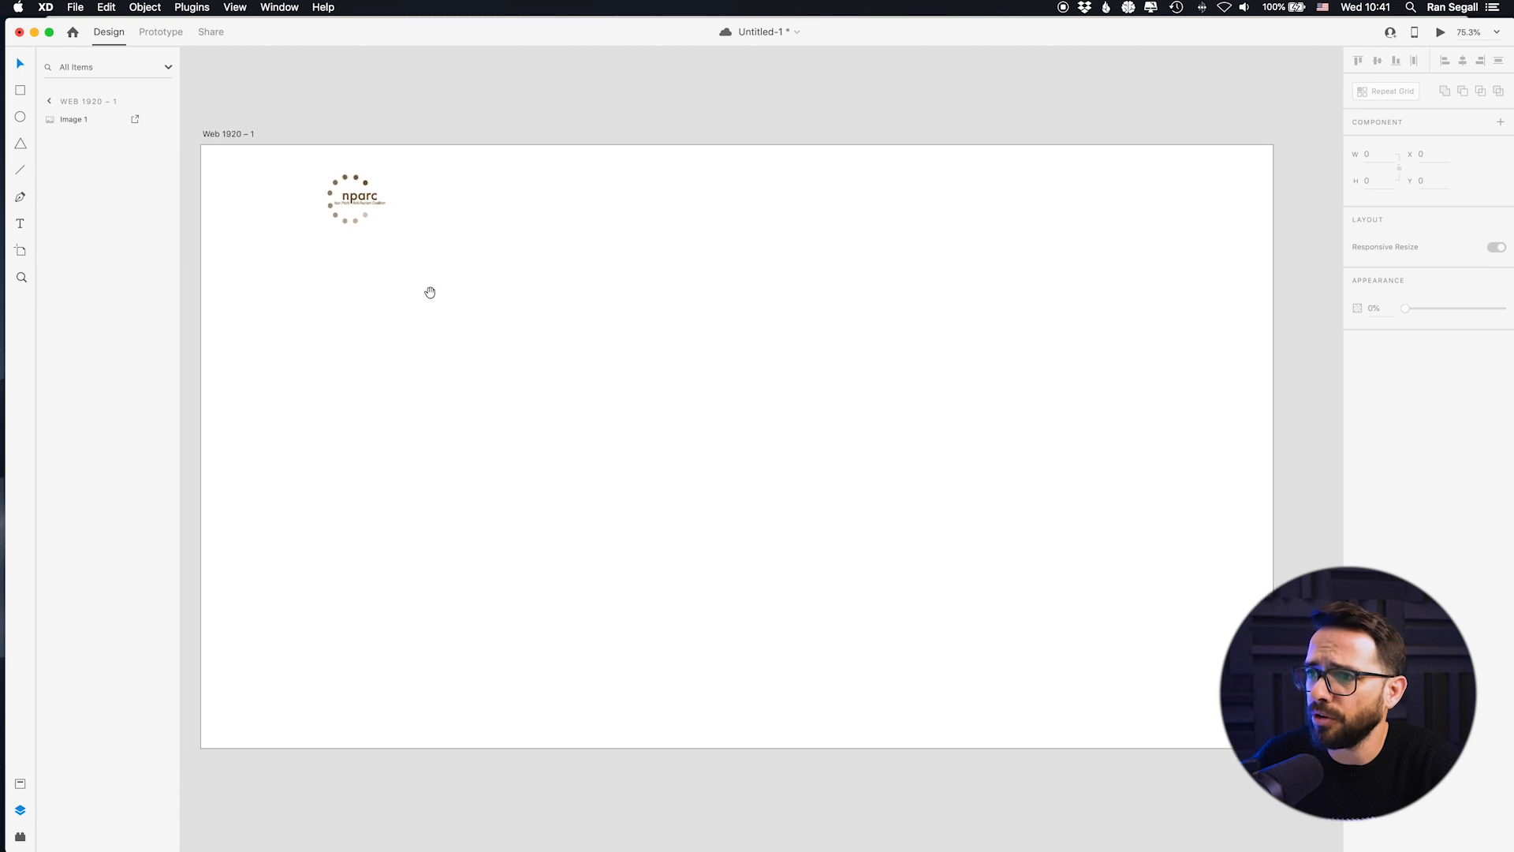
{"action": "left_click", "coordinate": [364, 210]}
{"action": "left_click_drag", "start_coordinate": [387, 227], "coordinate": [392, 236]}
{"action": "left_click", "coordinate": [339, 263]}
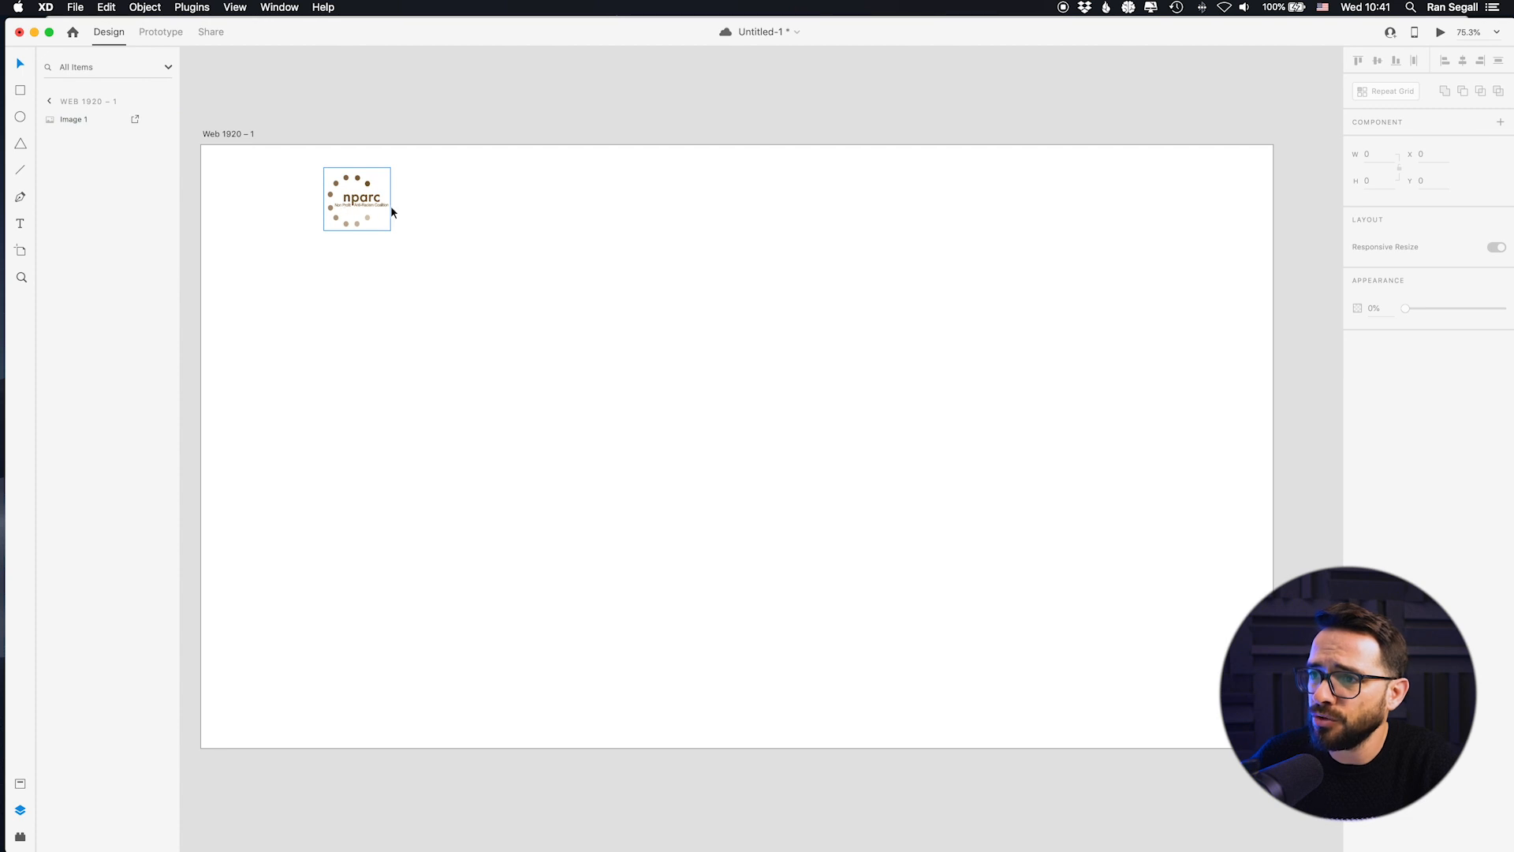
Step: Switch to Photoshop, create a new 267 × 251 px document and paste the copied NPARC logo, accepting the color profile conversion
{"action": "key", "text": "super+Tab"}
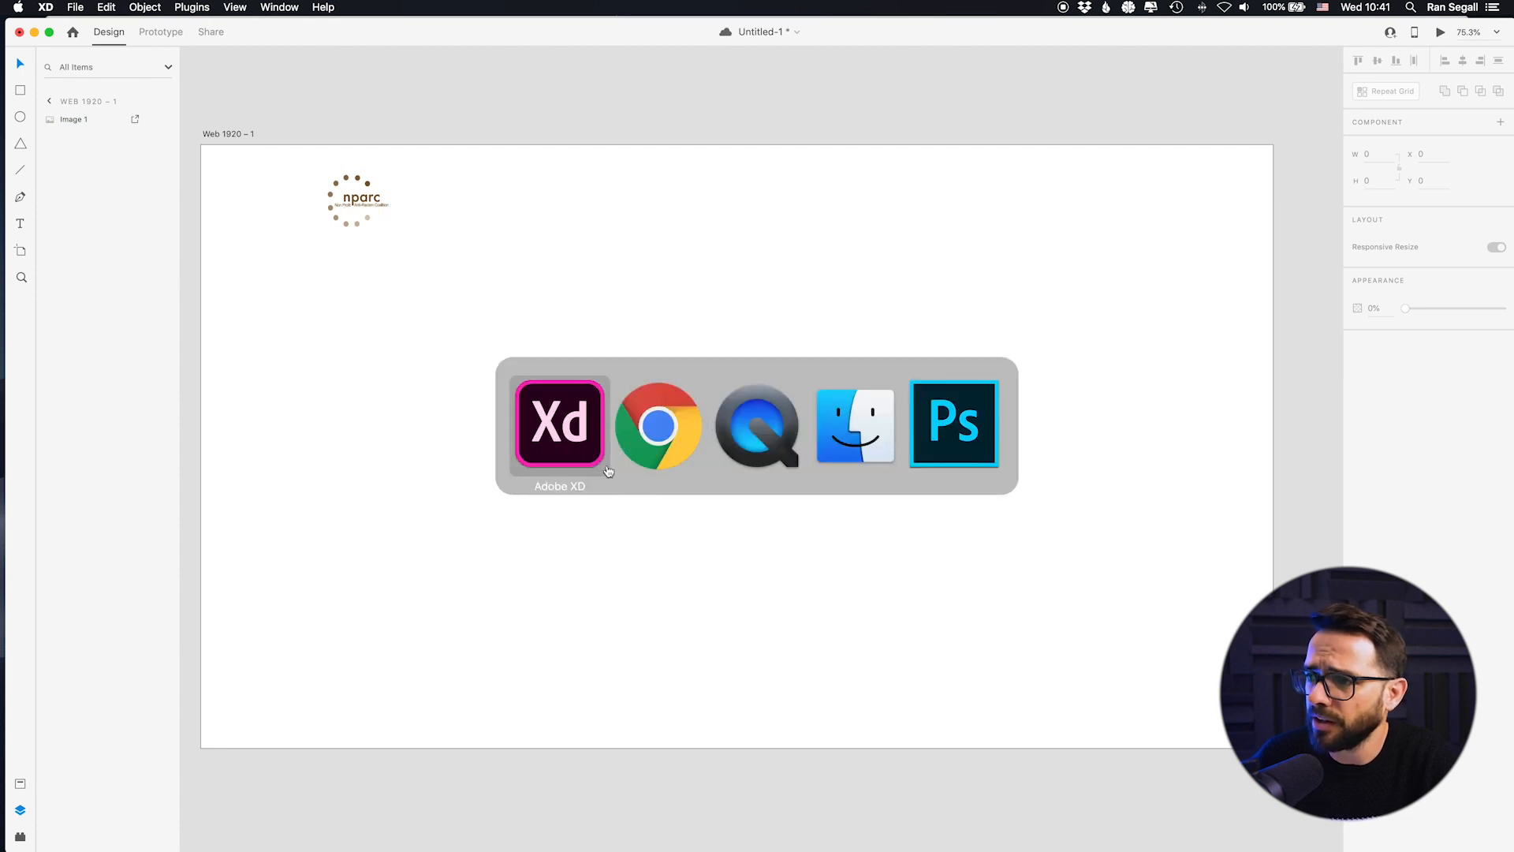
{"action": "left_click", "coordinate": [967, 430]}
{"action": "key", "text": "super+n"}
{"action": "key", "text": "Return"}
{"action": "key", "text": "super+v"}
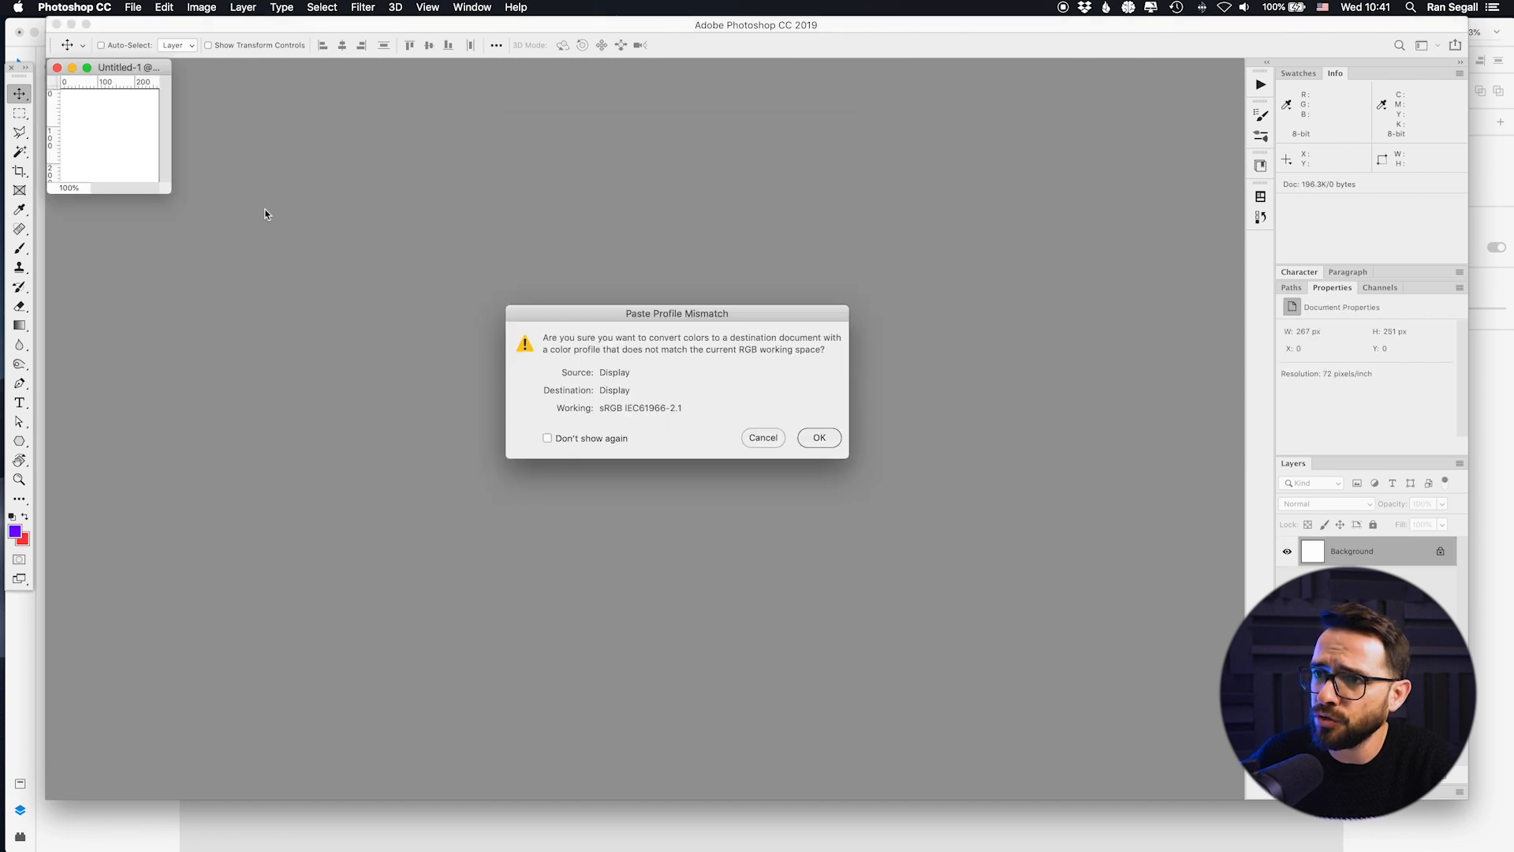
{"action": "key", "text": "Return"}
Step: Enlarge the document window and extend the canvas to the right of the logo with the Crop tool, to about 842 px wide
{"action": "left_click_drag", "start_coordinate": [159, 191], "coordinate": [447, 350]}
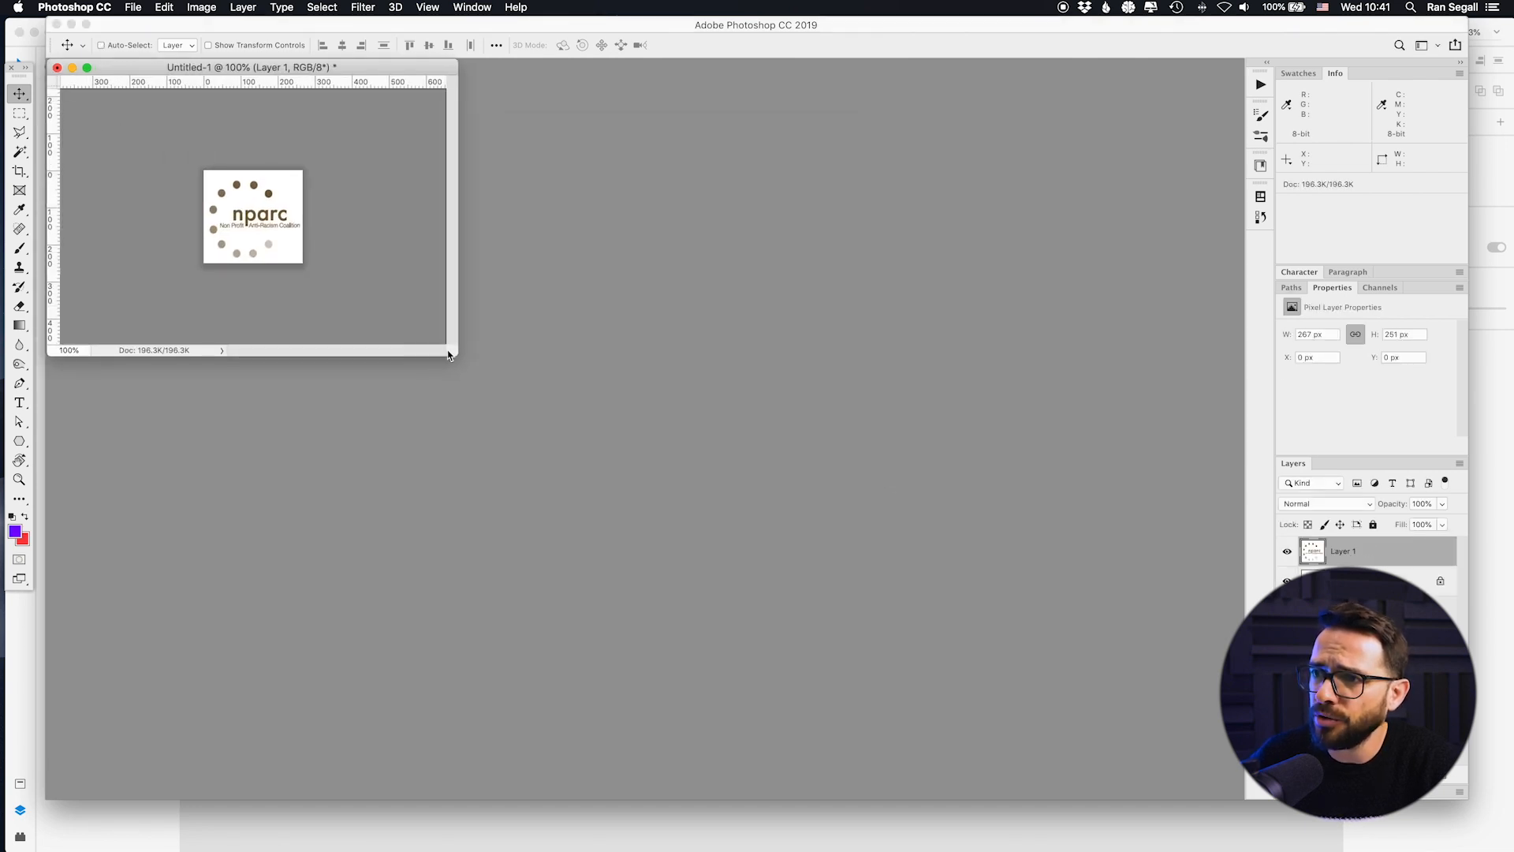
{"action": "key", "text": "c"}
{"action": "left_click_drag", "start_coordinate": [303, 221], "coordinate": [421, 230]}
{"action": "key", "text": "Return"}
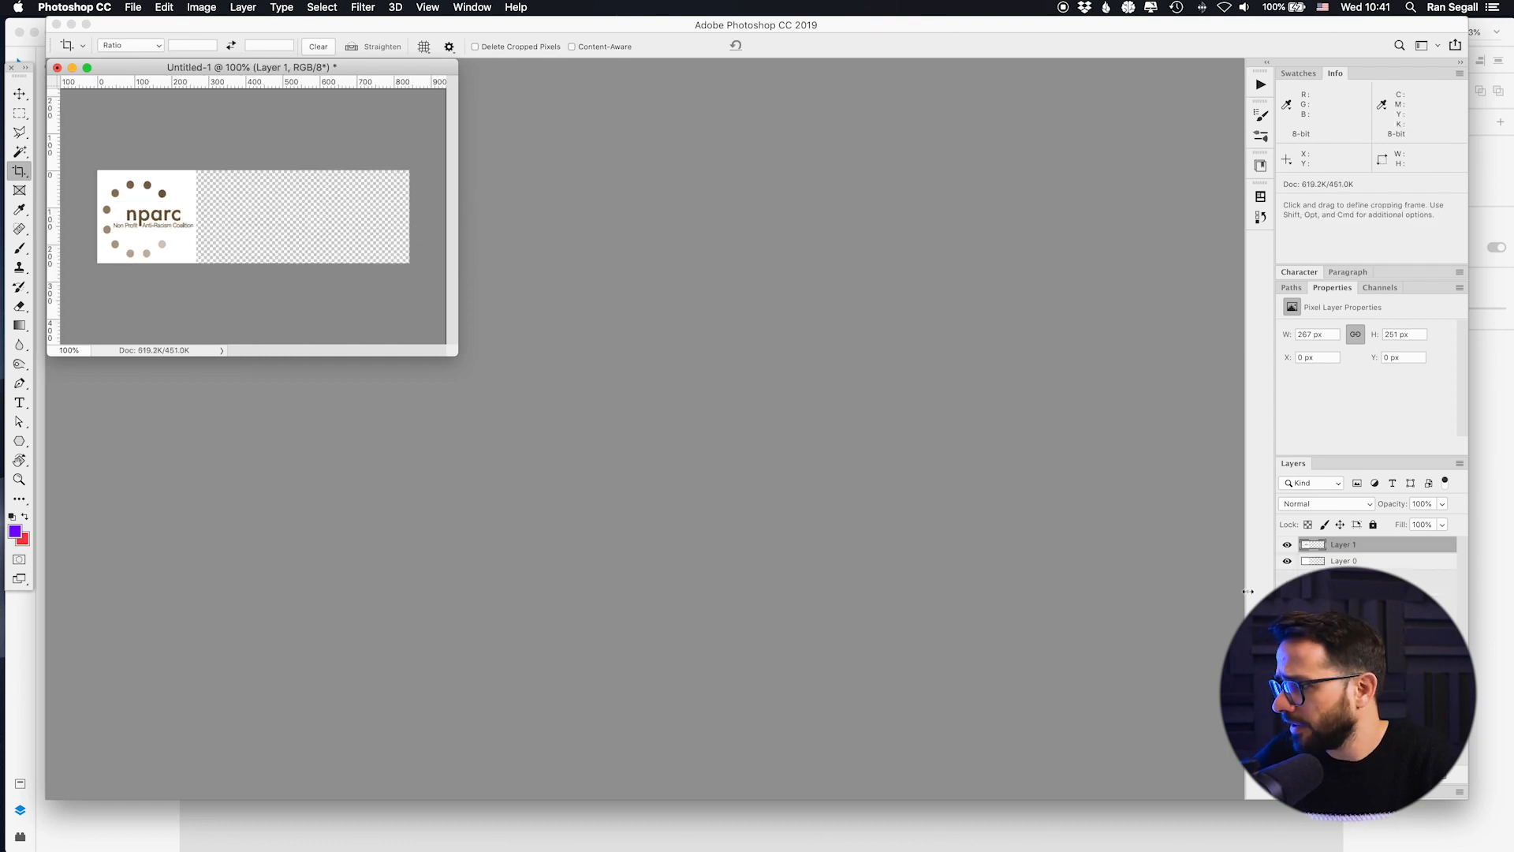
Step: Fill Layer 0 with white across the extended canvas
{"action": "double_click", "coordinate": [1400, 561]}
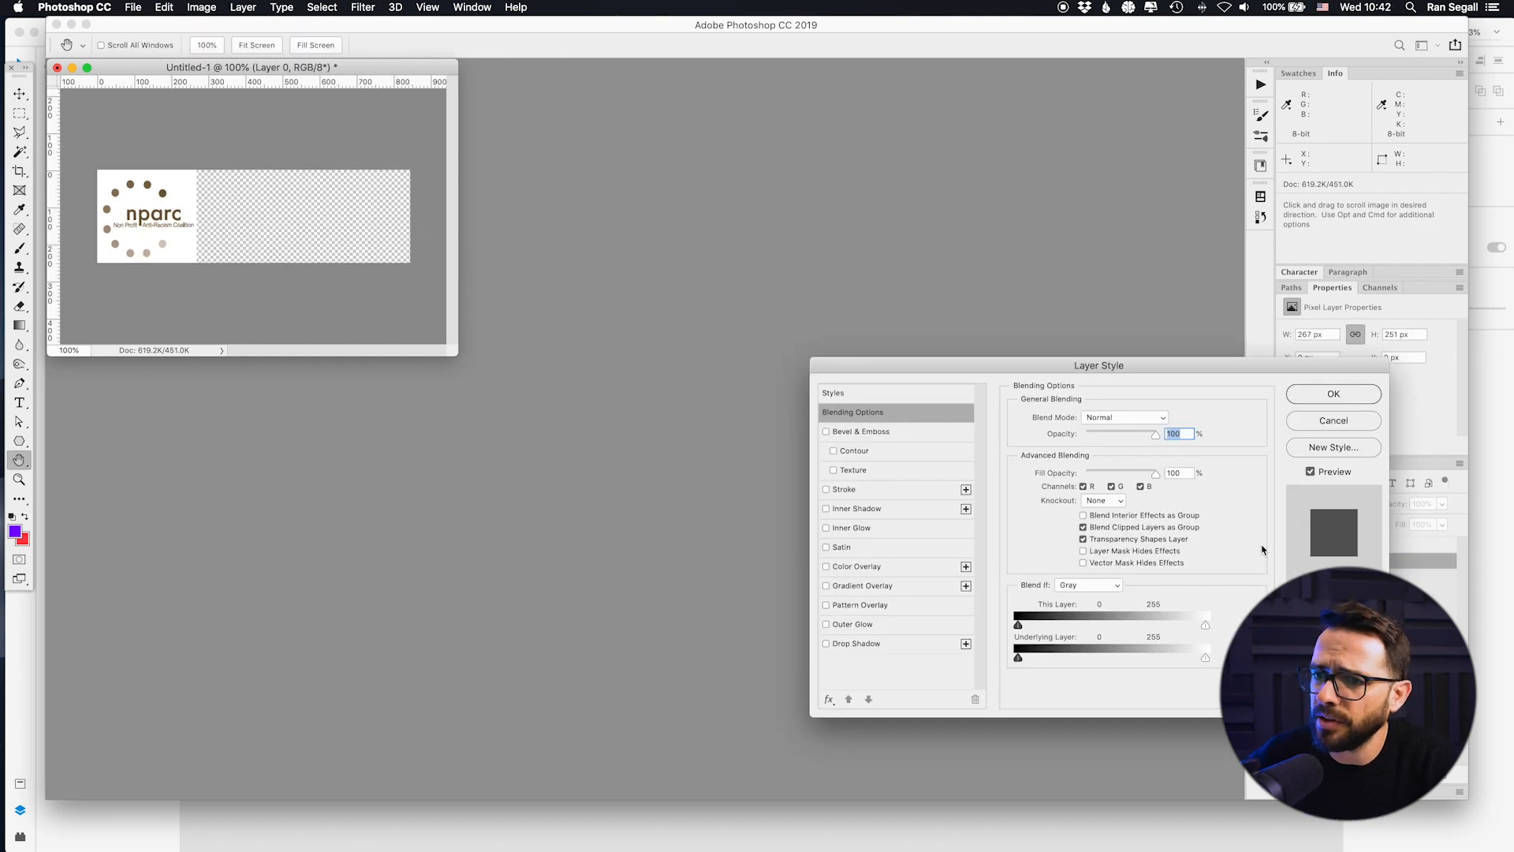
{"action": "key", "text": "Escape"}
{"action": "key", "text": "super+BackSpace"}
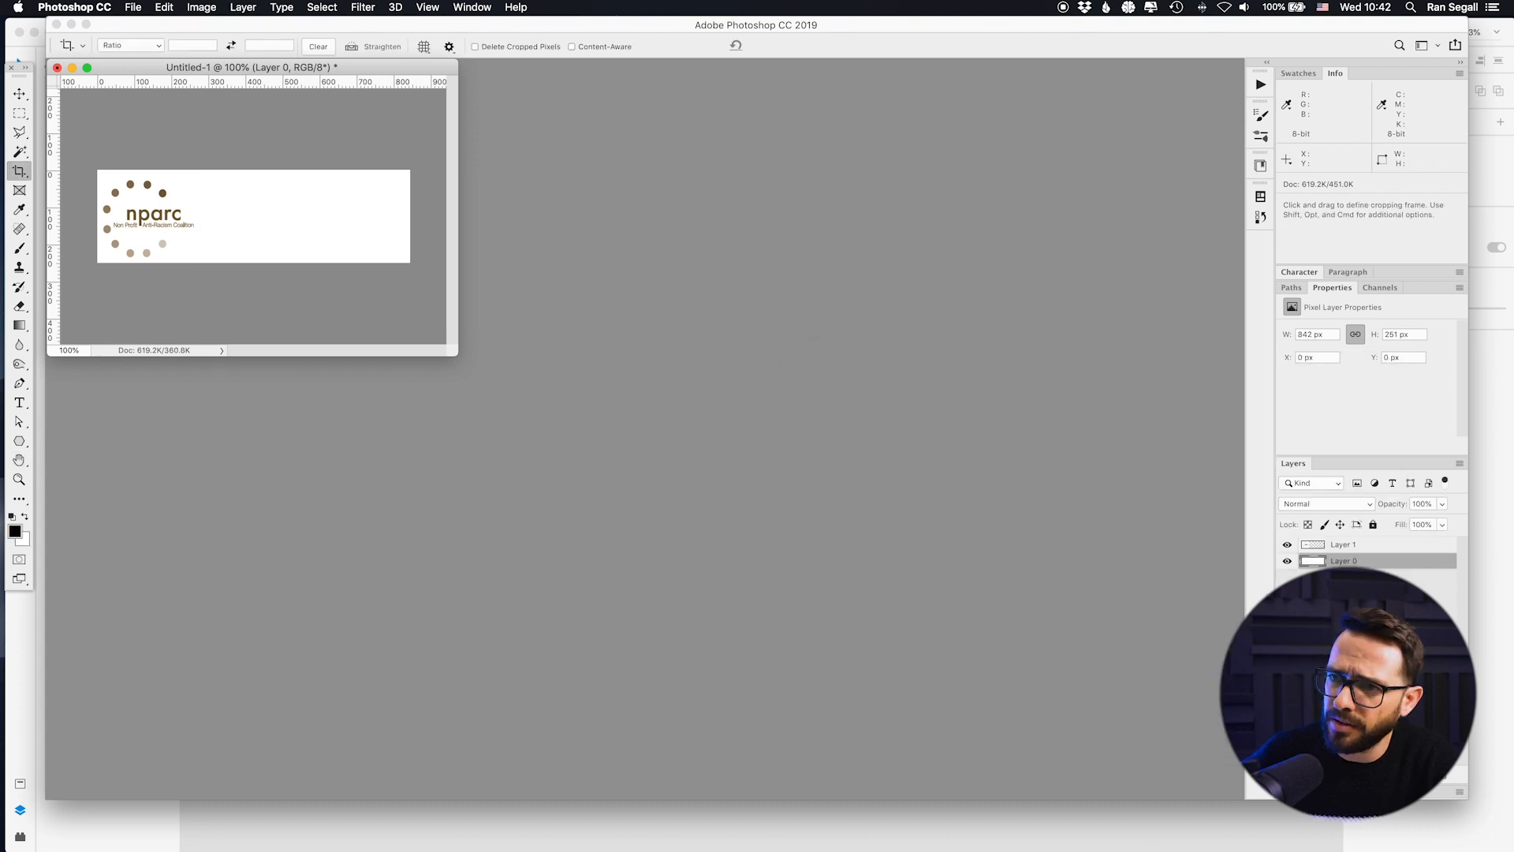
{"action": "key", "text": "m"}
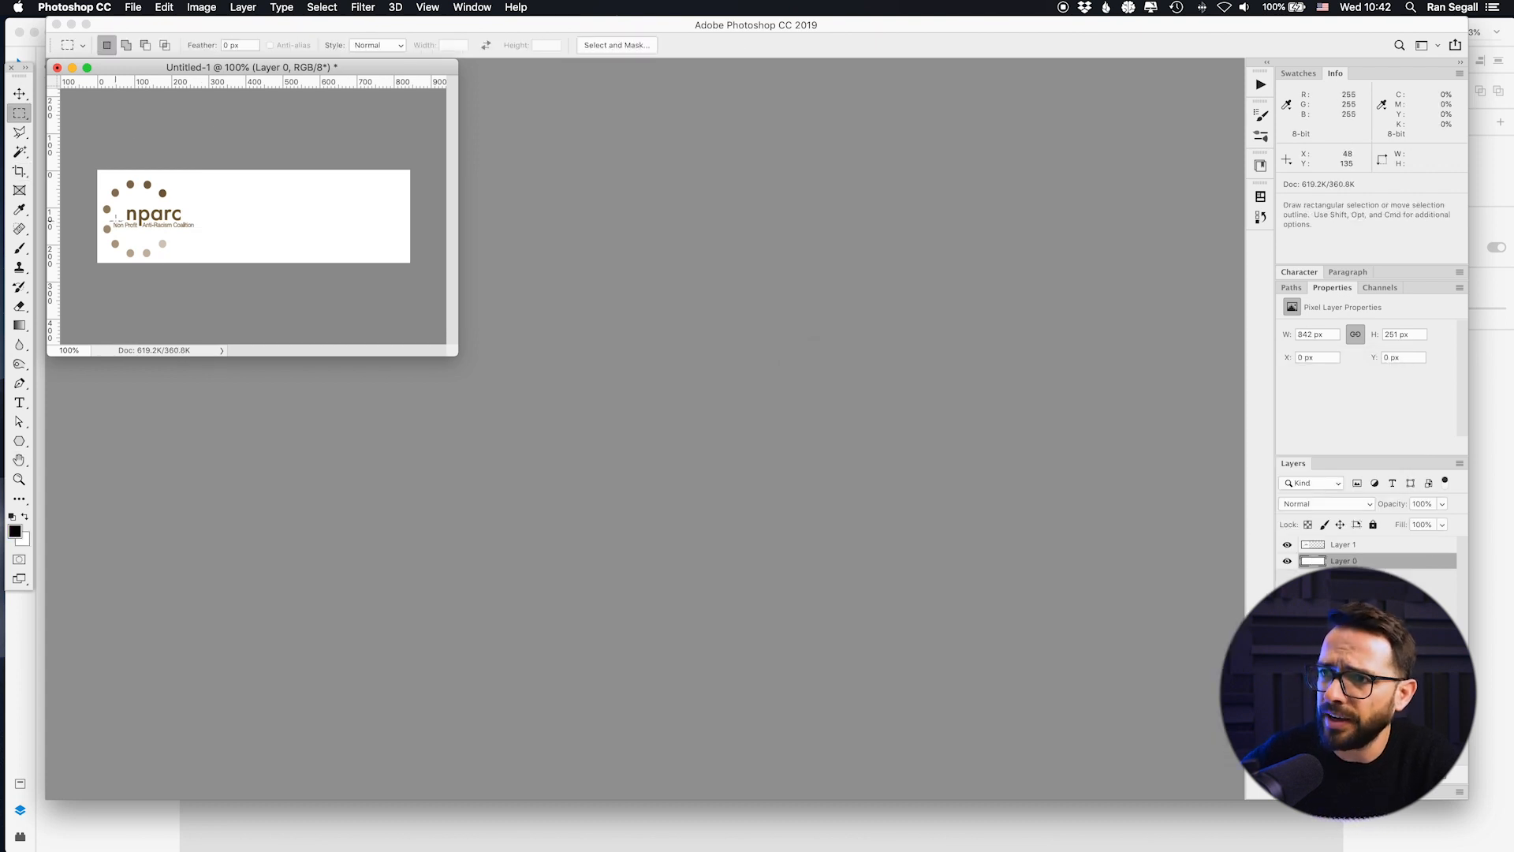
{"action": "key", "text": "super+plus"}
{"action": "key", "text": "super+plus"}
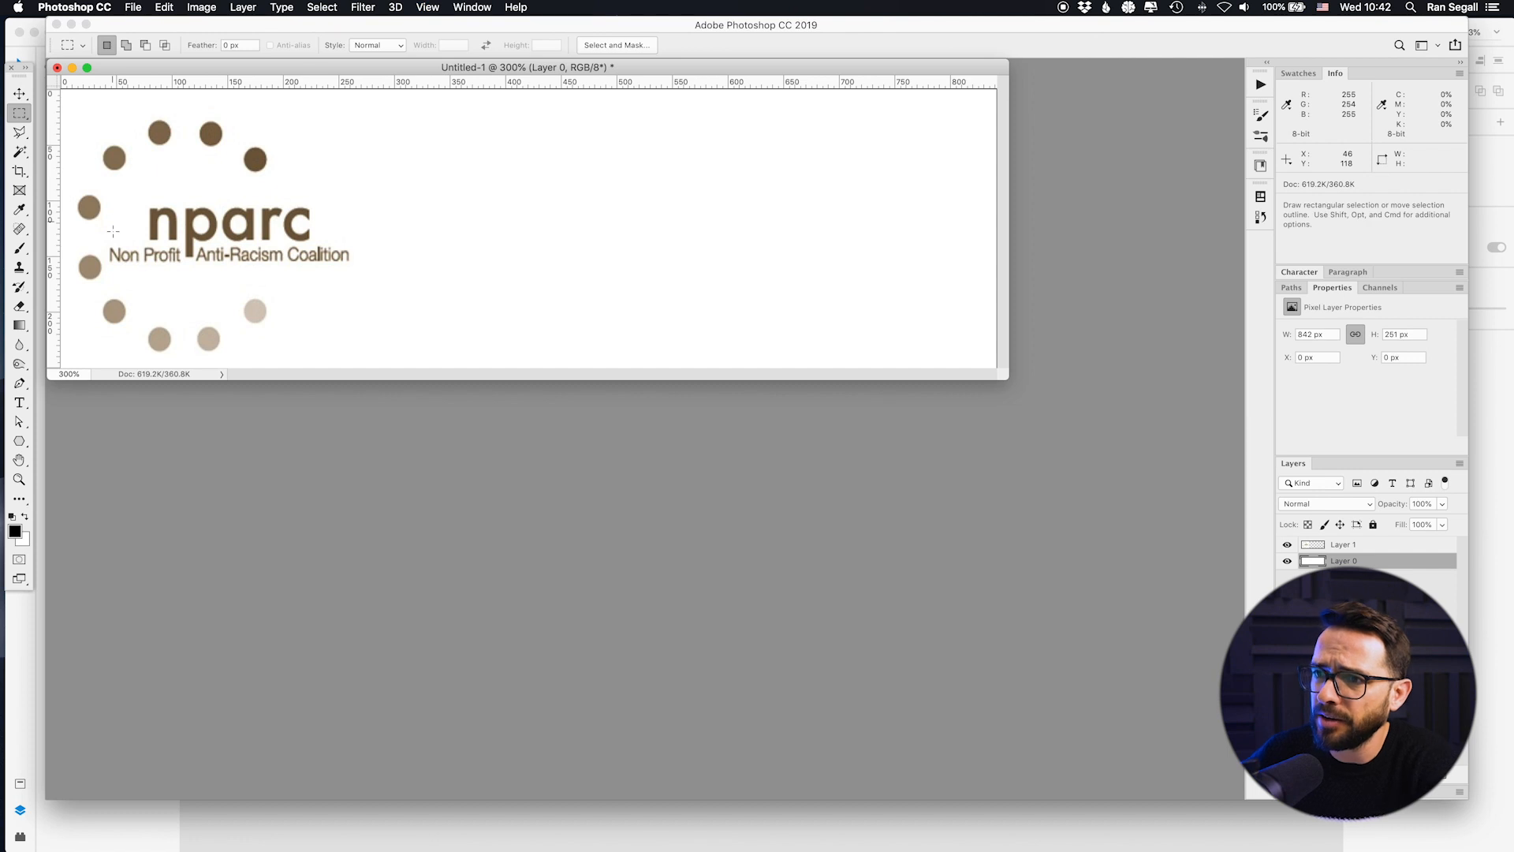
{"action": "left_click_drag", "start_coordinate": [106, 247], "coordinate": [183, 267]}
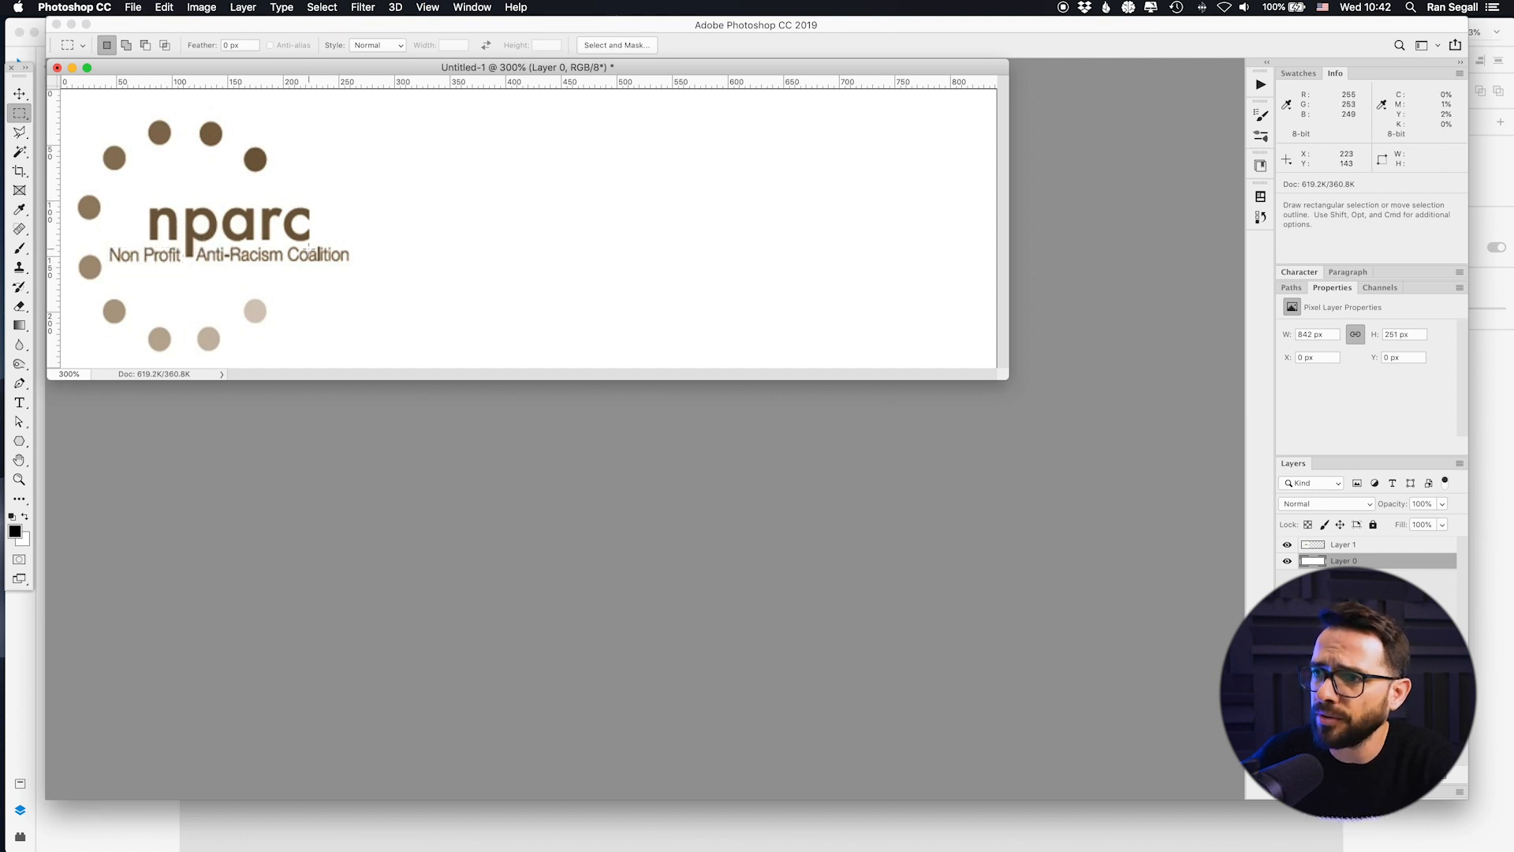
Step: Add the text NPARC to the right of the logo in GT America Expanded Black at 17.94 px, and select all of it
{"action": "key", "text": "t"}
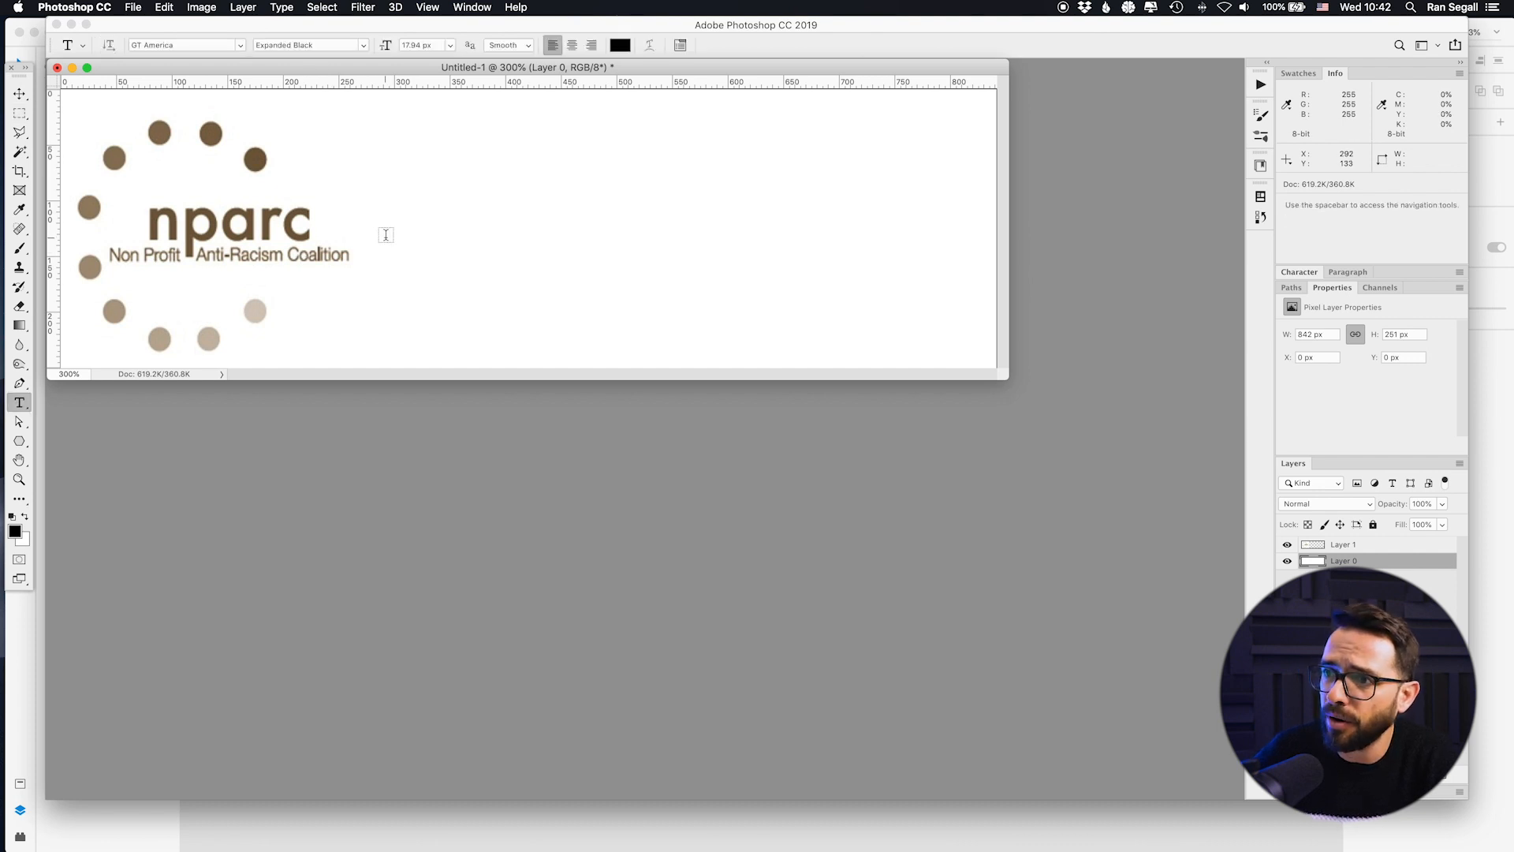
{"action": "left_click", "coordinate": [385, 234]}
{"action": "type", "text": "NPARC"}
{"action": "key", "text": "super+a"}
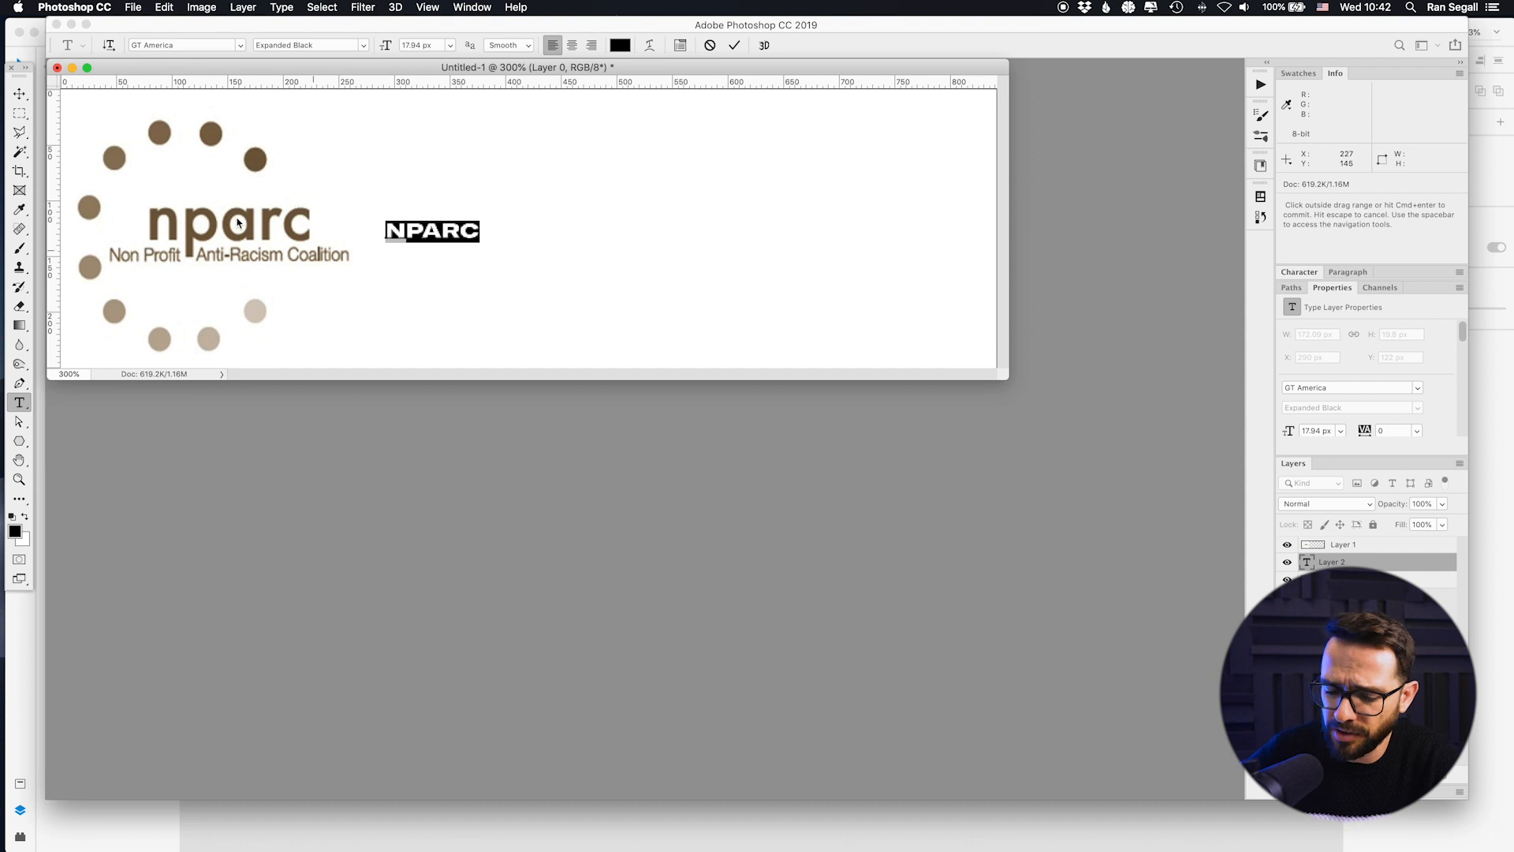
{"action": "left_click", "coordinate": [320, 45]}
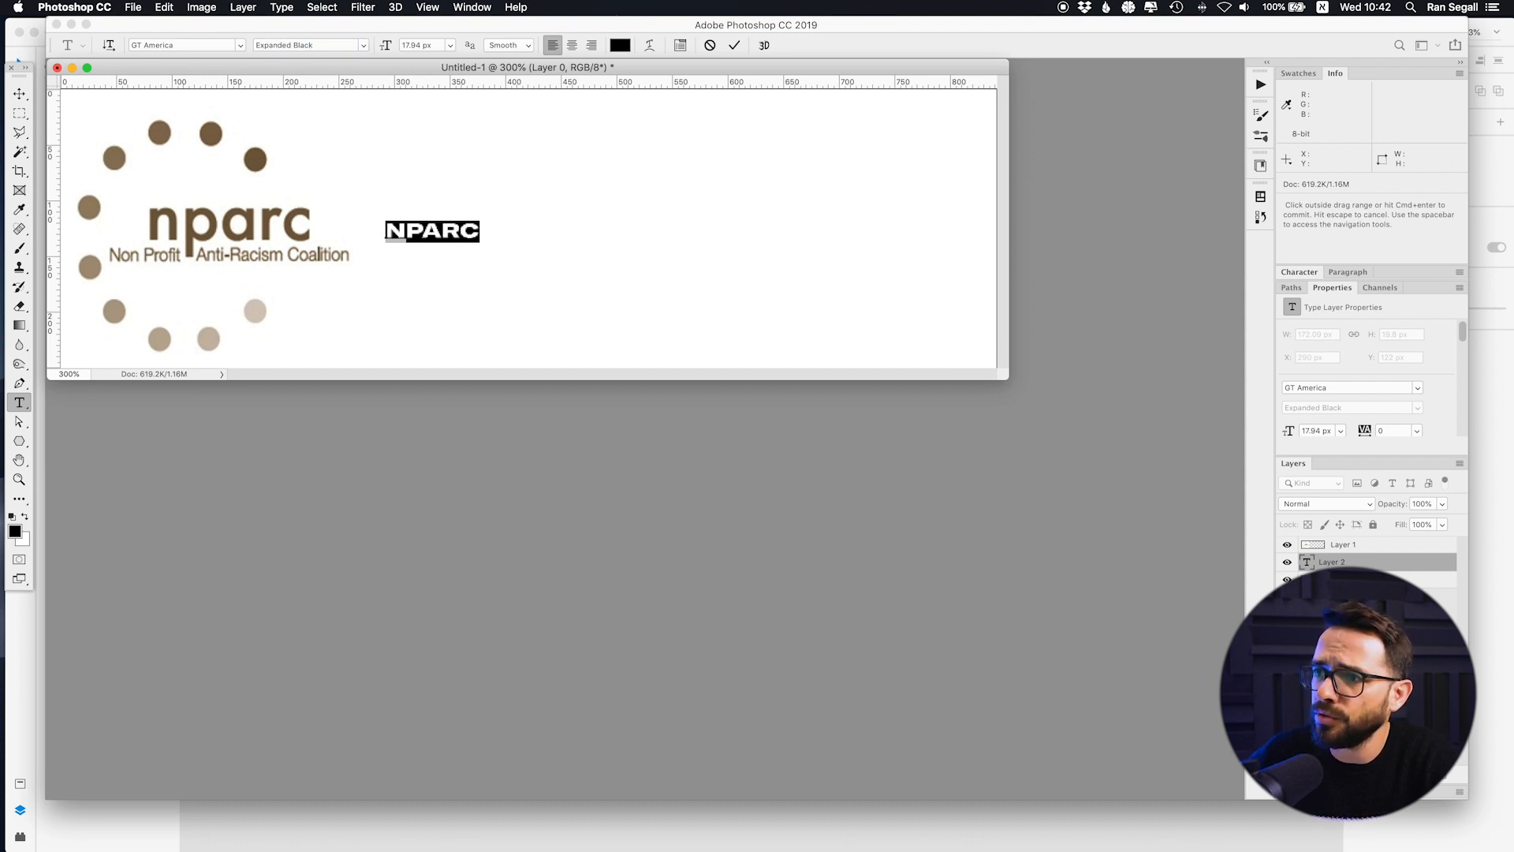
{"action": "left_click", "coordinate": [429, 227]}
{"action": "left_click", "coordinate": [382, 122]}
{"action": "left_click", "coordinate": [350, 44]}
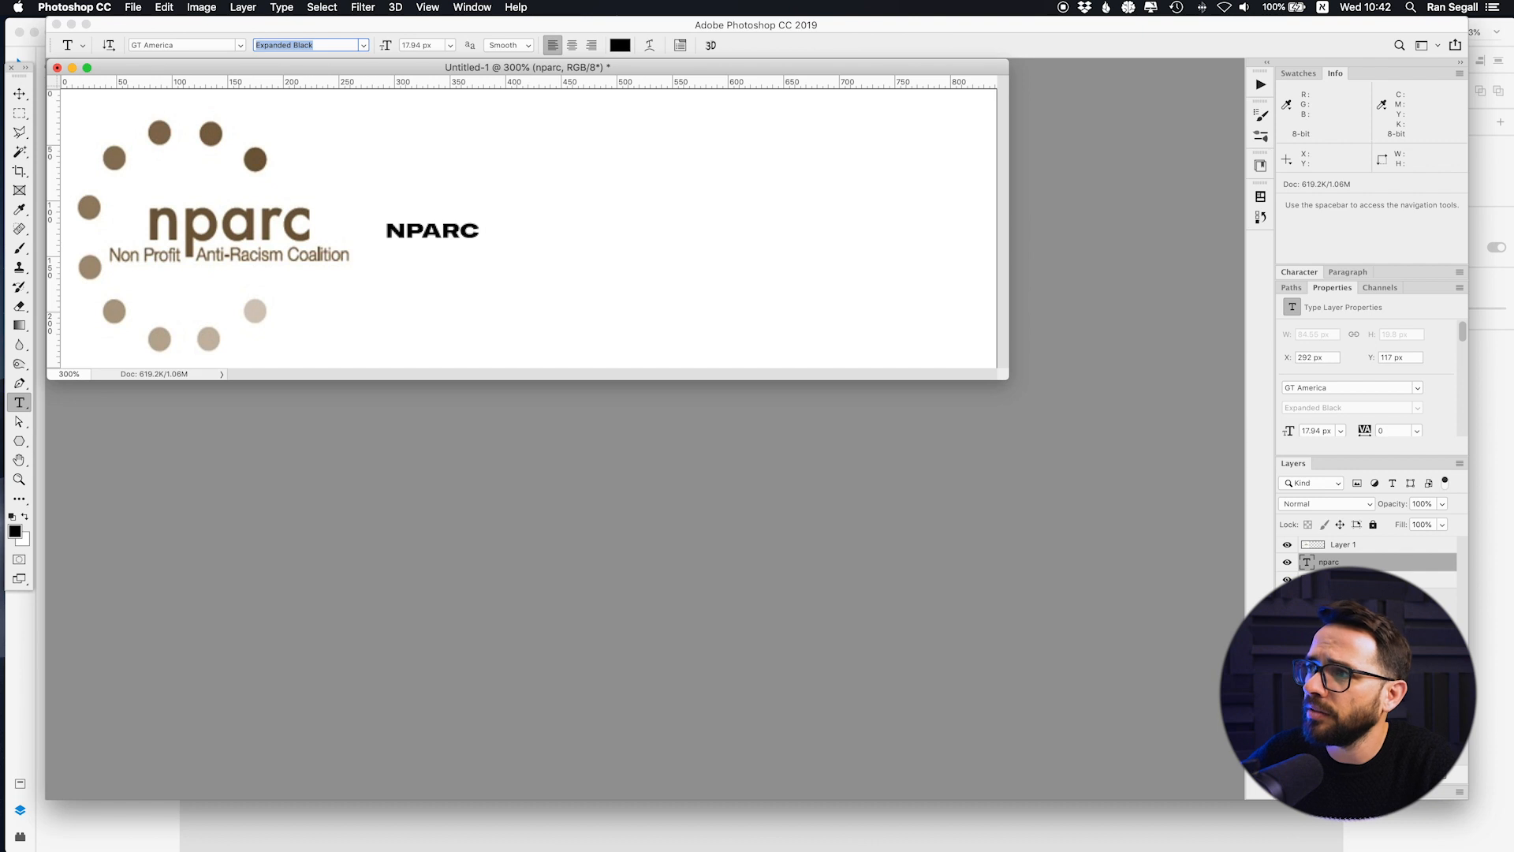
{"action": "key", "text": "Return"}
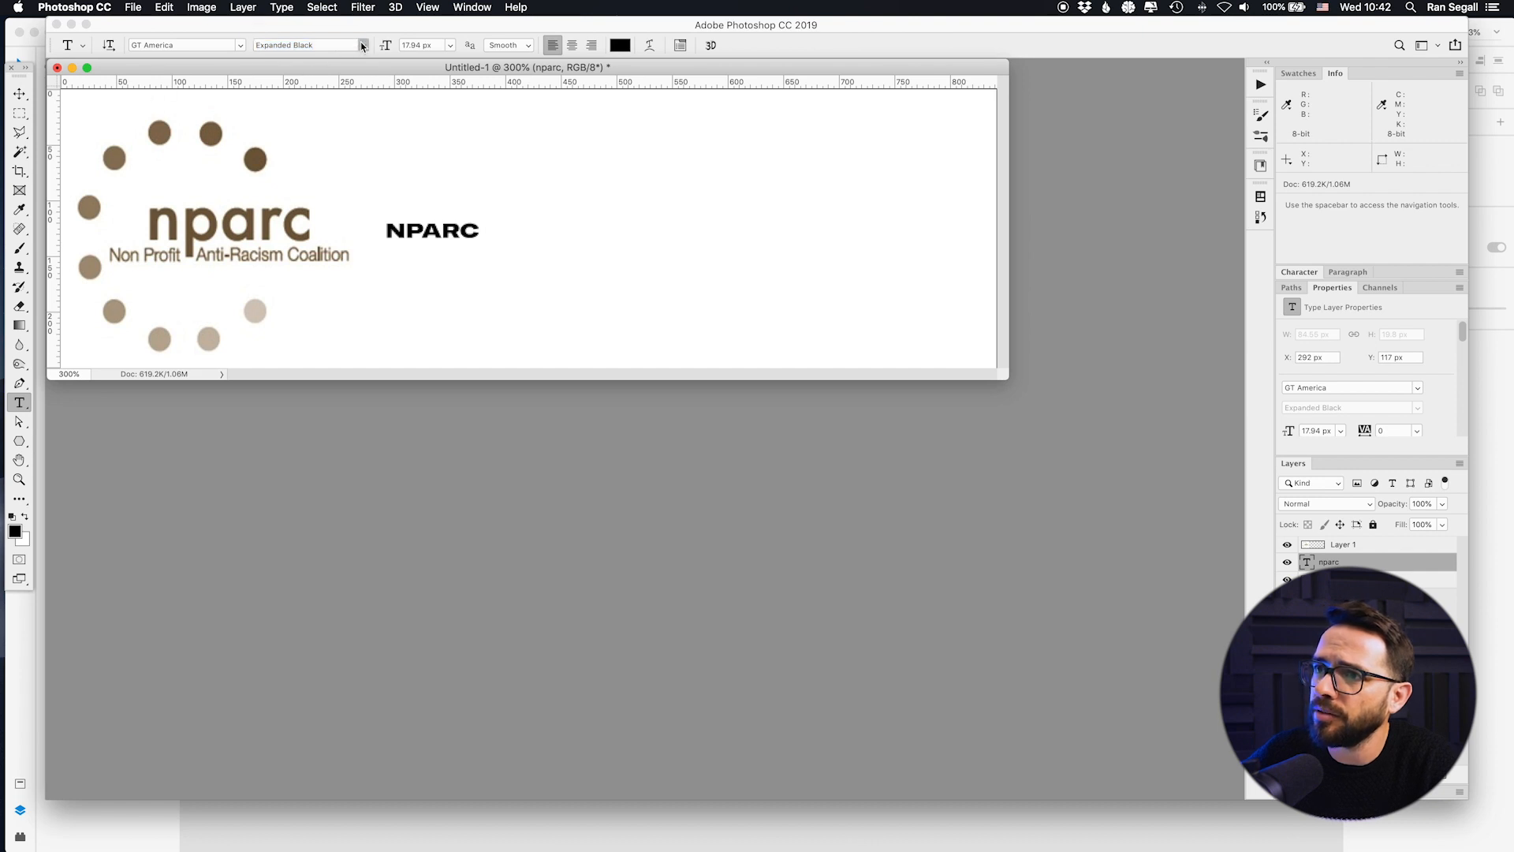
Step: Change the font of the NPARC text to Futura Medium
{"action": "left_click", "coordinate": [206, 46]}
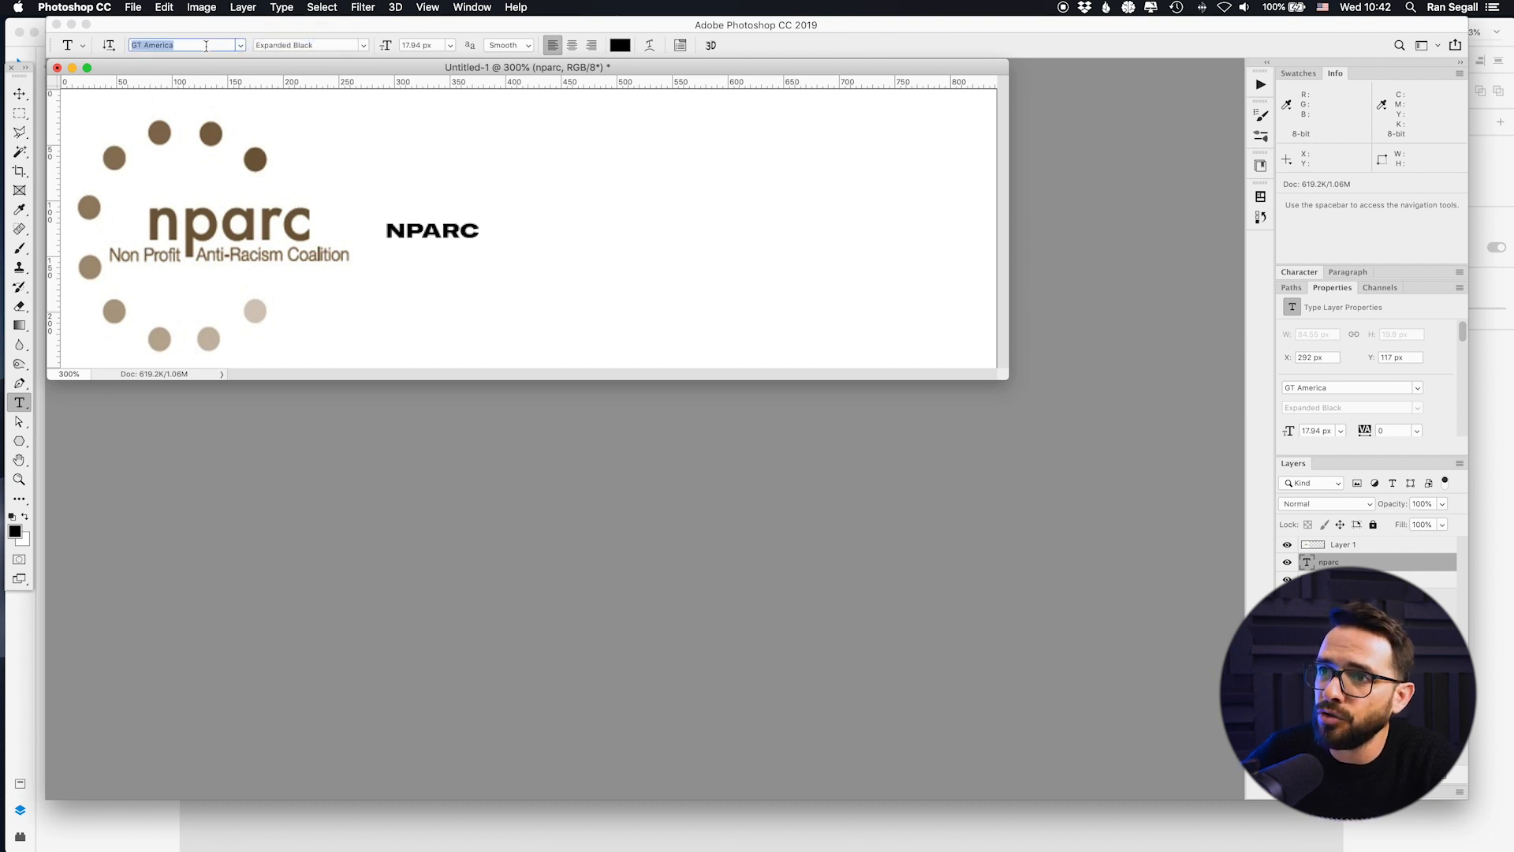
{"action": "type", "text": "gut"}
{"action": "key", "text": "BackSpace"}
{"action": "key", "text": "BackSpace"}
{"action": "key", "text": "BackSpace"}
{"action": "type", "text": "fut"}
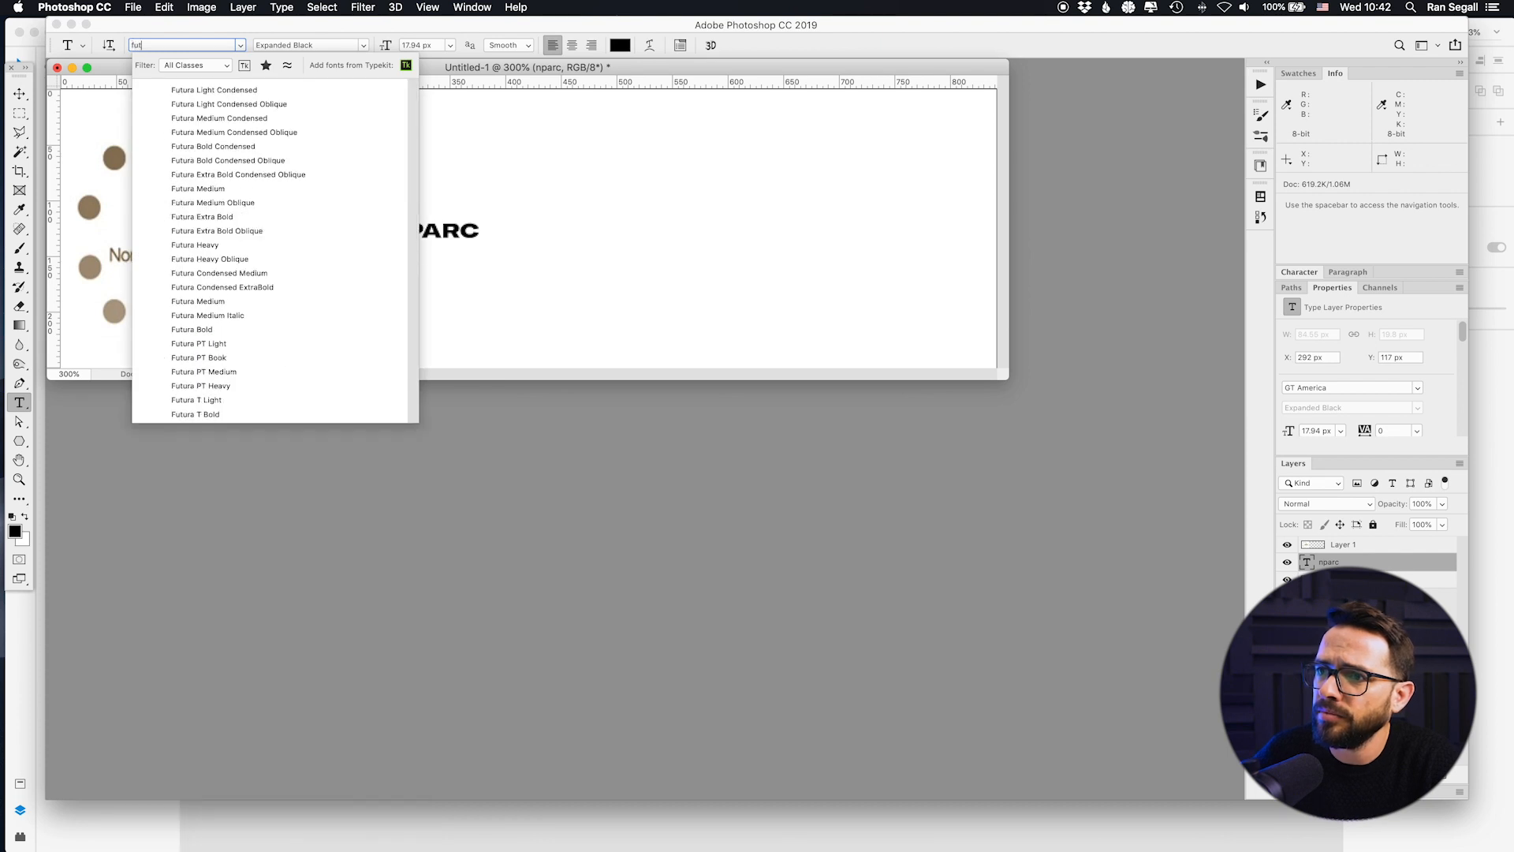
{"action": "key", "text": "Down"}
{"action": "key", "text": "Down"}
{"action": "key", "text": "Down"}
{"action": "key", "text": "Down"}
{"action": "key", "text": "Down"}
{"action": "key", "text": "Down"}
{"action": "key", "text": "Down"}
{"action": "key", "text": "Down"}
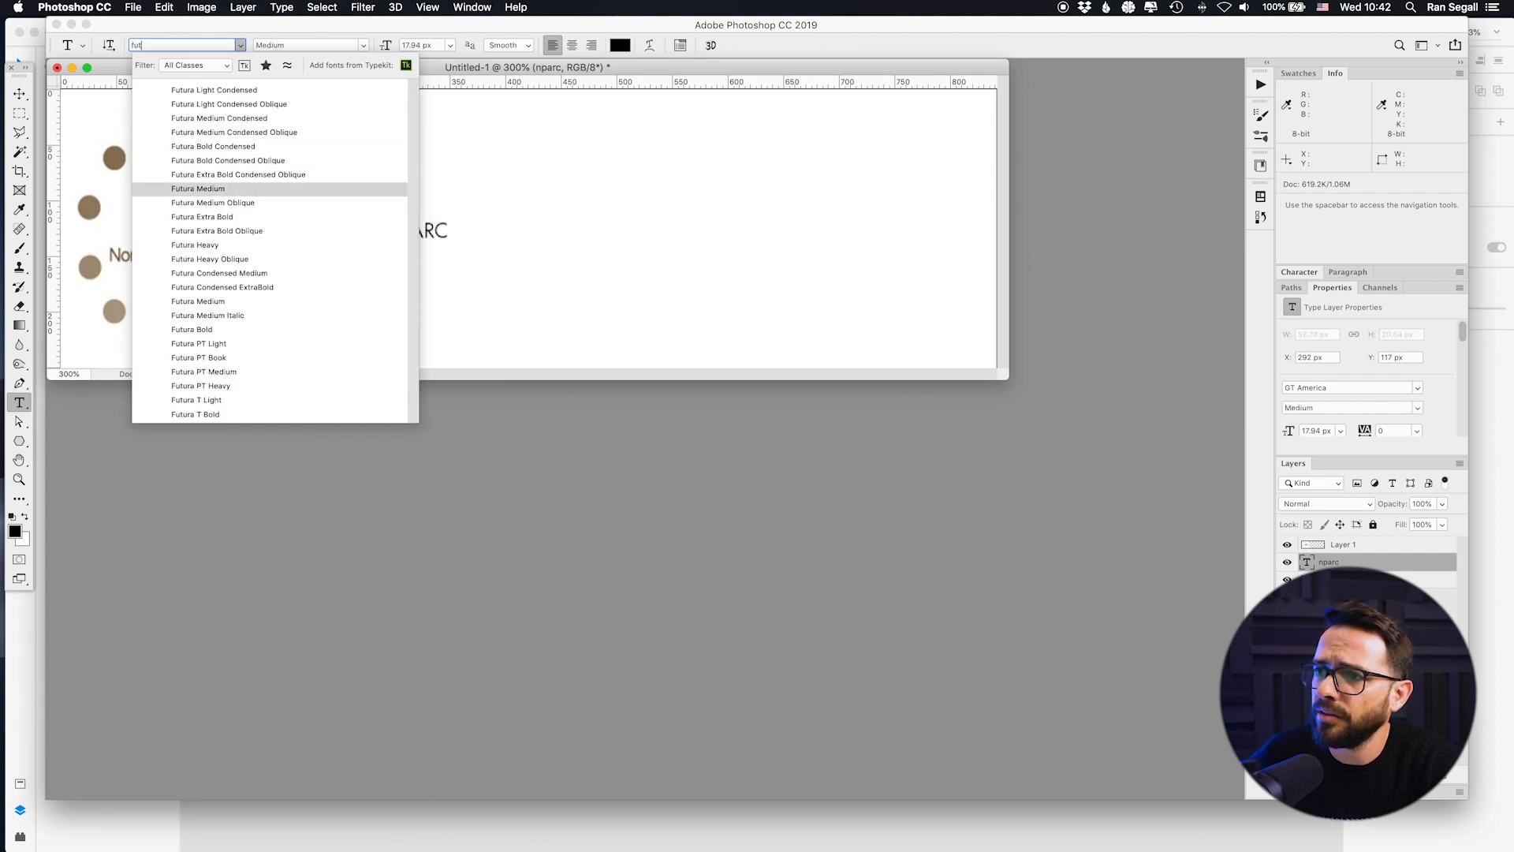
{"action": "key", "text": "Return"}
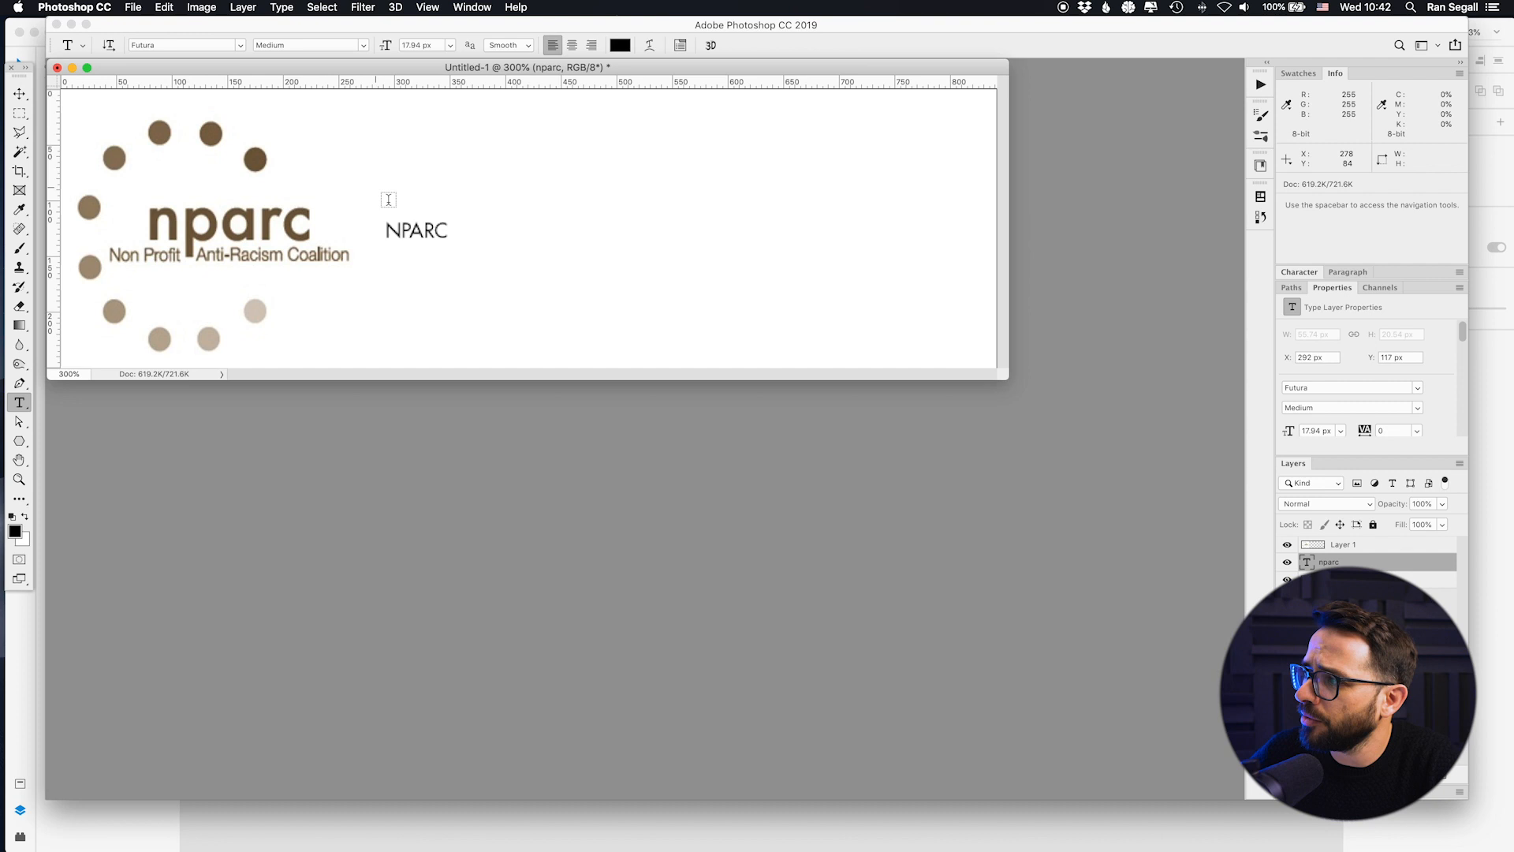
Step: Remove the All Caps setting from the selected NPARC text and set its font style to Heavy
{"action": "double_click", "coordinate": [414, 234]}
{"action": "key", "text": "super+t"}
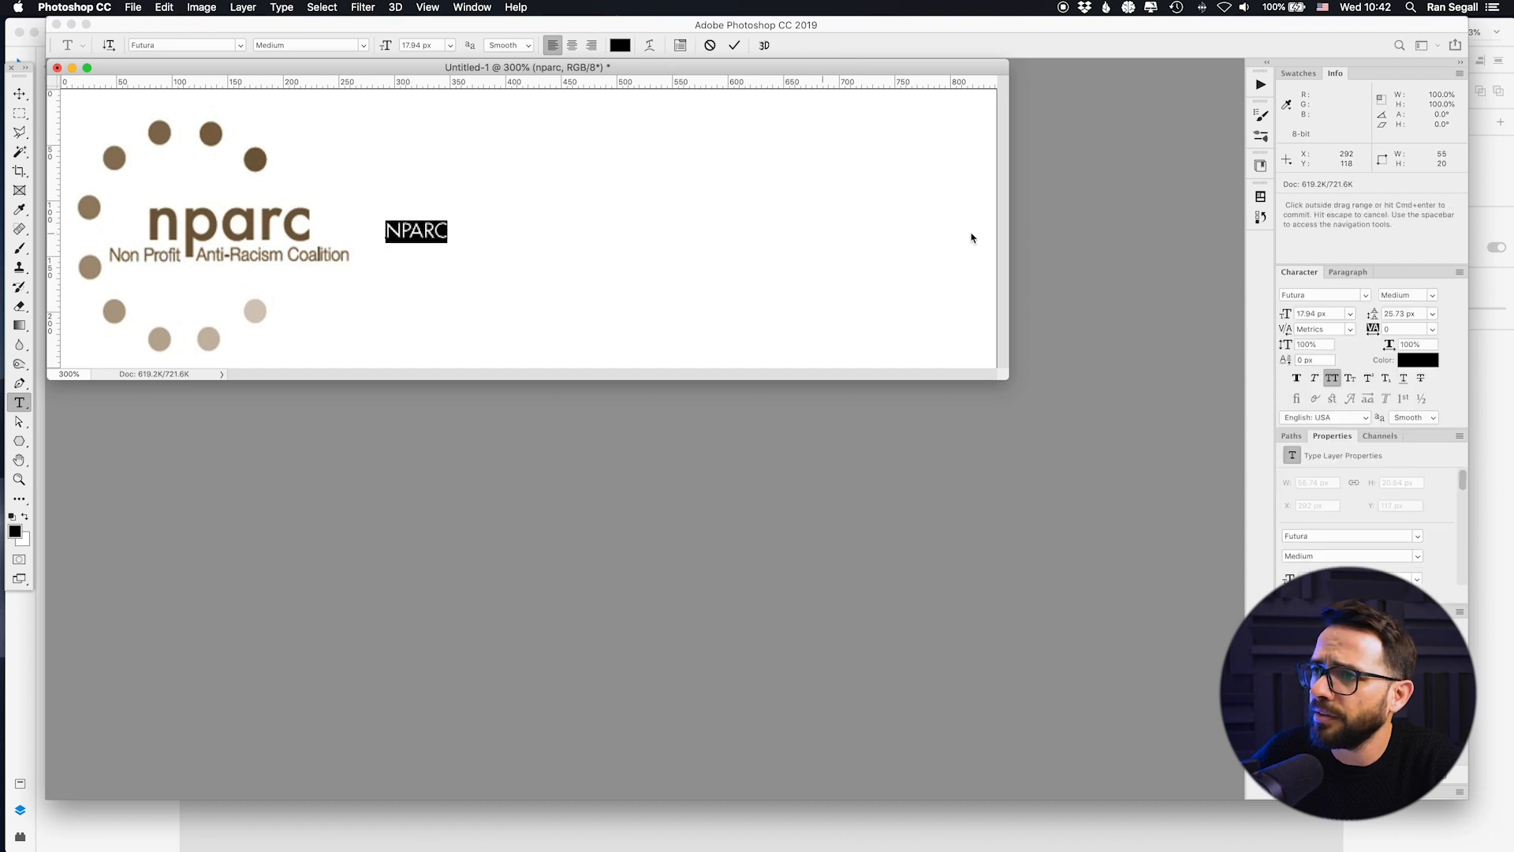
{"action": "left_click", "coordinate": [1333, 380]}
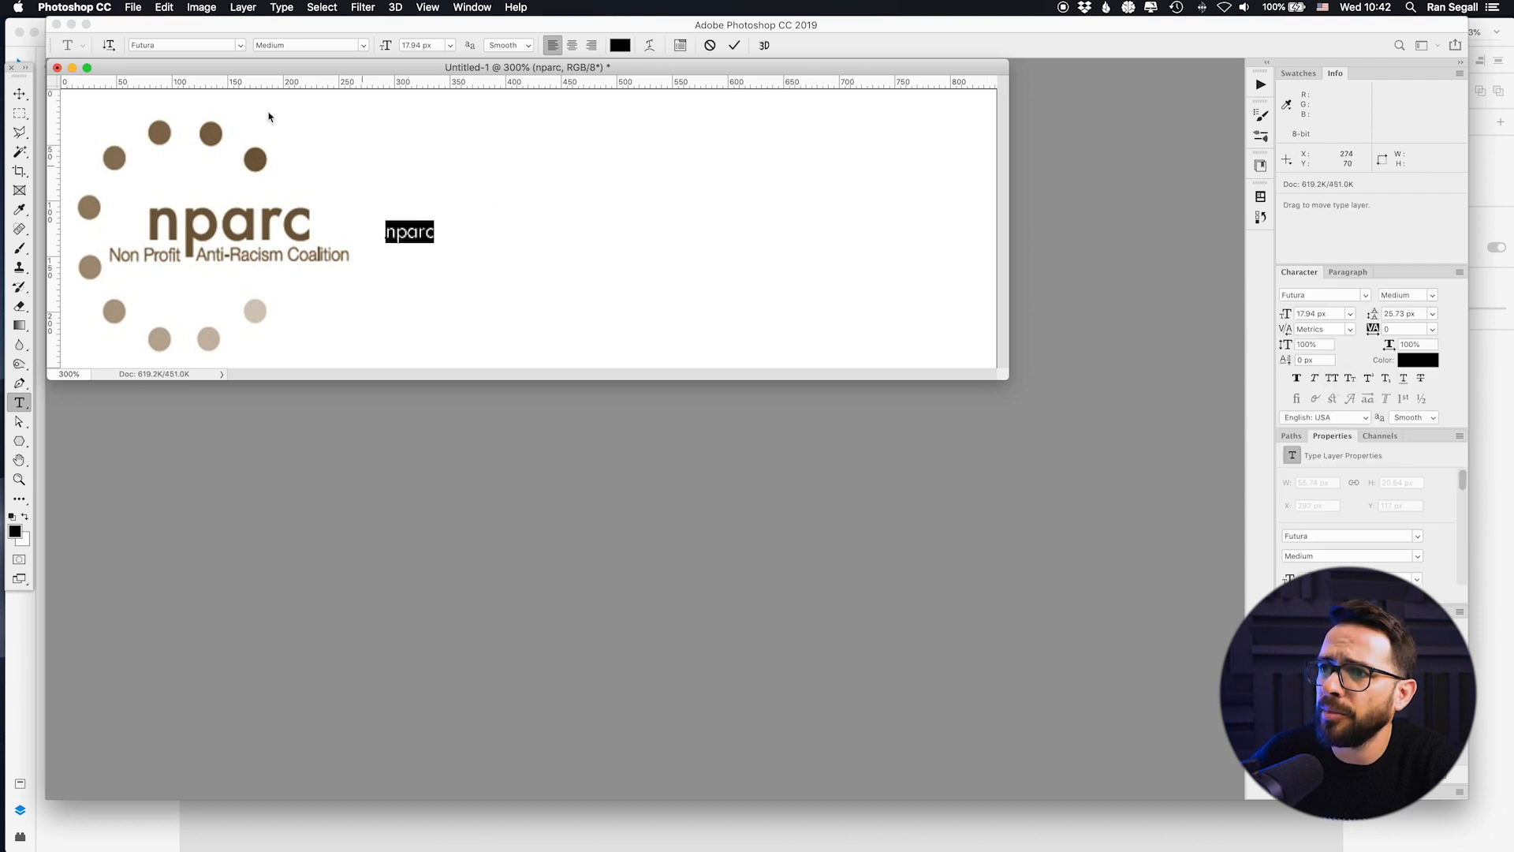
{"action": "left_click", "coordinate": [364, 44]}
{"action": "left_click", "coordinate": [316, 85]}
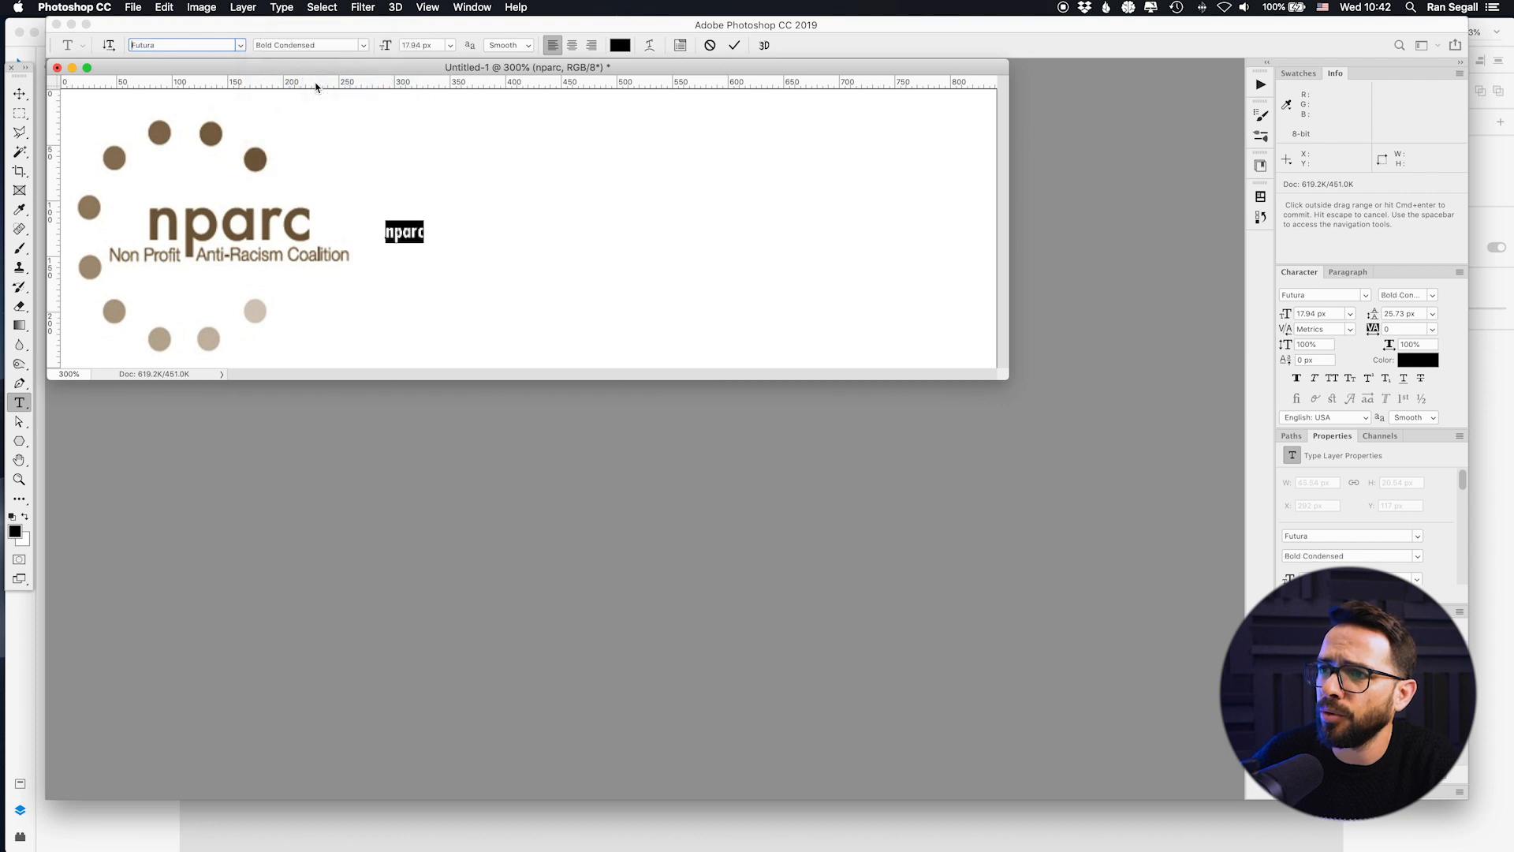
{"action": "left_click", "coordinate": [344, 45]}
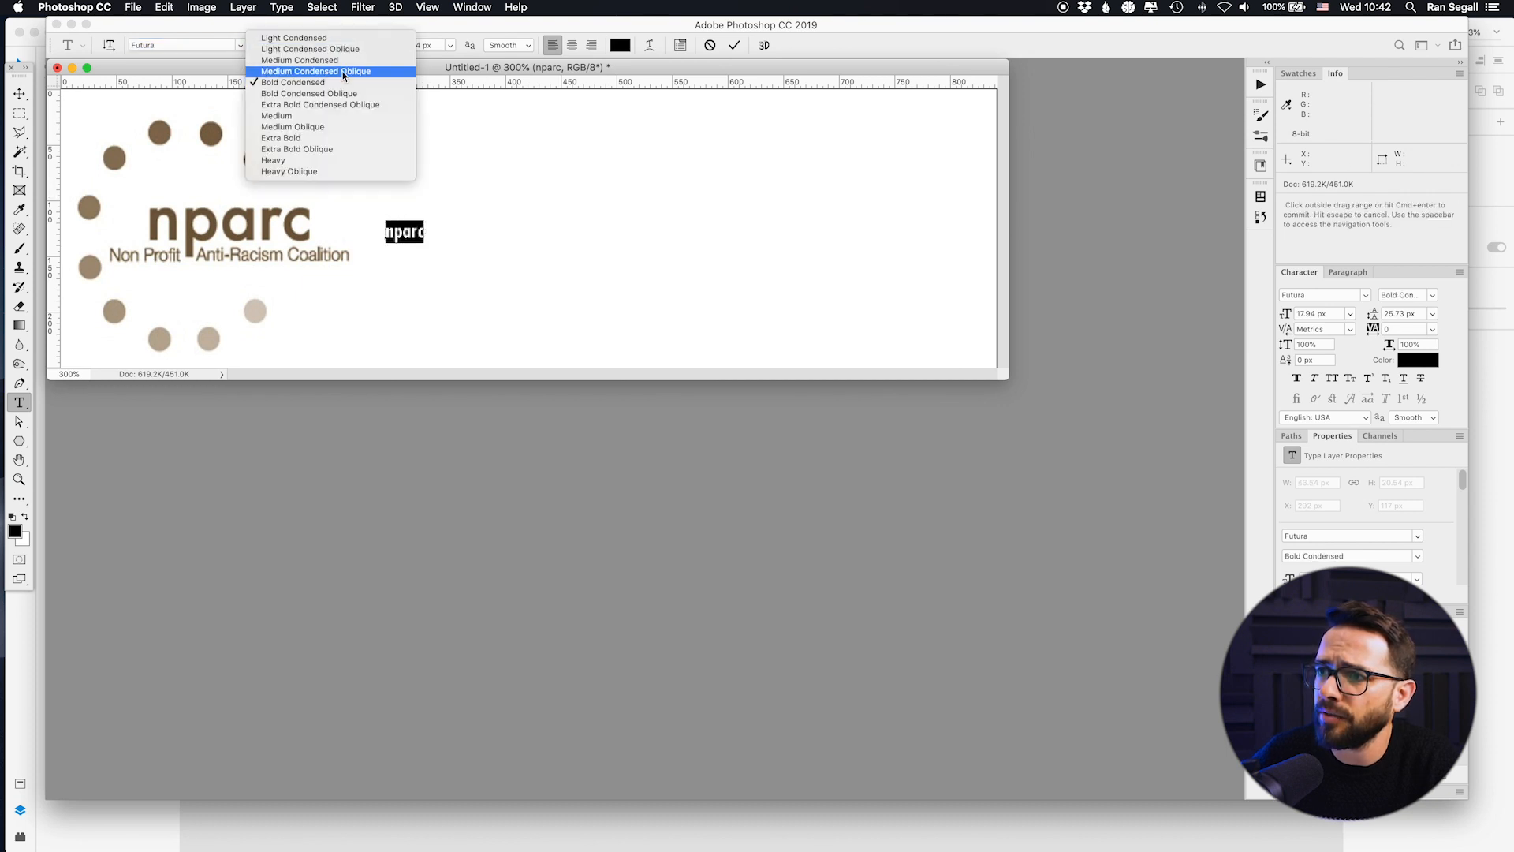
{"action": "left_click", "coordinate": [315, 160]}
{"action": "key", "text": "super+h"}
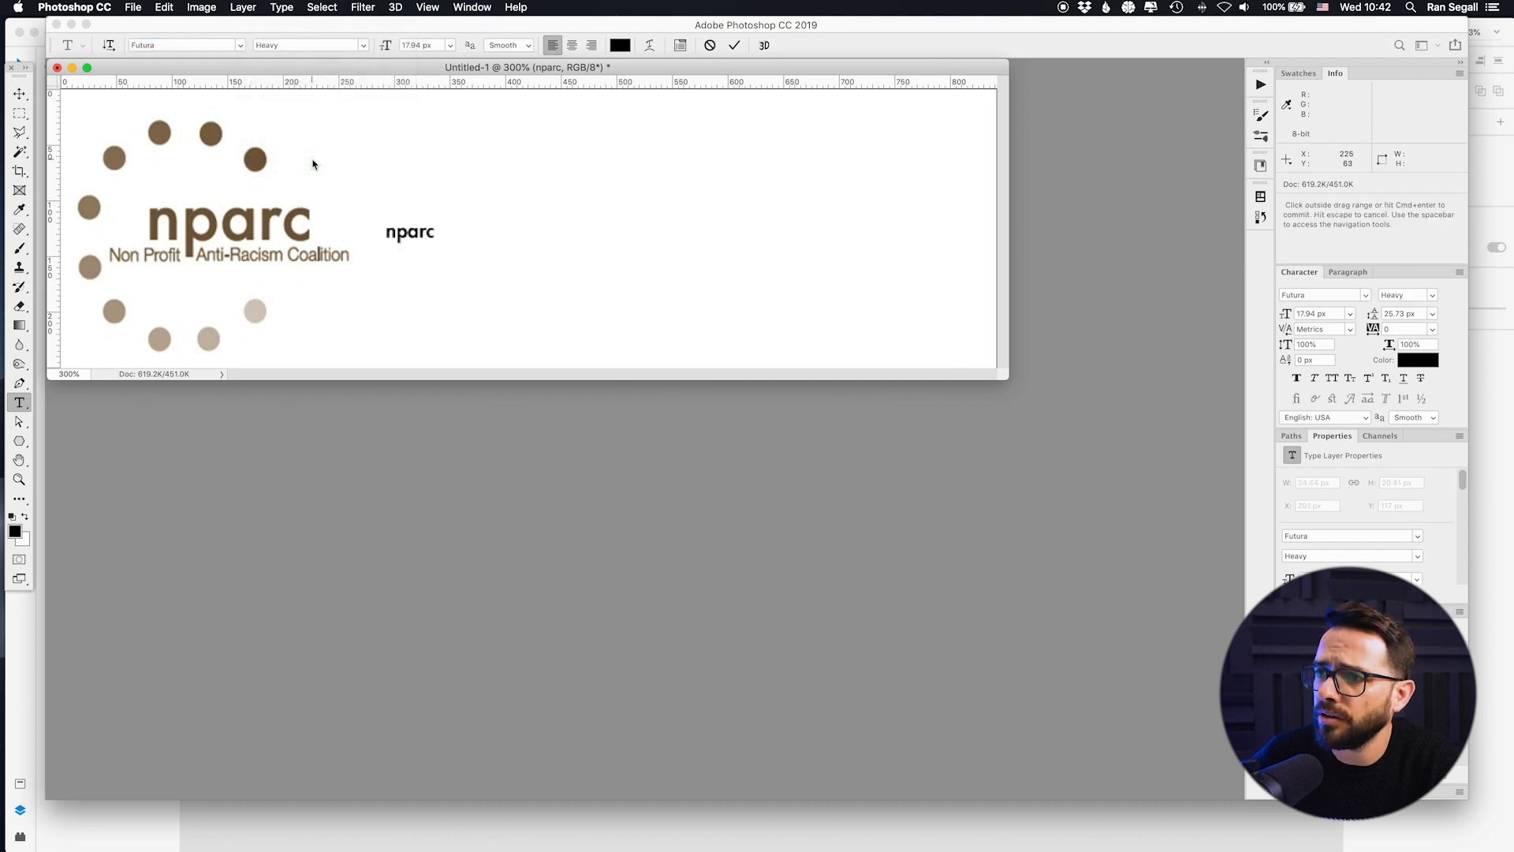
Step: Scale the nparc text up to about 195 × 91 px and color it with the dark brown sampled from the logo's darkest dot
{"action": "key", "text": "super+t"}
{"action": "left_click_drag", "start_coordinate": [436, 220], "coordinate": [617, 166]}
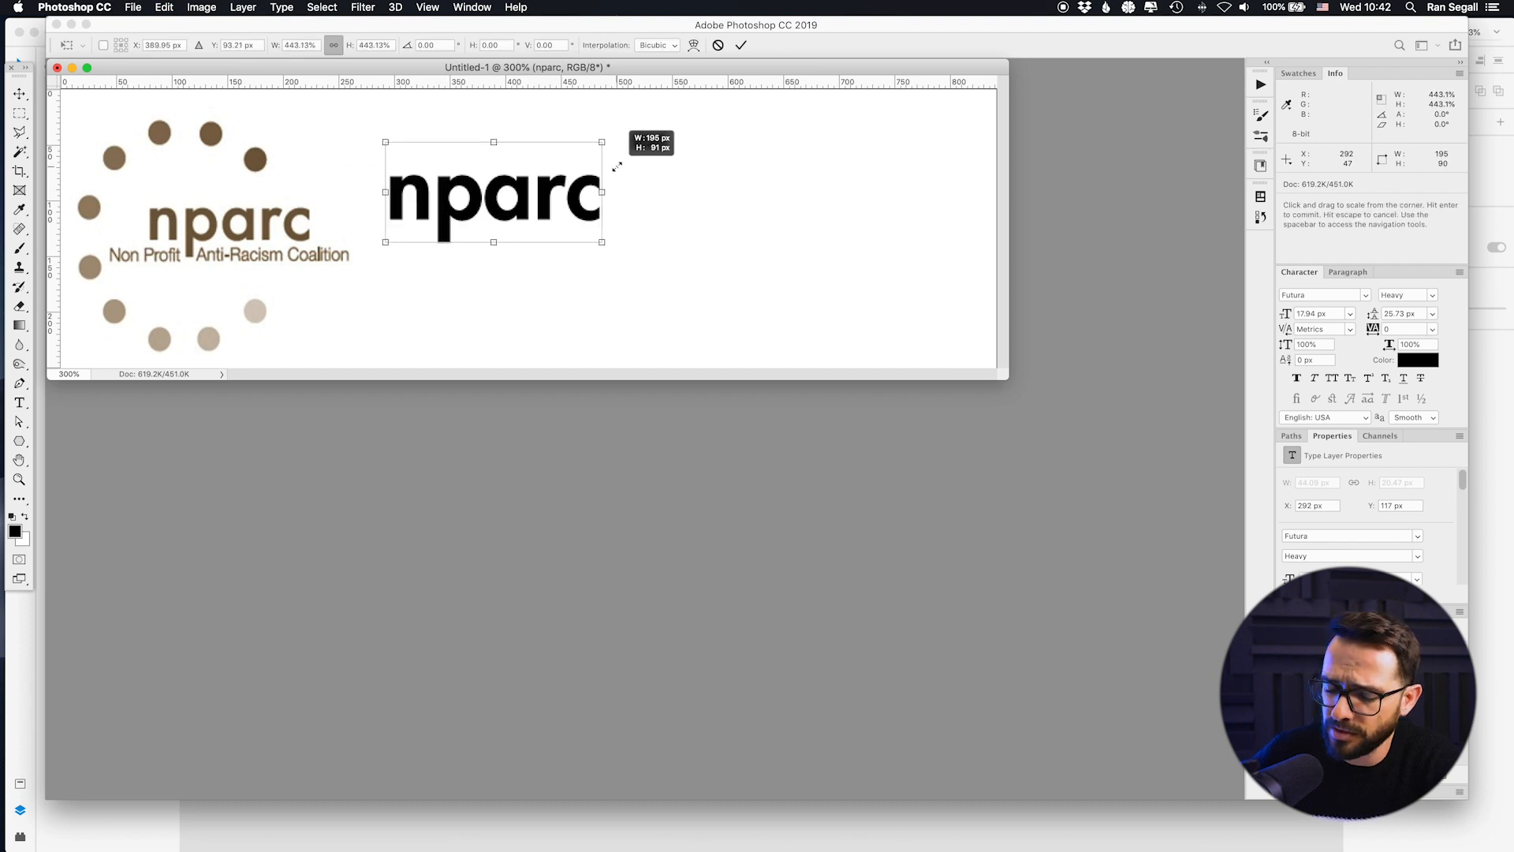
{"action": "key", "text": "Return"}
{"action": "key", "text": "i"}
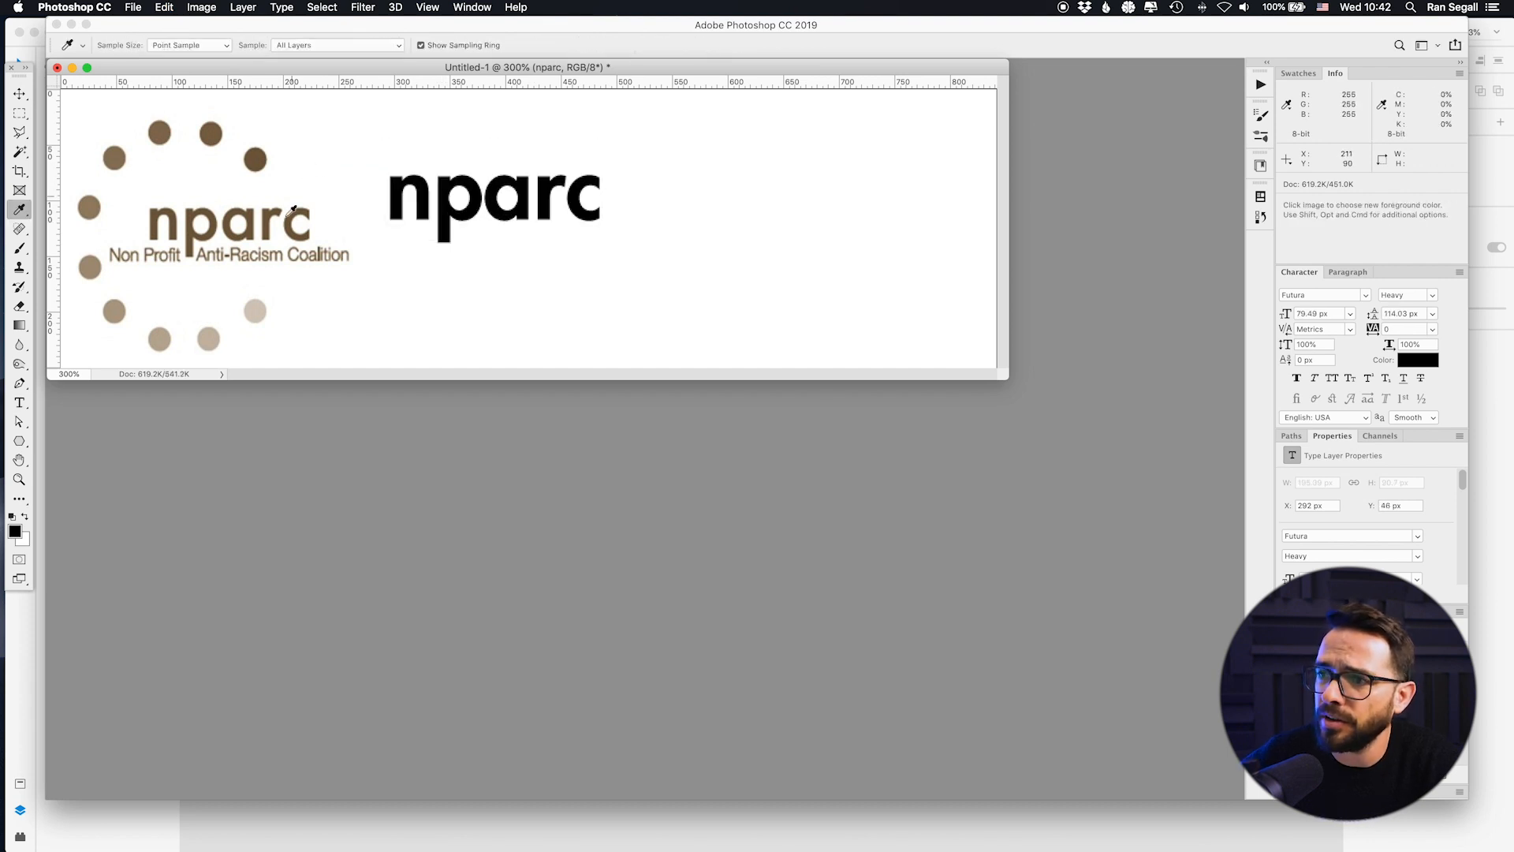
{"action": "left_click", "coordinate": [258, 160]}
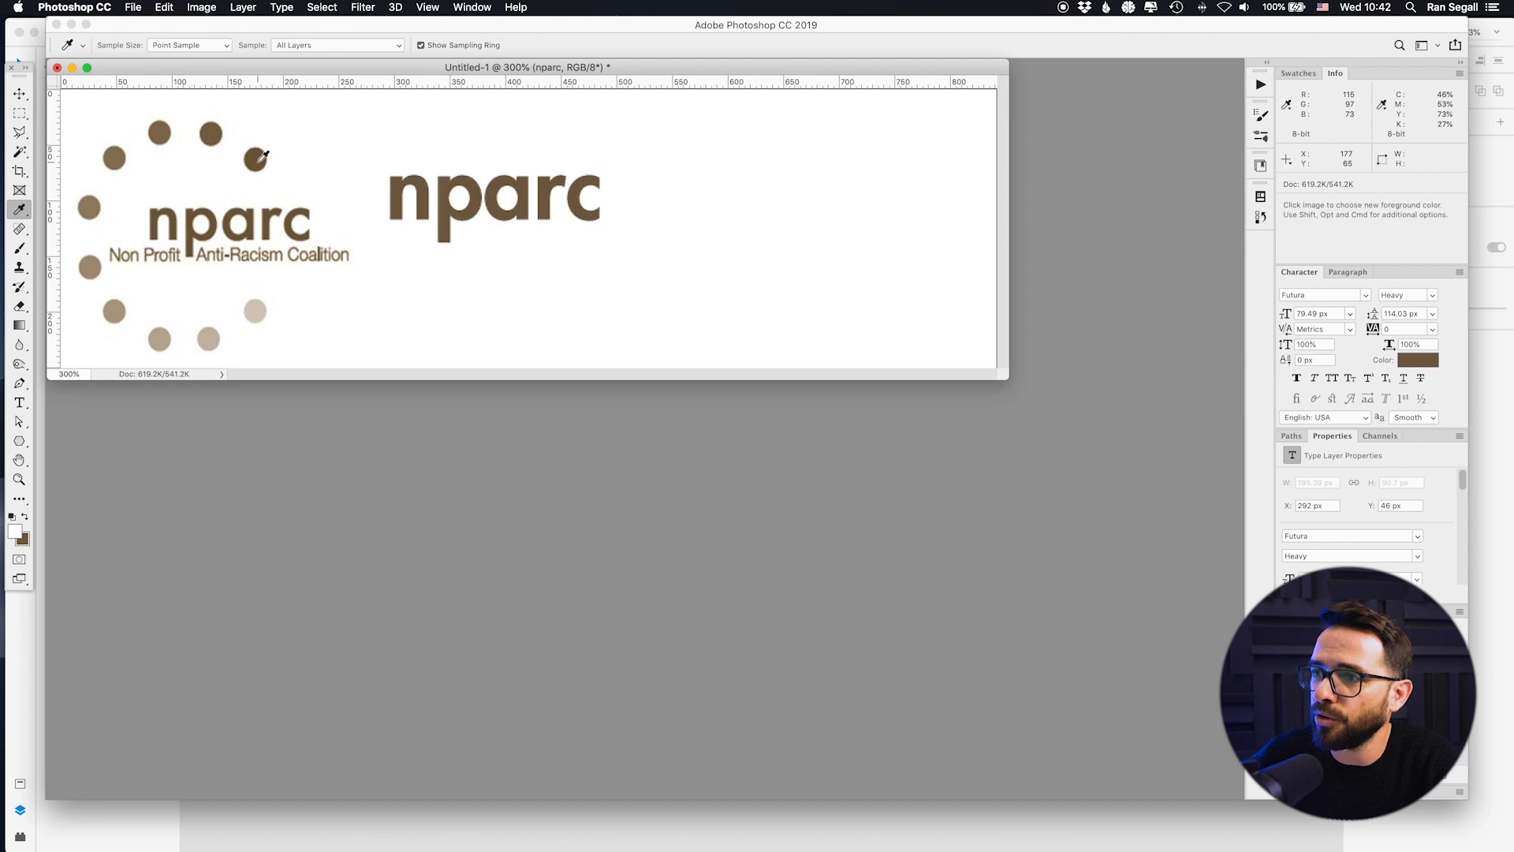
Step: Move the nparc text closer to the logo and scale it up to a font size of about 109 px
{"action": "key", "text": "v"}
{"action": "left_click_drag", "start_coordinate": [430, 195], "coordinate": [370, 228]}
{"action": "key", "text": "ctrl+t"}
{"action": "left_click_drag", "start_coordinate": [547, 176], "coordinate": [631, 151]}
{"action": "key", "text": "Return"}
Step: Cover the old nparc name and tagline on the logo layer with white, leaving only the circle of dots
{"action": "left_click", "coordinate": [209, 246]}
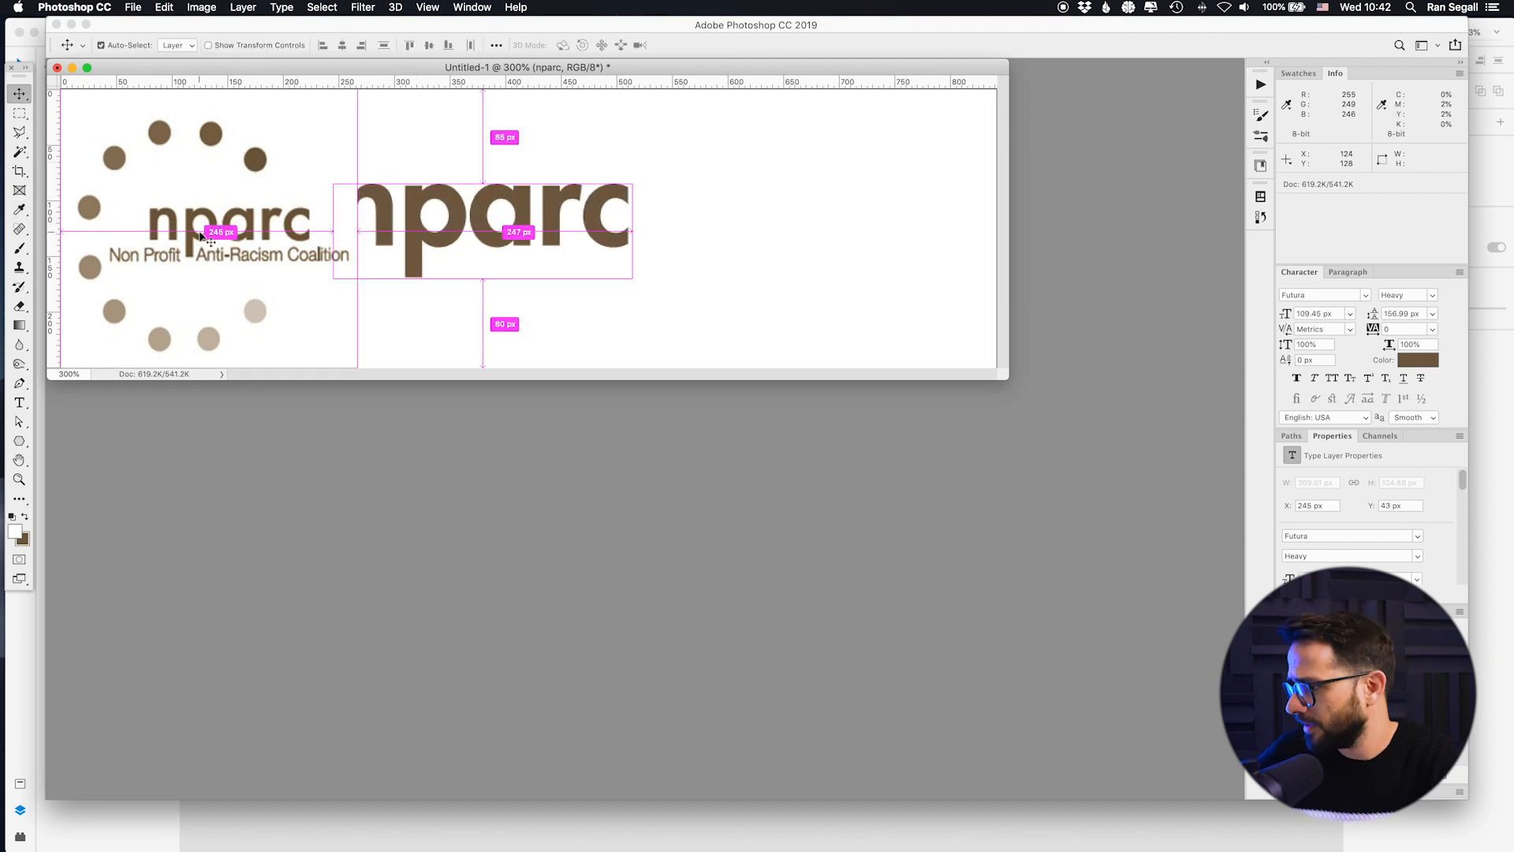
{"action": "key", "text": "m"}
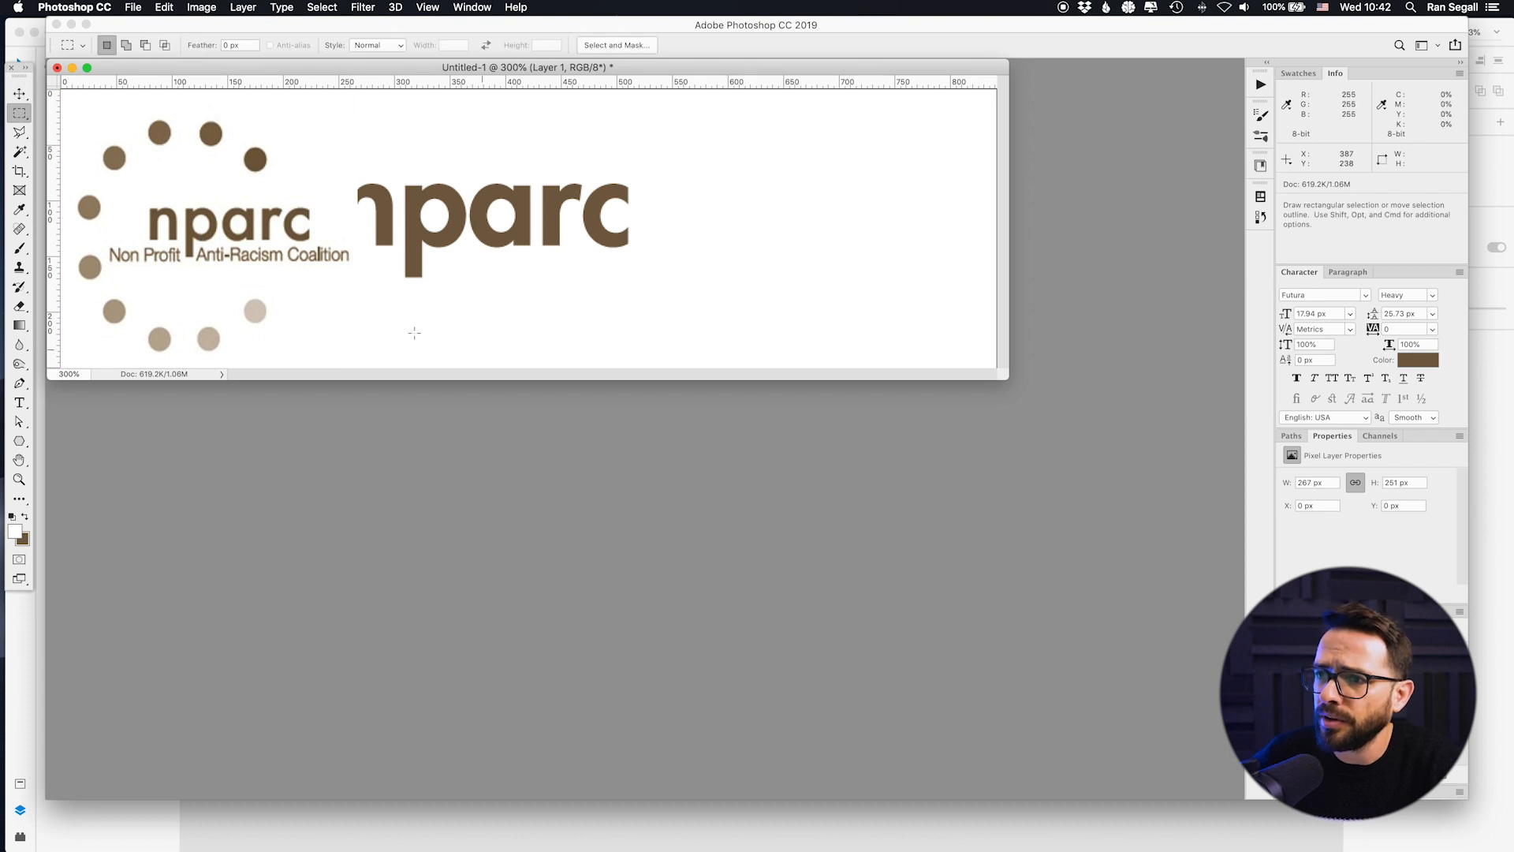
{"action": "left_click_drag", "start_coordinate": [135, 196], "coordinate": [375, 265]}
{"action": "key", "text": "super+BackSpace"}
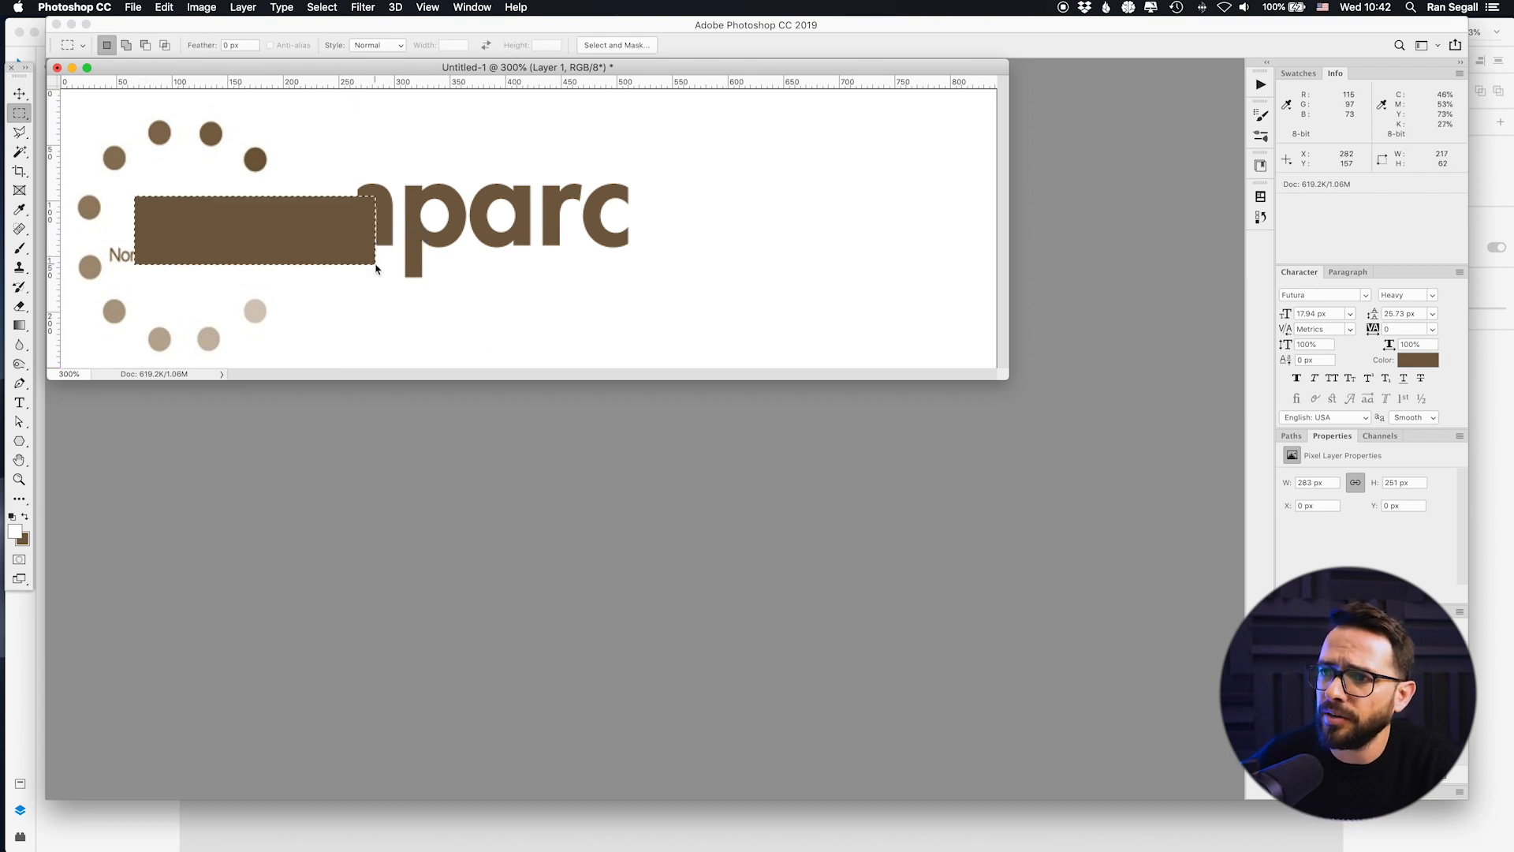
{"action": "key", "text": "super+z"}
{"action": "key", "text": "x"}
{"action": "key", "text": "super+BackSpace"}
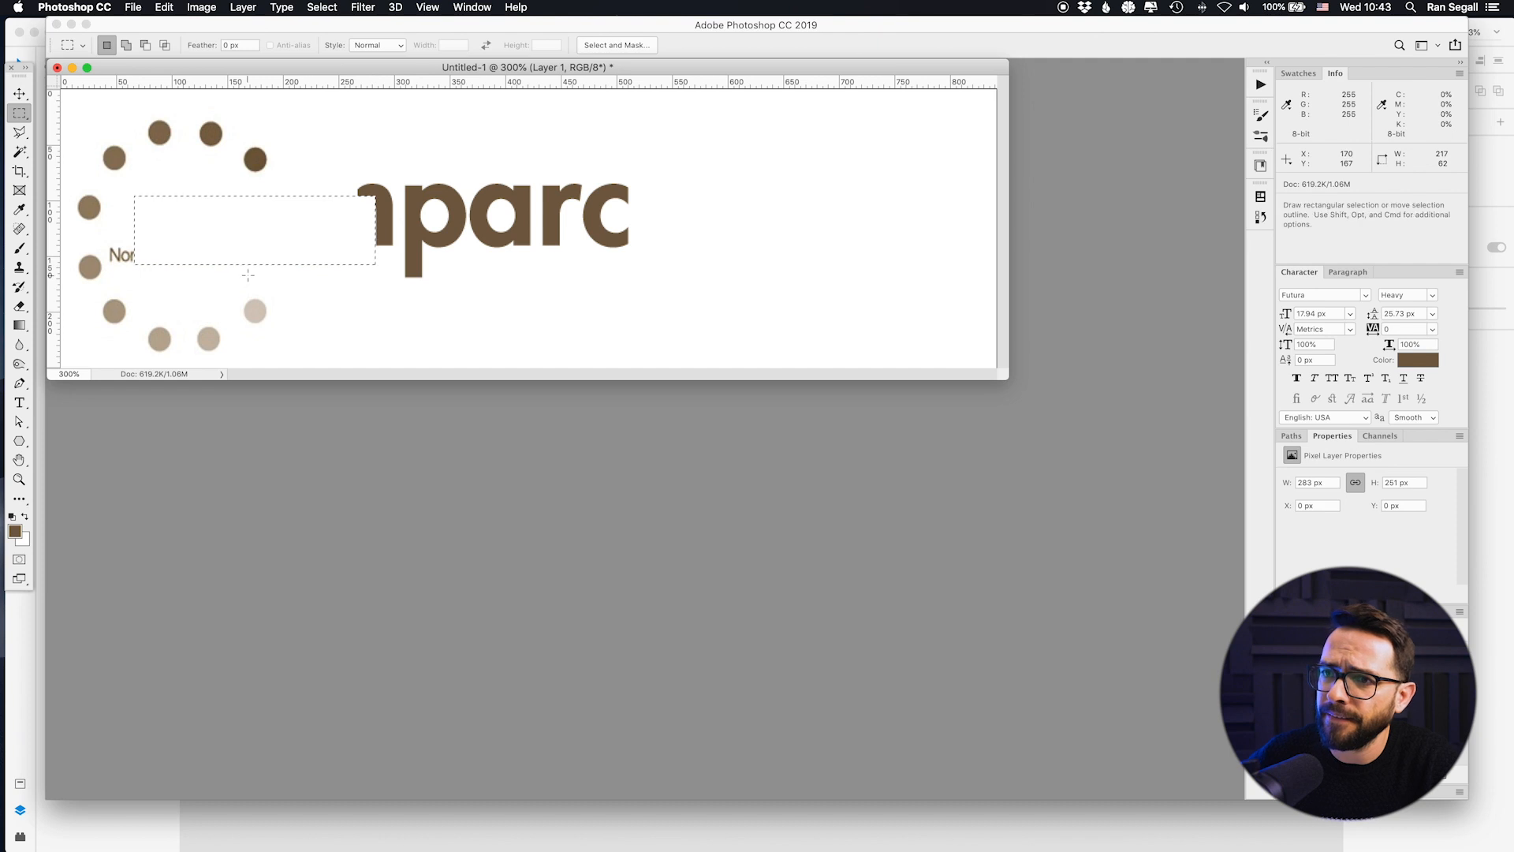
{"action": "left_click_drag", "start_coordinate": [103, 244], "coordinate": [143, 266]}
{"action": "key", "text": "super+BackSpace"}
{"action": "key", "text": "super+d"}
Step: Bring the nparc text layer in front of the logo layer and place it directly beside the circle of dots
{"action": "key", "text": "v"}
{"action": "left_click", "coordinate": [421, 239], "text": "super"}
{"action": "key", "text": "super+bracketright"}
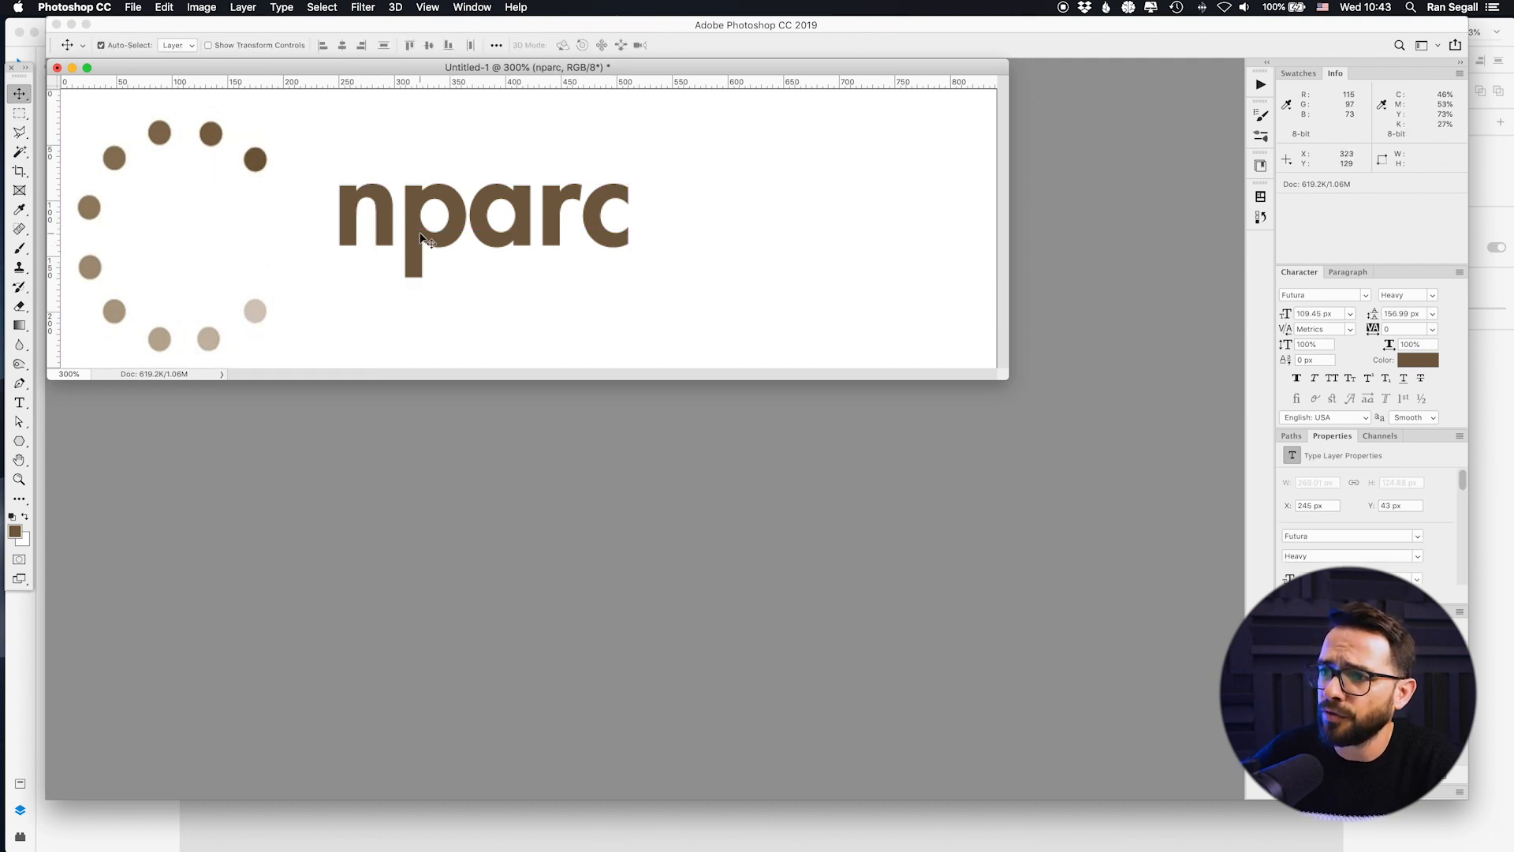
{"action": "key", "text": "super+plus"}
{"action": "left_click_drag", "start_coordinate": [421, 239], "coordinate": [310, 266]}
{"action": "key", "text": "super+1"}
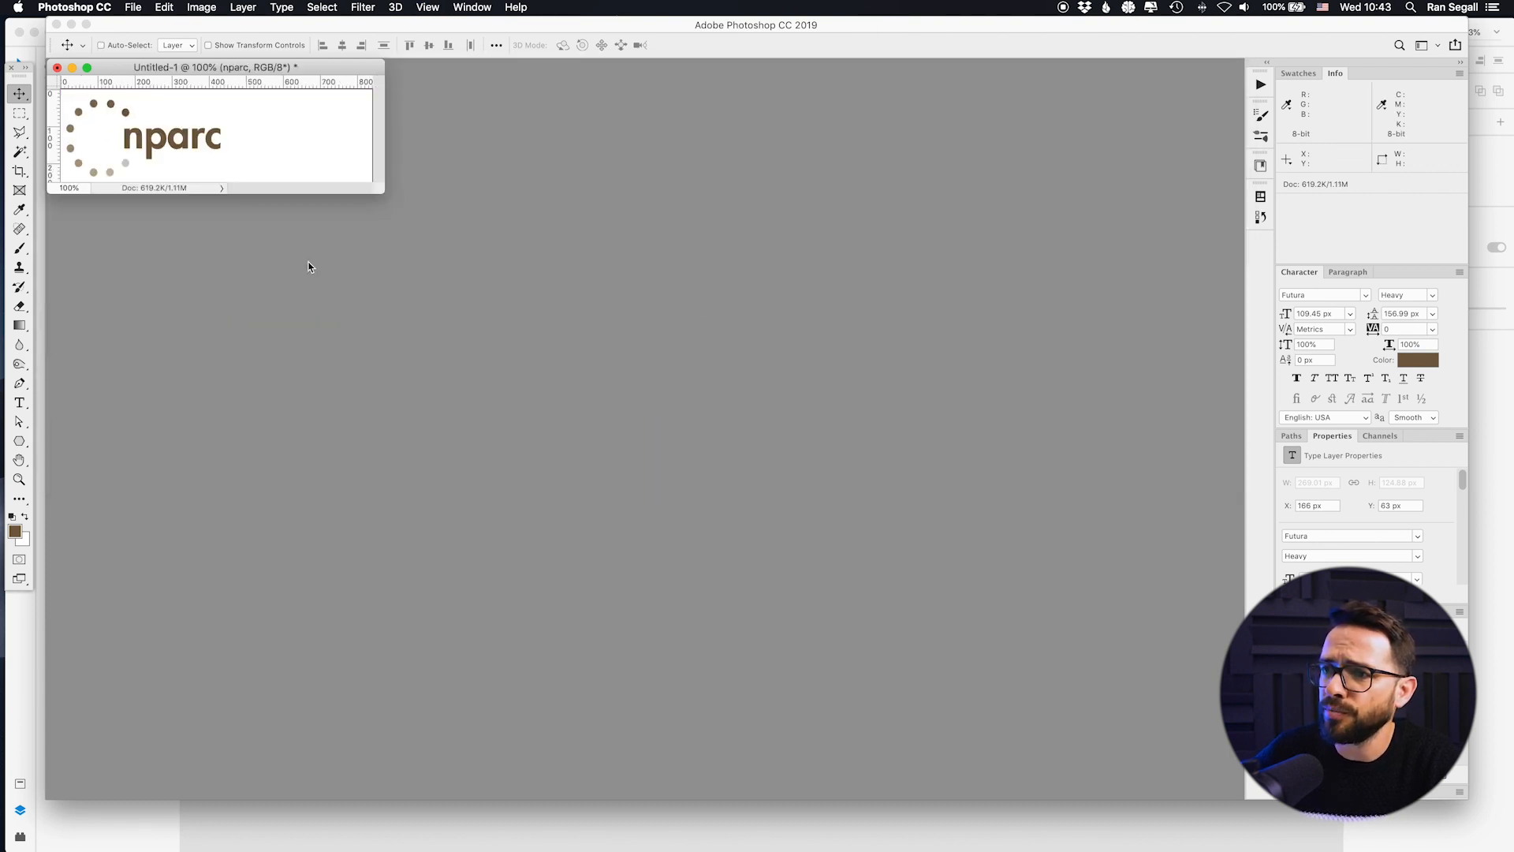
{"action": "left_click_drag", "start_coordinate": [378, 191], "coordinate": [635, 390]}
{"action": "mouse_move", "coordinate": [298, 245]}
{"action": "left_mouse_down"}
{"action": "mouse_move", "coordinate": [257, 241]}
{"action": "mouse_move", "coordinate": [306, 237]}
{"action": "left_mouse_up"}
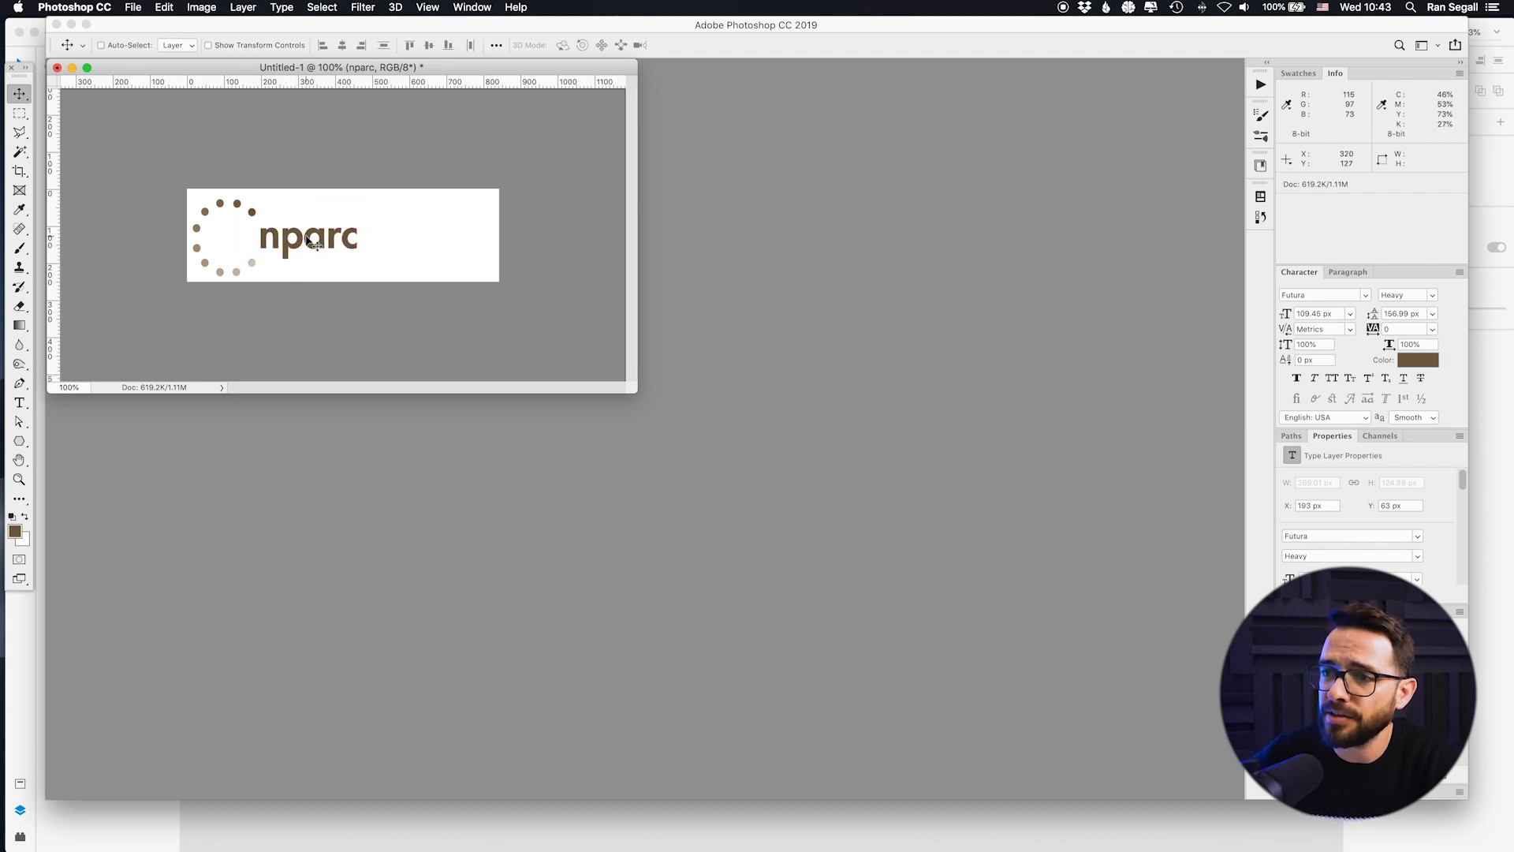
Step: Crop away the empty canvas beyond the nparc text, leaving it about 496 px wide
{"action": "key", "text": "c"}
{"action": "left_click_drag", "start_coordinate": [499, 242], "coordinate": [433, 241]}
{"action": "key", "text": "Return"}
{"action": "key", "text": "v"}
Step: Copy the whole reworked logo with Copy Merged, switch to Adobe XD and paste it
{"action": "key", "text": "super+a"}
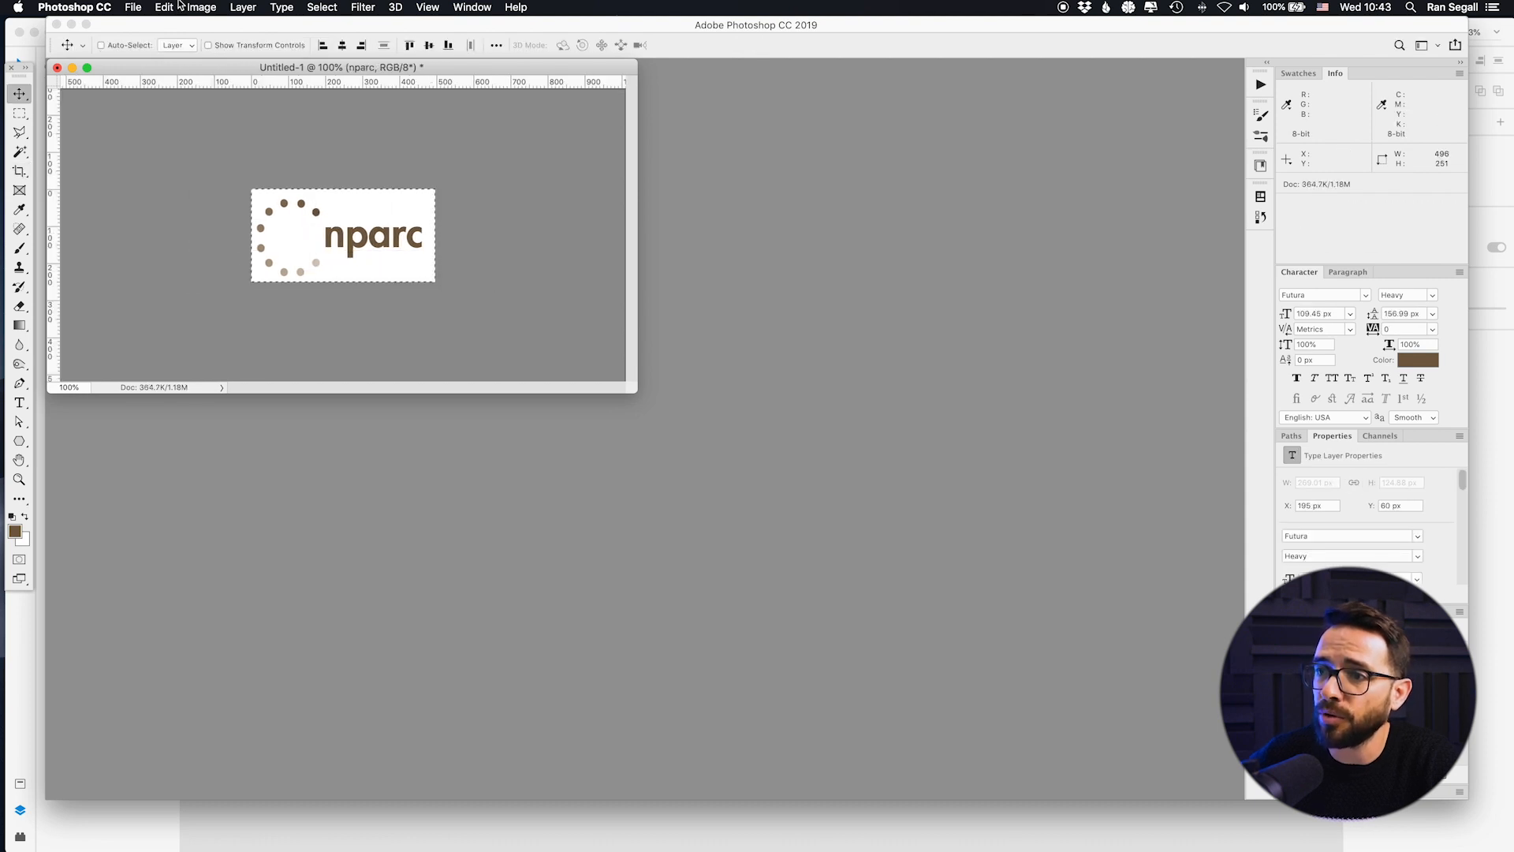
{"action": "left_click", "coordinate": [164, 7]}
{"action": "left_click", "coordinate": [197, 128]}
{"action": "key", "text": "super+Tab"}
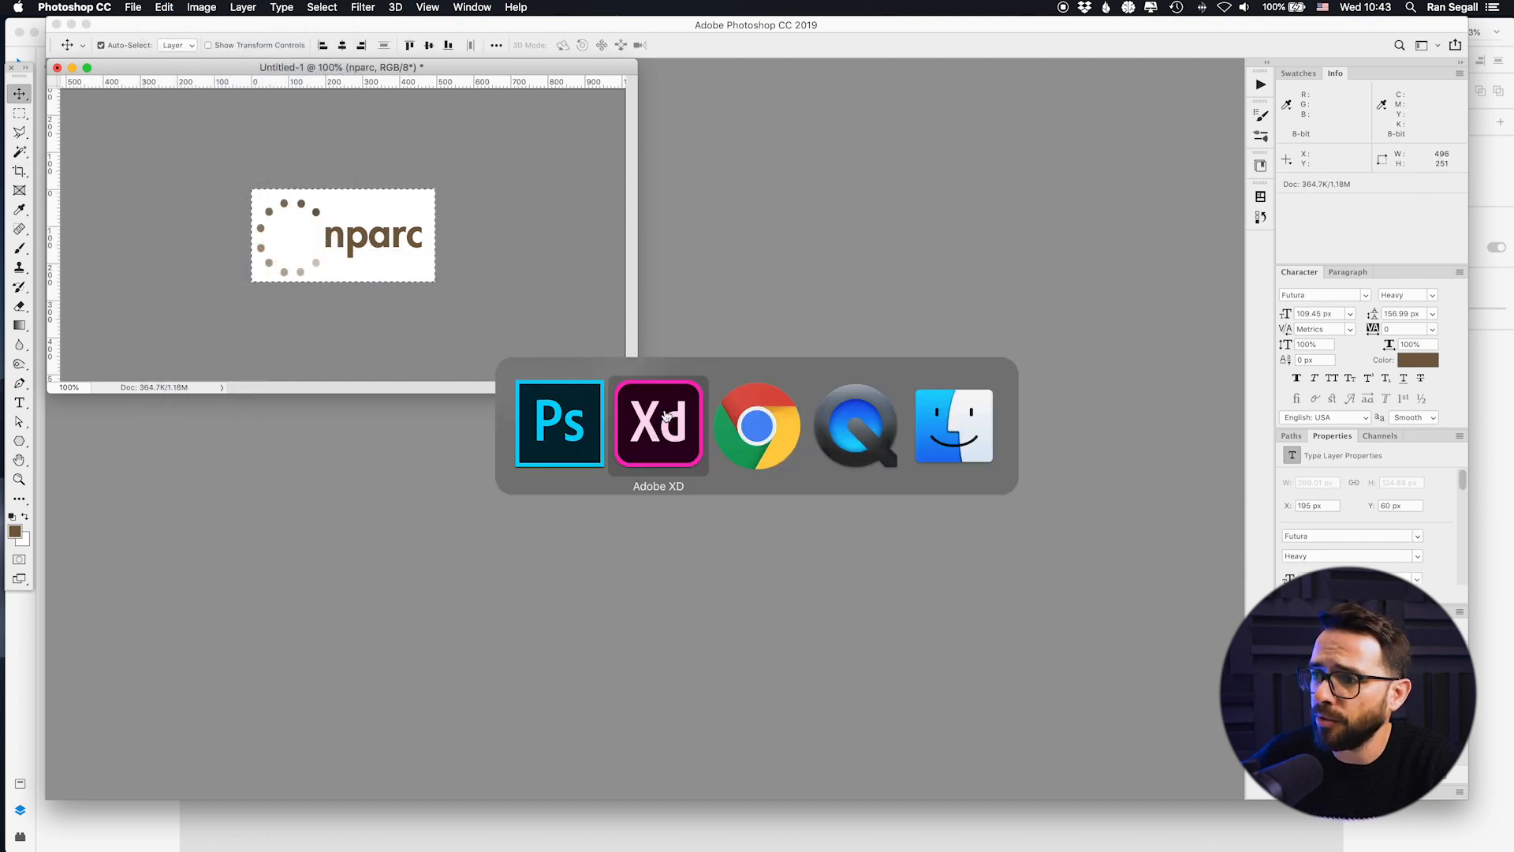
{"action": "key", "text": "super+v"}
Step: Scale the pasted logo down to about 194 × 98 px near the artboard's upper-left corner and delete the old logo
{"action": "left_click_drag", "start_coordinate": [674, 451], "coordinate": [528, 269]}
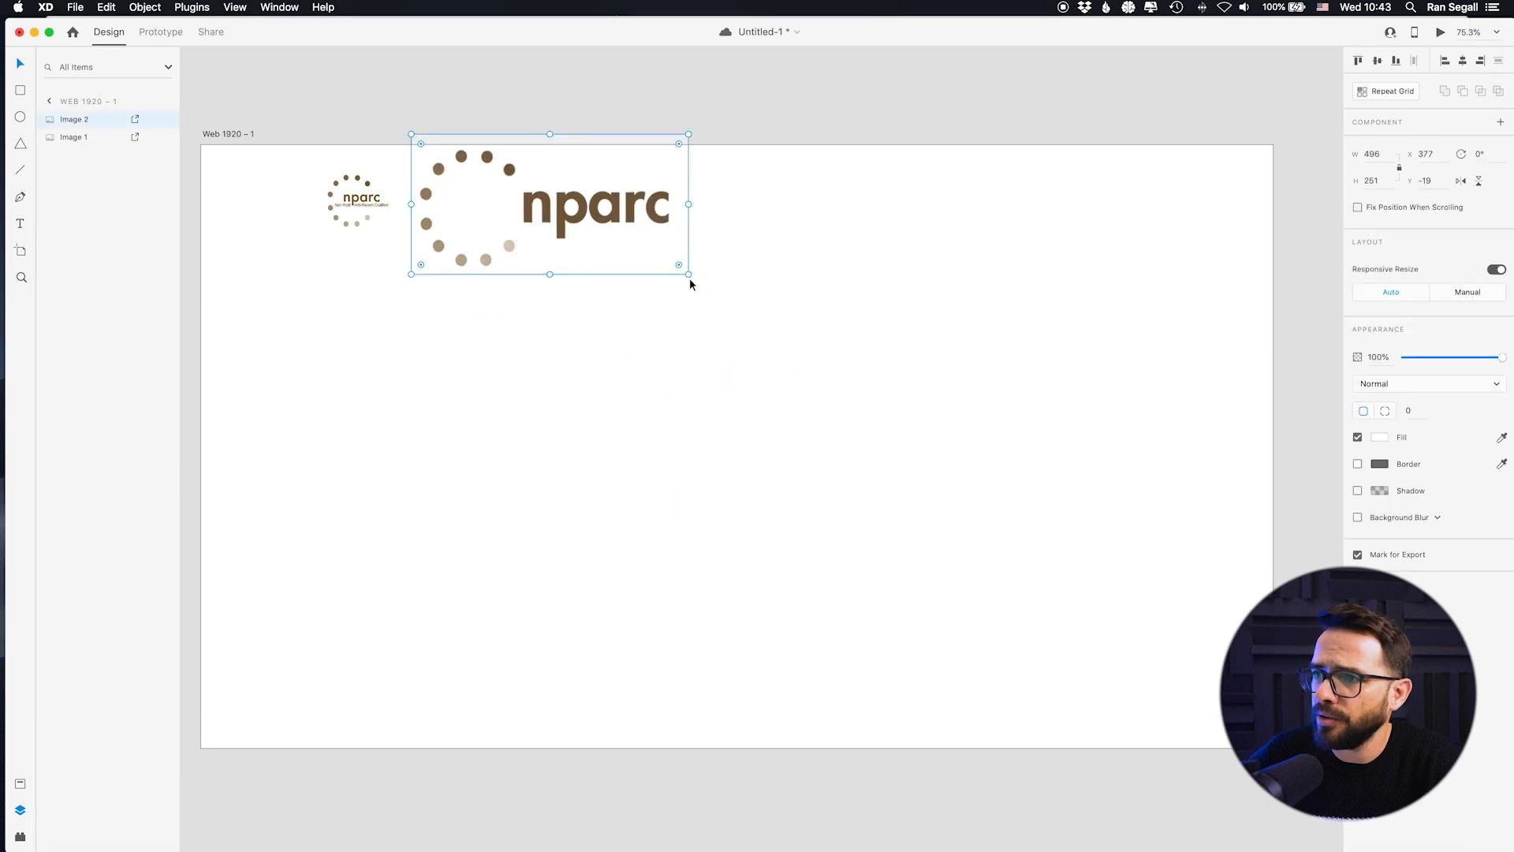
{"action": "left_click_drag", "start_coordinate": [688, 270], "coordinate": [369, 210]}
{"action": "left_click", "coordinate": [421, 227]}
{"action": "left_click", "coordinate": [380, 195]}
{"action": "key", "text": "Delete"}
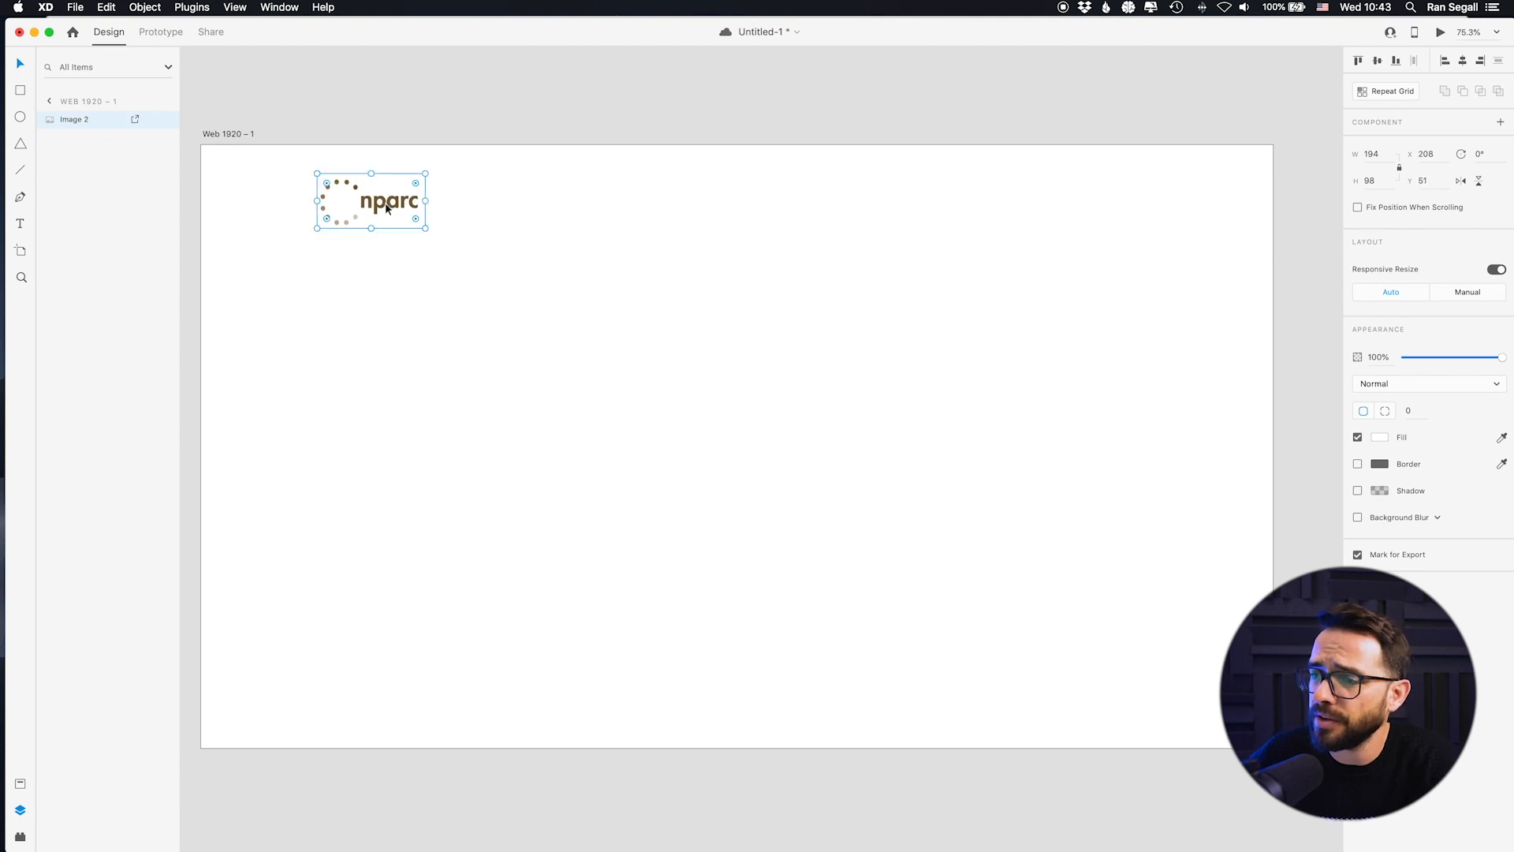
Step: Turn on the 12-column layout grid for the Web 1920 – 1 artboard
{"action": "left_click_drag", "start_coordinate": [1297, 33], "coordinate": [1281, 33]}
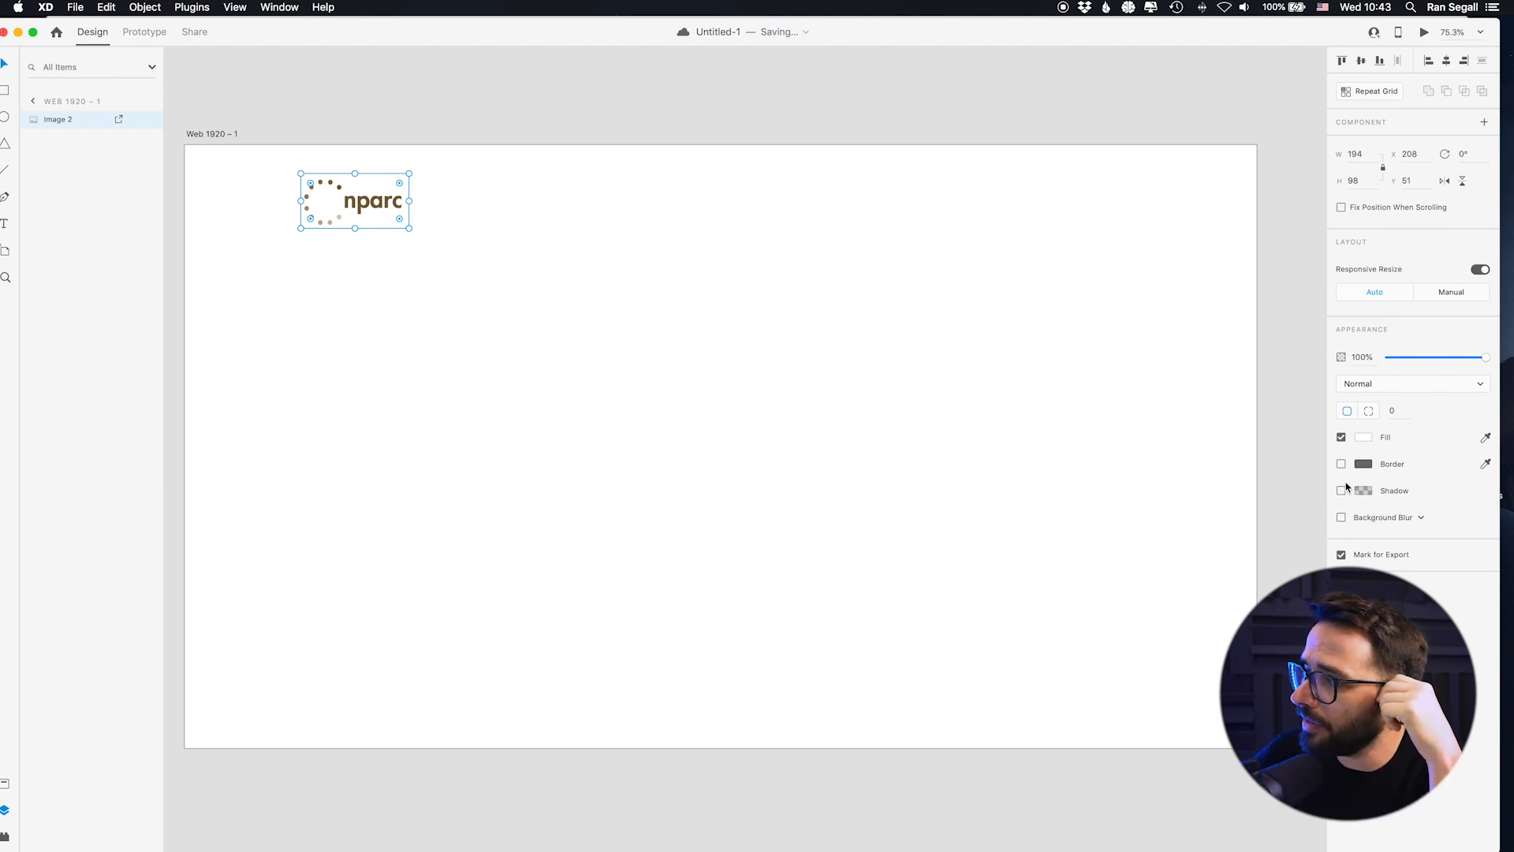
{"action": "left_click", "coordinate": [205, 134]}
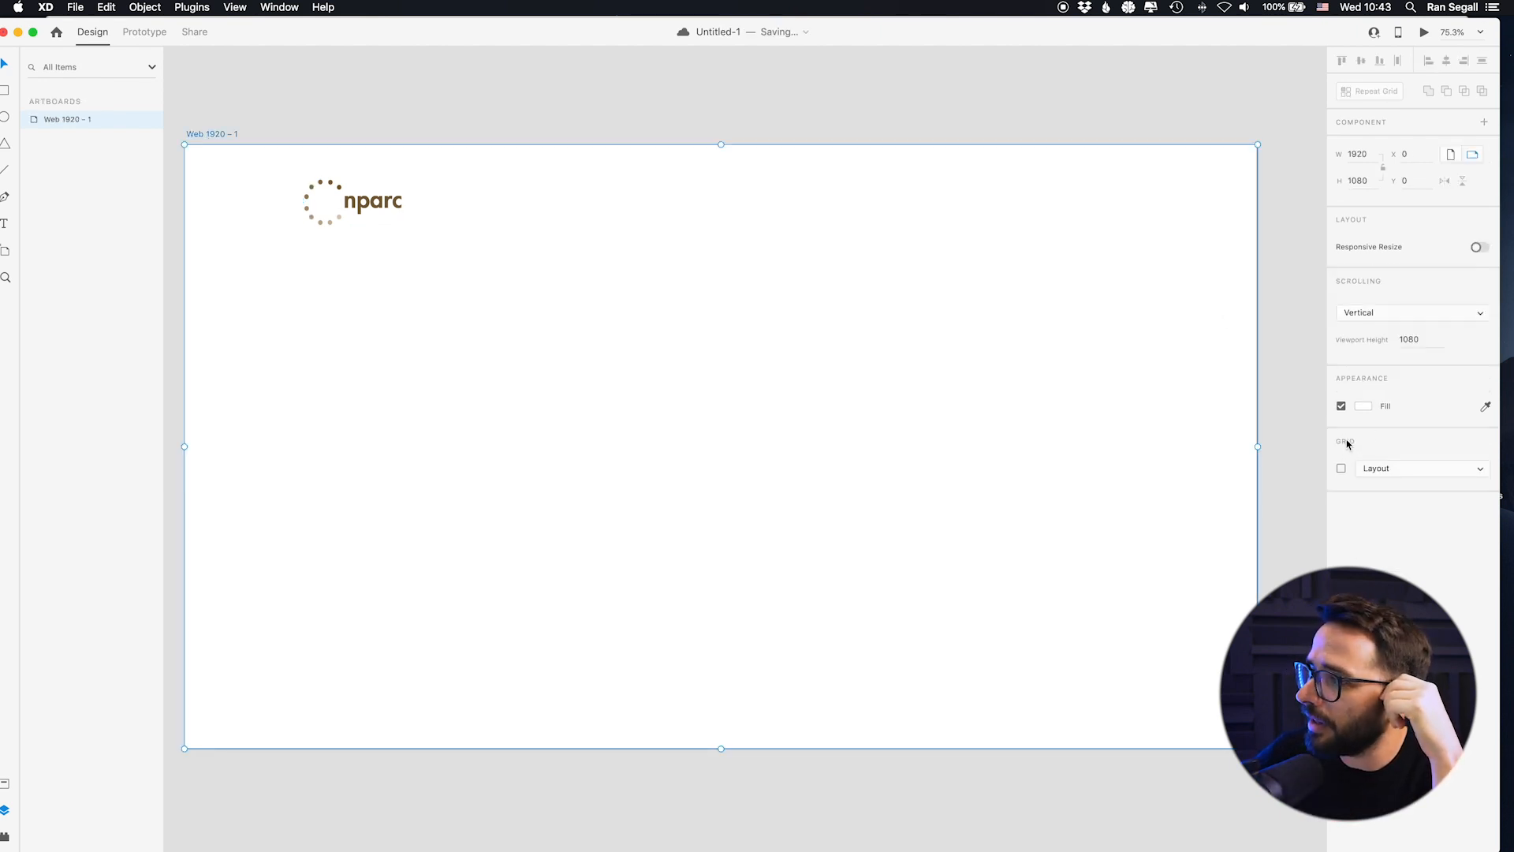
{"action": "left_click", "coordinate": [1342, 469]}
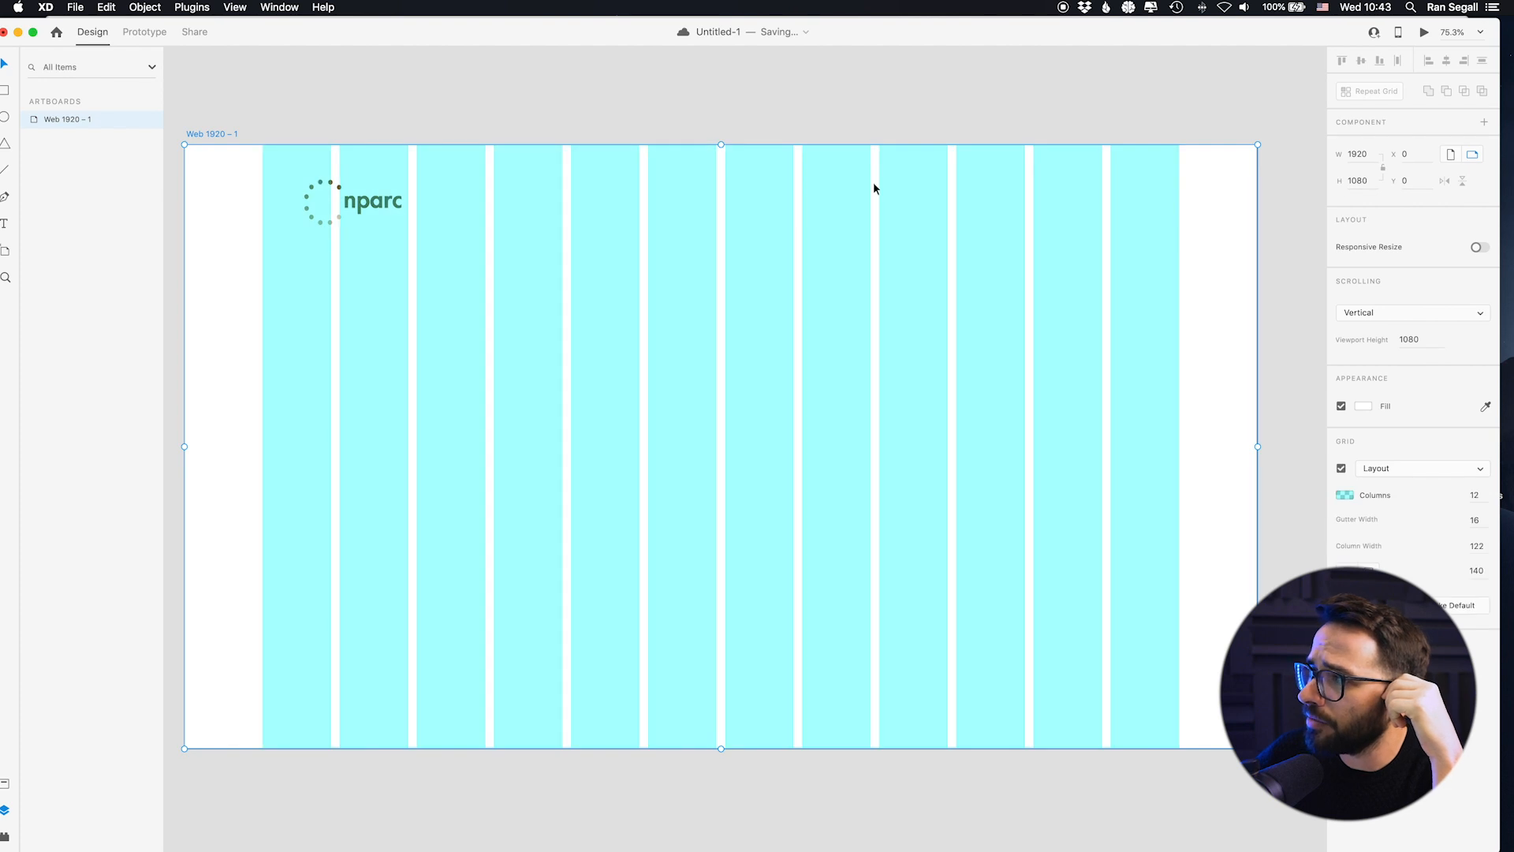
Step: Align the nparc logo with the first grid column at about X 140, Y 29, and unmark it for export
{"action": "left_click_drag", "start_coordinate": [350, 206], "coordinate": [310, 192]}
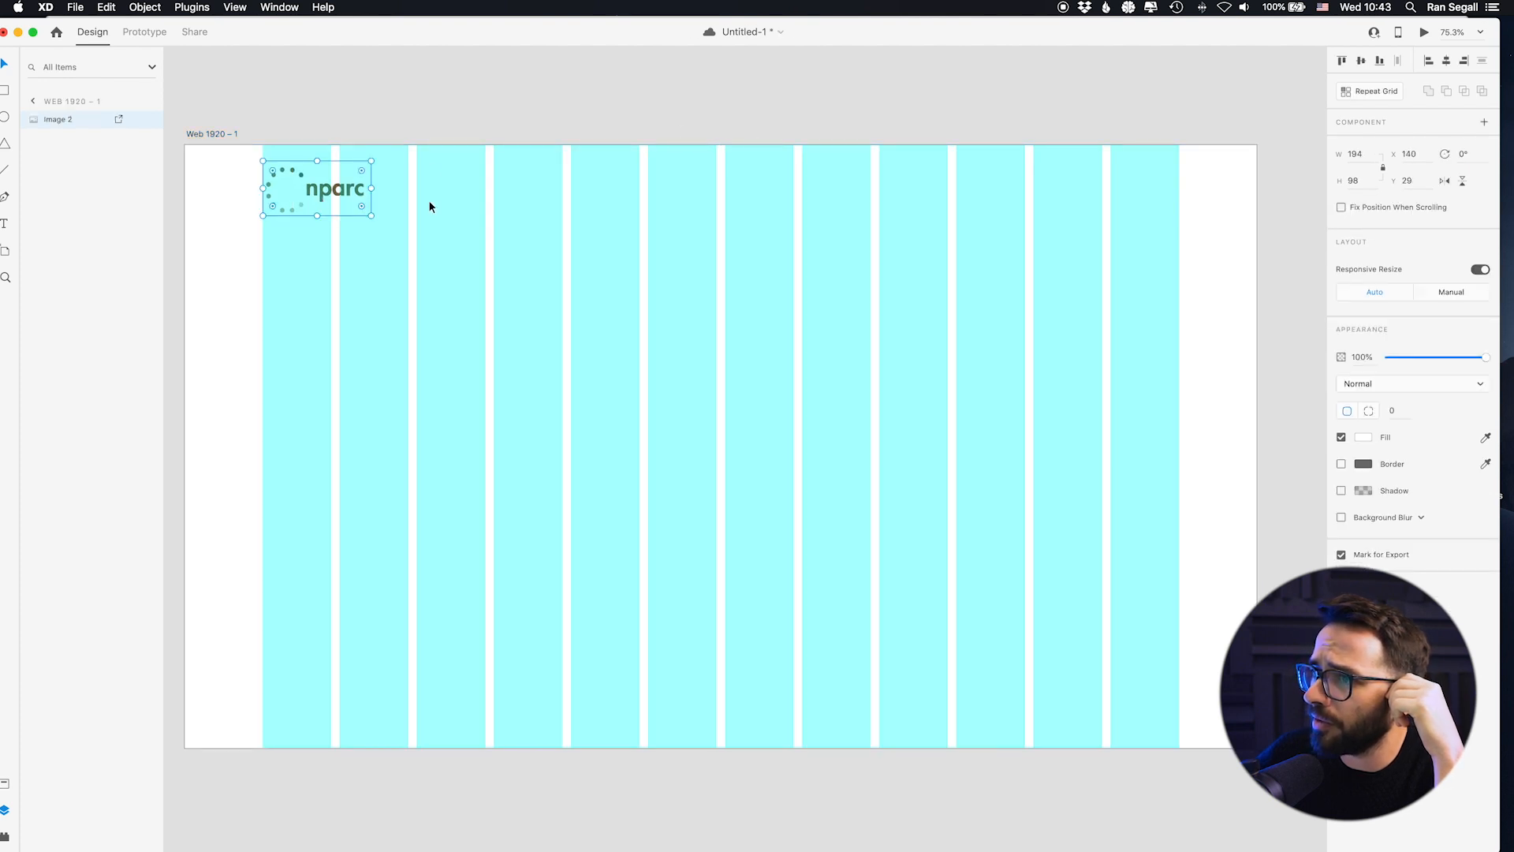
{"action": "left_click", "coordinate": [1341, 555]}
Step: Switch to Chrome and check the navigation items on the current NPARC website
{"action": "key", "text": "super+Tab"}
{"action": "key", "text": "super+Tab"}
{"action": "key", "text": "super+Tab"}
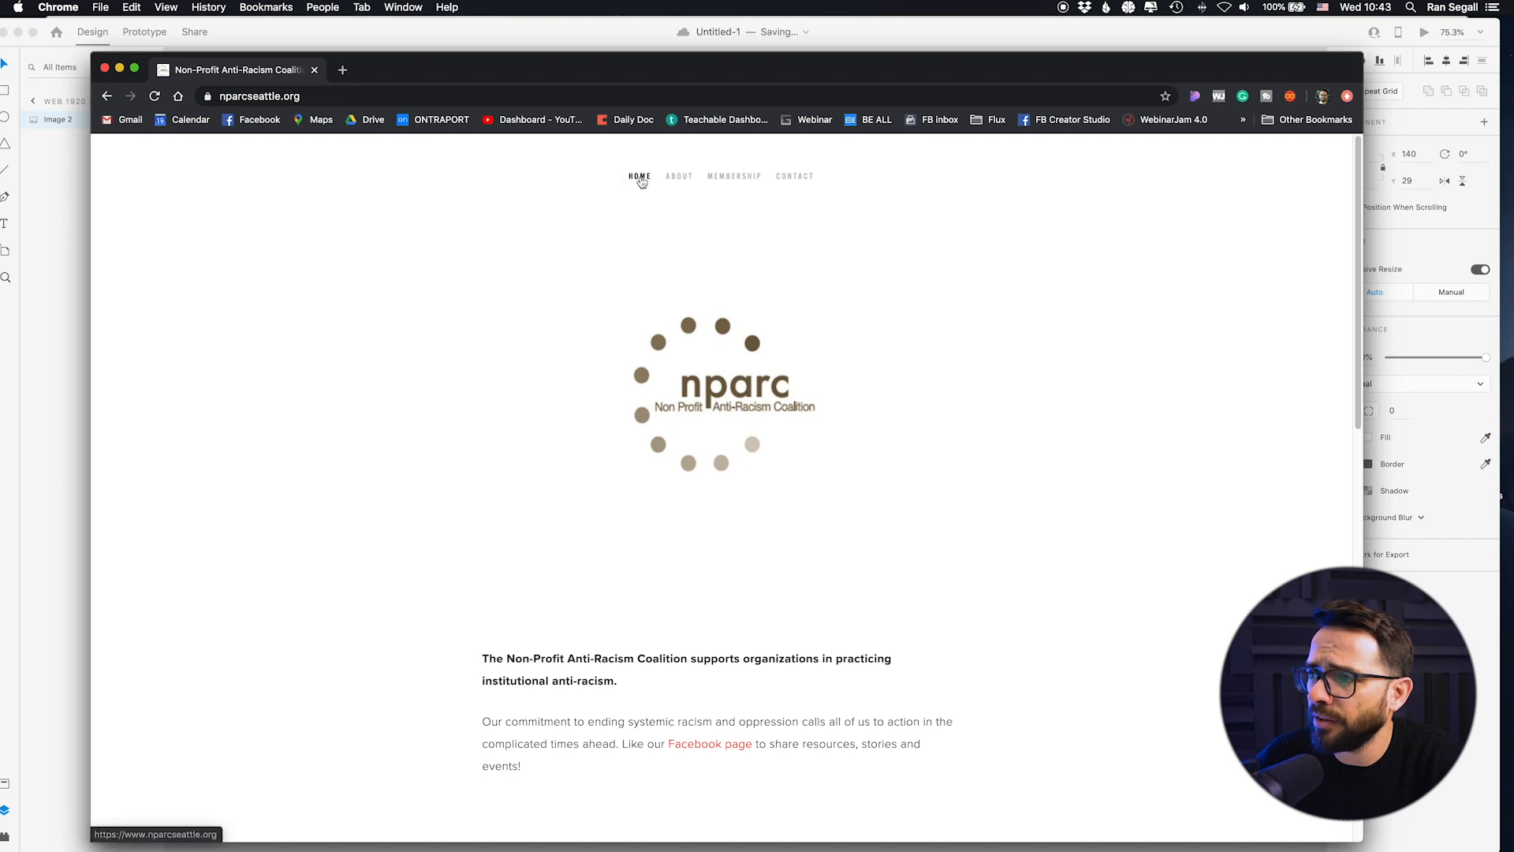
{"action": "left_click_drag", "start_coordinate": [589, 179], "coordinate": [651, 186]}
{"action": "left_click", "coordinate": [605, 180]}
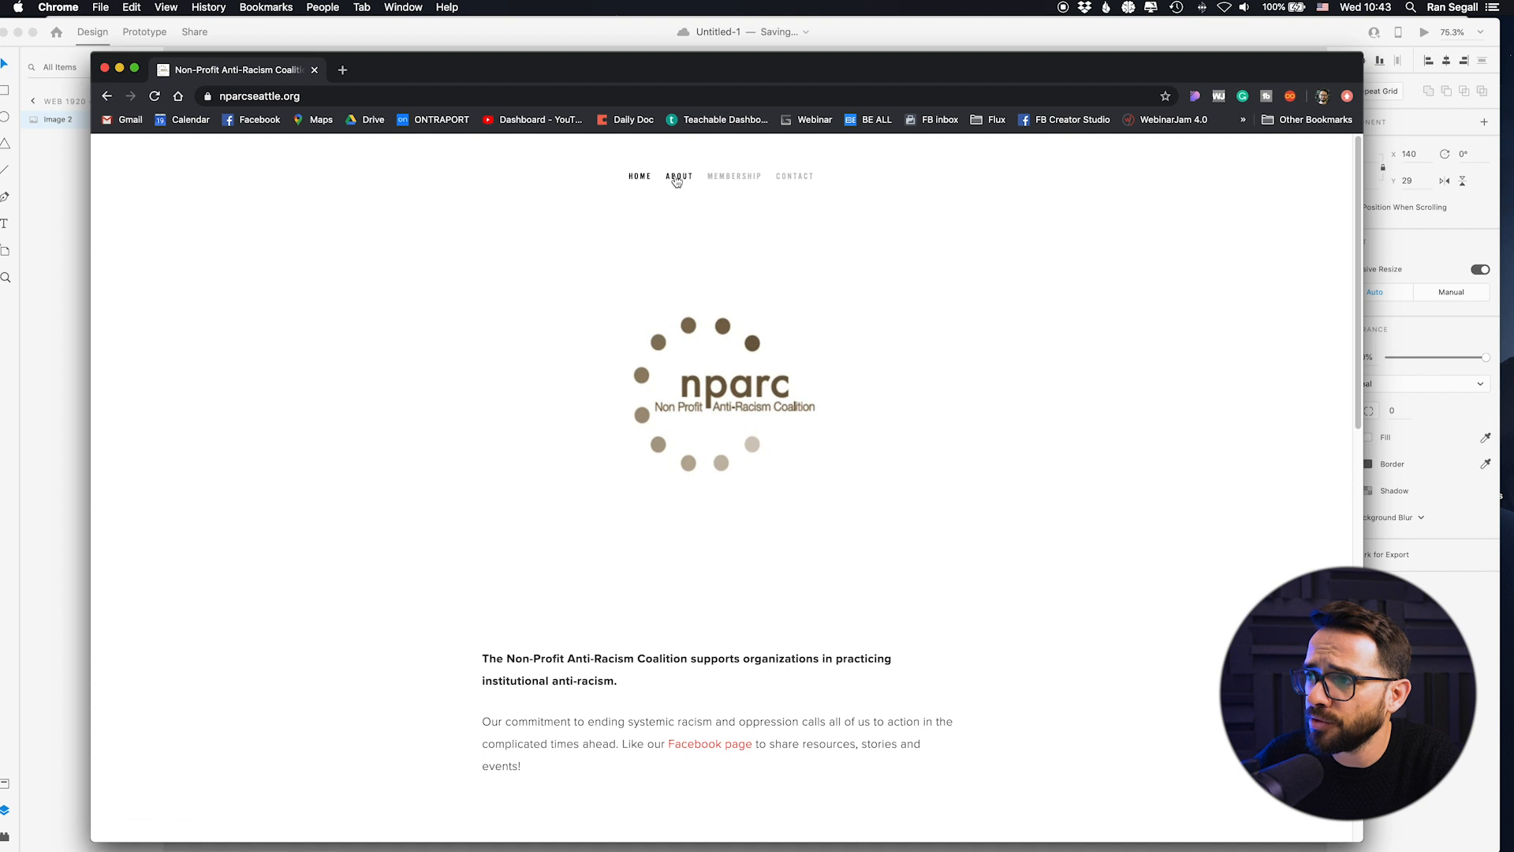
Step: Return to Adobe XD and add the navigation text About beside the logo in Futura Medium, size 20
{"action": "left_click", "coordinate": [50, 405]}
{"action": "left_click", "coordinate": [607, 199]}
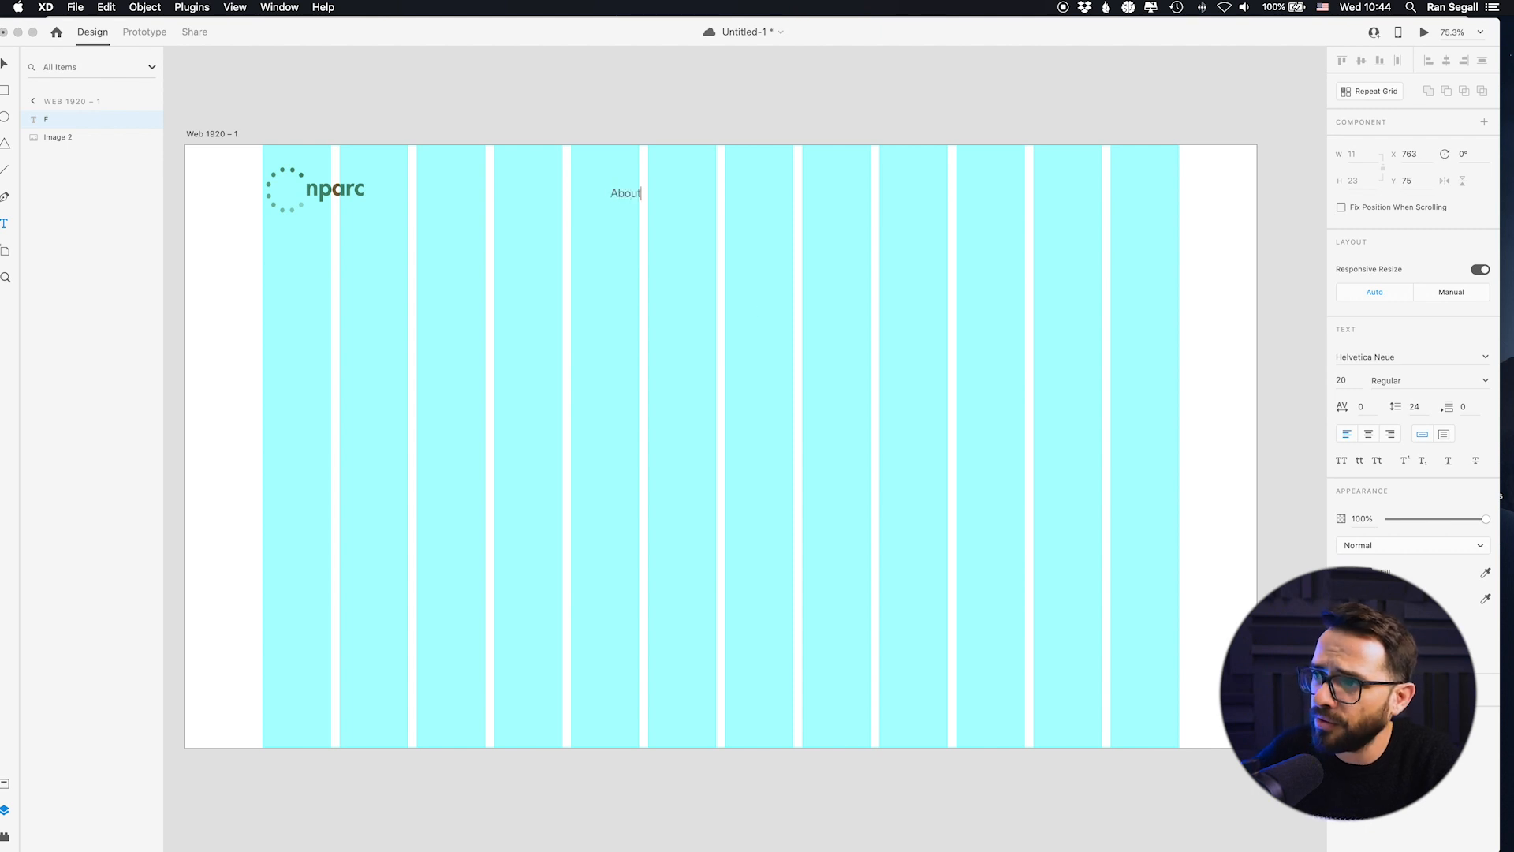
{"action": "key", "text": "Escape"}
{"action": "left_click", "coordinate": [1377, 357]}
{"action": "type", "text": "Futura"}
{"action": "key", "text": "Return"}
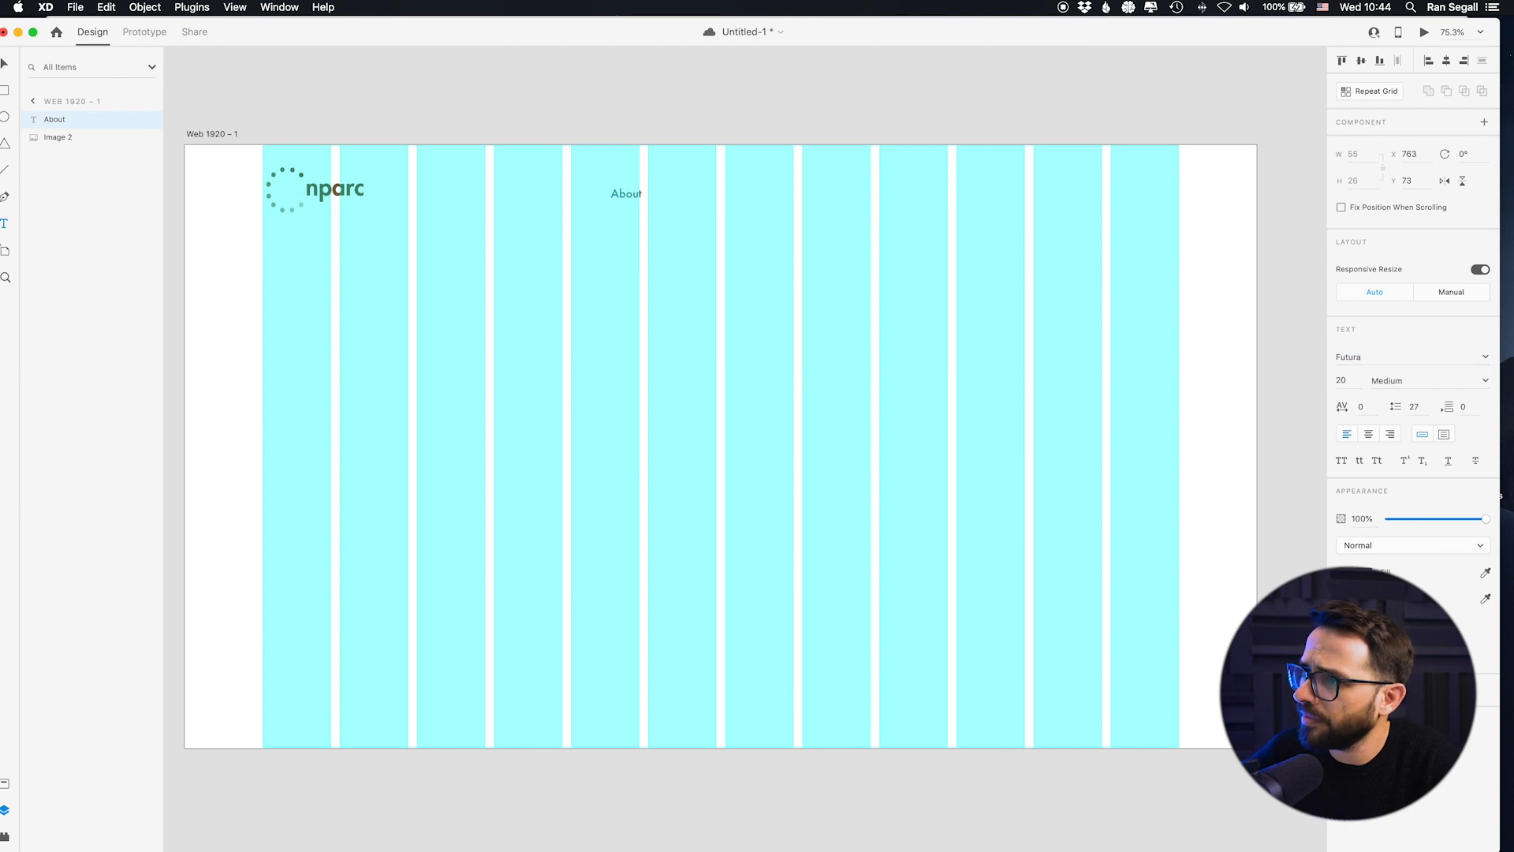
{"action": "left_click", "coordinate": [4, 65]}
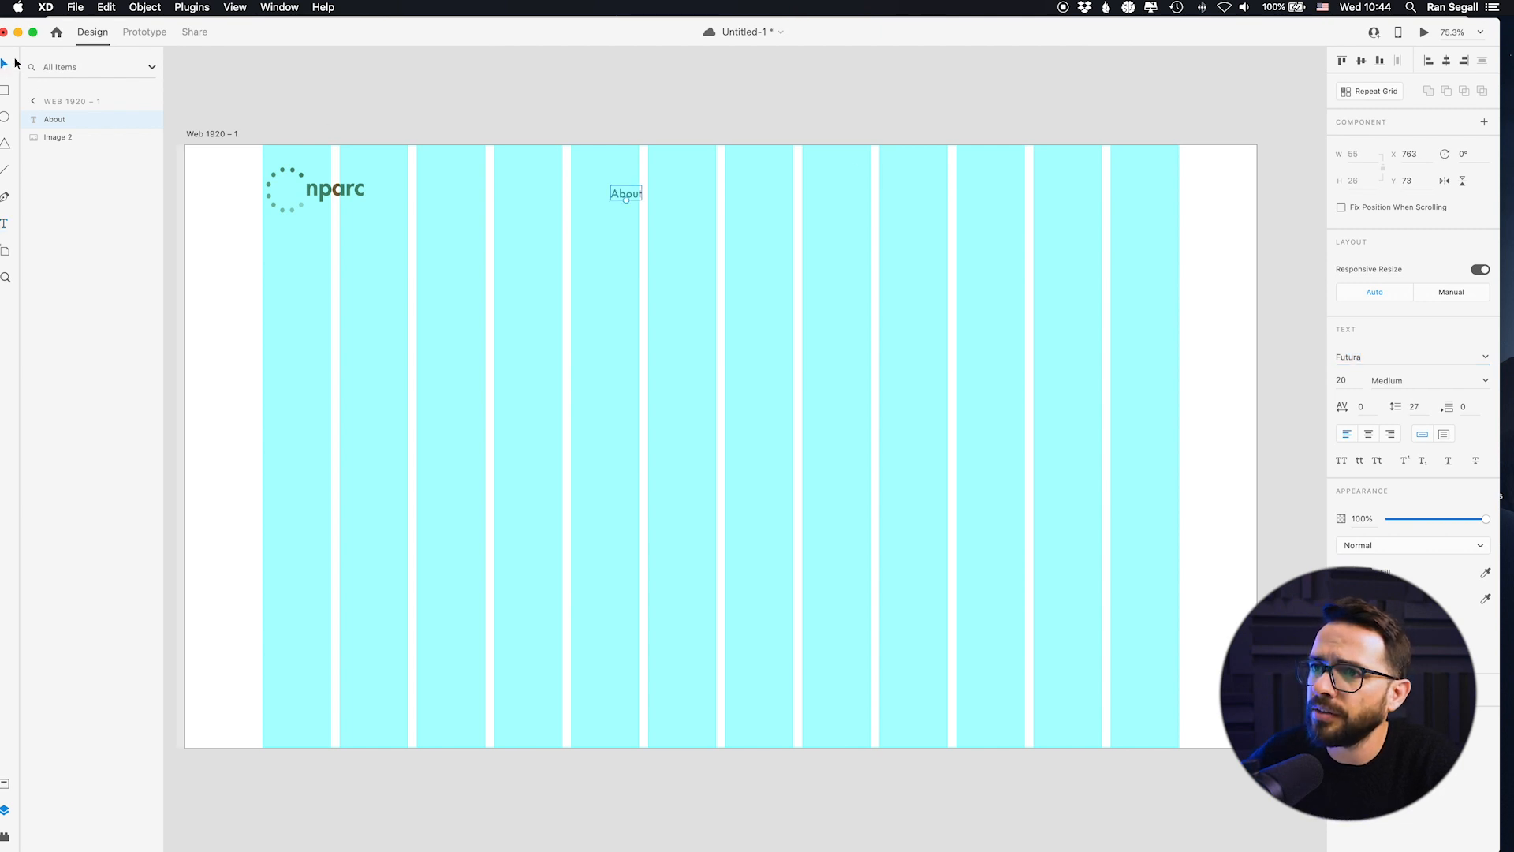
Step: Duplicate the About text to its right at about X 897, Y 73, and change the copy to Membership
{"action": "left_click_drag", "start_coordinate": [684, 194], "coordinate": [683, 195]}
{"action": "key", "text": "super+z"}
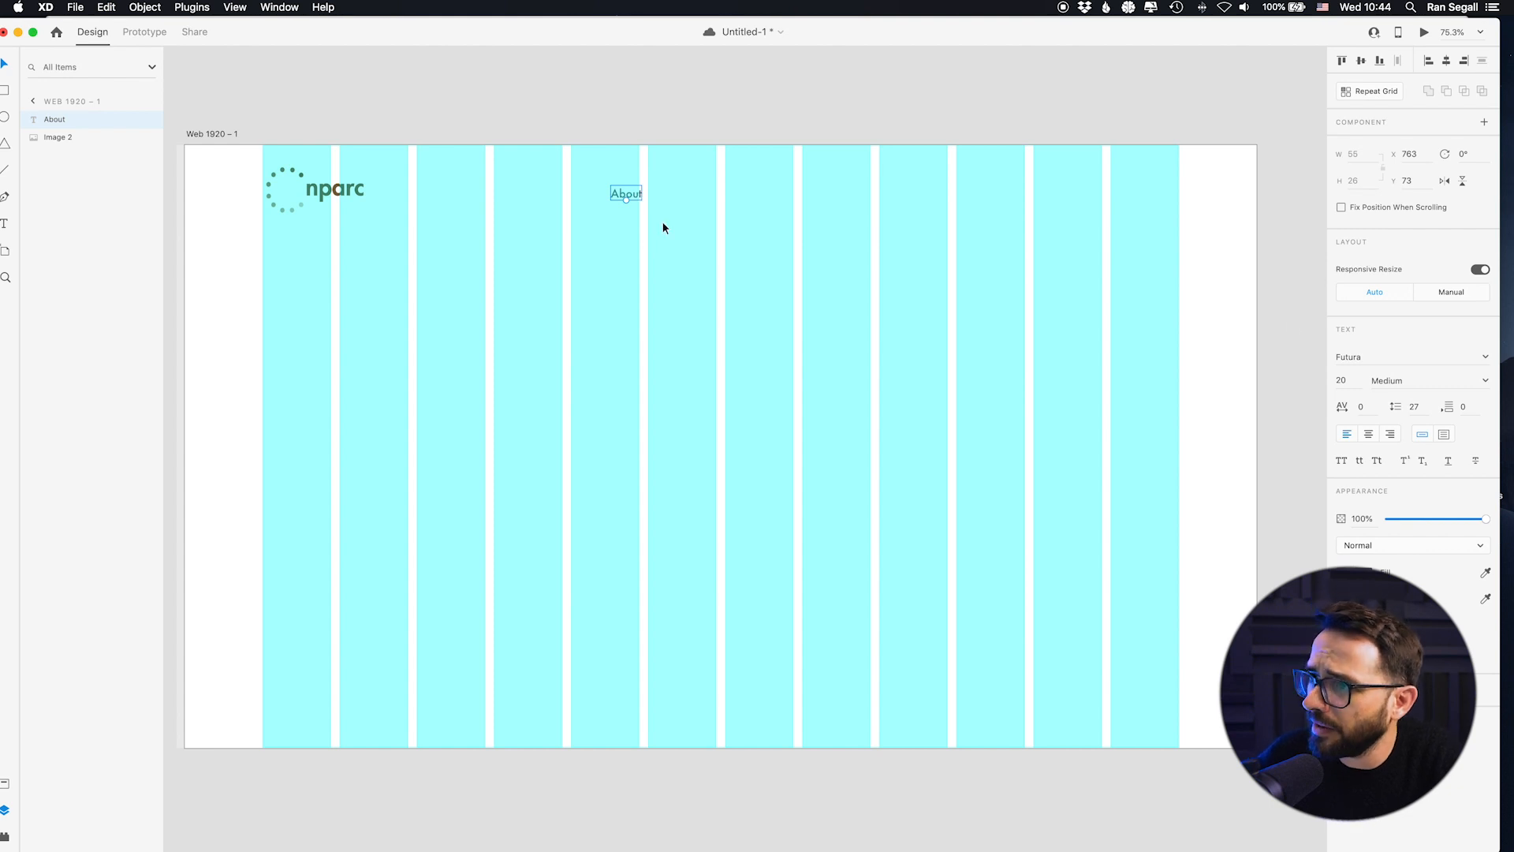
{"action": "left_click_drag", "start_coordinate": [622, 196], "coordinate": [694, 190]}
{"action": "double_click", "coordinate": [712, 194]}
{"action": "type", "text": "Membersh"}
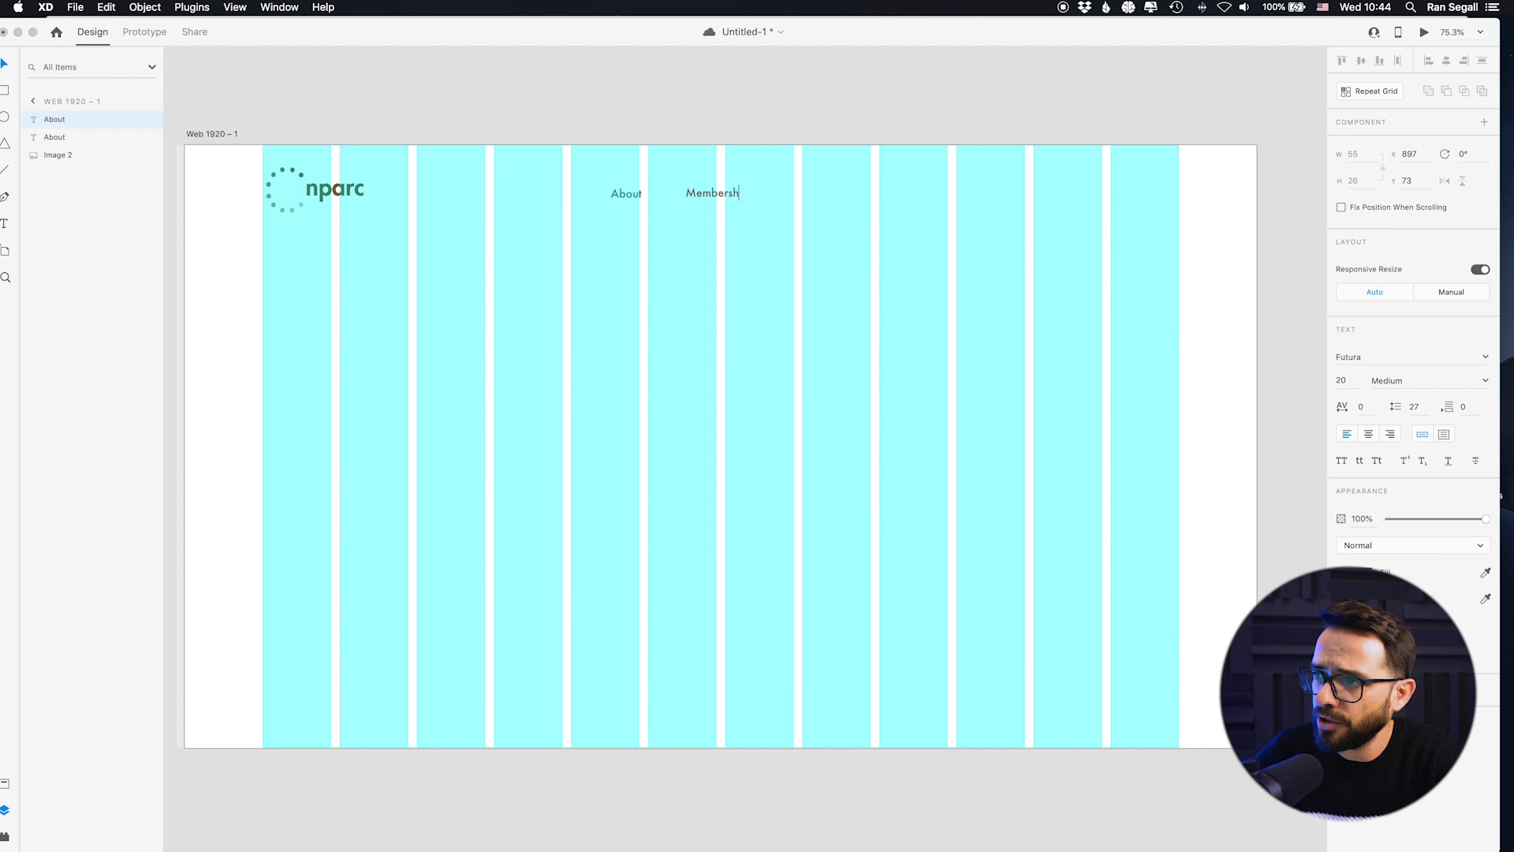
{"action": "type", "text": "ip"}
{"action": "key", "text": "Escape"}
Step: Duplicate the Membership text to its right at about X 1065, Y 73, and change the copy to Contact
{"action": "left_click_drag", "start_coordinate": [734, 193], "coordinate": [821, 193]}
{"action": "double_click", "coordinate": [827, 194]}
{"action": "type", "text": "Contact"}
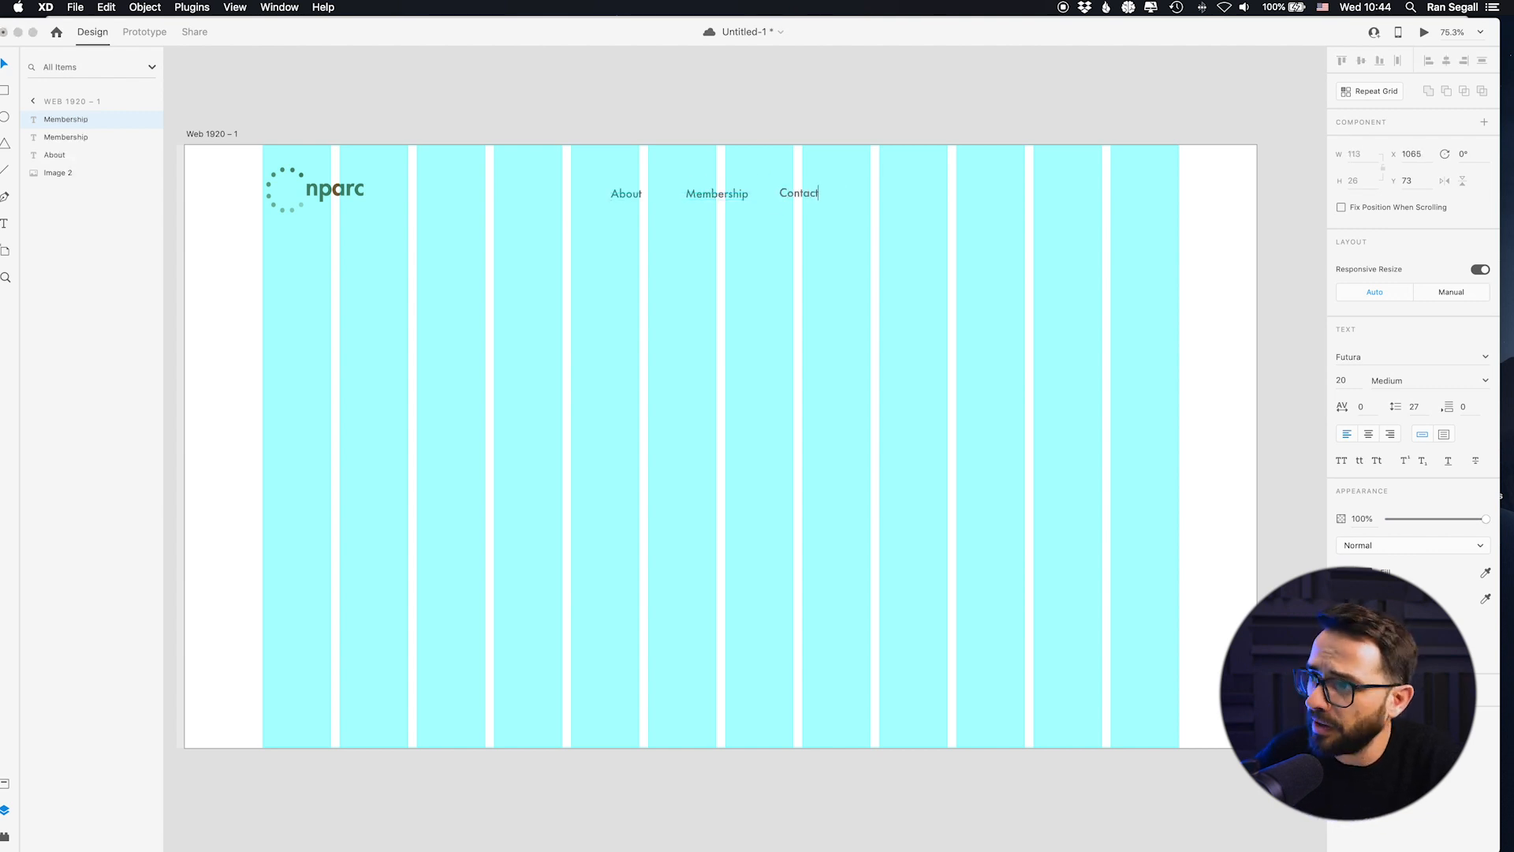
{"action": "key", "text": "Escape"}
Step: Move Contact to the right edge of the last grid column, with Membership and About placed to its left and About at X 1382
{"action": "left_click_drag", "start_coordinate": [806, 189], "coordinate": [1166, 193]}
{"action": "left_click_drag", "start_coordinate": [717, 198], "coordinate": [1054, 193]}
{"action": "left_click_drag", "start_coordinate": [627, 201], "coordinate": [975, 196]}
Step: Distribute the About, Membership and Contact texts horizontally with equal spacing
{"action": "left_click", "coordinate": [1034, 192], "text": "shift"}
{"action": "left_click", "coordinate": [1176, 197], "text": "shift"}
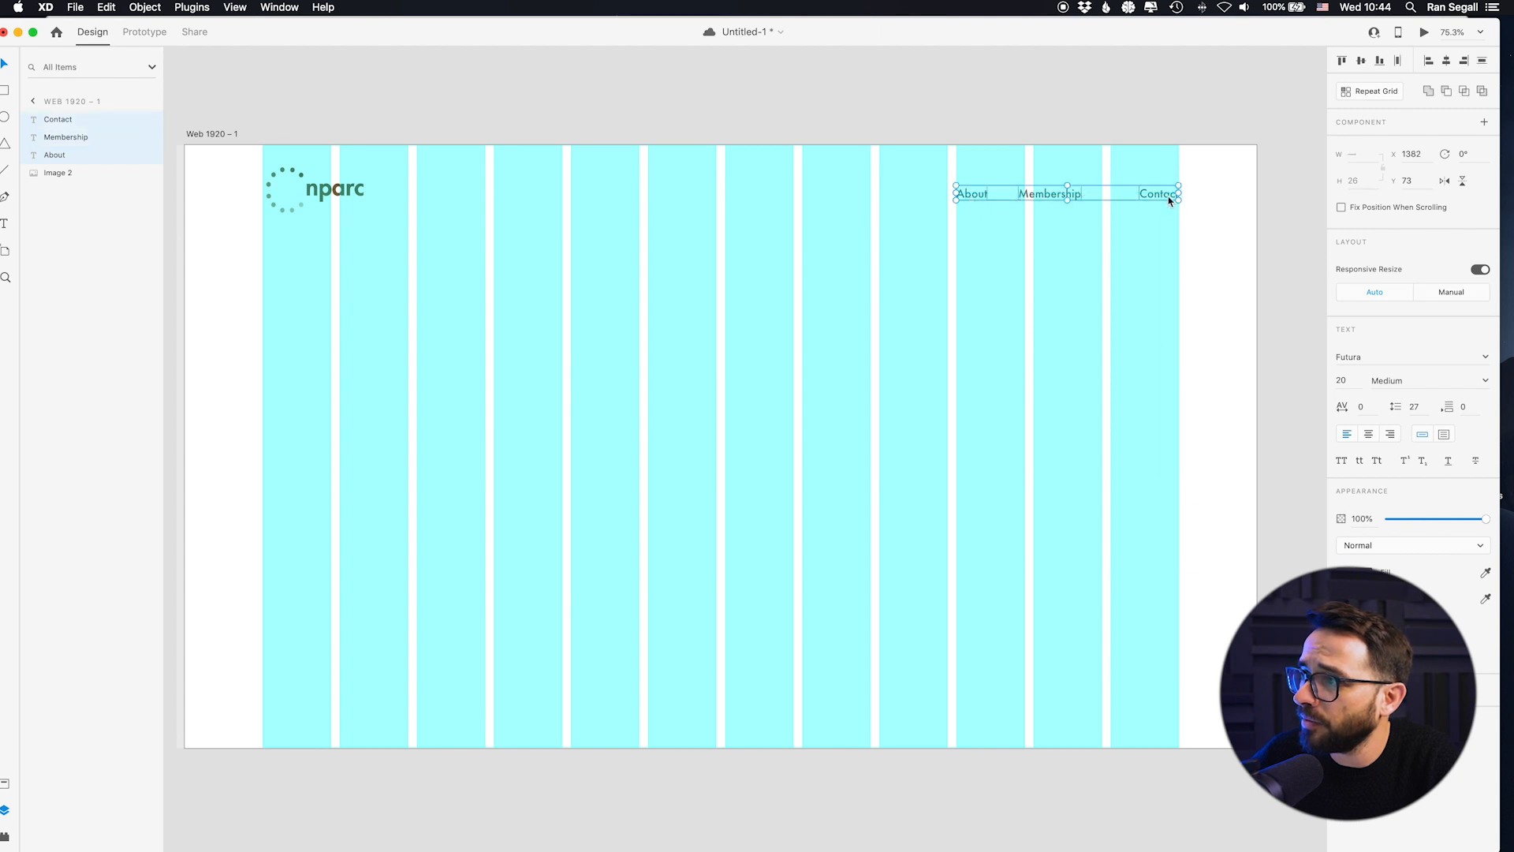
{"action": "right_click", "coordinate": [1171, 200]}
{"action": "left_click", "coordinate": [1057, 330]}
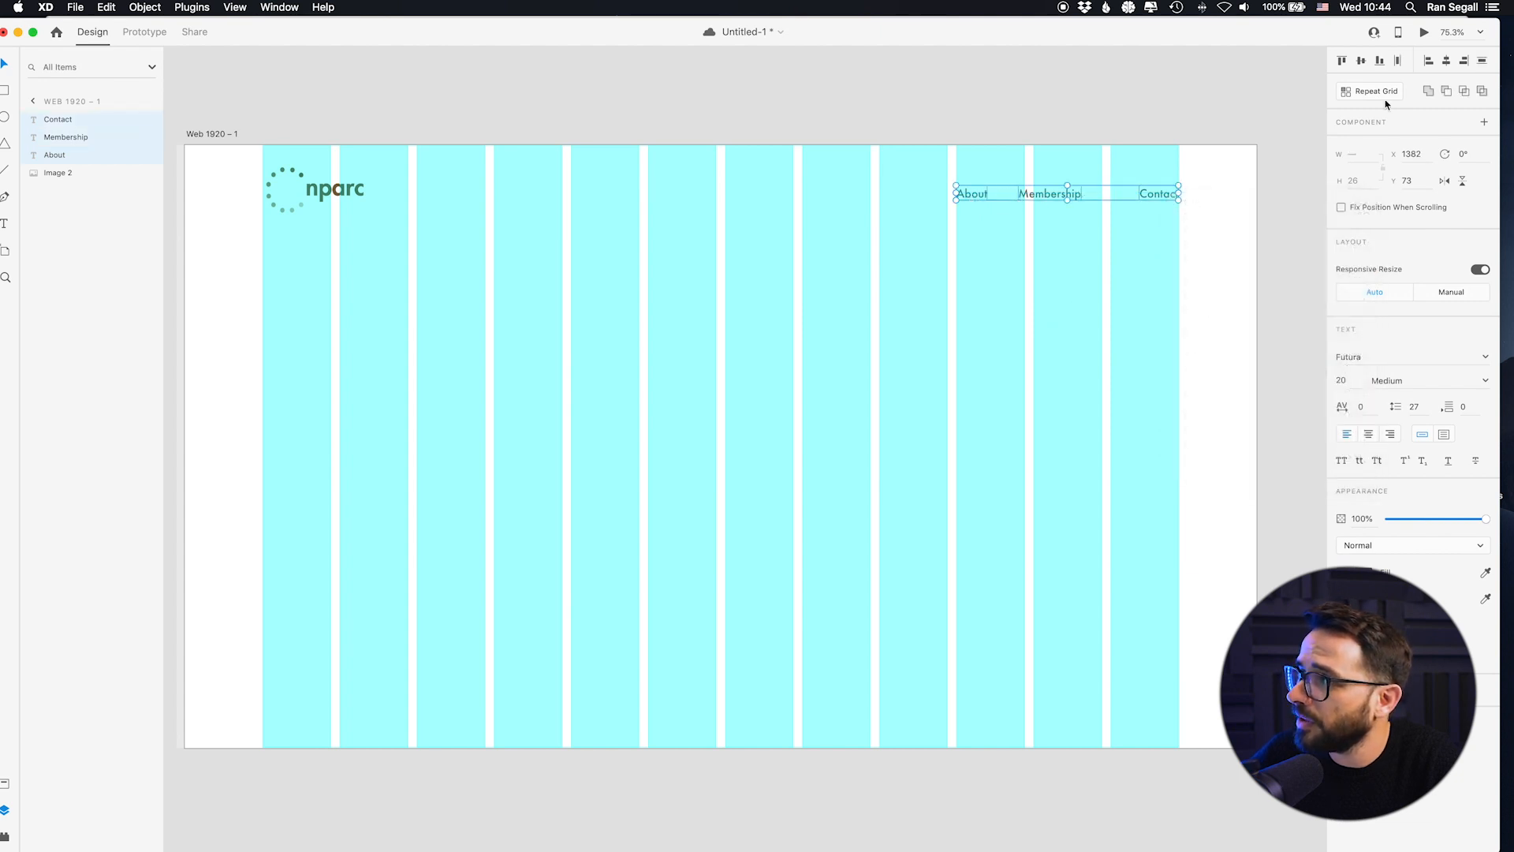
{"action": "left_click", "coordinate": [1399, 62]}
{"action": "left_click", "coordinate": [899, 173]}
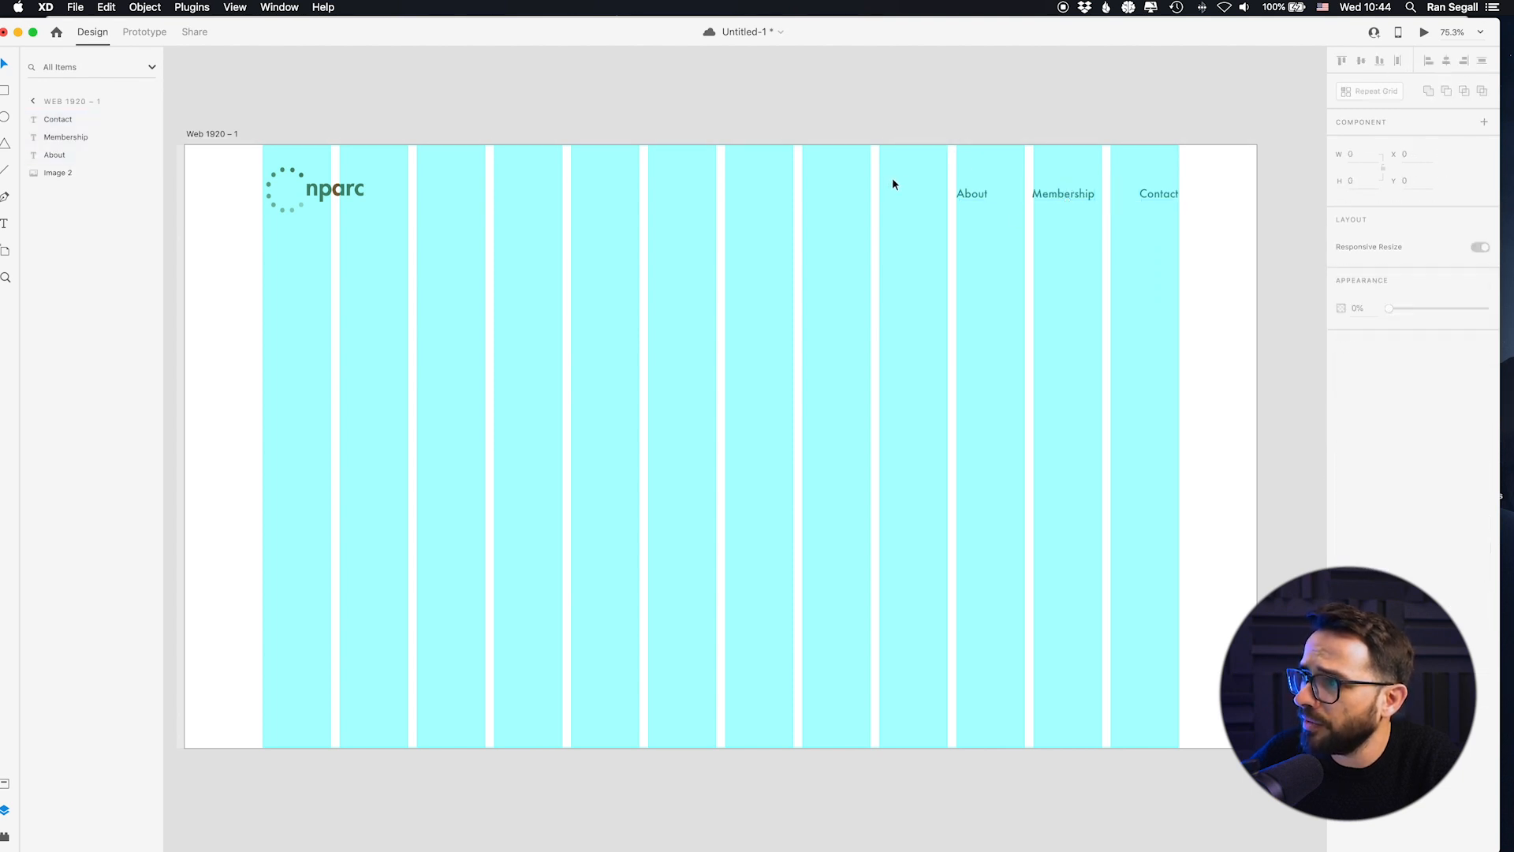
Step: Turn off the layout grid on the Web 1920 – 1 artboard
{"action": "left_click", "coordinate": [224, 133]}
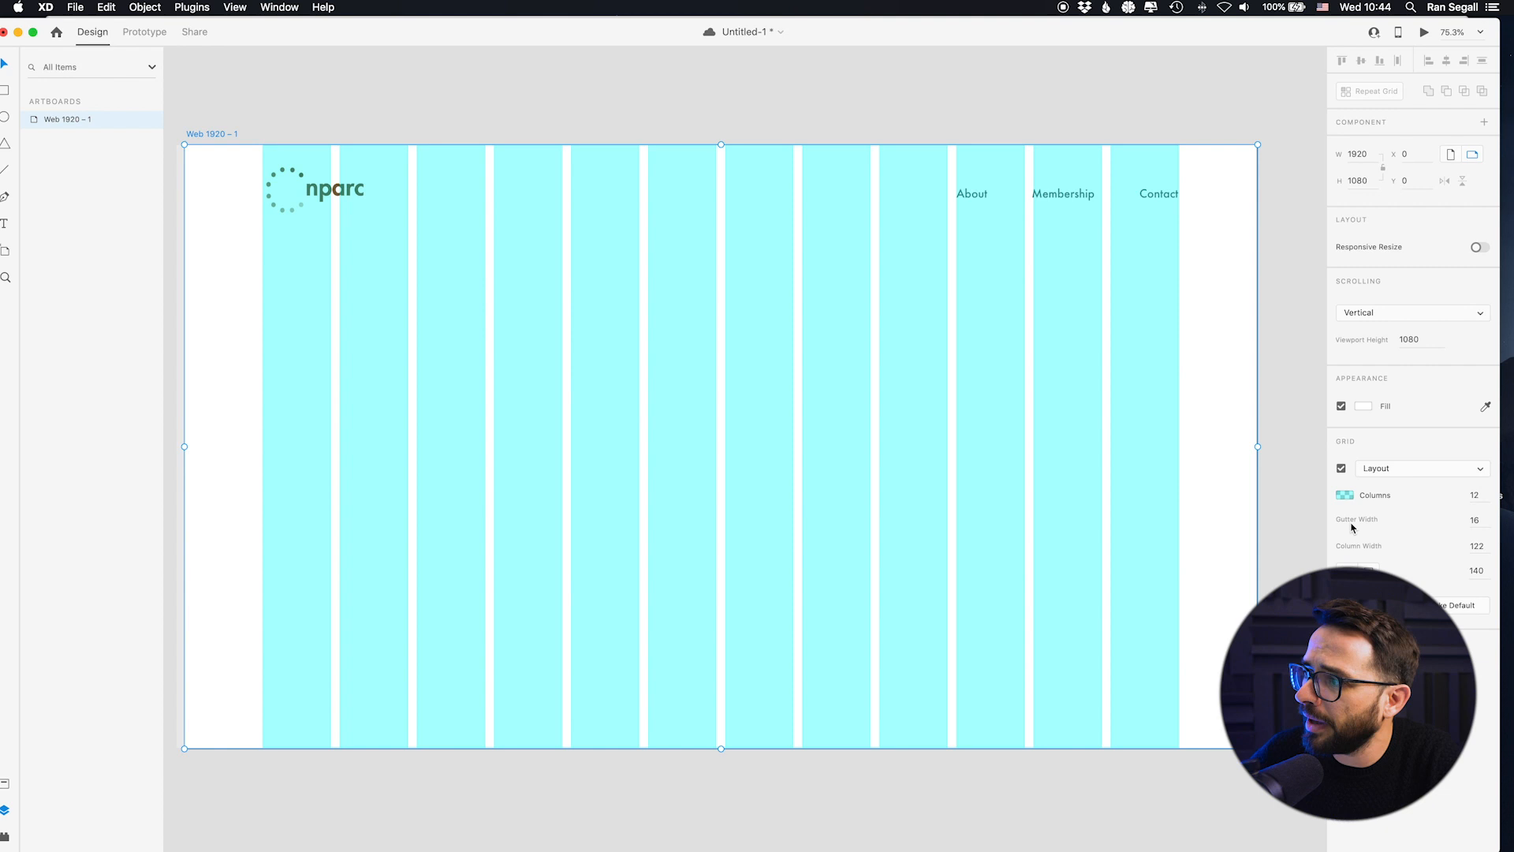
{"action": "left_click", "coordinate": [1341, 470]}
{"action": "left_click", "coordinate": [353, 109]}
Step: Check the current NPARC site in Chrome, return to Adobe XD and raise the three navigation texts to Y 65
{"action": "key", "text": "super+Tab"}
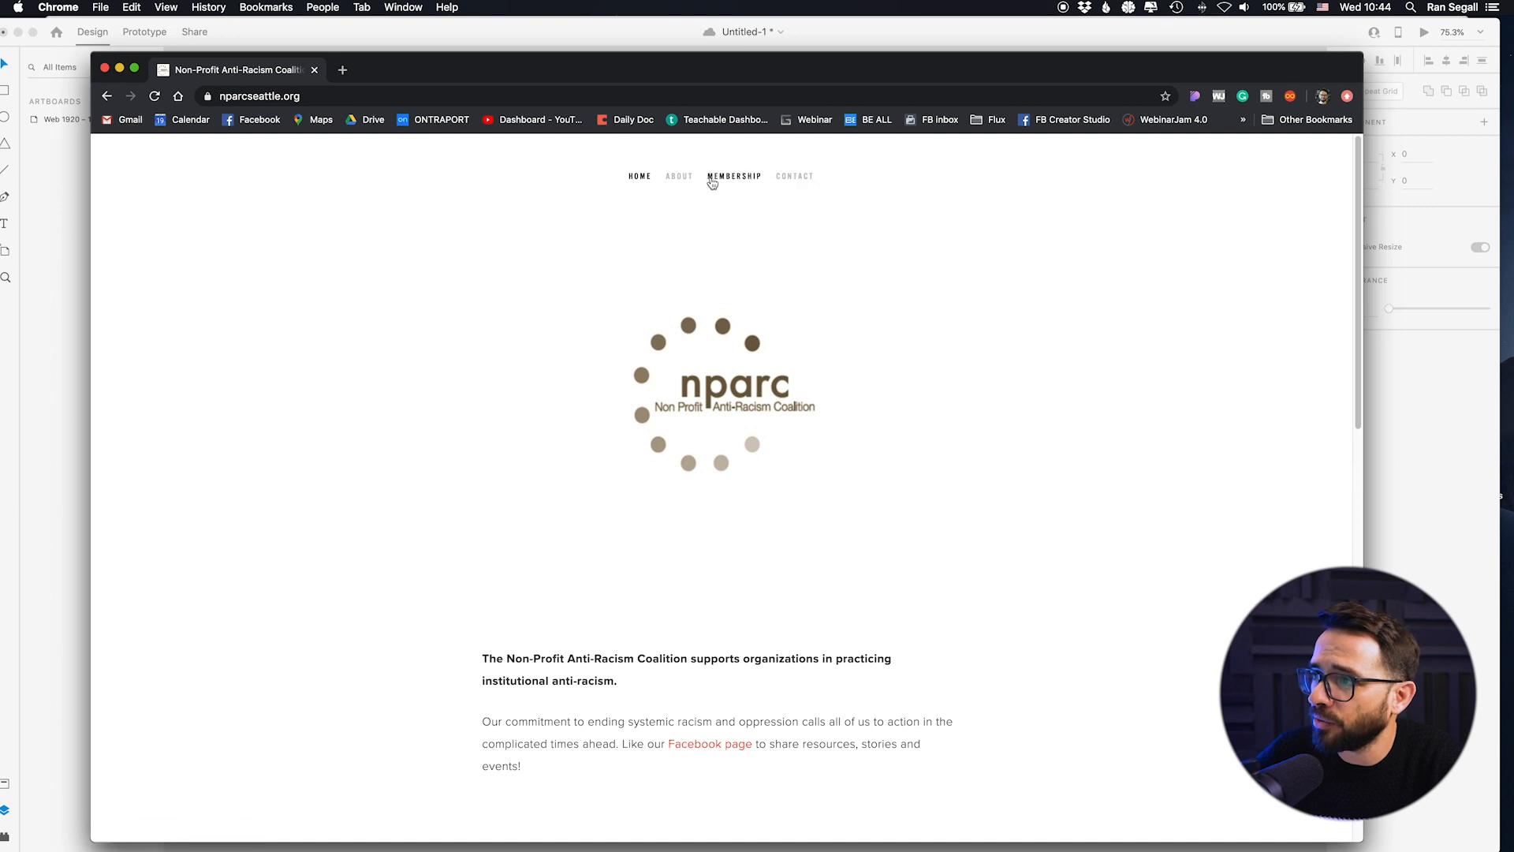
{"action": "key", "text": "super+Tab"}
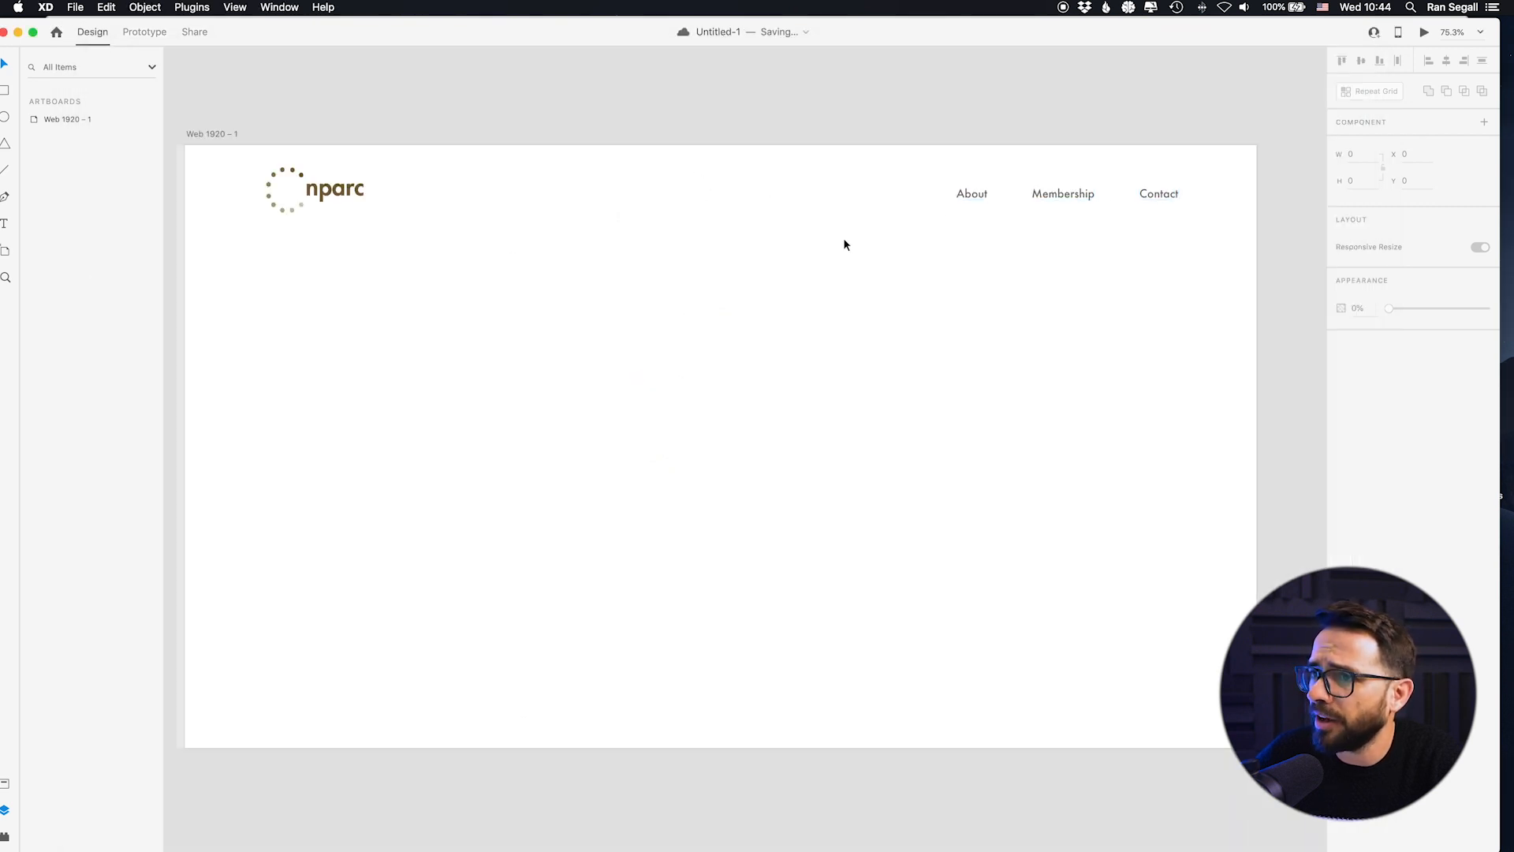
{"action": "key", "text": "super+Tab"}
{"action": "key", "text": "Escape"}
{"action": "left_click_drag", "start_coordinate": [943, 229], "coordinate": [1157, 189]}
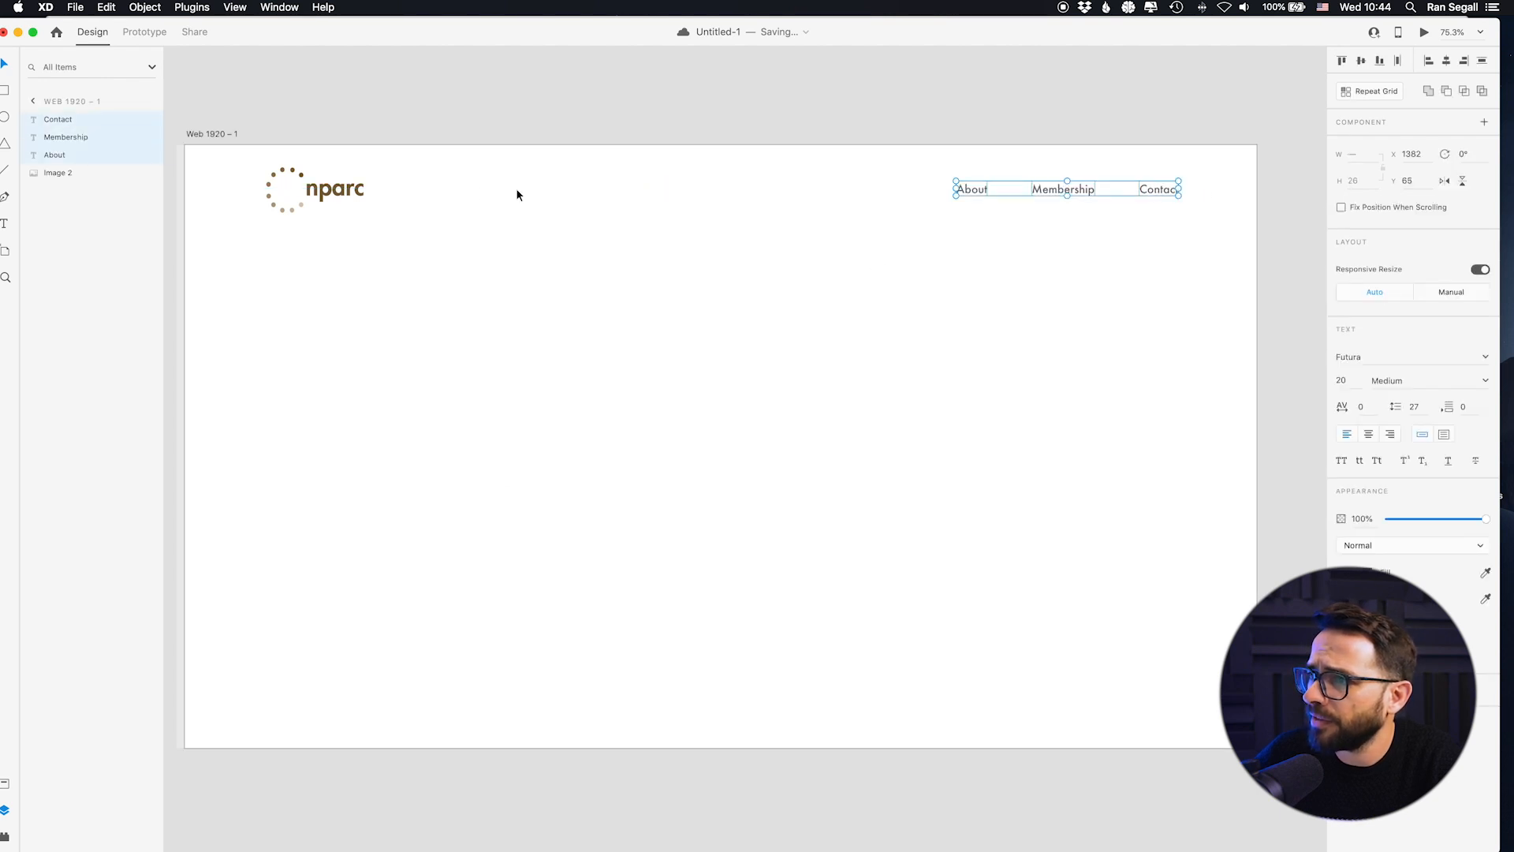
{"action": "left_click", "coordinate": [994, 227]}
{"action": "key", "text": "super+0"}
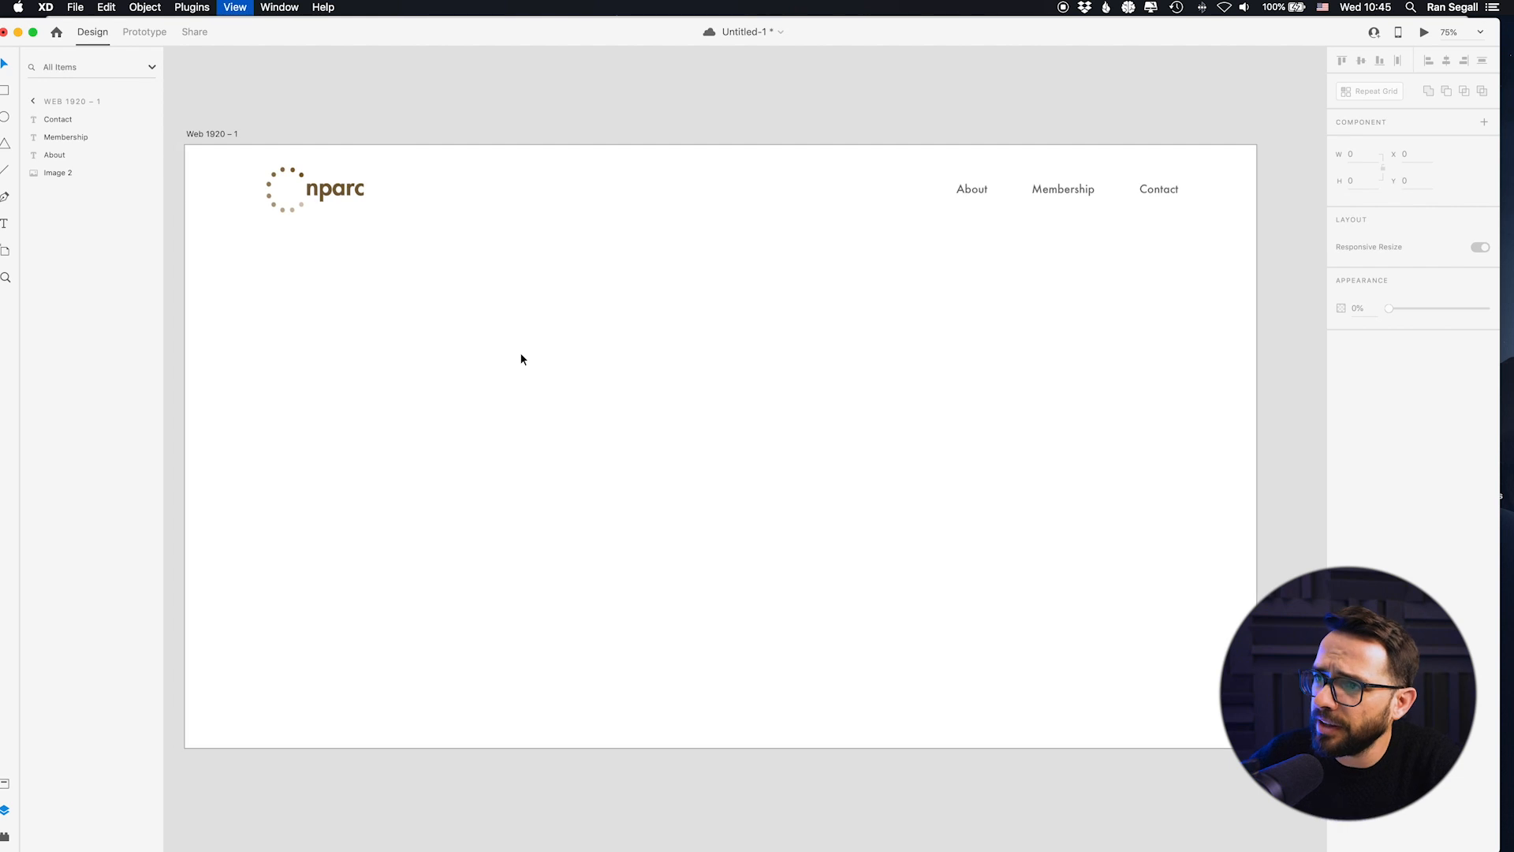
Step: Switch to Chrome and open unsplash.com in a new tab
{"action": "key", "text": "super+Tab"}
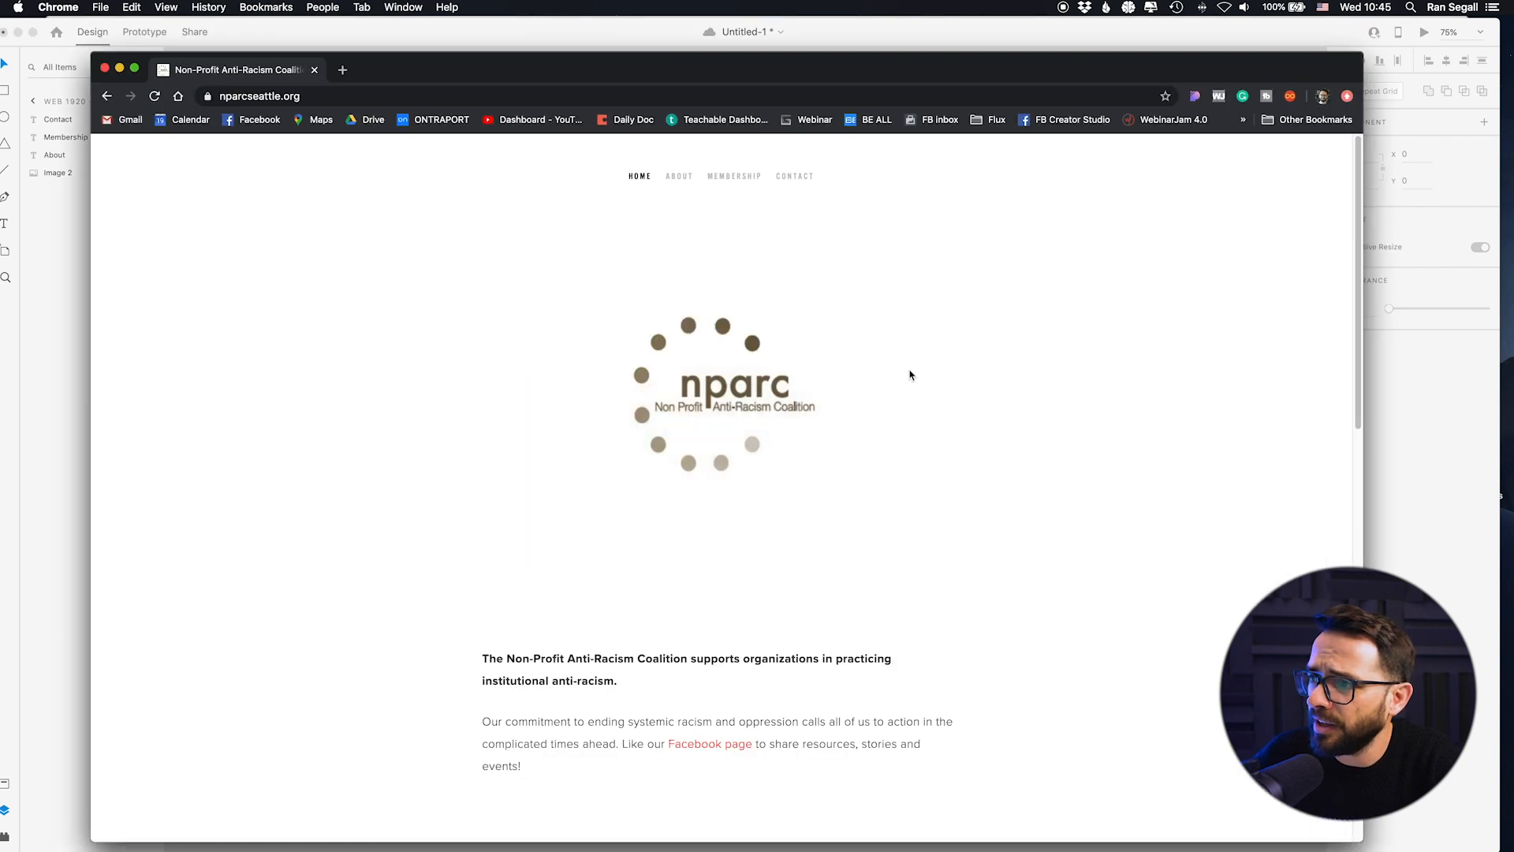
{"action": "left_click", "coordinate": [342, 71]}
{"action": "type", "text": "unc"}
{"action": "key", "text": "BackSpace"}
{"action": "type", "text": "sp"}
{"action": "key", "text": "Return"}
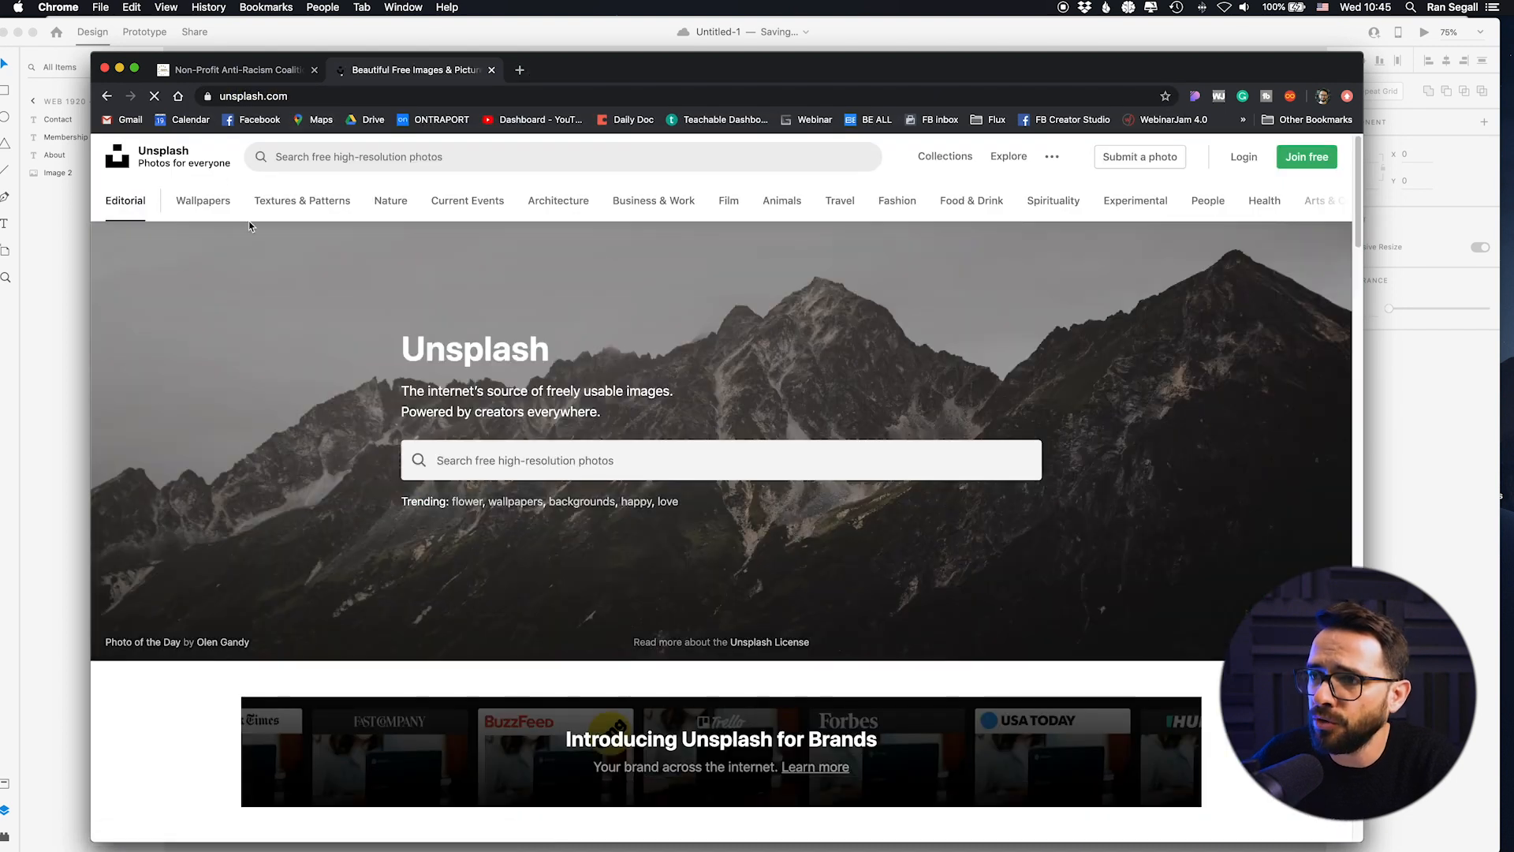
Step: Try to search Unsplash for photos with the term divesity
{"action": "left_click", "coordinate": [566, 465]}
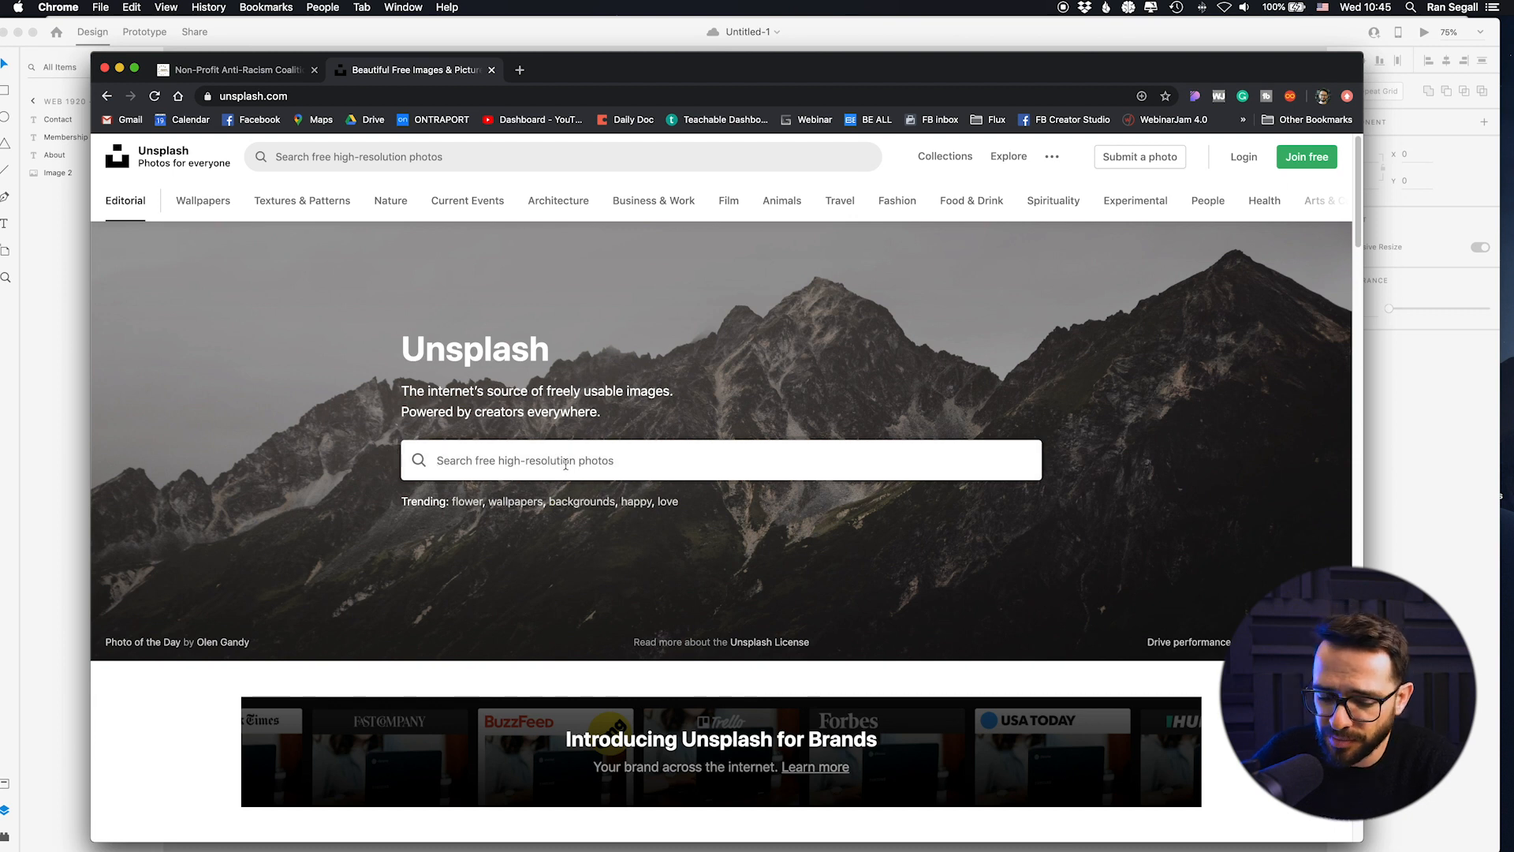
{"action": "type", "text": "divesiry"}
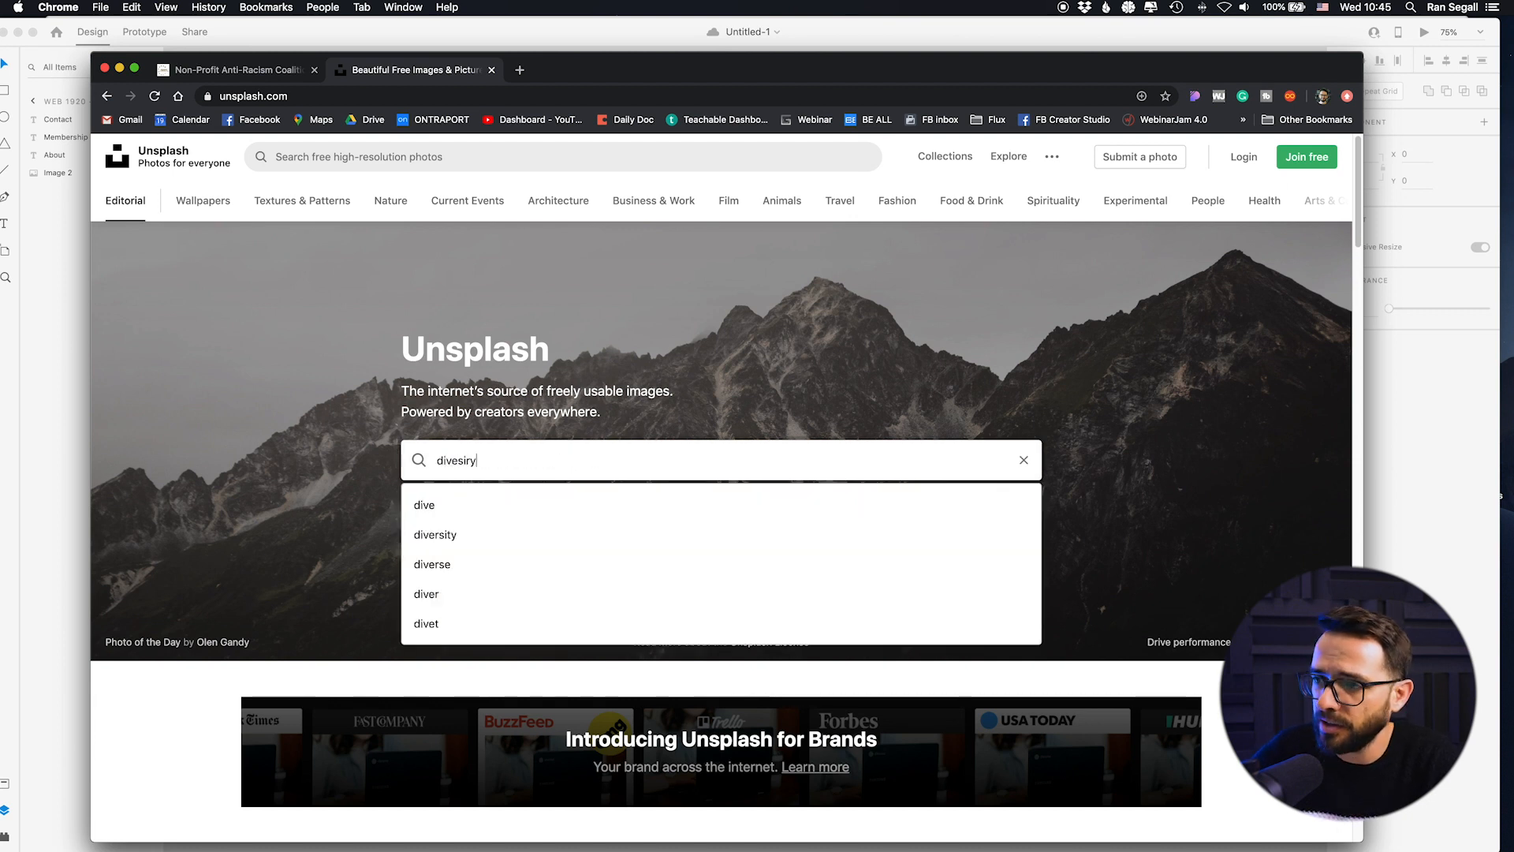
{"action": "key", "text": "super+a"}
{"action": "type", "text": "di"}
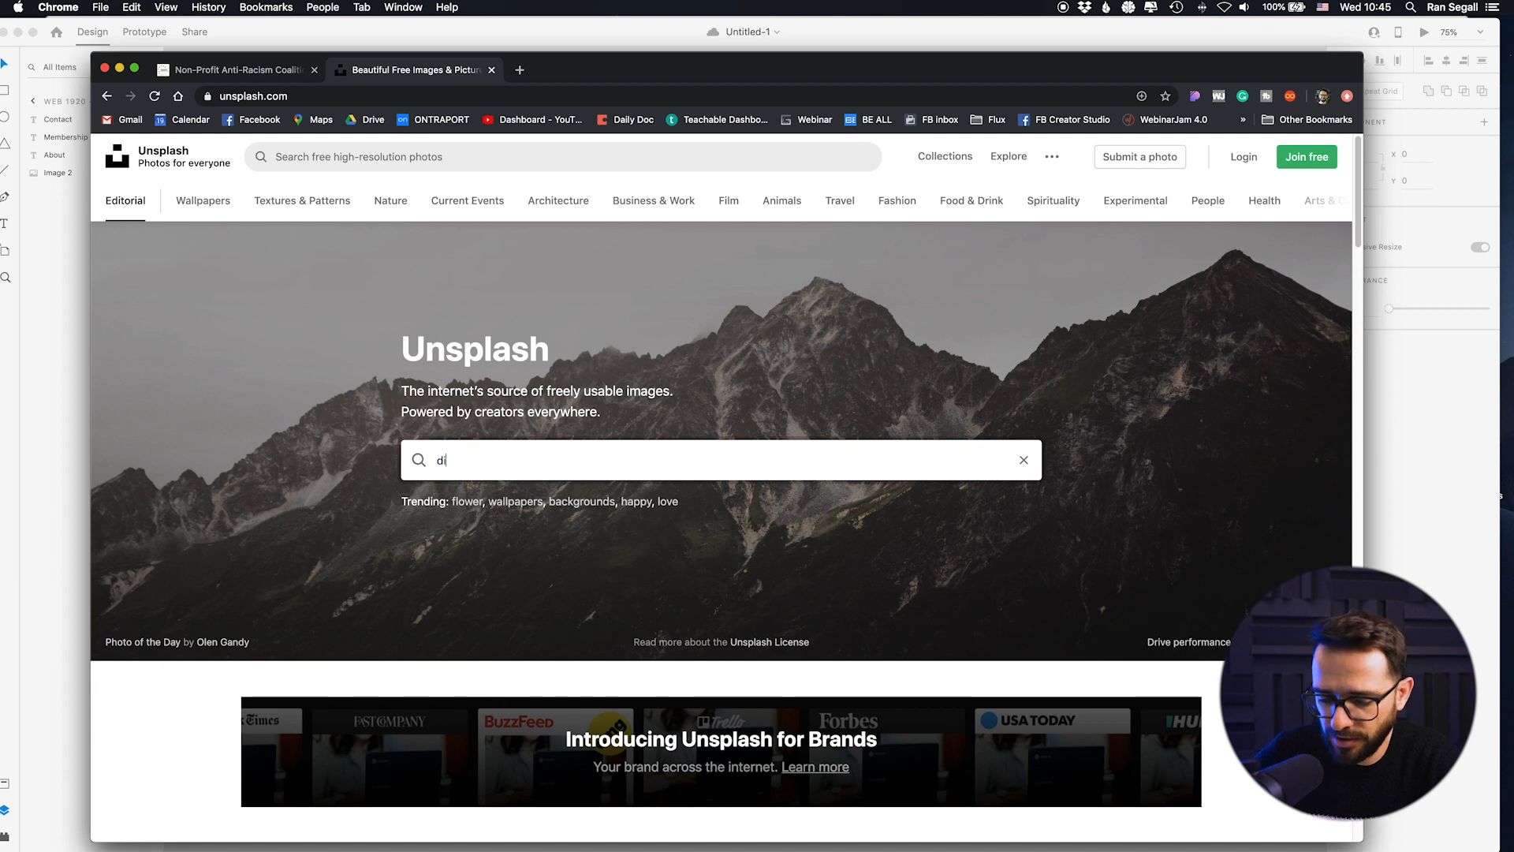
{"action": "type", "text": "vesity"}
{"action": "key", "text": "Return"}
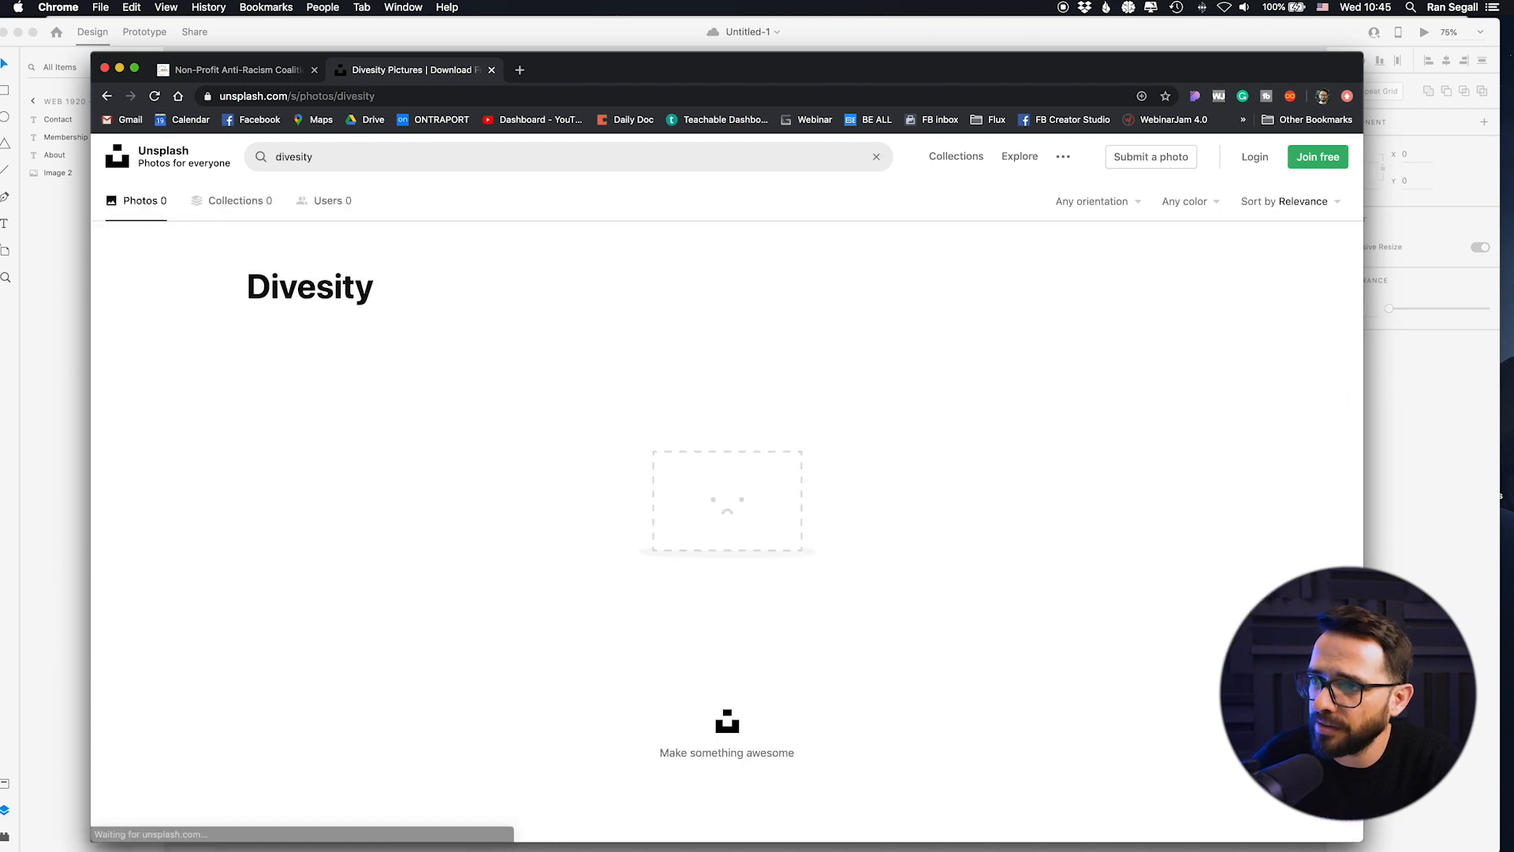
Step: Look up the spelling of Divesity on Google in a new tab, copy the corrected word and close the tab
{"action": "double_click", "coordinate": [313, 280]}
{"action": "key", "text": "super+c"}
{"action": "key", "text": "super+t"}
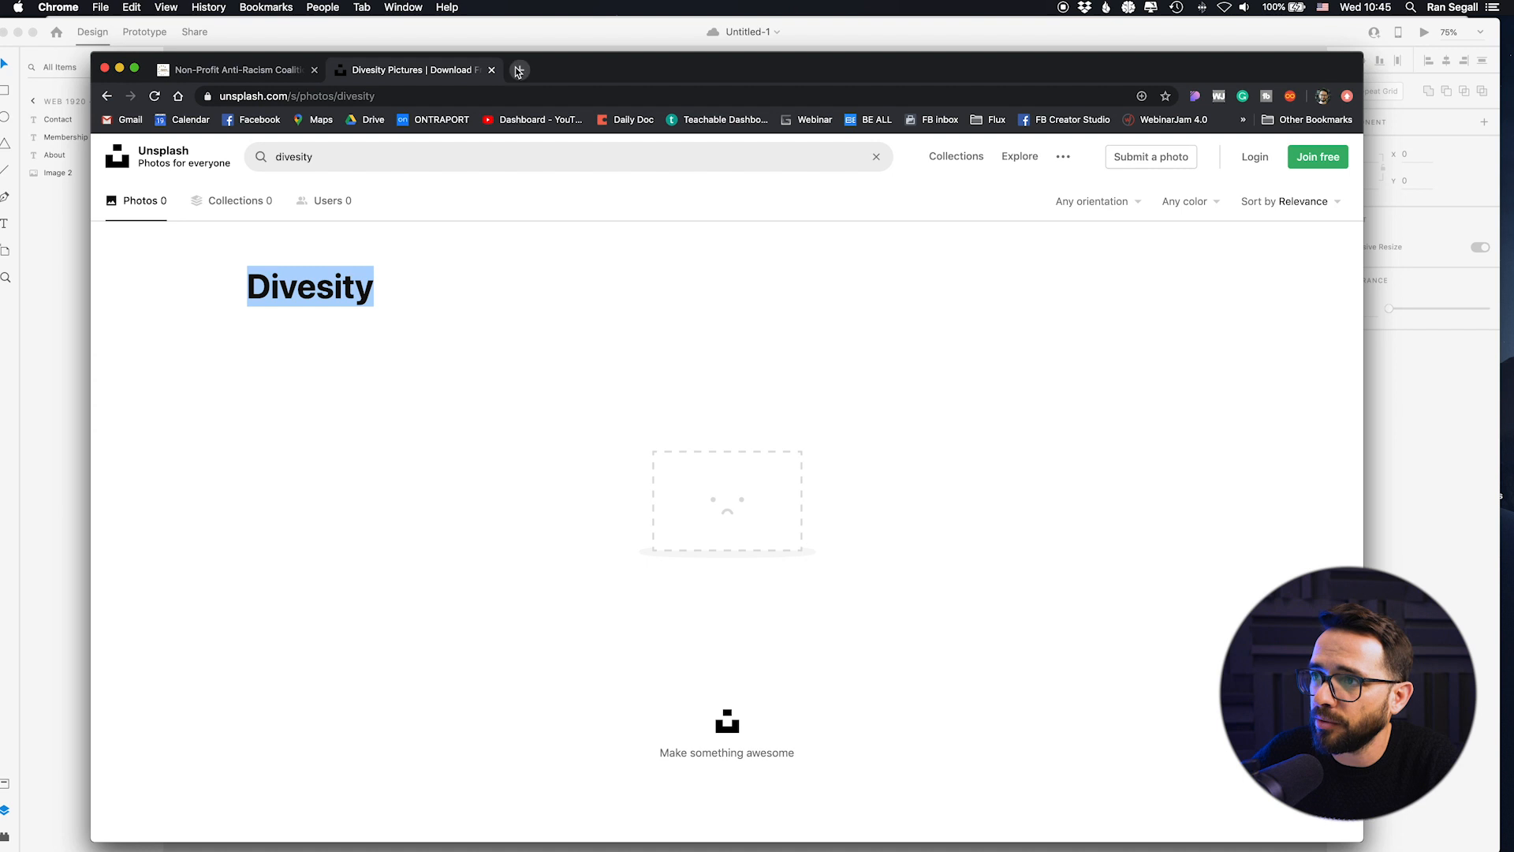
{"action": "key", "text": "super+v"}
{"action": "key", "text": "Return"}
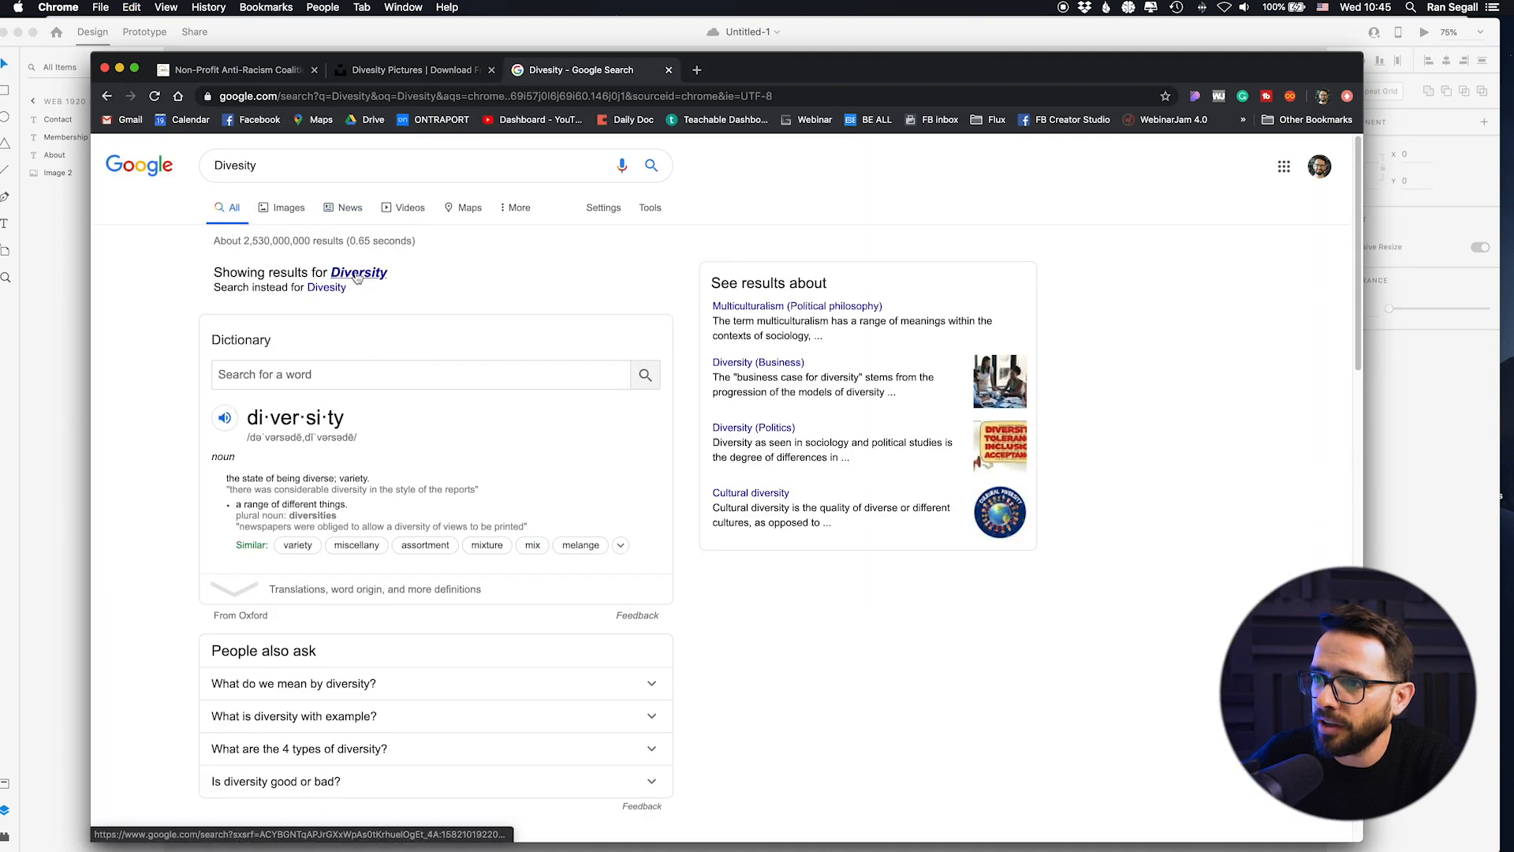
{"action": "left_click", "coordinate": [356, 274]}
{"action": "double_click", "coordinate": [247, 165]}
{"action": "key", "text": "super+c"}
{"action": "key", "text": "super+w"}
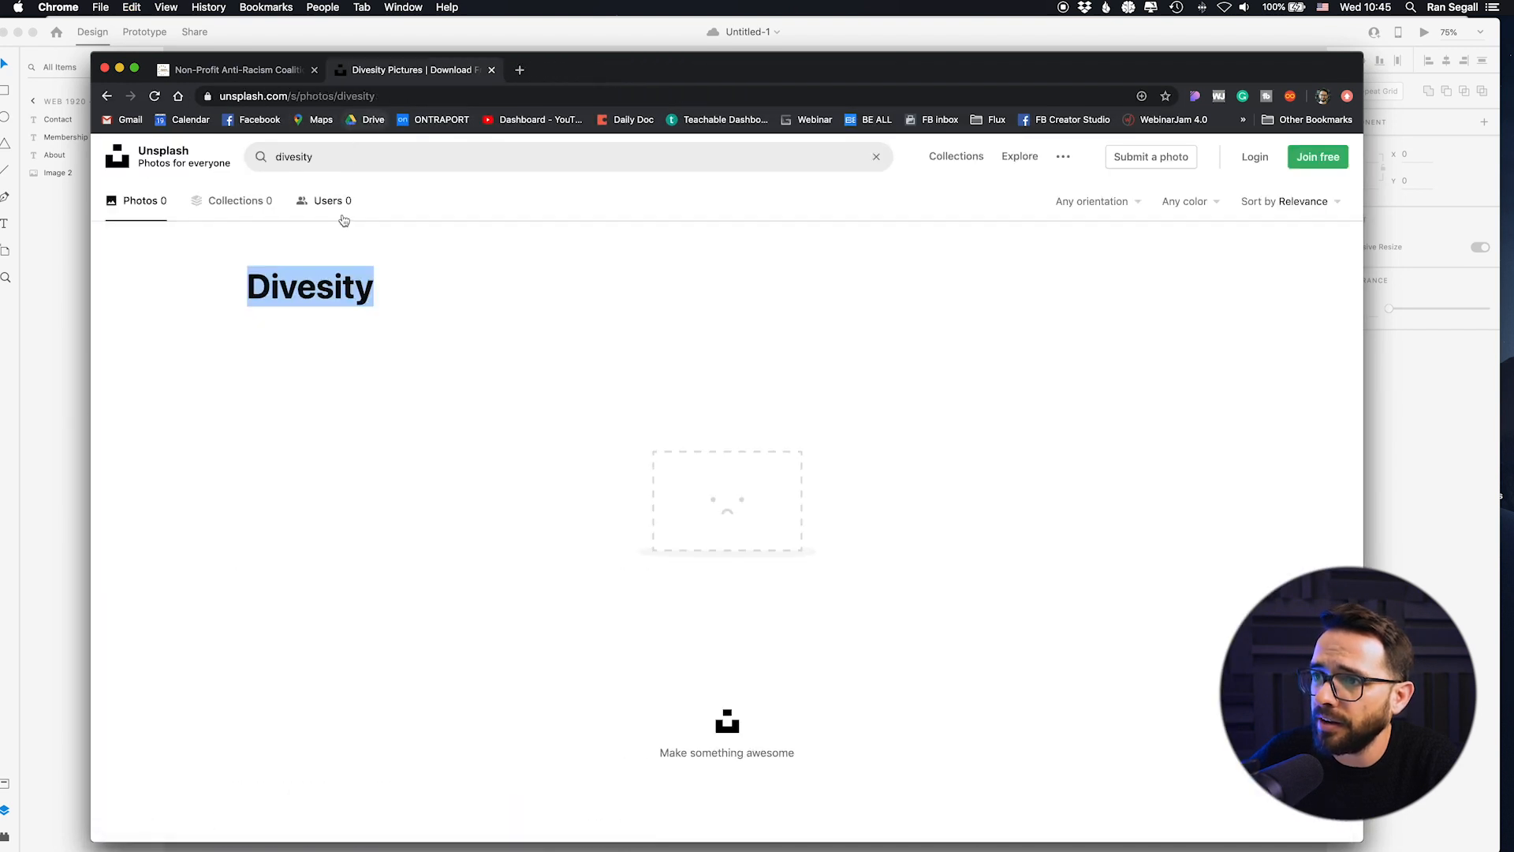
Step: Replace the Unsplash search term with the copied word diversity and run the search
{"action": "left_click", "coordinate": [378, 173]}
{"action": "key", "text": "super+a"}
{"action": "key", "text": "super+v"}
{"action": "key", "text": "Return"}
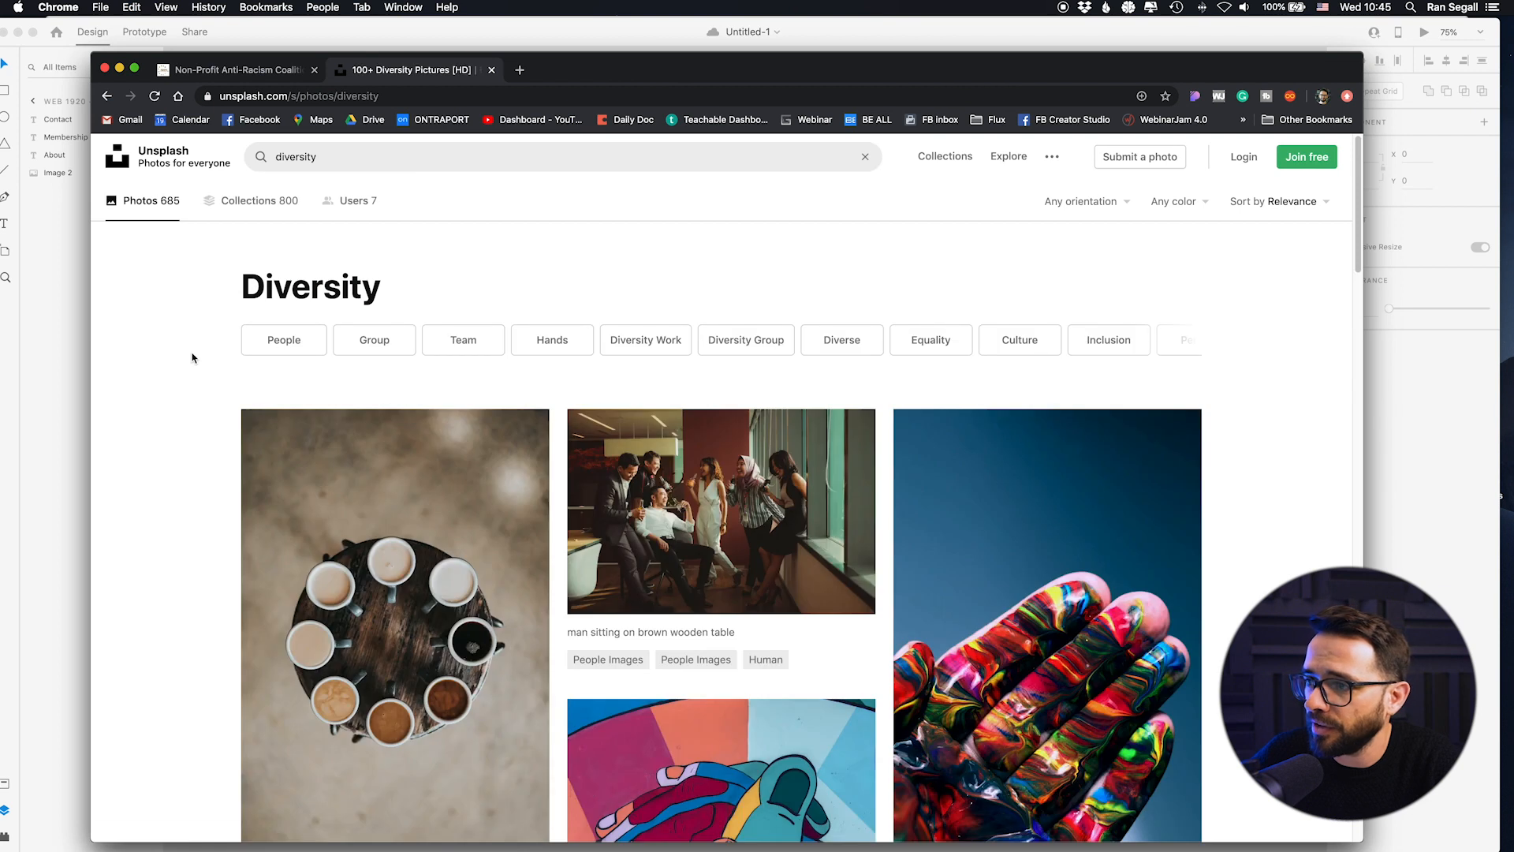
Step: Open the photo of a group of people beside a rectangular wooden table with laptops in a new tab
{"action": "scroll", "coordinate": [192, 355], "scroll_direction": "down", "scroll_amount": 3}
{"action": "scroll", "coordinate": [193, 358], "scroll_direction": "down", "scroll_amount": 3}
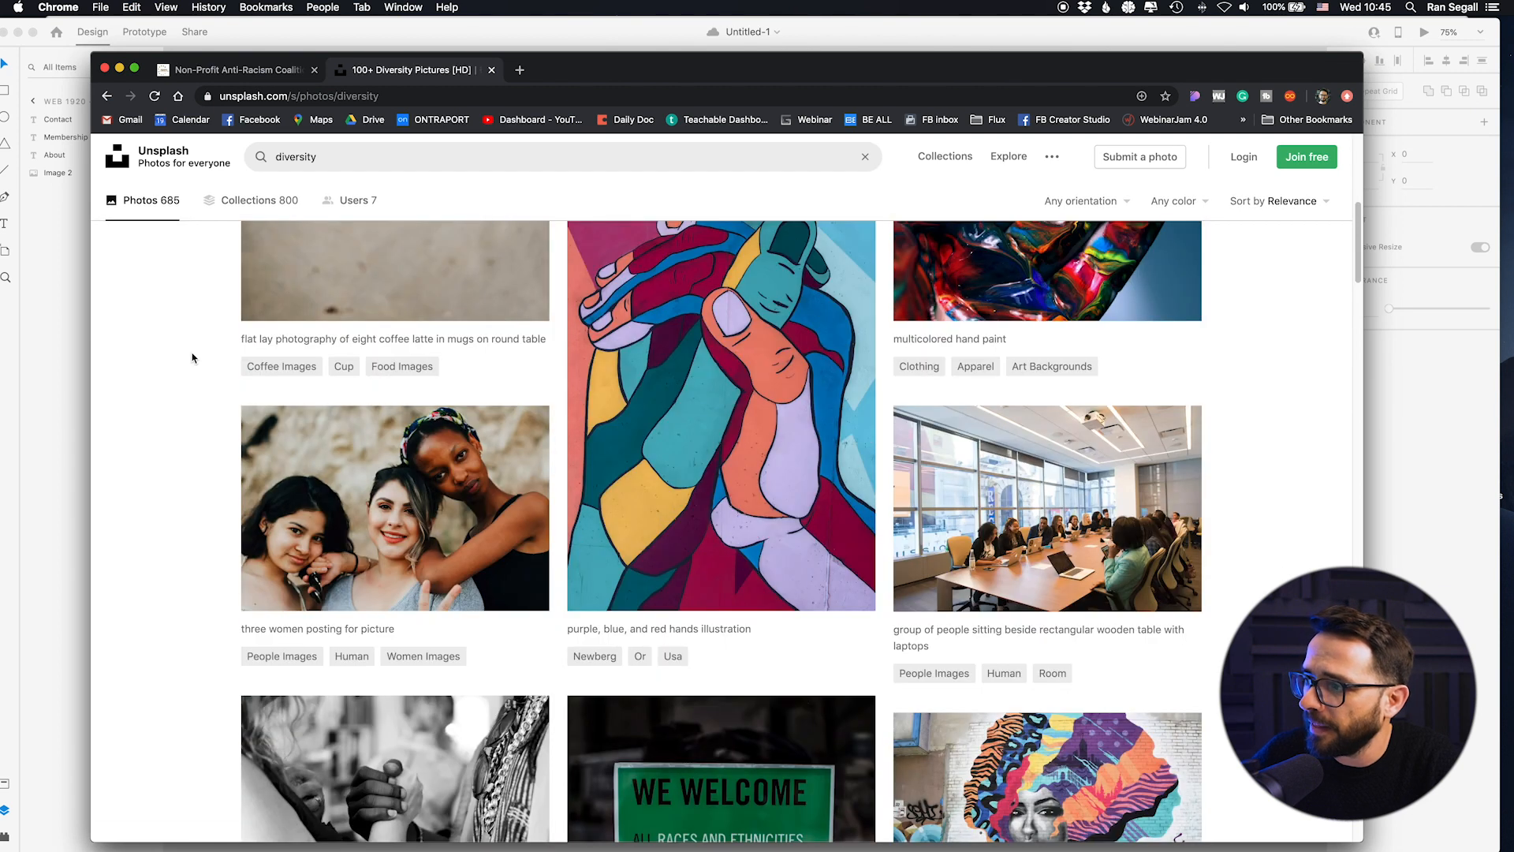
{"action": "right_click", "coordinate": [1007, 497]}
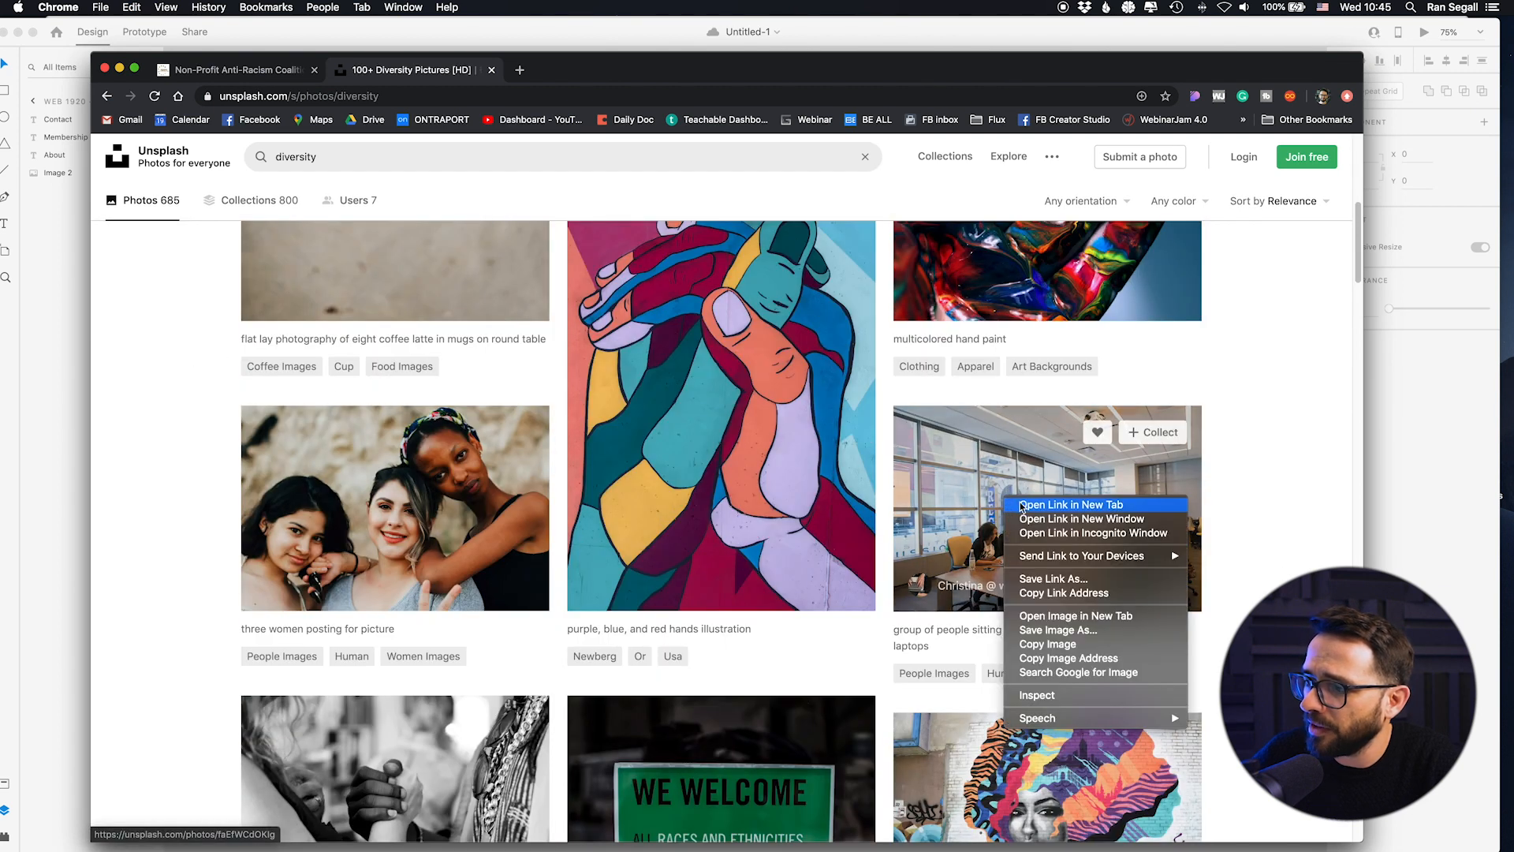
{"action": "left_click", "coordinate": [1022, 505]}
Step: Browse the diversity photos for further images of groups of people suitable for the website
{"action": "scroll", "coordinate": [592, 413], "scroll_direction": "down", "scroll_amount": 6}
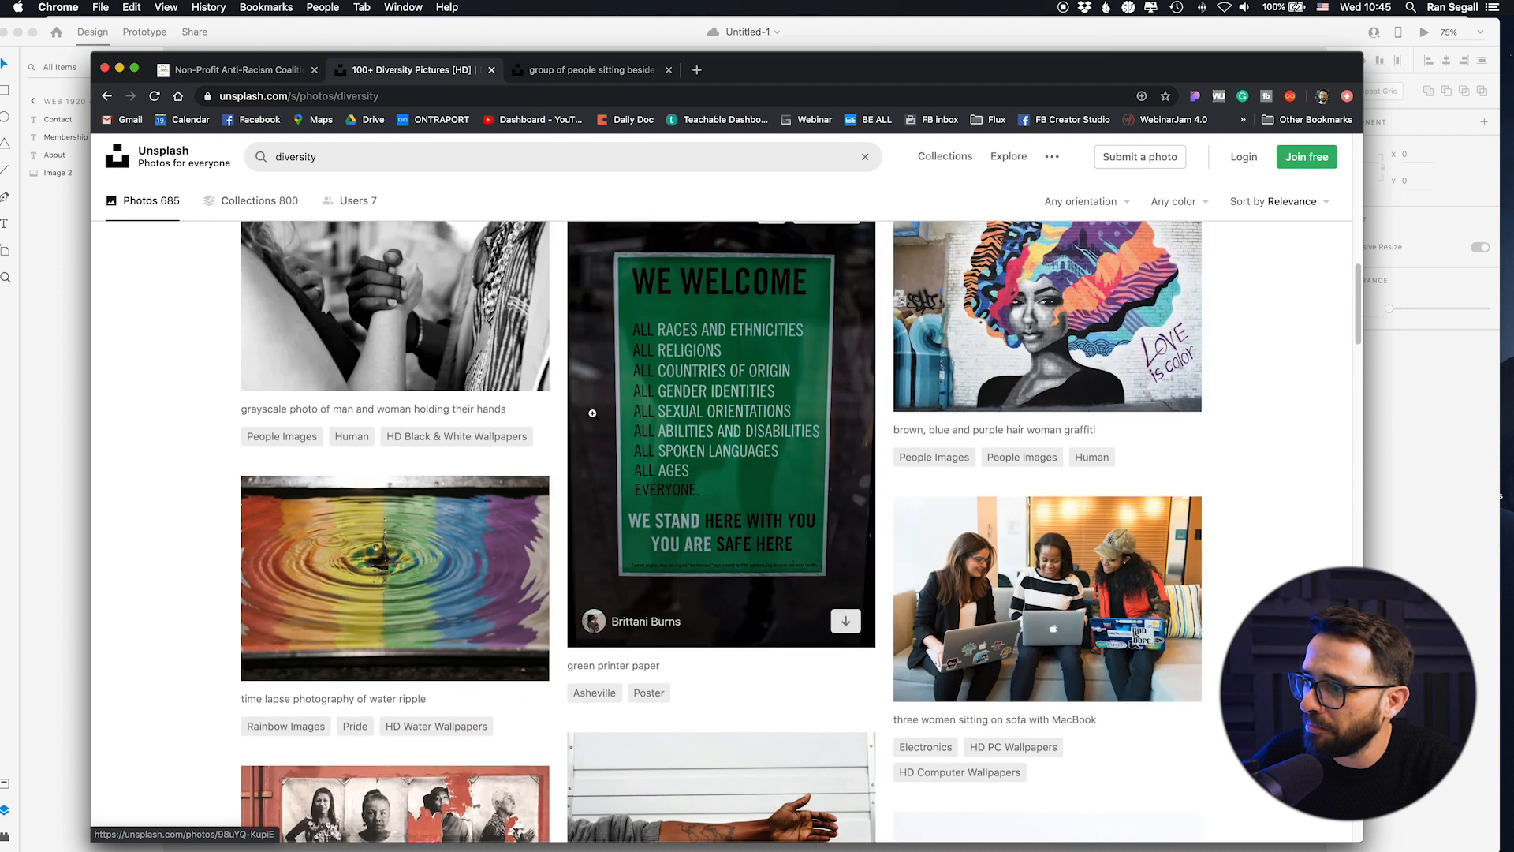
{"action": "scroll", "coordinate": [592, 414], "scroll_direction": "down", "scroll_amount": 1}
{"action": "right_click", "coordinate": [1027, 518]}
{"action": "left_click", "coordinate": [1264, 458]}
{"action": "scroll", "coordinate": [1265, 458], "scroll_direction": "down", "scroll_amount": 5}
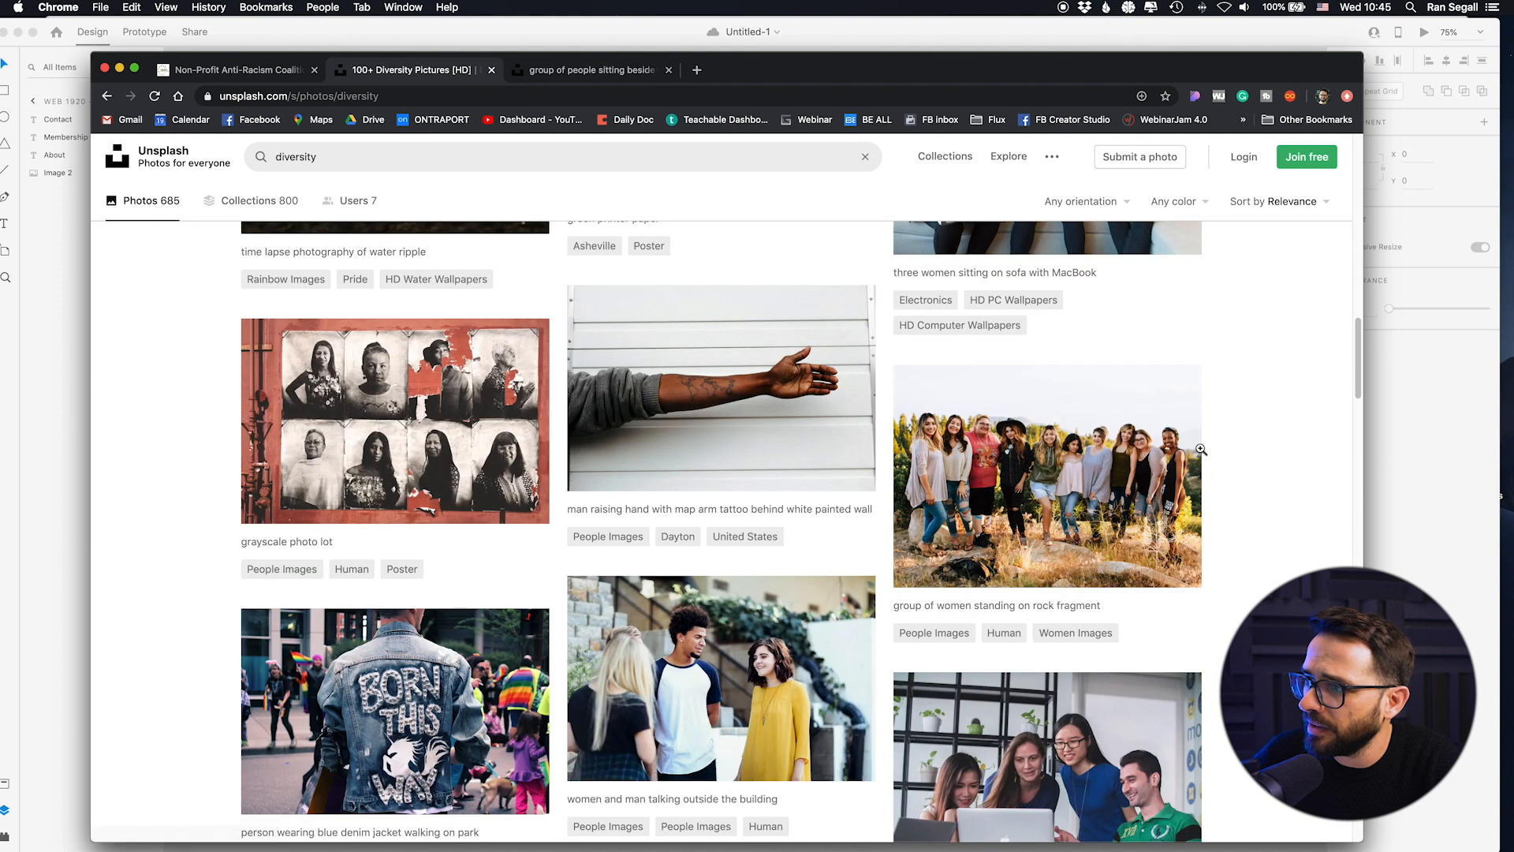
{"action": "scroll", "coordinate": [559, 461], "scroll_direction": "down", "scroll_amount": 2}
{"action": "scroll", "coordinate": [559, 461], "scroll_direction": "down", "scroll_amount": 3}
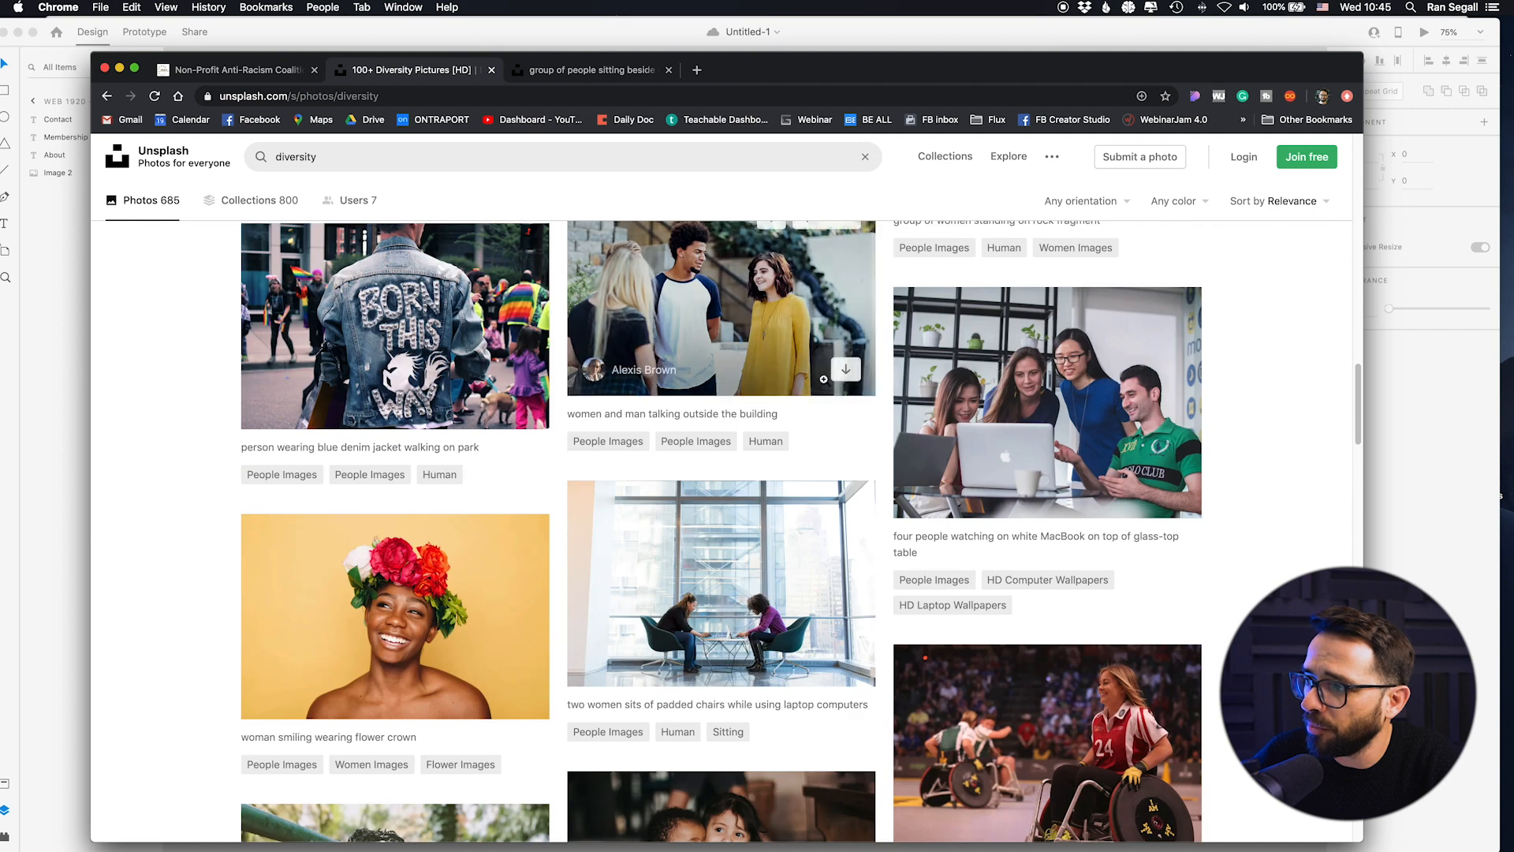
{"action": "scroll", "coordinate": [709, 395], "scroll_direction": "up", "scroll_amount": 3}
{"action": "scroll", "coordinate": [958, 306], "scroll_direction": "down", "scroll_amount": 1}
{"action": "scroll", "coordinate": [957, 306], "scroll_direction": "up", "scroll_amount": 1}
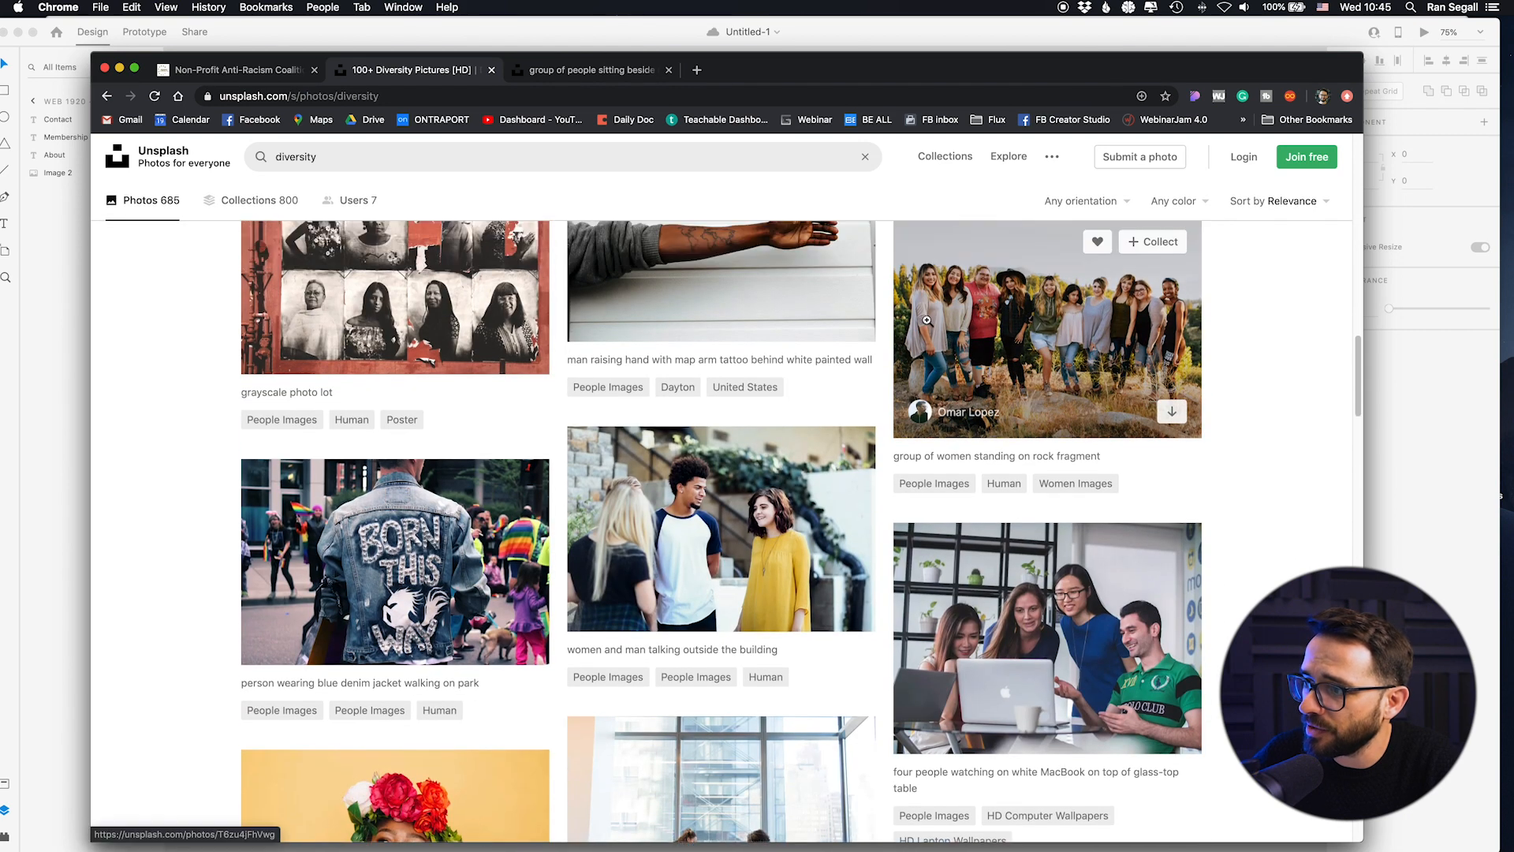
{"action": "scroll", "coordinate": [1001, 386], "scroll_direction": "down", "scroll_amount": 5}
{"action": "scroll", "coordinate": [596, 284], "scroll_direction": "down", "scroll_amount": 20}
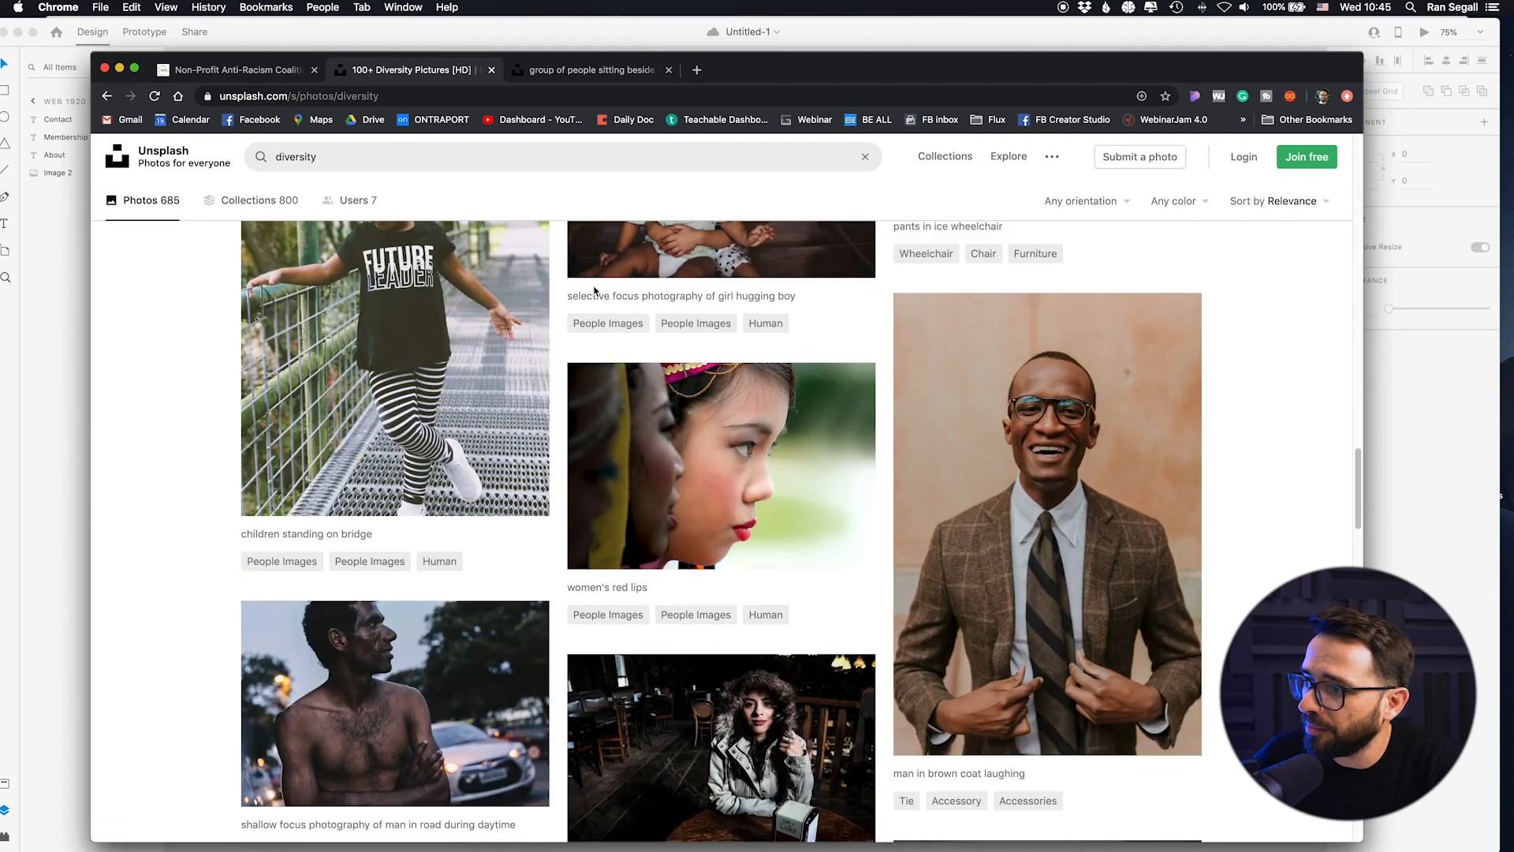
{"action": "scroll", "coordinate": [587, 288], "scroll_direction": "down", "scroll_amount": 20}
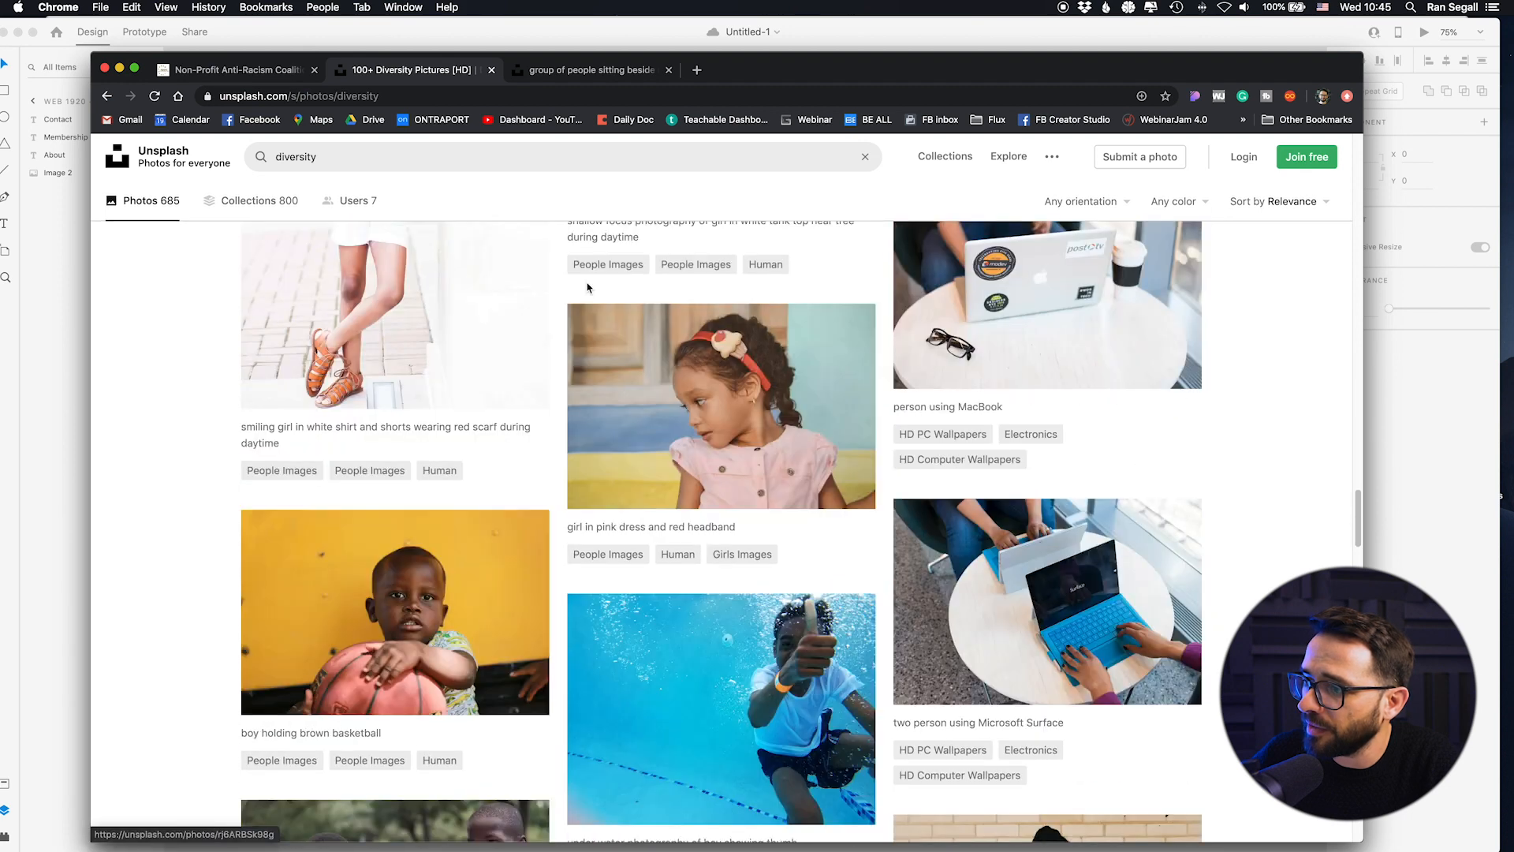
{"action": "scroll", "coordinate": [586, 283], "scroll_direction": "down", "scroll_amount": 8}
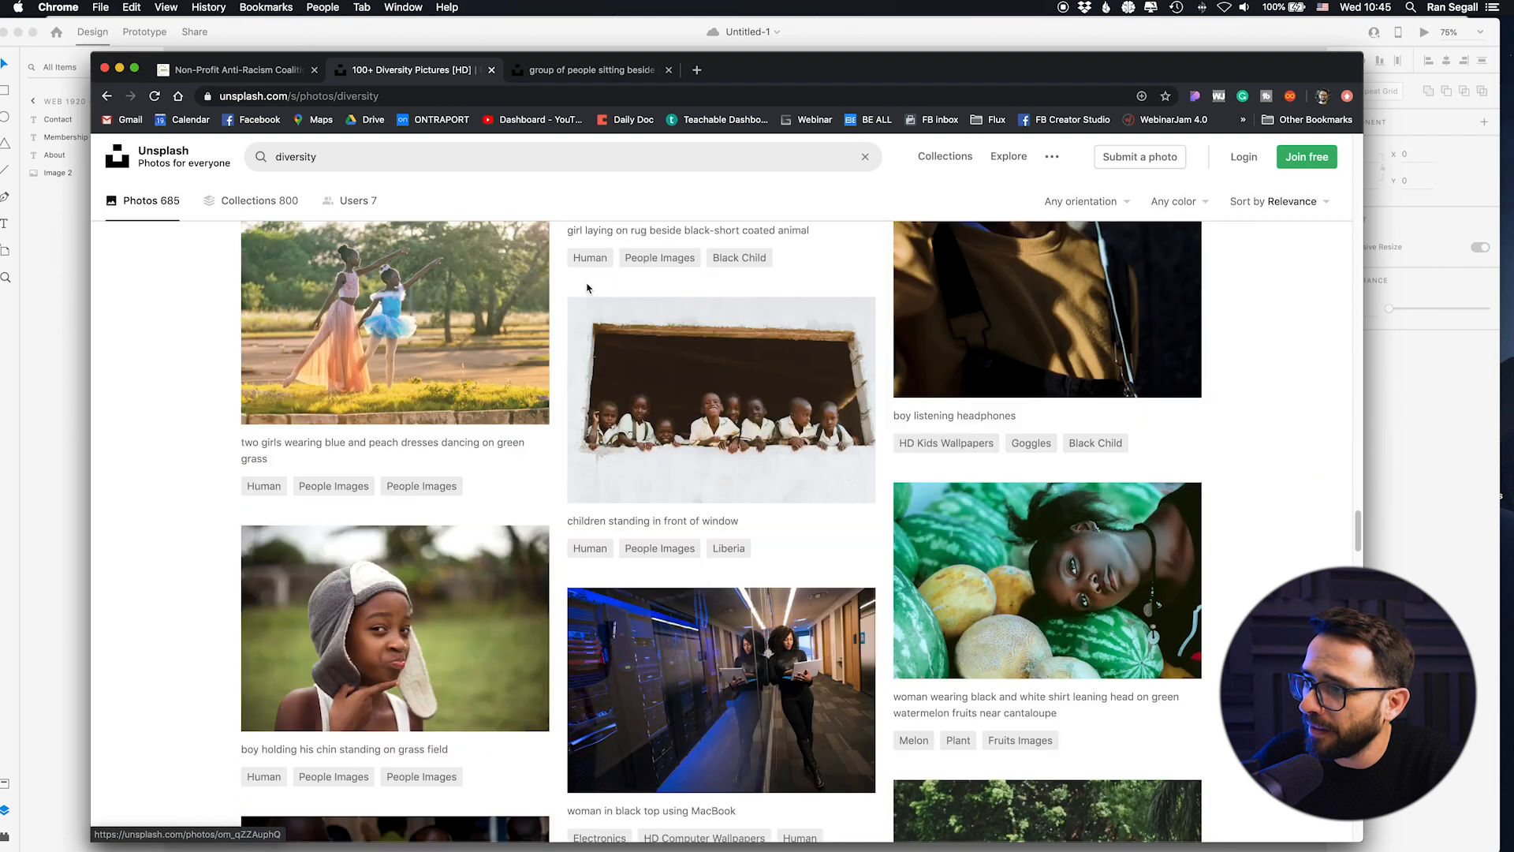
{"action": "scroll", "coordinate": [795, 321], "scroll_direction": "up", "scroll_amount": 2}
{"action": "scroll", "coordinate": [795, 321], "scroll_direction": "down", "scroll_amount": 12}
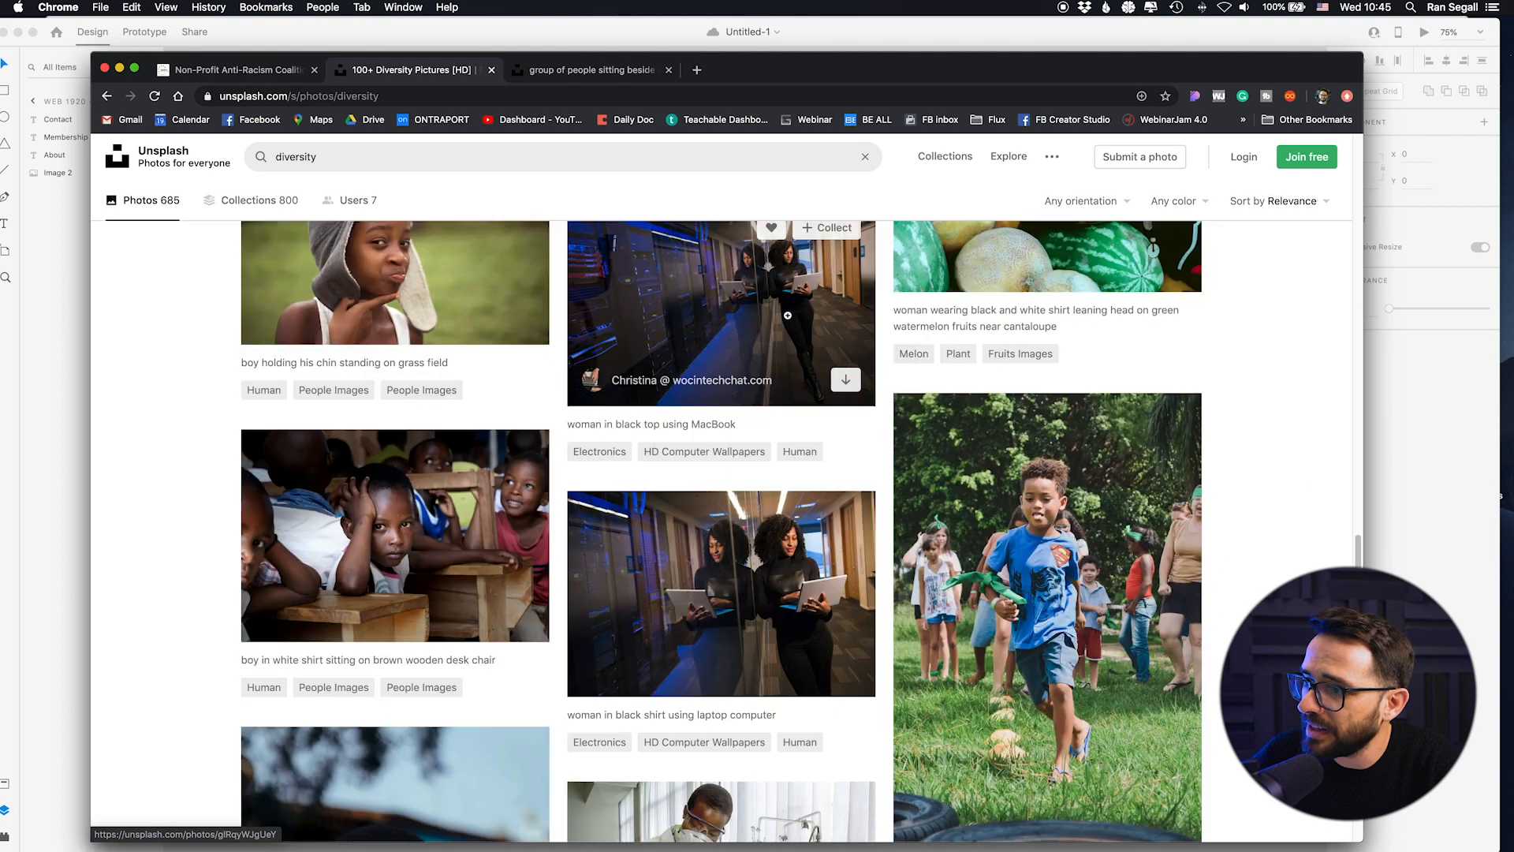
Step: Open the photo of people meeting inside a room during daytime in a new tab
{"action": "scroll", "coordinate": [538, 260], "scroll_direction": "down", "scroll_amount": 5}
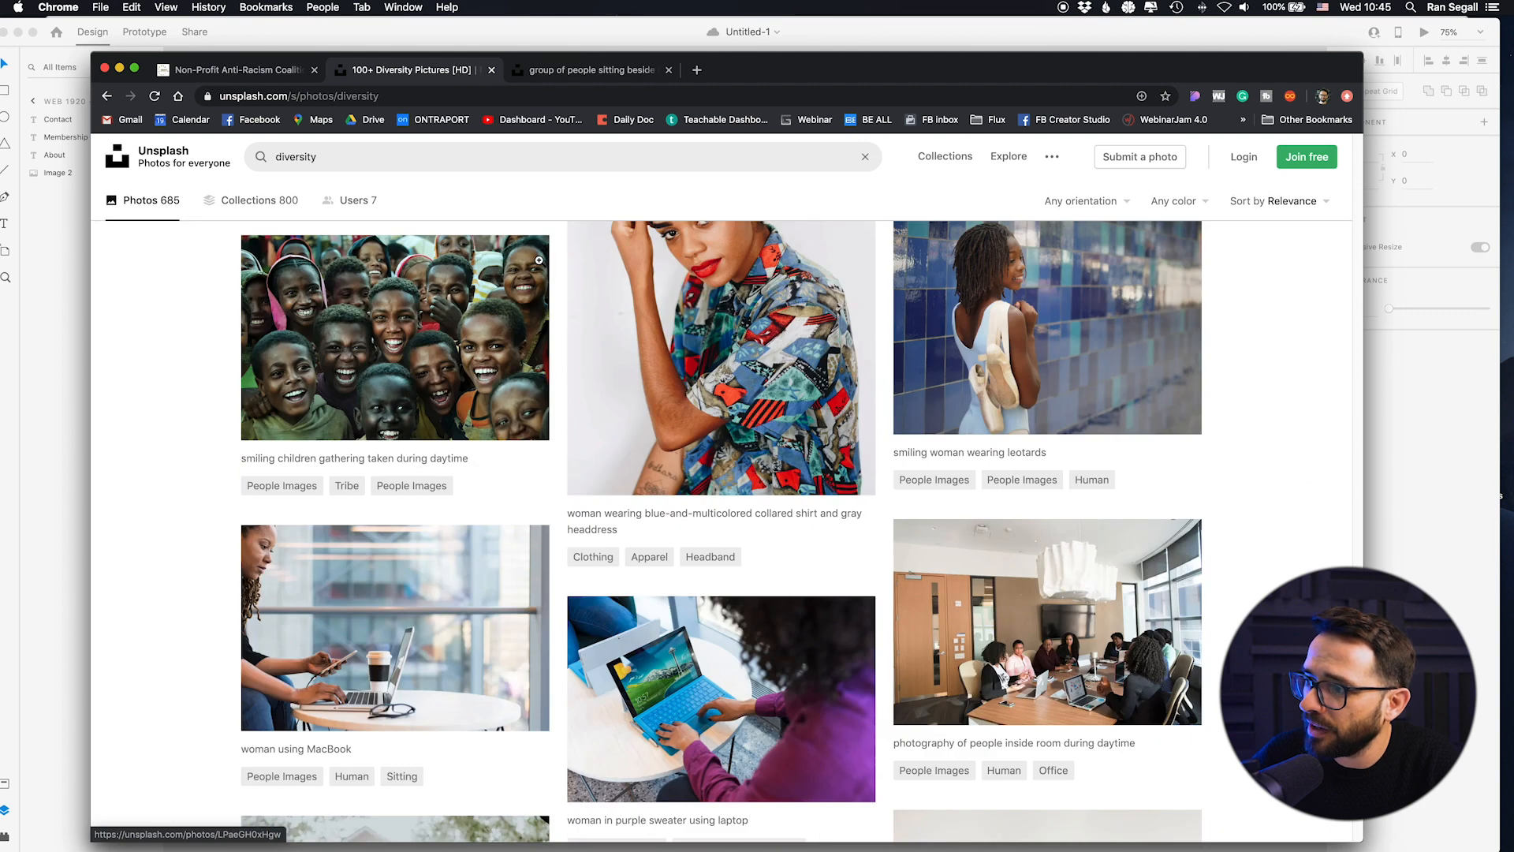
{"action": "scroll", "coordinate": [1095, 477], "scroll_direction": "down", "scroll_amount": 1}
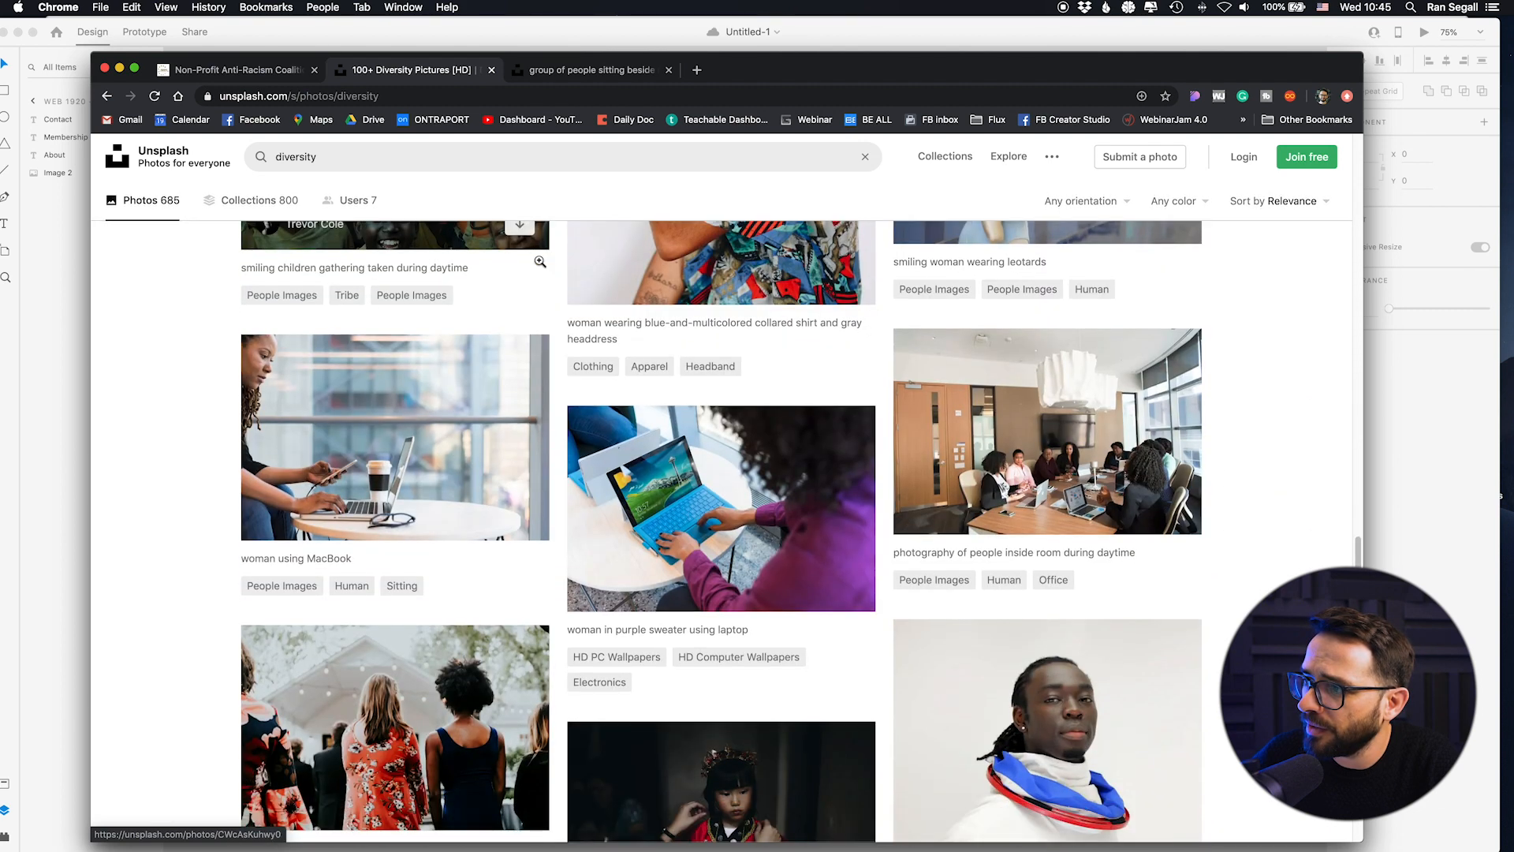
{"action": "right_click", "coordinate": [1000, 429]}
{"action": "left_click", "coordinate": [1002, 430]}
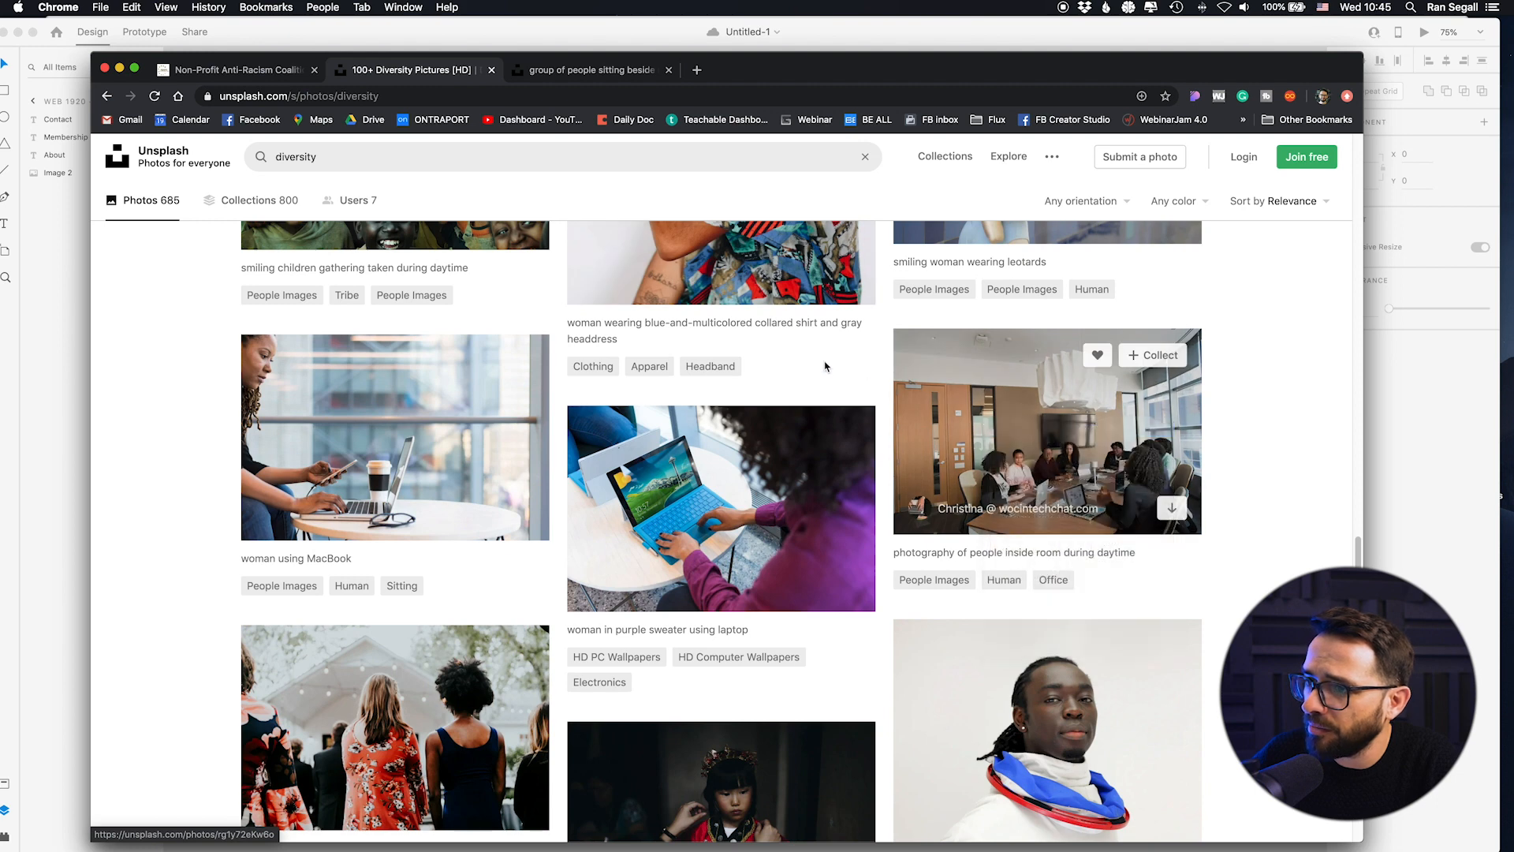
Step: Browse further through the diversity search results for other photos suitable for the website
{"action": "scroll", "coordinate": [829, 366], "scroll_direction": "down", "scroll_amount": 10}
{"action": "scroll", "coordinate": [589, 295], "scroll_direction": "down", "scroll_amount": 15}
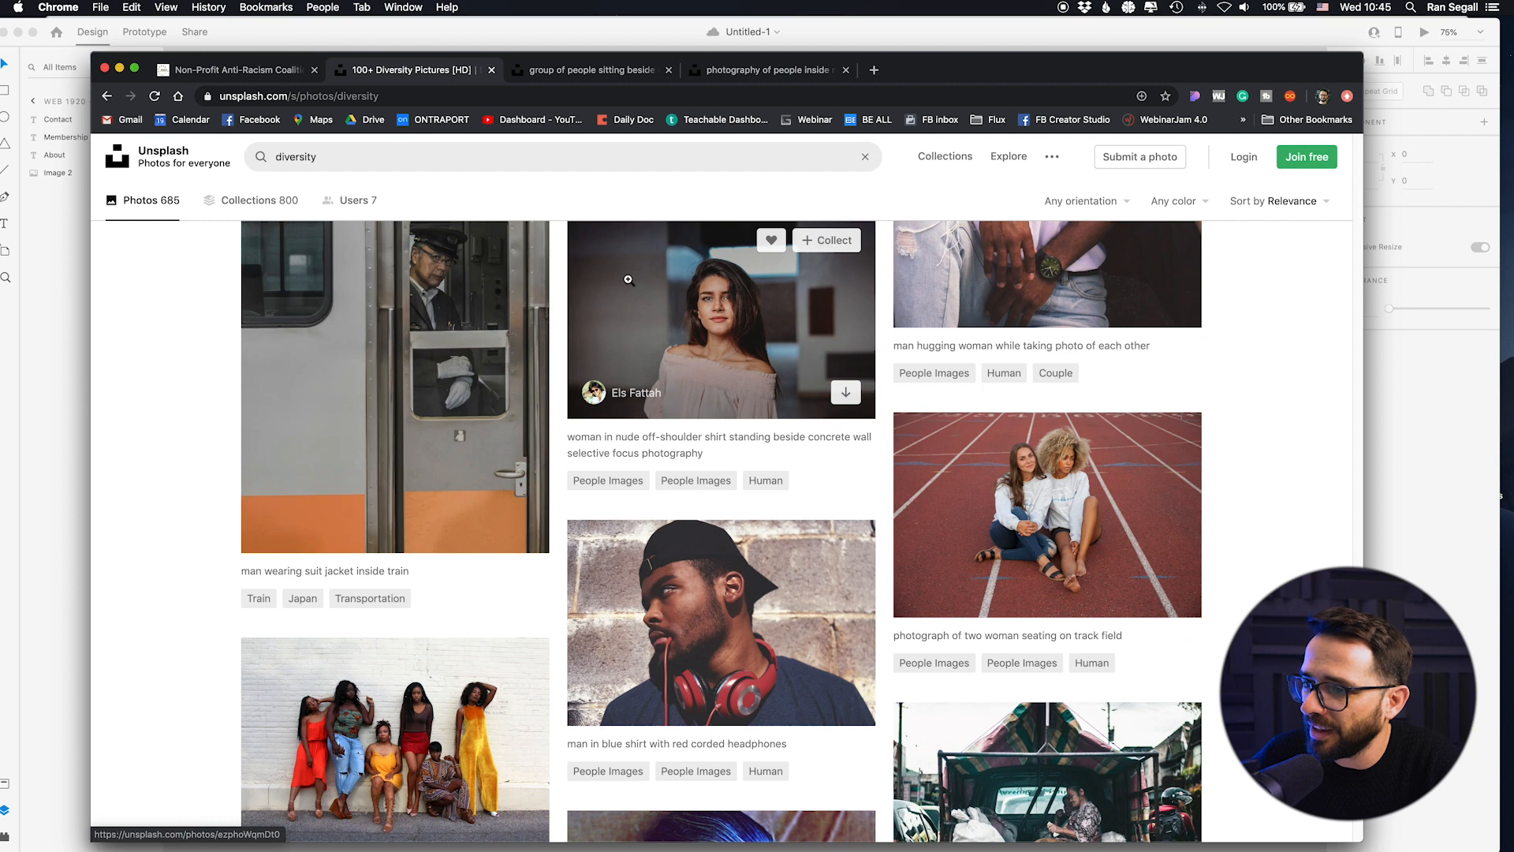
{"action": "scroll", "coordinate": [583, 295], "scroll_direction": "down", "scroll_amount": 6}
{"action": "scroll", "coordinate": [810, 294], "scroll_direction": "down", "scroll_amount": 7}
{"action": "scroll", "coordinate": [810, 294], "scroll_direction": "down", "scroll_amount": 15}
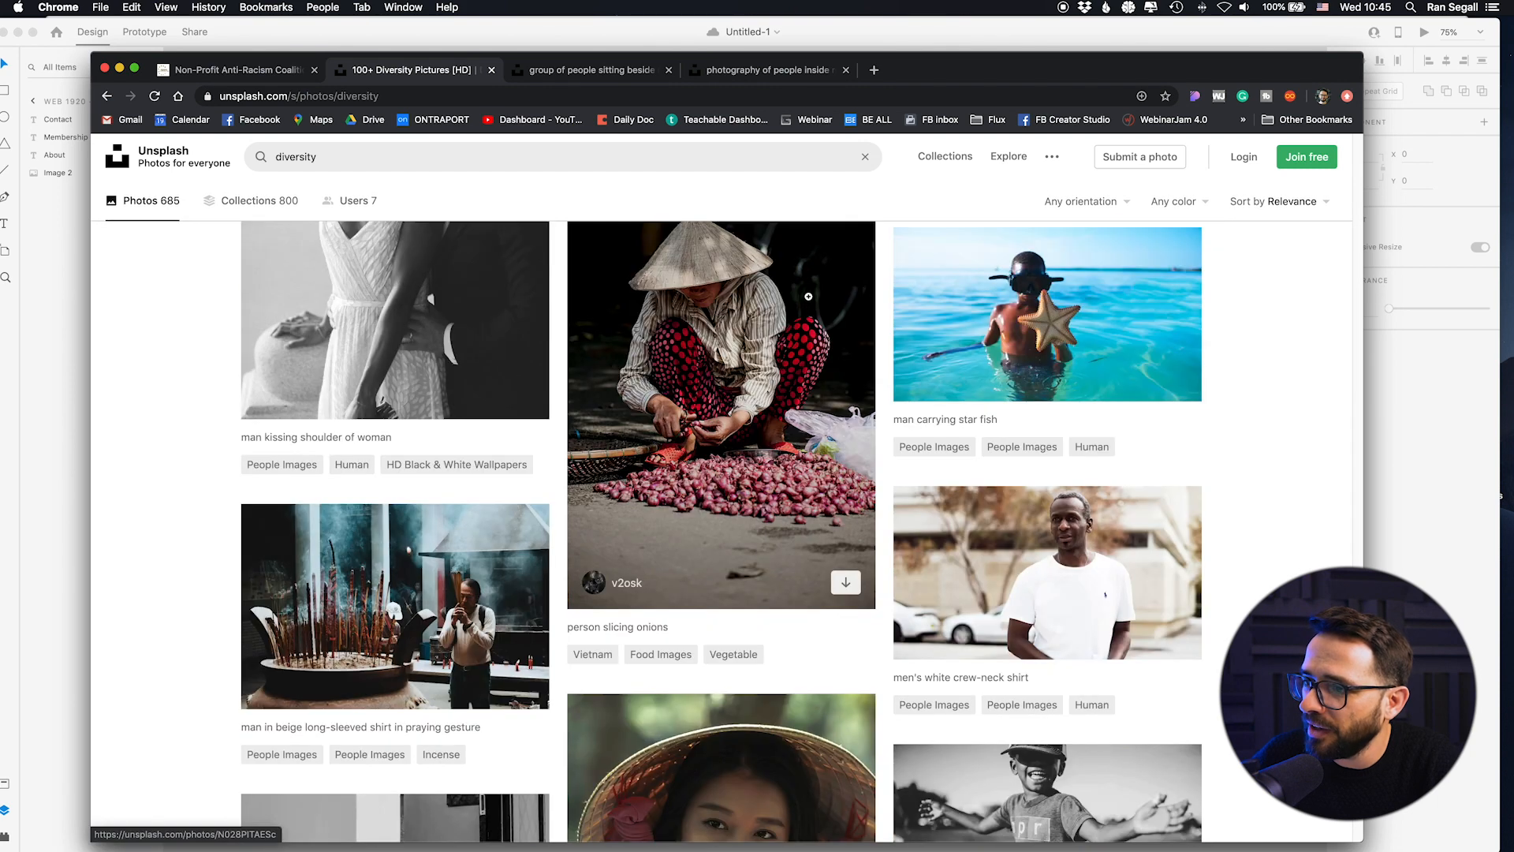
{"action": "scroll", "coordinate": [806, 297], "scroll_direction": "down", "scroll_amount": 6}
{"action": "scroll", "coordinate": [806, 297], "scroll_direction": "down", "scroll_amount": 20}
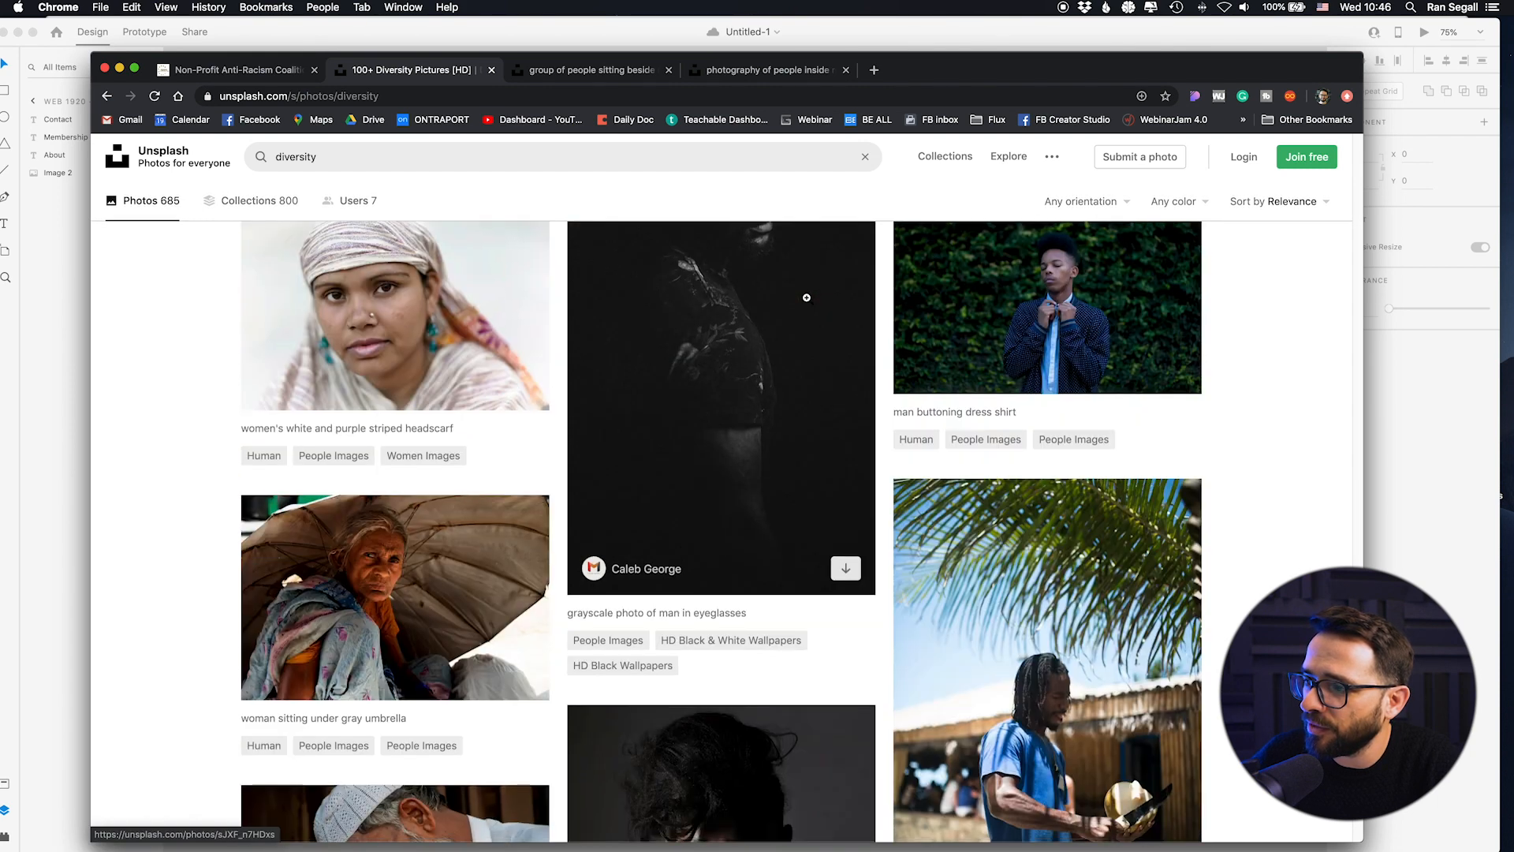
{"action": "scroll", "coordinate": [786, 296], "scroll_direction": "down", "scroll_amount": 12}
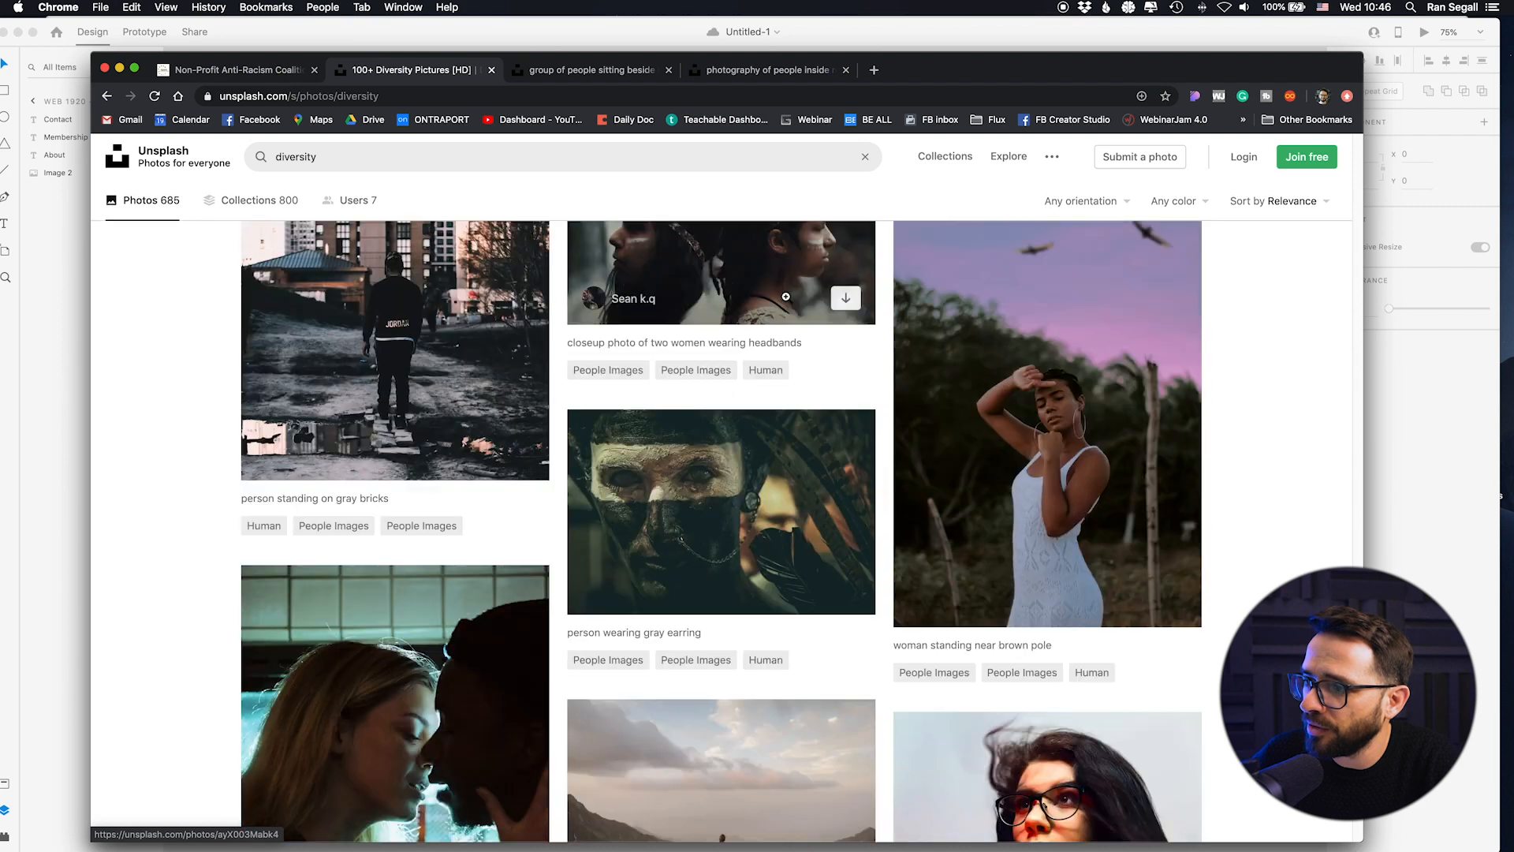
{"action": "scroll", "coordinate": [780, 292], "scroll_direction": "down", "scroll_amount": 6}
{"action": "scroll", "coordinate": [780, 292], "scroll_direction": "down", "scroll_amount": 10}
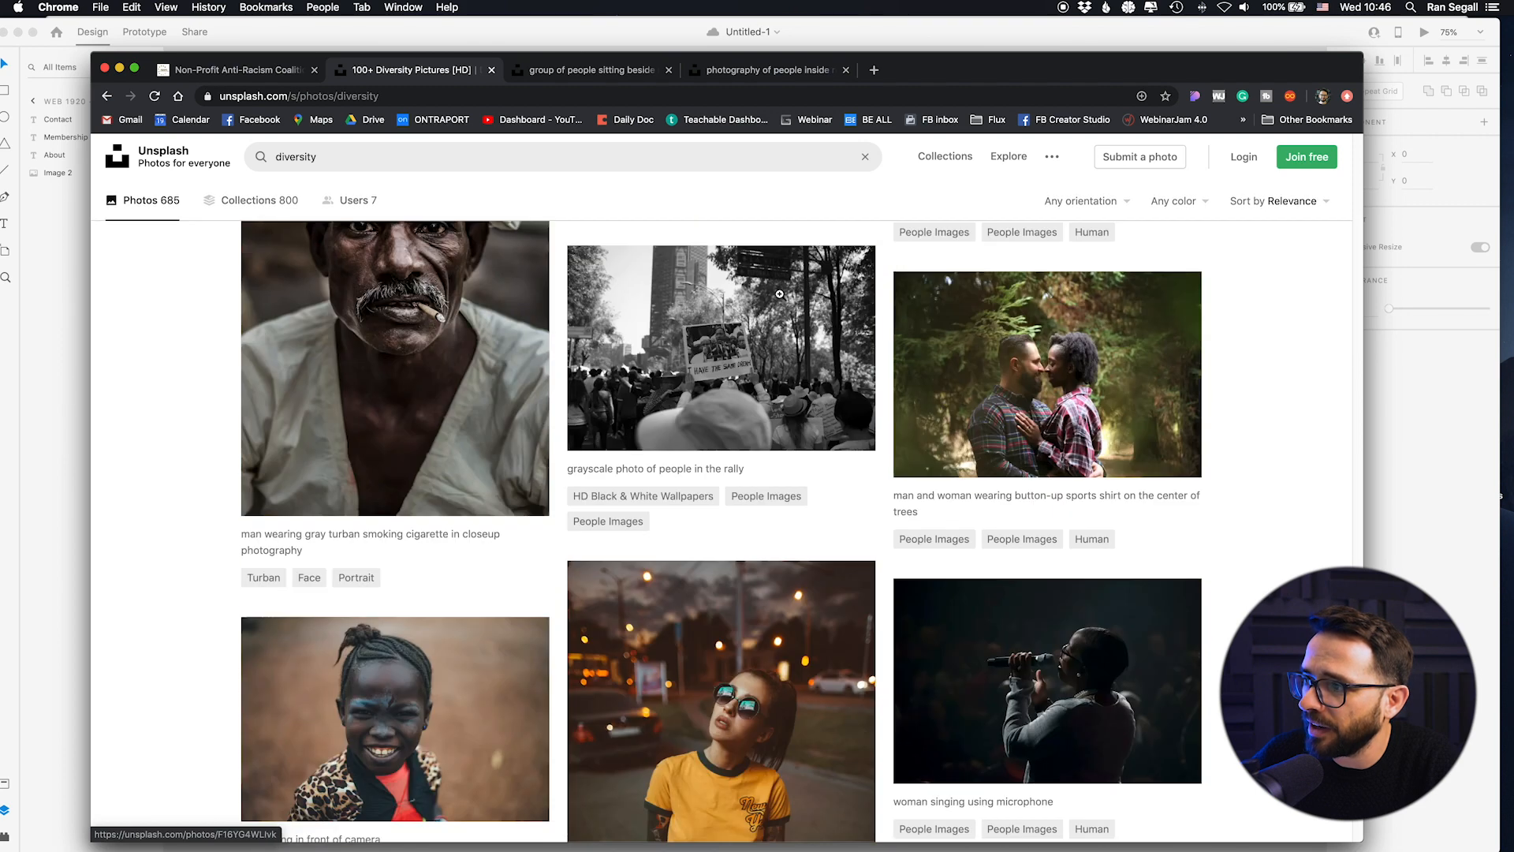
Step: Compare the two opened meeting photos, and copy the enlarged image of the group sitting beside the wooden table
{"action": "left_click", "coordinate": [622, 74]}
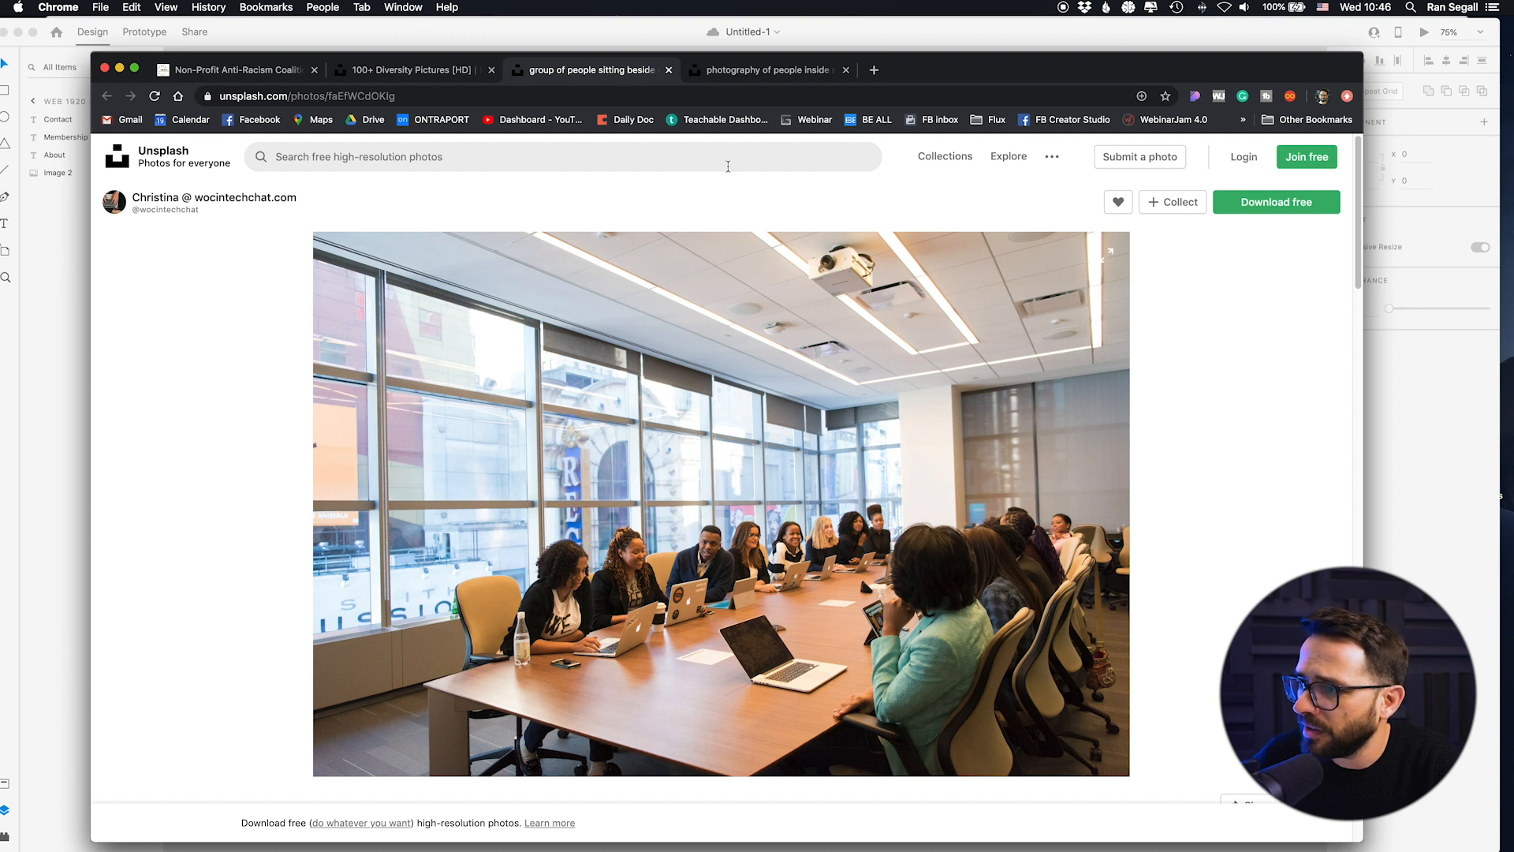
{"action": "left_click", "coordinate": [729, 71]}
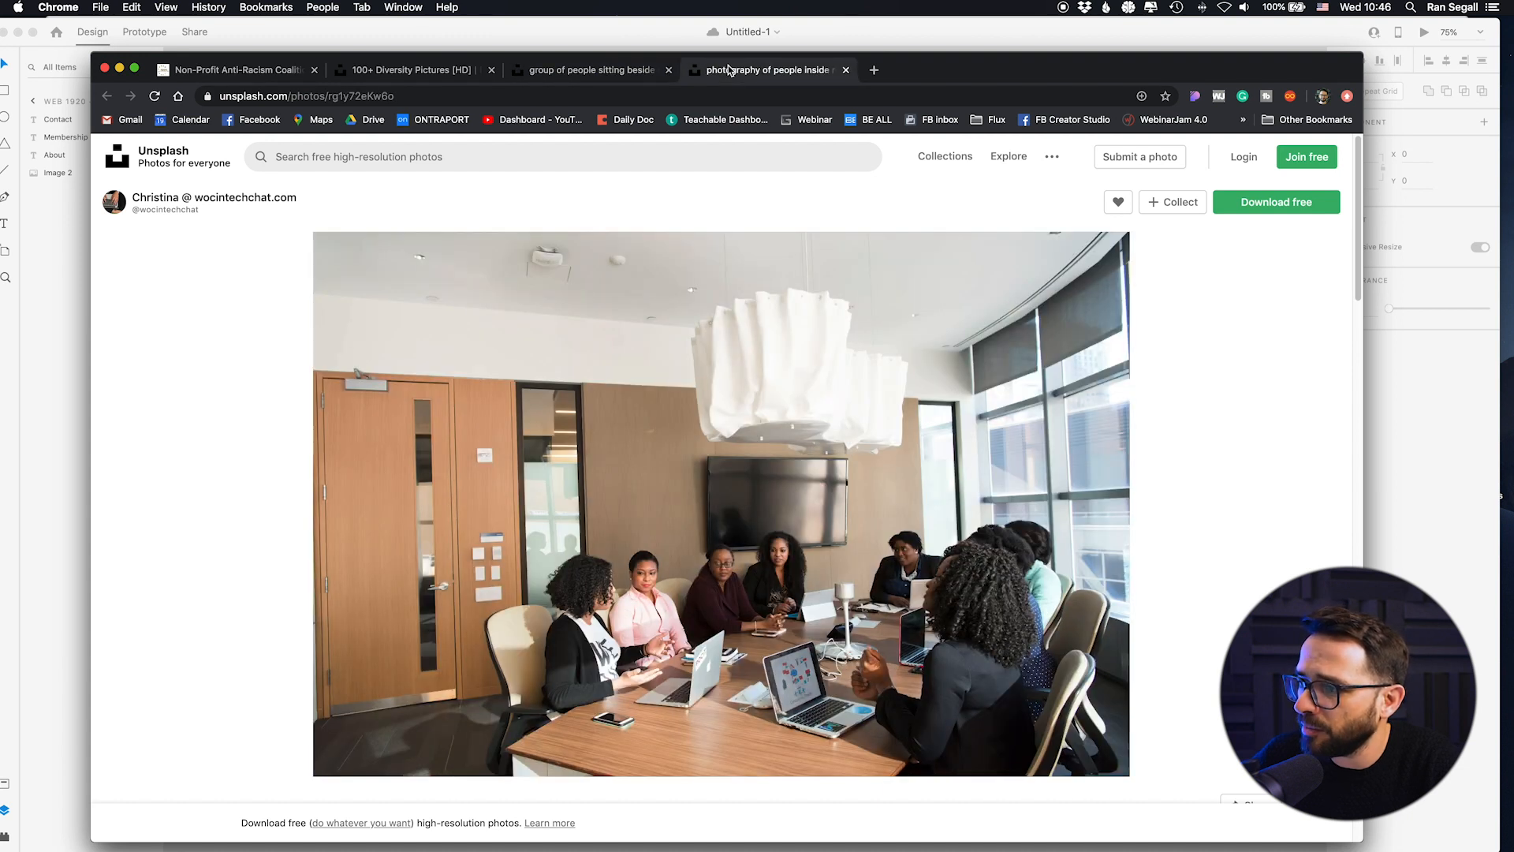
{"action": "left_click", "coordinate": [568, 69]}
{"action": "left_click", "coordinate": [725, 568]}
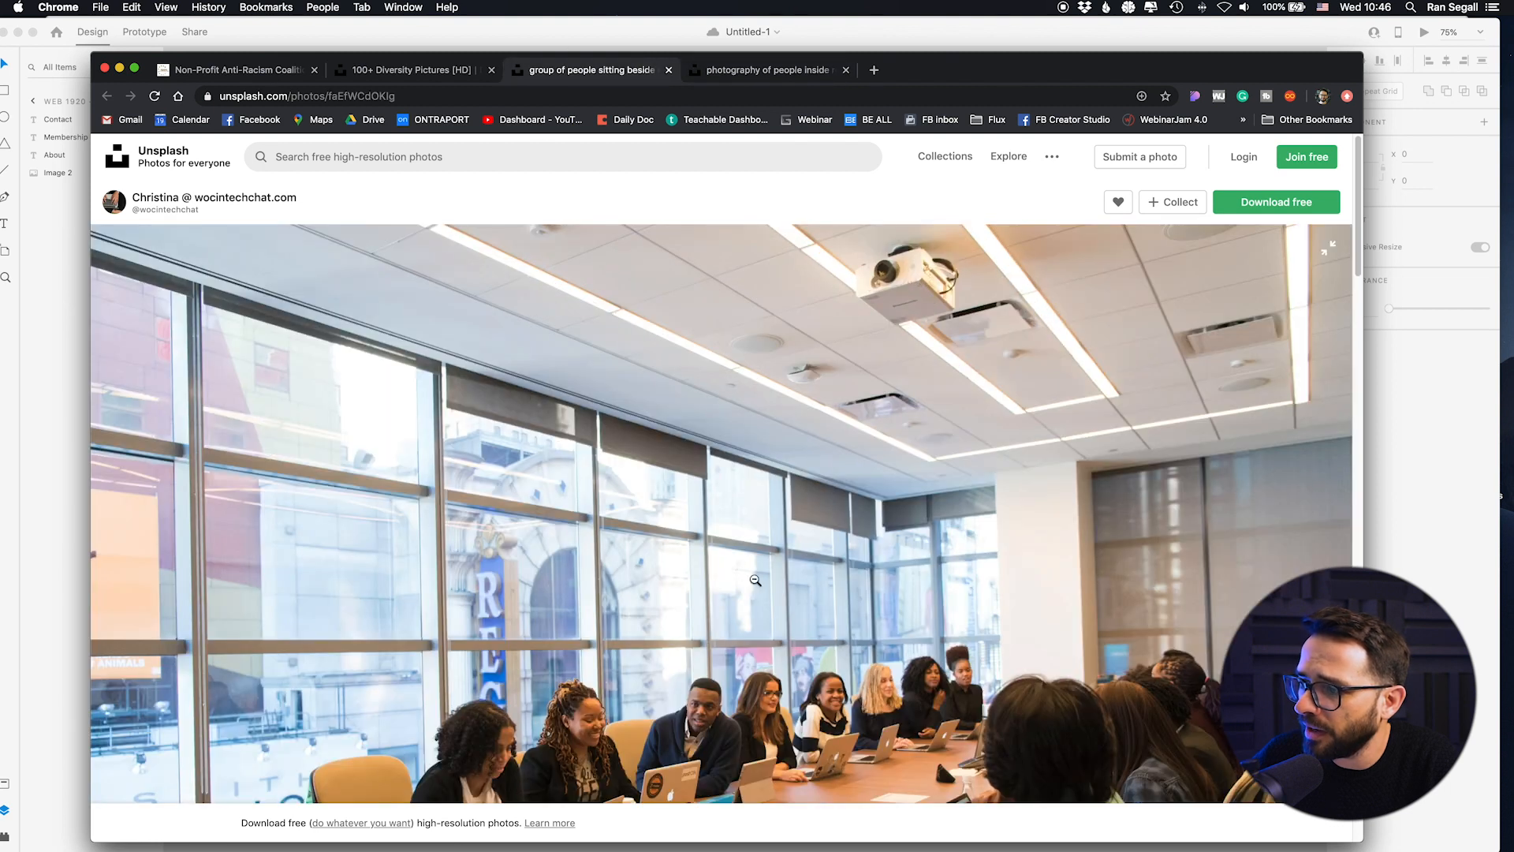
{"action": "scroll", "coordinate": [748, 679], "scroll_direction": "down", "scroll_amount": 2}
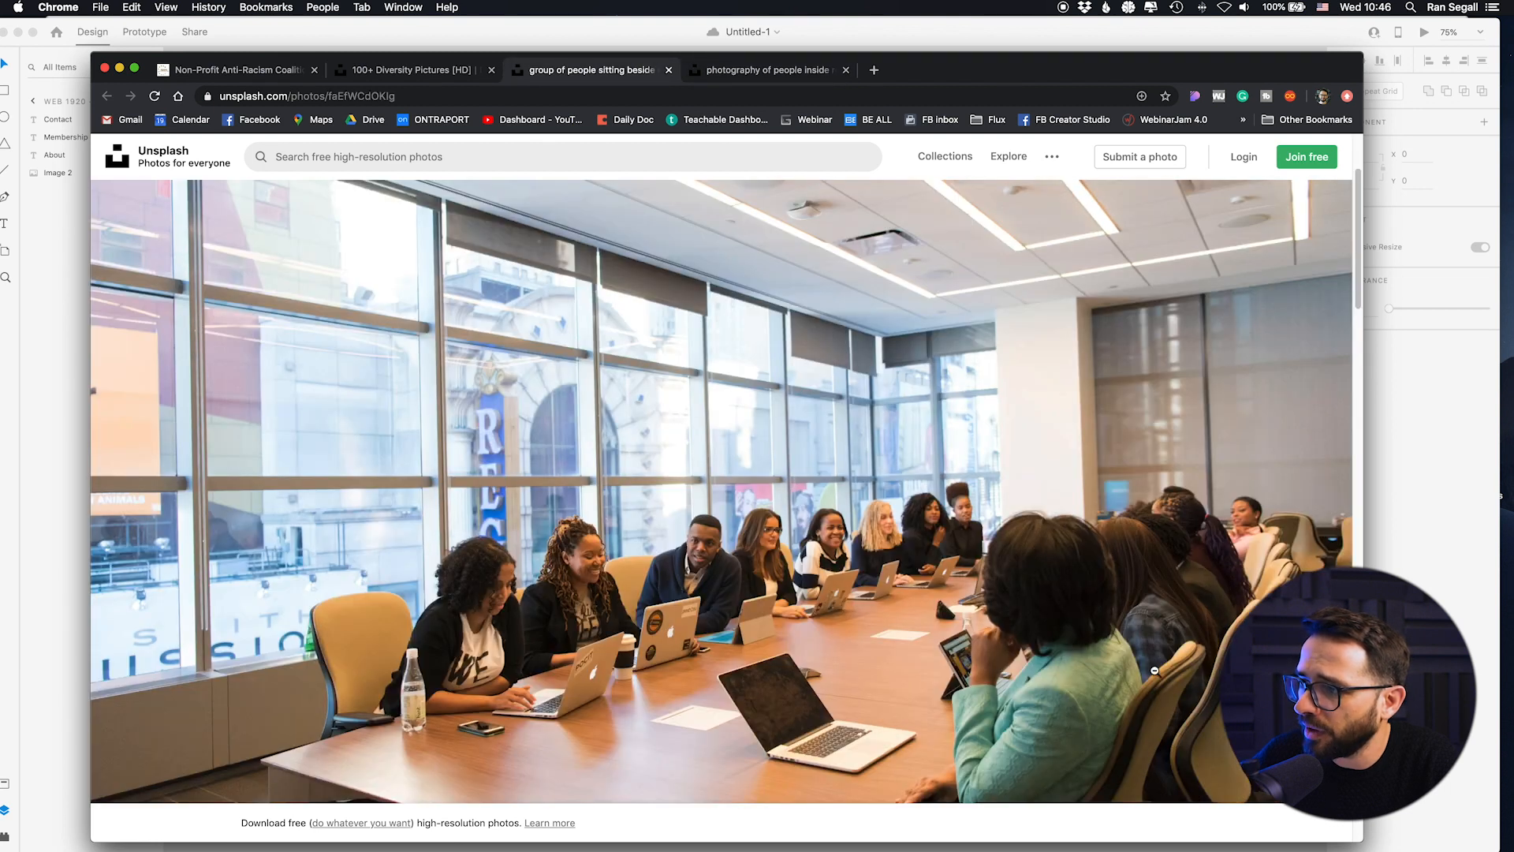
{"action": "scroll", "coordinate": [573, 602], "scroll_direction": "down", "scroll_amount": 2}
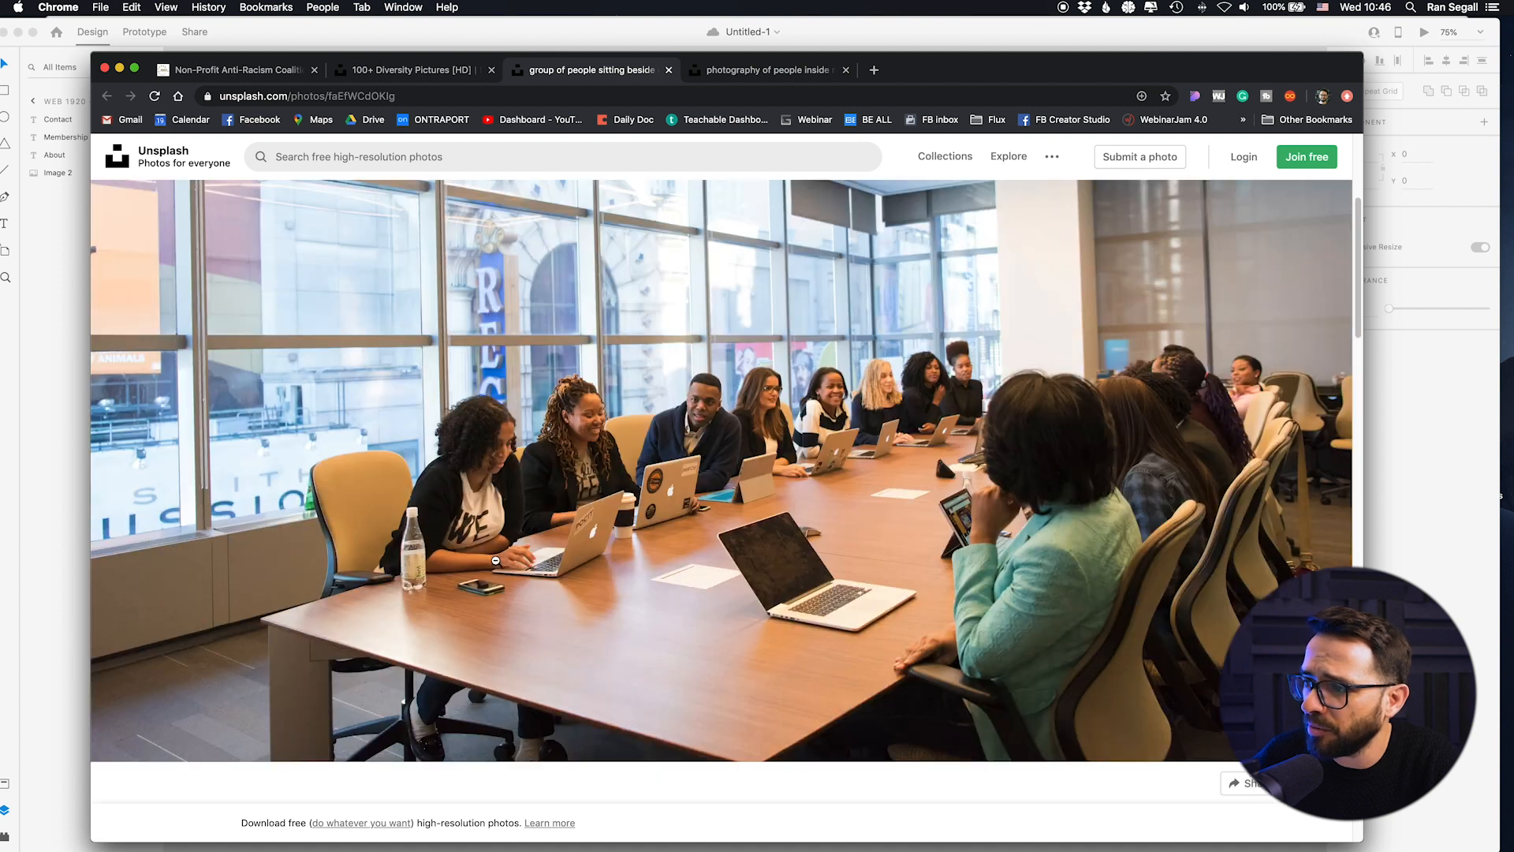
{"action": "scroll", "coordinate": [723, 550], "scroll_direction": "up", "scroll_amount": 1}
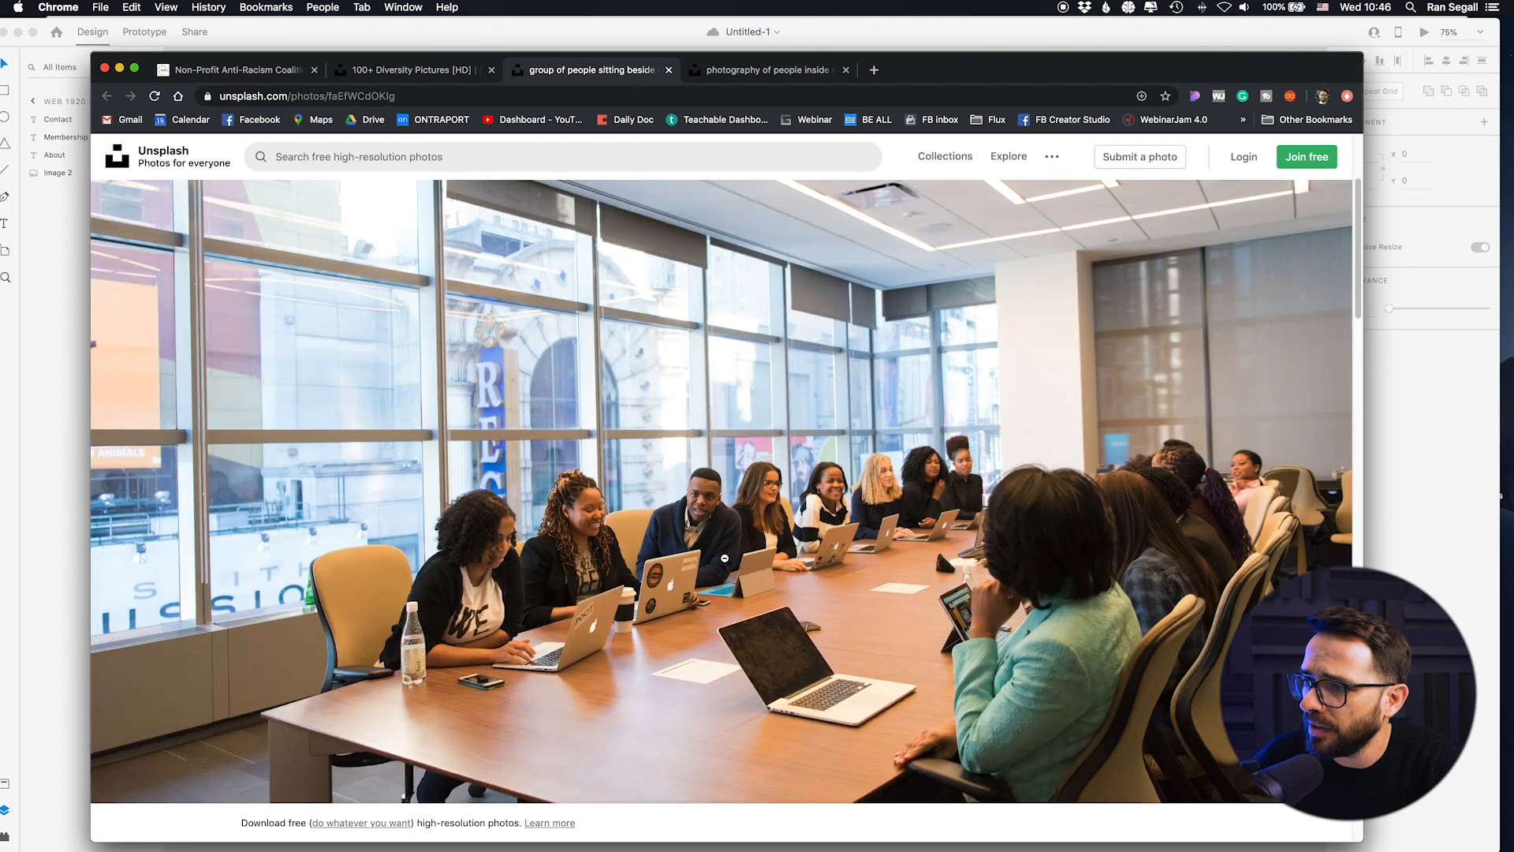
{"action": "right_click", "coordinate": [559, 585]}
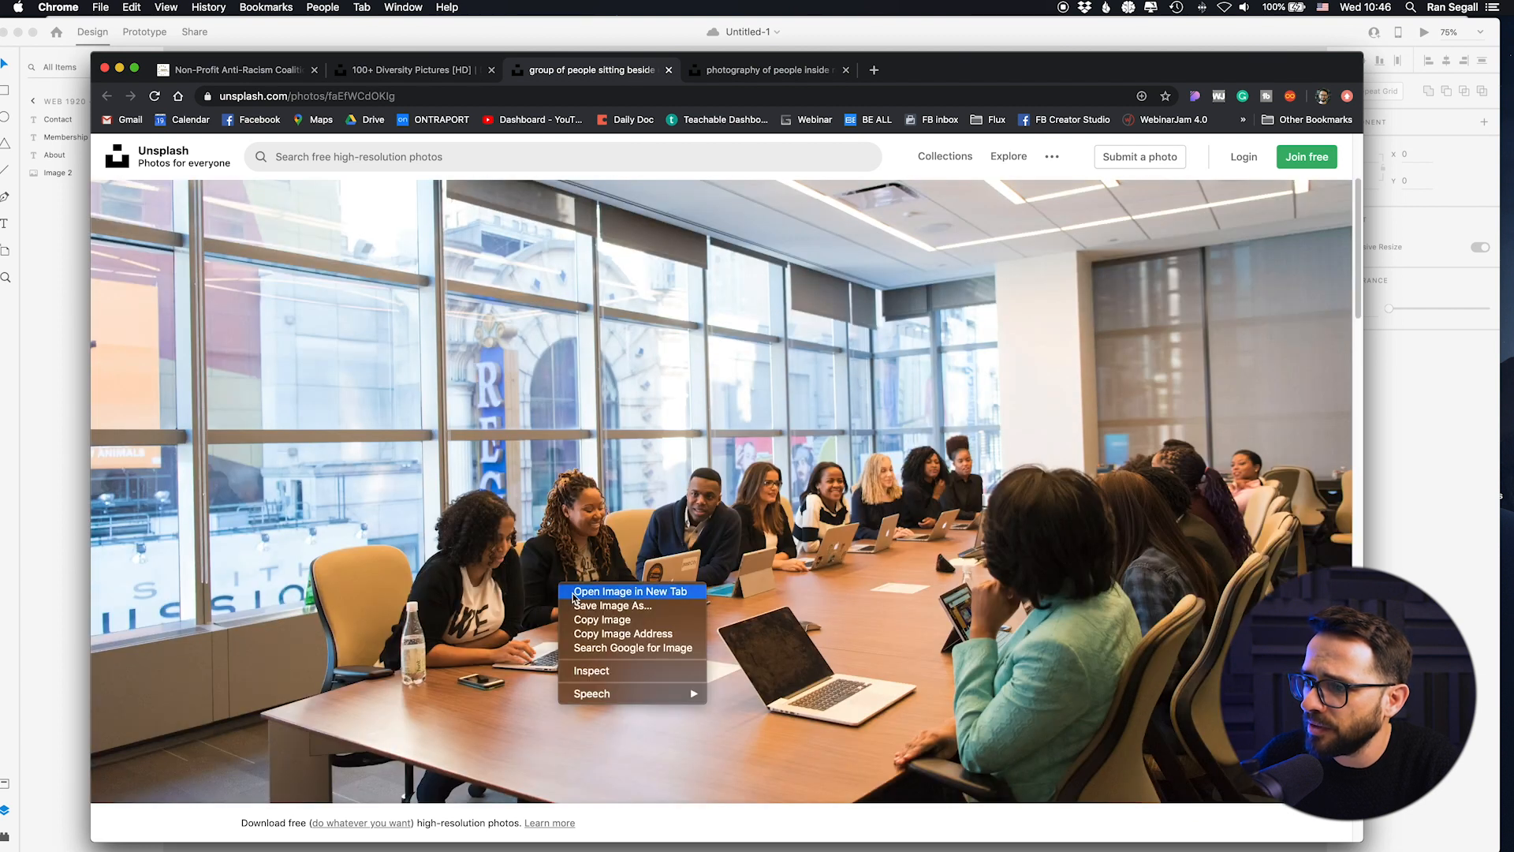
{"action": "left_click", "coordinate": [623, 620]}
Step: Switch to Adobe XD and draw a full-width rectangle of about 1920 × 850 directly below the navigation header
{"action": "key", "text": "super+Tab"}
{"action": "left_click", "coordinate": [664, 418]}
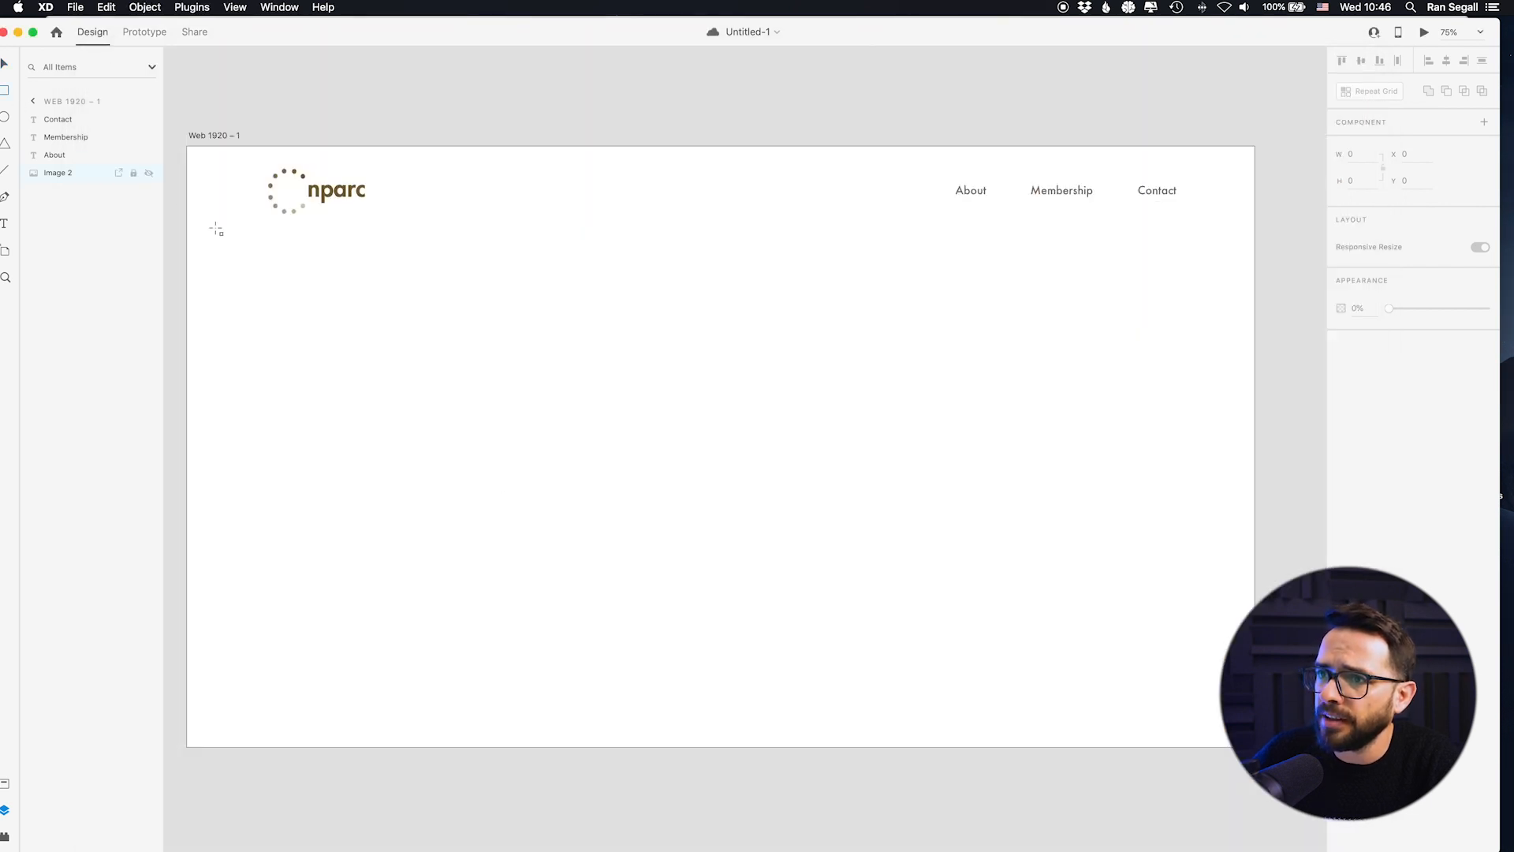
{"action": "mouse_move", "coordinate": [190, 224]}
{"action": "left_mouse_down"}
{"action": "mouse_move", "coordinate": [997, 430]}
{"action": "mouse_move", "coordinate": [1219, 594]}
{"action": "mouse_move", "coordinate": [1254, 694]}
{"action": "left_mouse_up"}
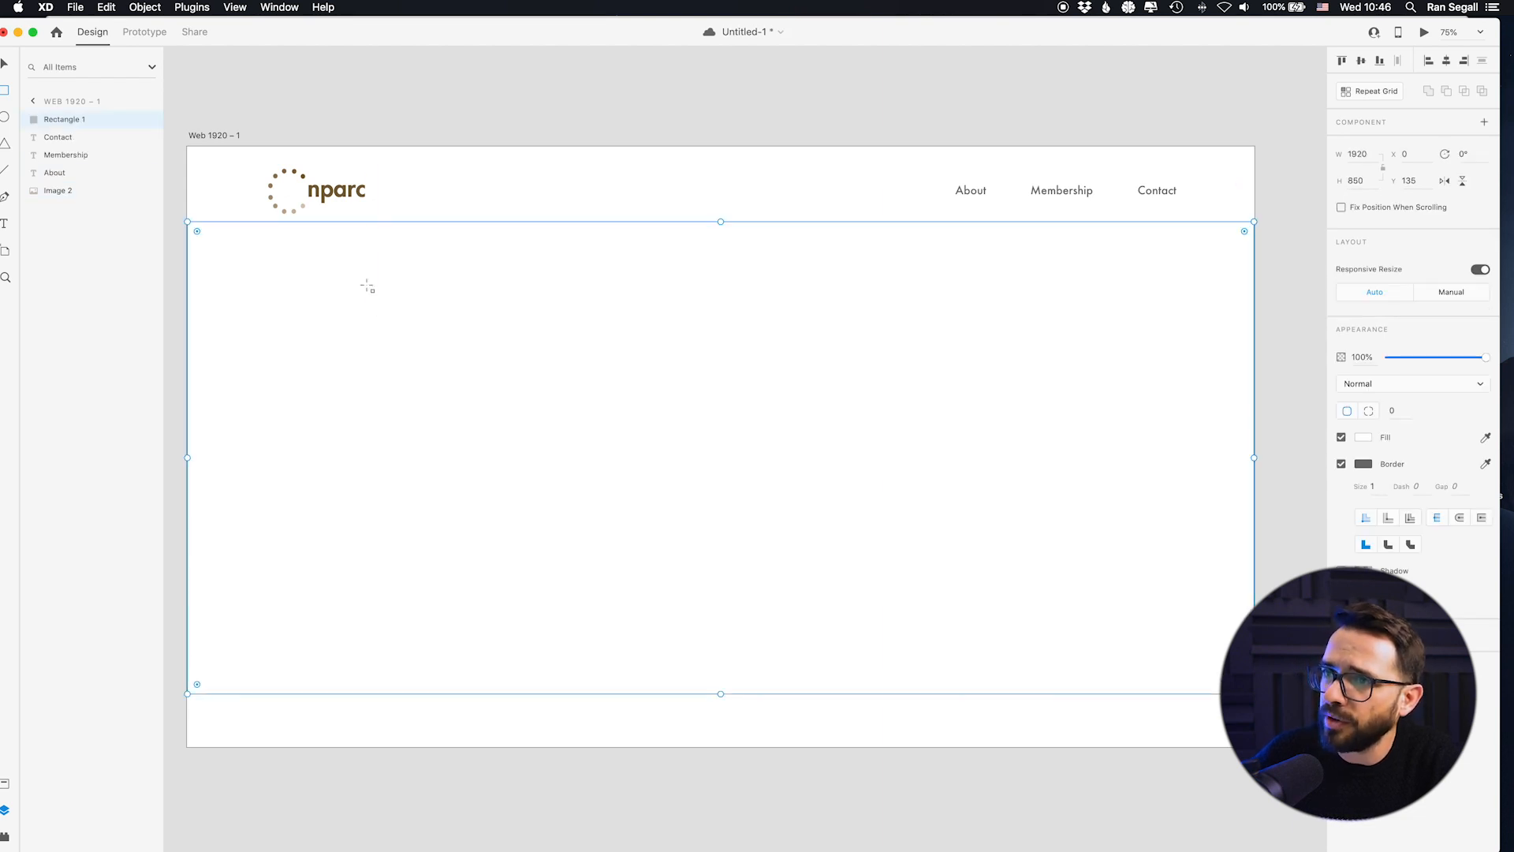
Step: Paste the copied meeting photo, scale it down to about 1866 × 1245 and place it over the rectangle
{"action": "key", "text": "super+v"}
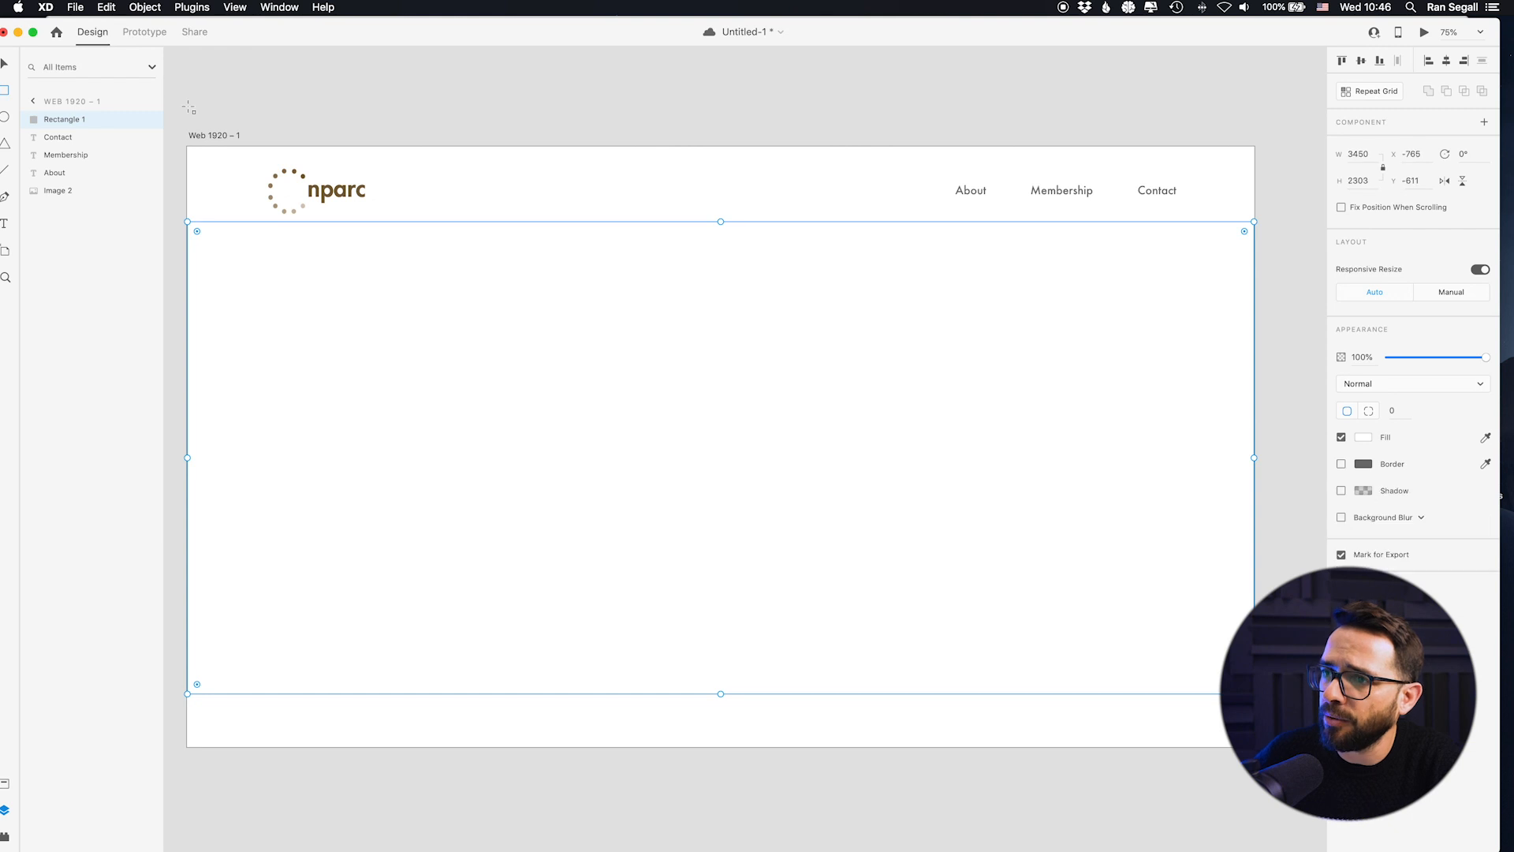
{"action": "key", "text": "v"}
{"action": "left_click_drag", "start_coordinate": [293, 235], "coordinate": [598, 532]}
{"action": "left_click_drag", "start_coordinate": [294, 288], "coordinate": [506, 340]}
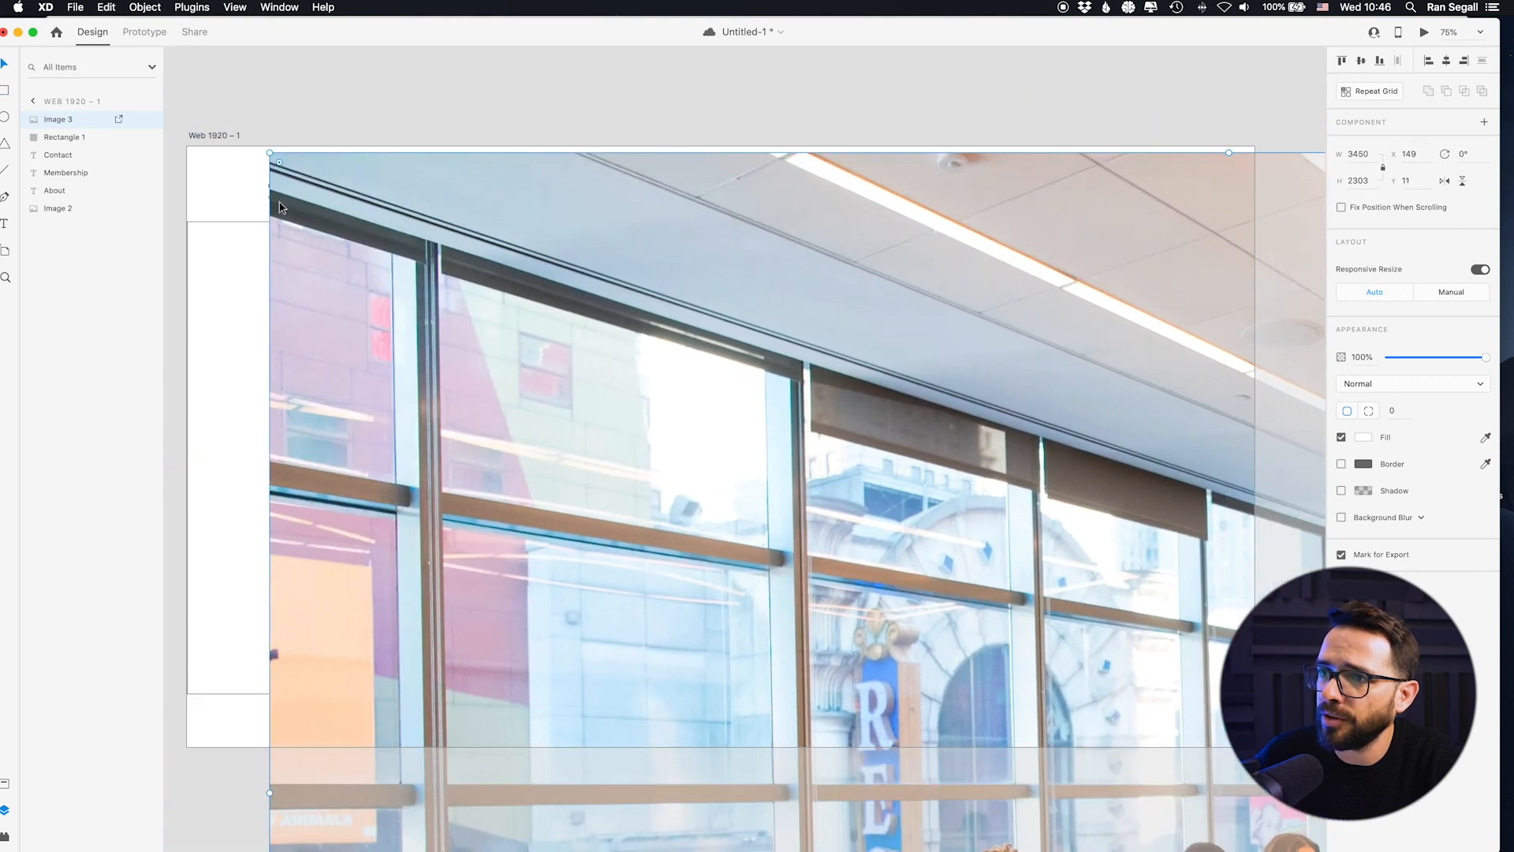
{"action": "left_click_drag", "start_coordinate": [269, 151], "coordinate": [558, 447]}
{"action": "left_click_drag", "start_coordinate": [771, 480], "coordinate": [316, 313]}
{"action": "left_click_drag", "start_coordinate": [394, 370], "coordinate": [356, 249]}
Step: Select the meeting photo together with the rectangle and apply Mask with Shape
{"action": "left_click", "coordinate": [178, 221]}
{"action": "left_click_drag", "start_coordinate": [199, 224], "coordinate": [240, 266]}
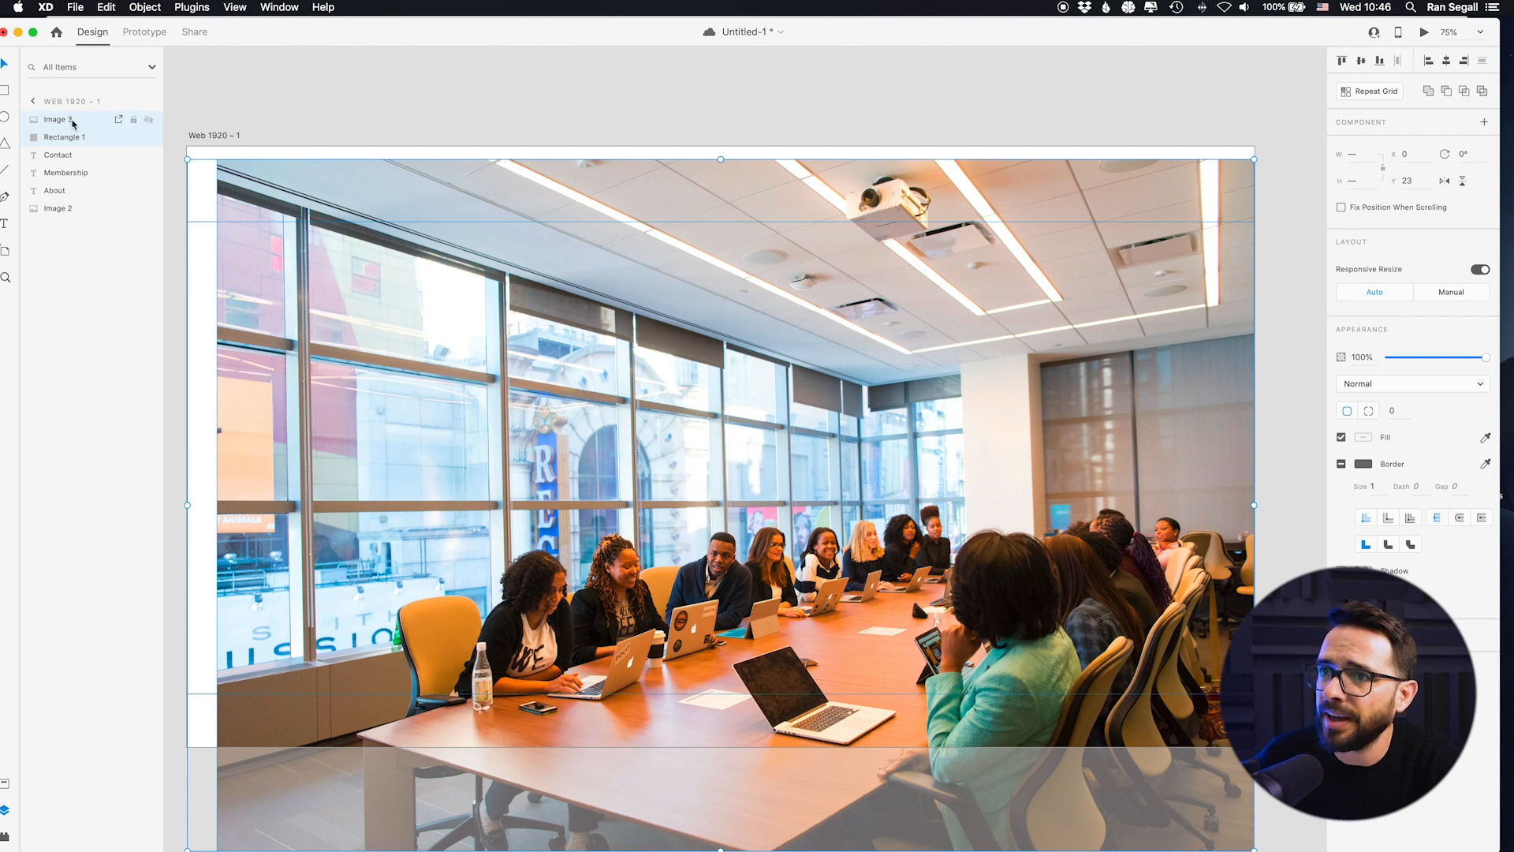
{"action": "left_click", "coordinate": [314, 6]}
{"action": "type", "text": "mask"}
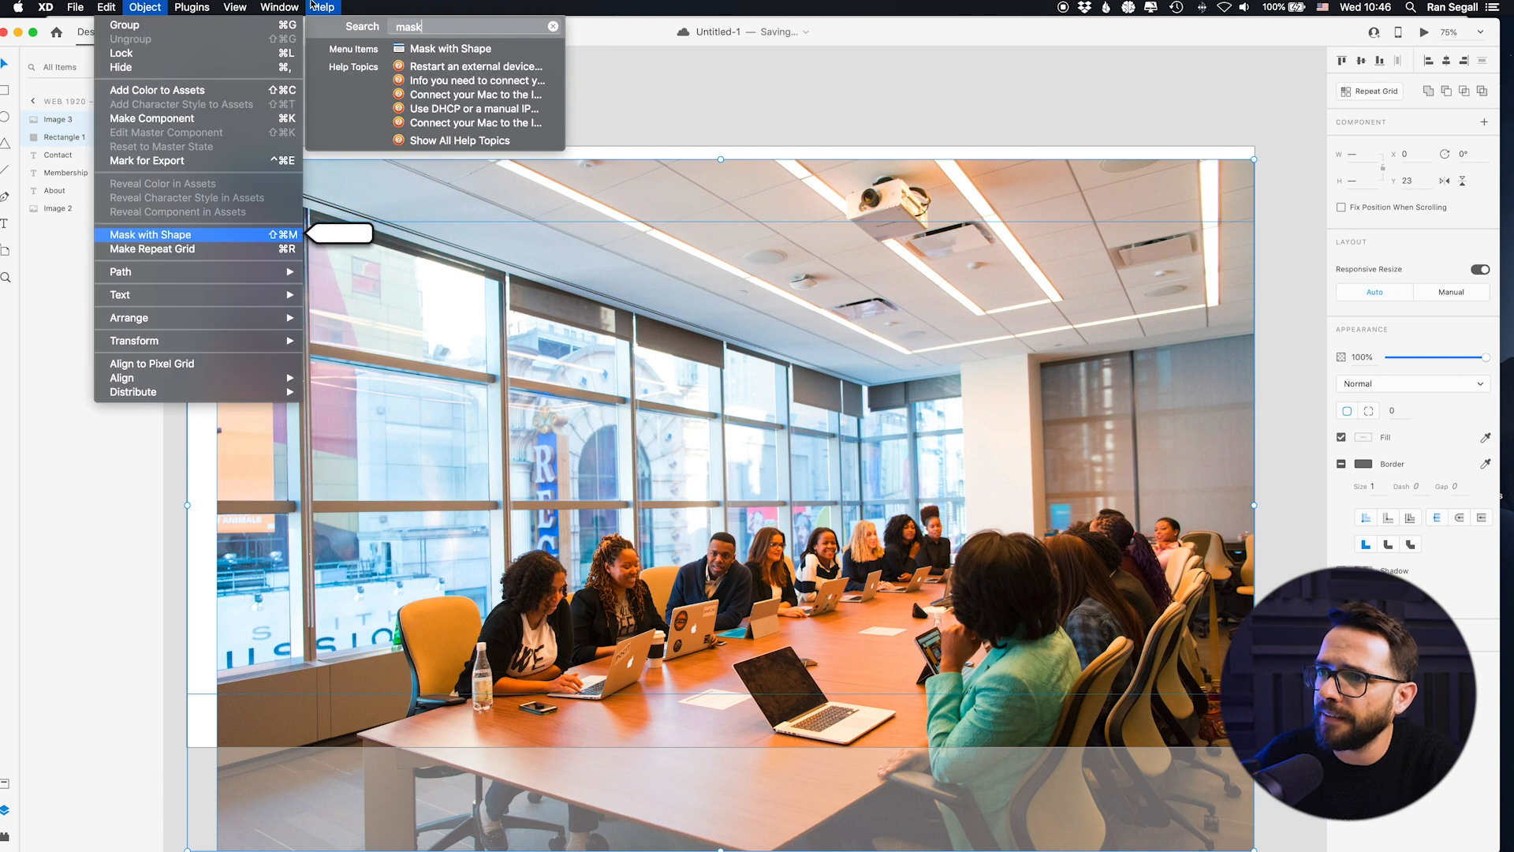
{"action": "left_click", "coordinate": [182, 234]}
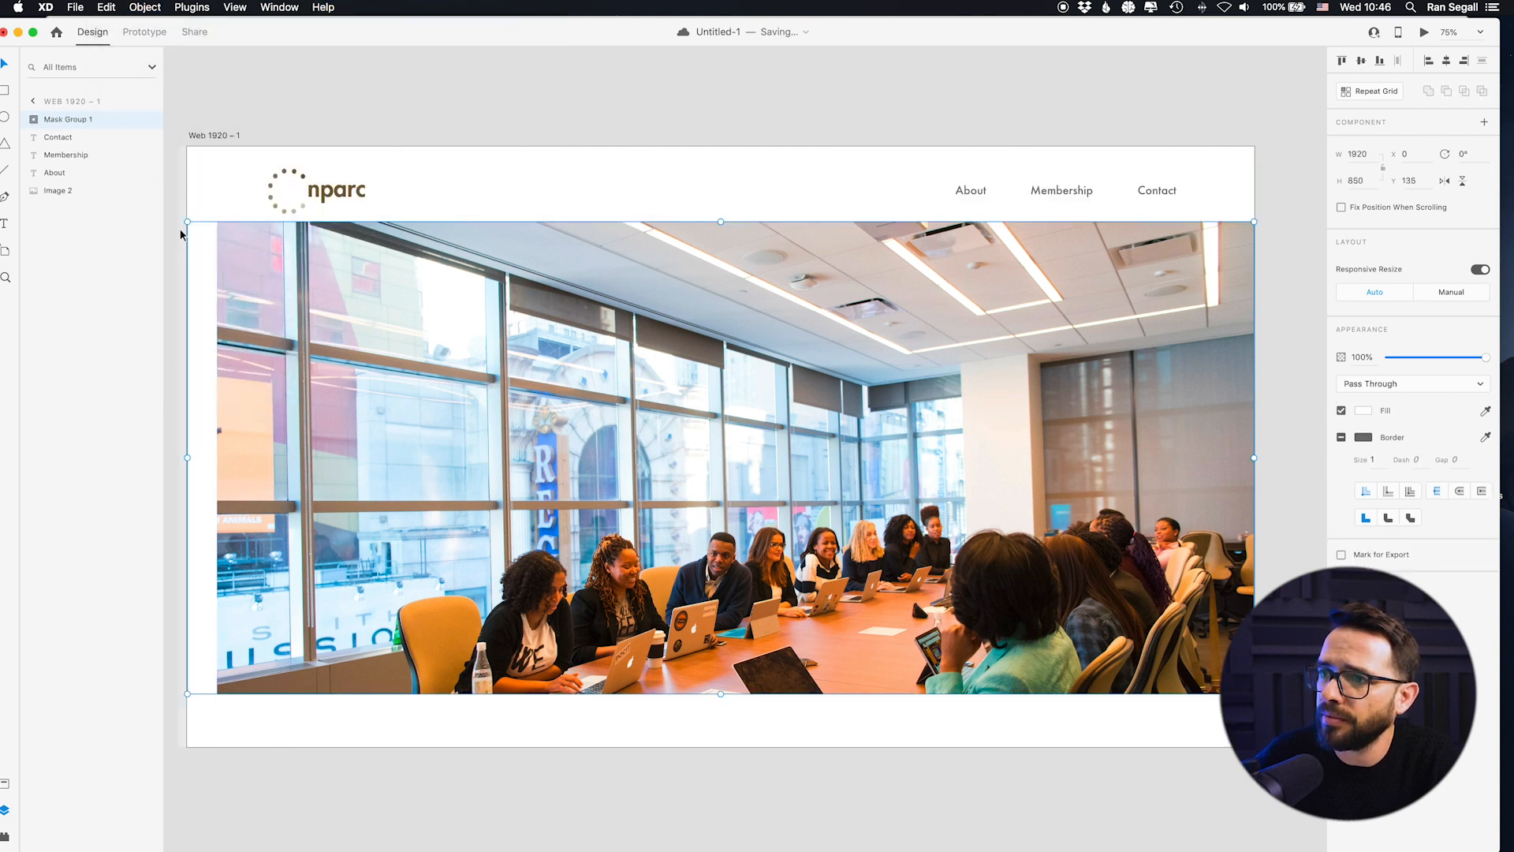
Step: Enlarge the photo inside the mask group to about 2391 × 1596 so it covers the full hero width
{"action": "double_click", "coordinate": [488, 412]}
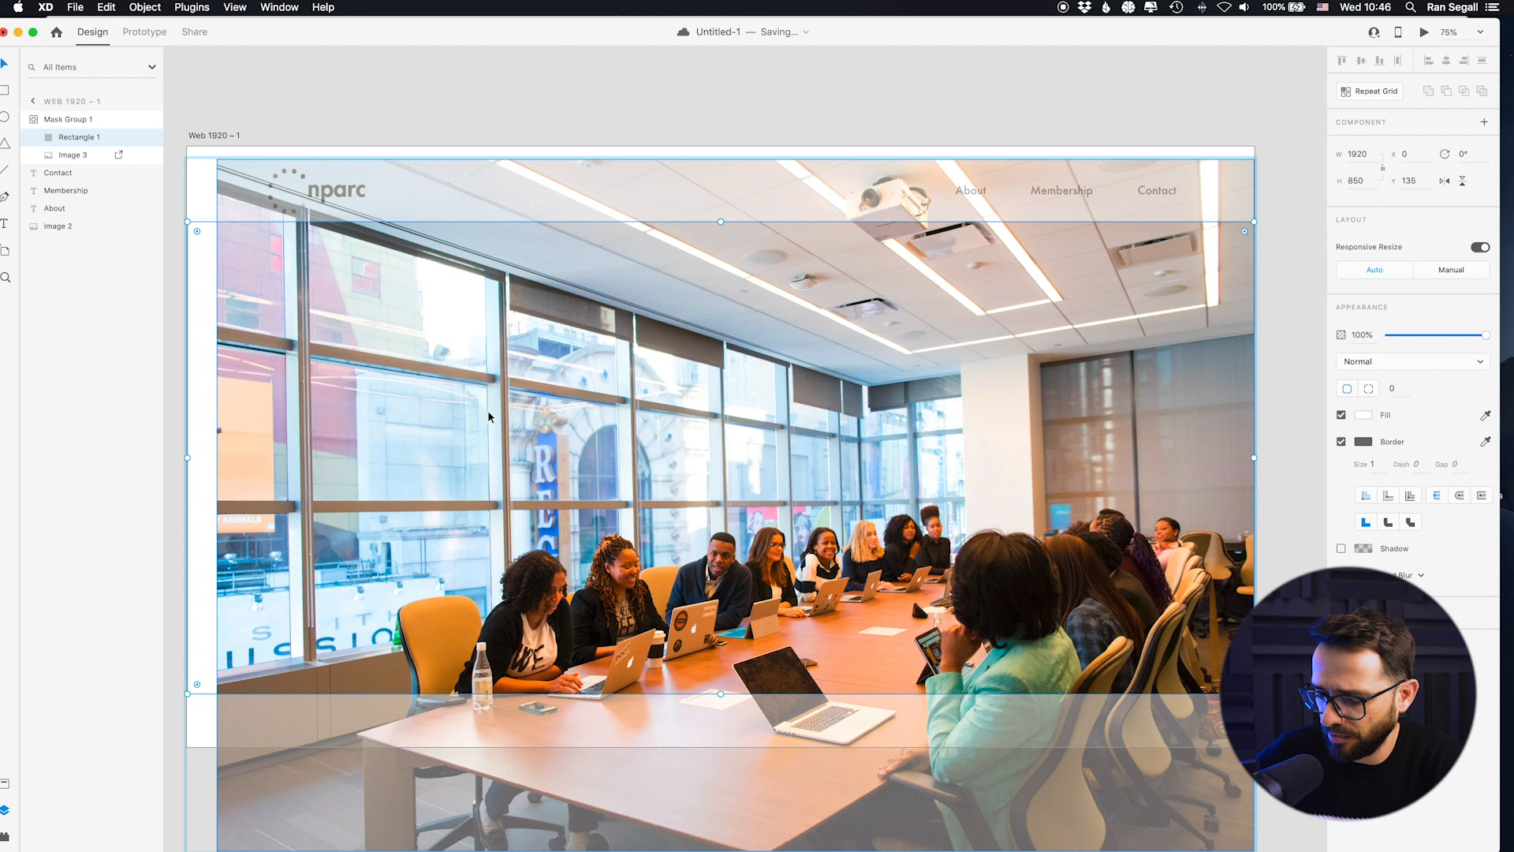
{"action": "key", "text": "super+minus"}
{"action": "left_click", "coordinate": [445, 542]}
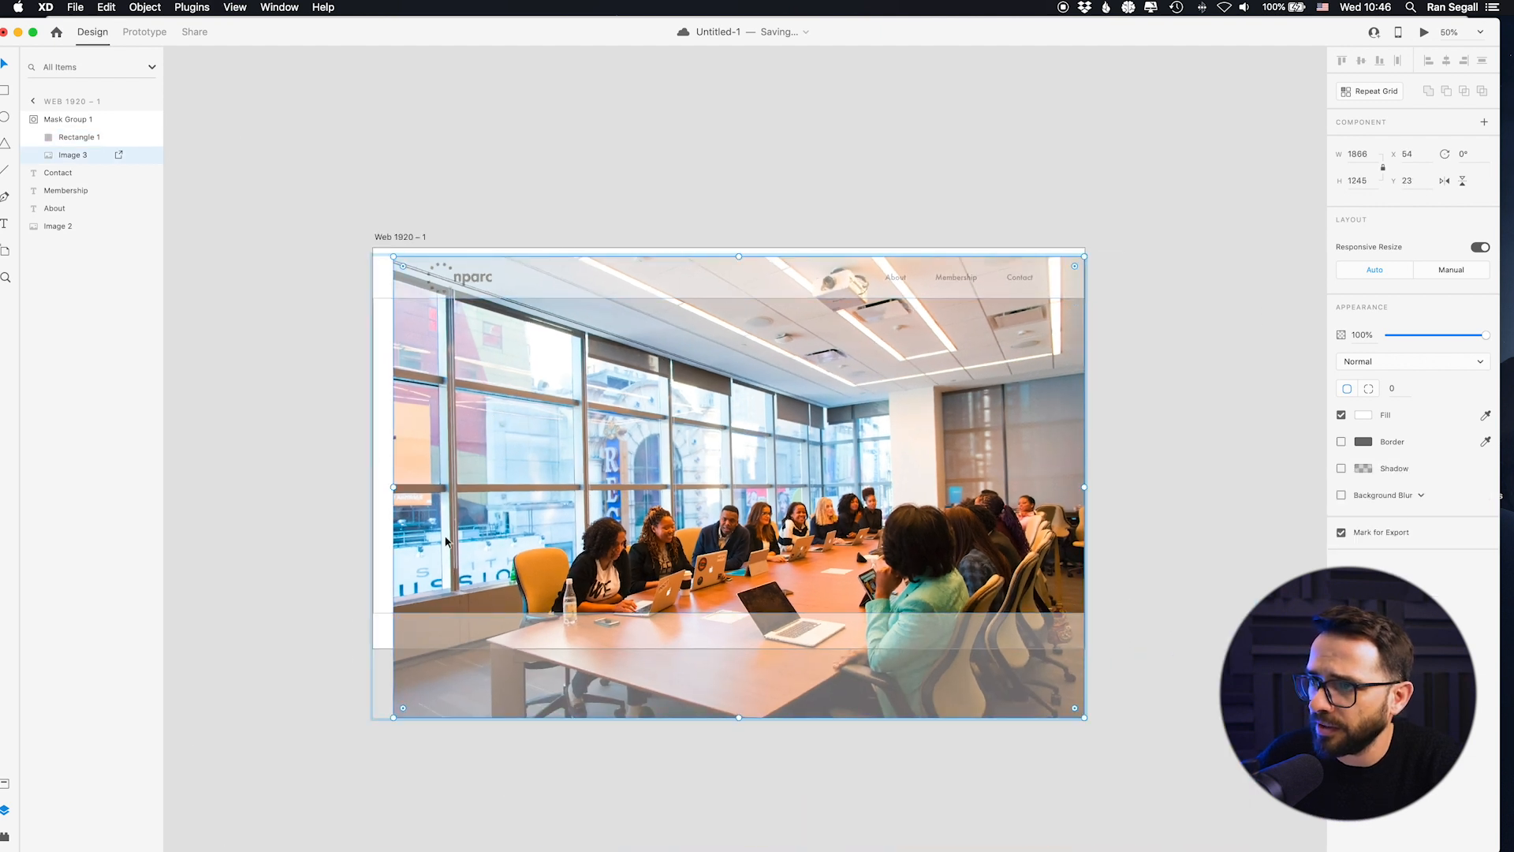
{"action": "left_click_drag", "start_coordinate": [395, 256], "coordinate": [198, 126]}
{"action": "mouse_move", "coordinate": [763, 482]}
{"action": "left_mouse_down"}
{"action": "mouse_move", "coordinate": [838, 494]}
{"action": "mouse_move", "coordinate": [734, 403]}
{"action": "mouse_move", "coordinate": [829, 534]}
{"action": "mouse_move", "coordinate": [766, 479]}
{"action": "left_mouse_up"}
{"action": "left_click", "coordinate": [263, 314]}
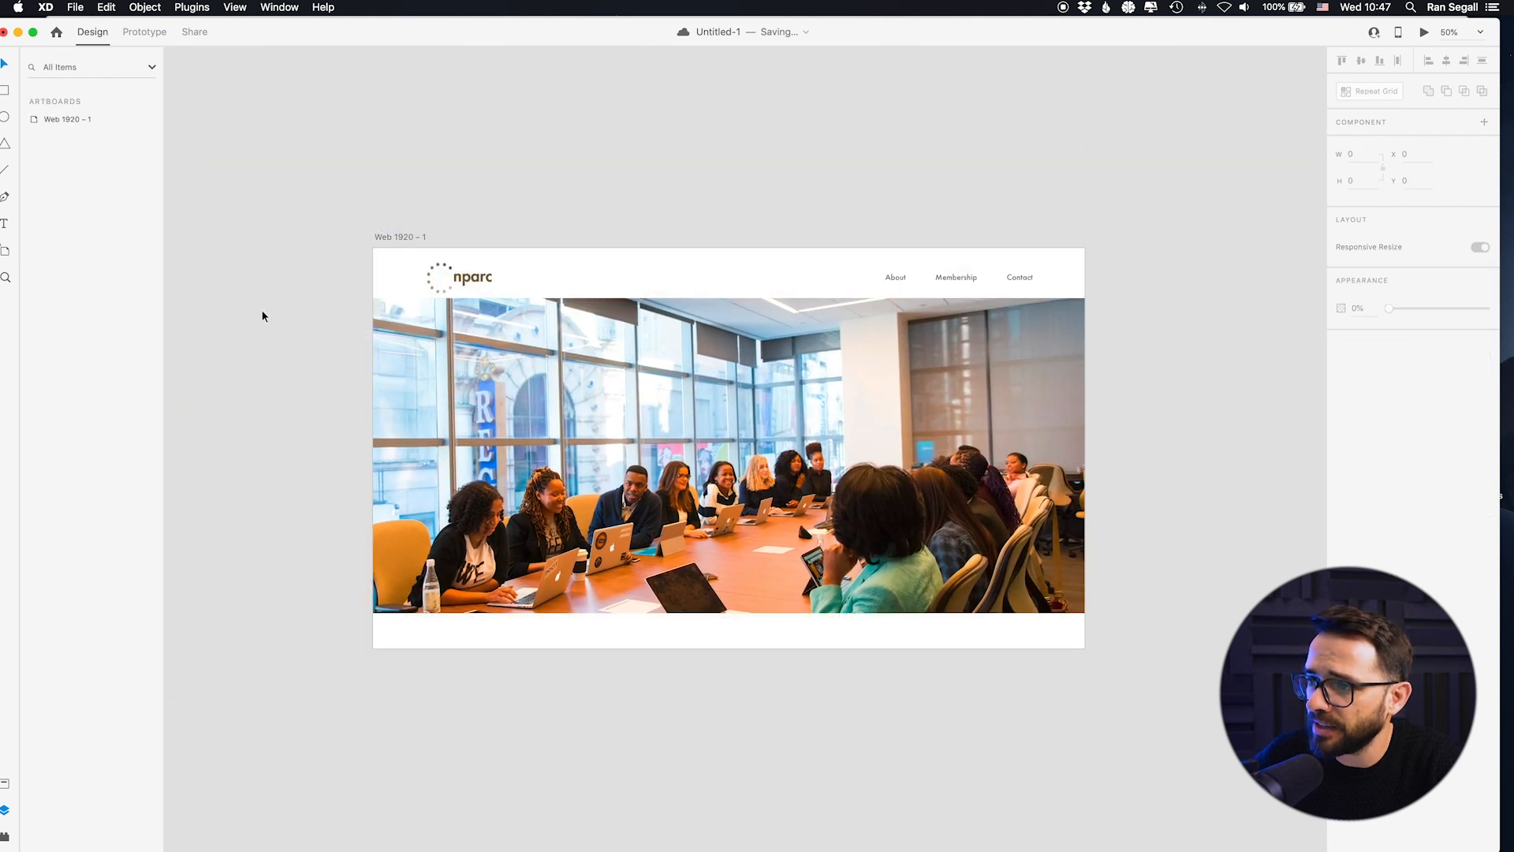
Step: Reposition the photo inside its mask so that the whole group around the table sits within the hero area
{"action": "double_click", "coordinate": [590, 461]}
{"action": "left_click_drag", "start_coordinate": [575, 447], "coordinate": [631, 433]}
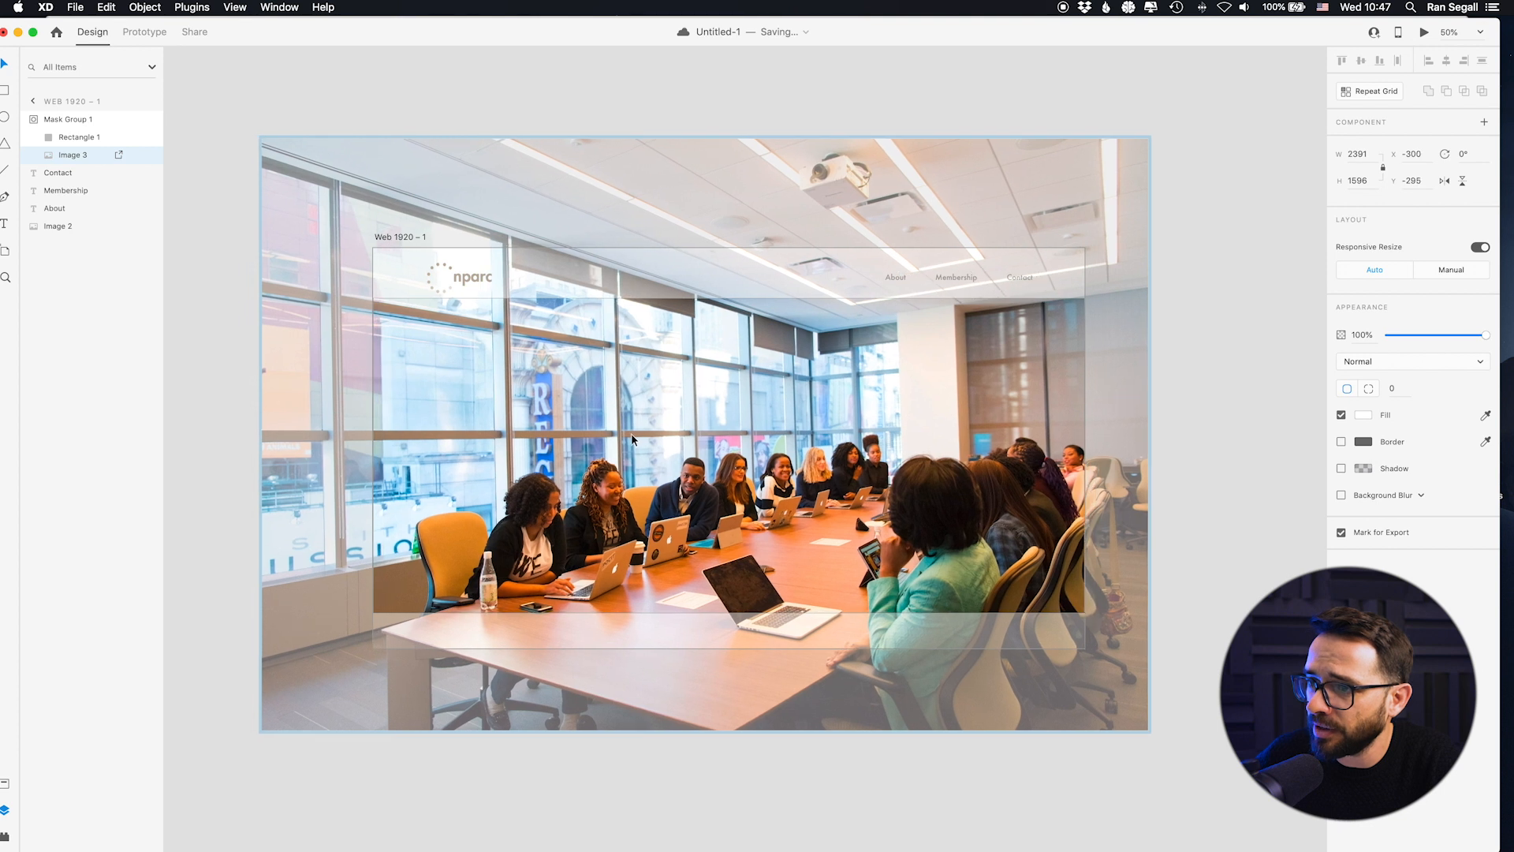
{"action": "left_click", "coordinate": [214, 436]}
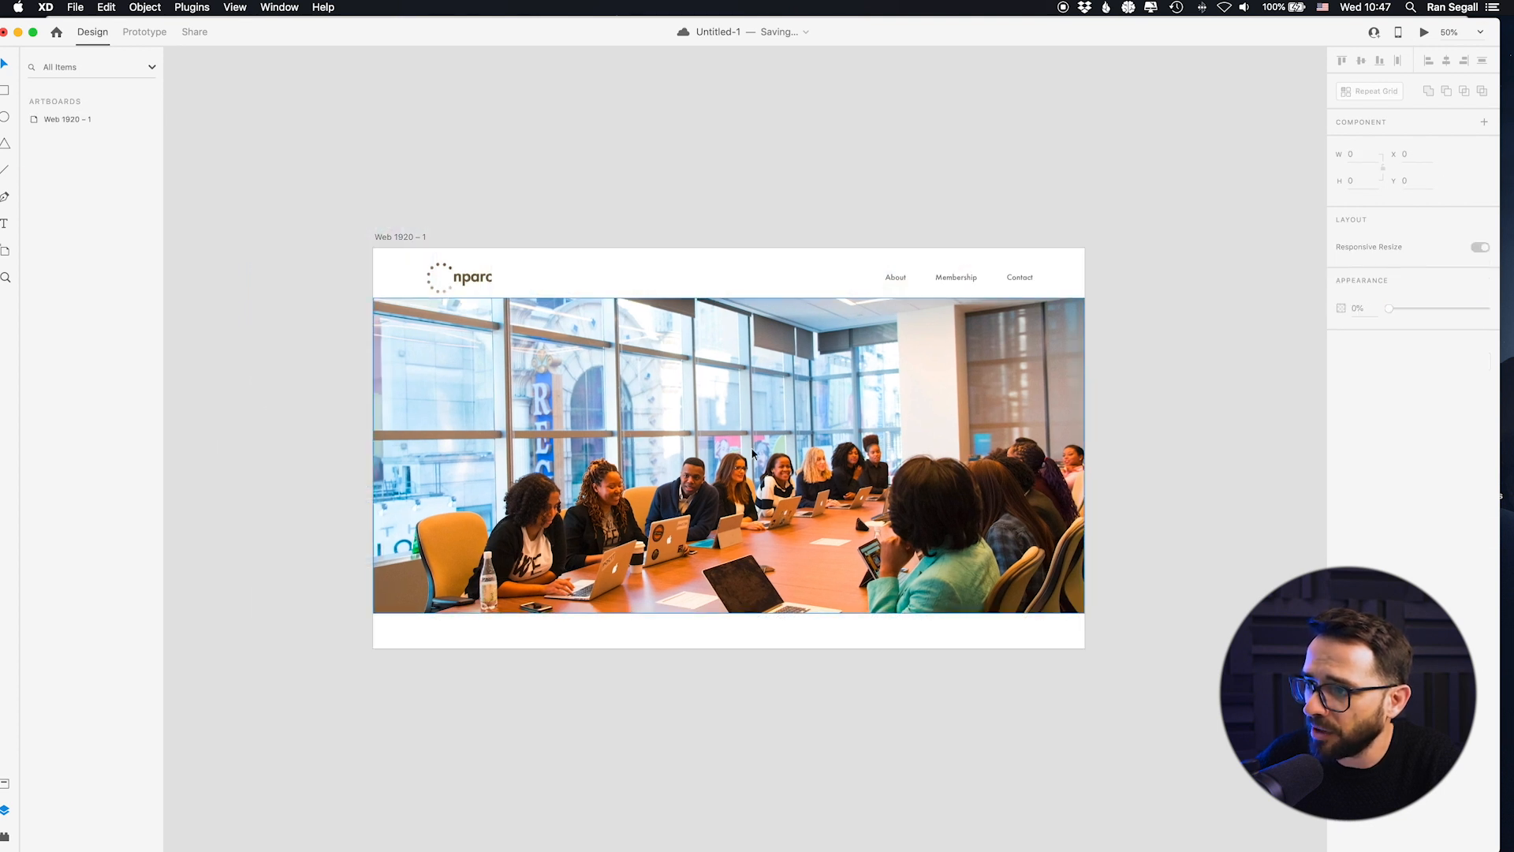
{"action": "double_click", "coordinate": [666, 413]}
{"action": "mouse_move", "coordinate": [666, 413]}
{"action": "left_mouse_down"}
{"action": "mouse_move", "coordinate": [718, 421]}
{"action": "mouse_move", "coordinate": [666, 414]}
{"action": "left_mouse_up"}
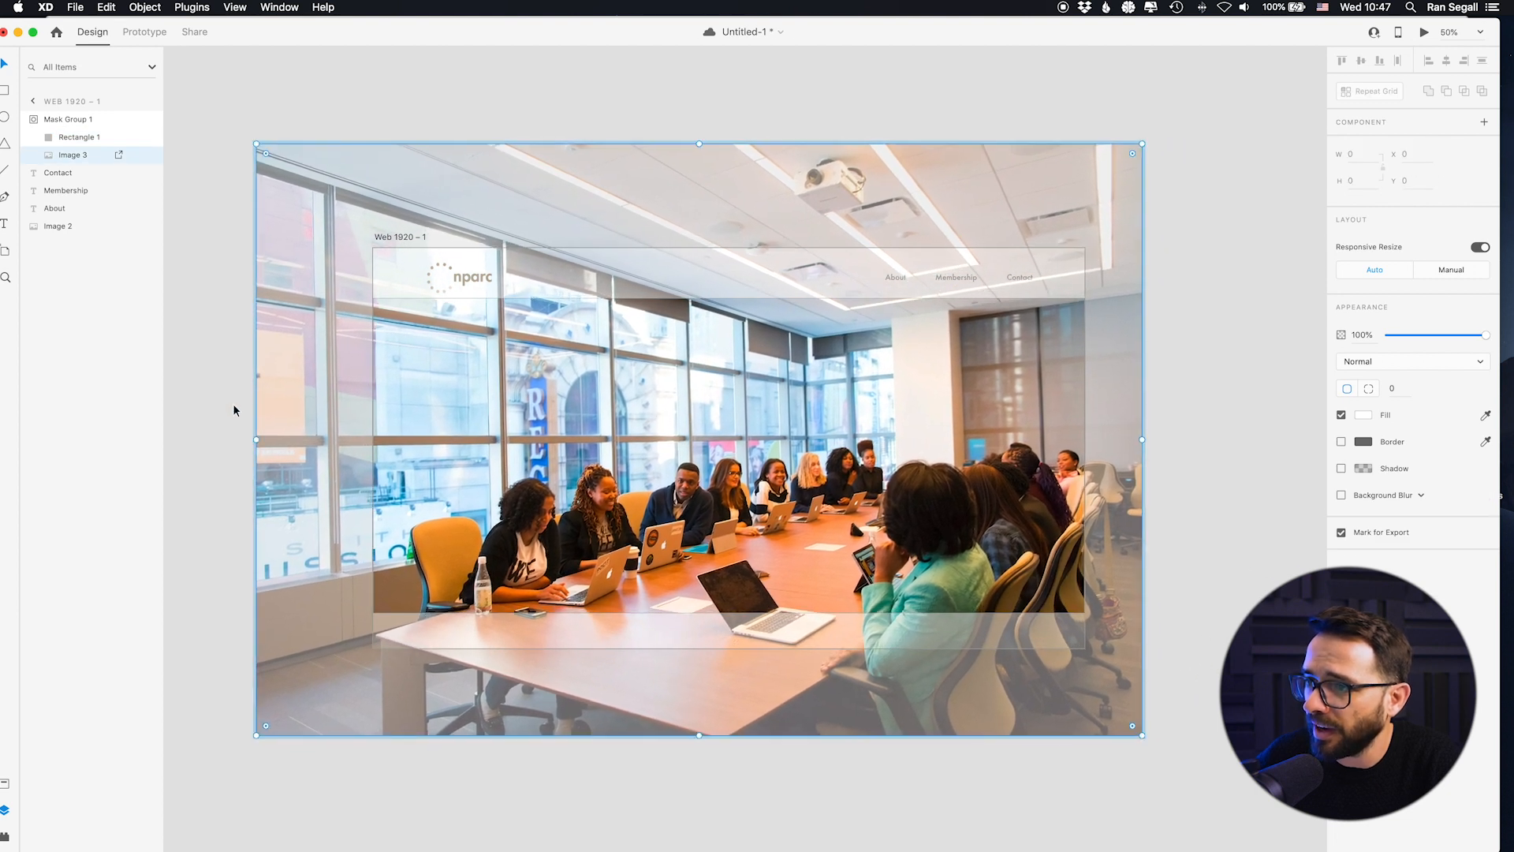
{"action": "left_click", "coordinate": [233, 404]}
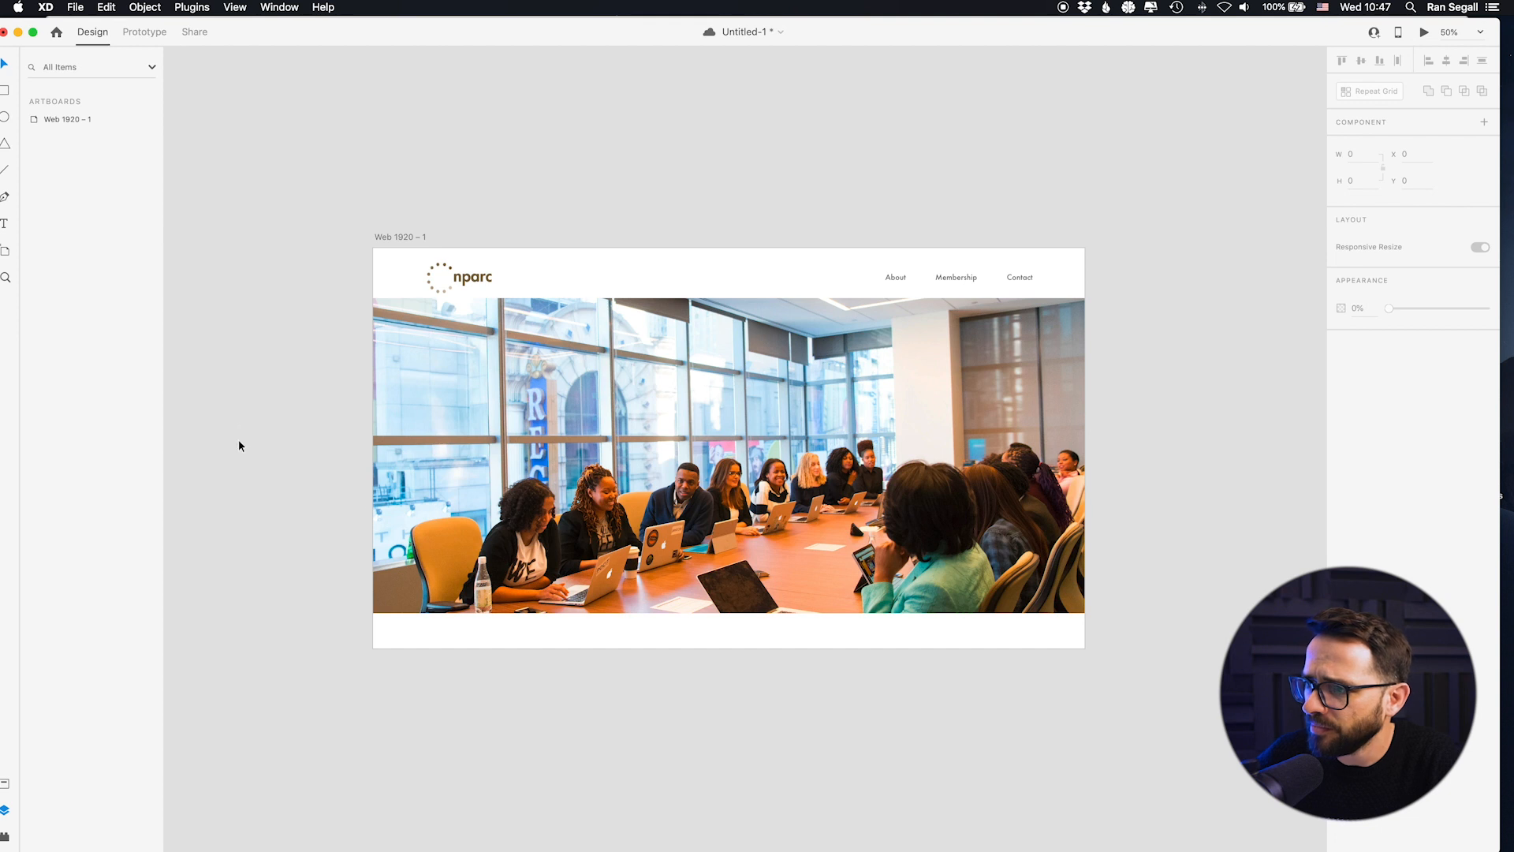
Step: Move the nparc logo slightly higher in the header
{"action": "key", "text": "super+equal"}
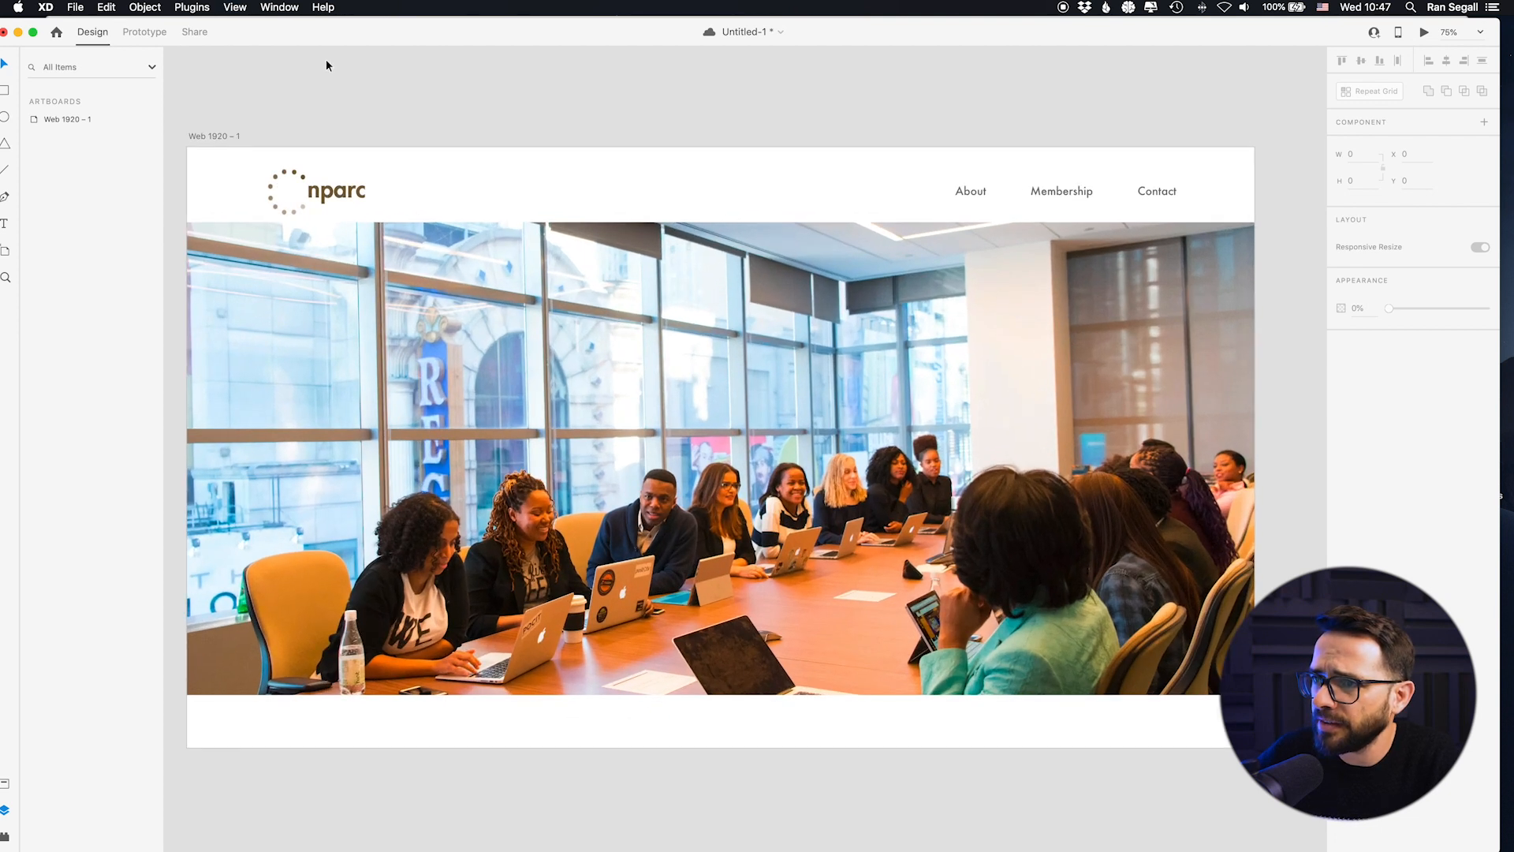
{"action": "left_click_drag", "start_coordinate": [308, 175], "coordinate": [308, 167]}
{"action": "left_click", "coordinate": [406, 187]}
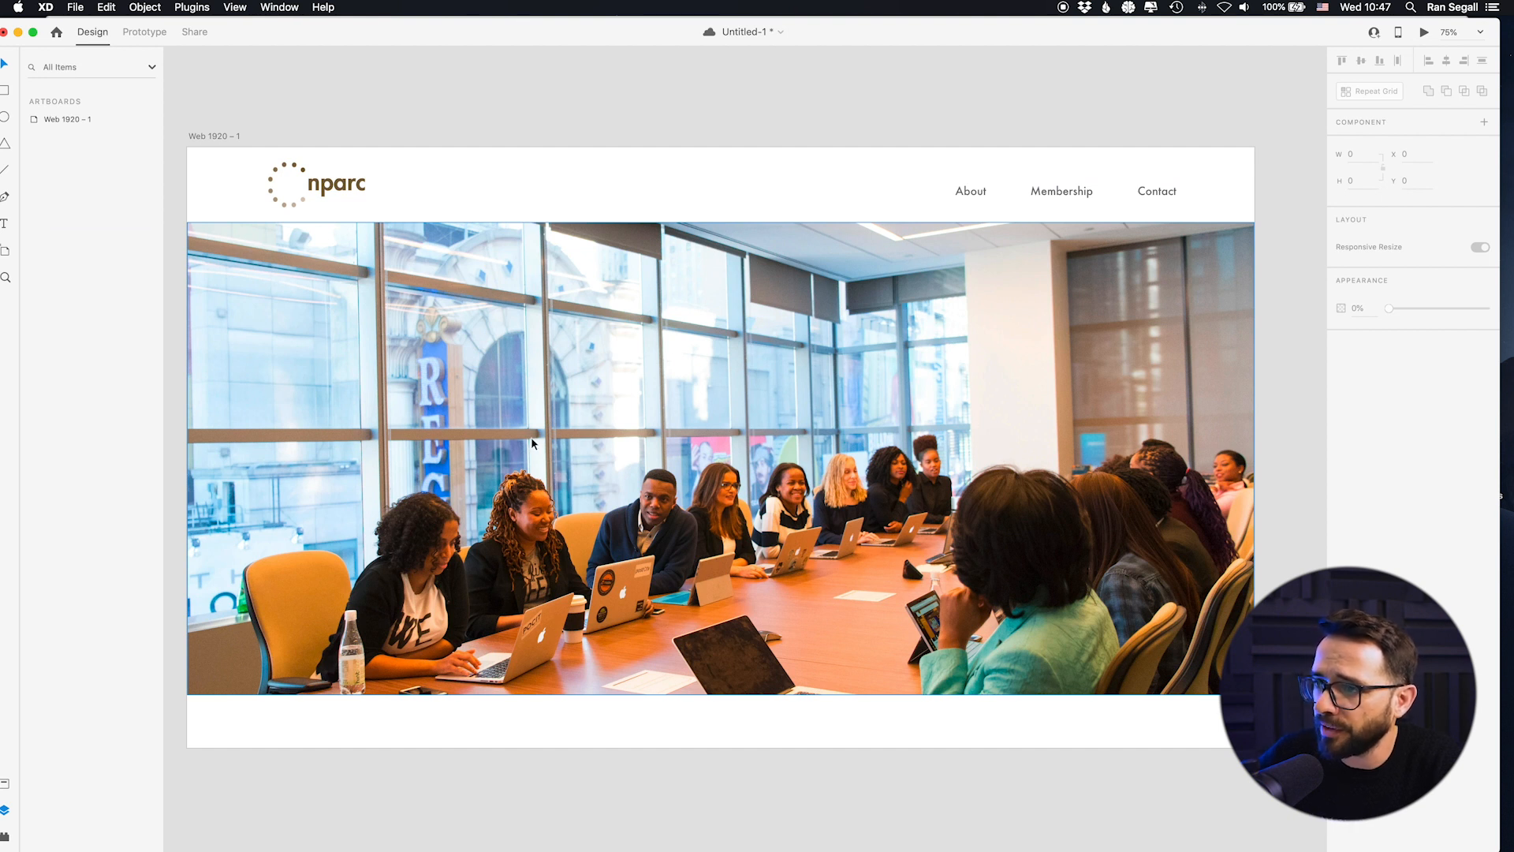
Step: Switch to Chrome and close the Unsplash tabs, leaving only the NPARC website's home page open
{"action": "key", "text": "super+Tab"}
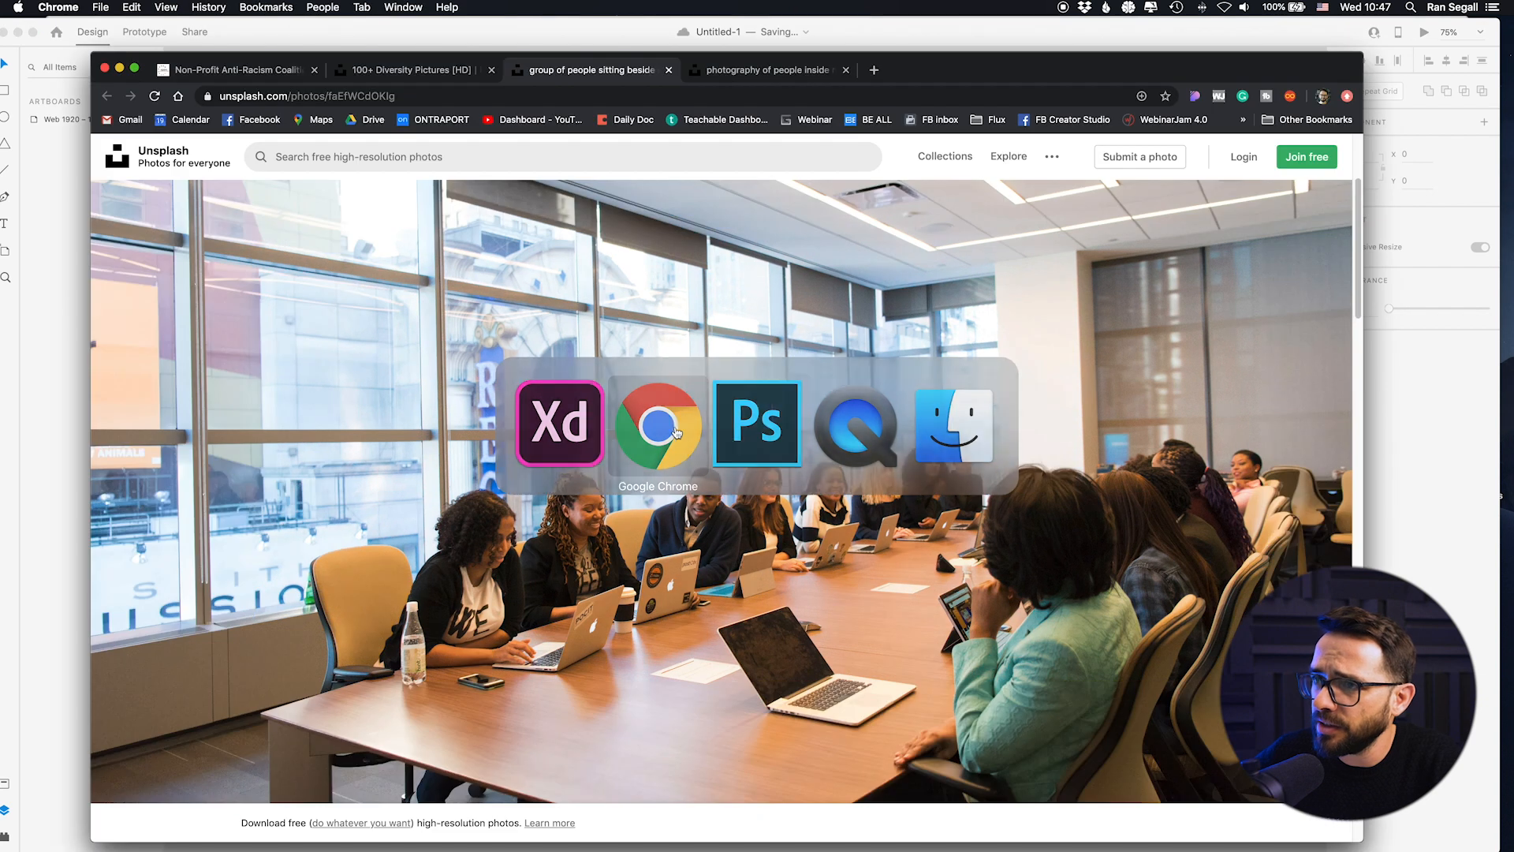
{"action": "key", "text": "super+w"}
{"action": "key", "text": "super+w"}
{"action": "key", "text": "super+w"}
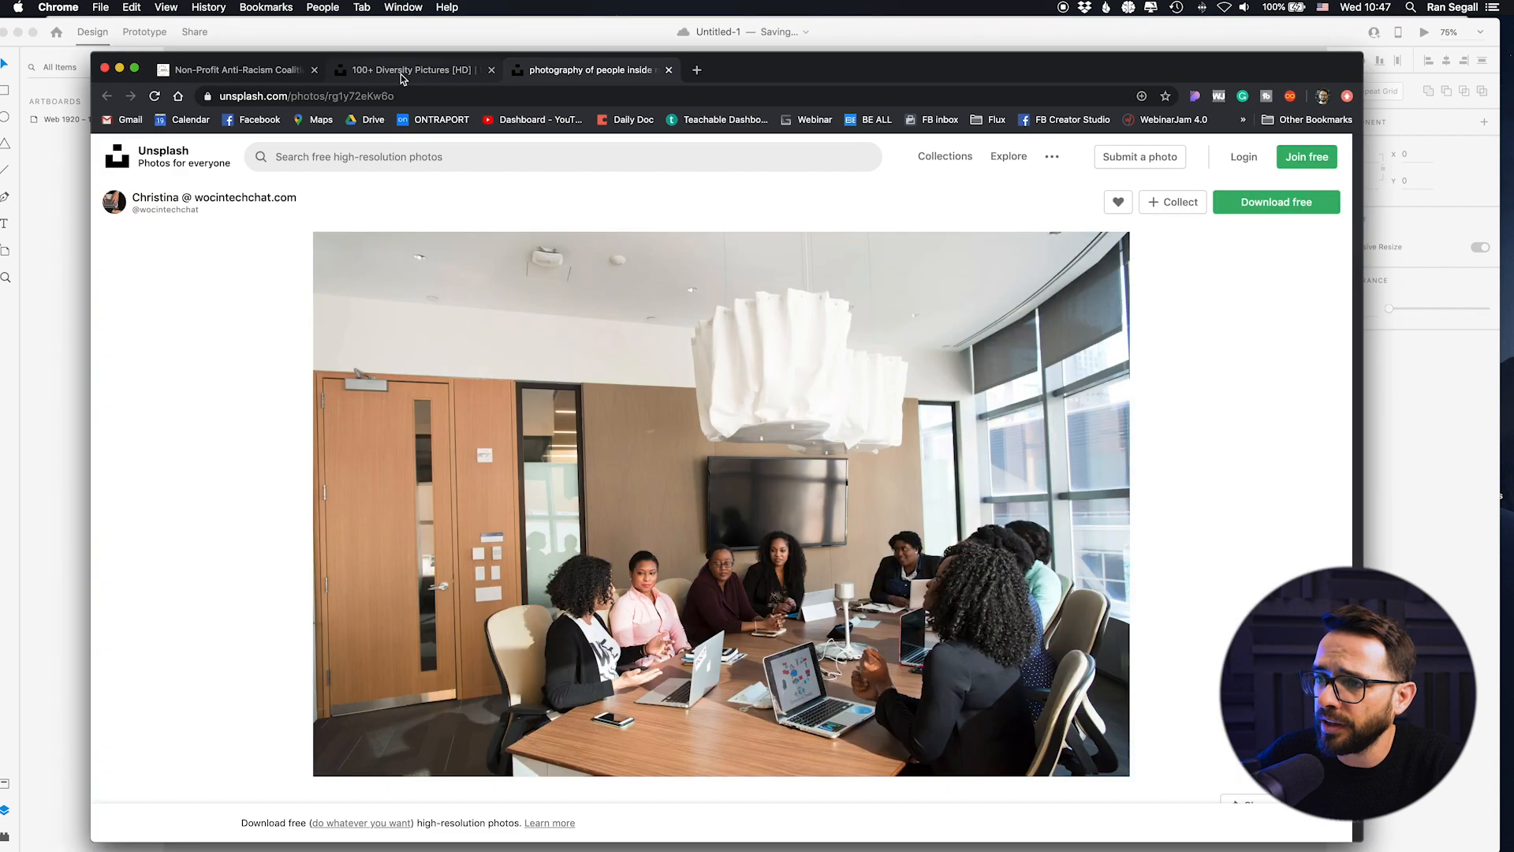
{"action": "scroll", "coordinate": [468, 660], "scroll_direction": "down", "scroll_amount": 1}
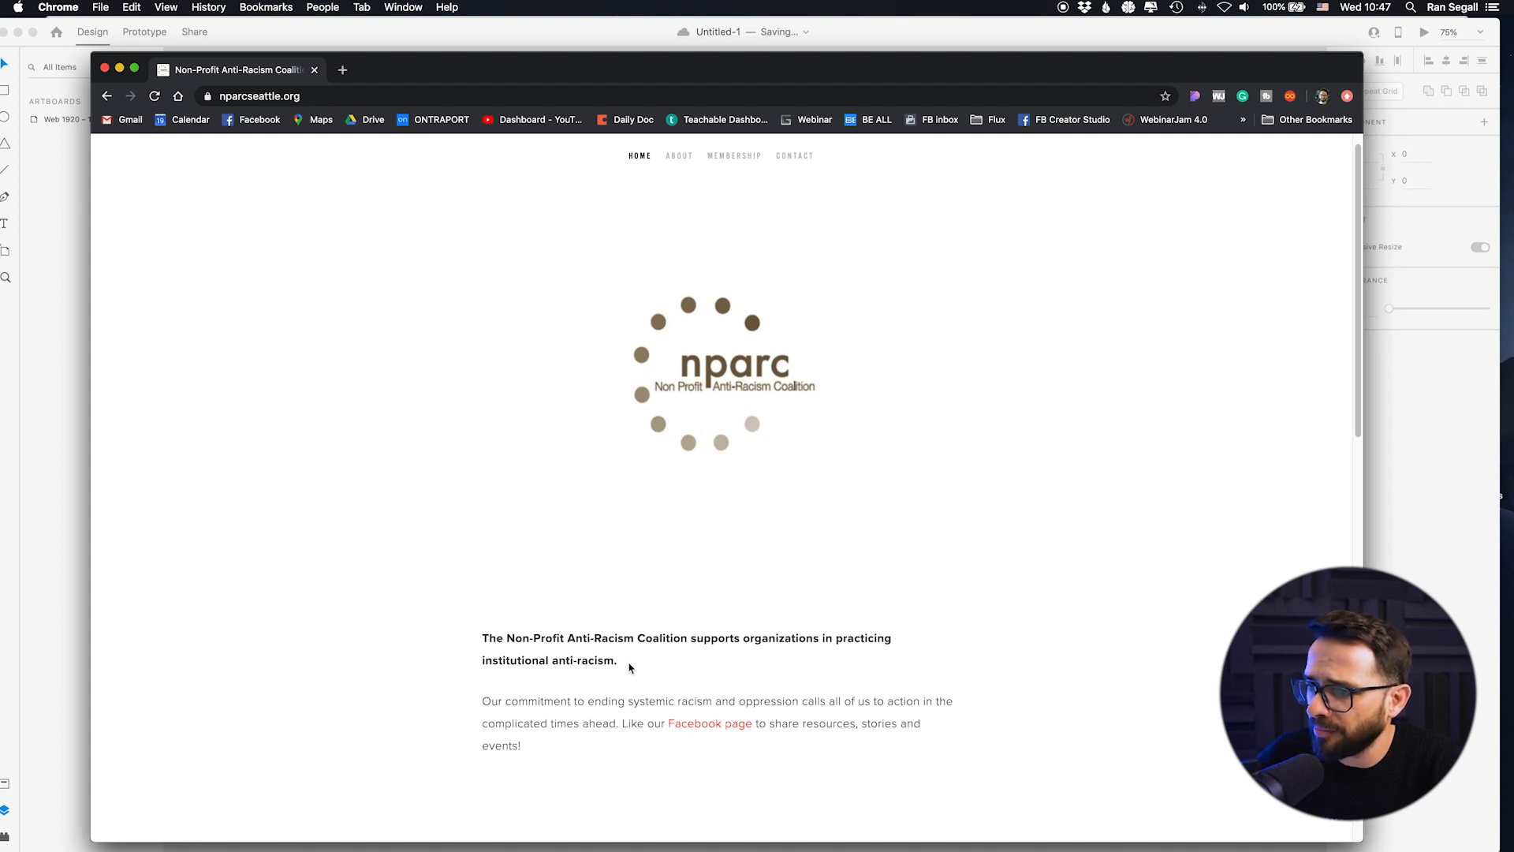
Step: Examine the bold mission statement on the NPARC home page and compare it with the hero section in Adobe XD
{"action": "left_click_drag", "start_coordinate": [631, 669], "coordinate": [494, 645]}
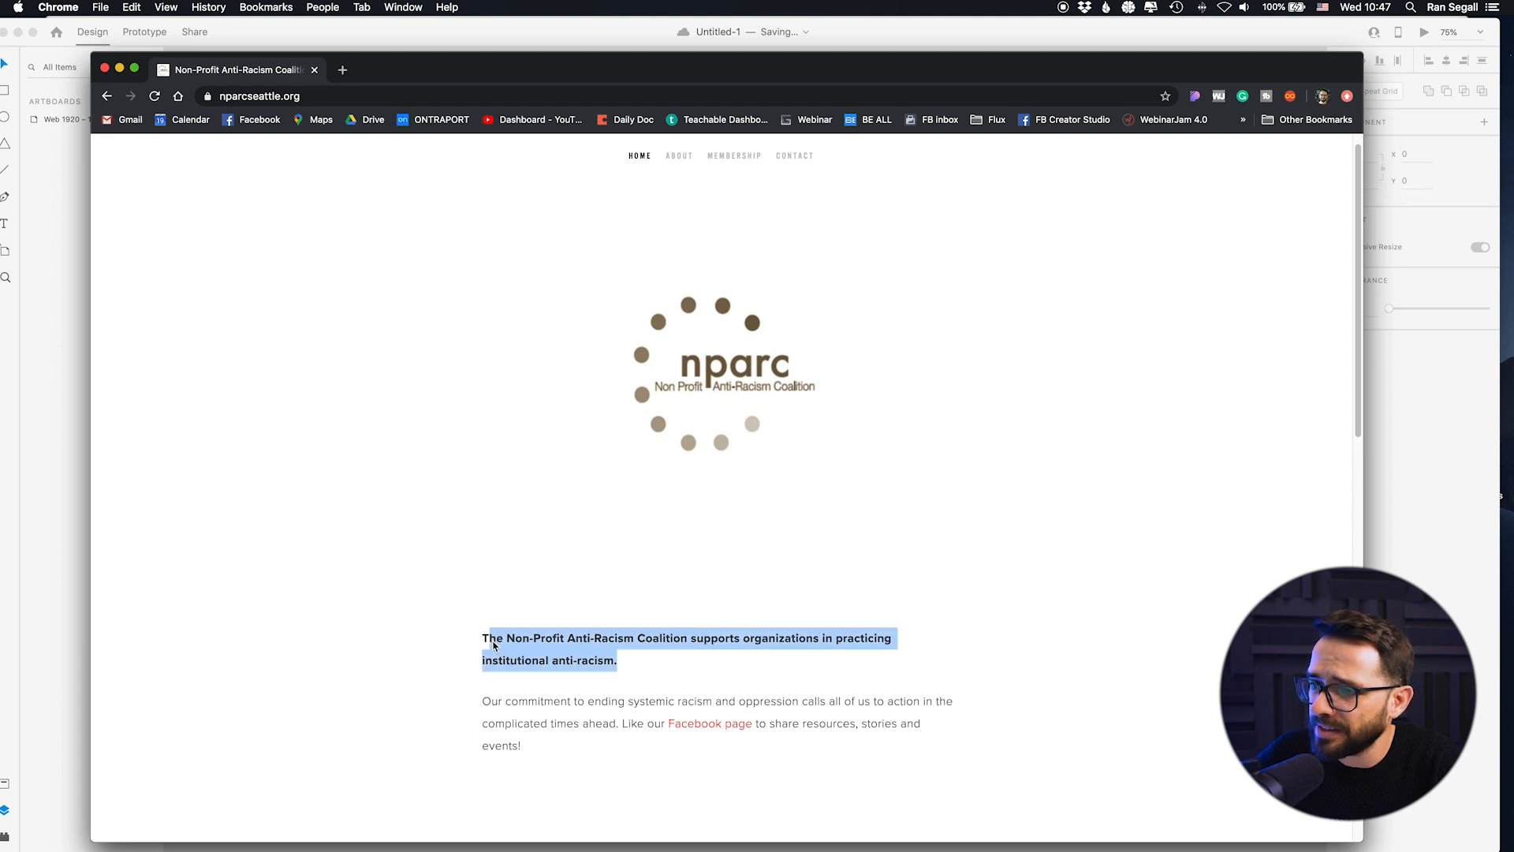
{"action": "left_click", "coordinate": [75, 377]}
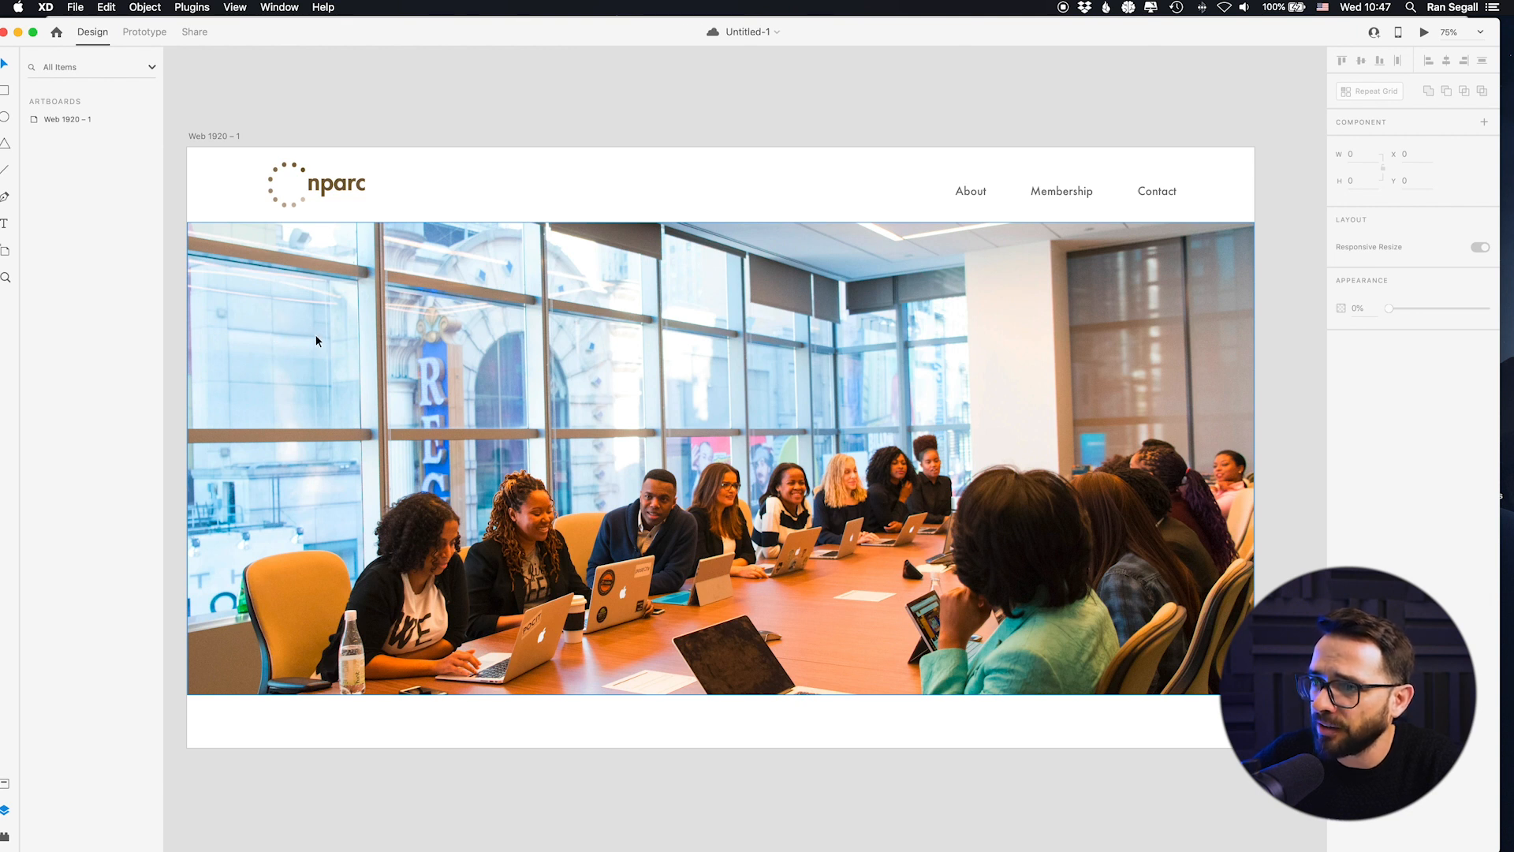
{"action": "key", "text": "super+Tab"}
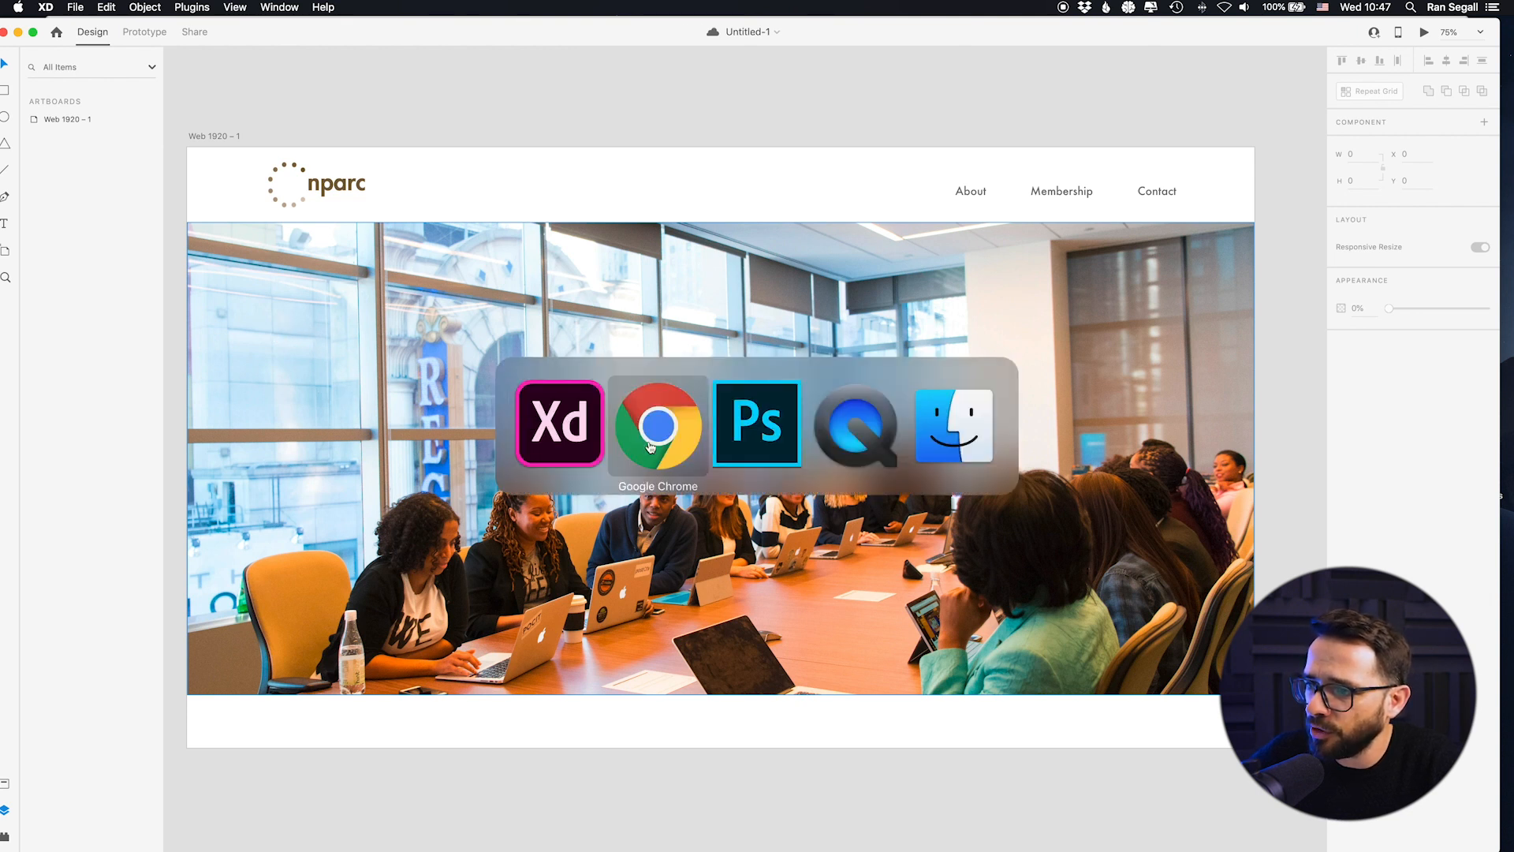
{"action": "left_click", "coordinate": [527, 656]}
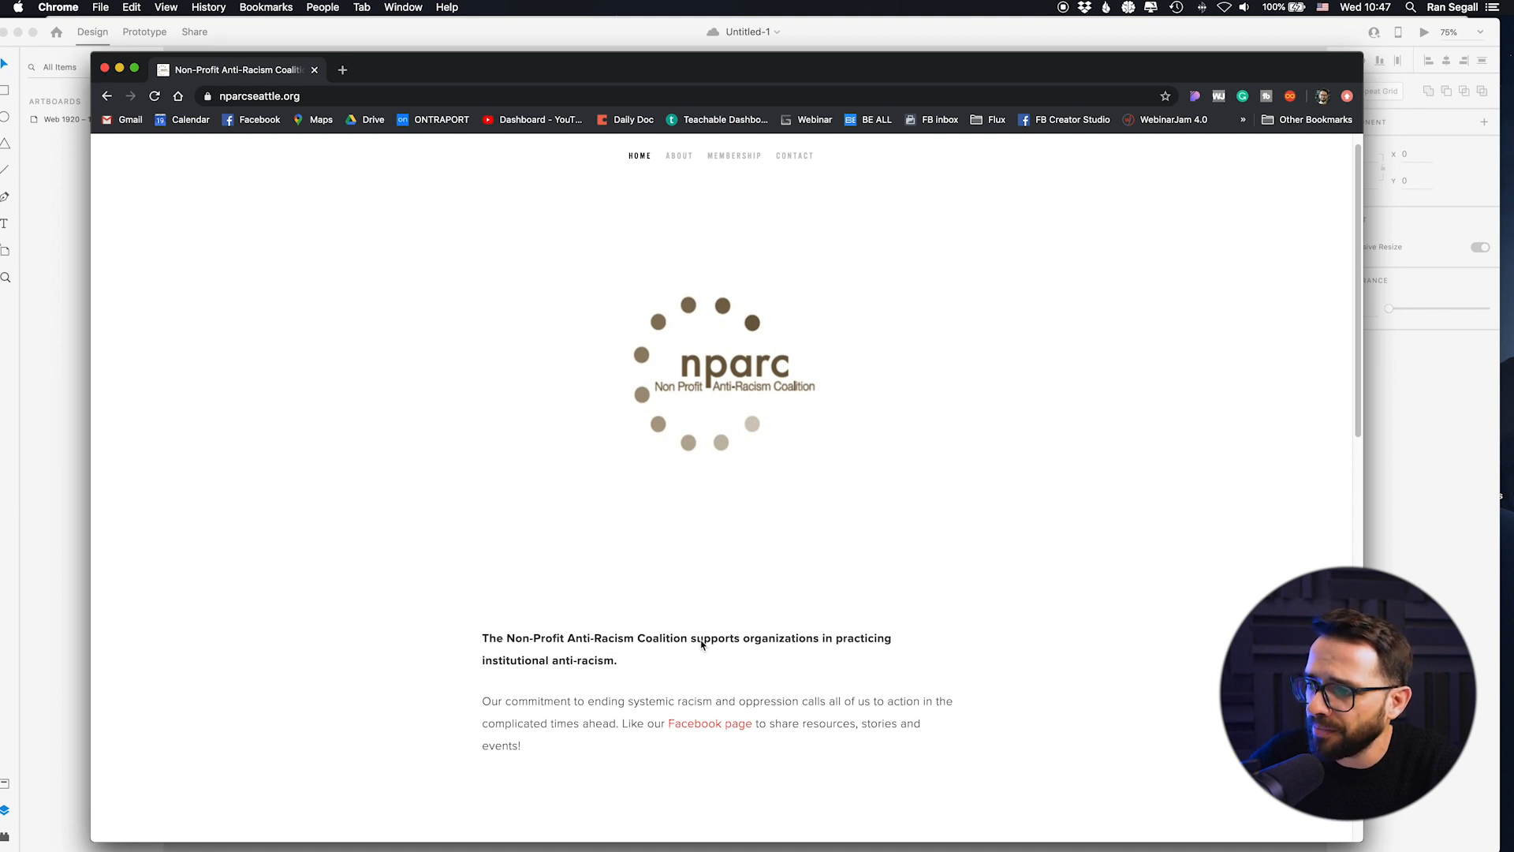
Step: Reread the mission statement on the NPARC page, switch to Adobe XD and add the hero headline "Help your organisation with anti-racism"
{"action": "left_click_drag", "start_coordinate": [693, 643], "coordinate": [781, 643]}
{"action": "left_click_drag", "start_coordinate": [468, 667], "coordinate": [628, 664]}
{"action": "left_click", "coordinate": [628, 664]}
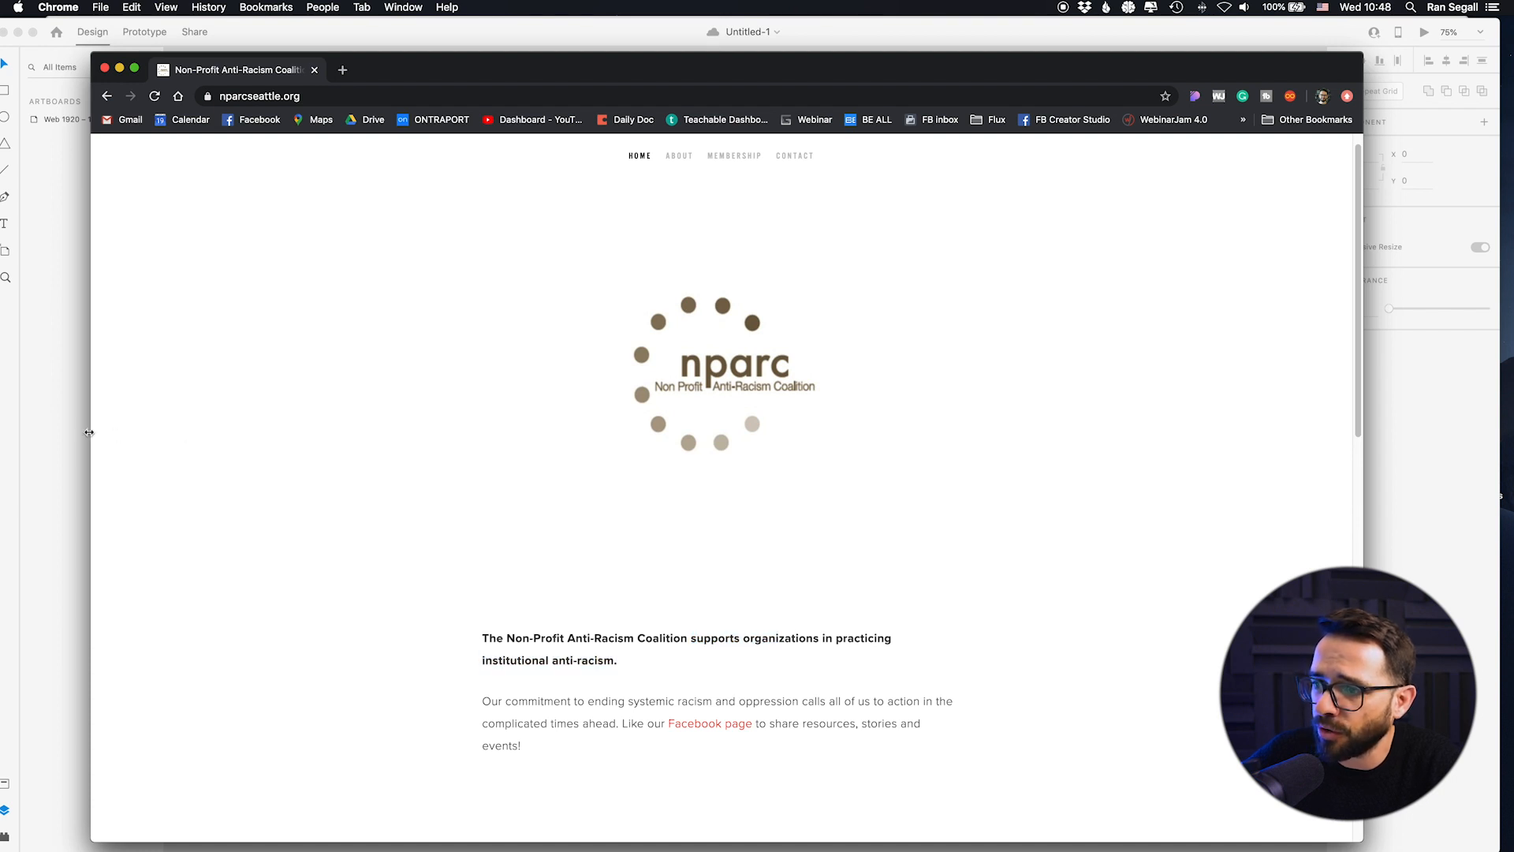
{"action": "left_click", "coordinate": [74, 436]}
{"action": "key", "text": "t"}
{"action": "left_click", "coordinate": [301, 306]}
{"action": "type", "text": "sdfdf"}
{"action": "type", "text": "Get"}
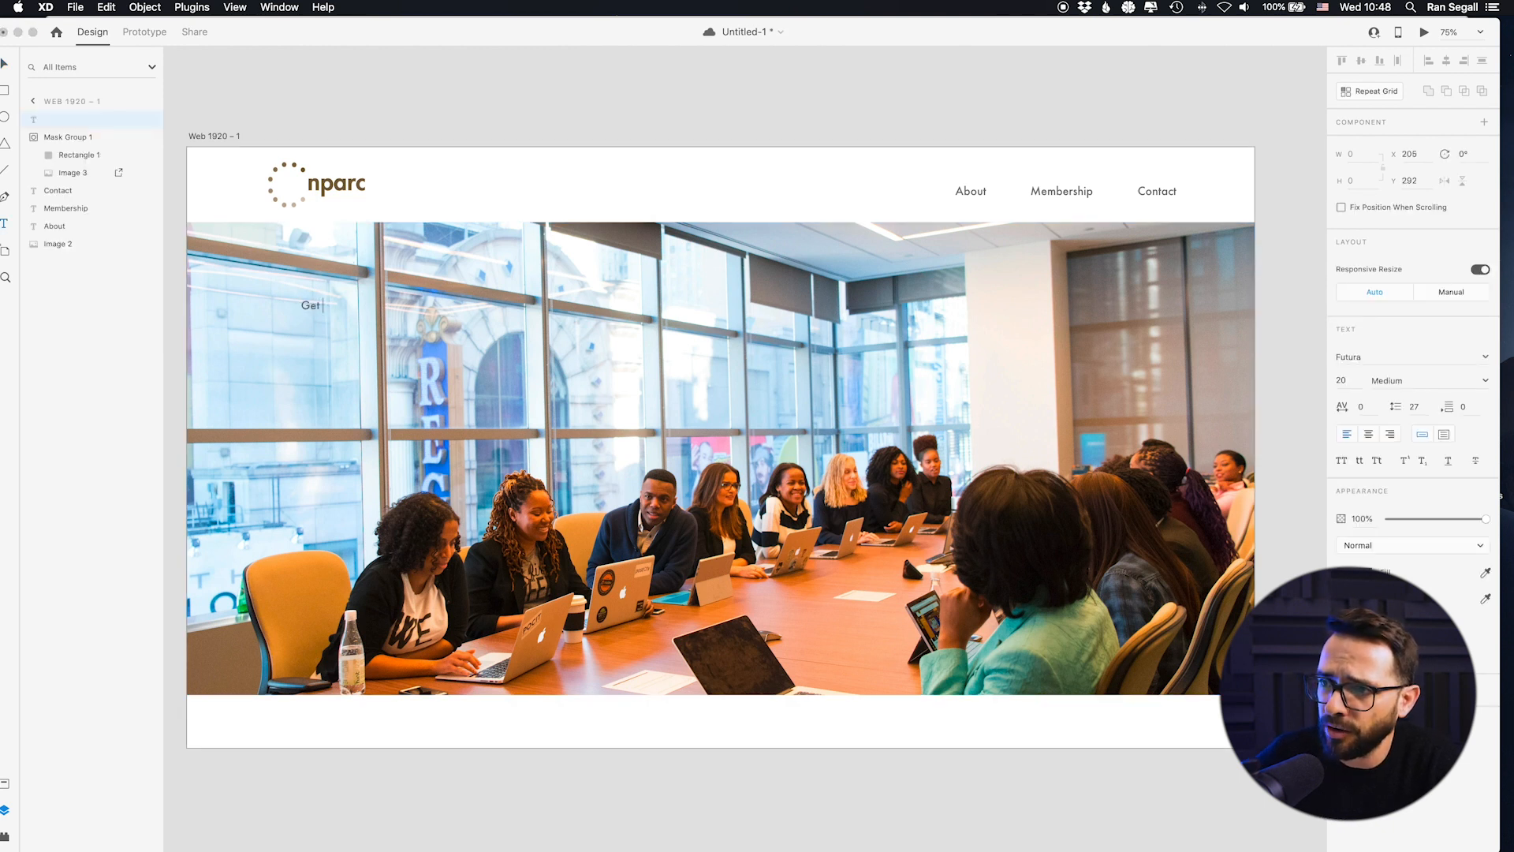
{"action": "type", "text": " ge"}
{"action": "key", "text": "super+a"}
{"action": "type", "text": "He"}
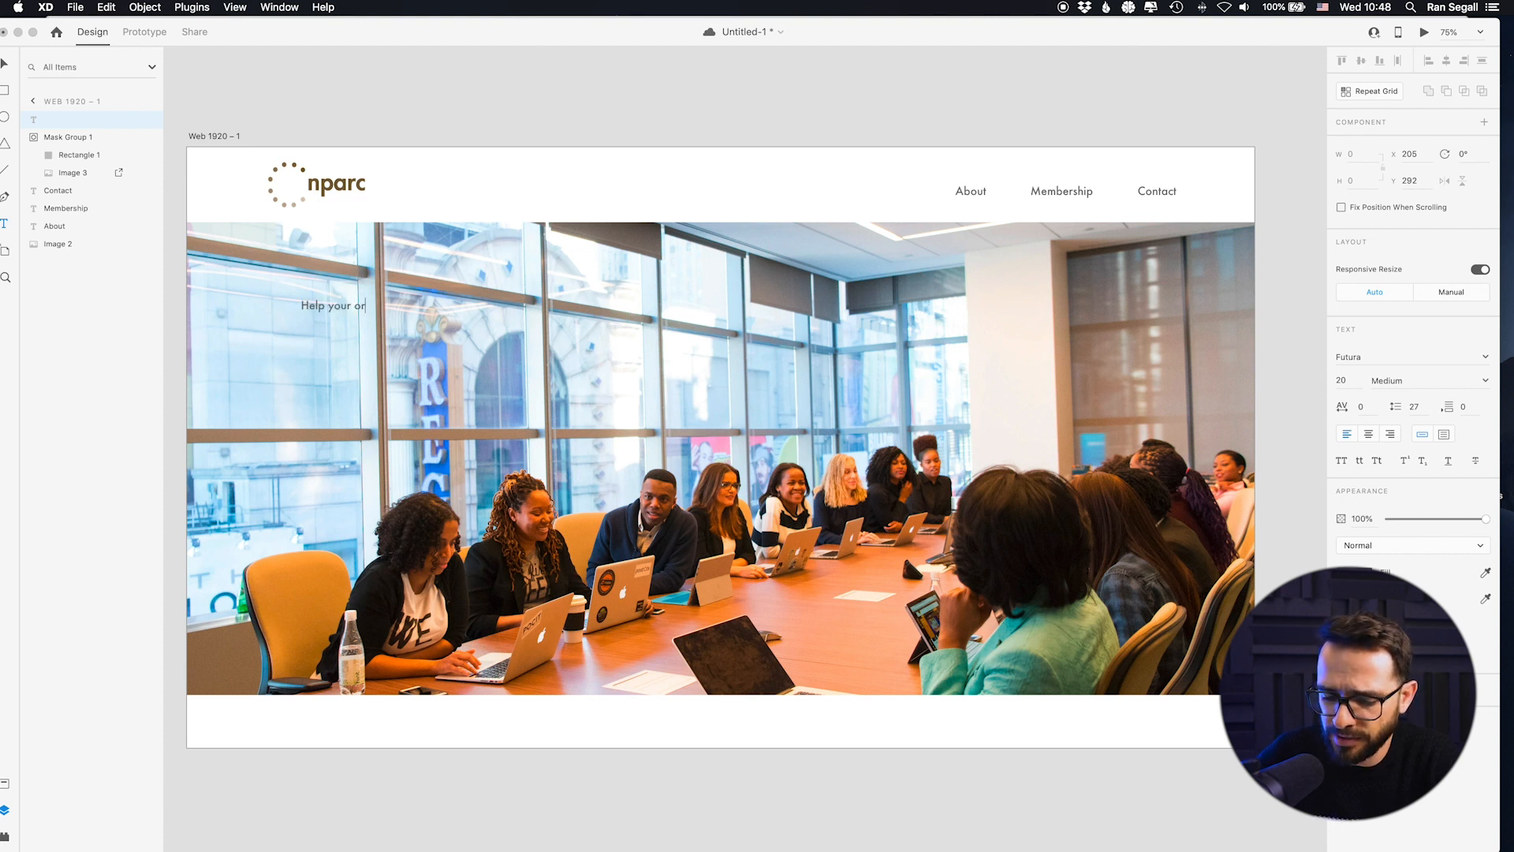
{"action": "type", "text": "lp your organisation with anti-racism"}
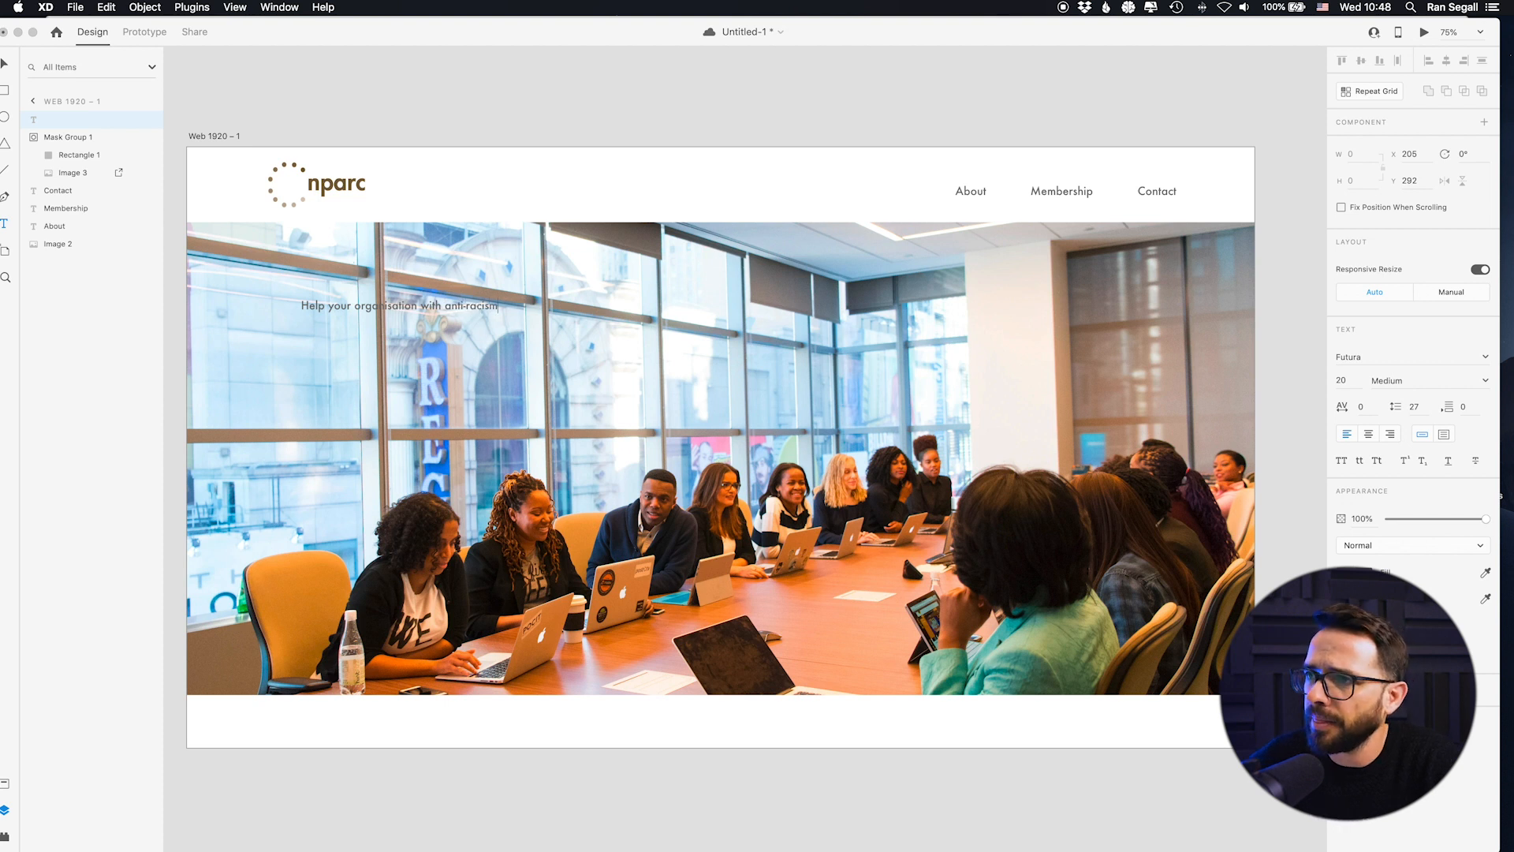
{"action": "key", "text": "Escape"}
{"action": "left_click", "coordinate": [7, 64]}
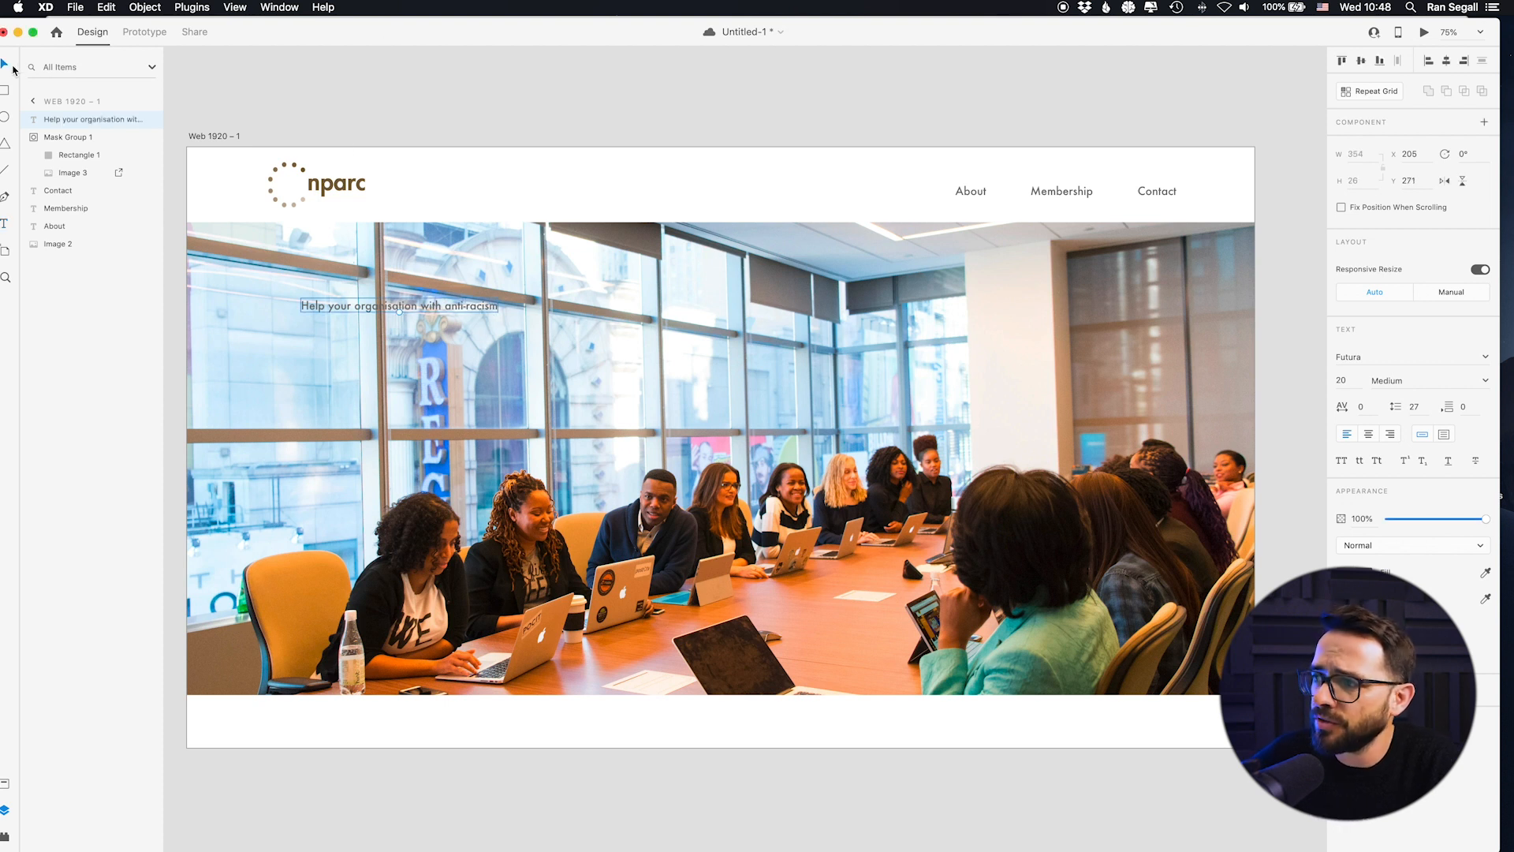
Step: Style the headline in Futura Heavy at size 60 with a near-black fill
{"action": "left_click", "coordinate": [1486, 381]}
{"action": "left_click", "coordinate": [1390, 479]}
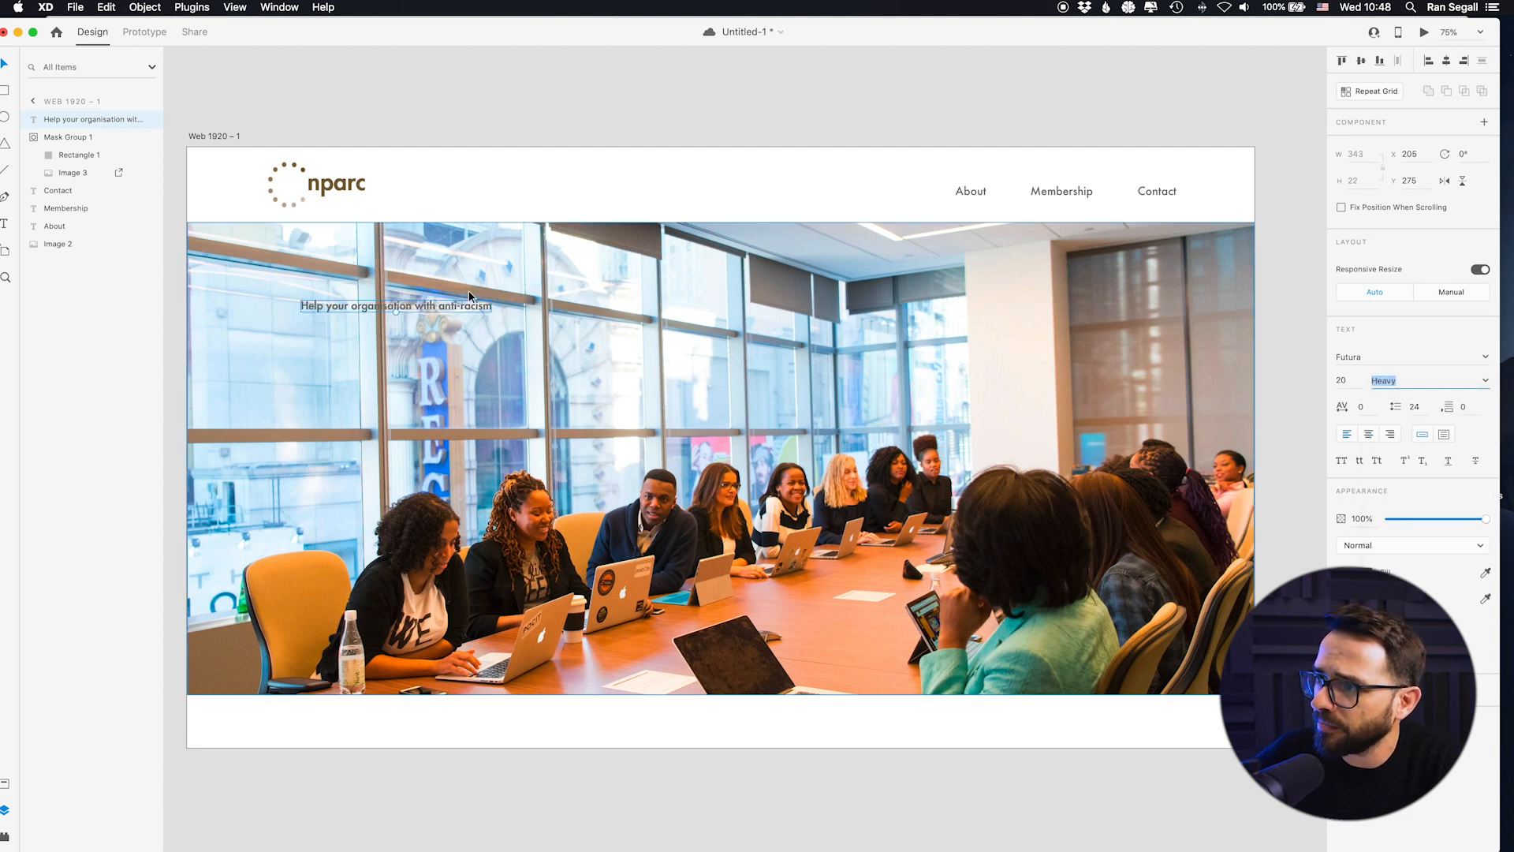
{"action": "left_click", "coordinate": [1347, 382]}
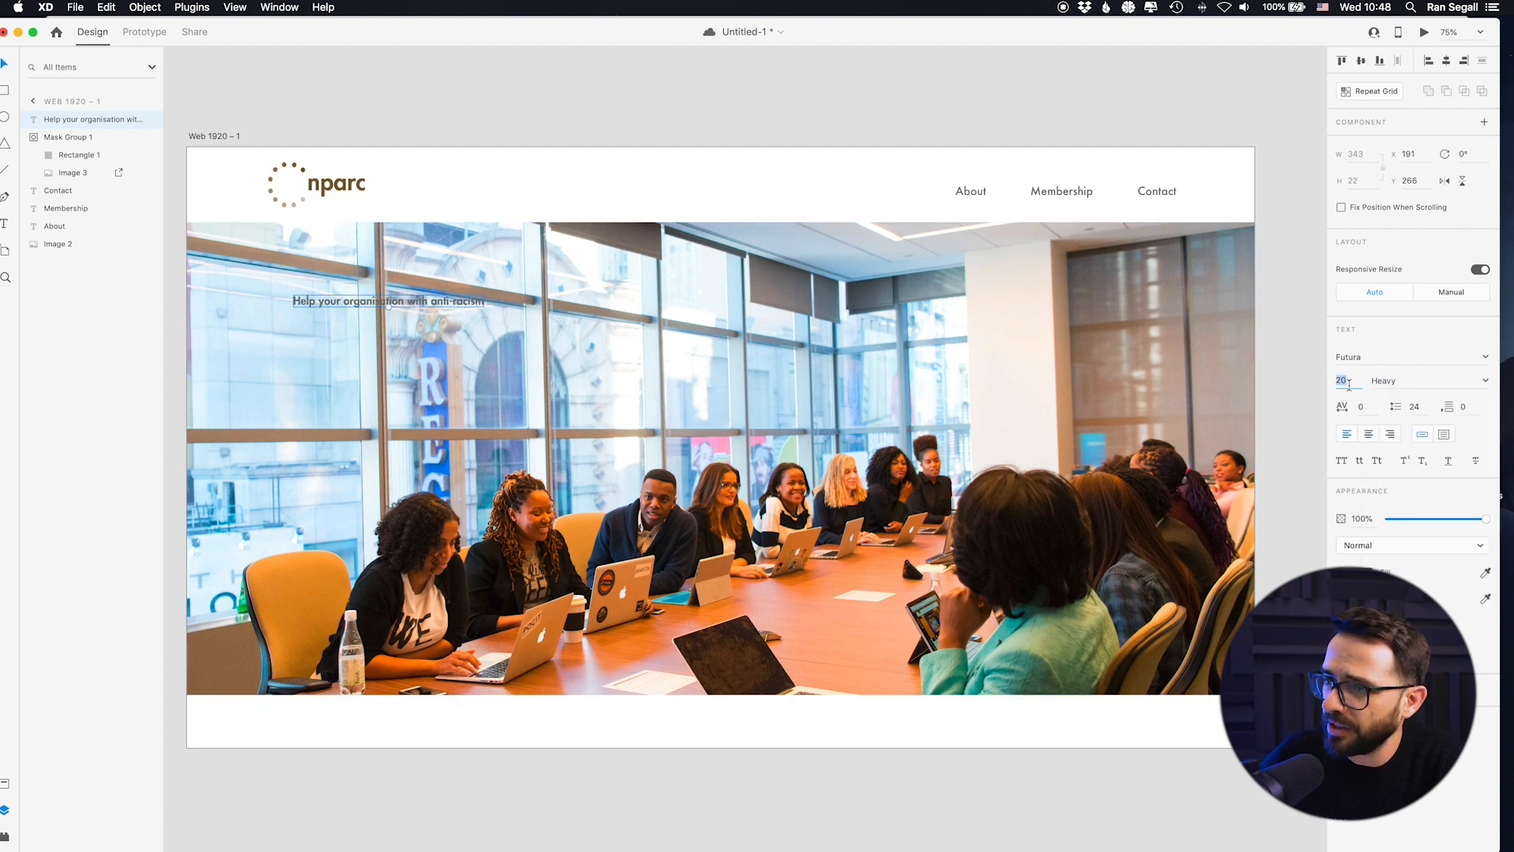
{"action": "type", "text": "60"}
{"action": "key", "text": "Return"}
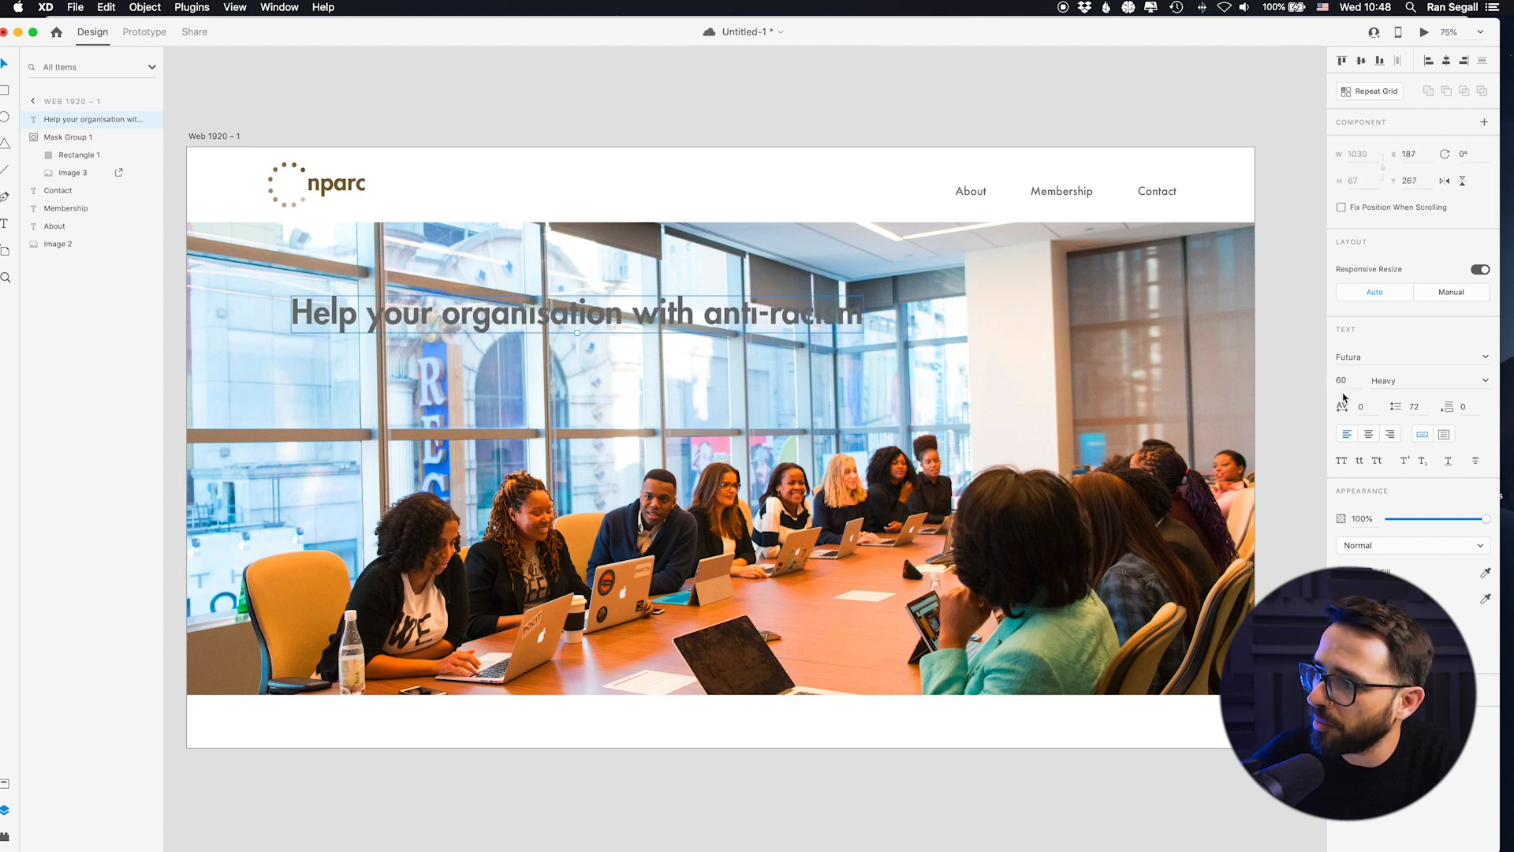
{"action": "left_click", "coordinate": [1363, 573]}
{"action": "left_click_drag", "start_coordinate": [1212, 582], "coordinate": [1165, 589]}
{"action": "left_click", "coordinate": [754, 127]}
Step: Convert the headline to area text wrapping onto two lines and align it beneath the logo at about X 150, Y 259
{"action": "left_click_drag", "start_coordinate": [815, 324], "coordinate": [627, 313]}
{"action": "left_click", "coordinate": [1445, 434]}
{"action": "mouse_move", "coordinate": [446, 333]}
{"action": "left_mouse_down"}
{"action": "mouse_move", "coordinate": [446, 391]}
{"action": "mouse_move", "coordinate": [464, 338]}
{"action": "left_mouse_up"}
{"action": "left_click_drag", "start_coordinate": [628, 360], "coordinate": [646, 360]}
{"action": "left_click_drag", "start_coordinate": [505, 332], "coordinate": [460, 315]}
Step: Copy the hero photo, switch to Photoshop and create a new 1920 × 850 px document
{"action": "left_click", "coordinate": [603, 525]}
{"action": "key", "text": "super+Tab"}
{"action": "double_click", "coordinate": [400, 475]}
{"action": "key", "text": "super+c"}
{"action": "key", "text": "super+Tab"}
{"action": "key", "text": "super+Tab"}
{"action": "key", "text": "super+n"}
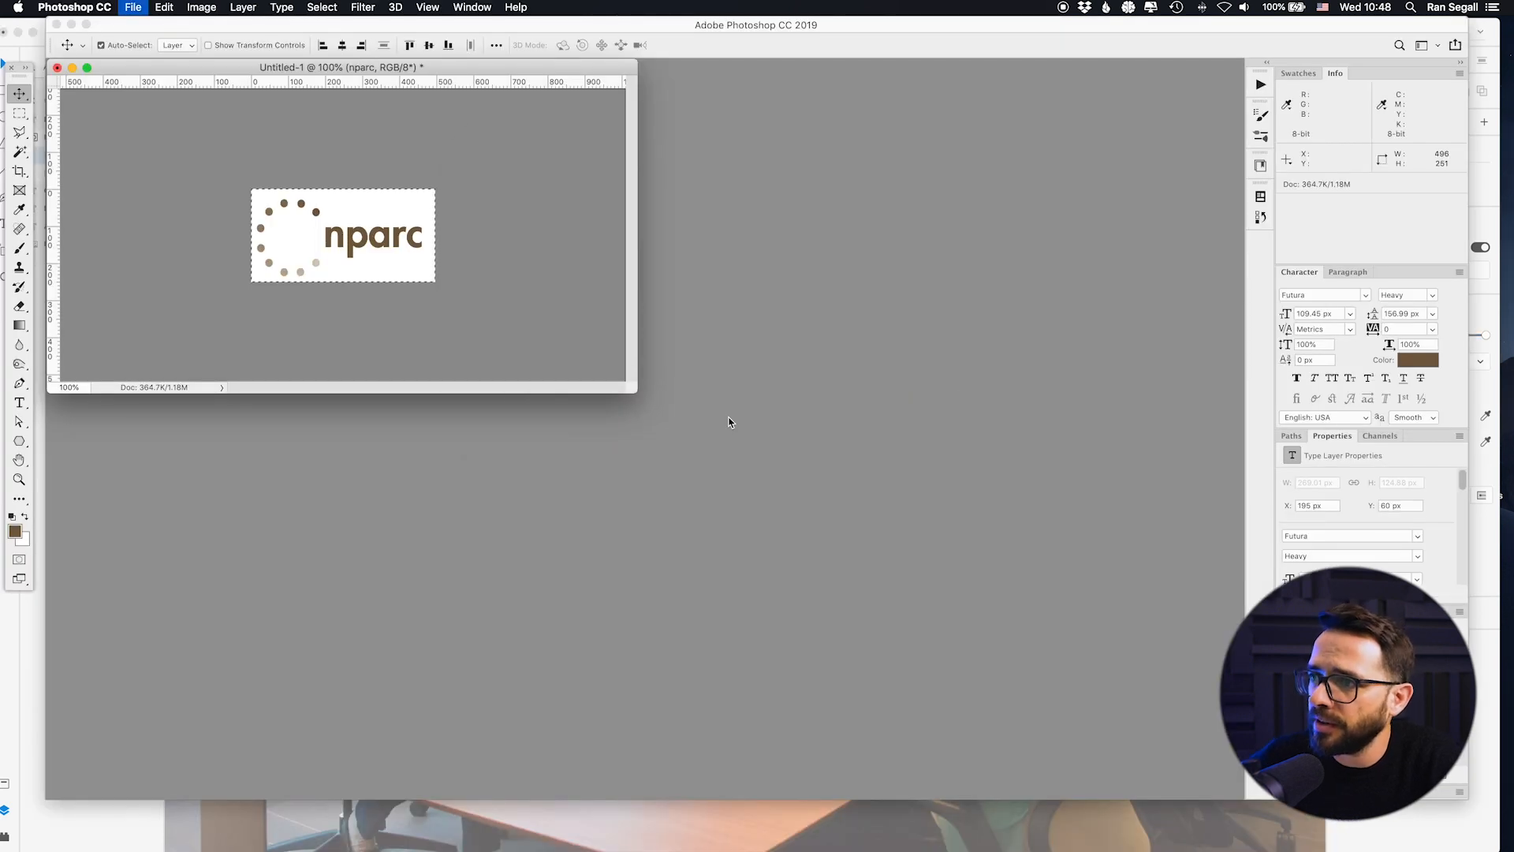
{"action": "key", "text": "Return"}
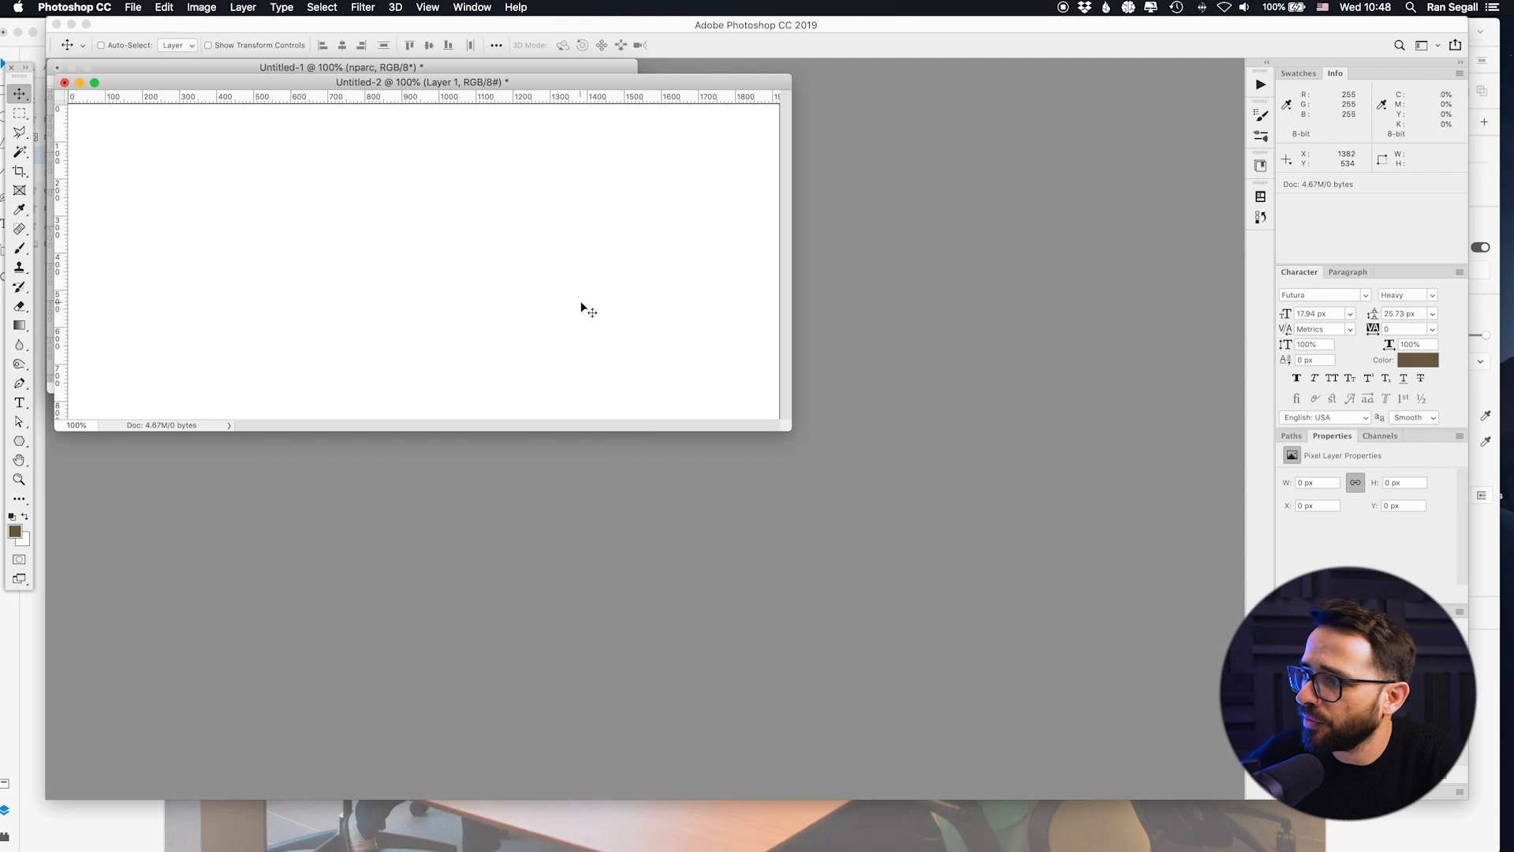
Step: Return to Adobe XD, copy the whole masked hero group and paste it into the new Photoshop document
{"action": "key", "text": "super+Tab"}
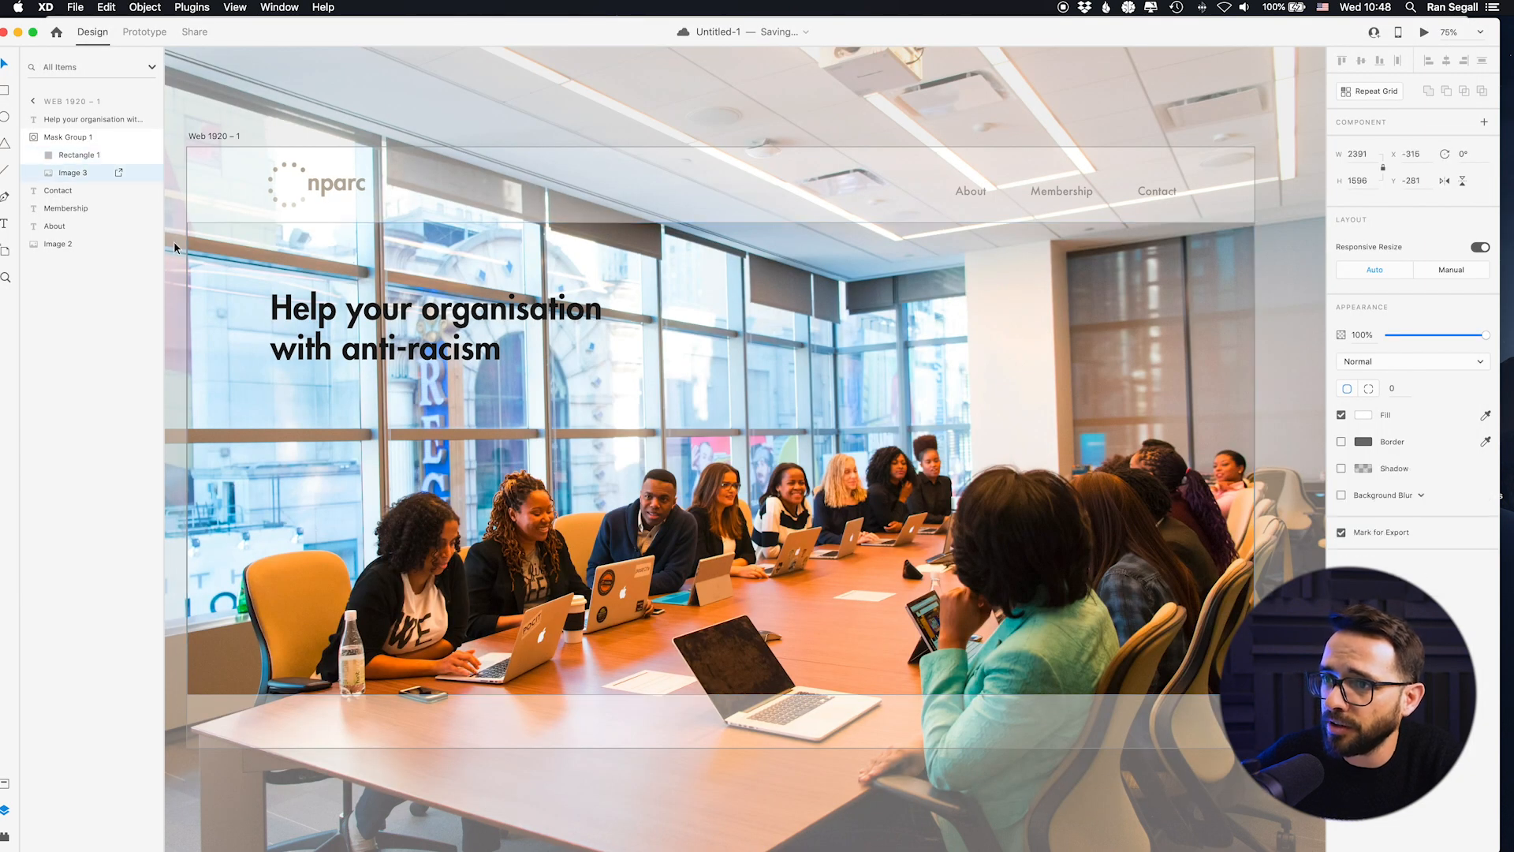
{"action": "left_click", "coordinate": [179, 249]}
{"action": "left_click", "coordinate": [343, 368]}
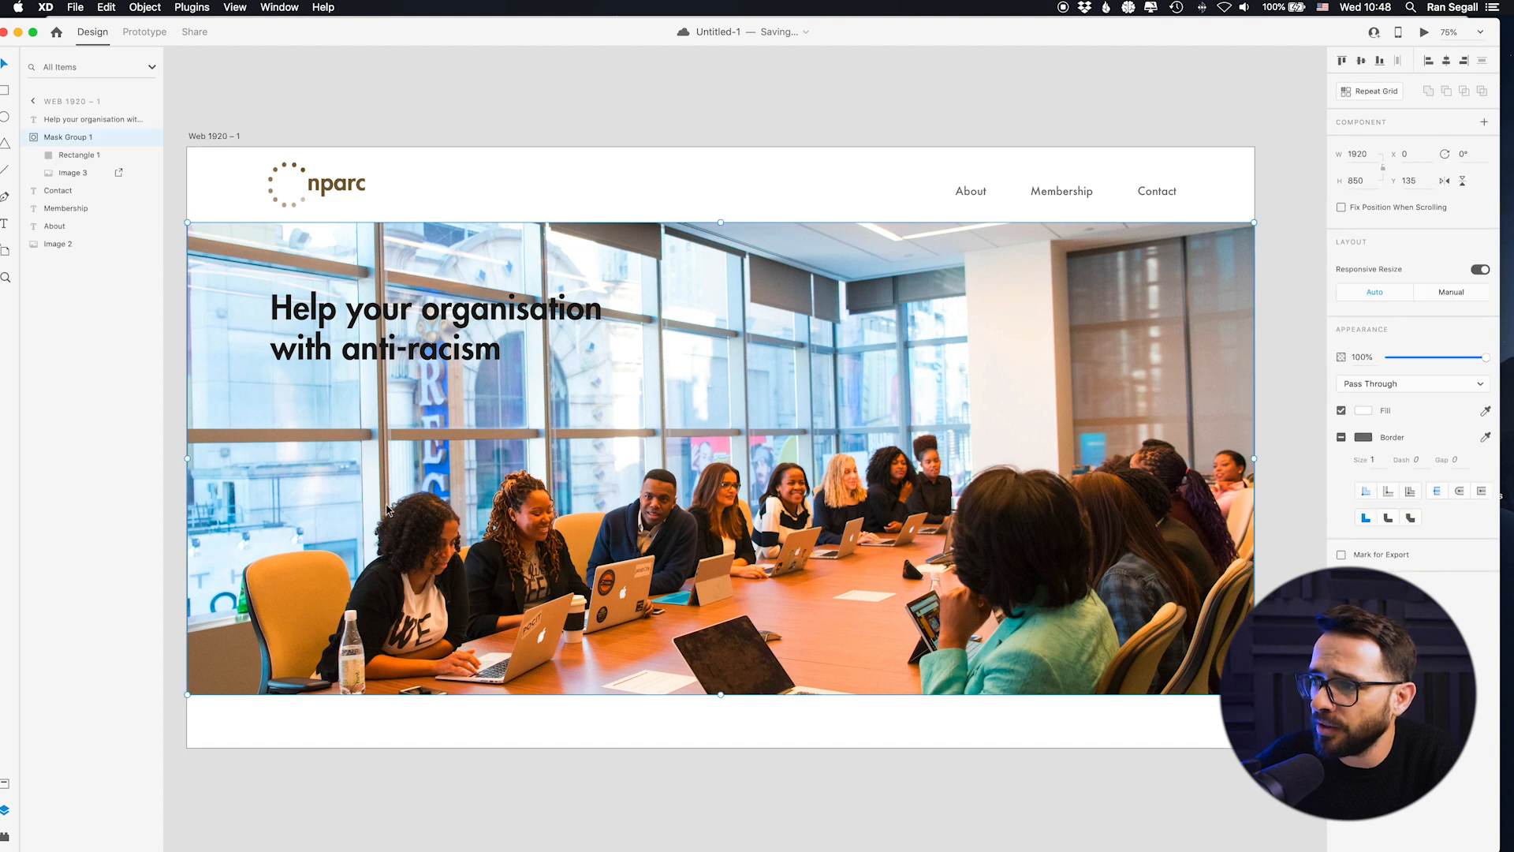
{"action": "key", "text": "super+Tab"}
{"action": "key", "text": "super+v"}
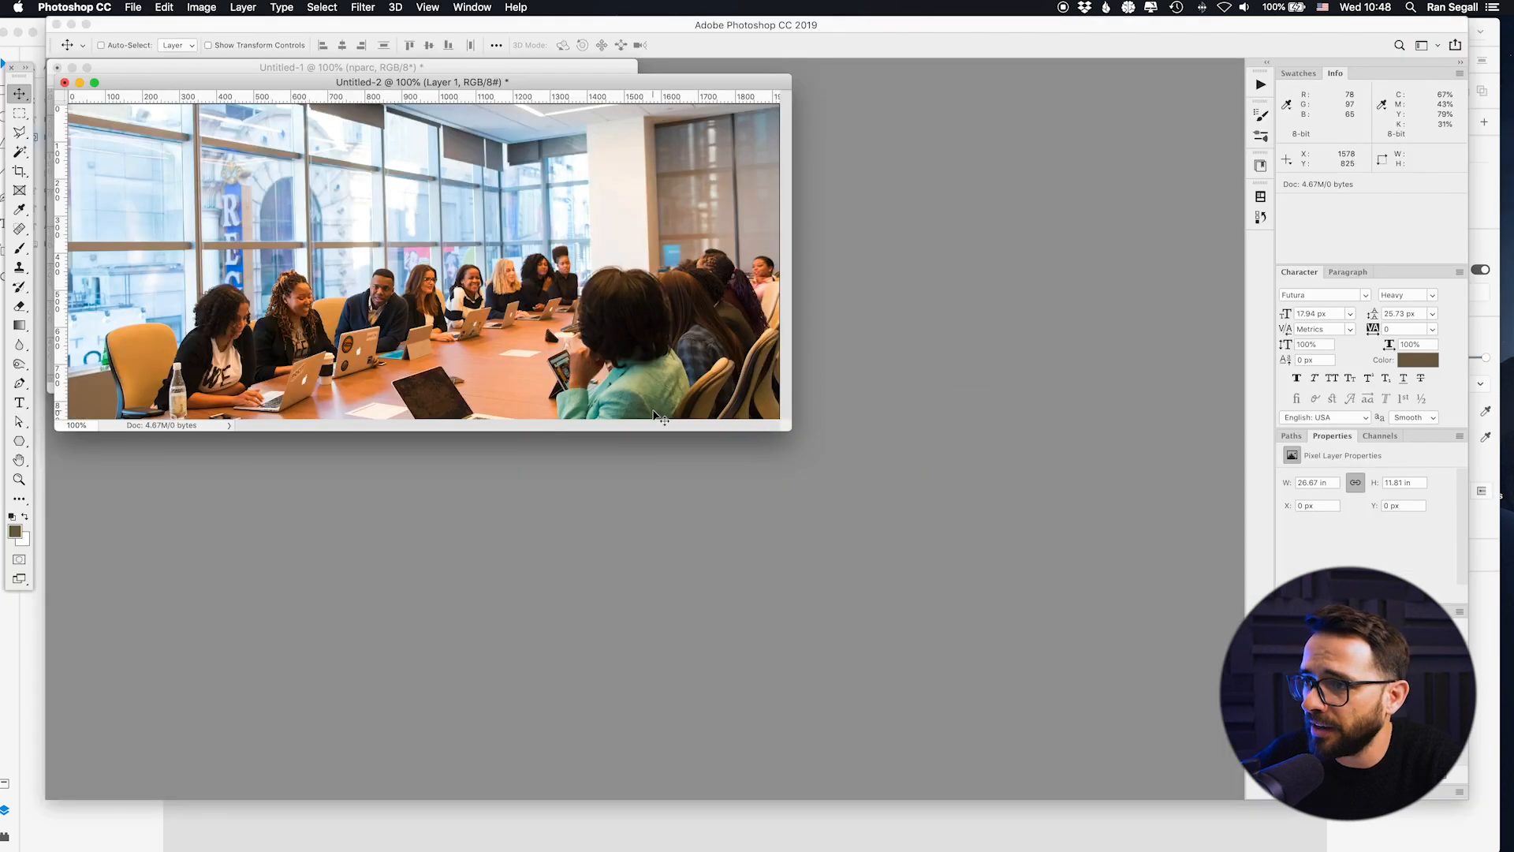
Step: Start a Pen tool path at the photo's left edge and trace over the chair back and the first two women's heads
{"action": "key", "text": "f"}
{"action": "key", "text": "super+plus"}
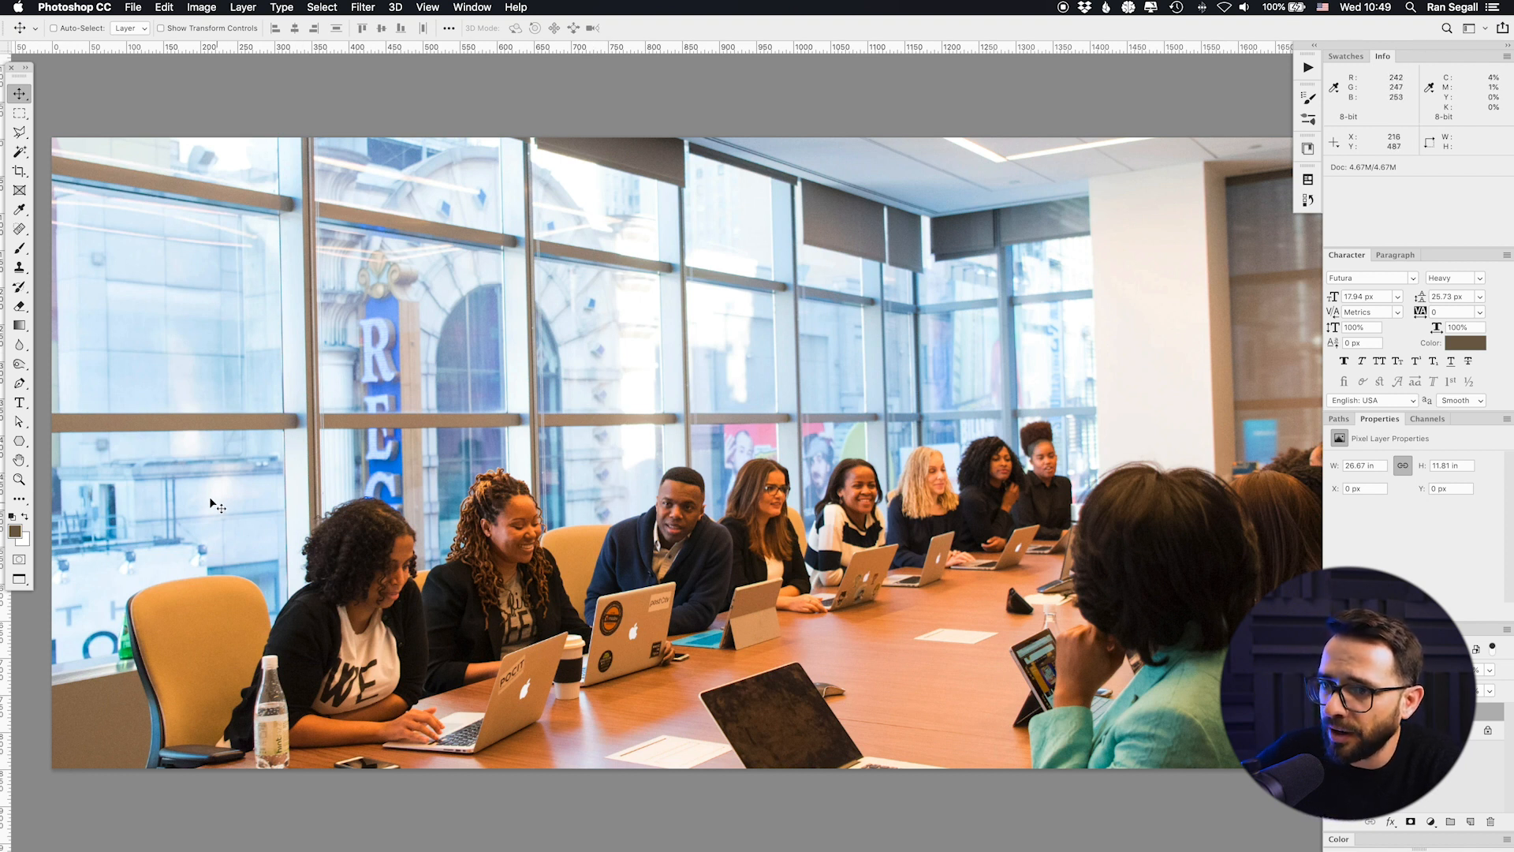
{"action": "key", "text": "p"}
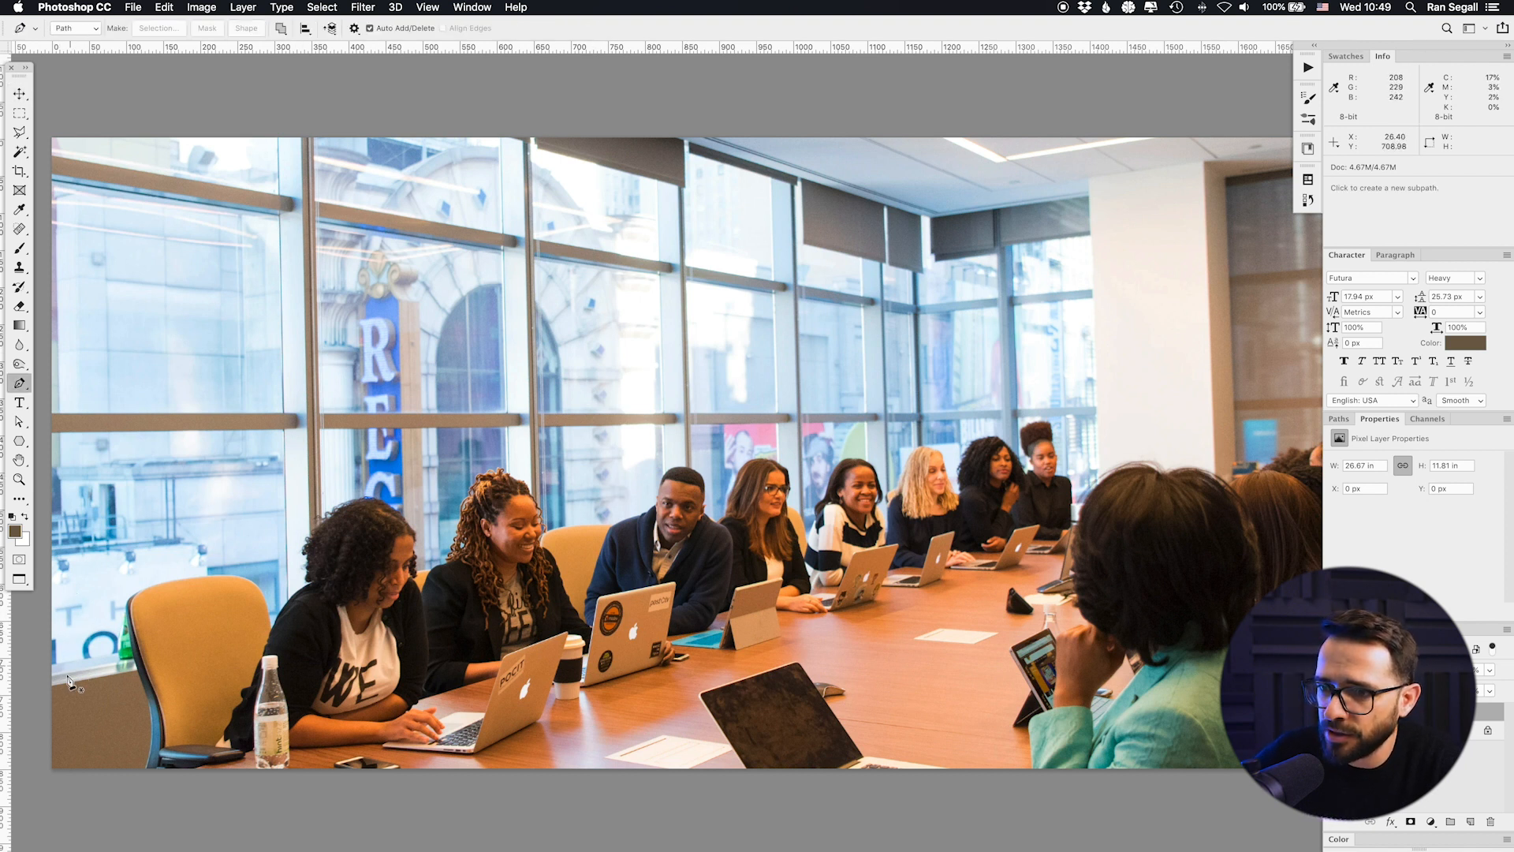
{"action": "left_click", "coordinate": [43, 667]}
{"action": "left_click_drag", "start_coordinate": [145, 587], "coordinate": [353, 501]}
{"action": "left_click", "coordinate": [273, 622]}
{"action": "left_click_drag", "start_coordinate": [371, 499], "coordinate": [392, 502]}
{"action": "left_click", "coordinate": [412, 530]}
{"action": "left_click", "coordinate": [415, 559]}
{"action": "left_click", "coordinate": [416, 572]}
{"action": "left_click", "coordinate": [446, 562]}
{"action": "left_click_drag", "start_coordinate": [478, 480], "coordinate": [527, 479]}
{"action": "left_click", "coordinate": [517, 471]}
{"action": "key", "text": "super+z"}
{"action": "left_click", "coordinate": [538, 509]}
{"action": "left_click", "coordinate": [541, 518]}
{"action": "left_click", "coordinate": [544, 532]}
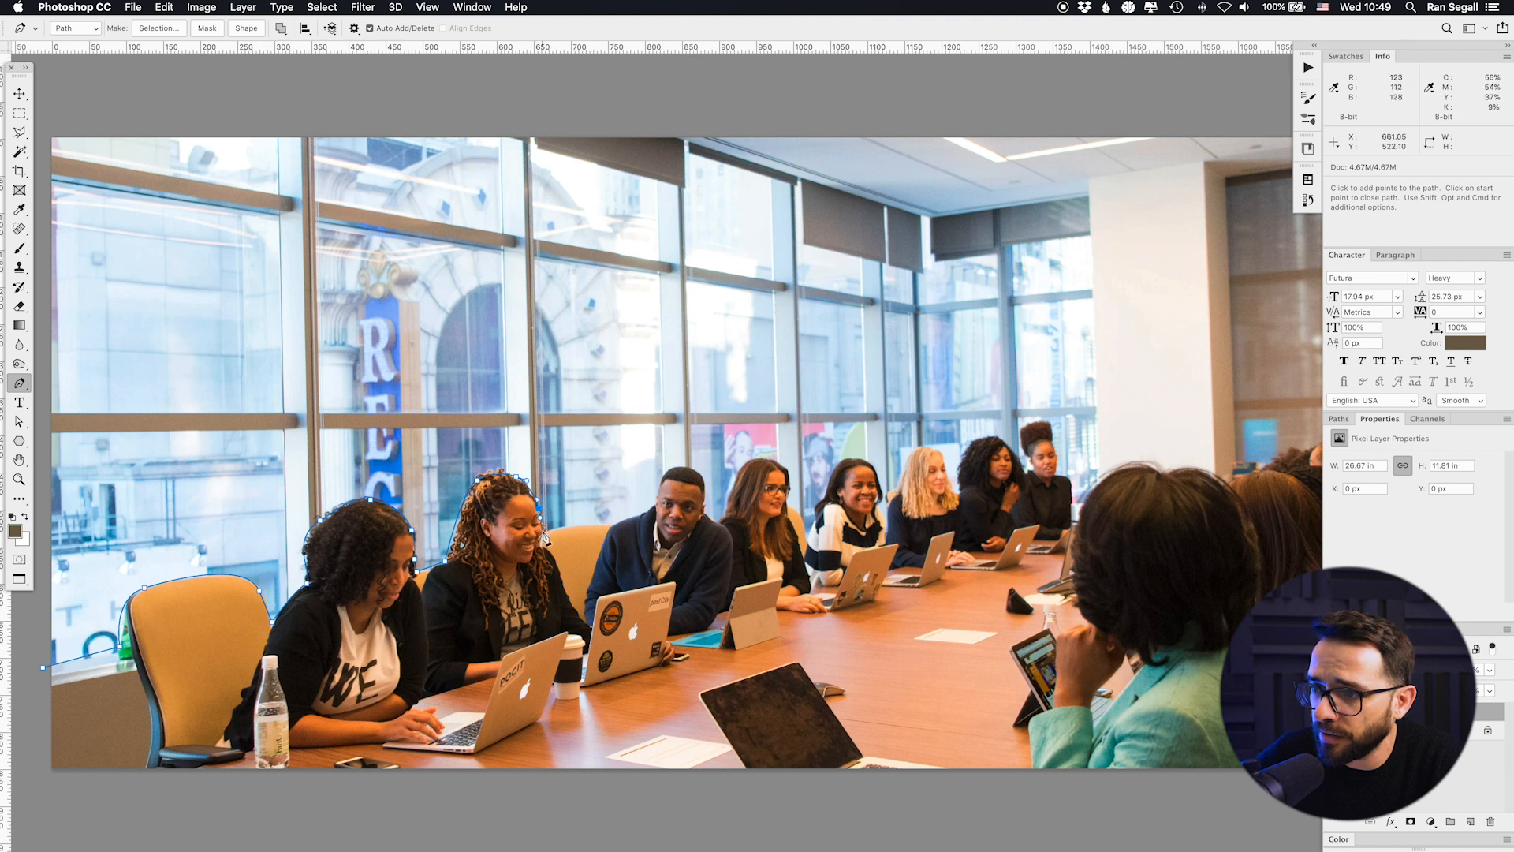
Step: Continue the path over the second chair, around the man's head and shoulders and over the head of the woman beside him
{"action": "left_click", "coordinate": [613, 523]}
{"action": "left_click", "coordinate": [635, 516]}
{"action": "left_click", "coordinate": [642, 513]}
{"action": "left_click", "coordinate": [653, 504]}
{"action": "left_click_drag", "start_coordinate": [671, 470], "coordinate": [701, 521]}
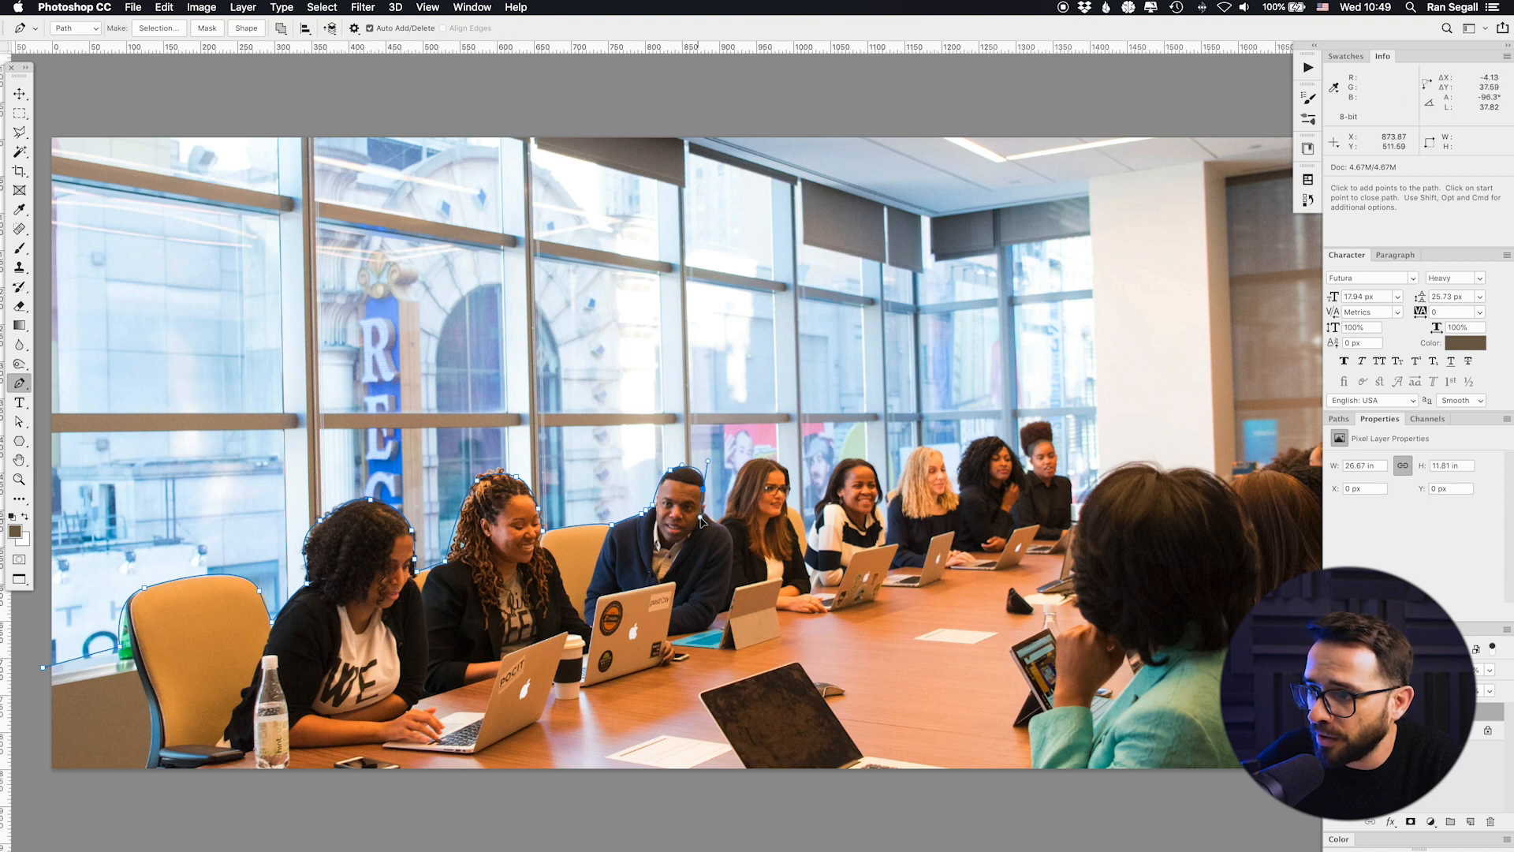
{"action": "left_click", "coordinate": [704, 501]}
{"action": "left_click", "coordinate": [707, 513]}
{"action": "left_click", "coordinate": [717, 519]}
{"action": "left_click", "coordinate": [725, 515]}
{"action": "left_click_drag", "start_coordinate": [754, 460], "coordinate": [778, 462]}
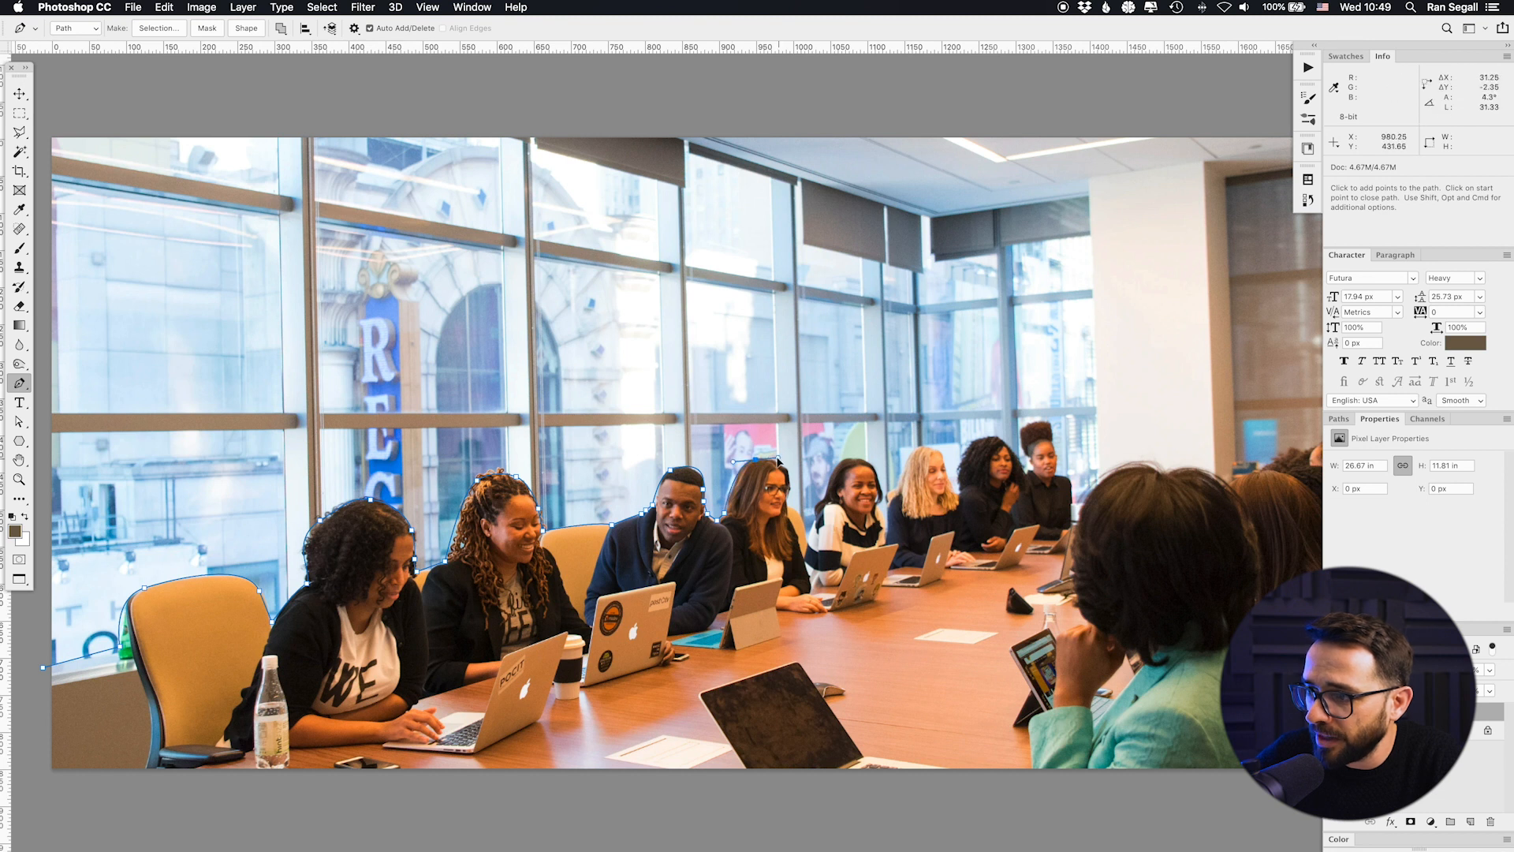
{"action": "left_click", "coordinate": [788, 475]}
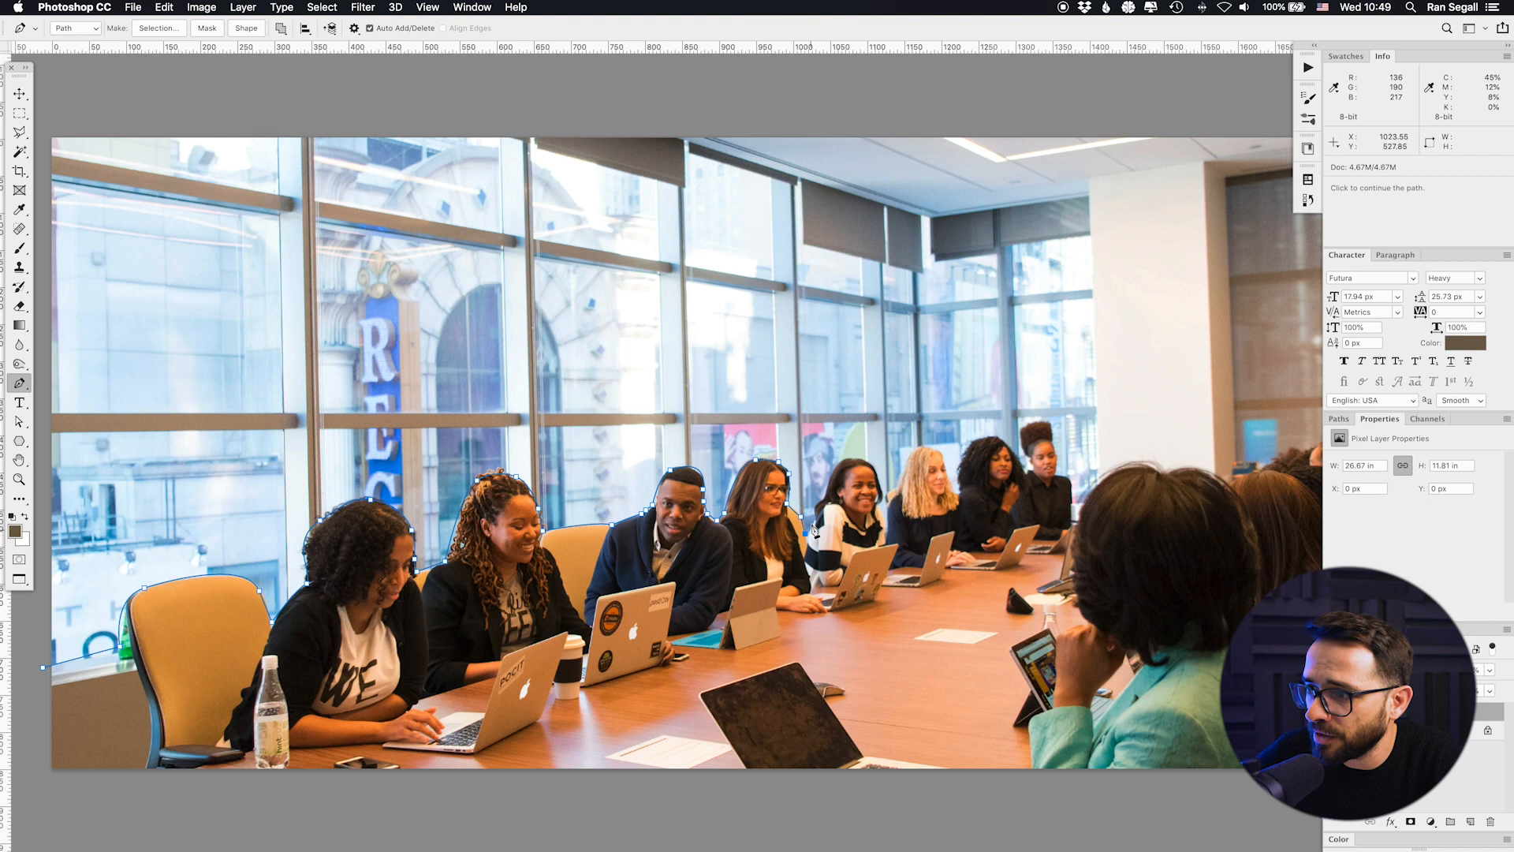
Step: Trace the path around the heads of the four women at the far end of the table
{"action": "left_click_drag", "start_coordinate": [823, 502], "coordinate": [932, 445]}
{"action": "left_click", "coordinate": [885, 514]}
{"action": "mouse_move", "coordinate": [942, 456]}
{"action": "left_mouse_down"}
{"action": "mouse_move", "coordinate": [955, 495]}
{"action": "mouse_move", "coordinate": [971, 446]}
{"action": "mouse_move", "coordinate": [994, 438]}
{"action": "mouse_move", "coordinate": [1022, 478]}
{"action": "left_mouse_up"}
{"action": "left_click", "coordinate": [957, 490]}
{"action": "left_click", "coordinate": [973, 442]}
{"action": "left_click", "coordinate": [1027, 472]}
{"action": "left_click", "coordinate": [1031, 466]}
{"action": "left_click", "coordinate": [1024, 450]}
{"action": "left_click", "coordinate": [1020, 426]}
{"action": "left_click_drag", "start_coordinate": [1039, 421], "coordinate": [1057, 459]}
{"action": "left_click", "coordinate": [1056, 473]}
{"action": "left_click", "coordinate": [1069, 478]}
{"action": "left_click", "coordinate": [1071, 500]}
{"action": "left_click", "coordinate": [1085, 500]}
Step: Run the path up the white column and along its upper edge, then close it around the outside of the photo
{"action": "left_click", "coordinate": [1099, 471]}
{"action": "left_click", "coordinate": [1086, 177]}
{"action": "left_click", "coordinate": [1221, 161]}
{"action": "left_click", "coordinate": [1286, 135]}
{"action": "left_click", "coordinate": [148, 92]}
{"action": "left_click", "coordinate": [44, 116]}
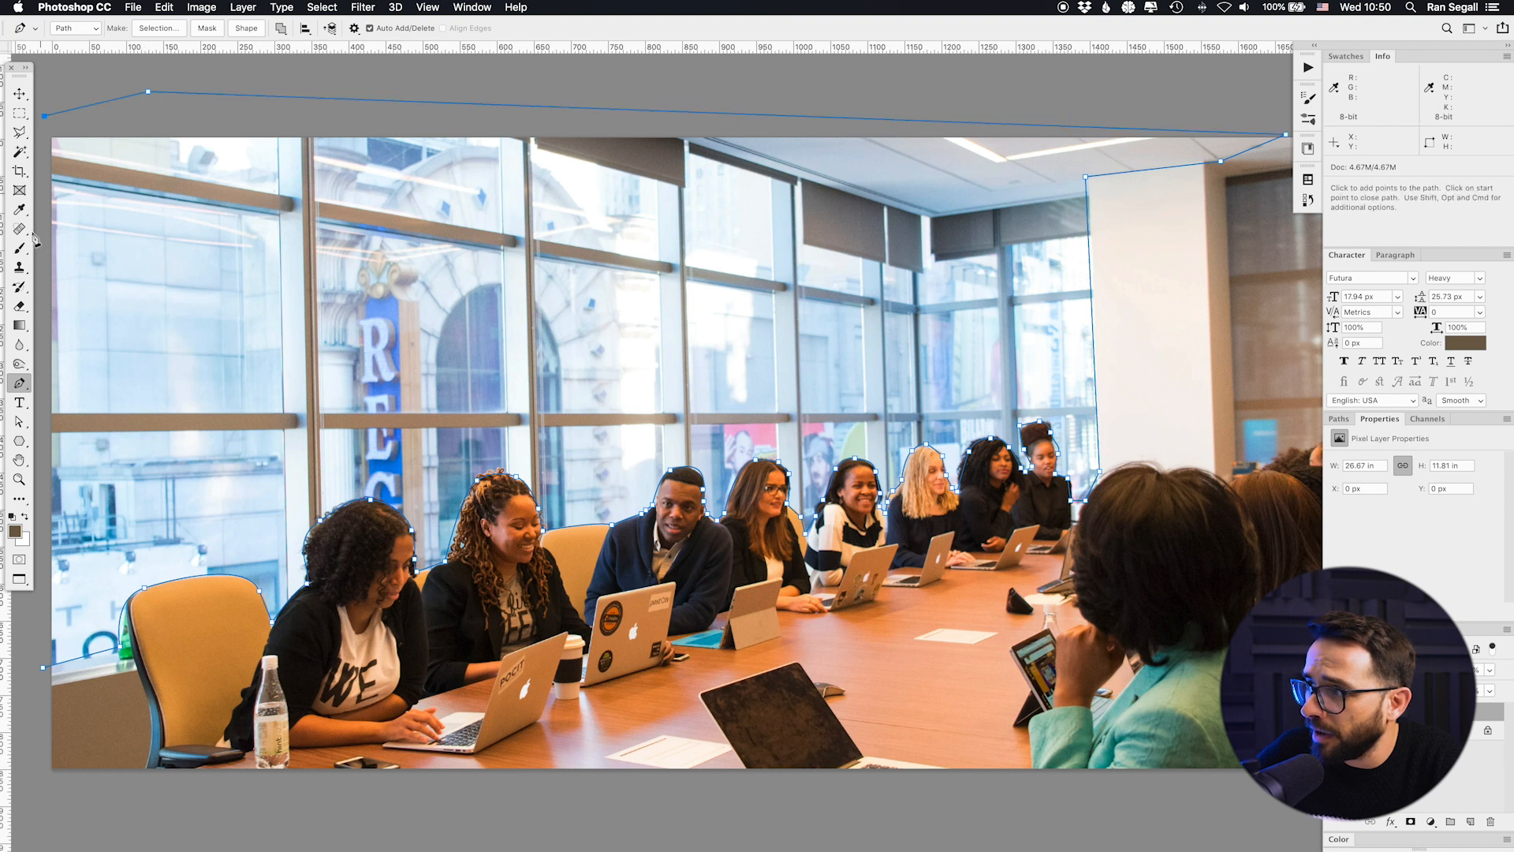
{"action": "left_click", "coordinate": [44, 489]}
{"action": "left_click", "coordinate": [43, 668]}
Step: Turn the closed path into a selection and copy the window background onto its own layer
{"action": "key", "text": "super+Return"}
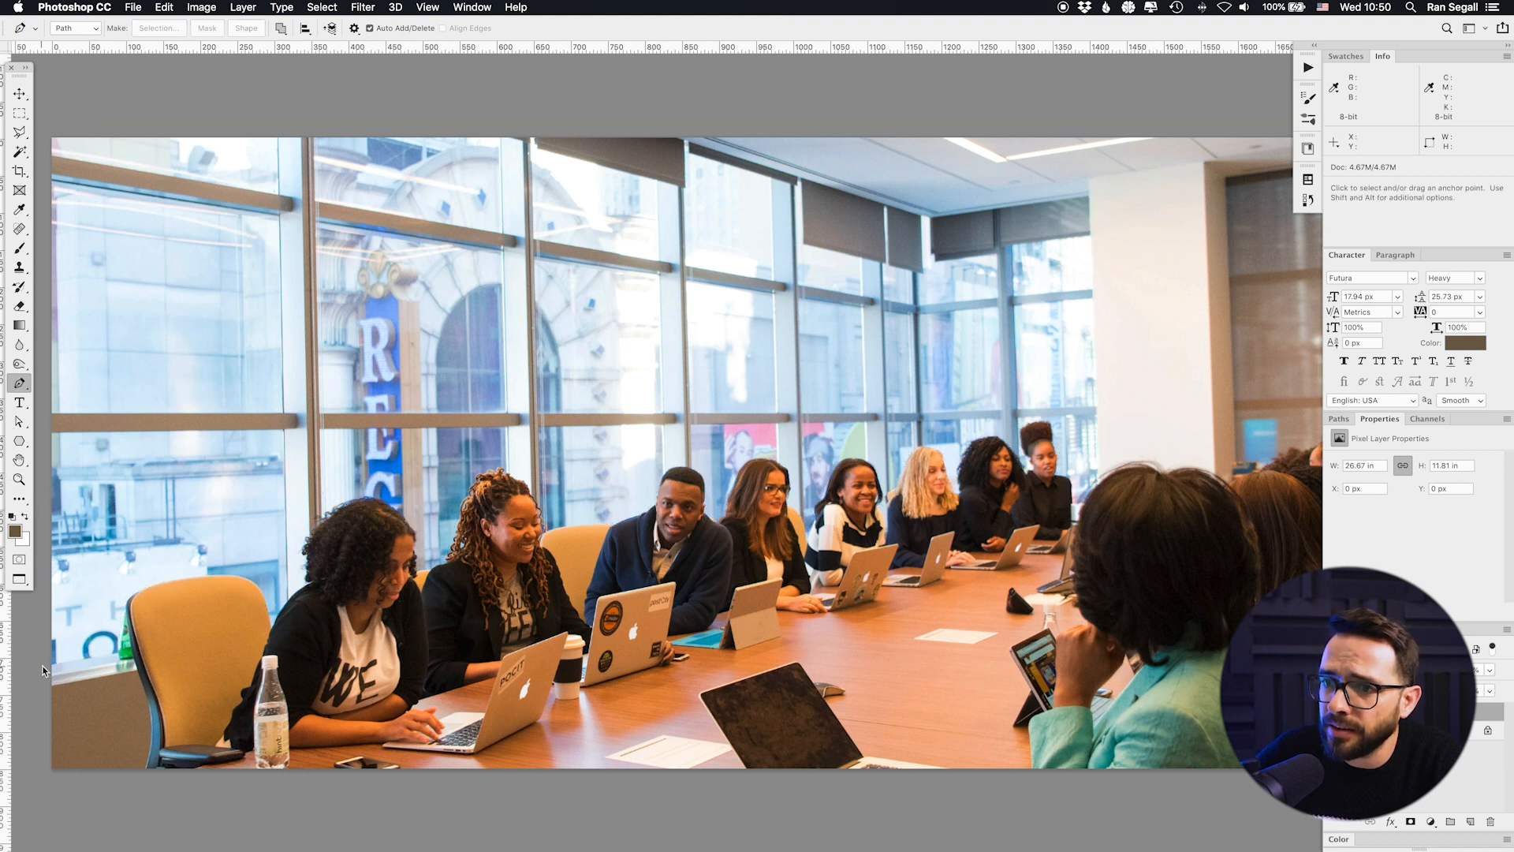
{"action": "key", "text": "super+j"}
{"action": "key", "text": "super+minus"}
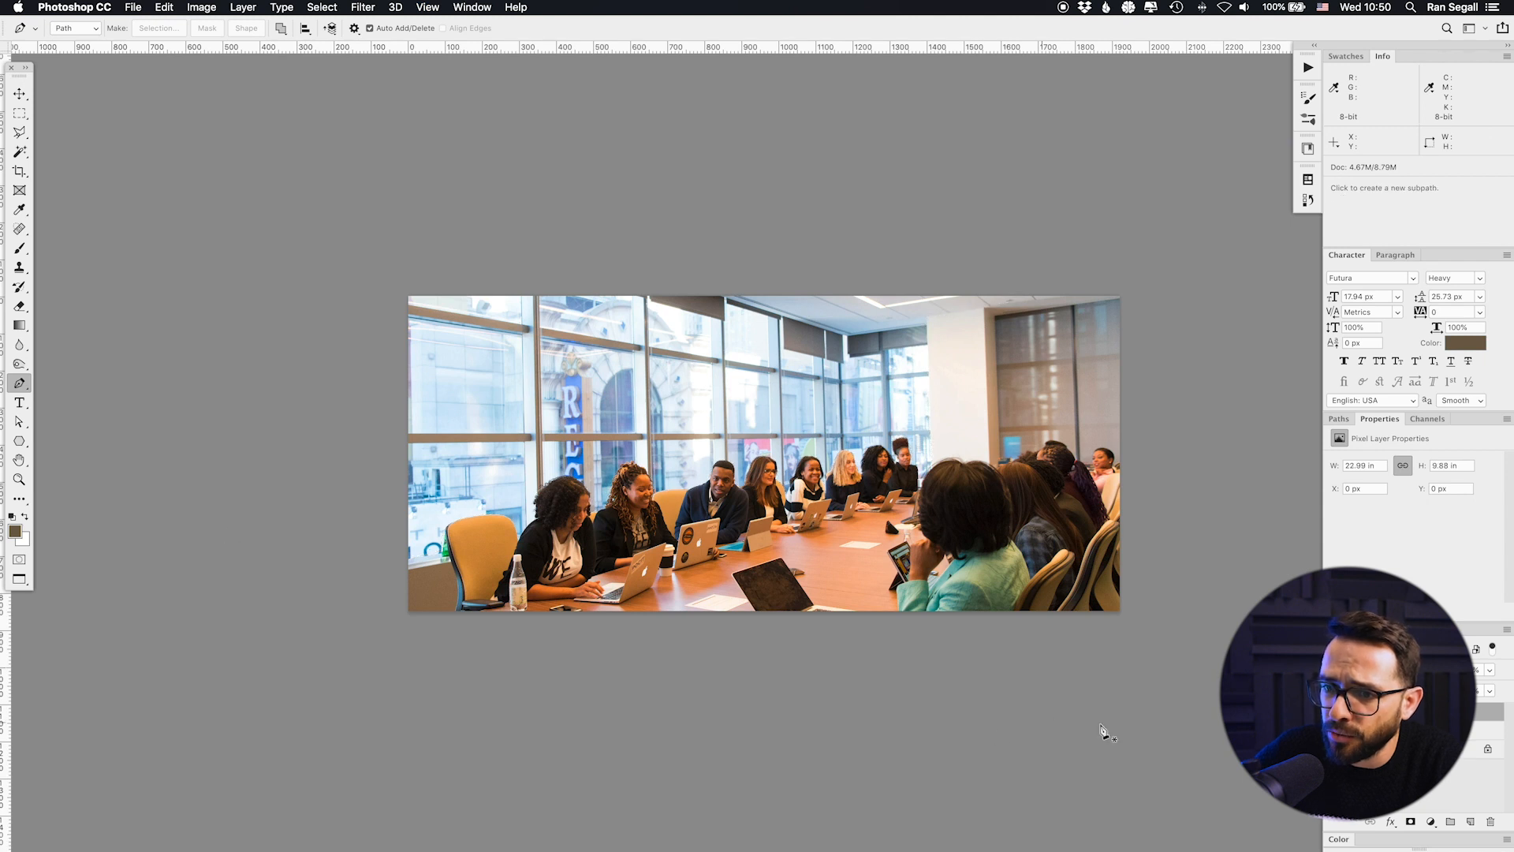
Step: Apply a Gaussian Blur with a radius of 7.0 pixels to the window background layer
{"action": "left_click", "coordinate": [321, 7]}
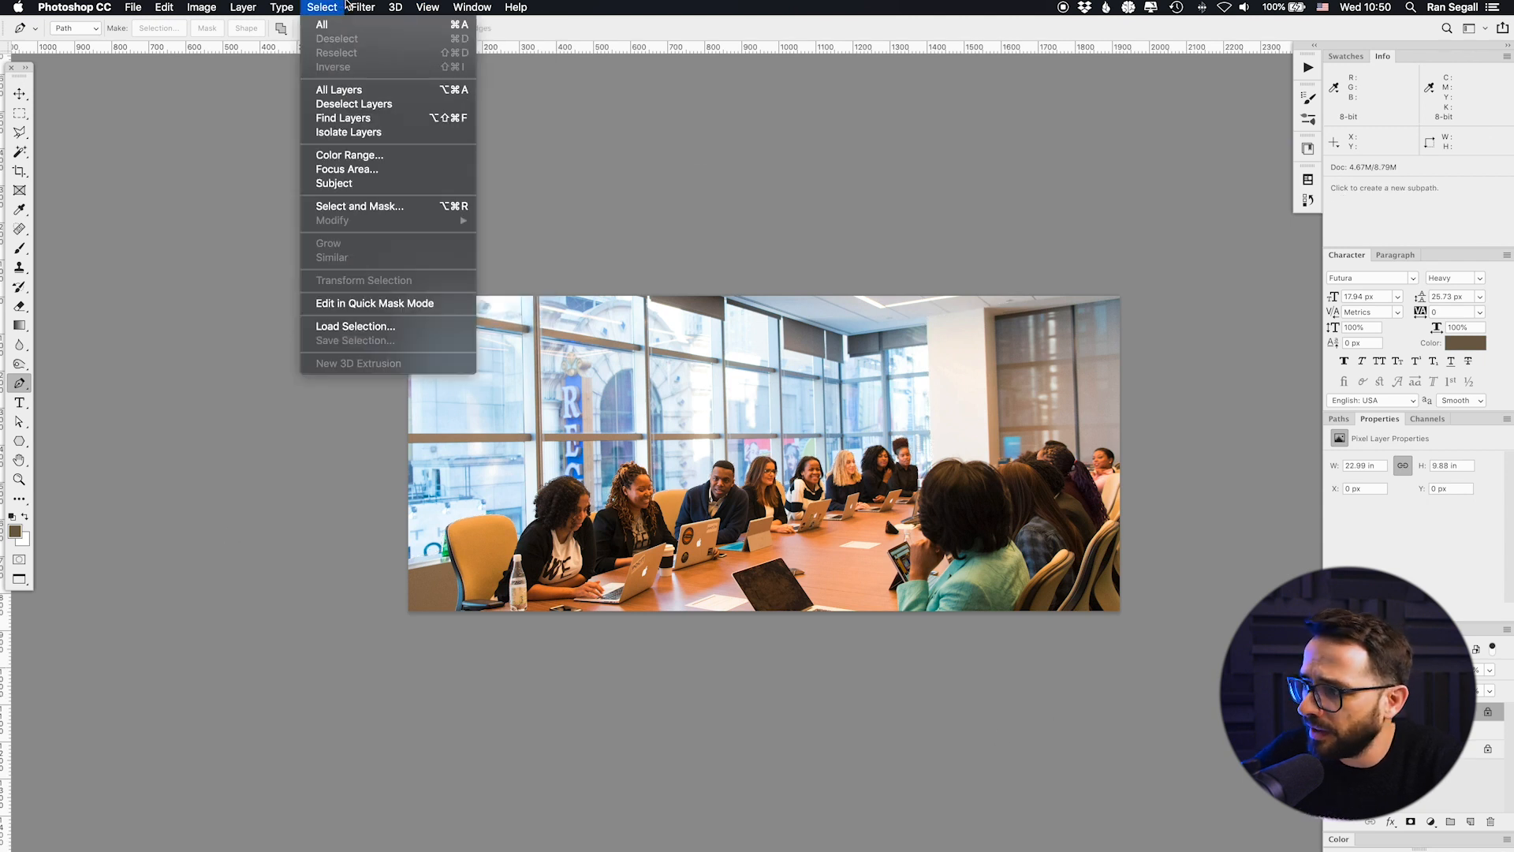
{"action": "mouse_move", "coordinate": [378, 183]}
{"action": "left_click", "coordinate": [592, 240]}
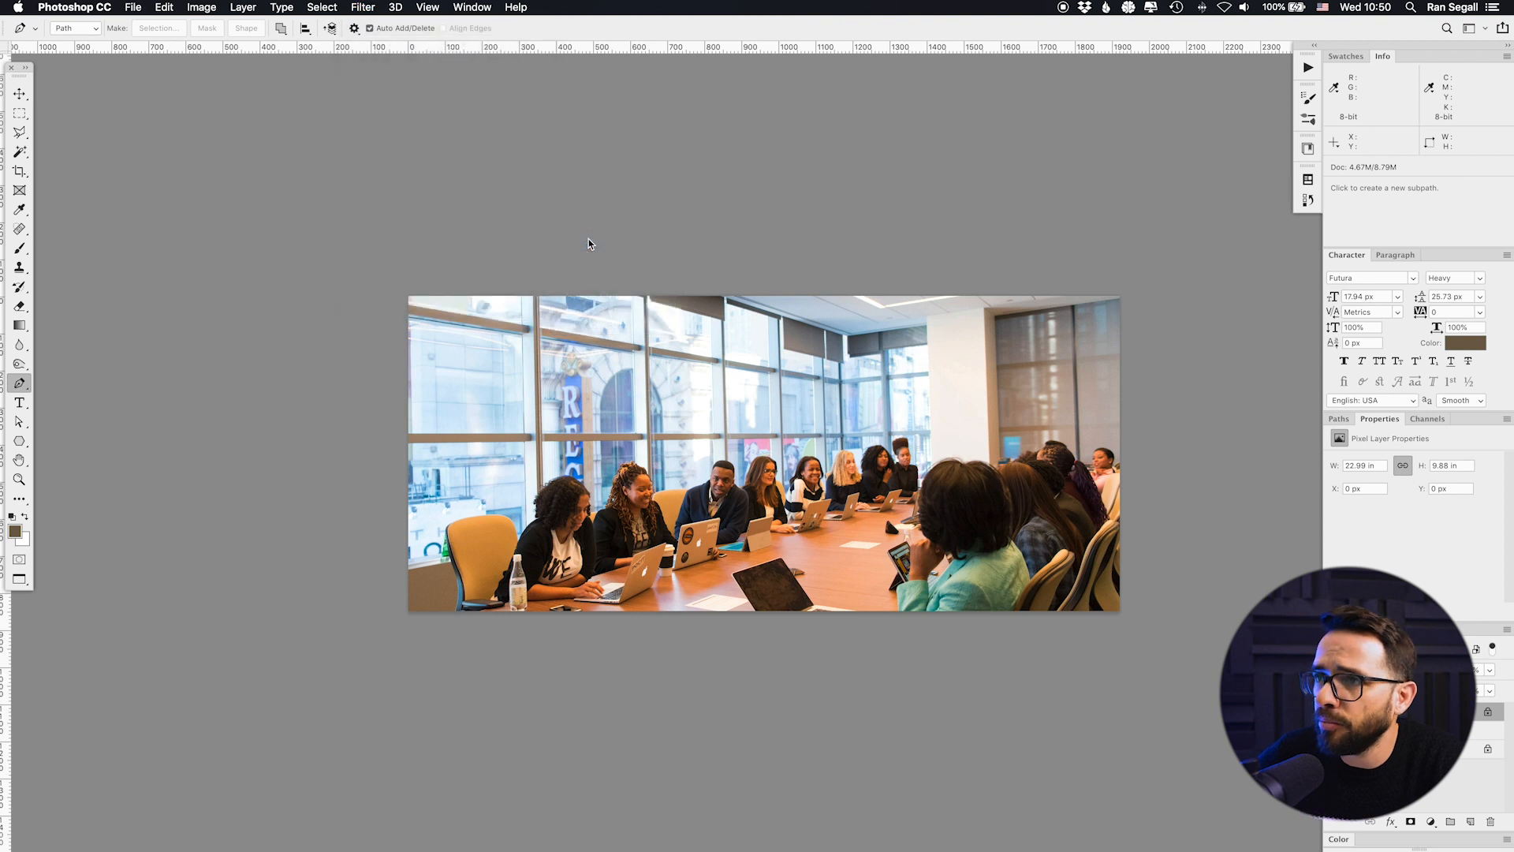
{"action": "left_click_drag", "start_coordinate": [385, 216], "coordinate": [992, 506]}
{"action": "left_click_drag", "start_coordinate": [915, 715], "coordinate": [921, 711]}
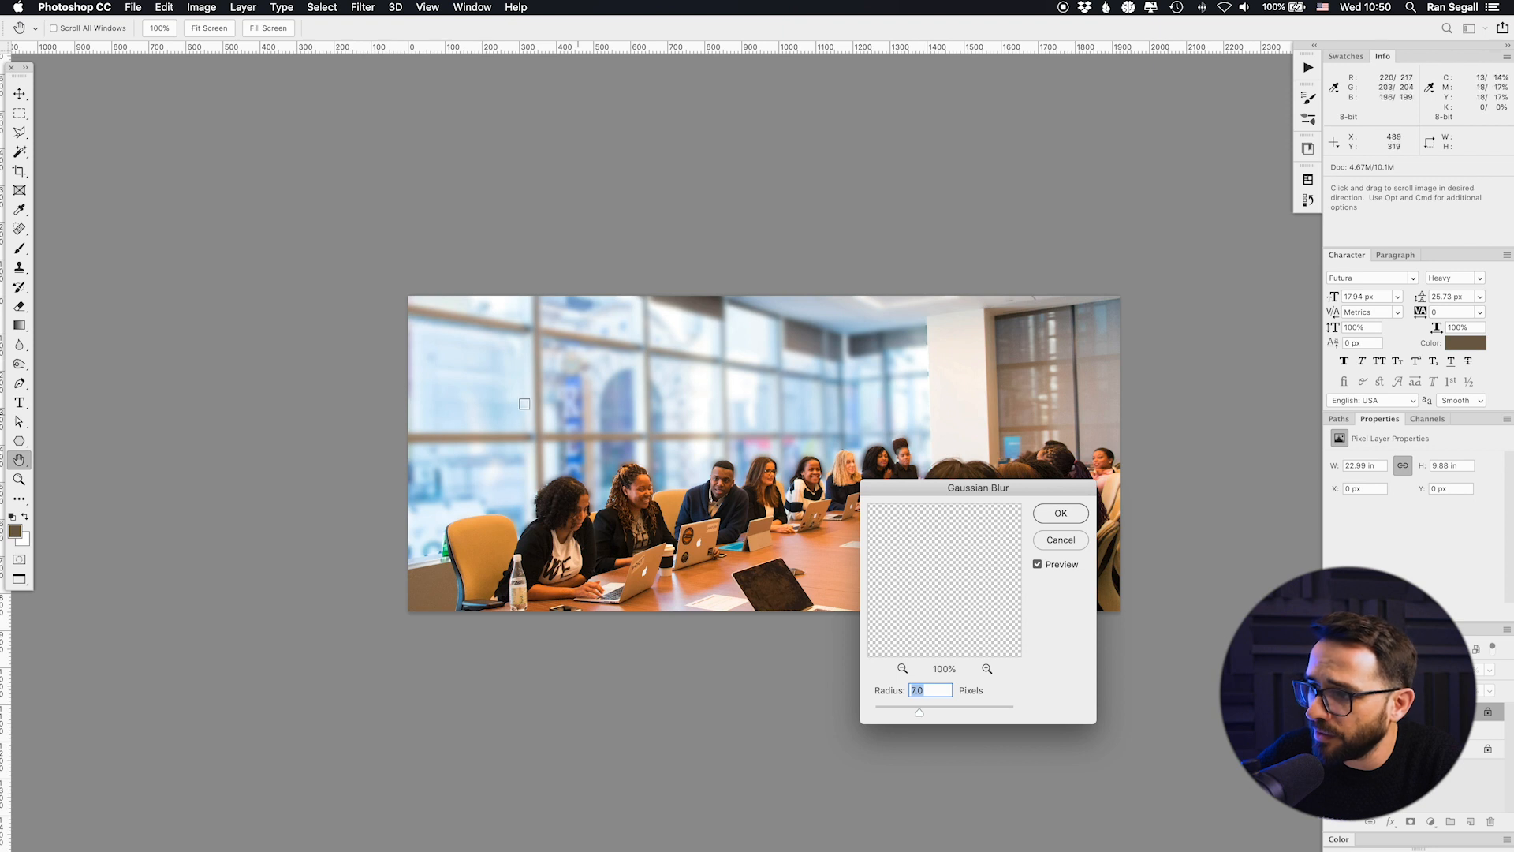
{"action": "left_click", "coordinate": [1065, 523]}
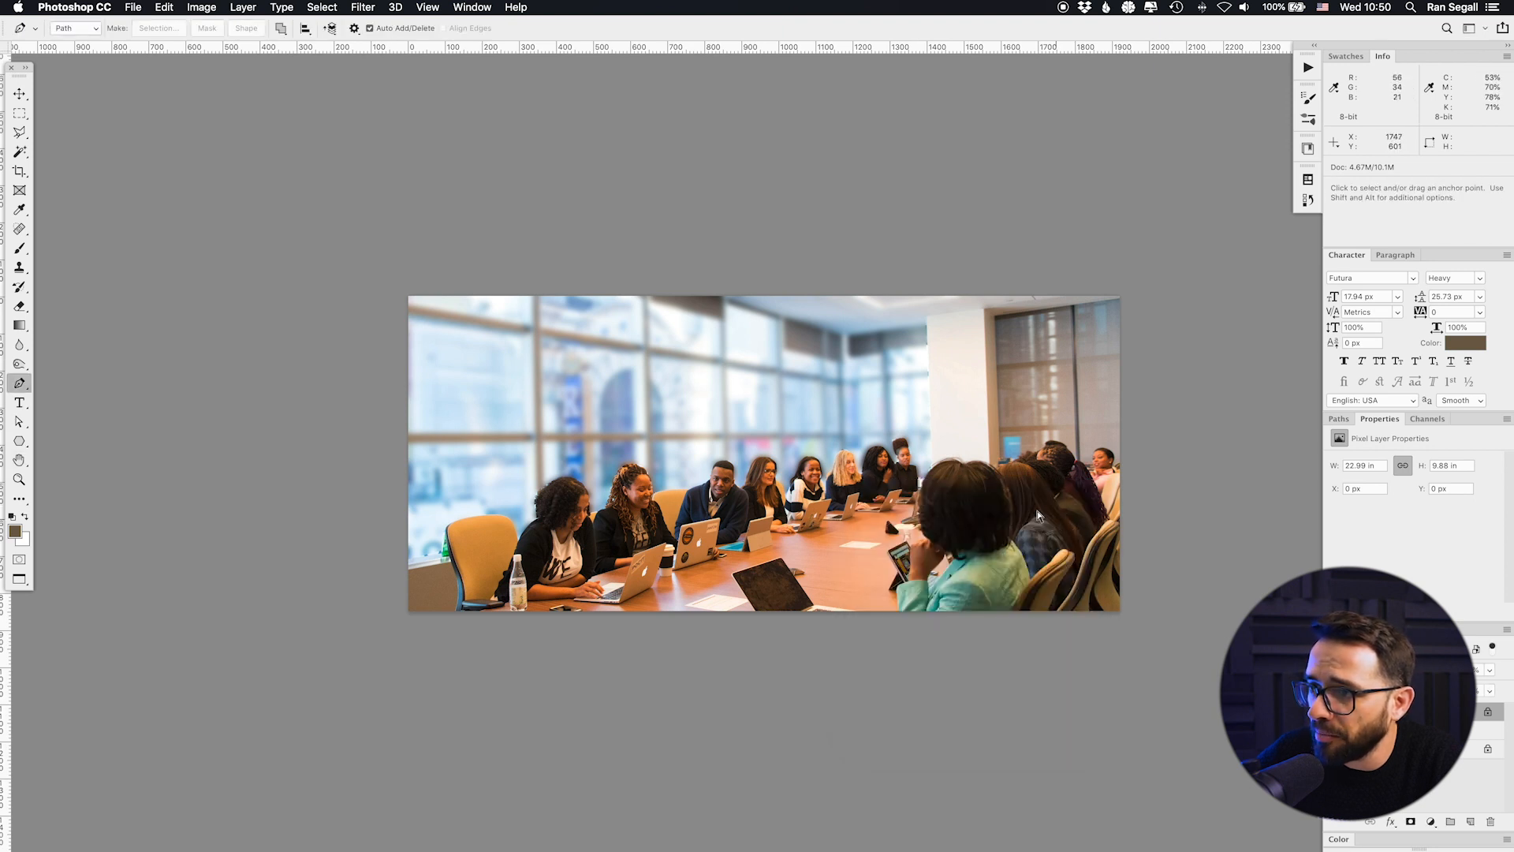
Step: Brighten the blurred background with Curves, mapping input 143 to output 170
{"action": "key", "text": "super+m"}
{"action": "left_click_drag", "start_coordinate": [1093, 543], "coordinate": [1091, 523]}
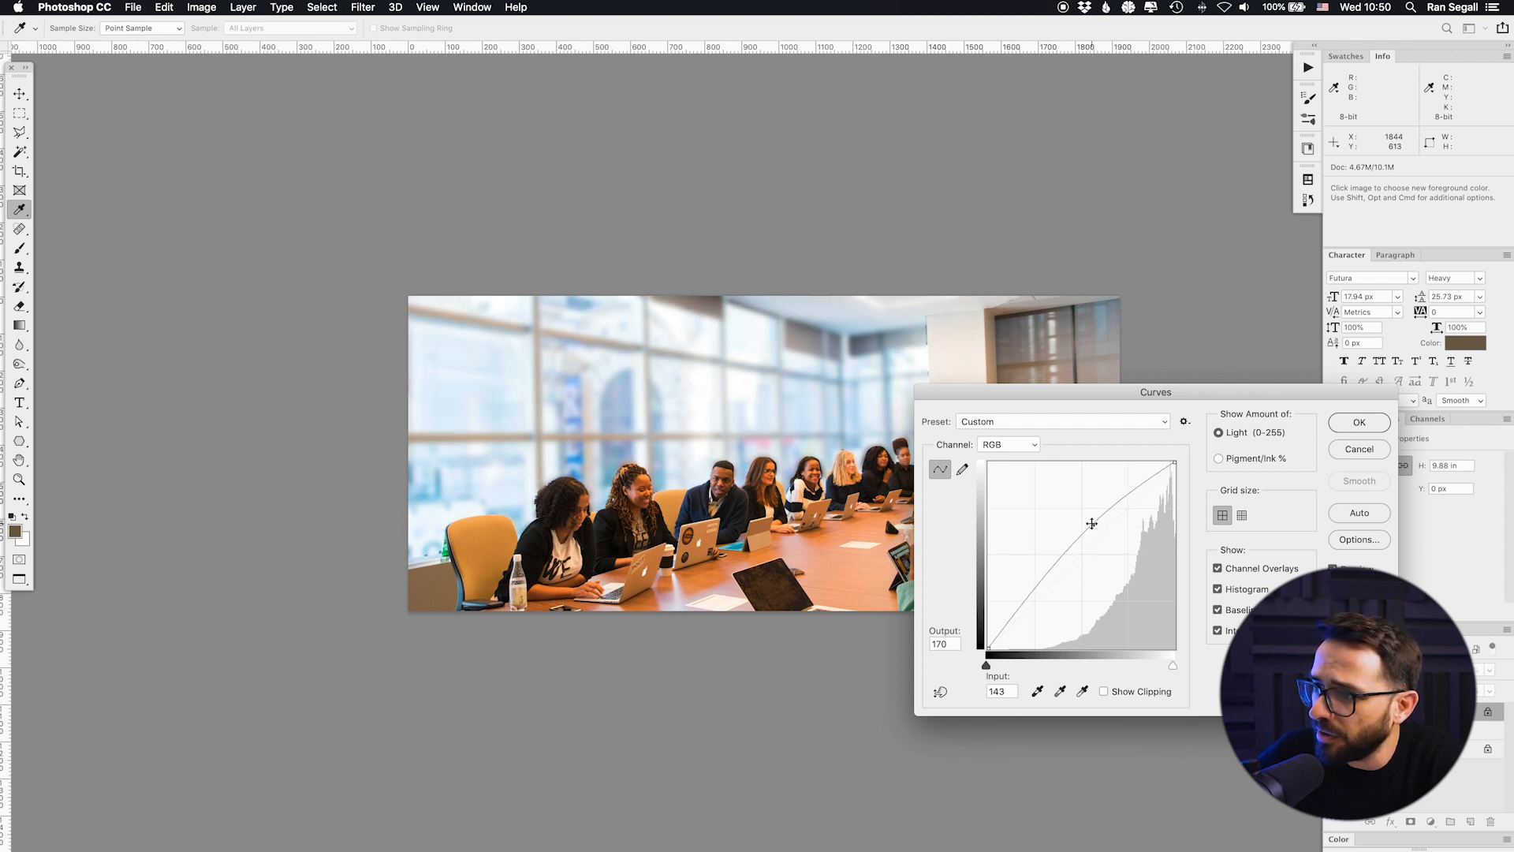
{"action": "key", "text": "Return"}
Step: Select the entire canvas and copy the merged image of all layers
{"action": "key", "text": "v"}
{"action": "key", "text": "super+a"}
{"action": "left_click", "coordinate": [164, 7]}
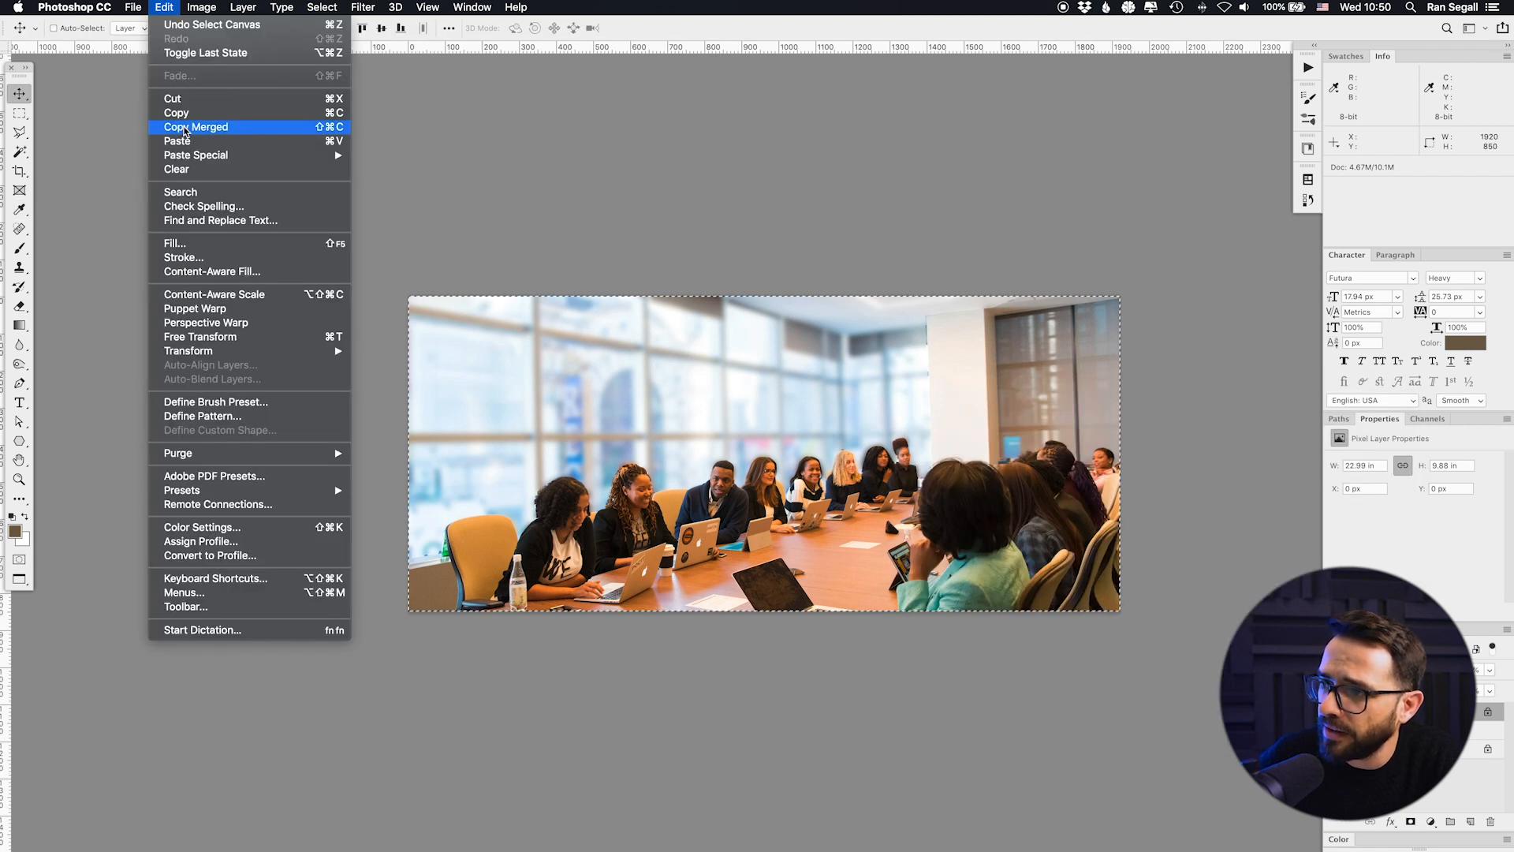
{"action": "left_click", "coordinate": [197, 126]}
Step: Paste the blurred photo into the Adobe XD artboard, place it over the hero area and send the old masked photo behind it
{"action": "key", "text": "super+Tab"}
{"action": "left_click", "coordinate": [442, 106]}
{"action": "key", "text": "super+v"}
{"action": "left_click_drag", "start_coordinate": [464, 339], "coordinate": [435, 349]}
{"action": "key", "text": "super+shift+["}
{"action": "left_click", "coordinate": [464, 546]}
{"action": "key", "text": "super+shift+["}
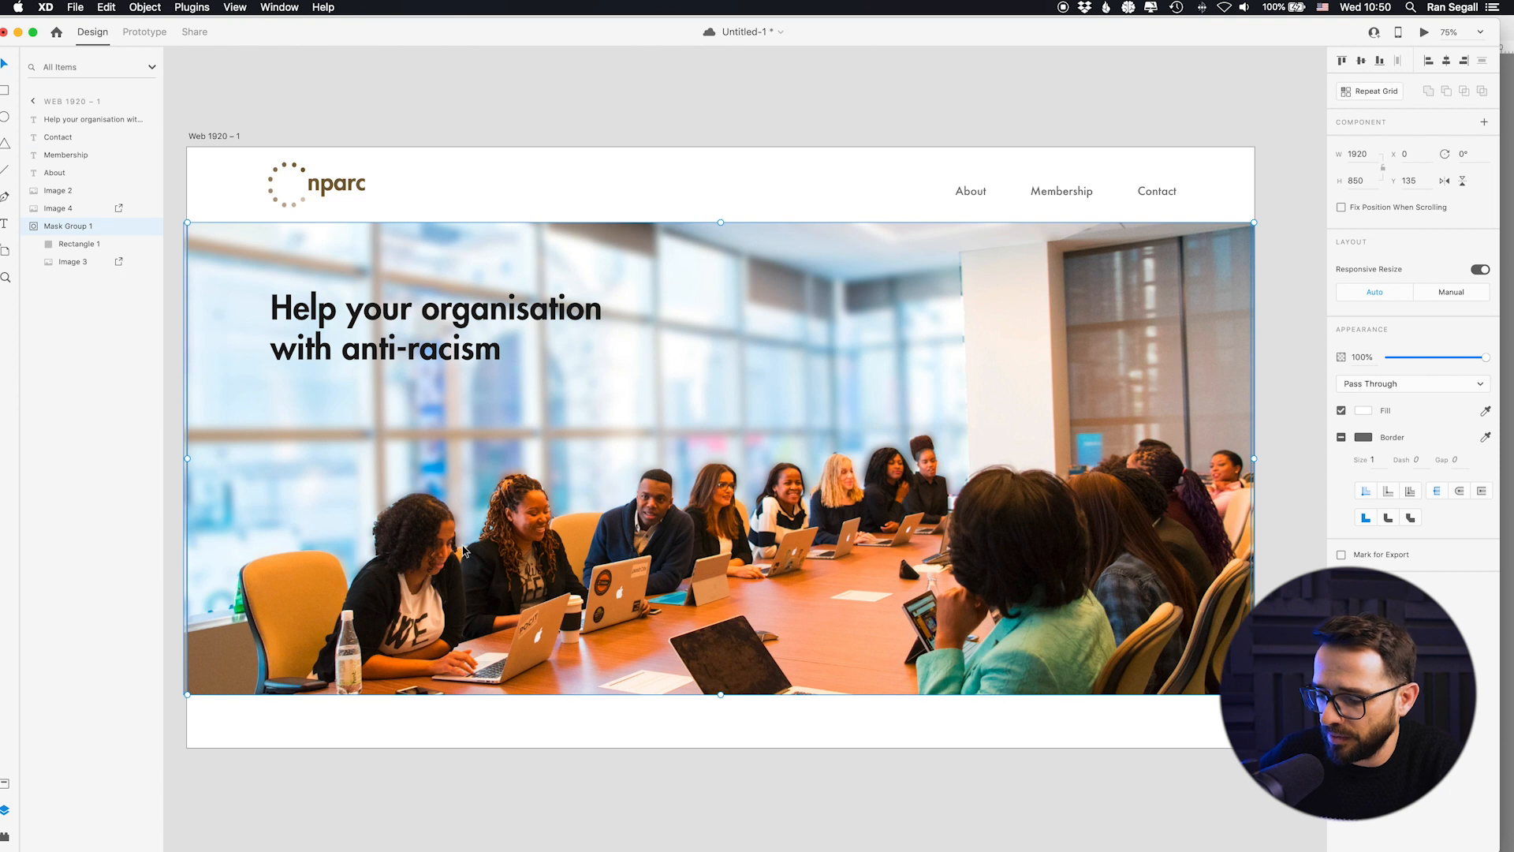
{"action": "left_click", "coordinate": [344, 85]}
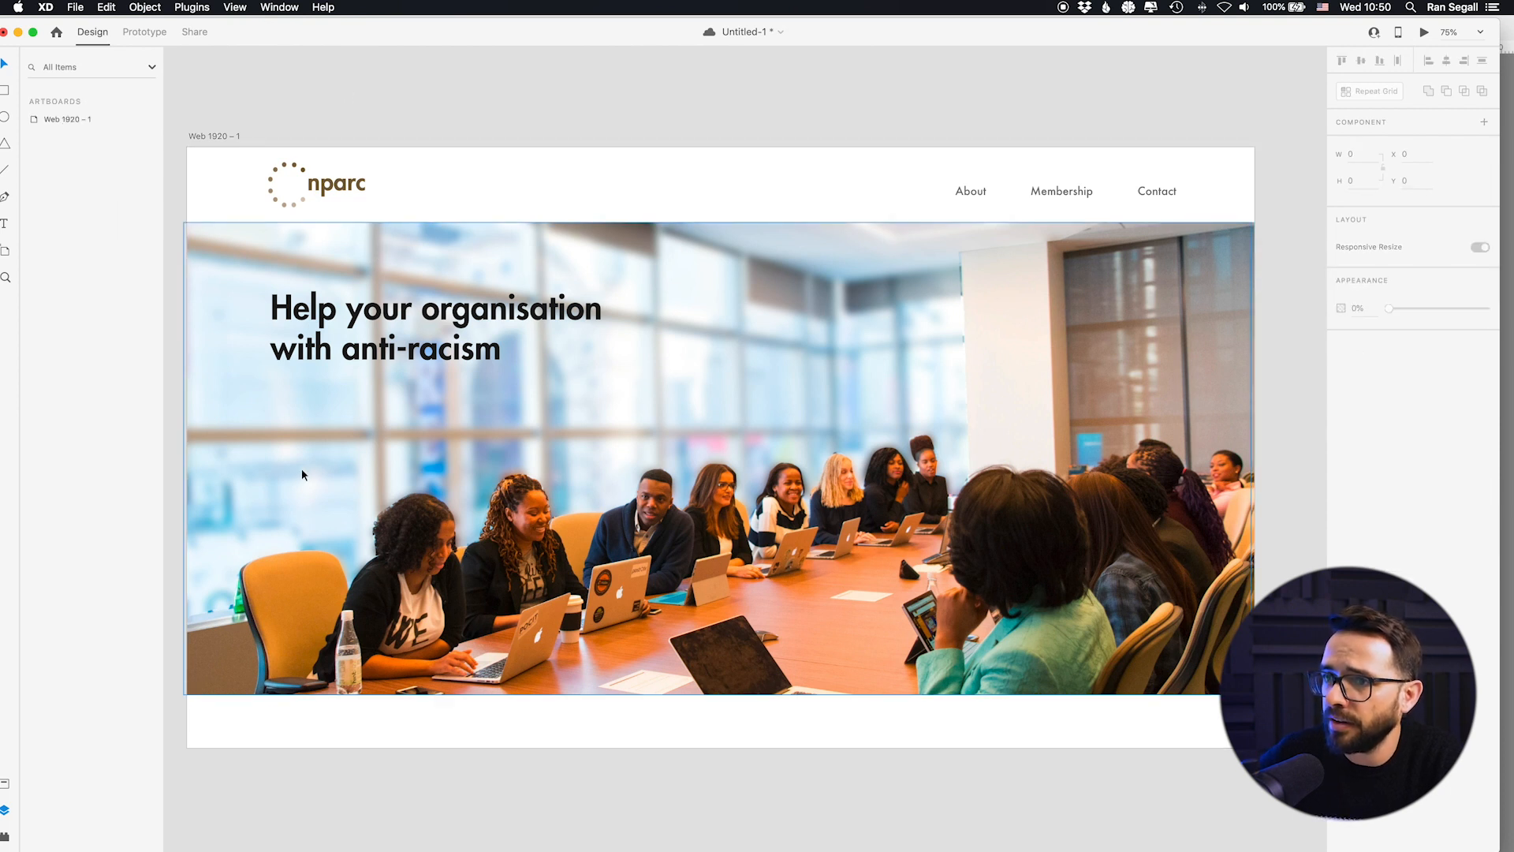
Step: Set the headline's font size to 75 and widen its text box to about 861 so it keeps two lines
{"action": "left_click", "coordinate": [424, 338]}
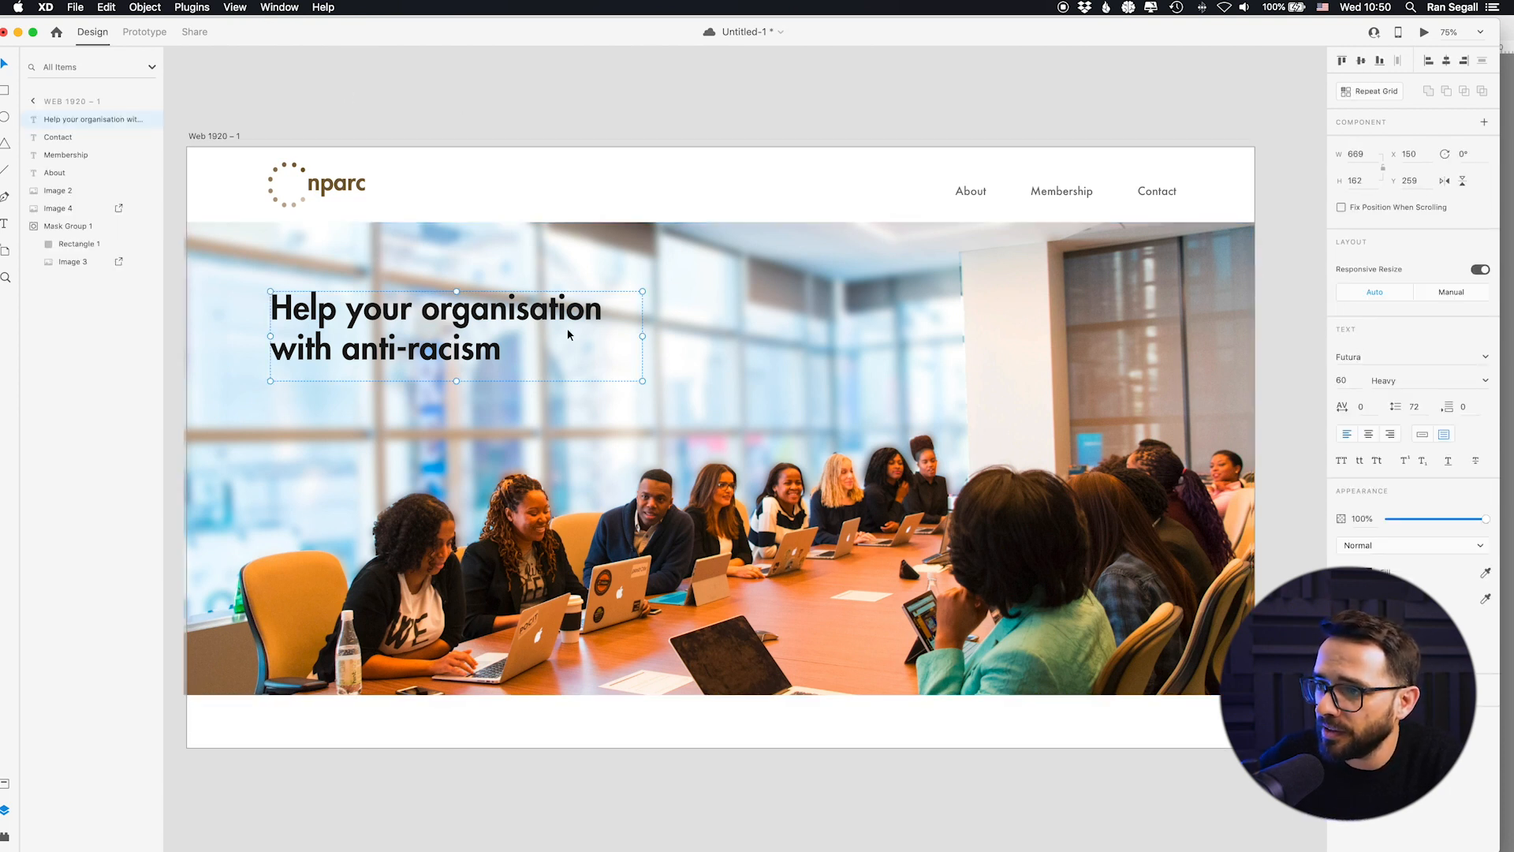
{"action": "key", "text": "super+a"}
{"action": "type", "text": "75"}
{"action": "key", "text": "Return"}
{"action": "left_click", "coordinate": [424, 166]}
{"action": "left_click", "coordinate": [416, 324]}
{"action": "left_click_drag", "start_coordinate": [638, 371], "coordinate": [738, 384]}
{"action": "left_click_drag", "start_coordinate": [562, 318], "coordinate": [561, 328]}
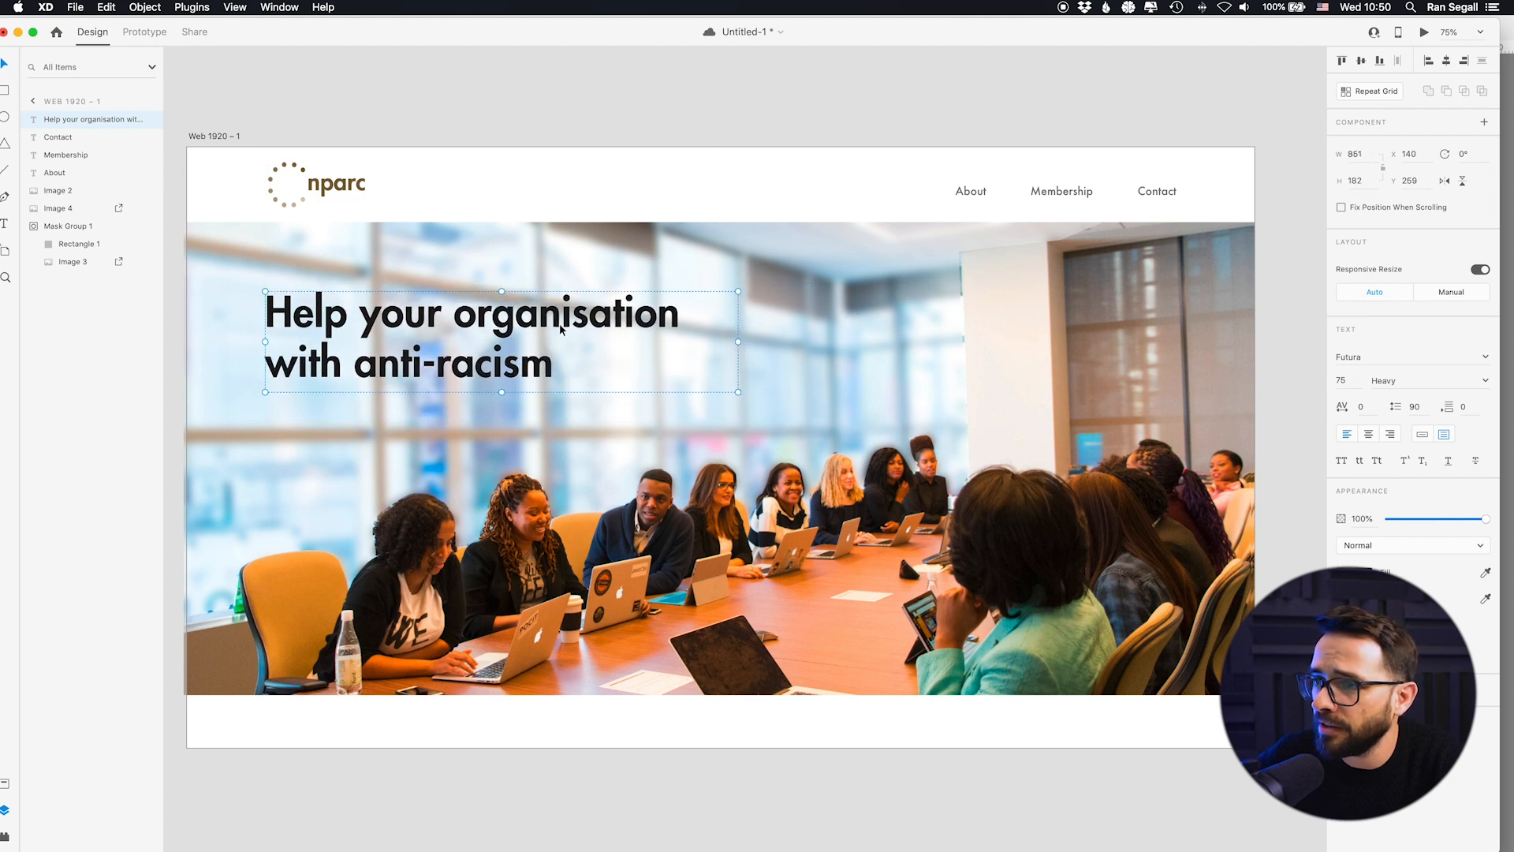
Step: Switch to Chrome and select the bold mission statement and the commitment paragraph below it on the NPARC home page
{"action": "key", "text": "super+Tab"}
{"action": "key", "text": "super+Tab"}
{"action": "left_click", "coordinate": [753, 430]}
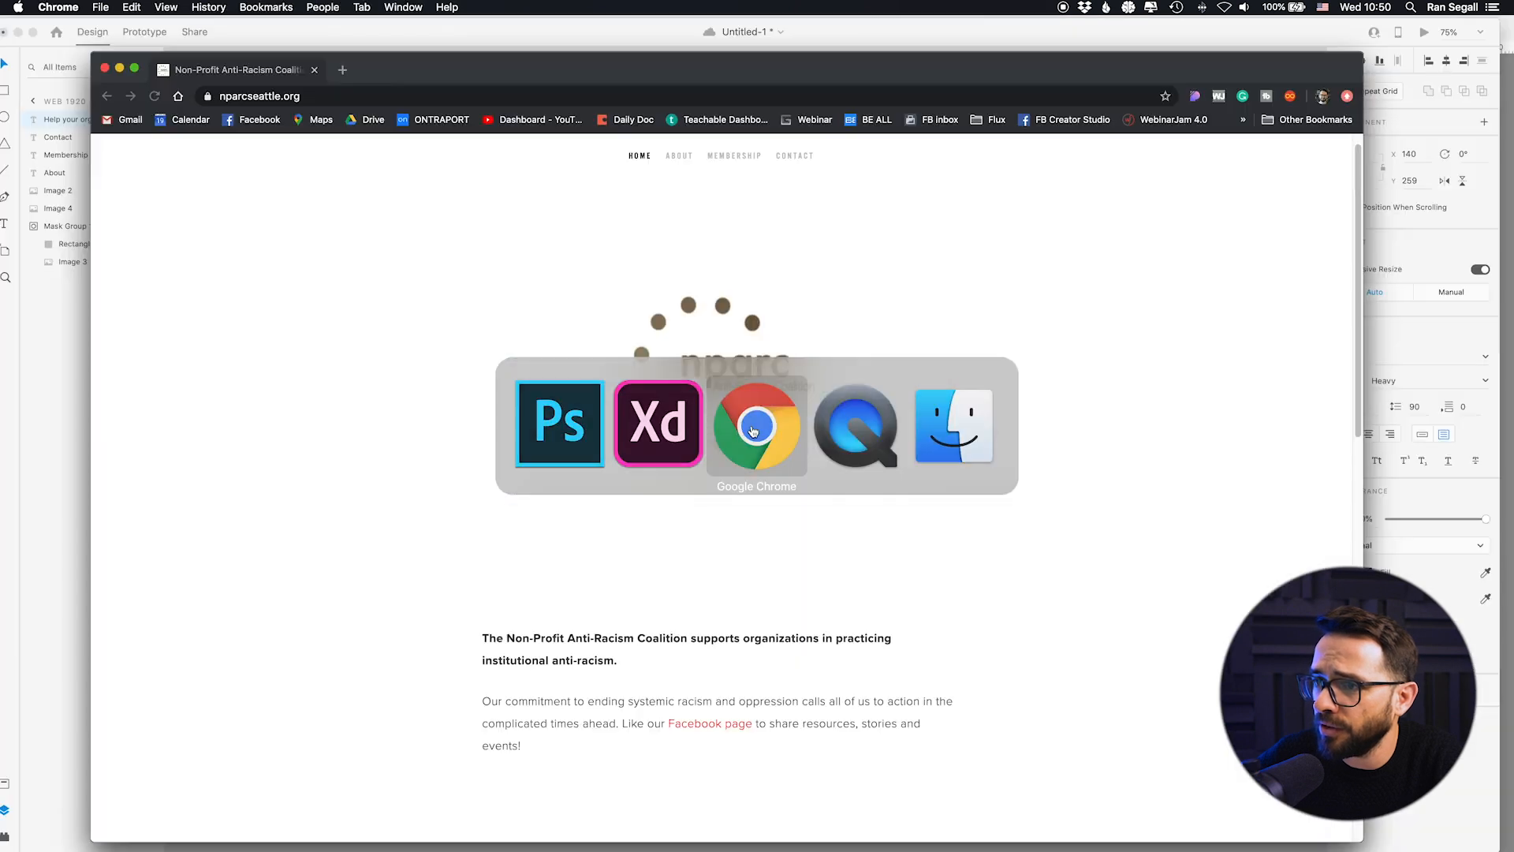
{"action": "scroll", "coordinate": [497, 663], "scroll_direction": "down", "scroll_amount": 1}
{"action": "left_click_drag", "start_coordinate": [483, 612], "coordinate": [527, 723]}
Step: Return to Adobe XD and paste the mission statement and commitment paragraph as a new text object below the headline
{"action": "key", "text": "super+Tab"}
{"action": "key", "text": "super+Tab"}
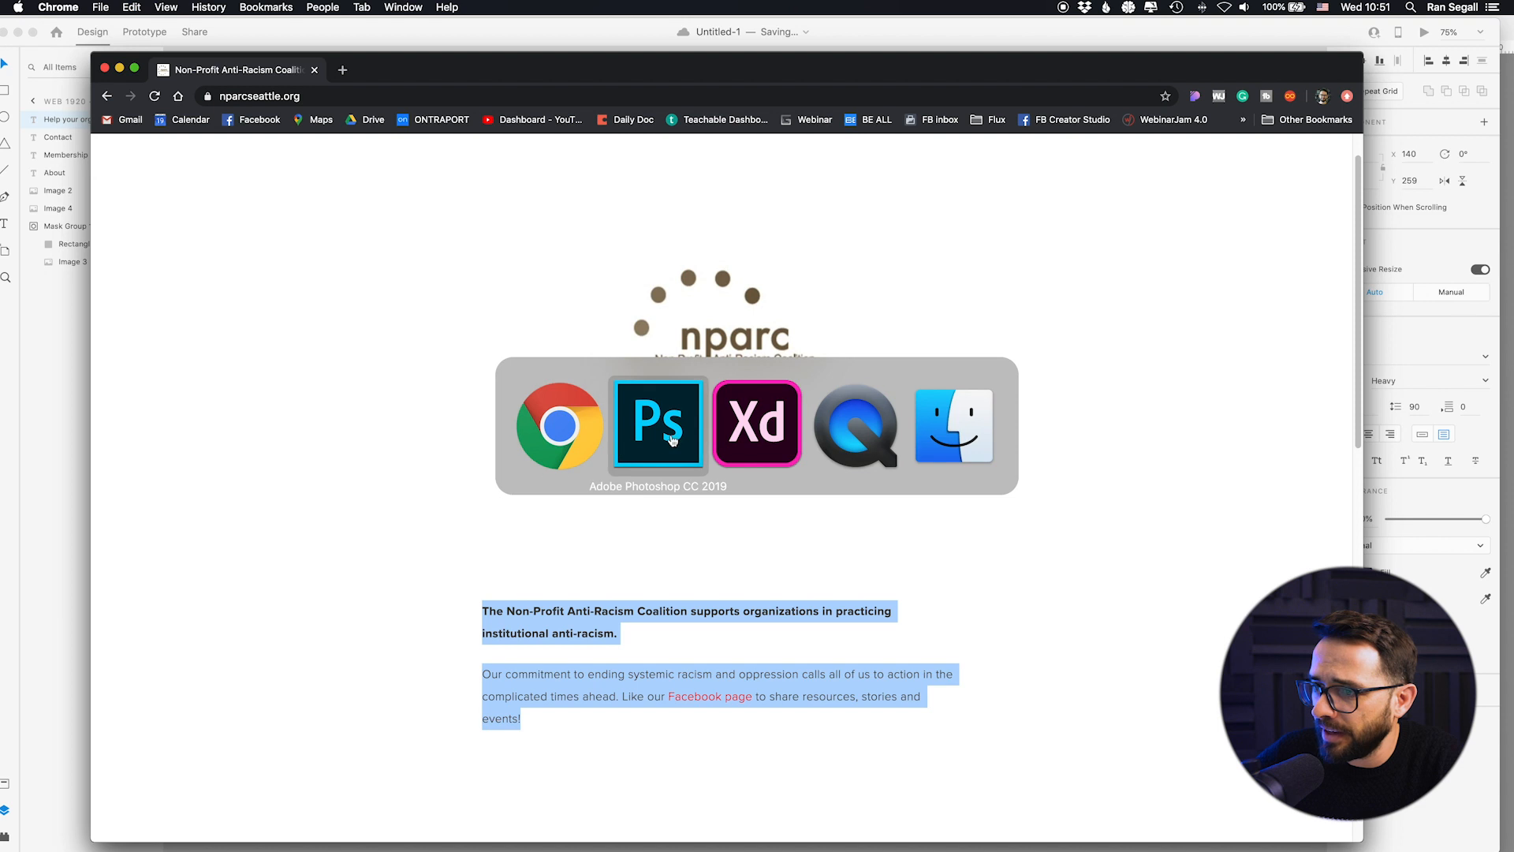
{"action": "key", "text": "t"}
{"action": "left_click", "coordinate": [273, 430]}
{"action": "key", "text": "super+v"}
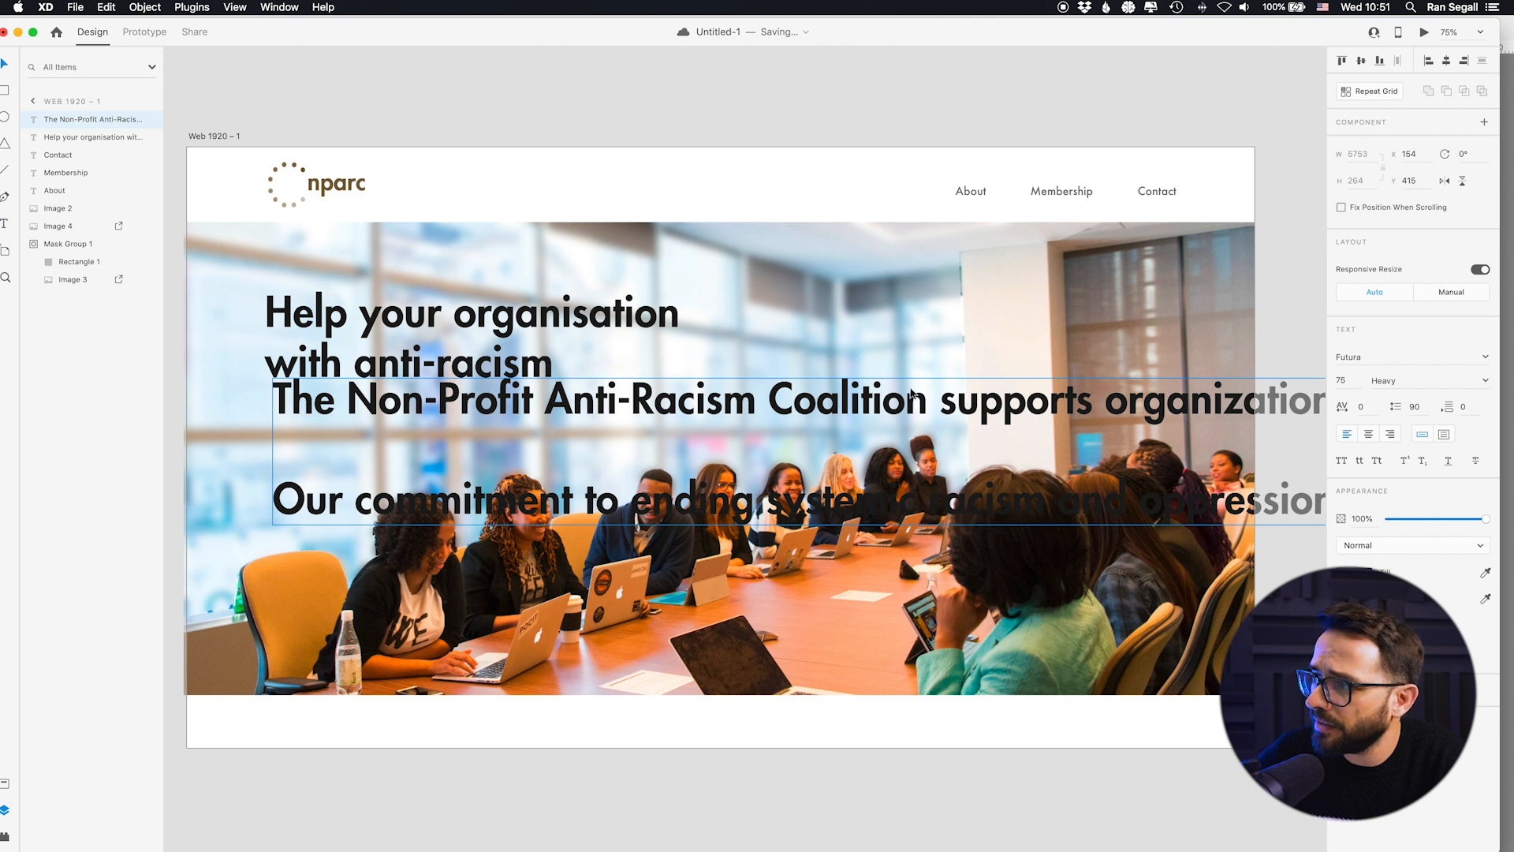
Step: Set the pasted mission text to the Medium weight at size 20 and move it below the headline near its left edge
{"action": "left_click", "coordinate": [1488, 382]}
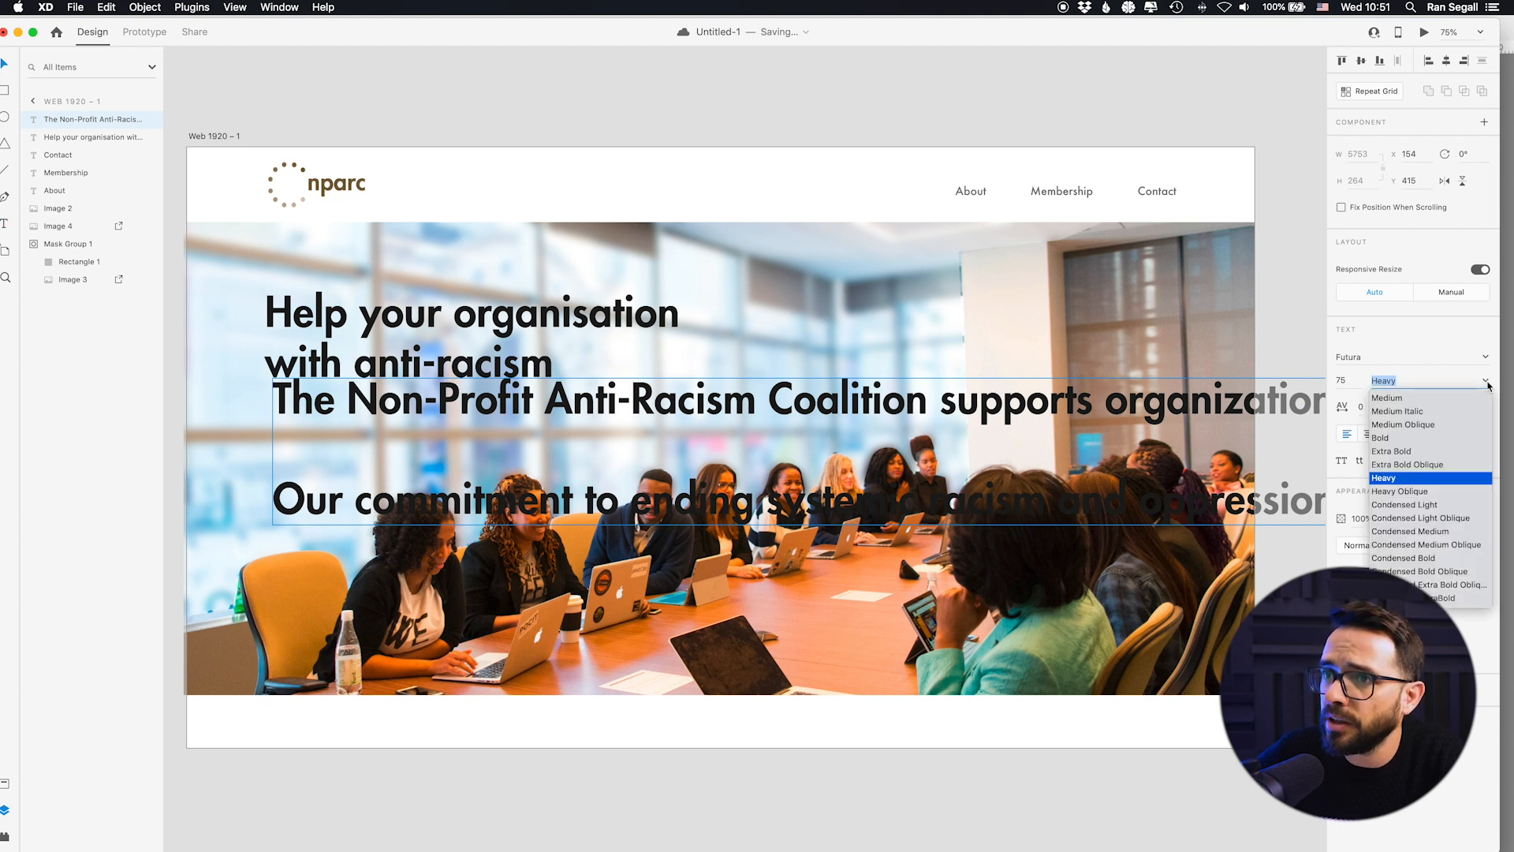
{"action": "left_click", "coordinate": [1428, 398]}
{"action": "type", "text": "20"}
{"action": "key", "text": "Return"}
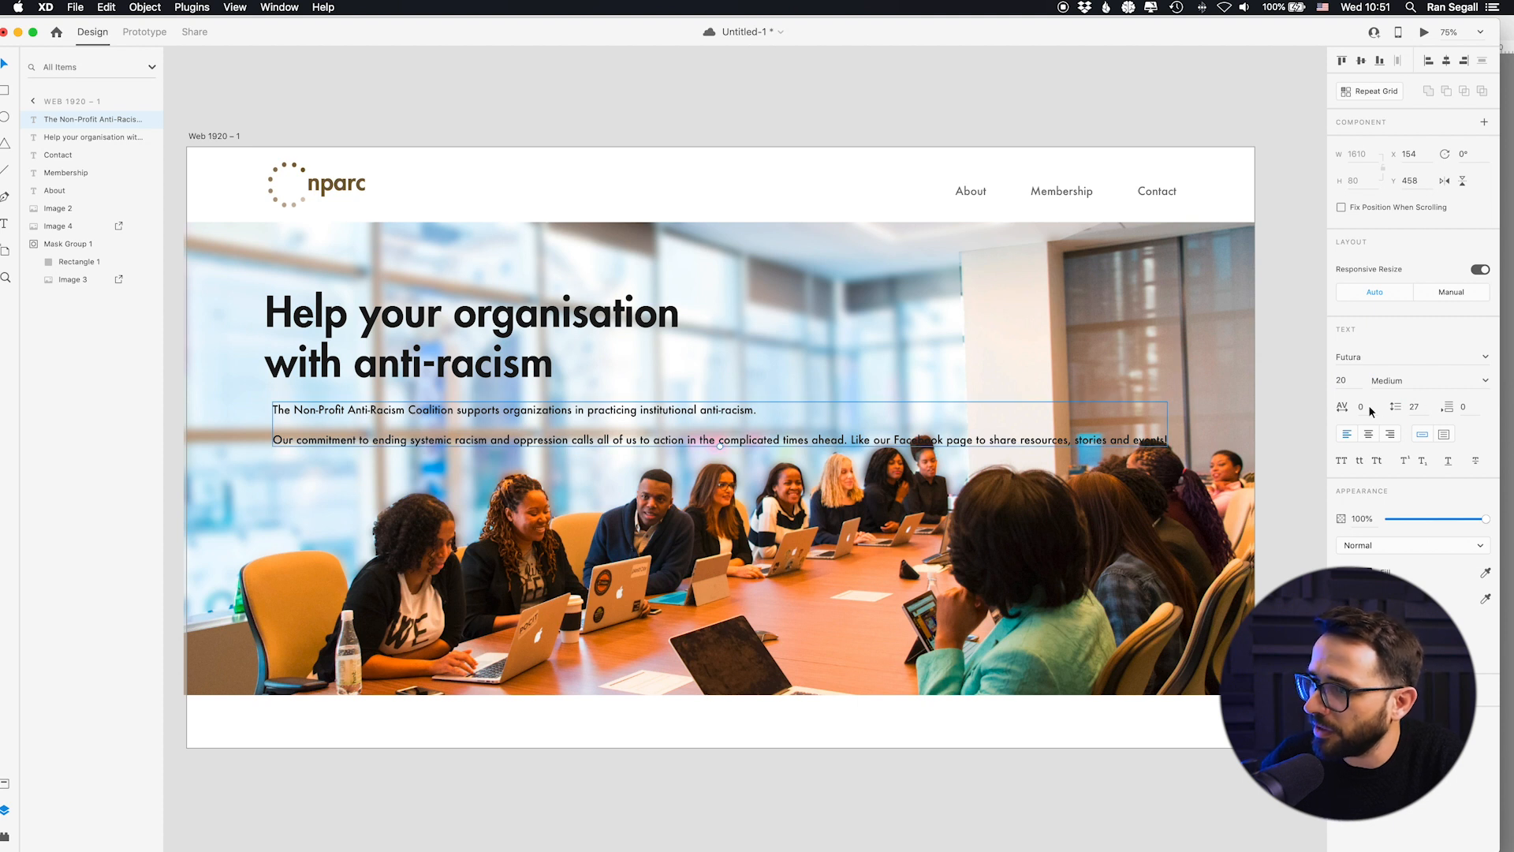
{"action": "left_click_drag", "start_coordinate": [1026, 434], "coordinate": [1007, 436]}
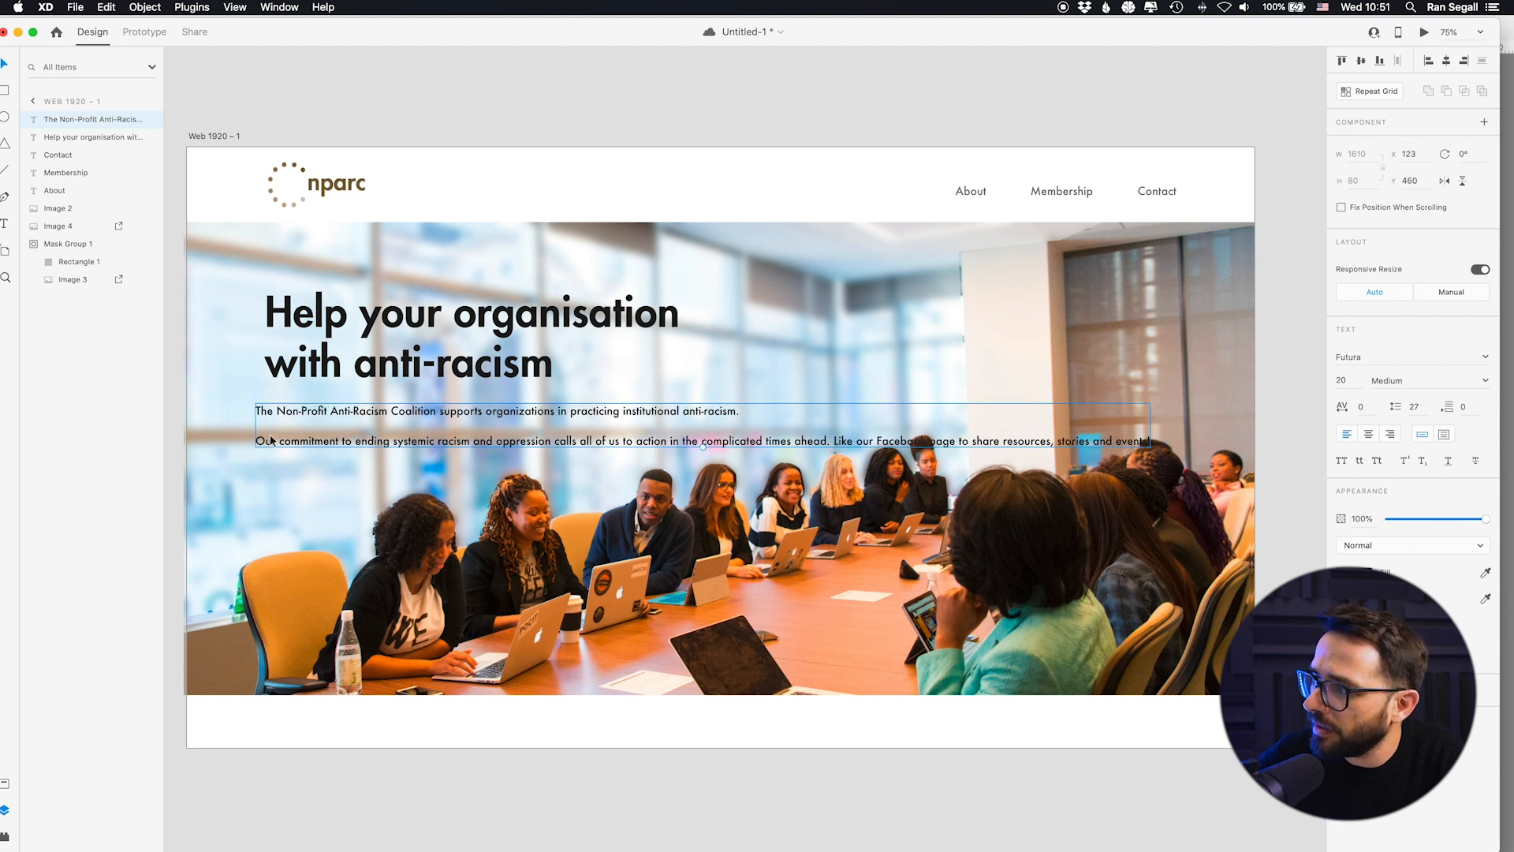
{"action": "left_click_drag", "start_coordinate": [269, 416], "coordinate": [282, 416]}
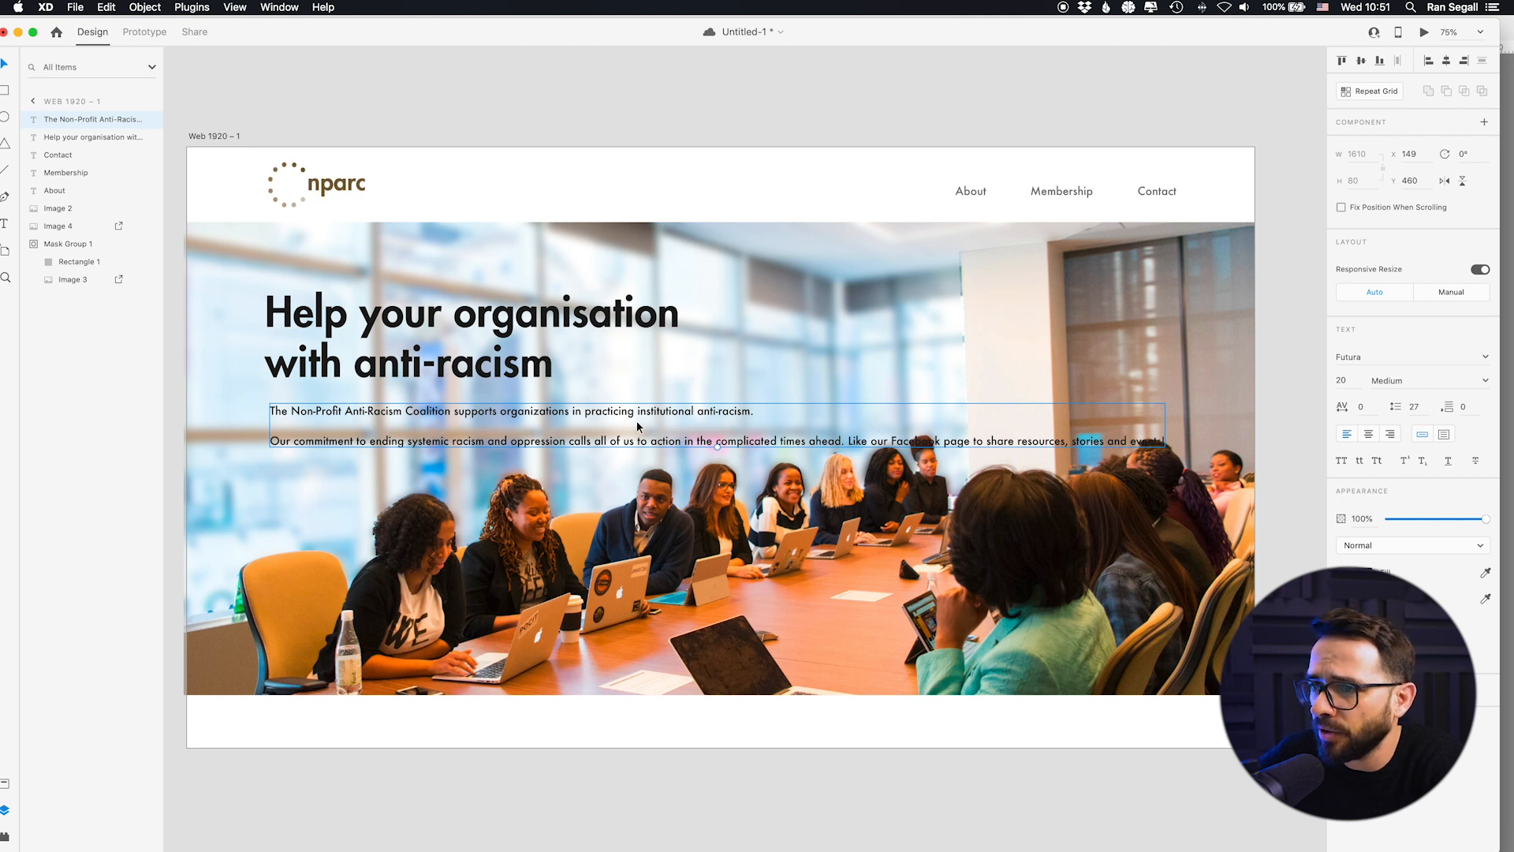
Step: Remove the blank line between the mission statement and the commitment paragraph, and delete the closing Facebook page sentence
{"action": "double_click", "coordinate": [284, 444]}
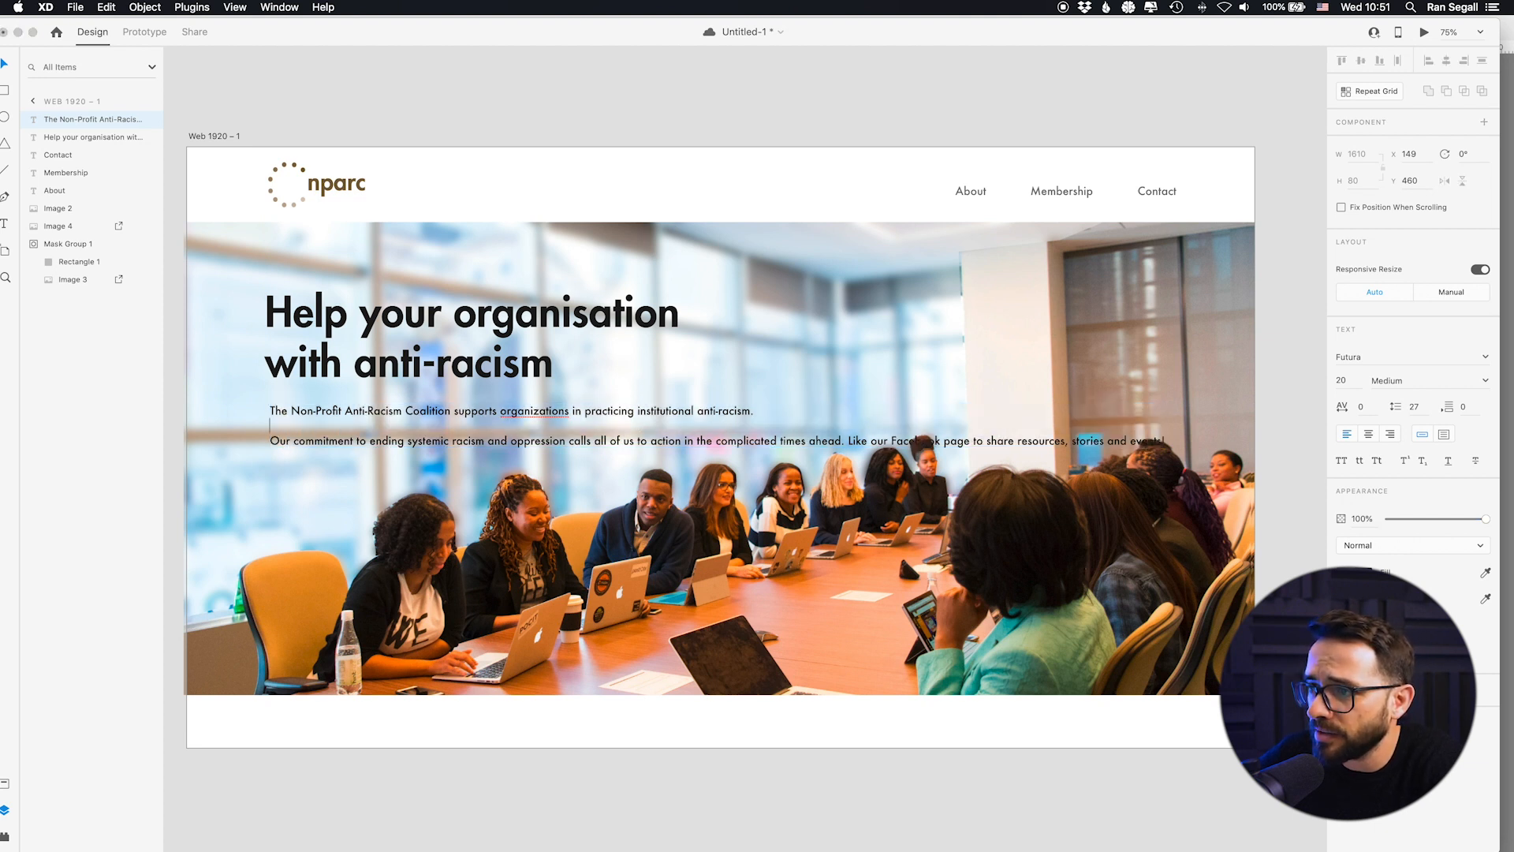
{"action": "key", "text": "BackSpace"}
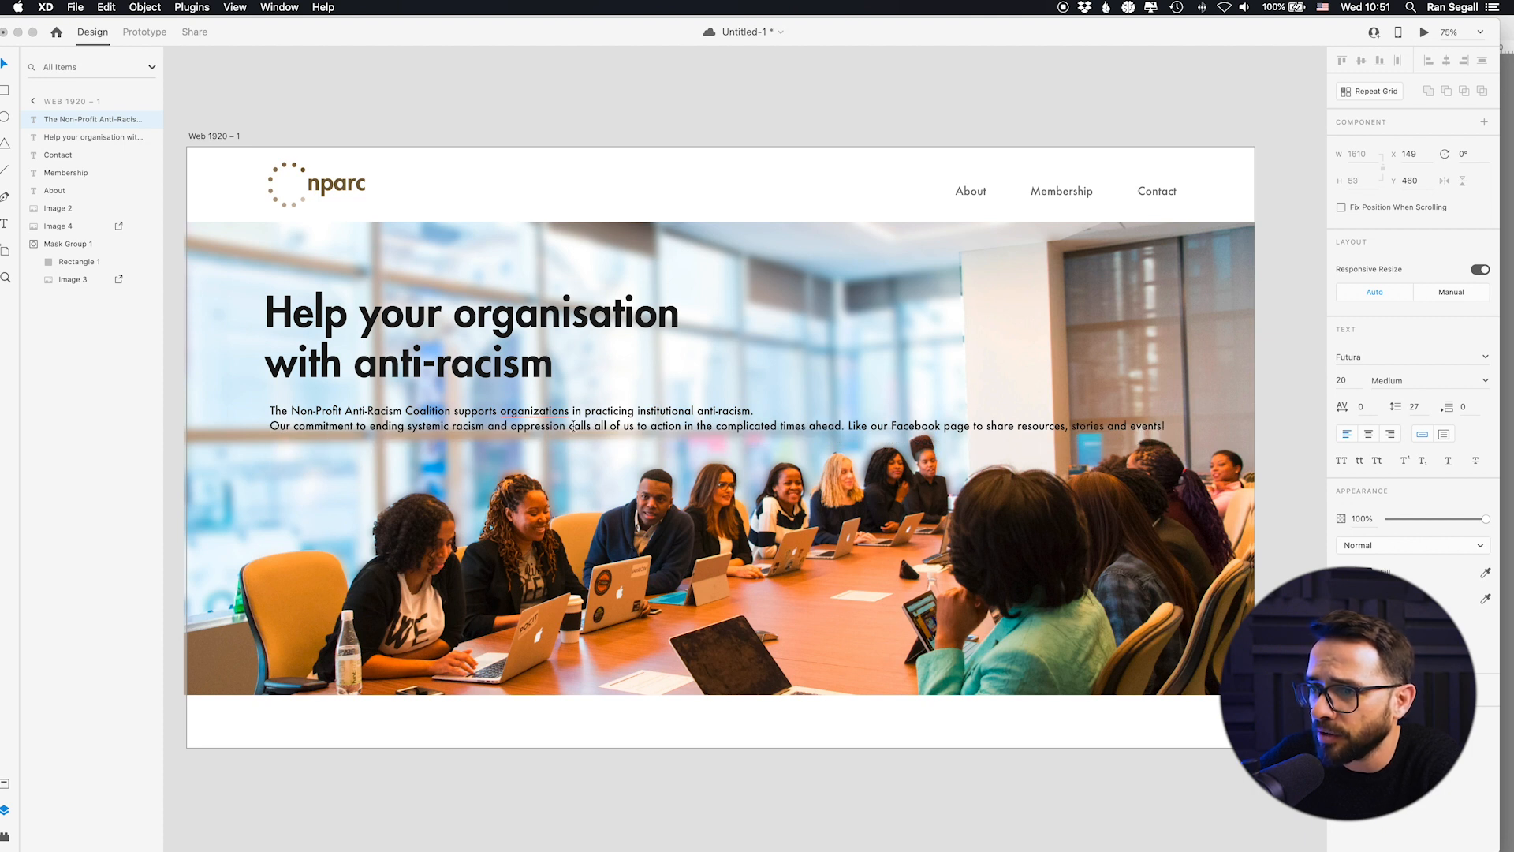
{"action": "left_click_drag", "start_coordinate": [846, 426], "coordinate": [1206, 428]}
{"action": "key", "text": "BackSpace"}
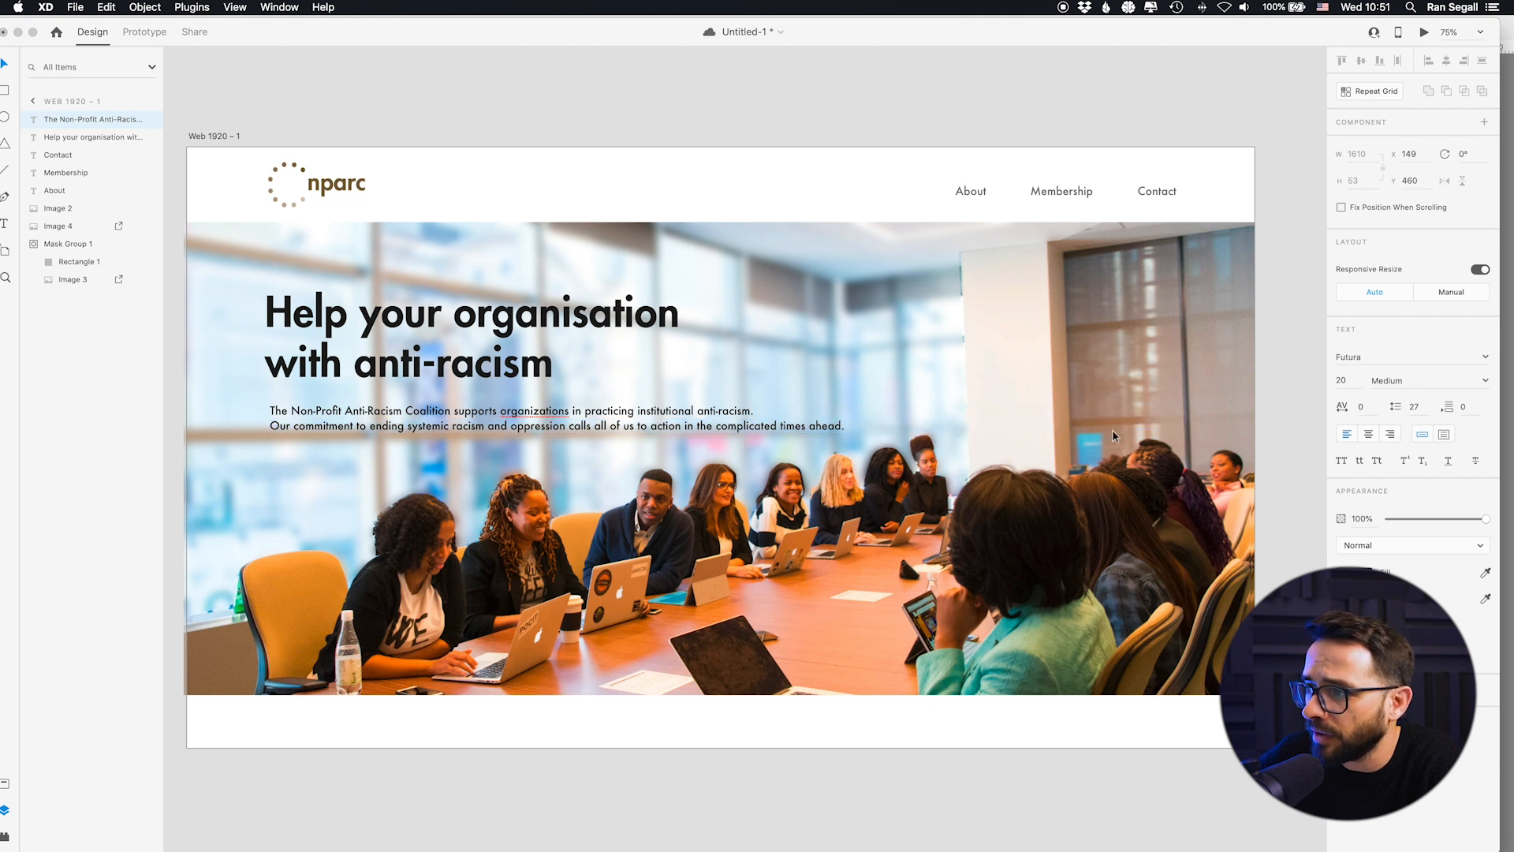
{"action": "key", "text": "Escape"}
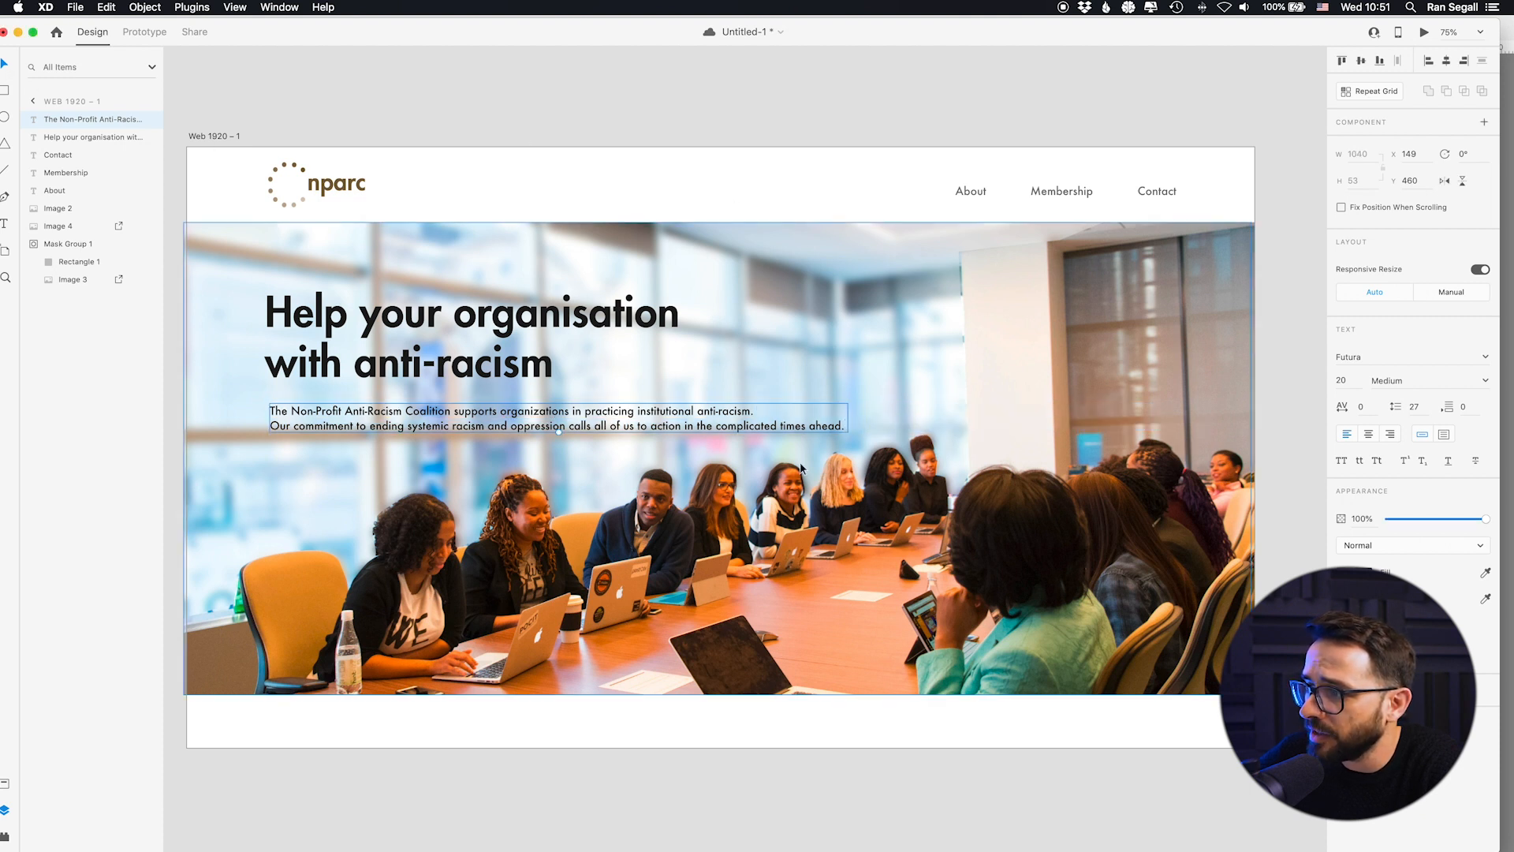
Step: Align the mission text with the headline's left edge at about X 140, Y 441, and resize its box to about 758 by 186
{"action": "left_click_drag", "start_coordinate": [784, 426], "coordinate": [779, 416]}
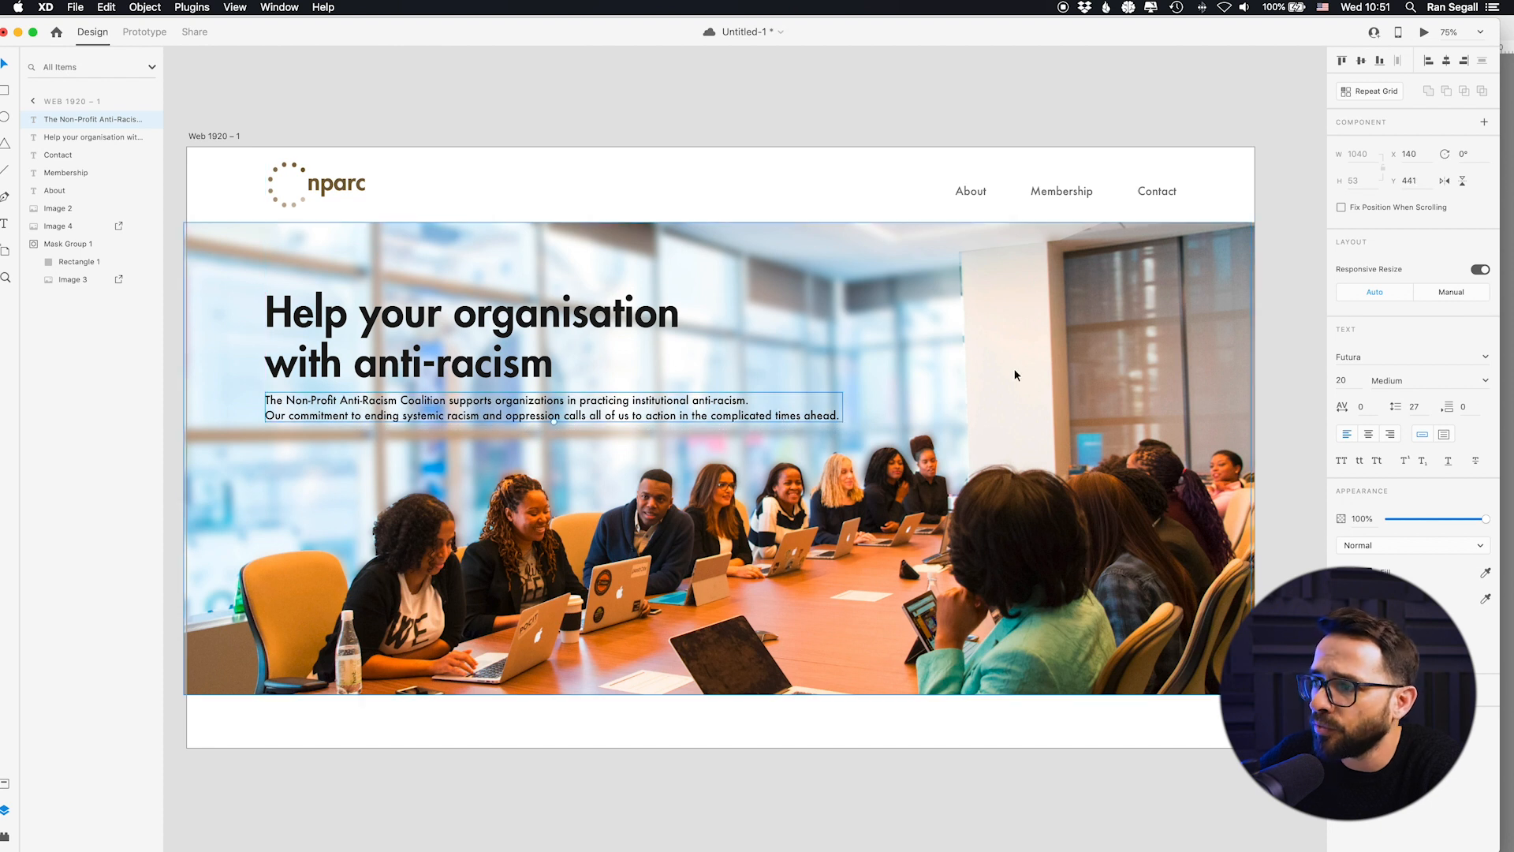
{"action": "left_click_drag", "start_coordinate": [844, 407], "coordinate": [686, 406]}
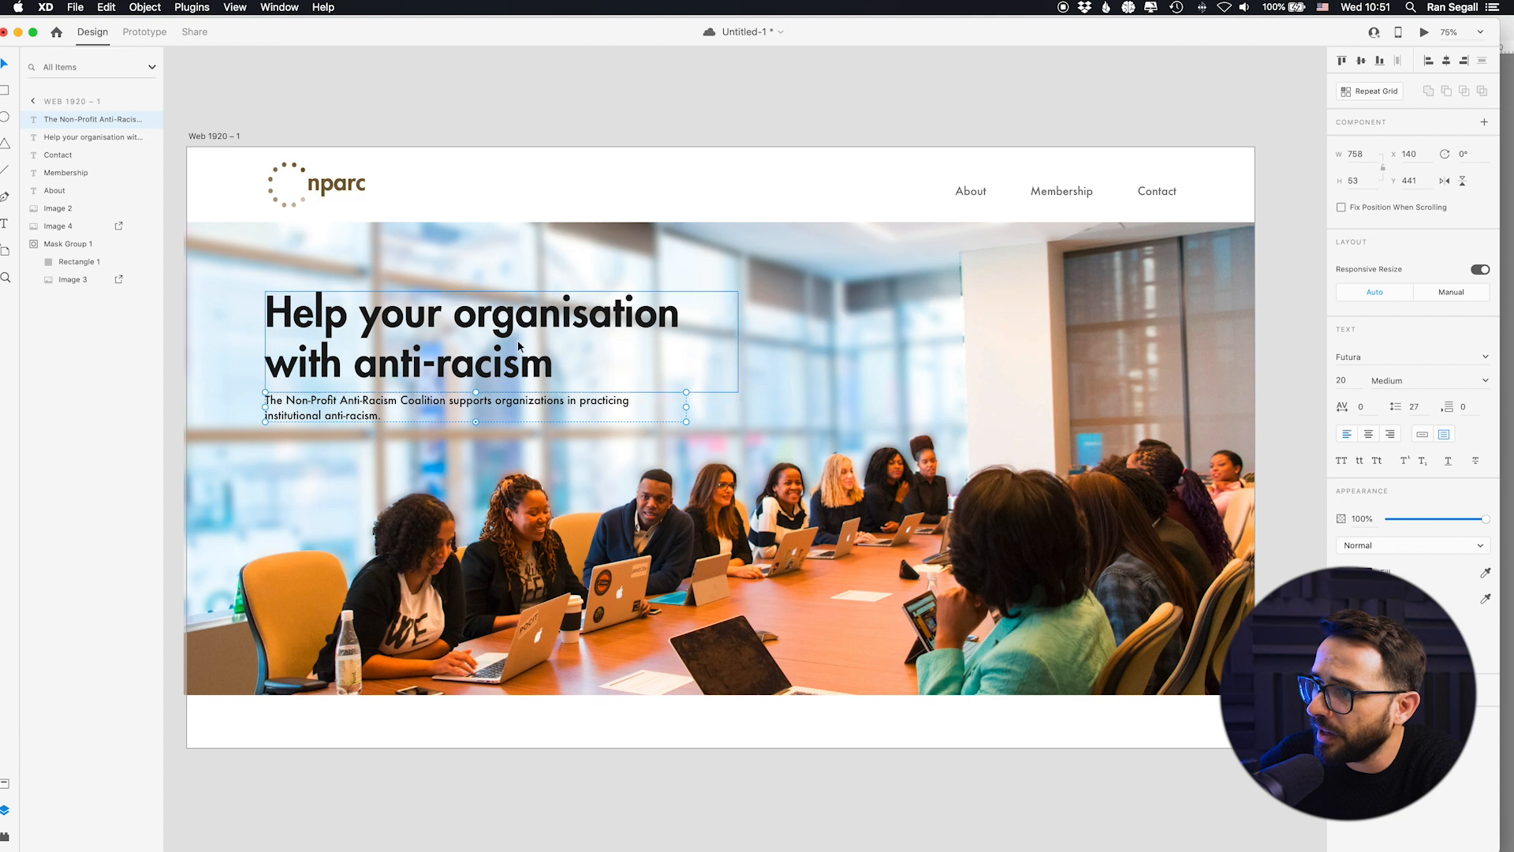
{"action": "left_click_drag", "start_coordinate": [475, 422], "coordinate": [466, 492]}
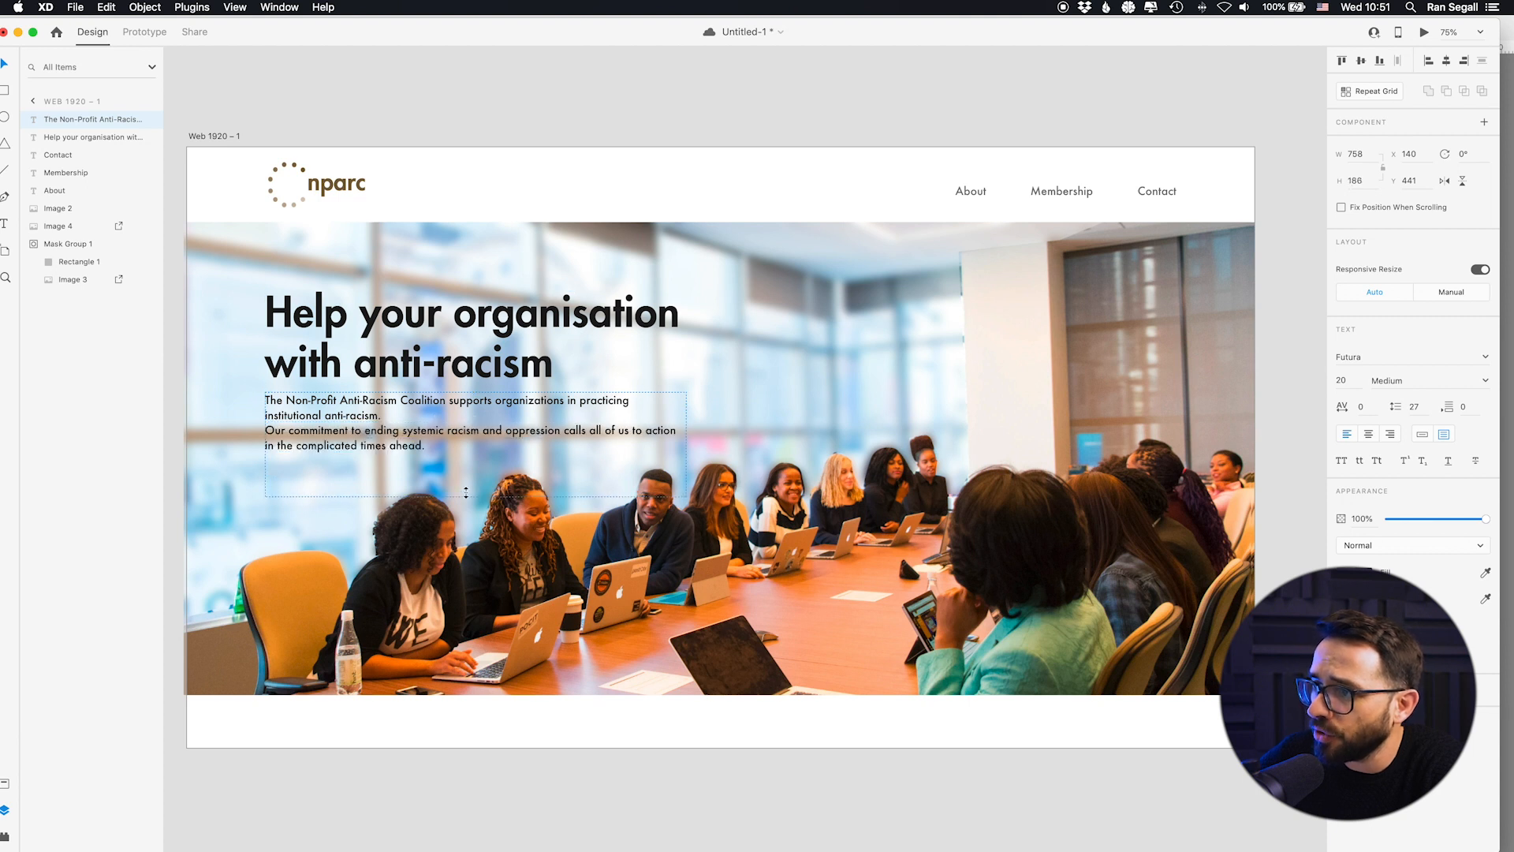
Step: Join the mission statement and commitment sentence into one paragraph and resize its text box to about 777 by 106
{"action": "double_click", "coordinate": [344, 434]}
{"action": "left_click", "coordinate": [273, 436]}
{"action": "key", "text": "BackSpace"}
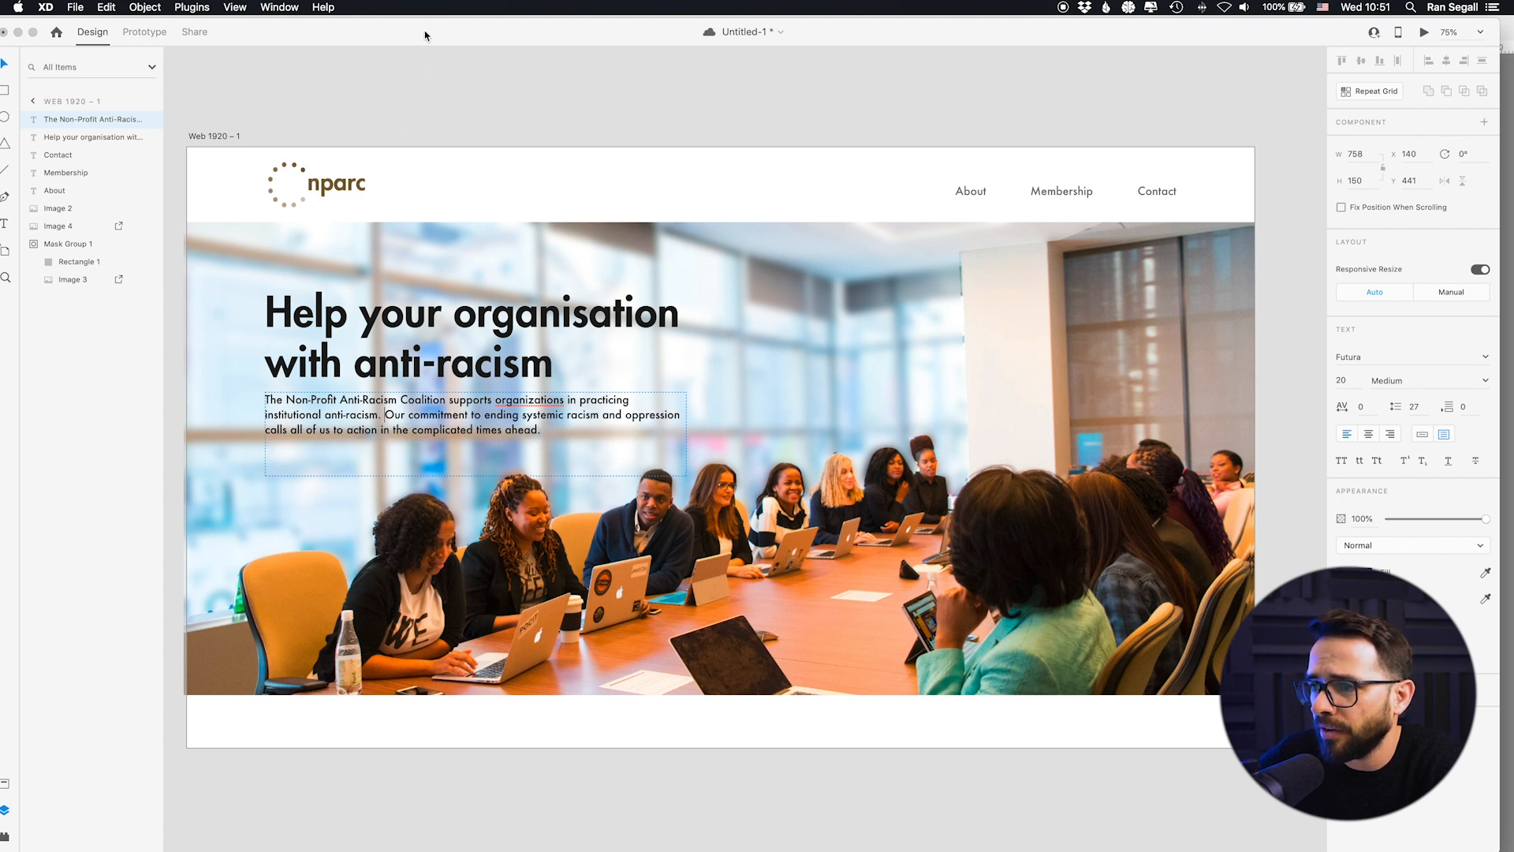
{"action": "key", "text": "Escape"}
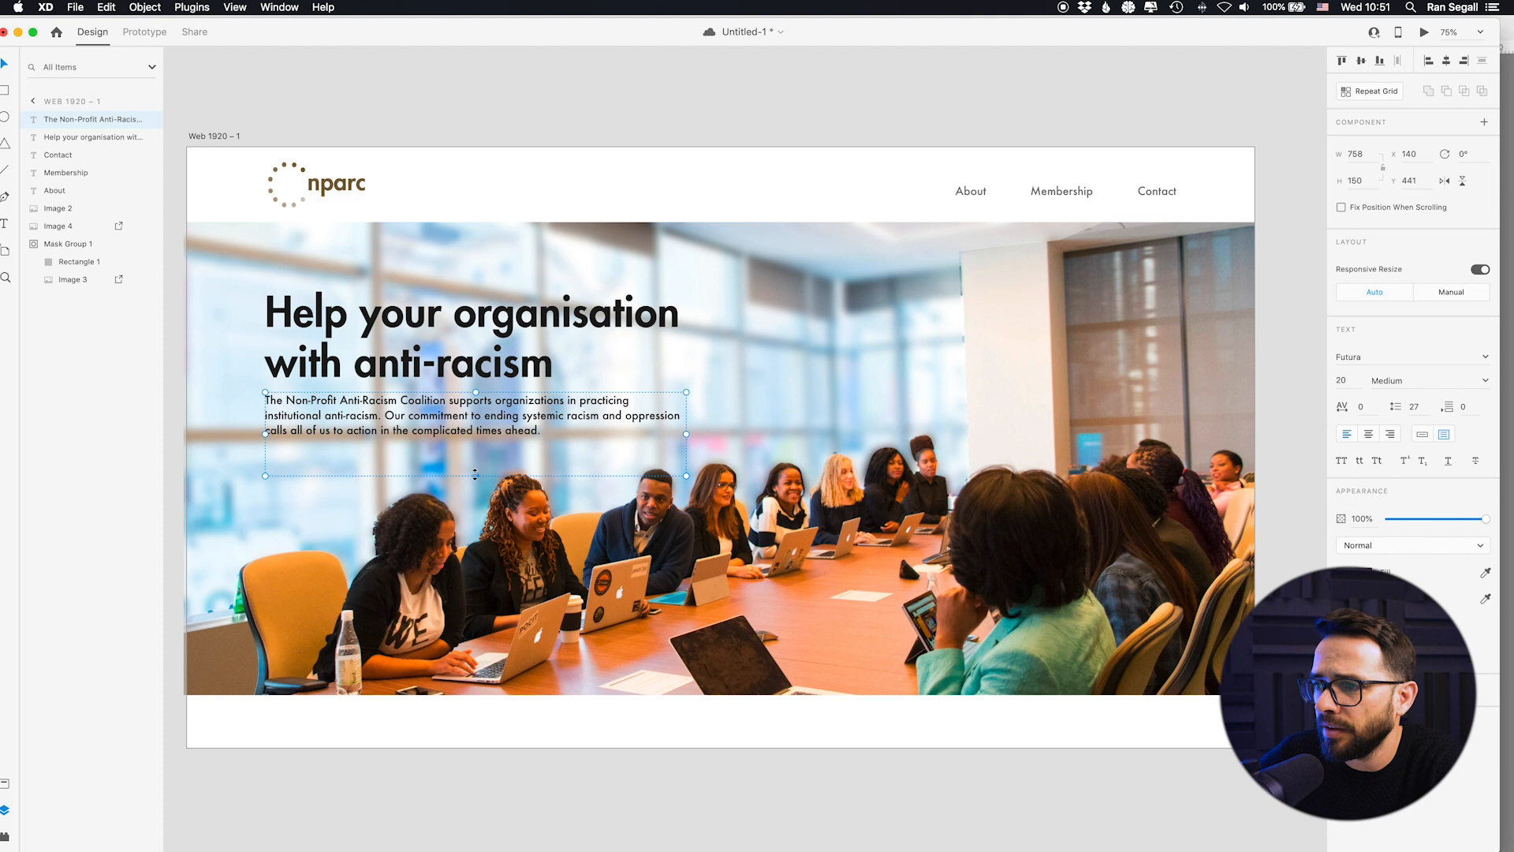
{"action": "left_click_drag", "start_coordinate": [475, 476], "coordinate": [476, 452]}
{"action": "left_click_drag", "start_coordinate": [685, 422], "coordinate": [698, 421]}
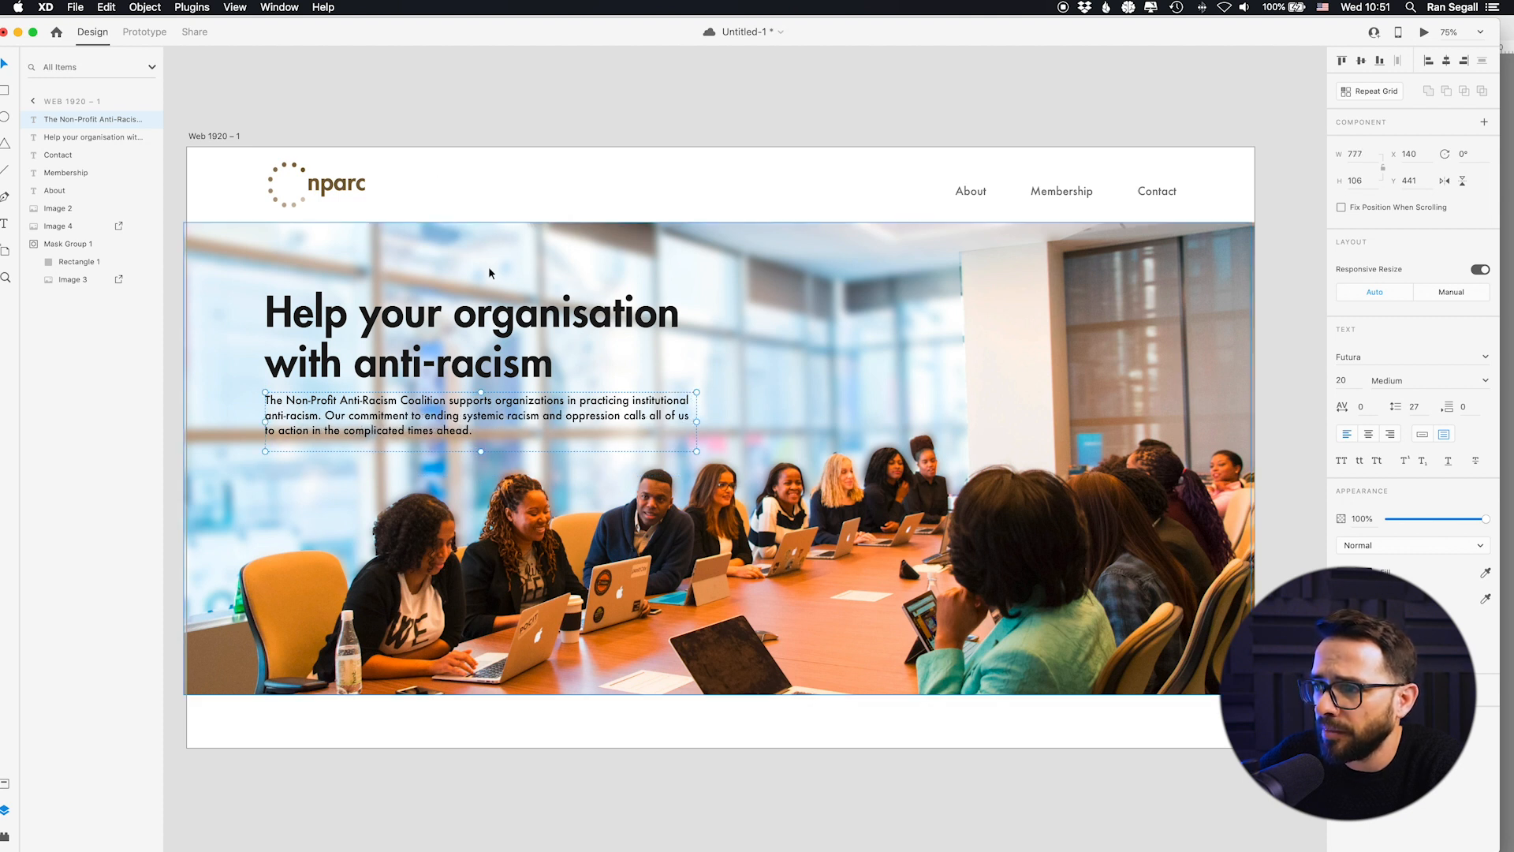
Step: Move the headline up to about Y 226 and the mission paragraph up to about Y 422
{"action": "left_click", "coordinate": [423, 139]}
{"action": "left_click_drag", "start_coordinate": [354, 348], "coordinate": [354, 330]}
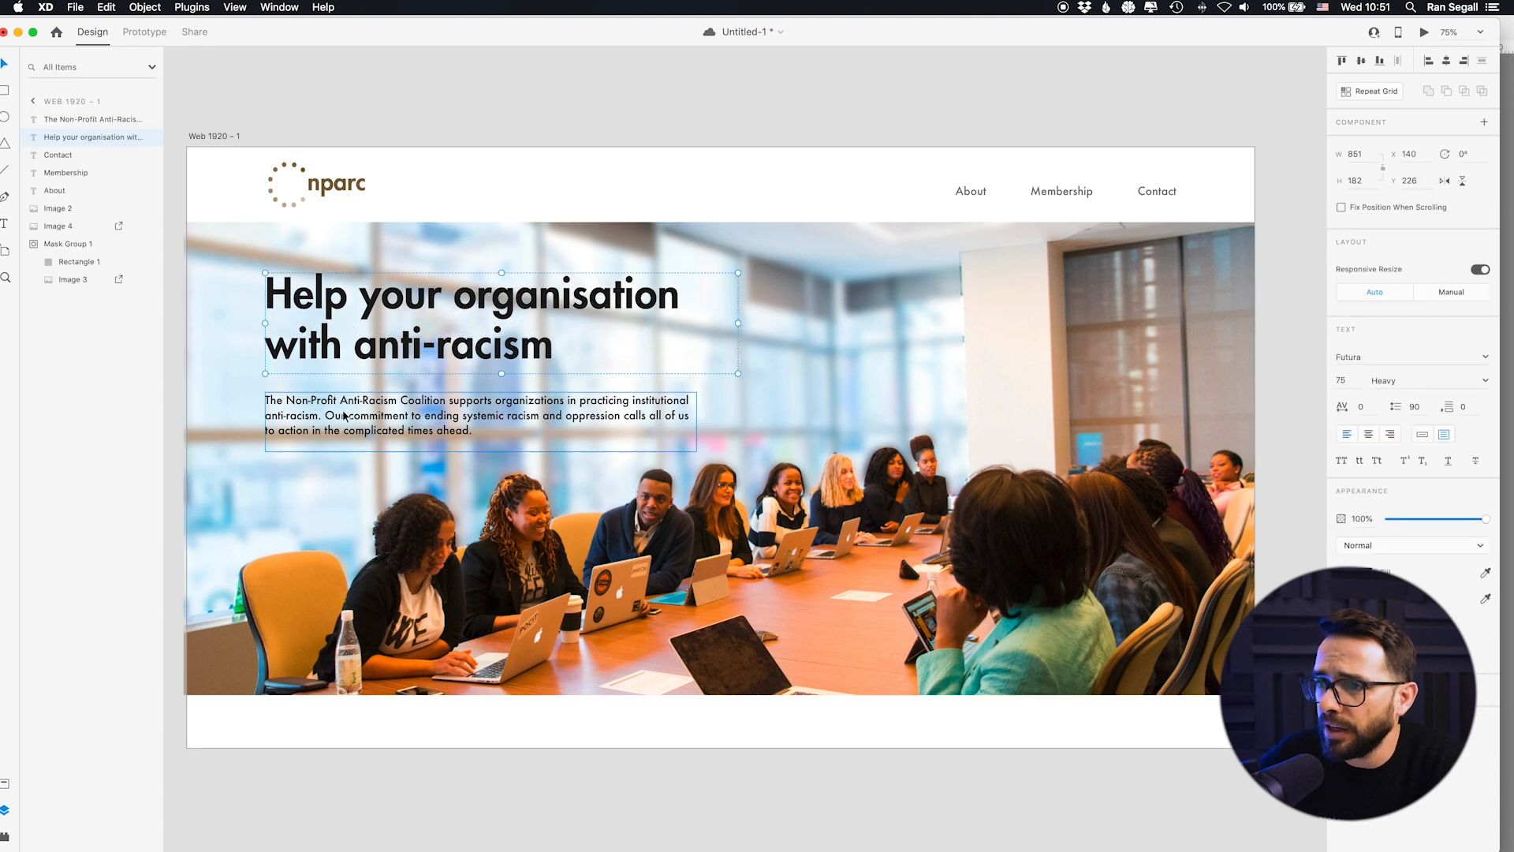
{"action": "left_click_drag", "start_coordinate": [341, 415], "coordinate": [340, 404]}
{"action": "left_click", "coordinate": [443, 125]}
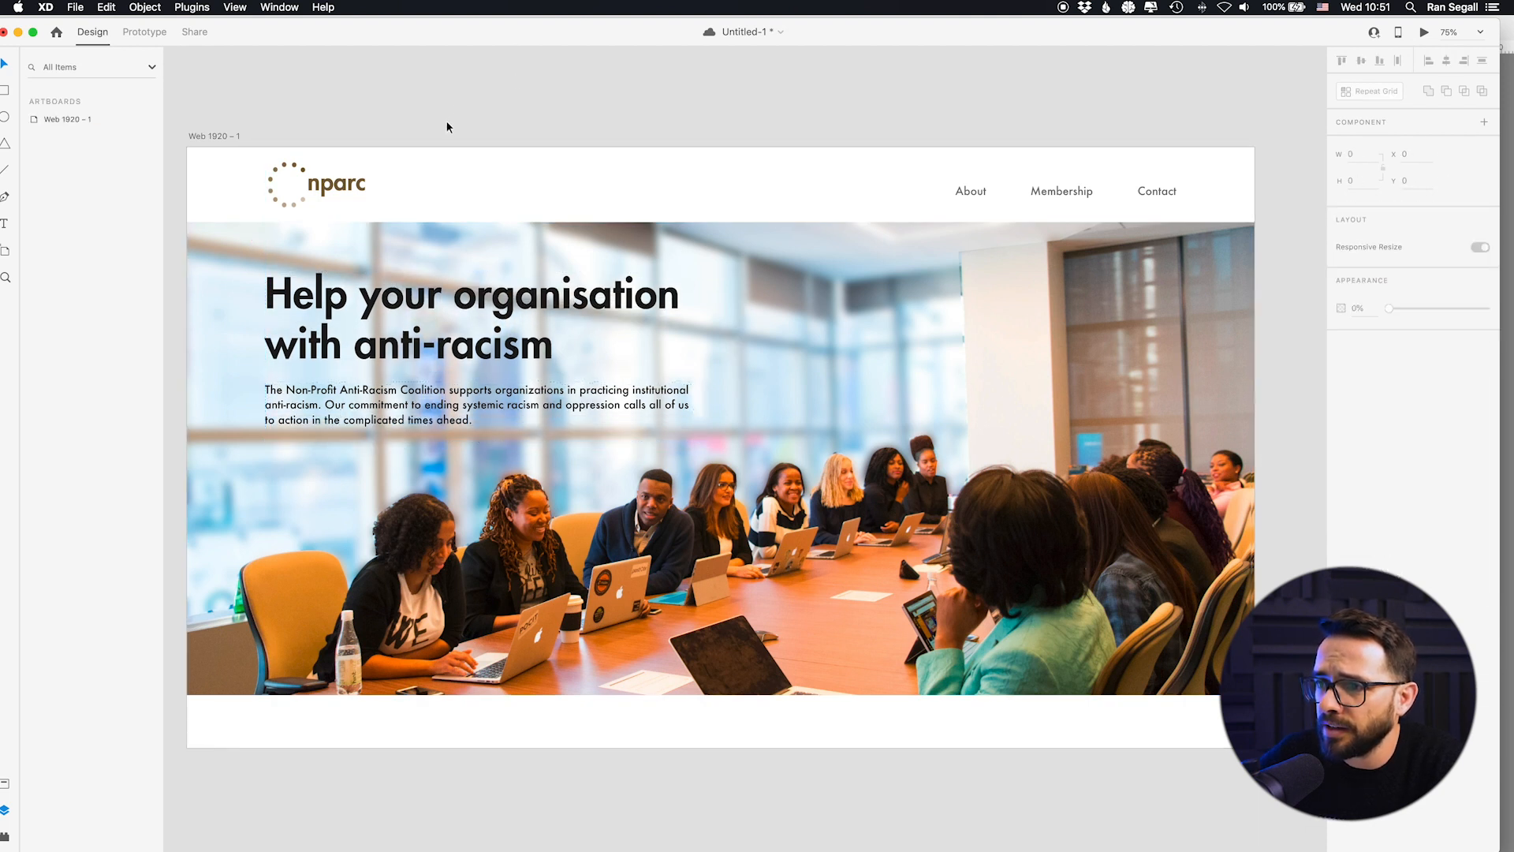
Step: Draw a white borderless button rectangle about 326 by 77 below the mission paragraph, aligned with its left edge at about Y 548
{"action": "key", "text": "r"}
{"action": "left_click_drag", "start_coordinate": [268, 456], "coordinate": [446, 499]}
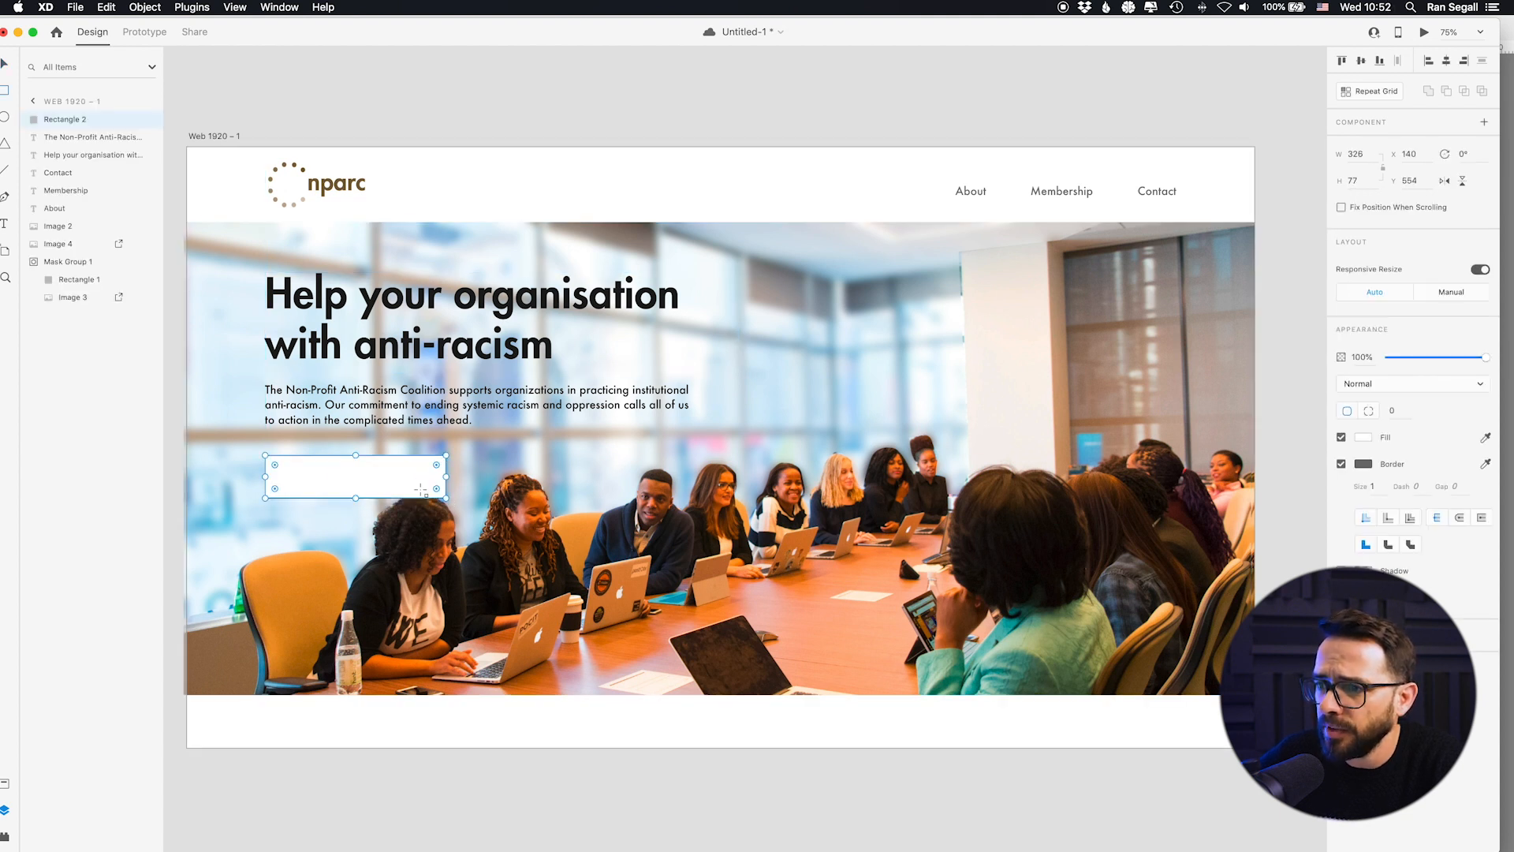
{"action": "left_click", "coordinate": [1341, 464]}
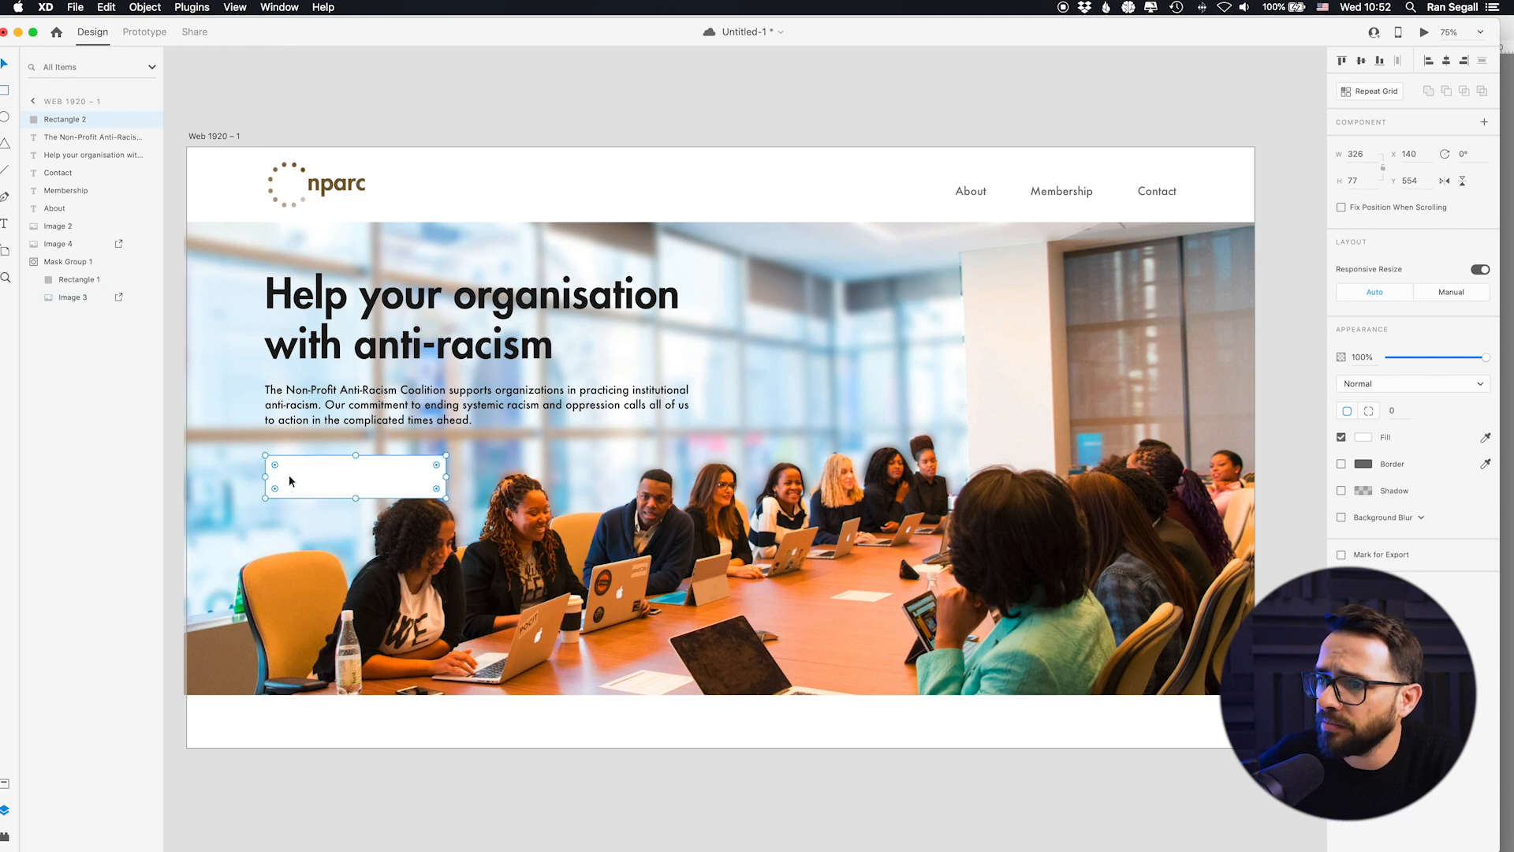
{"action": "left_click_drag", "start_coordinate": [284, 475], "coordinate": [309, 475]}
{"action": "left_click", "coordinate": [413, 106]}
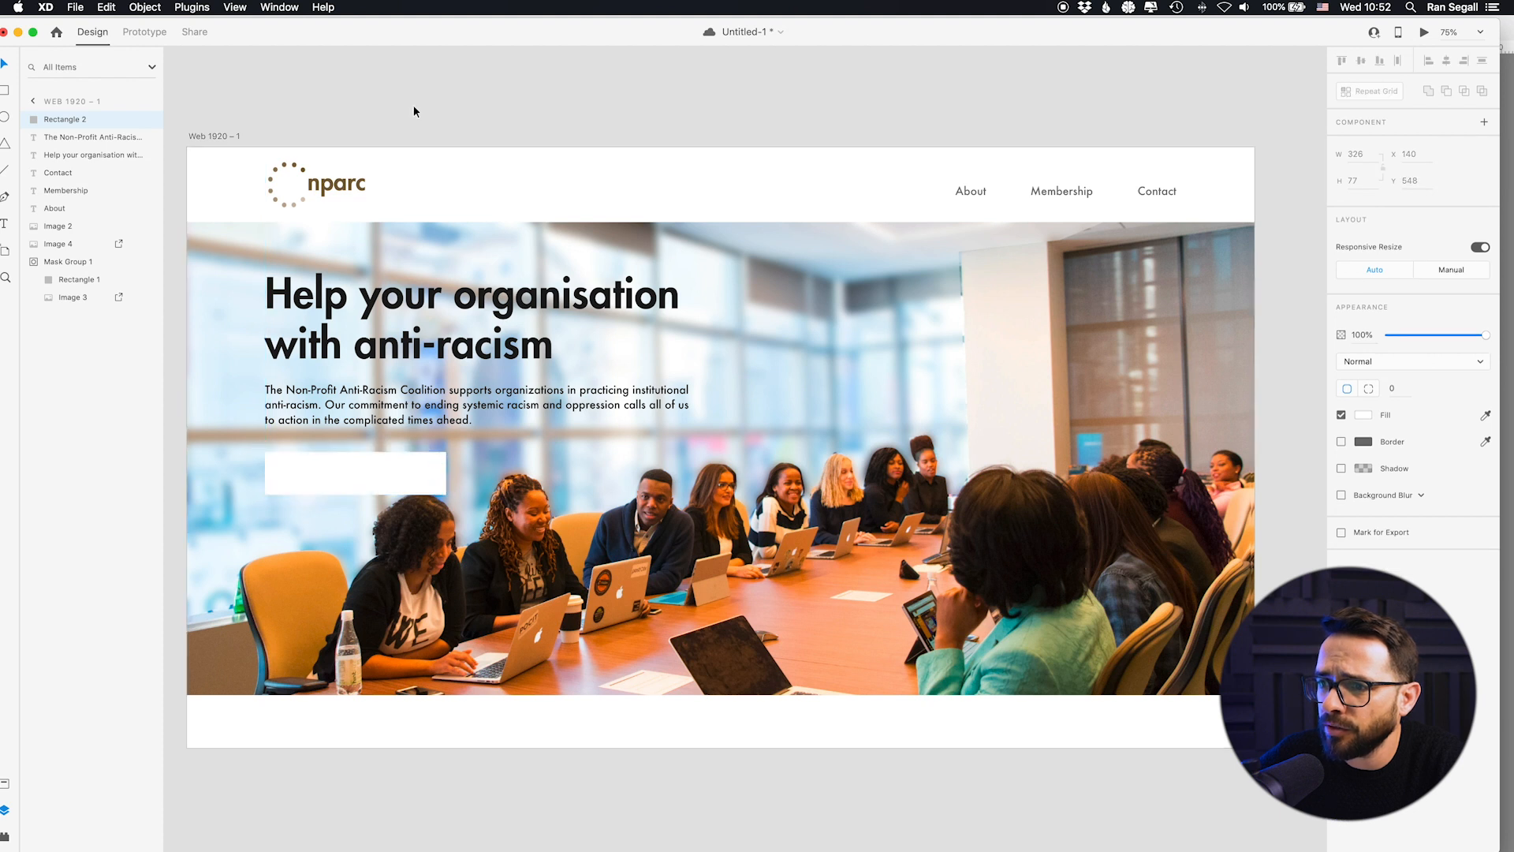
Step: Duplicate the mission paragraph over the white rectangle and replace the copy's text with "Join As a Member"
{"action": "left_click", "coordinate": [341, 417]}
{"action": "left_click_drag", "start_coordinate": [341, 416], "coordinate": [431, 501]}
{"action": "double_click", "coordinate": [431, 502]}
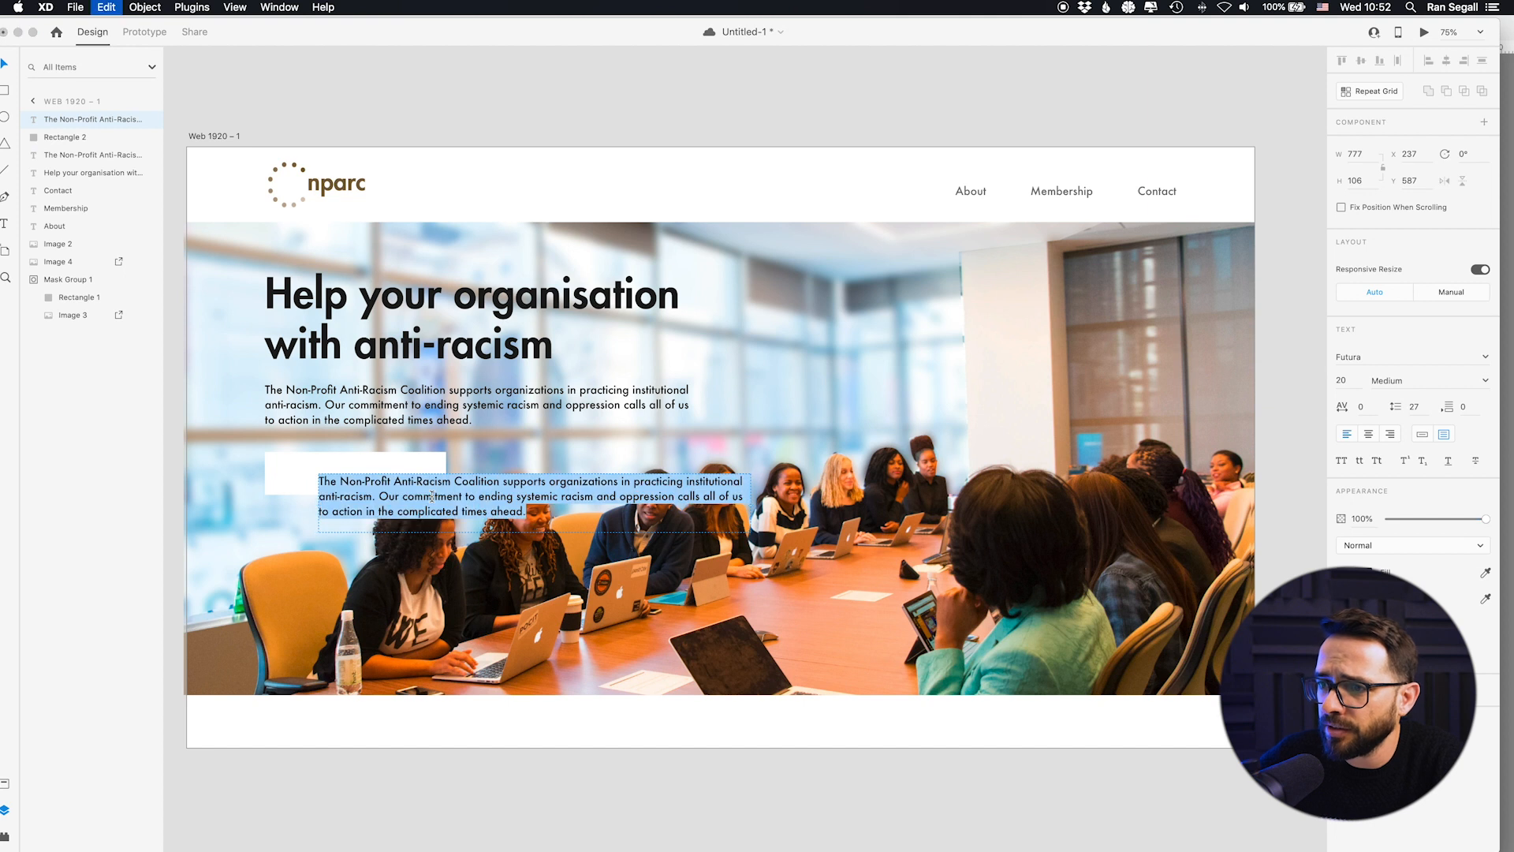
{"action": "type", "text": "Joi"}
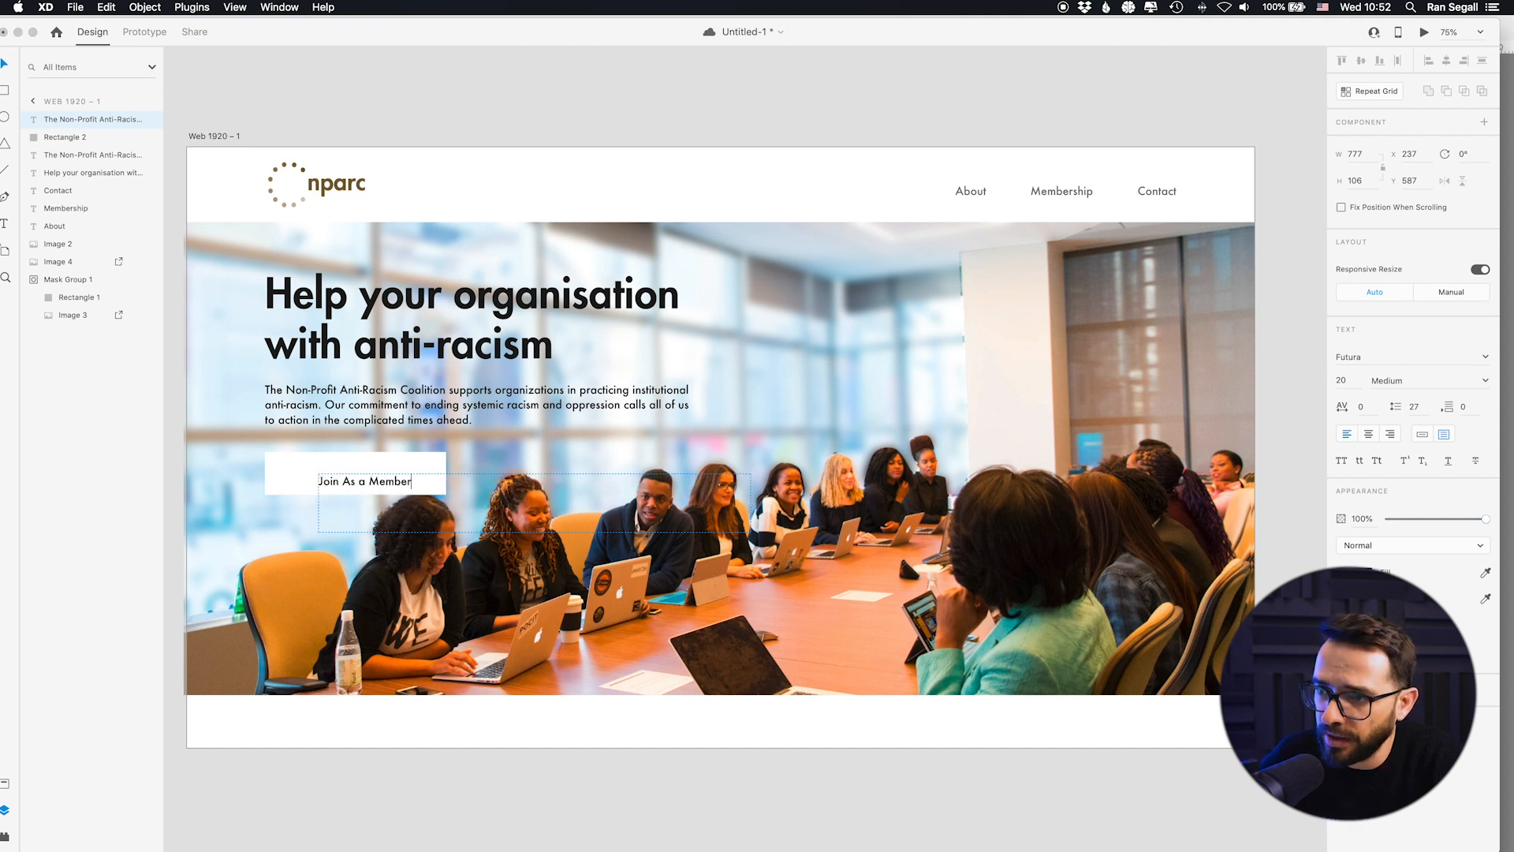
{"action": "type", "text": "n As a Member"}
{"action": "key", "text": "Escape"}
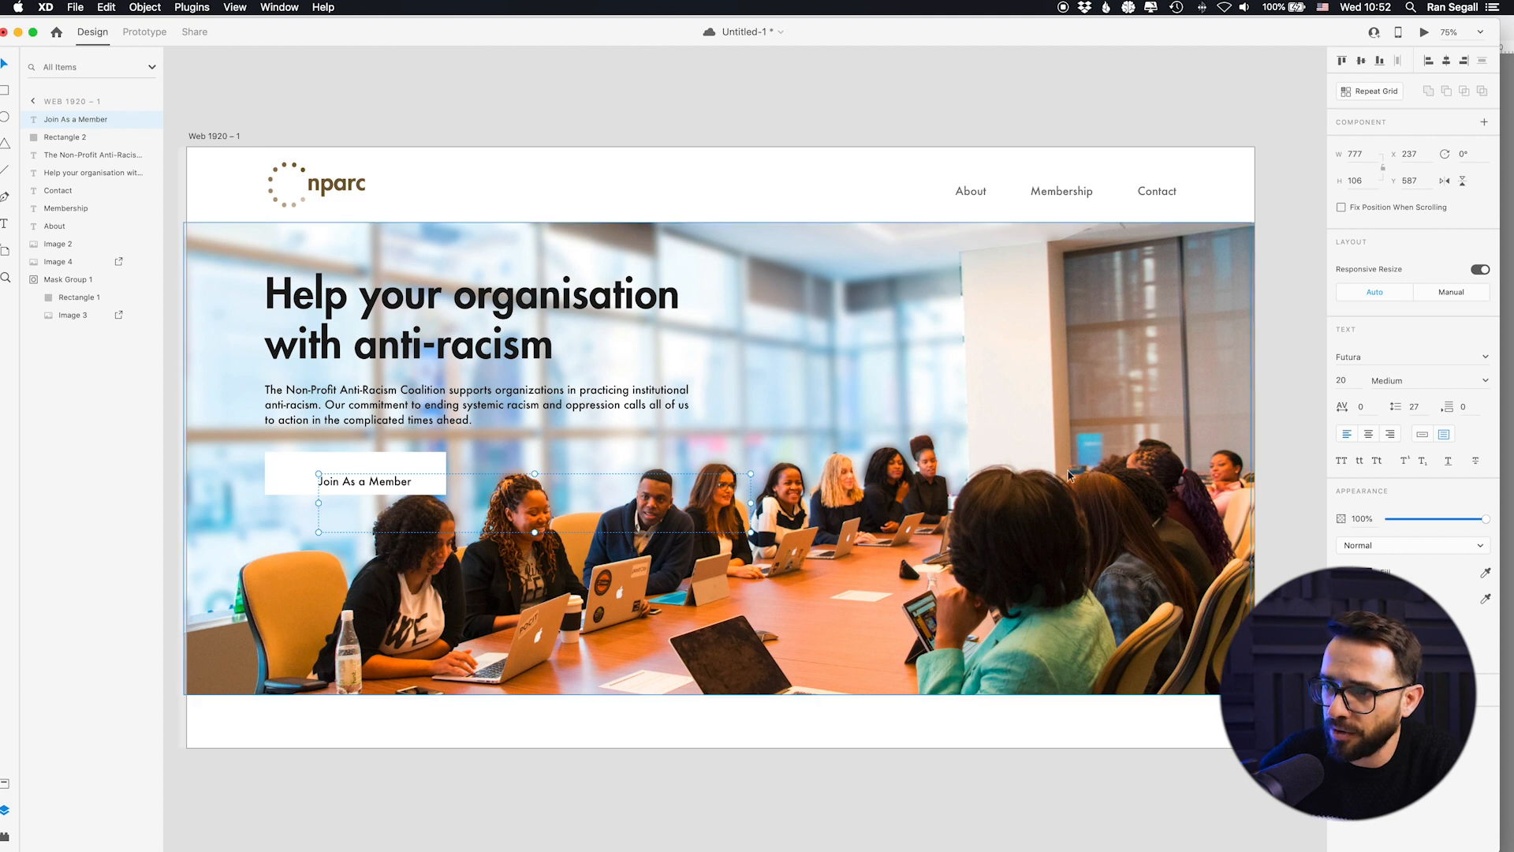
Step: Make the "Join As a Member" label bold, shrink its text box to about 208 by 34 and place it on the white rectangle
{"action": "left_click", "coordinate": [1486, 382]}
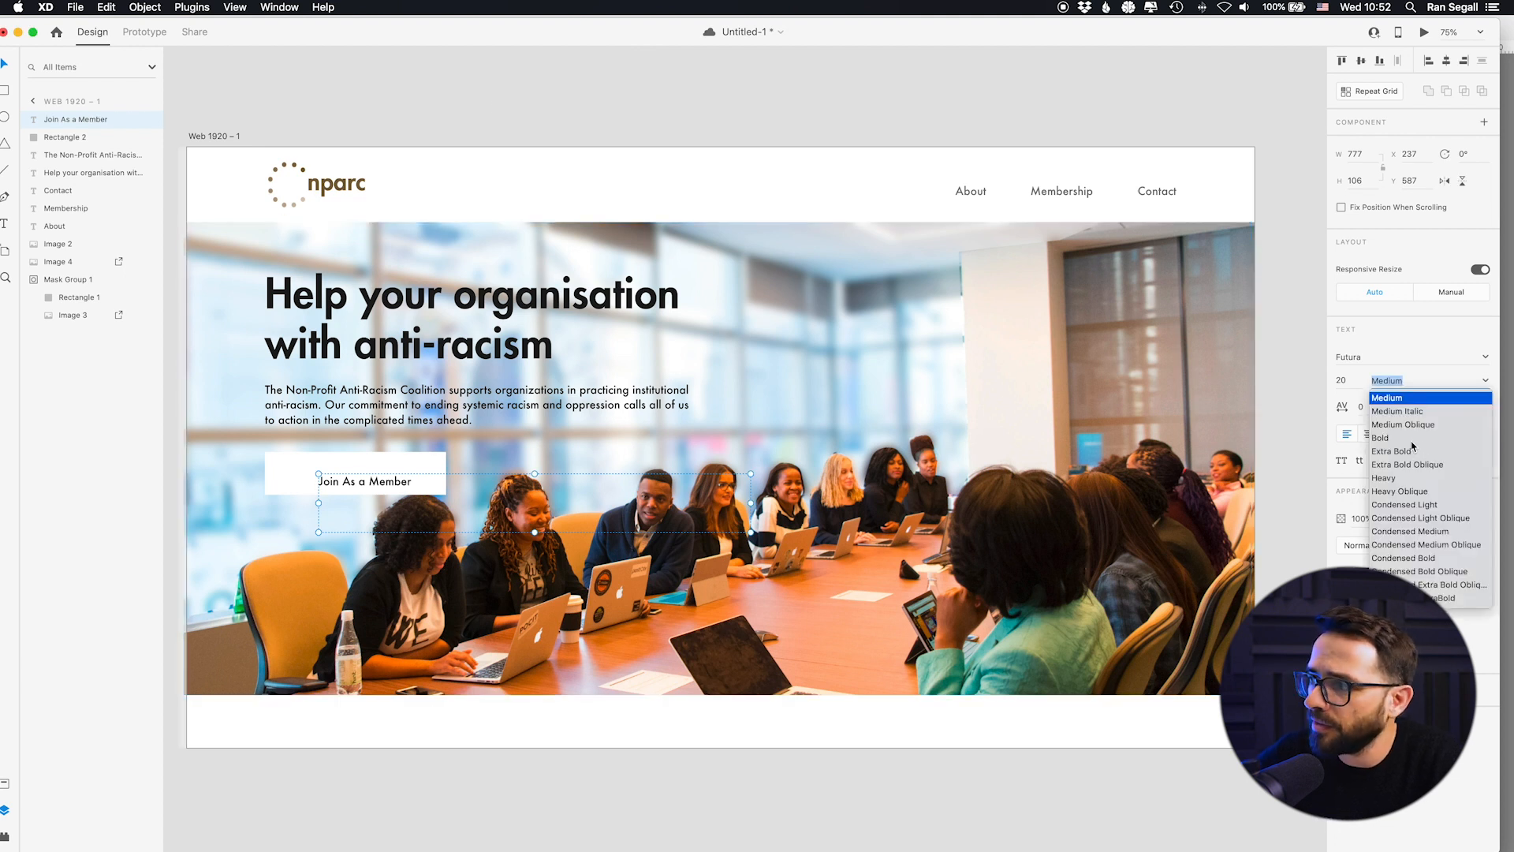
{"action": "left_click", "coordinate": [1381, 438]}
{"action": "left_click_drag", "start_coordinate": [385, 495], "coordinate": [368, 486]}
{"action": "left_click_drag", "start_coordinate": [734, 524], "coordinate": [391, 475]}
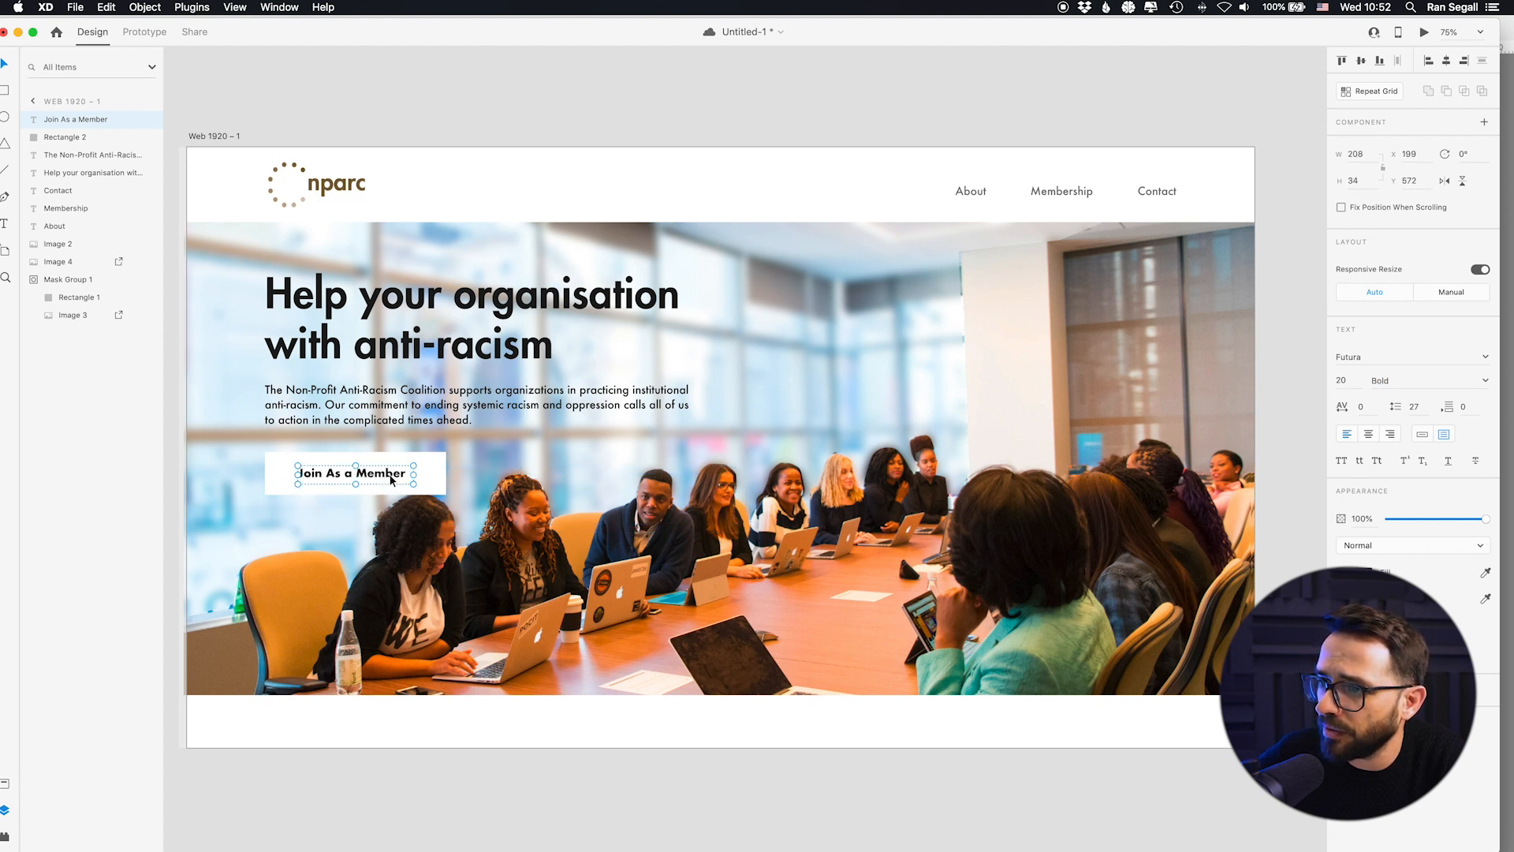
Step: Group the "Join As a Member" label with its white rectangle as one button
{"action": "left_click", "coordinate": [439, 472], "text": "shift"}
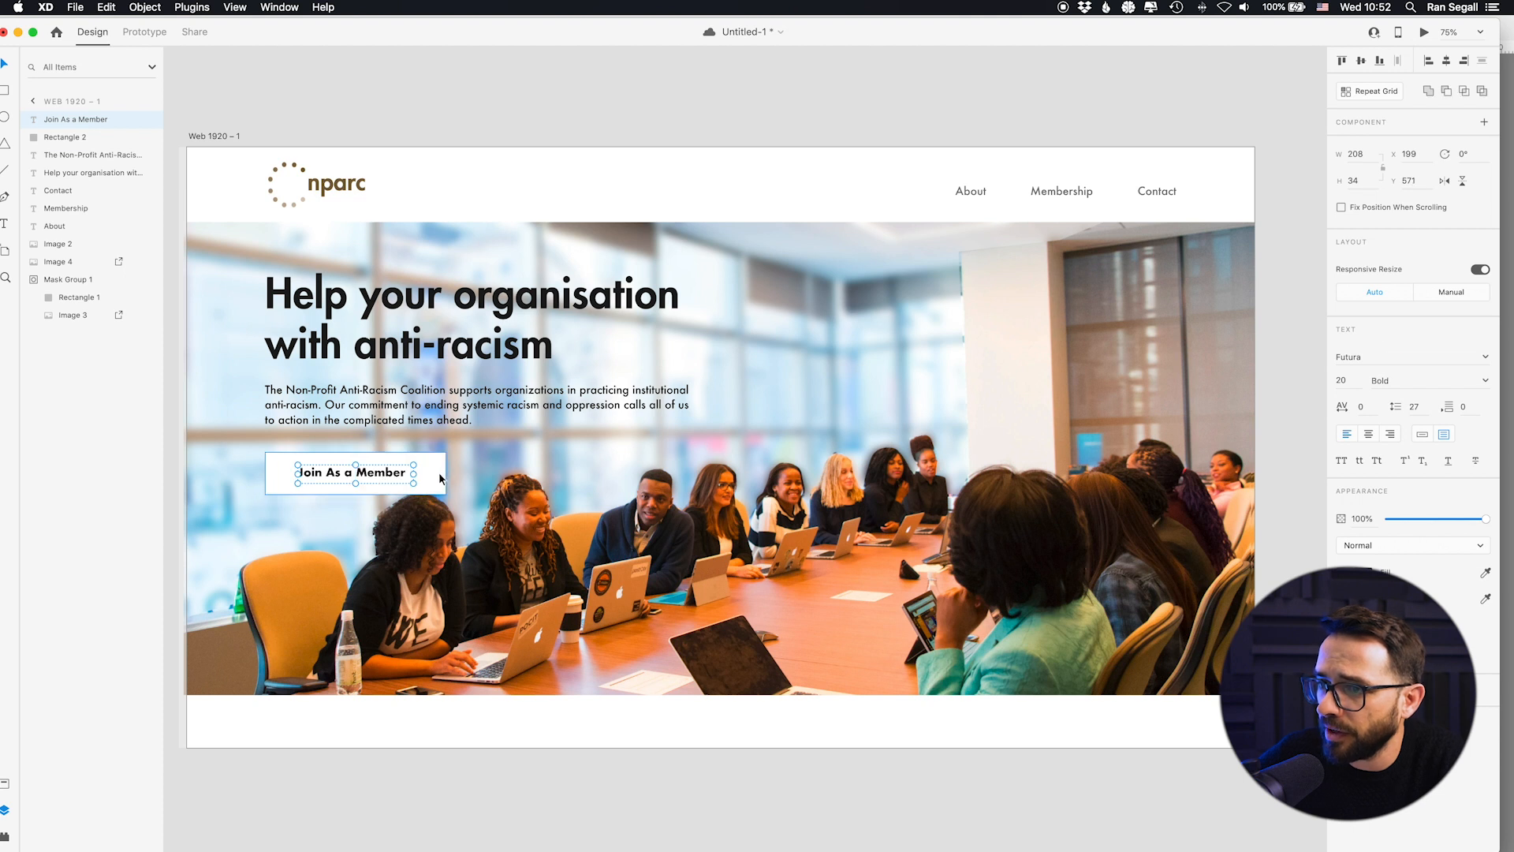
{"action": "key", "text": "super+g"}
{"action": "left_click", "coordinate": [371, 93]}
{"action": "left_click_drag", "start_coordinate": [402, 108], "coordinate": [394, 101]}
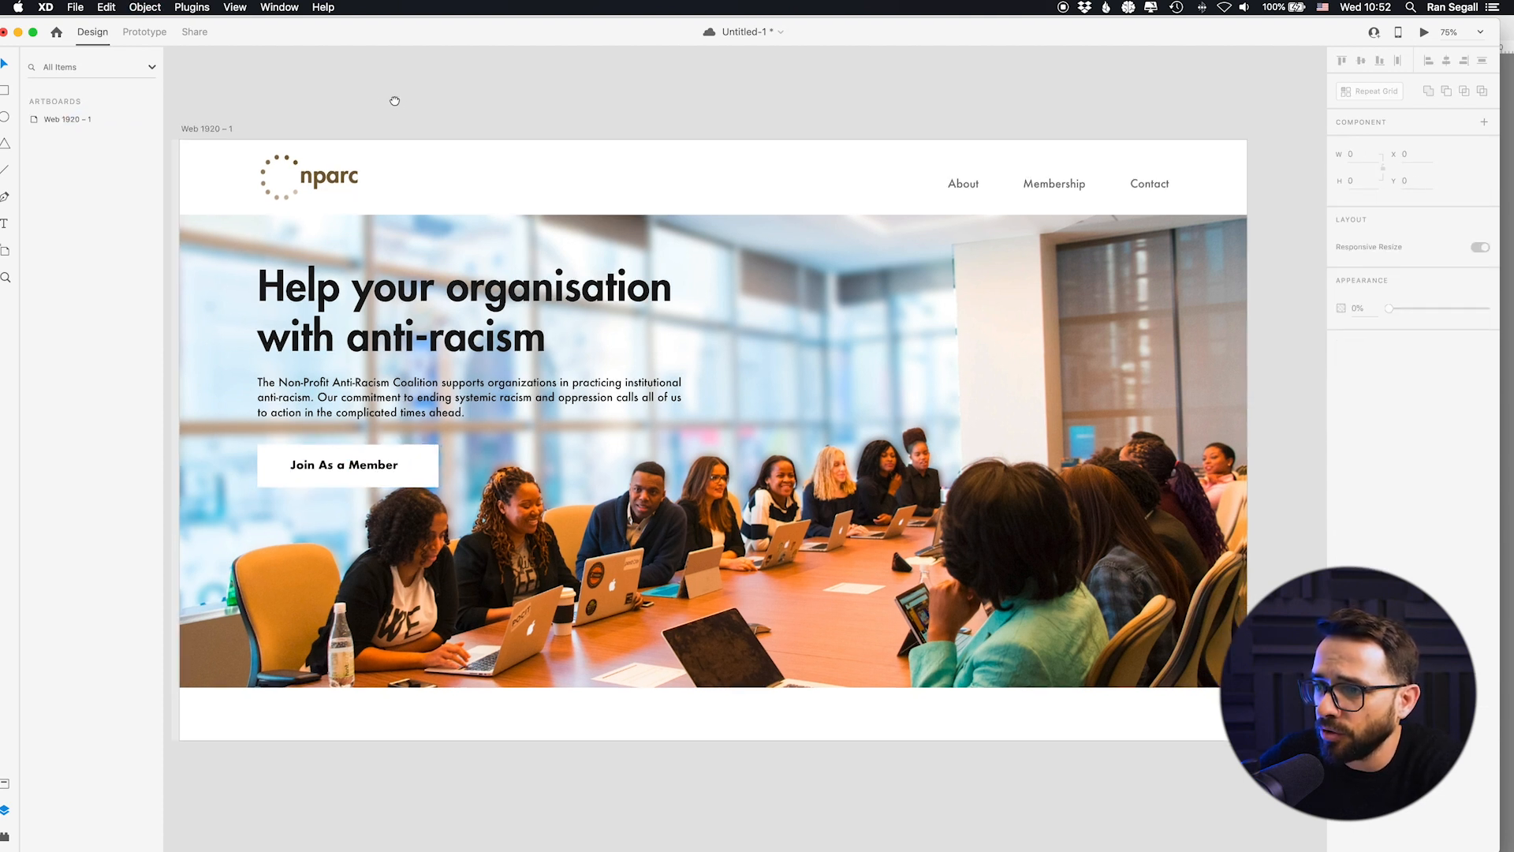
Step: Move the blurred hero photo down slightly and delete the old masked photo behind it
{"action": "left_click", "coordinate": [677, 534]}
{"action": "left_click_drag", "start_coordinate": [699, 620], "coordinate": [701, 636]}
{"action": "left_click", "coordinate": [521, 223]}
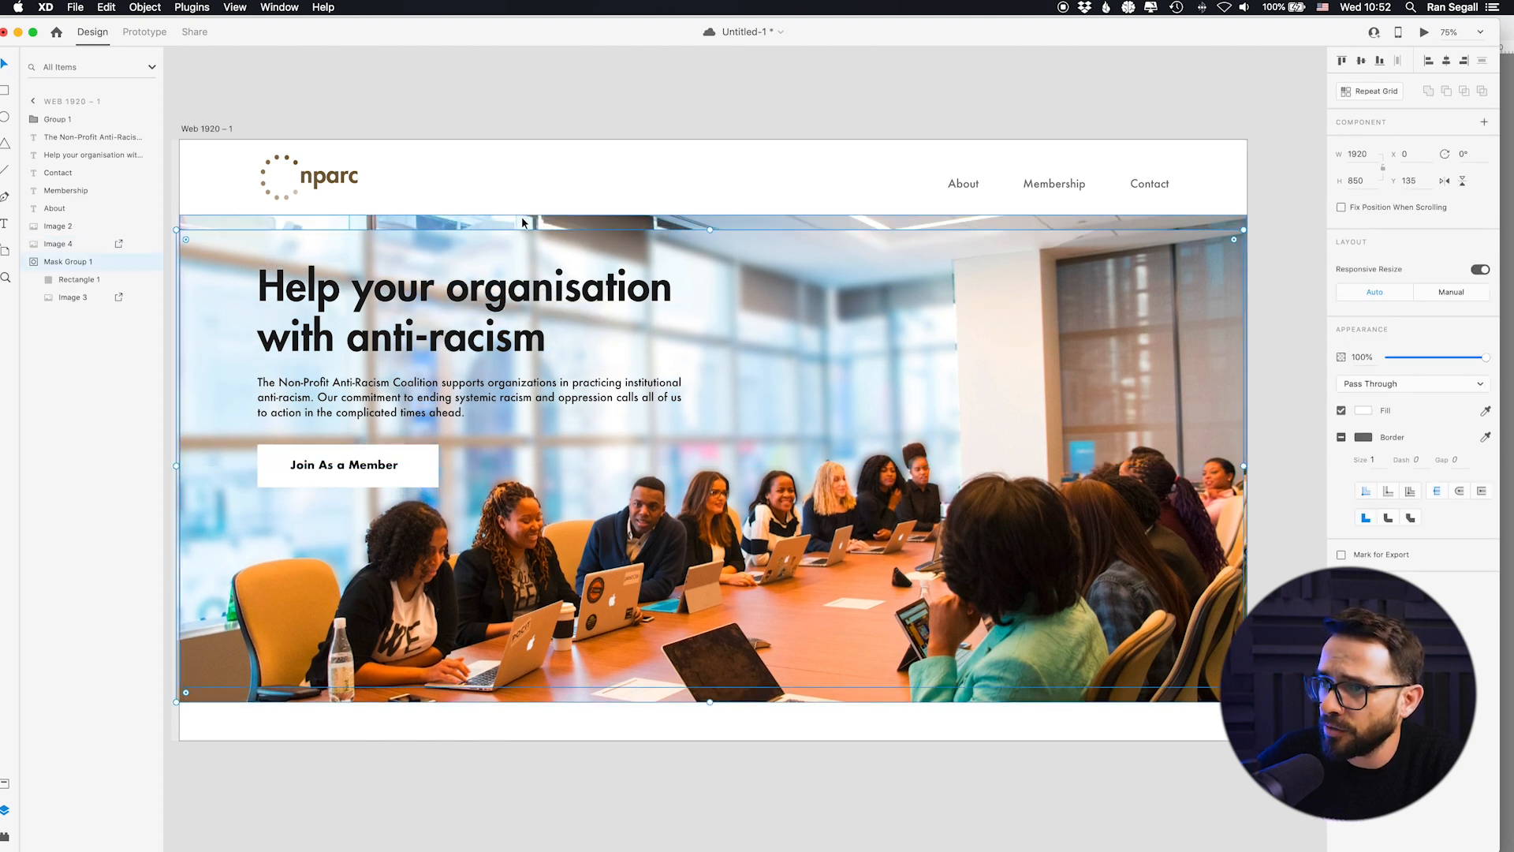
{"action": "key", "text": "Delete"}
Step: Enlarge the blurred hero photo to about 1996 by 884, keeping it centred below the navigation header
{"action": "left_click", "coordinate": [513, 265]}
{"action": "mouse_move", "coordinate": [710, 229]}
{"action": "left_mouse_down"}
{"action": "mouse_move", "coordinate": [710, 210]}
{"action": "mouse_move", "coordinate": [696, 244]}
{"action": "left_mouse_up"}
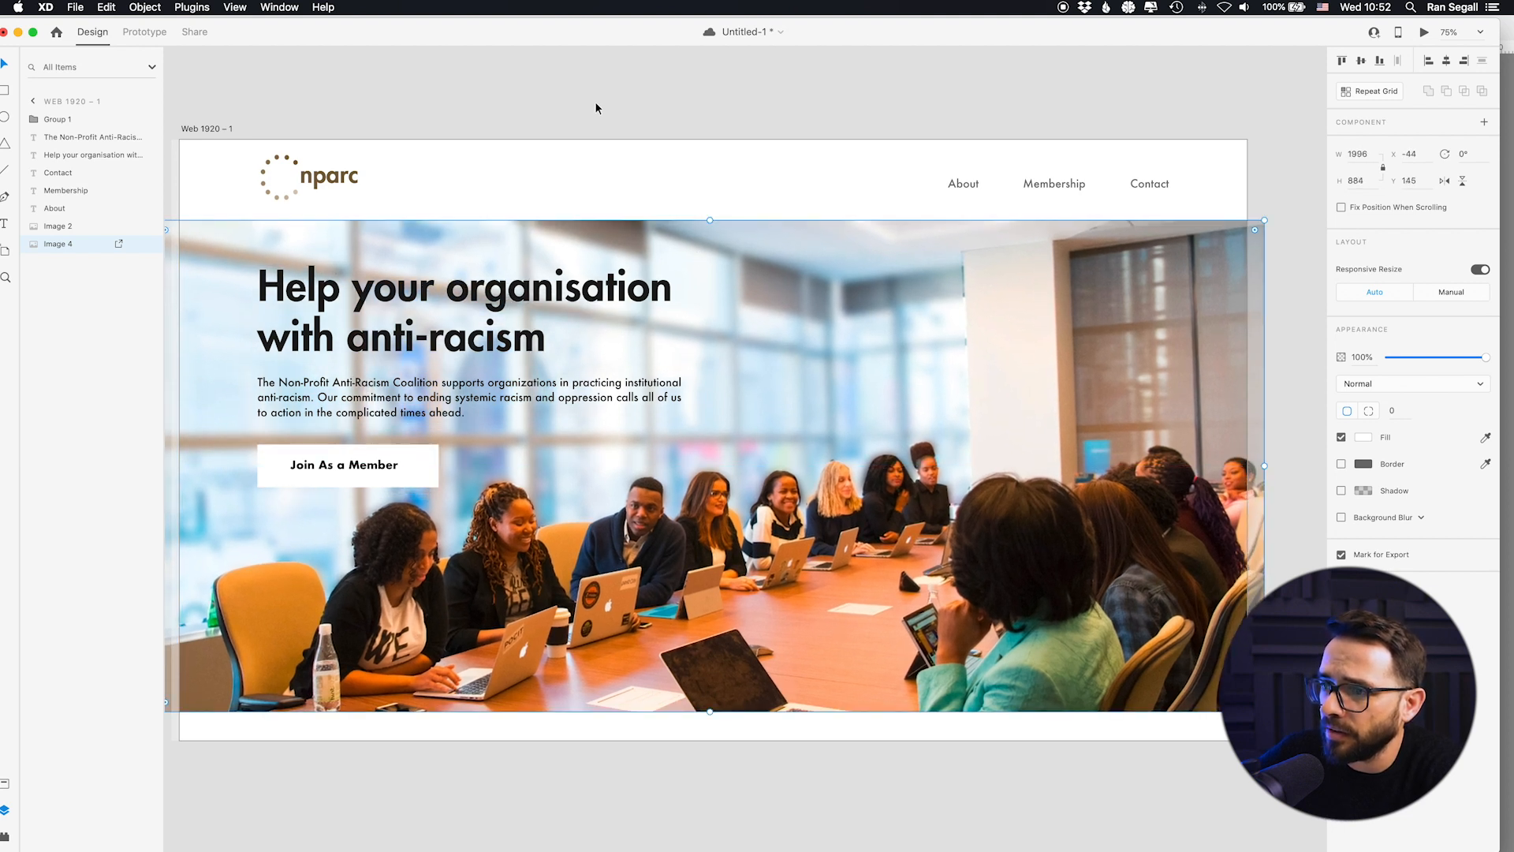
{"action": "left_click", "coordinate": [604, 124]}
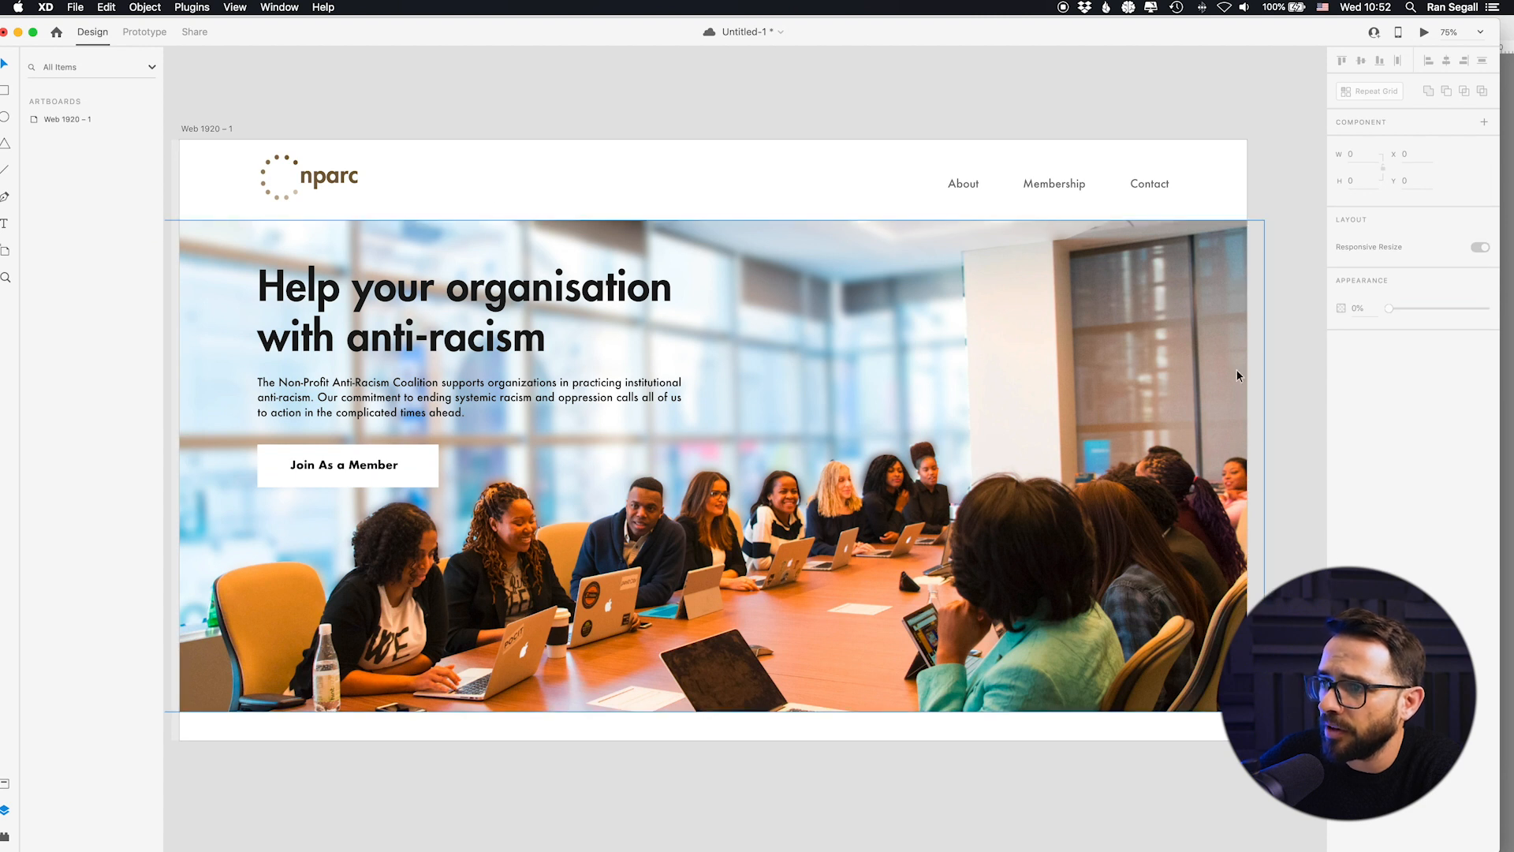
Step: Nudge the hero text to fine-tune the spacing between the headline, the mission paragraph and the button
{"action": "left_click", "coordinate": [359, 404]}
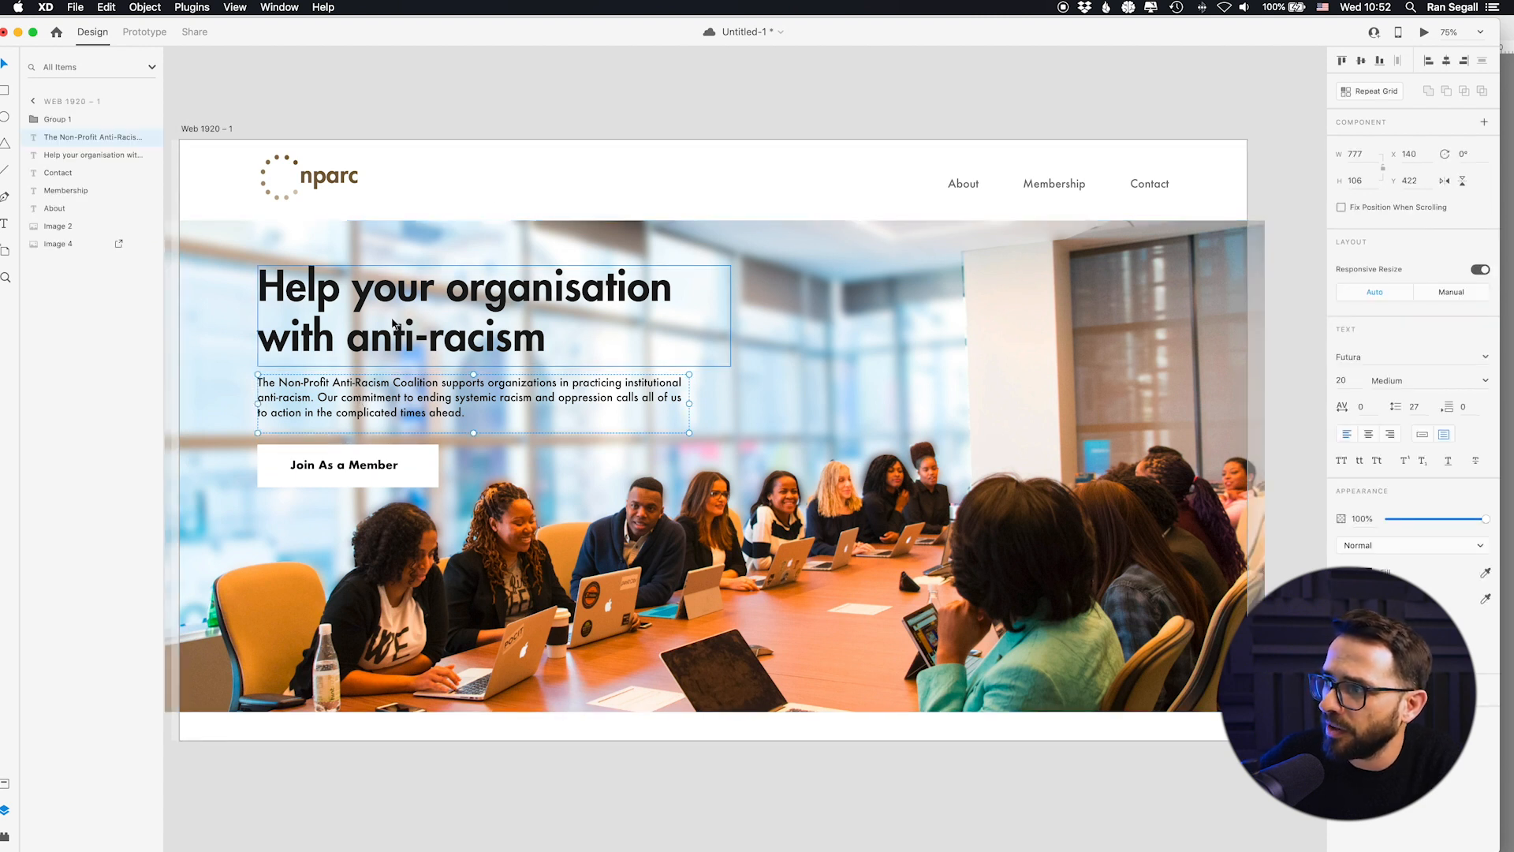
{"action": "left_click", "coordinate": [363, 464]}
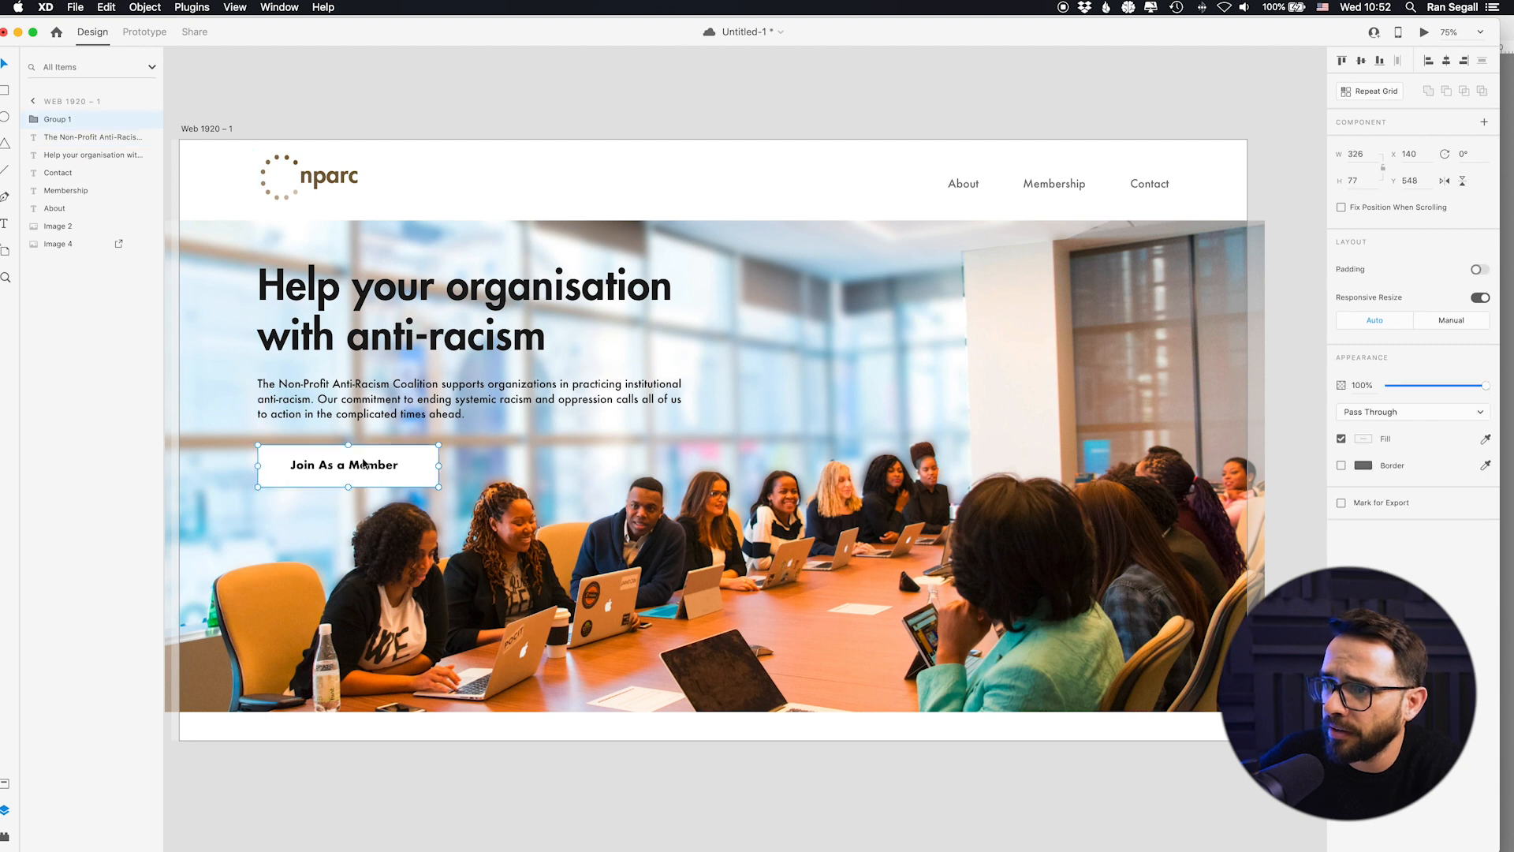
{"action": "key", "text": "Escape"}
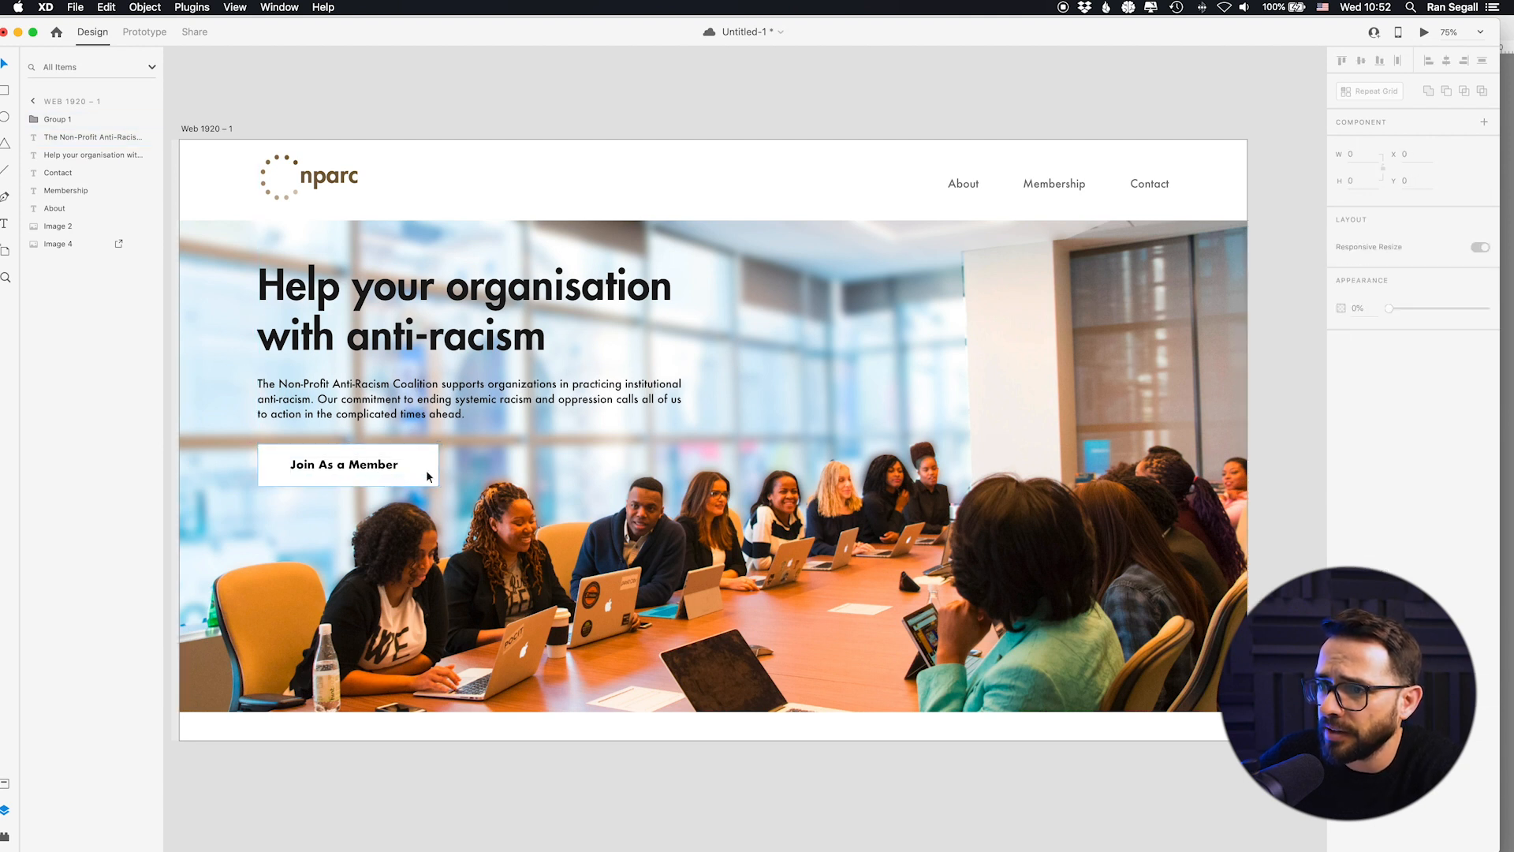
Step: Extend the artboard's bottom edge downward to add a large blank area below the hero photo
{"action": "key", "text": "super+minus"}
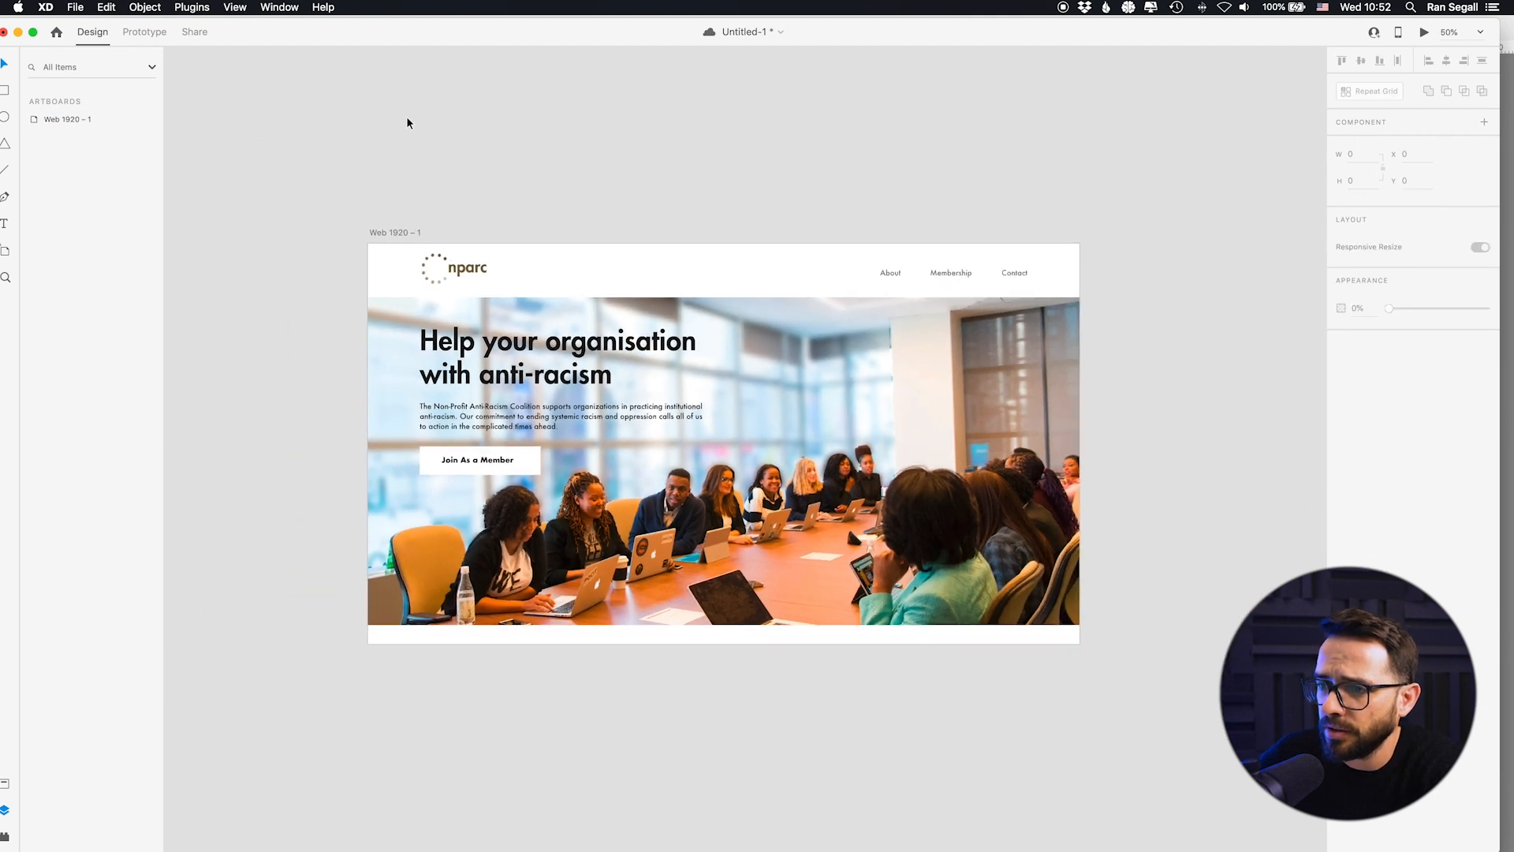
{"action": "left_click", "coordinate": [398, 285]}
{"action": "scroll", "coordinate": [397, 285], "scroll_direction": "down", "scroll_amount": 8}
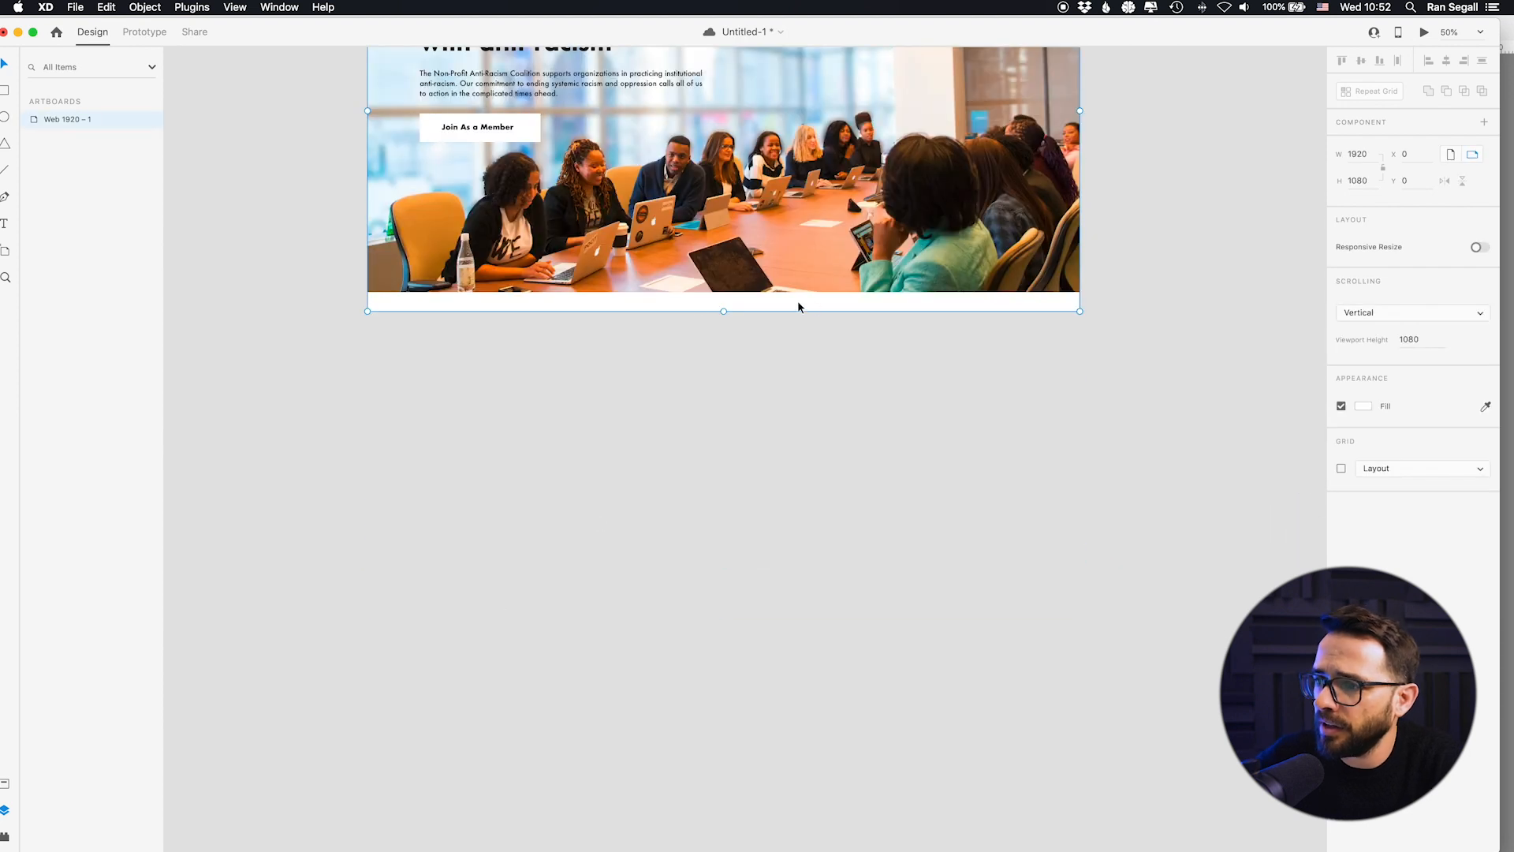
{"action": "left_click_drag", "start_coordinate": [723, 312], "coordinate": [624, 683]}
{"action": "left_click", "coordinate": [527, 416]}
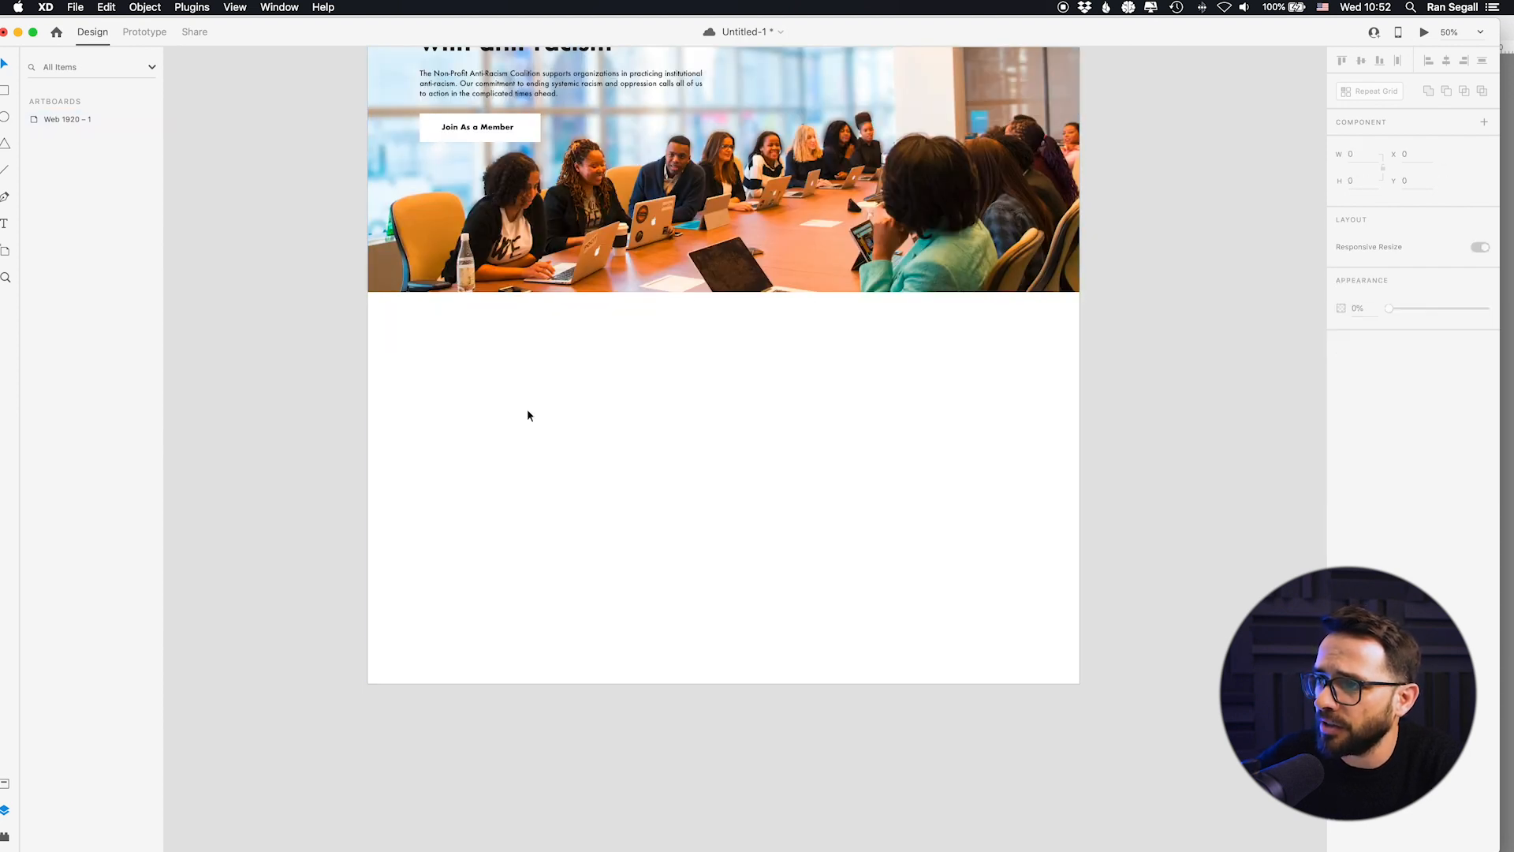
{"action": "scroll", "coordinate": [477, 449], "scroll_direction": "up", "scroll_amount": 5}
Step: Switch to Chrome, look through the partner and member logos on the NPARC home page, and open its linked Facebook page in a new tab
{"action": "key", "text": "super+Tab"}
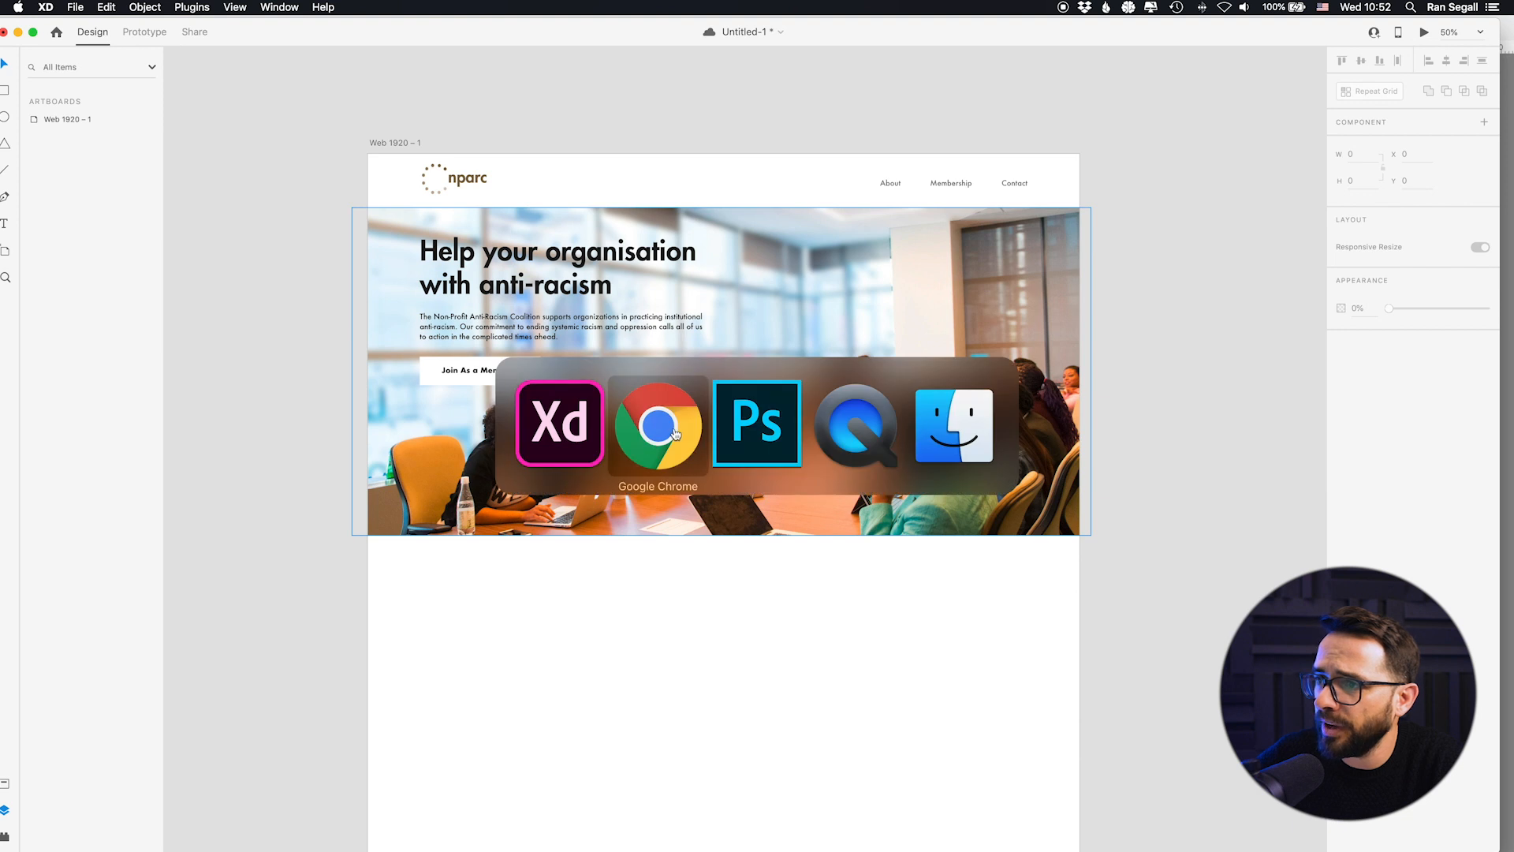
{"action": "scroll", "coordinate": [531, 485], "scroll_direction": "down", "scroll_amount": 2}
{"action": "left_click", "coordinate": [529, 581]}
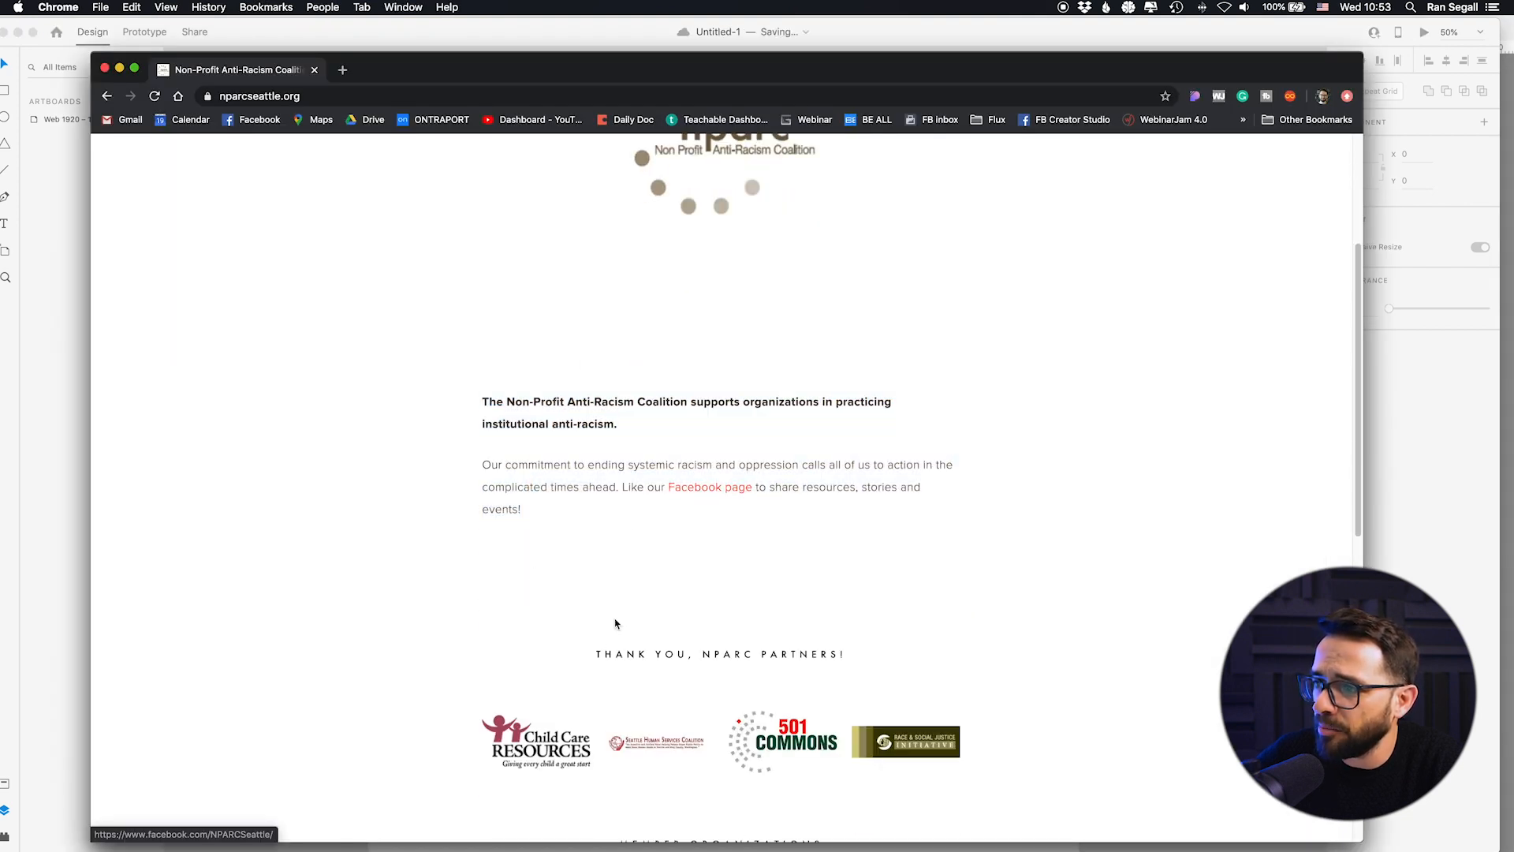
{"action": "scroll", "coordinate": [616, 624], "scroll_direction": "down", "scroll_amount": 10}
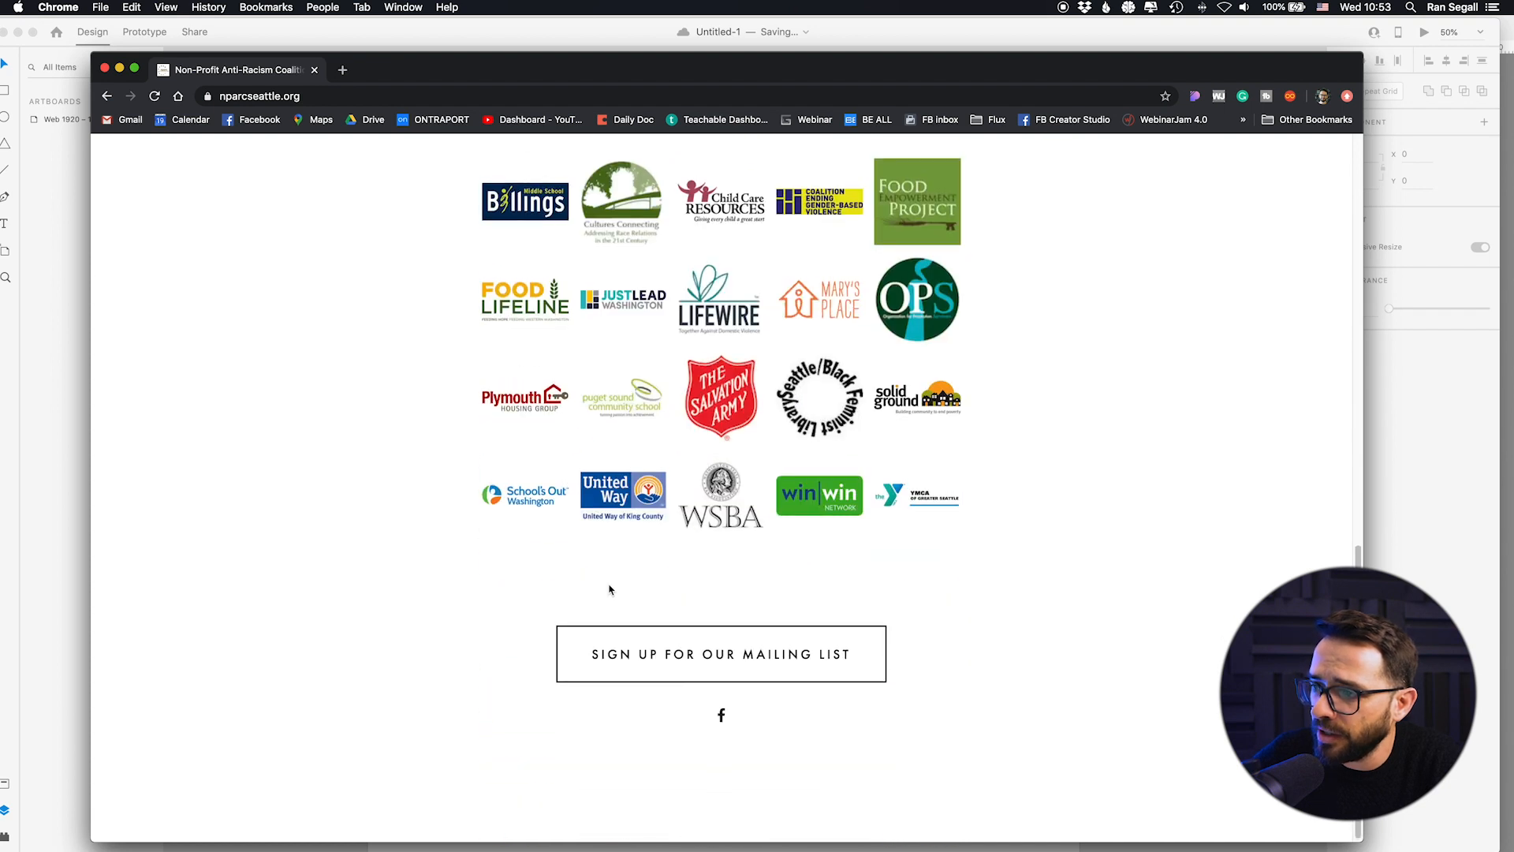
{"action": "scroll", "coordinate": [604, 582], "scroll_direction": "up", "scroll_amount": 10}
{"action": "right_click", "coordinate": [677, 456]}
{"action": "left_click", "coordinate": [710, 455]}
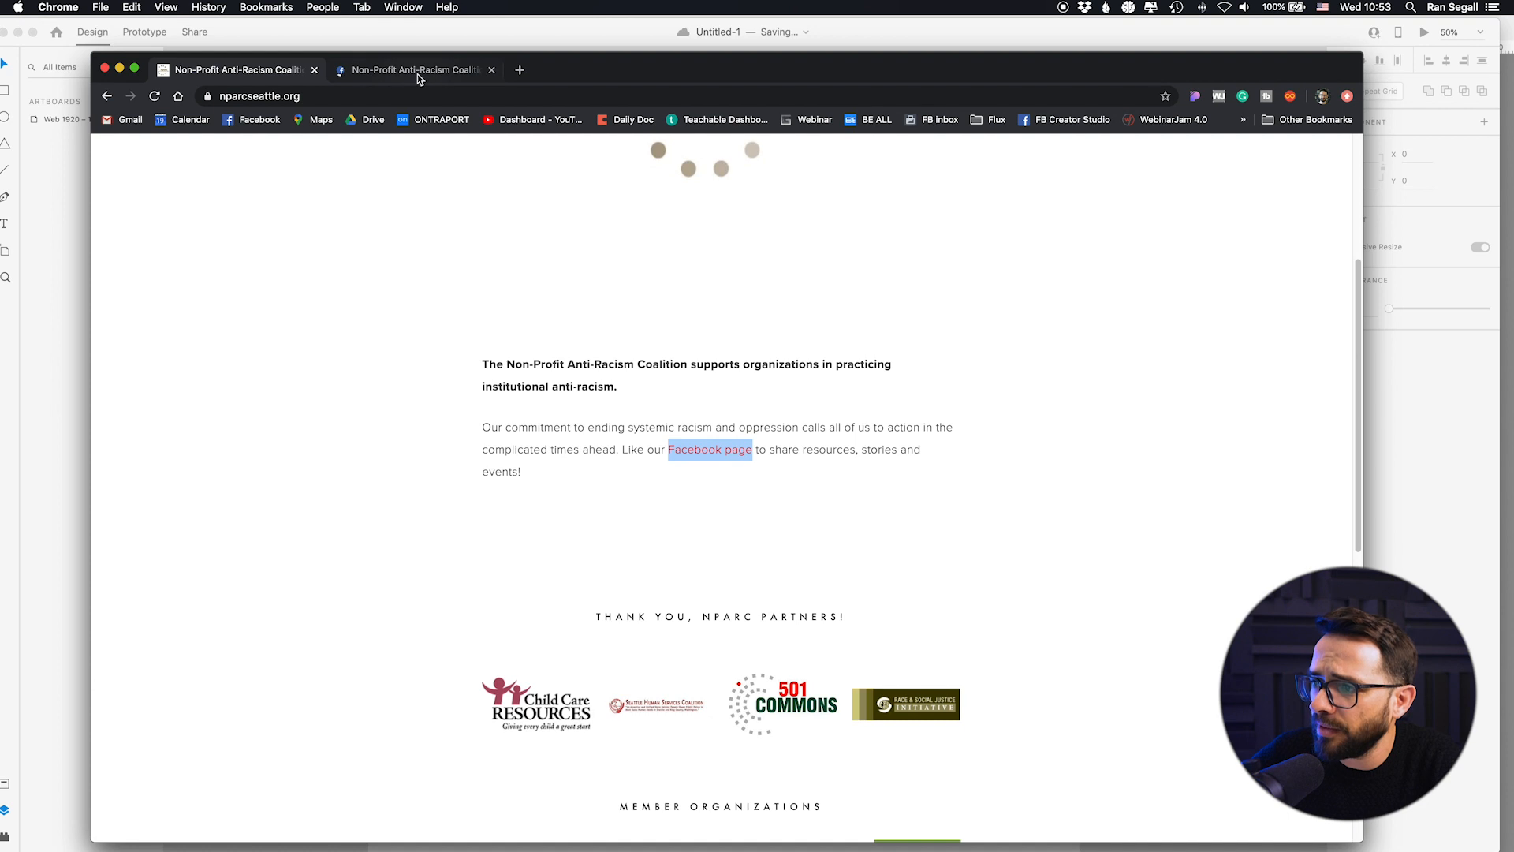
{"action": "left_click", "coordinate": [419, 75]}
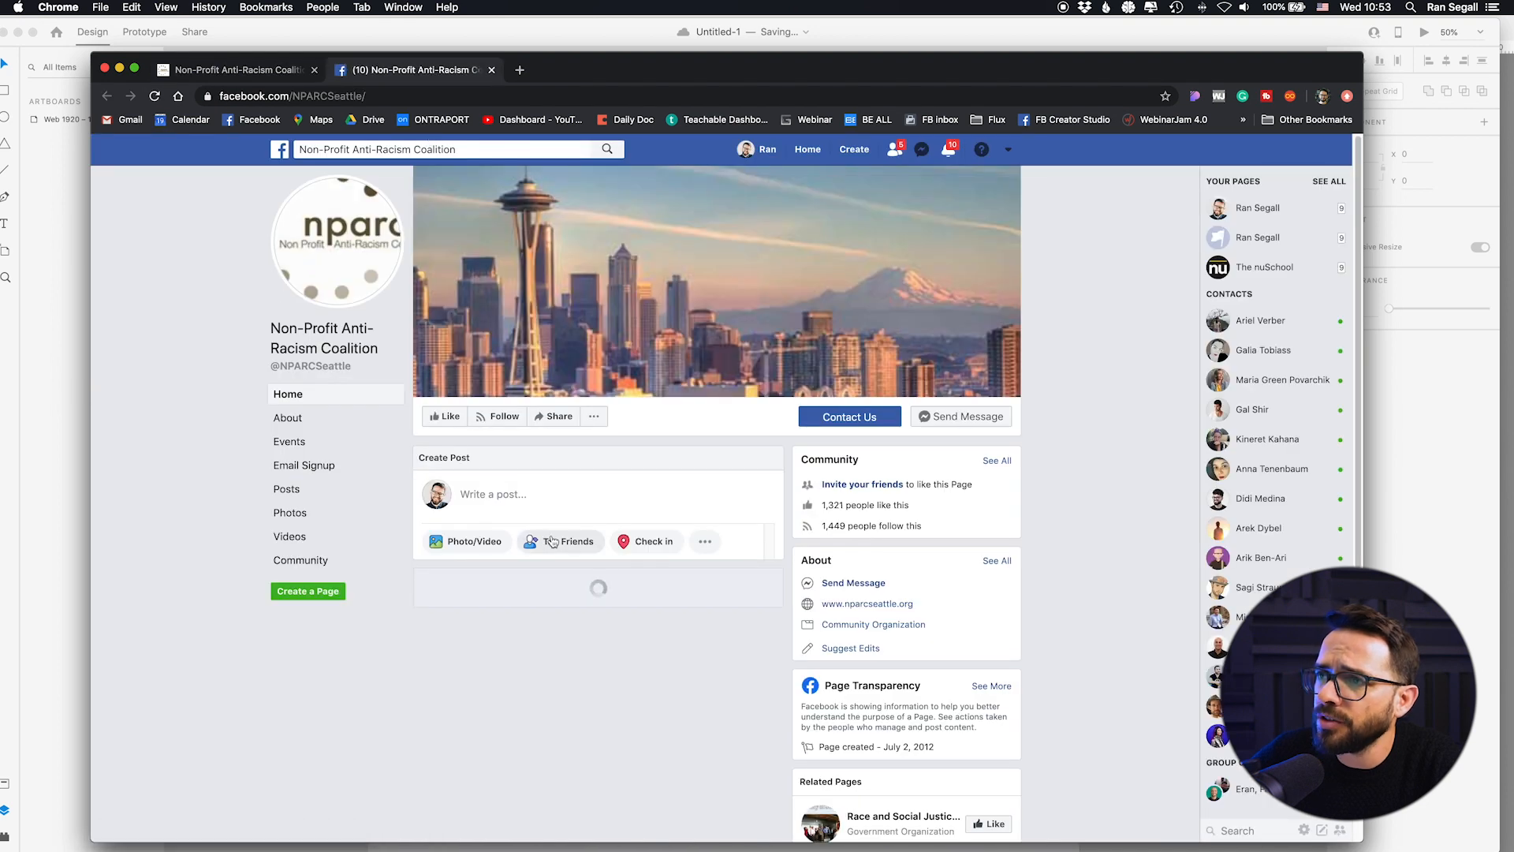
Step: Review the Non-Profit Anti-Racism Coalition Facebook page's upcoming events and posts for website content
{"action": "scroll", "coordinate": [593, 440], "scroll_direction": "down", "scroll_amount": 5}
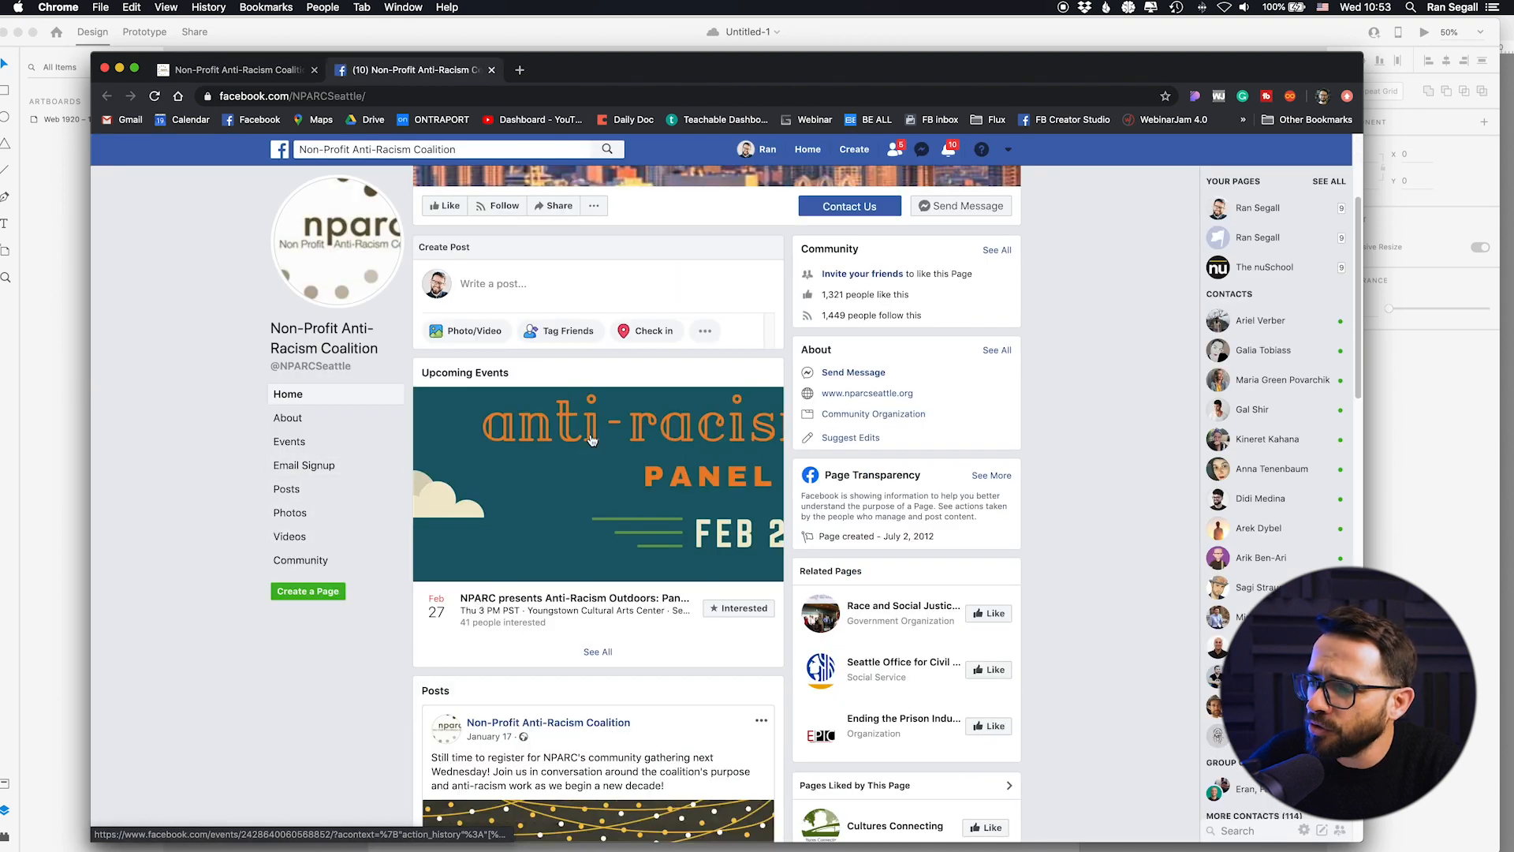
{"action": "scroll", "coordinate": [482, 505], "scroll_direction": "down", "scroll_amount": 5}
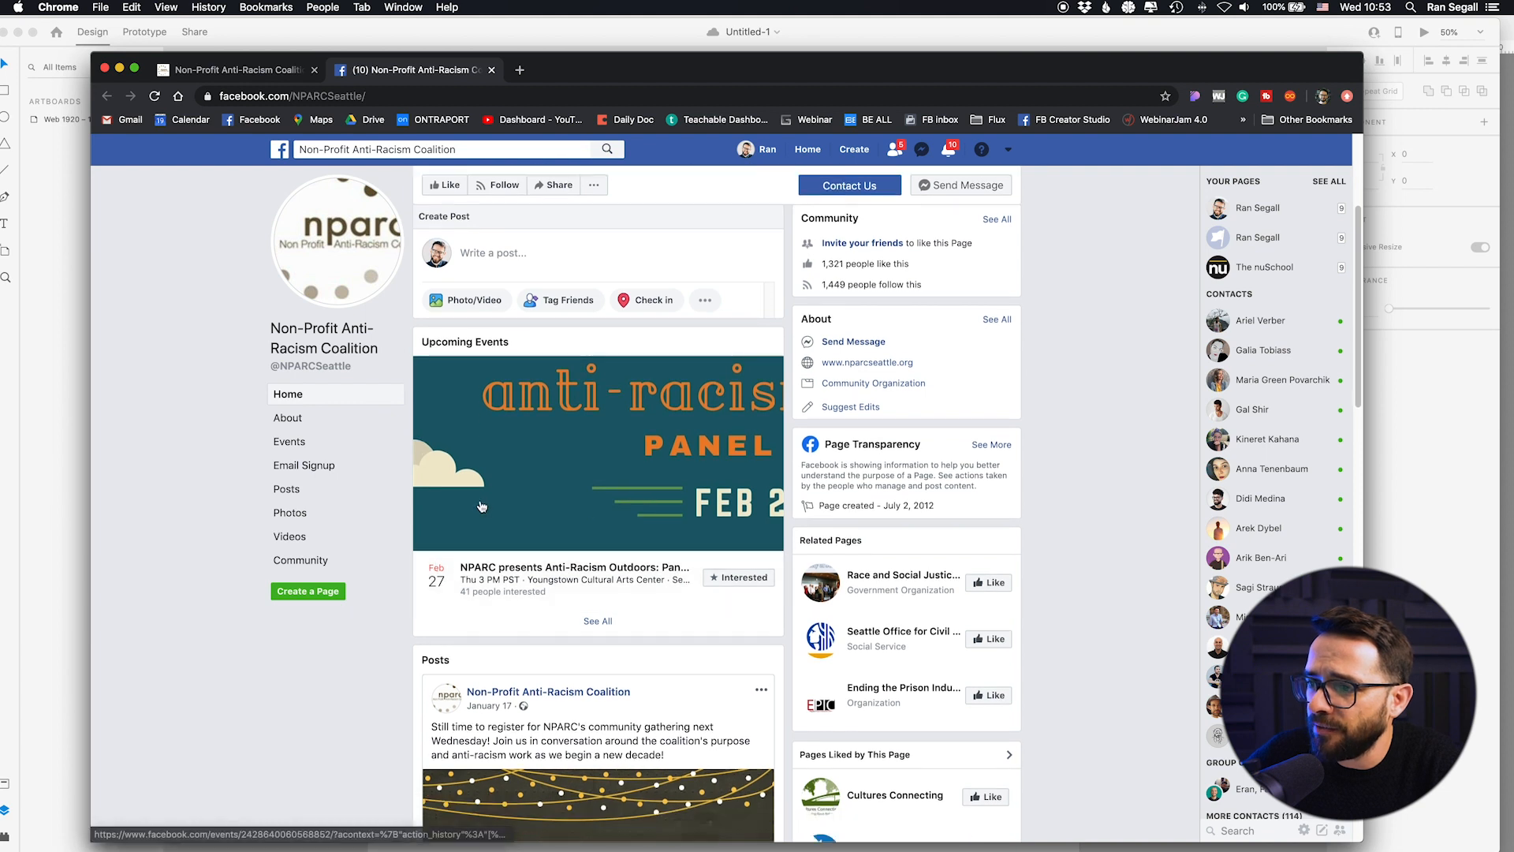
{"action": "scroll", "coordinate": [456, 470], "scroll_direction": "up", "scroll_amount": 10}
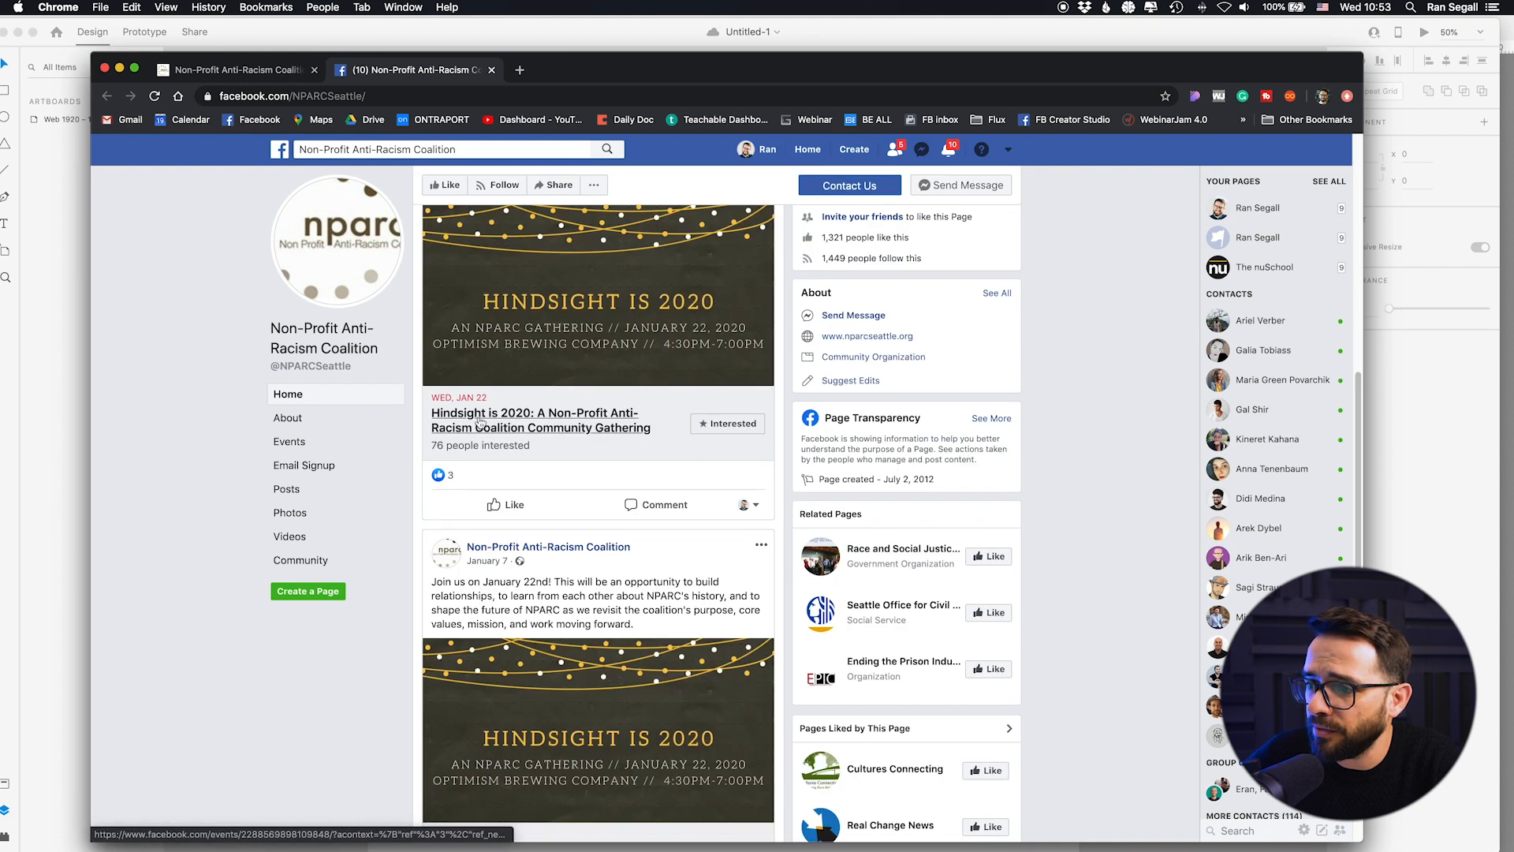
{"action": "scroll", "coordinate": [446, 544], "scroll_direction": "up", "scroll_amount": 3}
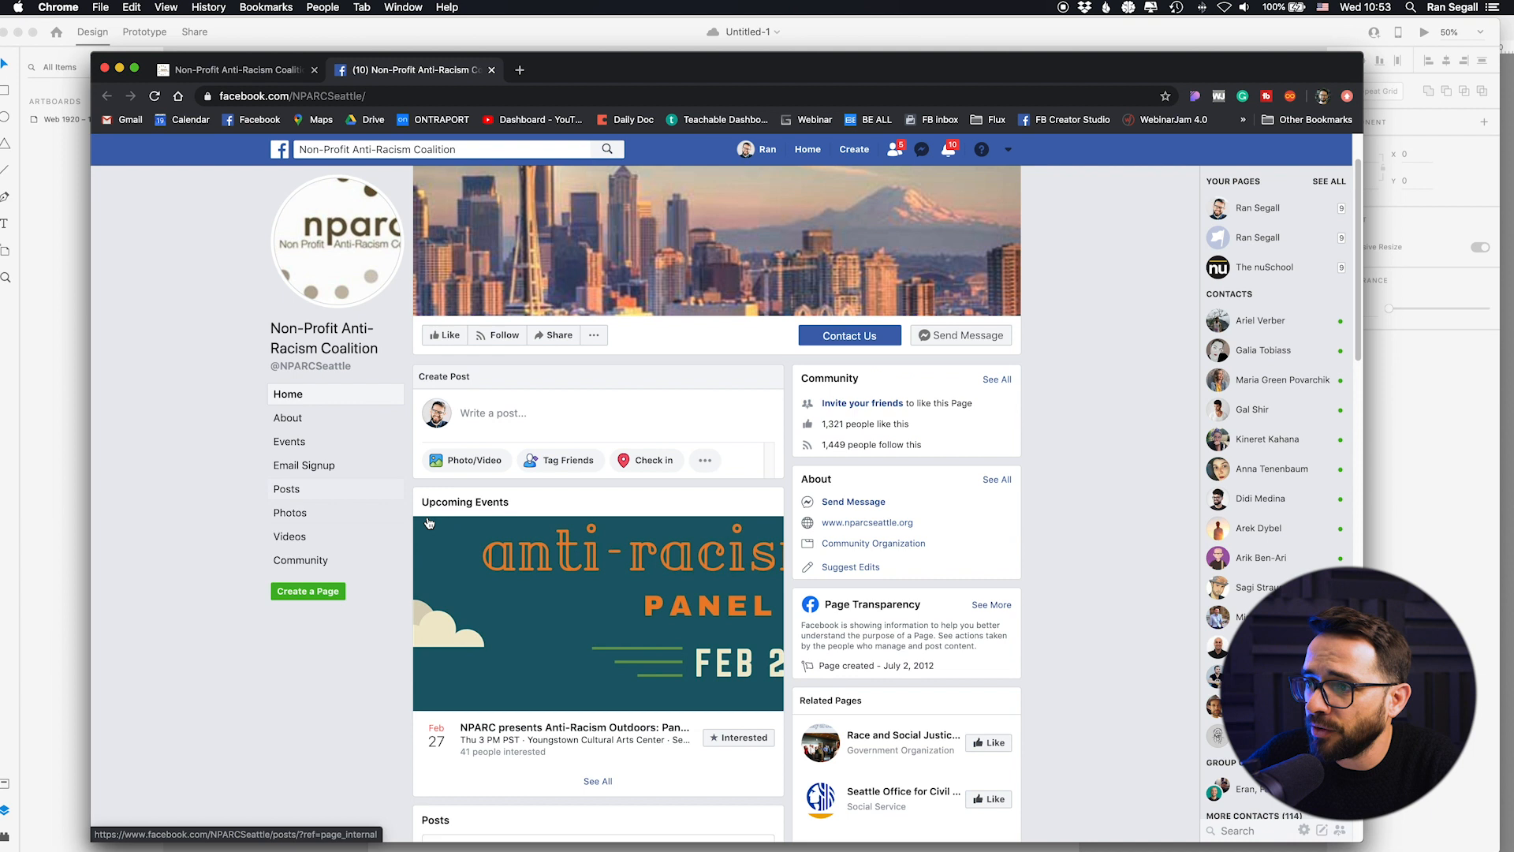
{"action": "left_click_drag", "start_coordinate": [524, 504], "coordinate": [434, 502]}
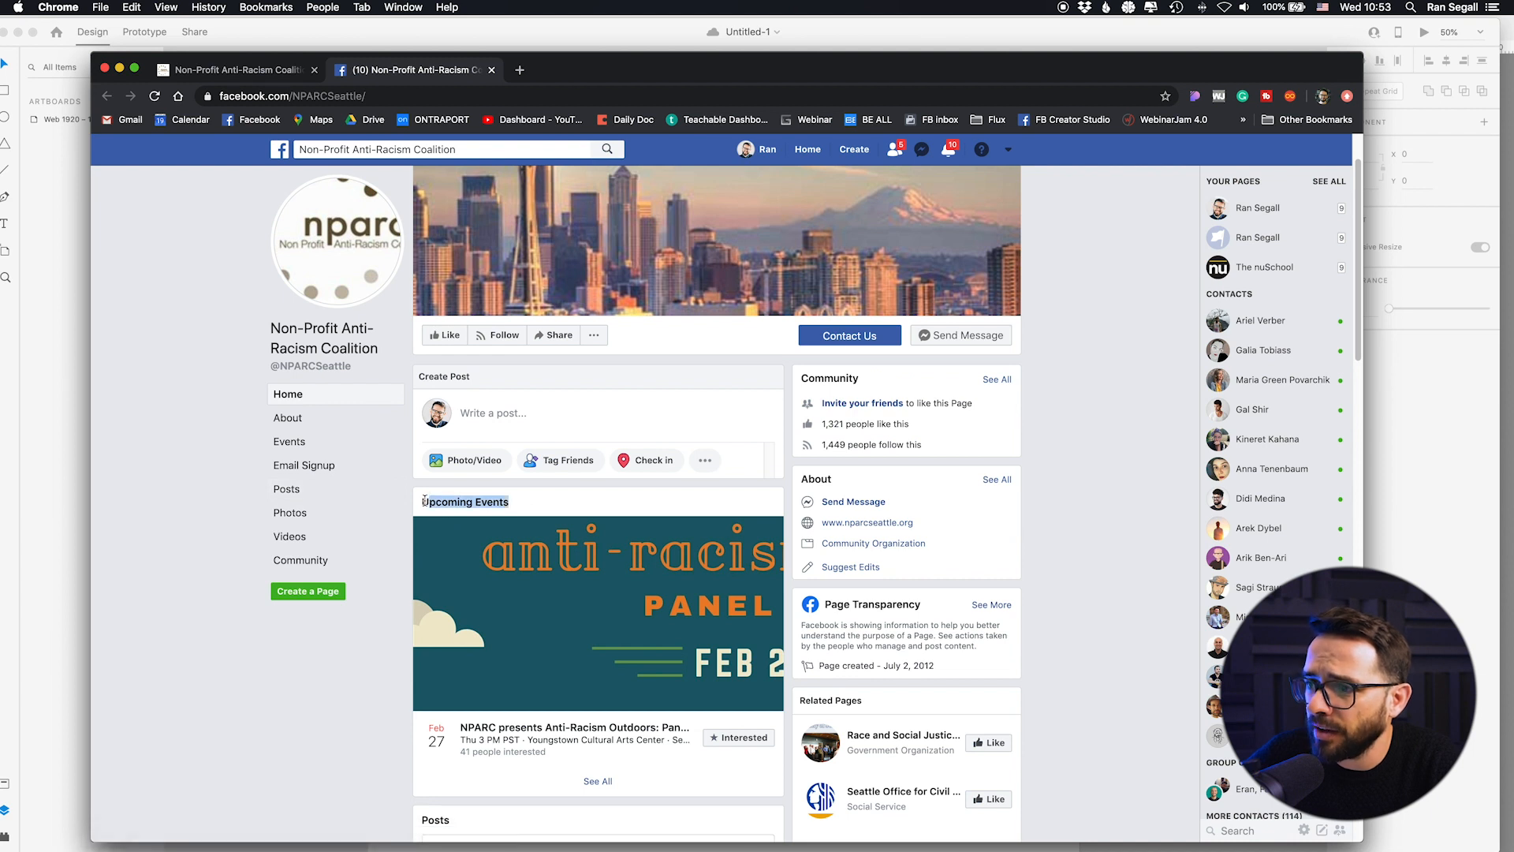
Step: Switch to Adobe XD and place a copy of the "Join As a Member" label below the hero image, without the button background
{"action": "key", "text": "super+Tab"}
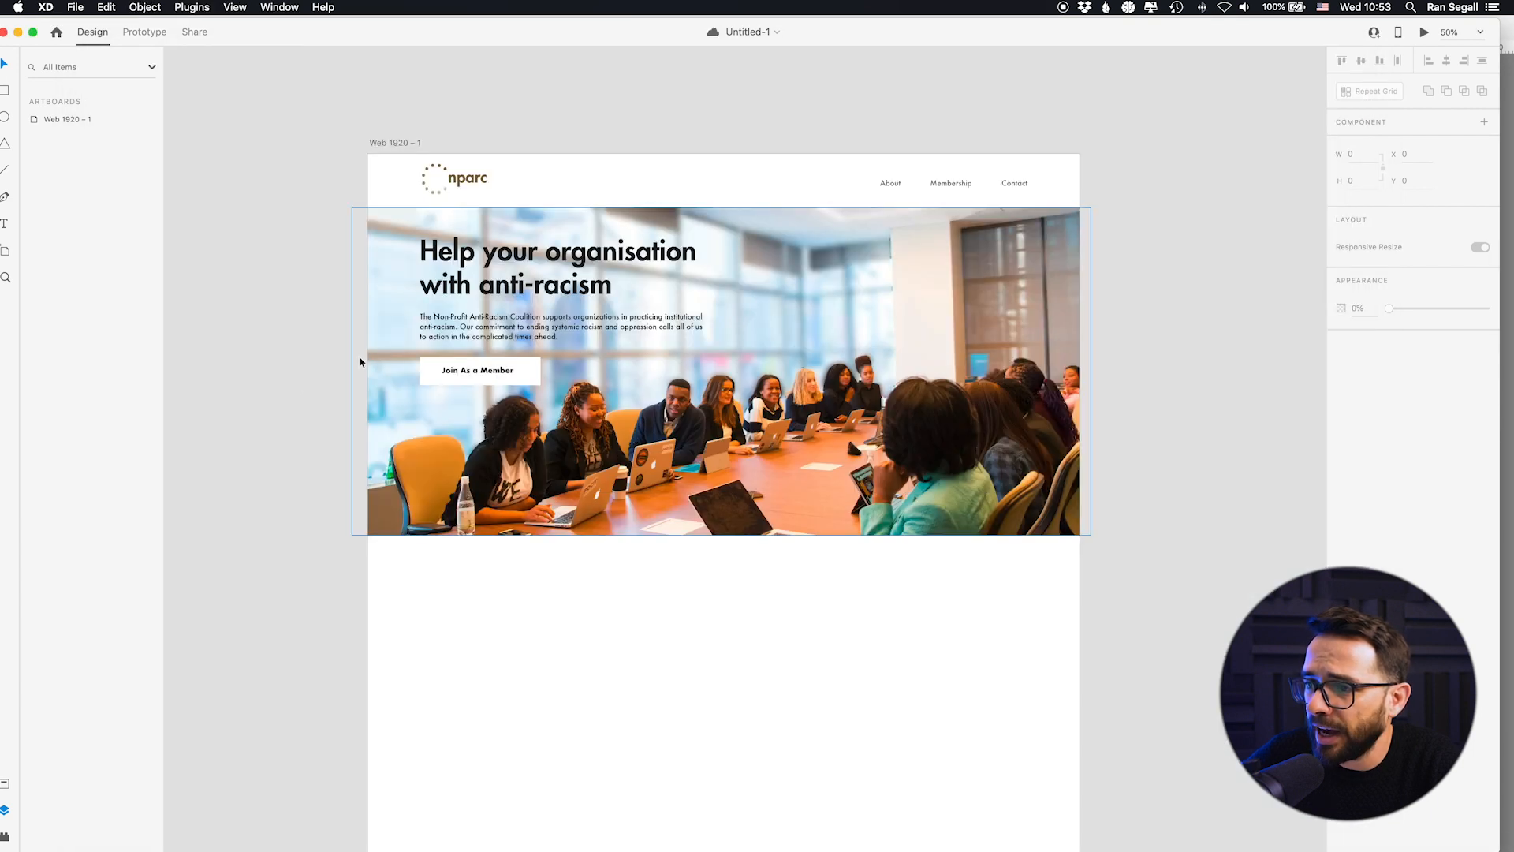
{"action": "left_click_drag", "start_coordinate": [478, 376], "coordinate": [500, 568]}
{"action": "key", "text": "super+shift+g"}
{"action": "left_click", "coordinate": [533, 602]}
{"action": "left_click", "coordinate": [523, 592]}
{"action": "key", "text": "Delete"}
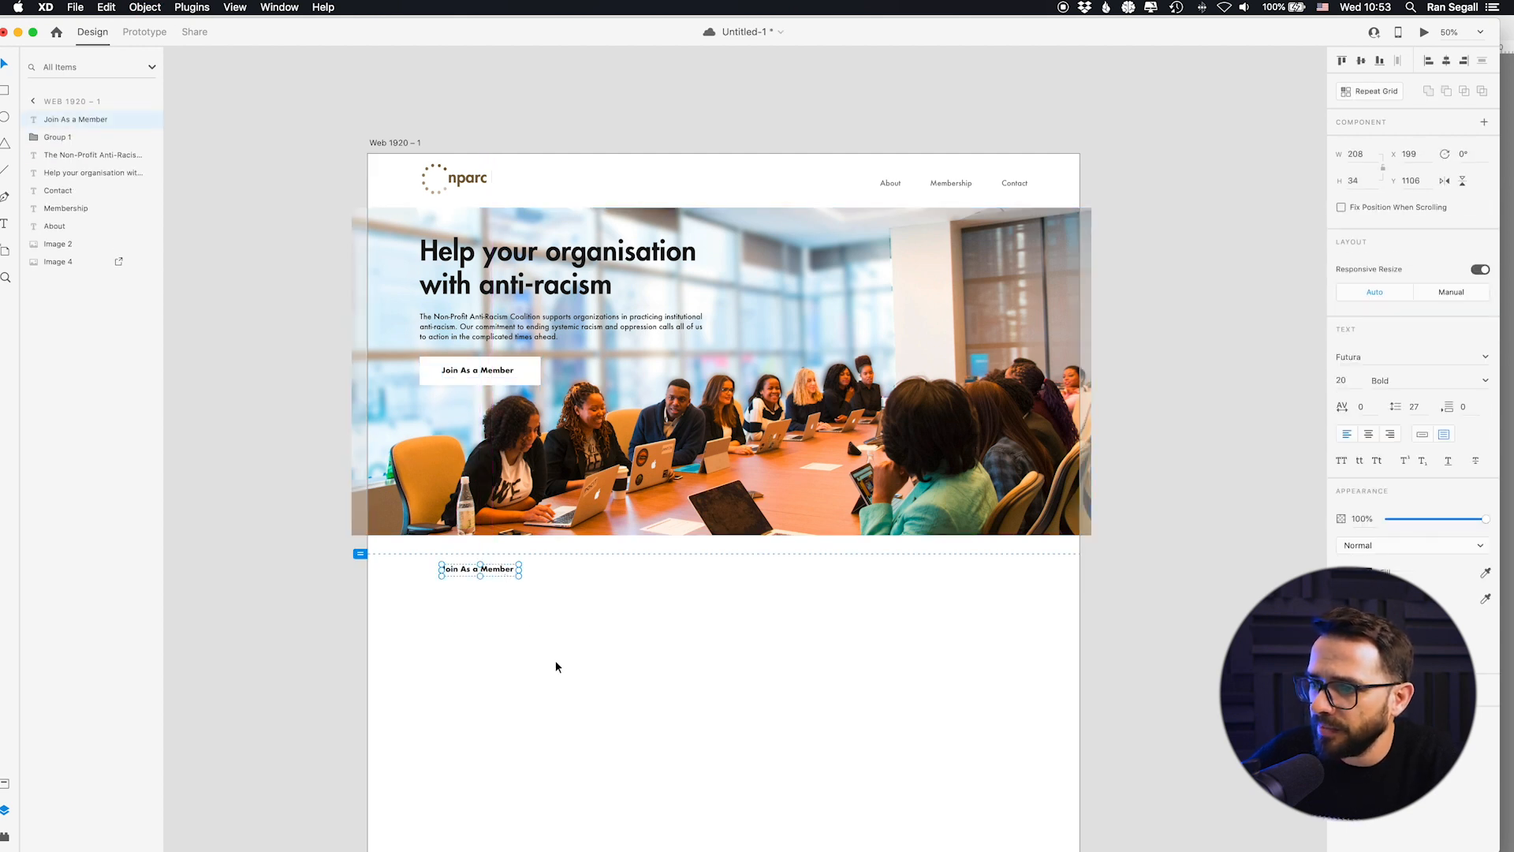
{"action": "left_click_drag", "start_coordinate": [560, 682], "coordinate": [542, 626]}
{"action": "key", "text": "super+="}
{"action": "left_click", "coordinate": [506, 623]}
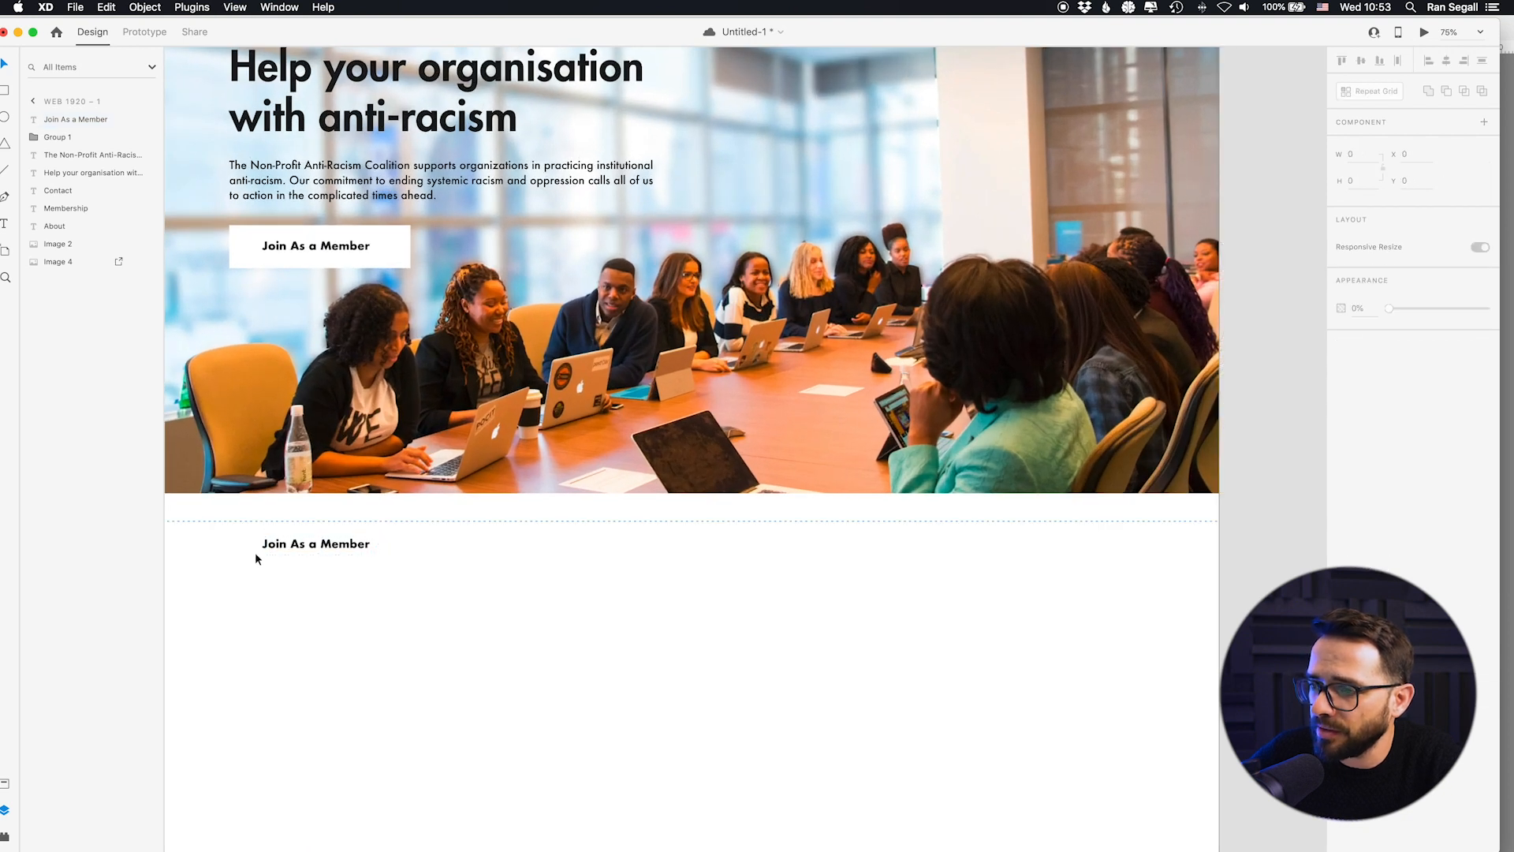
Step: Change the copied label's text to "Upcoming Events" and shift it slightly to about X 169, Y 1104
{"action": "double_click", "coordinate": [291, 542]}
{"action": "type", "text": "Upcoming Events"}
{"action": "key", "text": "Escape"}
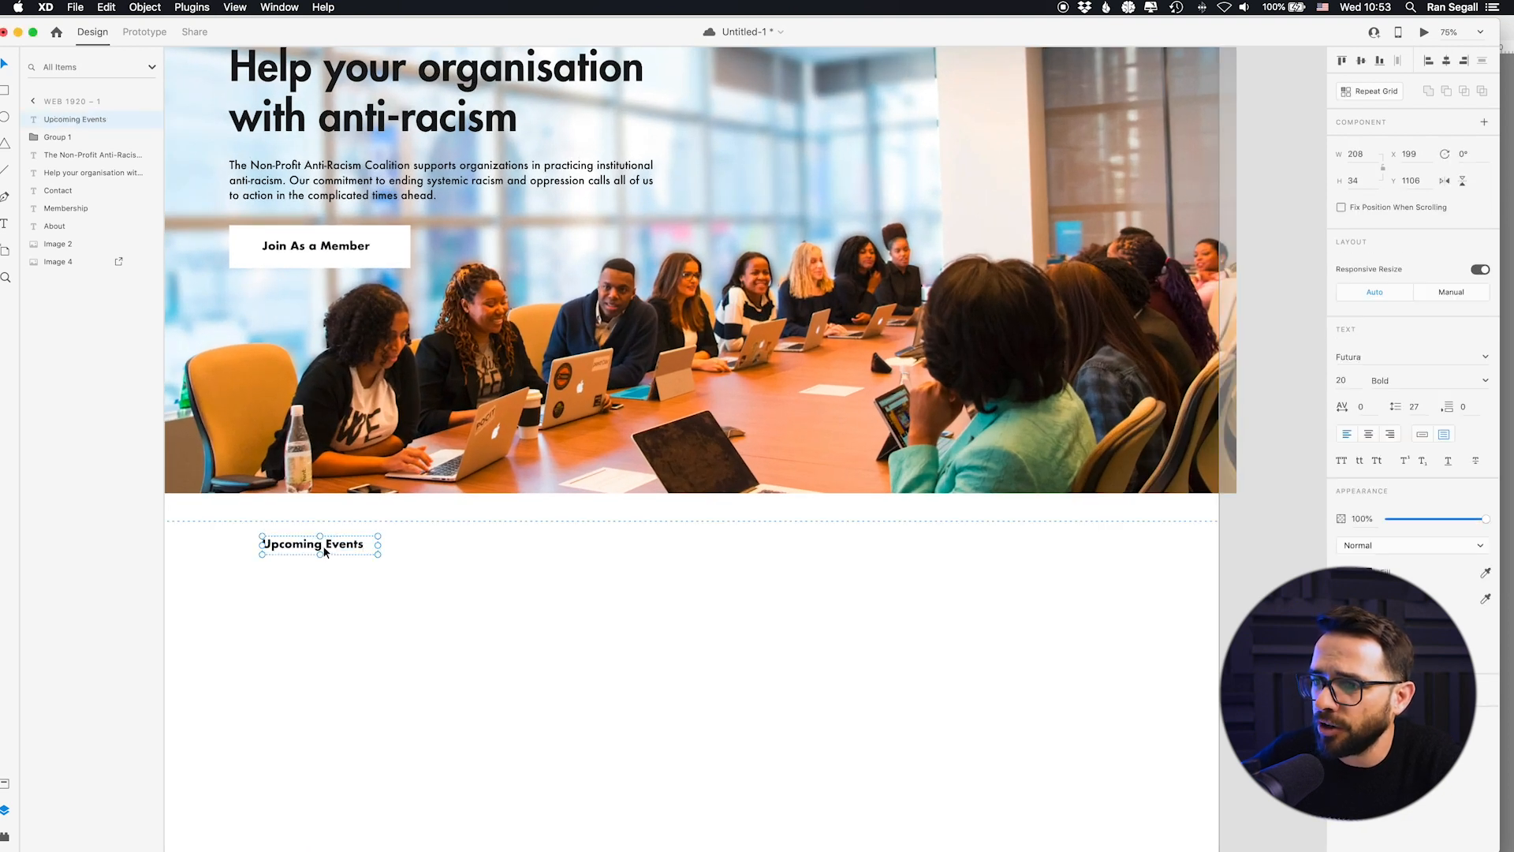
{"action": "left_click_drag", "start_coordinate": [317, 542], "coordinate": [306, 545]}
{"action": "scroll", "coordinate": [320, 544], "scroll_direction": "down", "scroll_amount": 2}
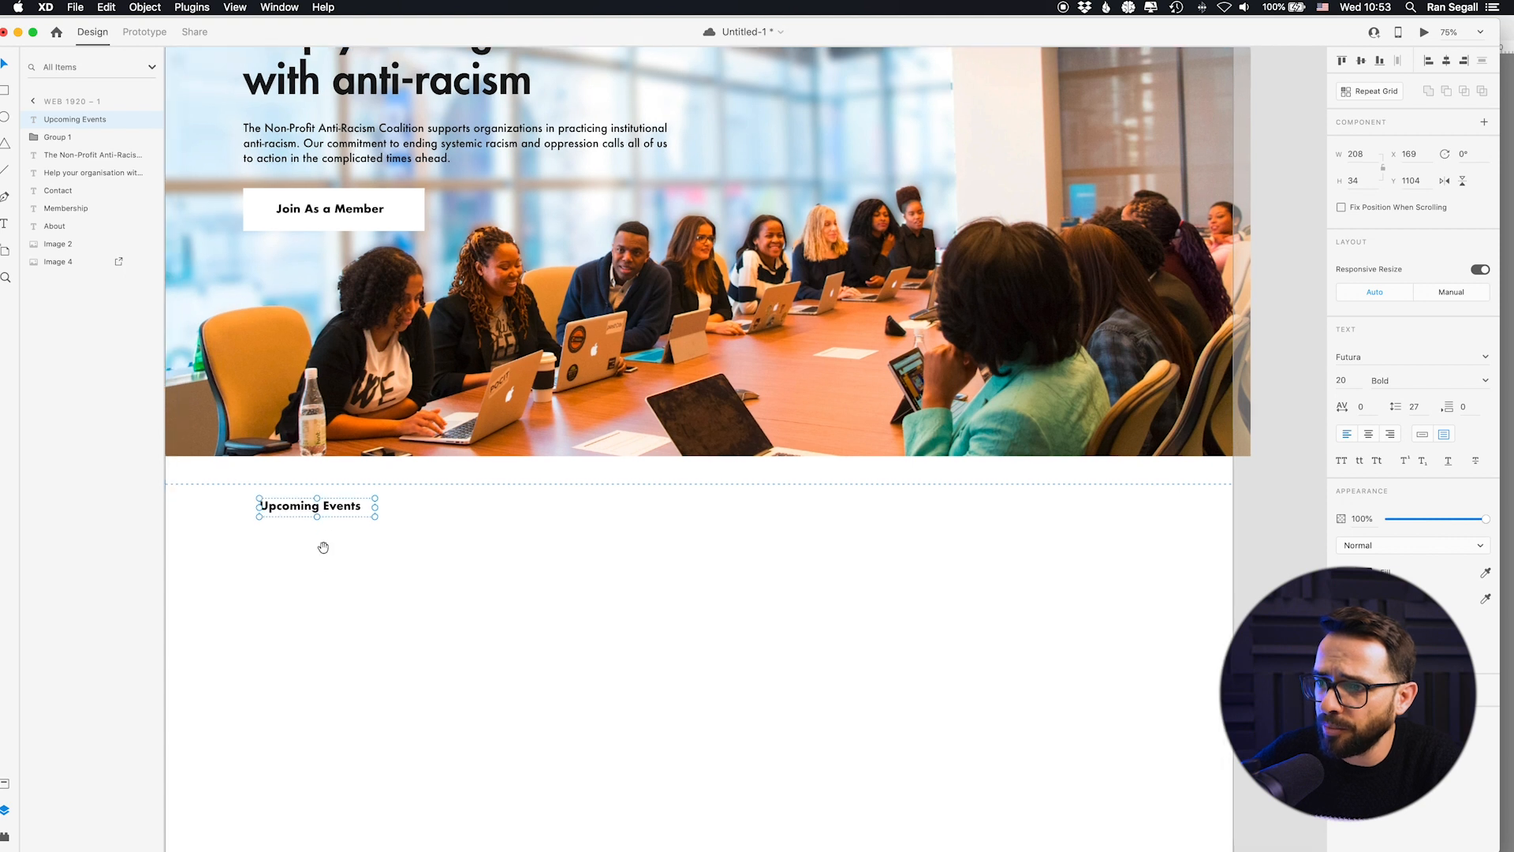
{"action": "key", "text": "super+minus"}
{"action": "left_click_drag", "start_coordinate": [426, 508], "coordinate": [622, 623]}
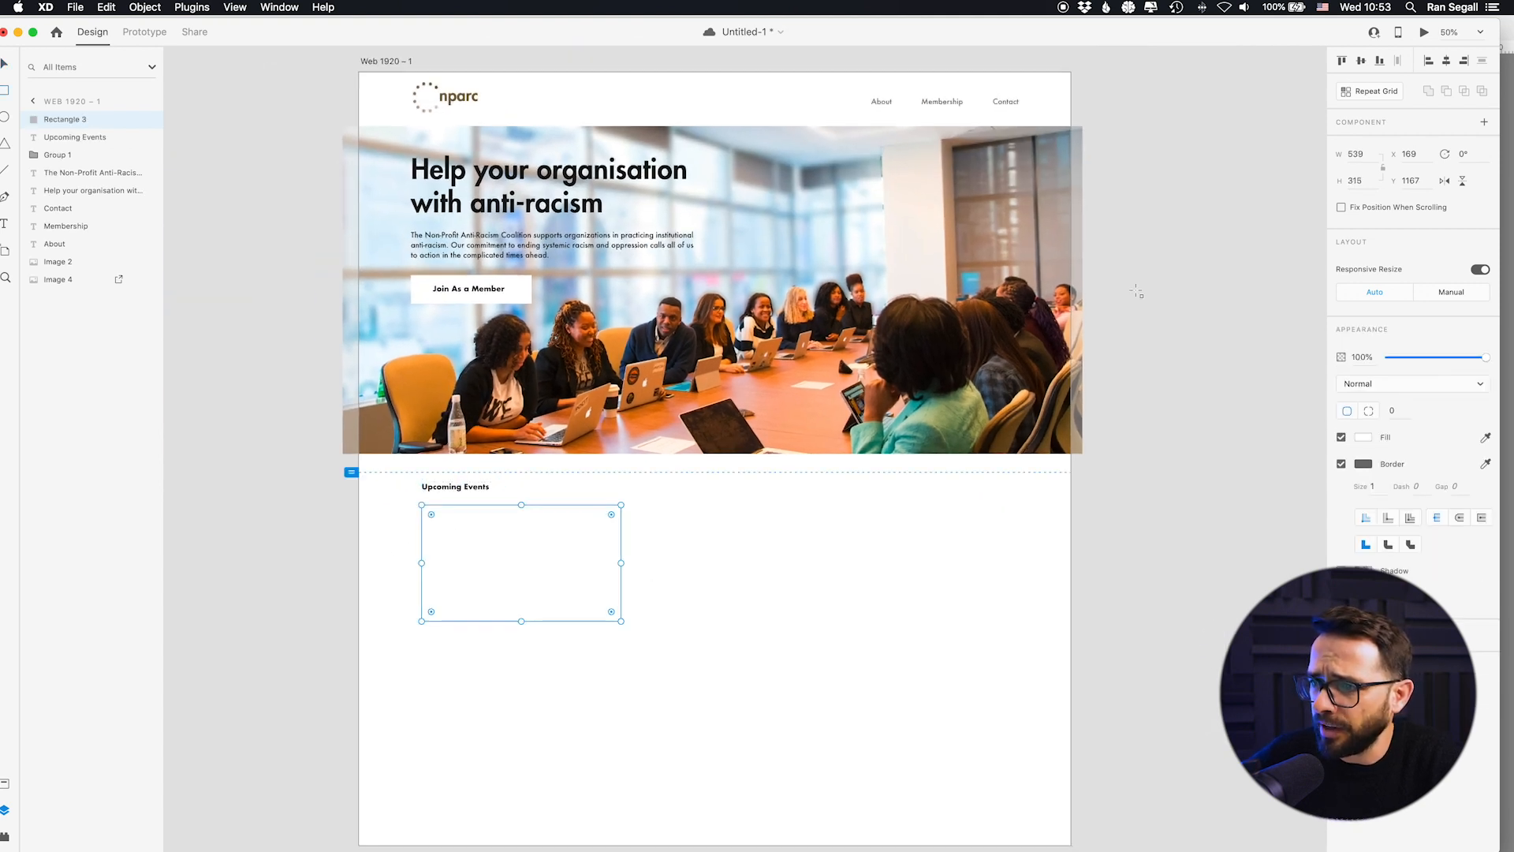
{"action": "key", "text": "super+z"}
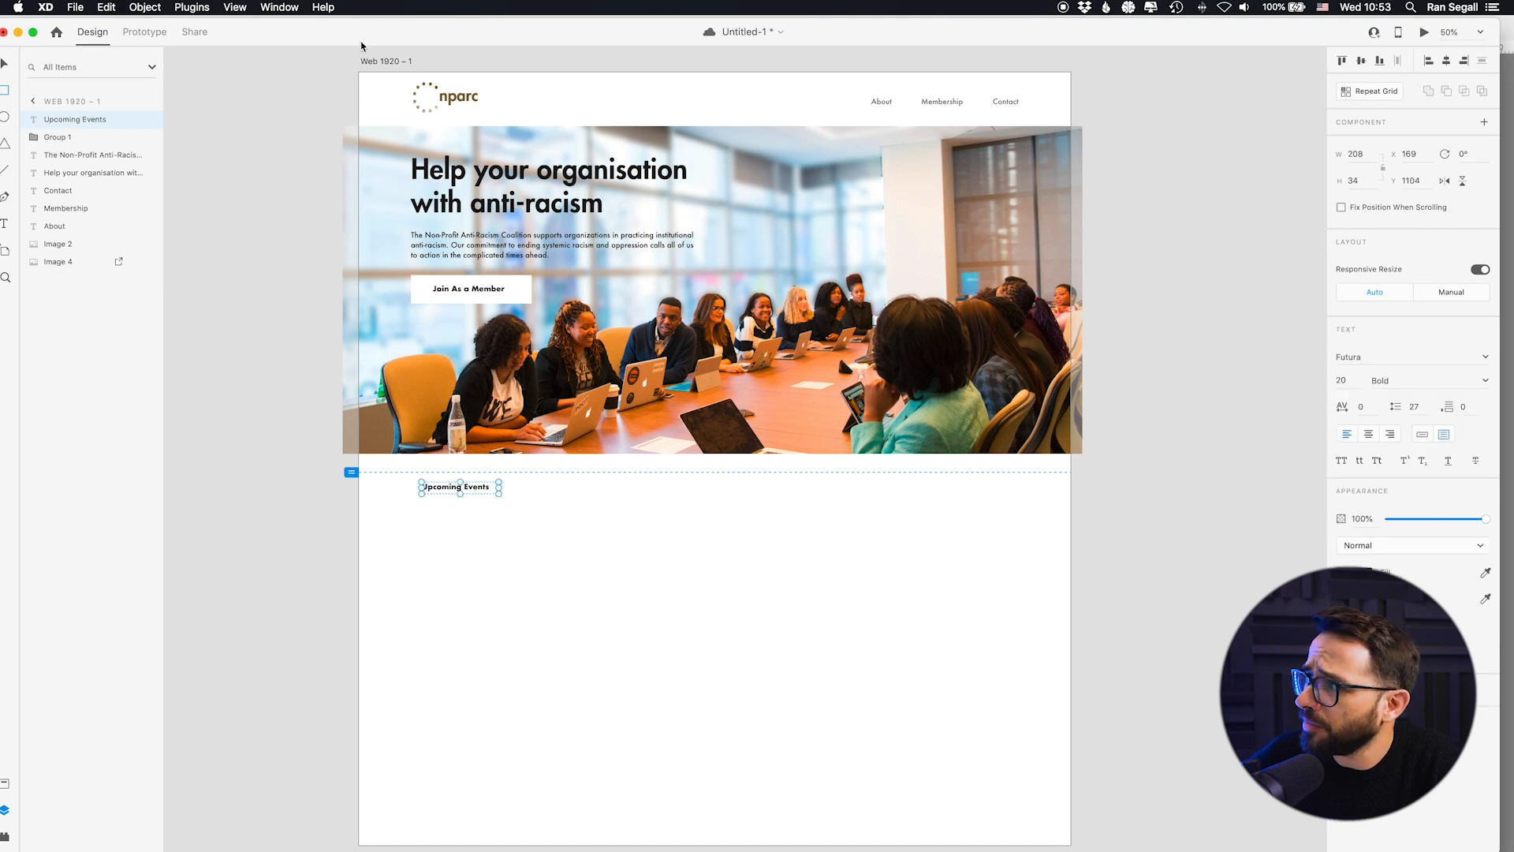
Step: Show the artboard's layout grid and align the "Upcoming Events" heading with the first column at X 140
{"action": "key", "text": "Escape"}
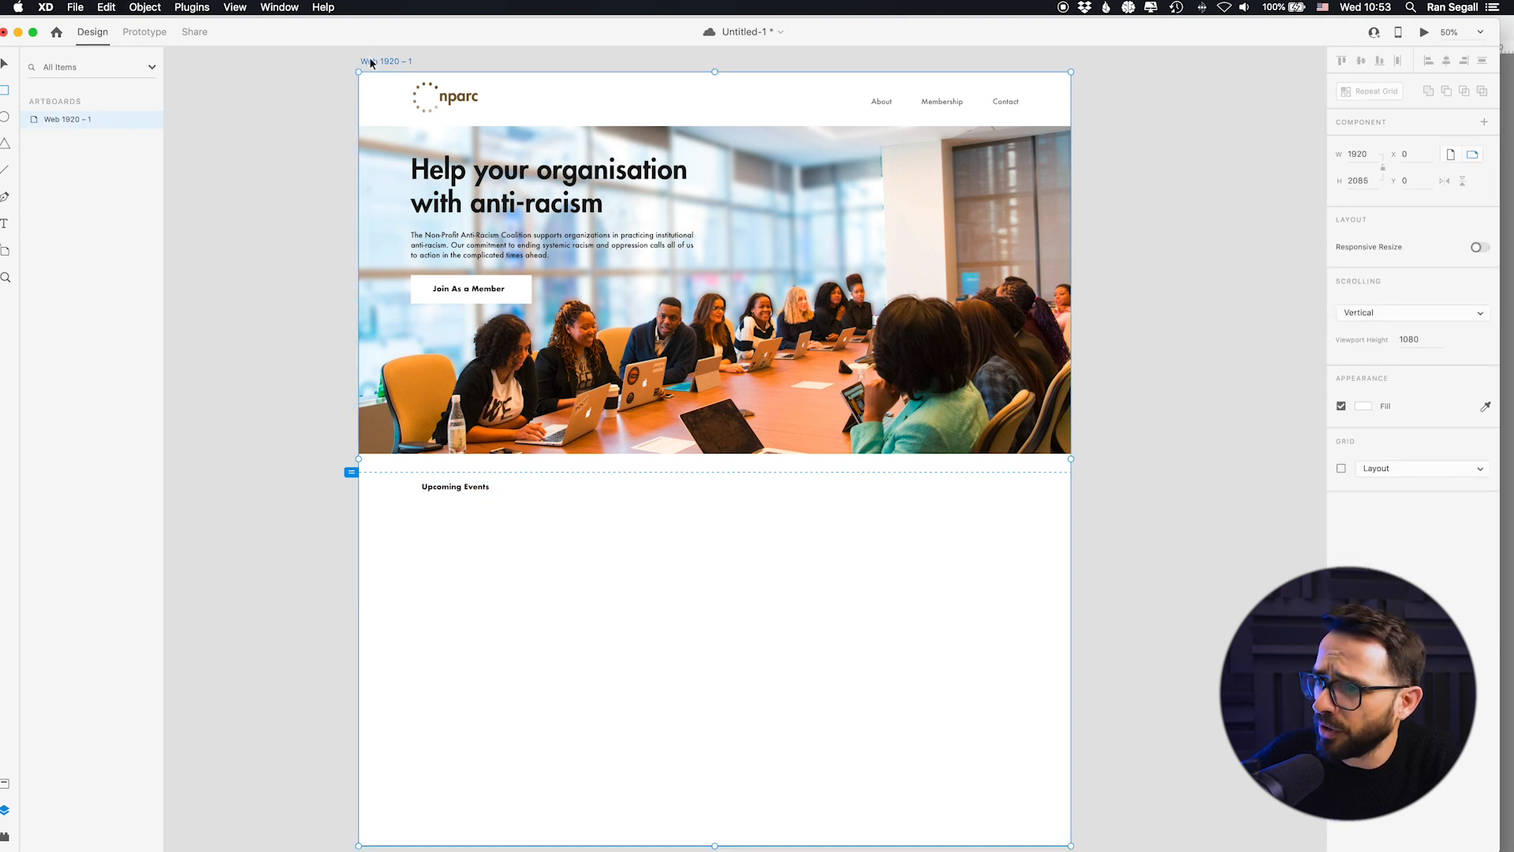
{"action": "left_click", "coordinate": [1342, 469]}
{"action": "left_click", "coordinate": [431, 490]}
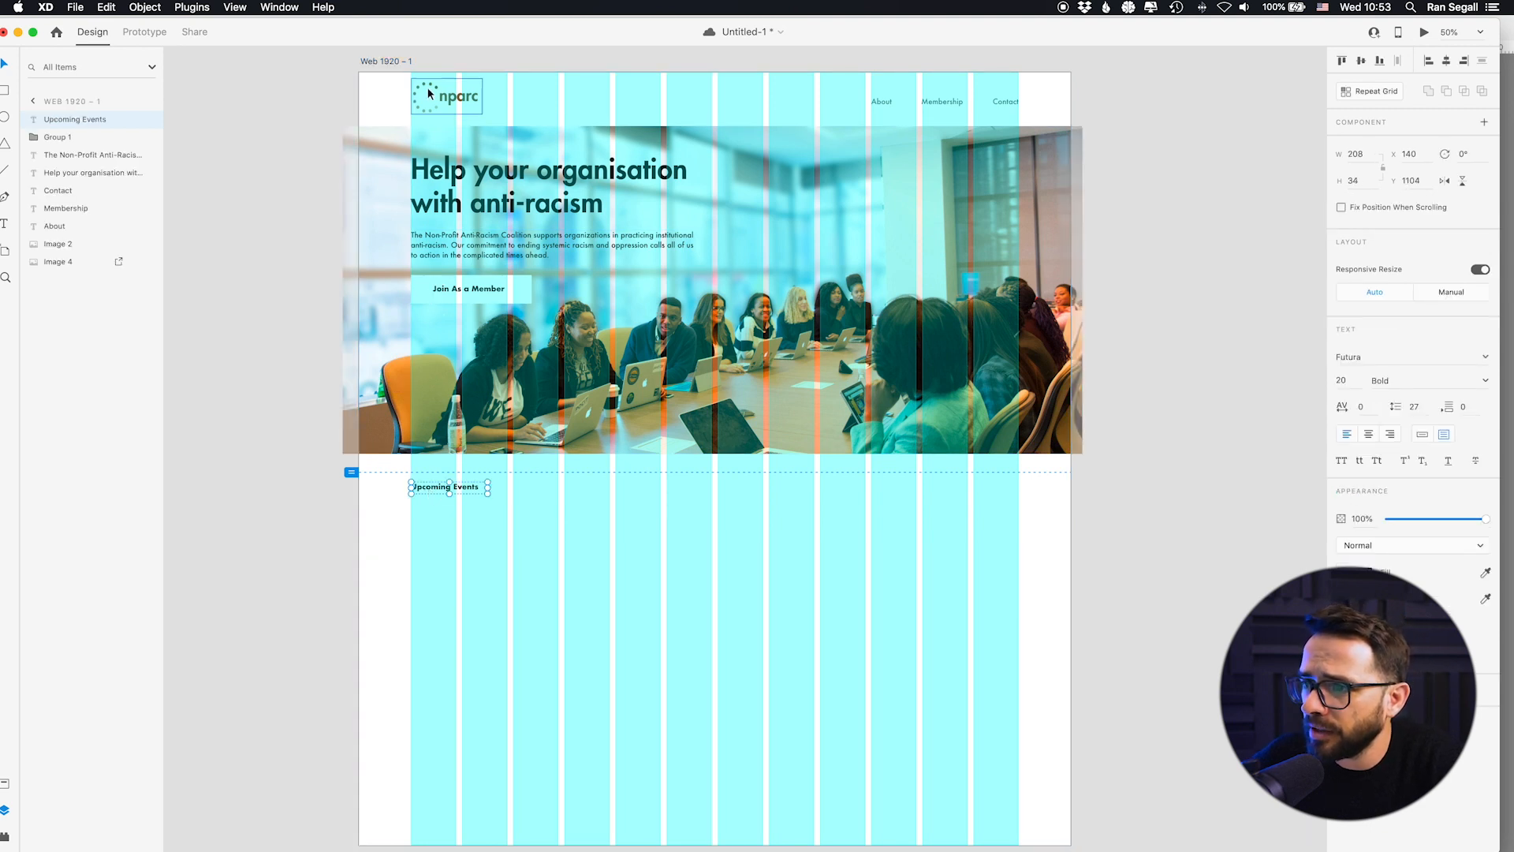
Step: Draw a 536 × 290 rectangle below the "Upcoming Events" heading, spanning the first four grid columns from X 140
{"action": "key", "text": "r"}
{"action": "mouse_move", "coordinate": [411, 514]}
{"action": "left_mouse_down"}
{"action": "mouse_move", "coordinate": [604, 599]}
{"action": "mouse_move", "coordinate": [602, 620]}
{"action": "left_mouse_up"}
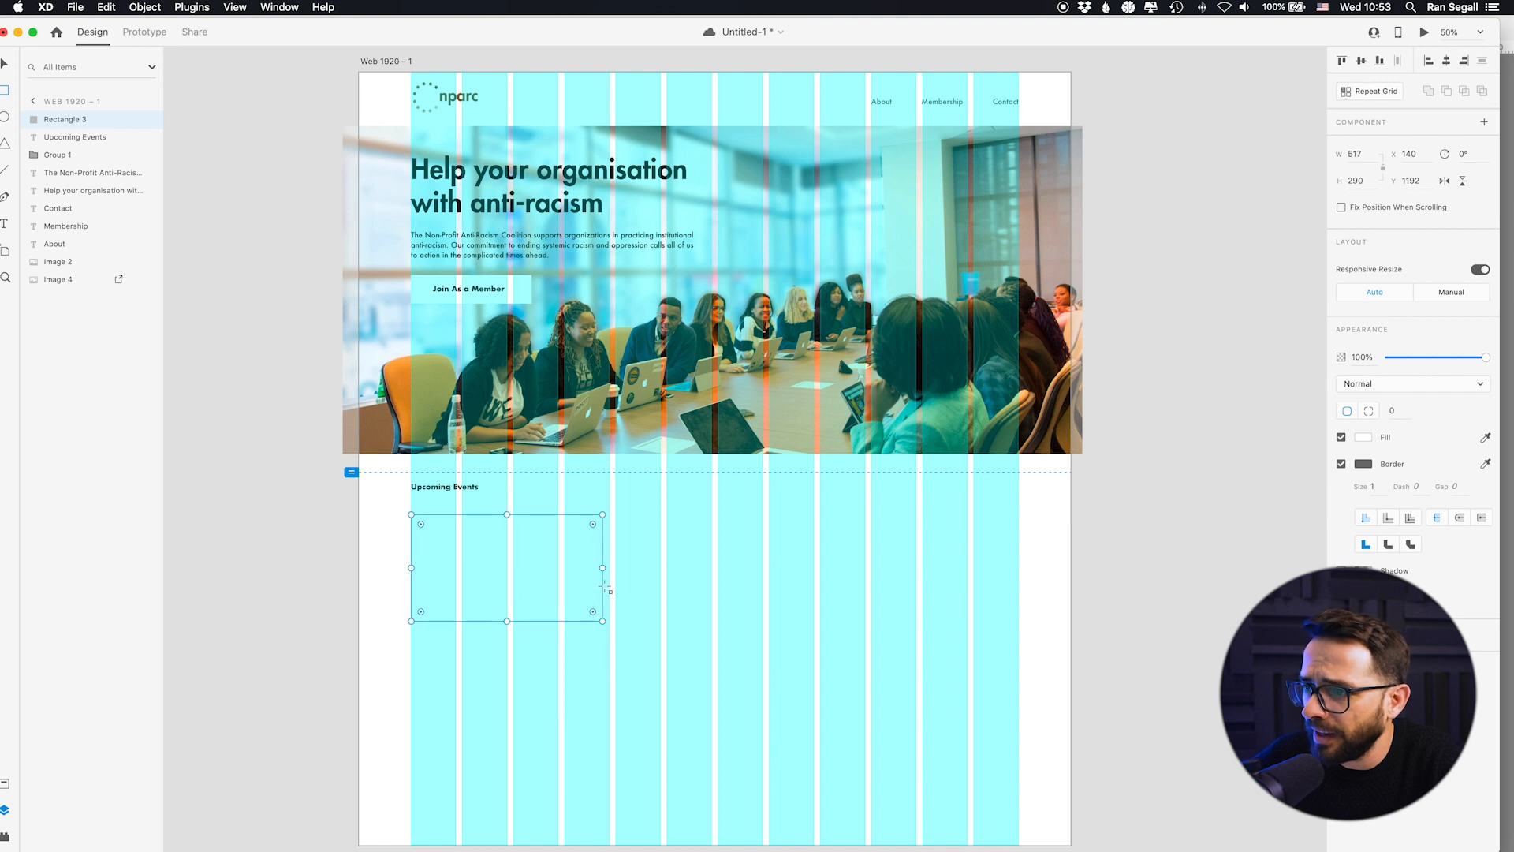
{"action": "left_click_drag", "start_coordinate": [603, 567], "coordinate": [608, 568]}
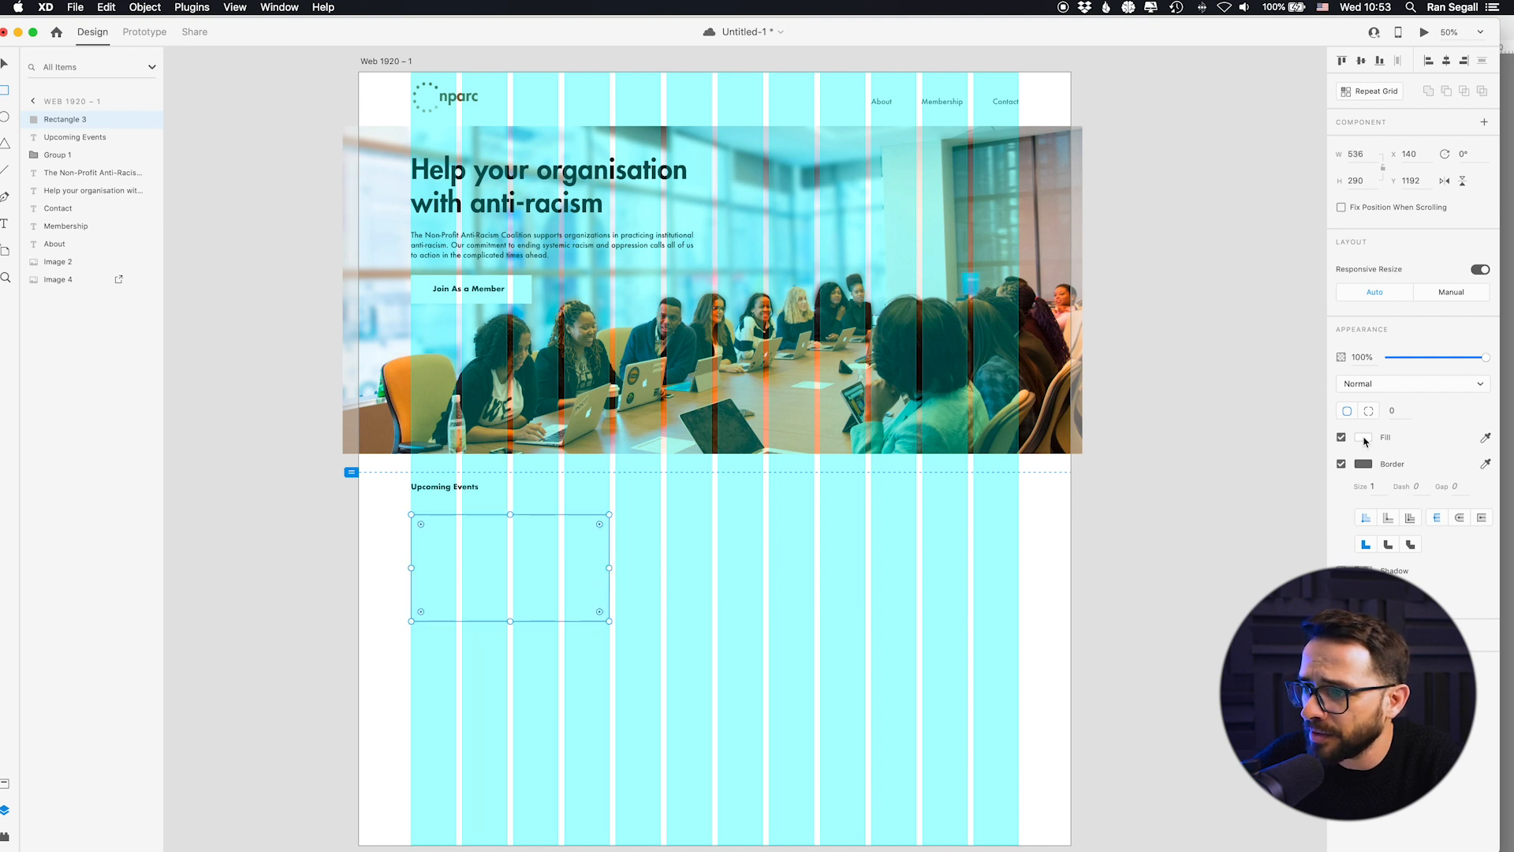
Step: Duplicate the rectangle twice across the remaining columns to form a row of three, the last at X 1244
{"action": "left_click_drag", "start_coordinate": [530, 622], "coordinate": [734, 627]}
{"action": "left_click_drag", "start_coordinate": [735, 514], "coordinate": [937, 510]}
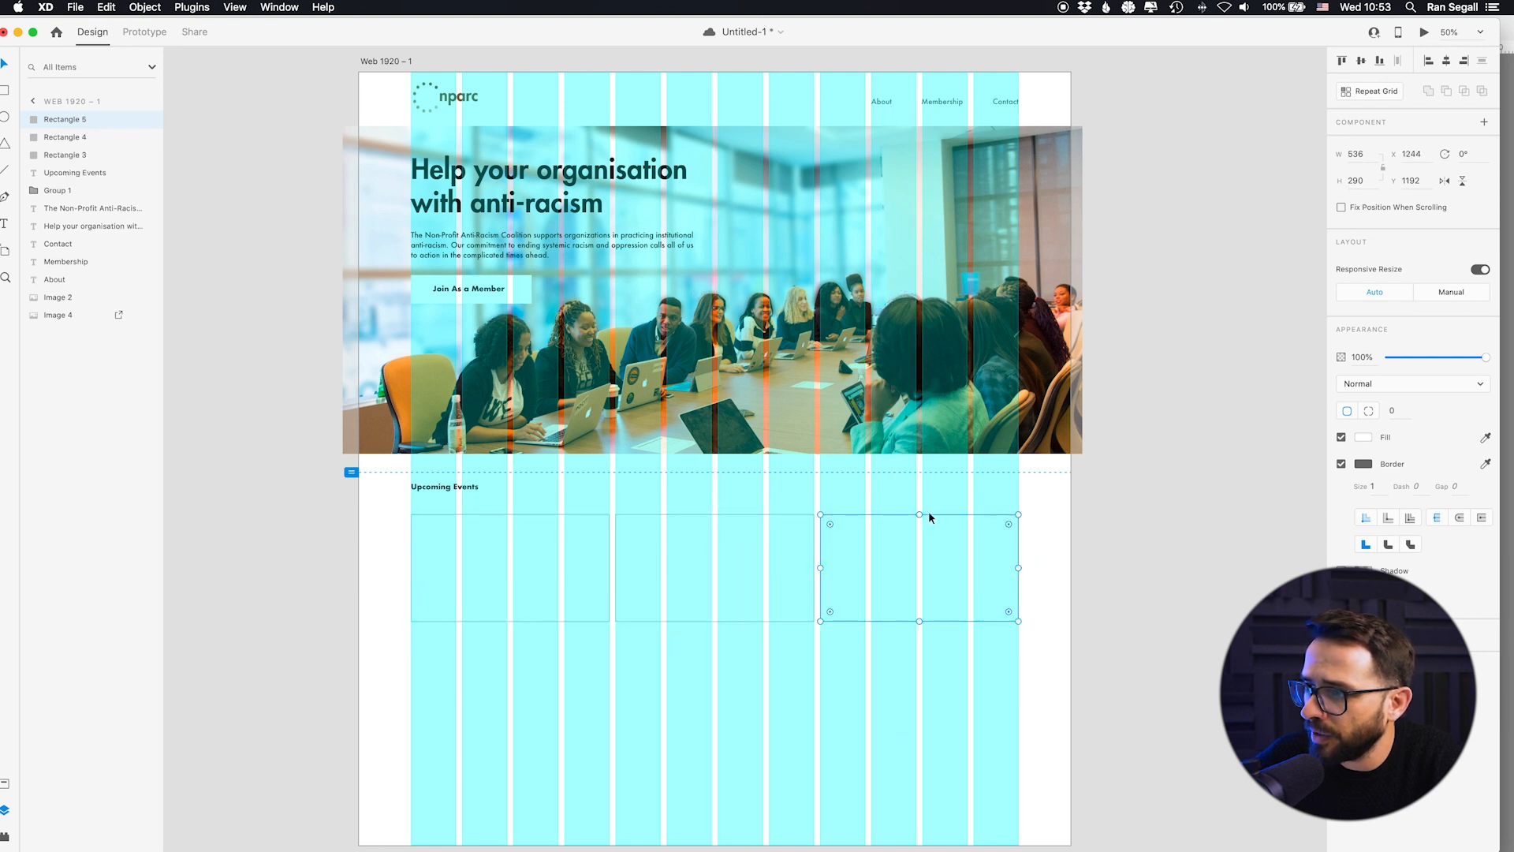
{"action": "left_click", "coordinate": [1264, 528]}
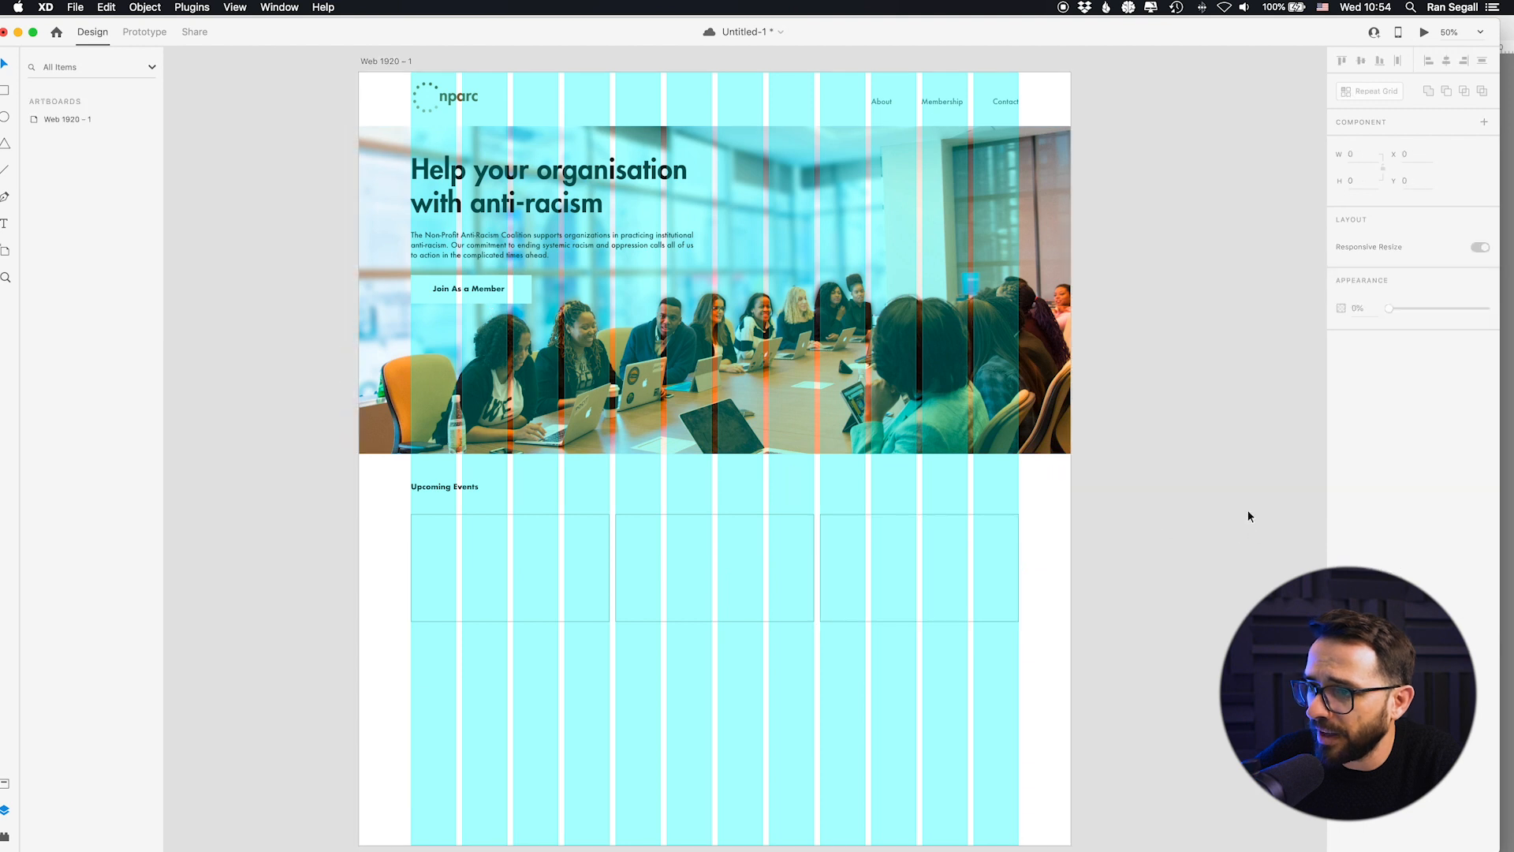
Step: Hide the artboard's layout grid and move the three rectangles up closer to the heading, to Y 1170
{"action": "left_click", "coordinate": [387, 61]}
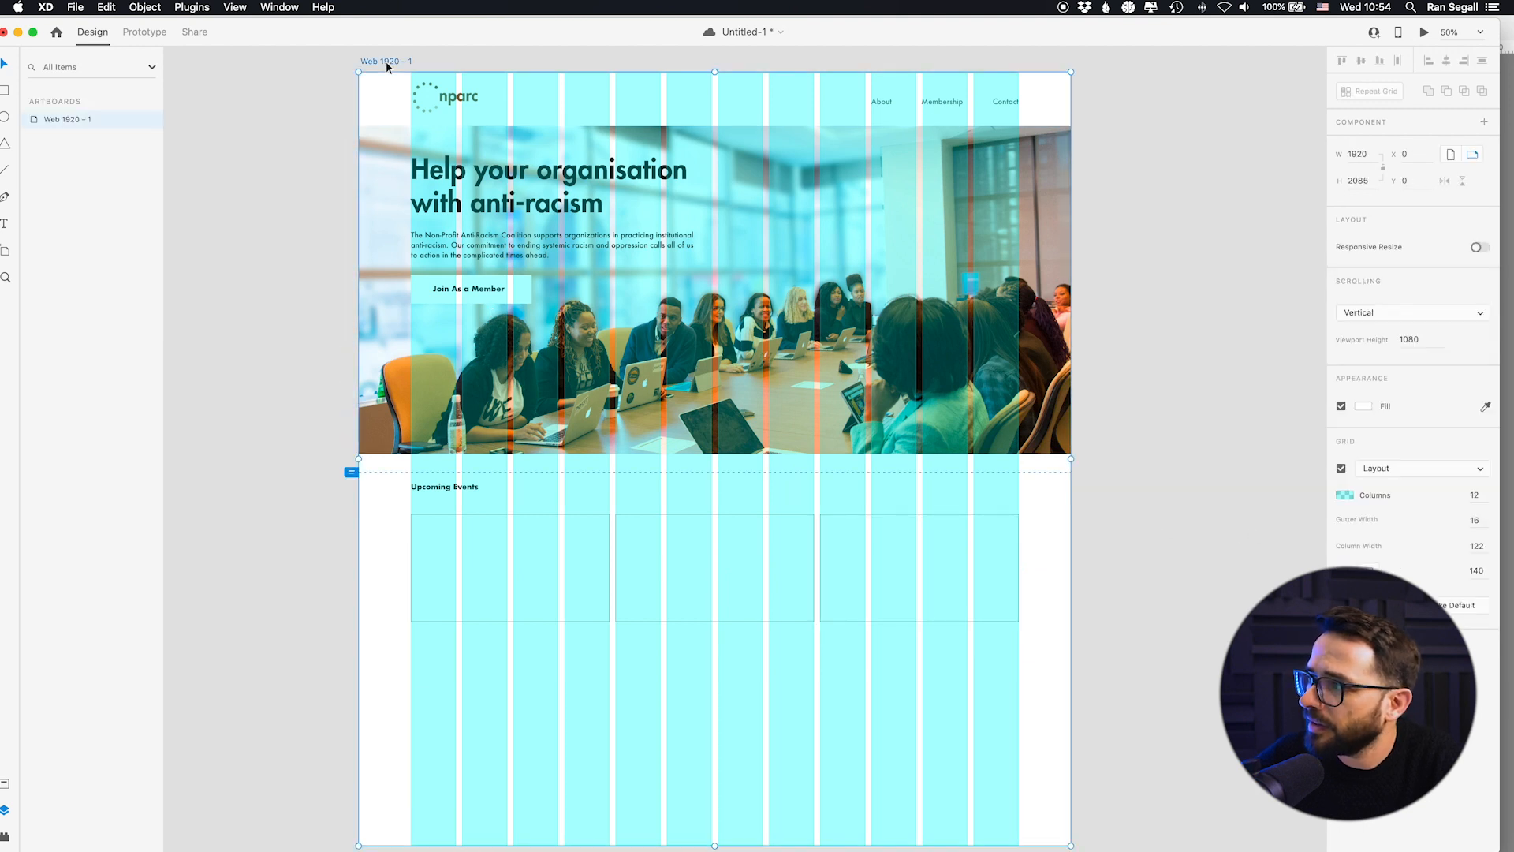
{"action": "left_click", "coordinate": [1341, 468]}
{"action": "left_click_drag", "start_coordinate": [891, 659], "coordinate": [575, 509]}
{"action": "left_click", "coordinate": [491, 645]}
Step: Switch to Chrome, open the Anti-Racism Outdoors event in a new tab and copy its full-size cover image
{"action": "key", "text": "super+Tab"}
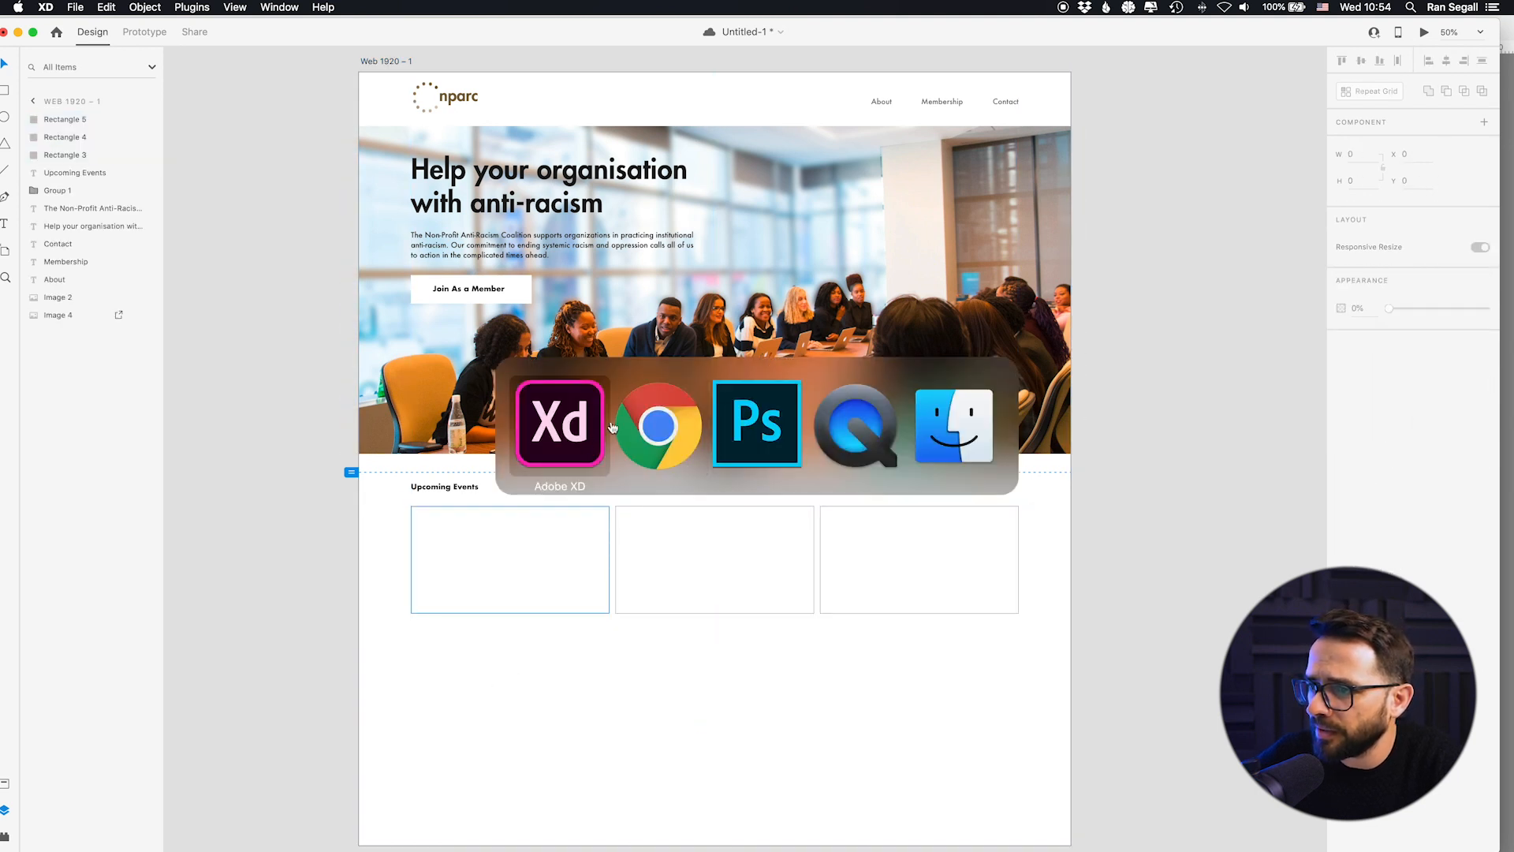
{"action": "left_click", "coordinate": [568, 609], "text": "super"}
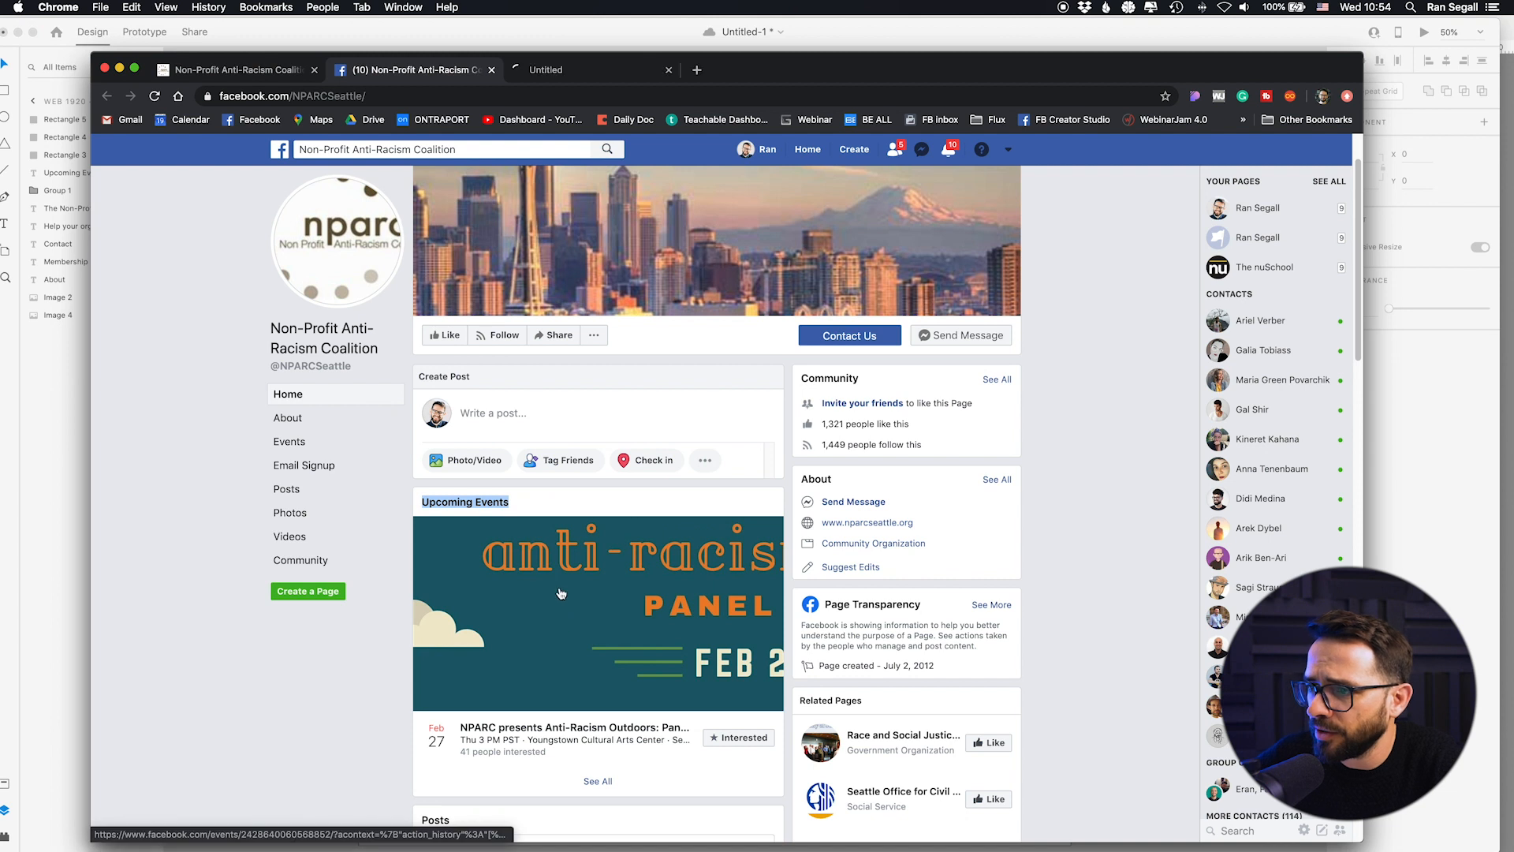
{"action": "left_click", "coordinate": [564, 66]}
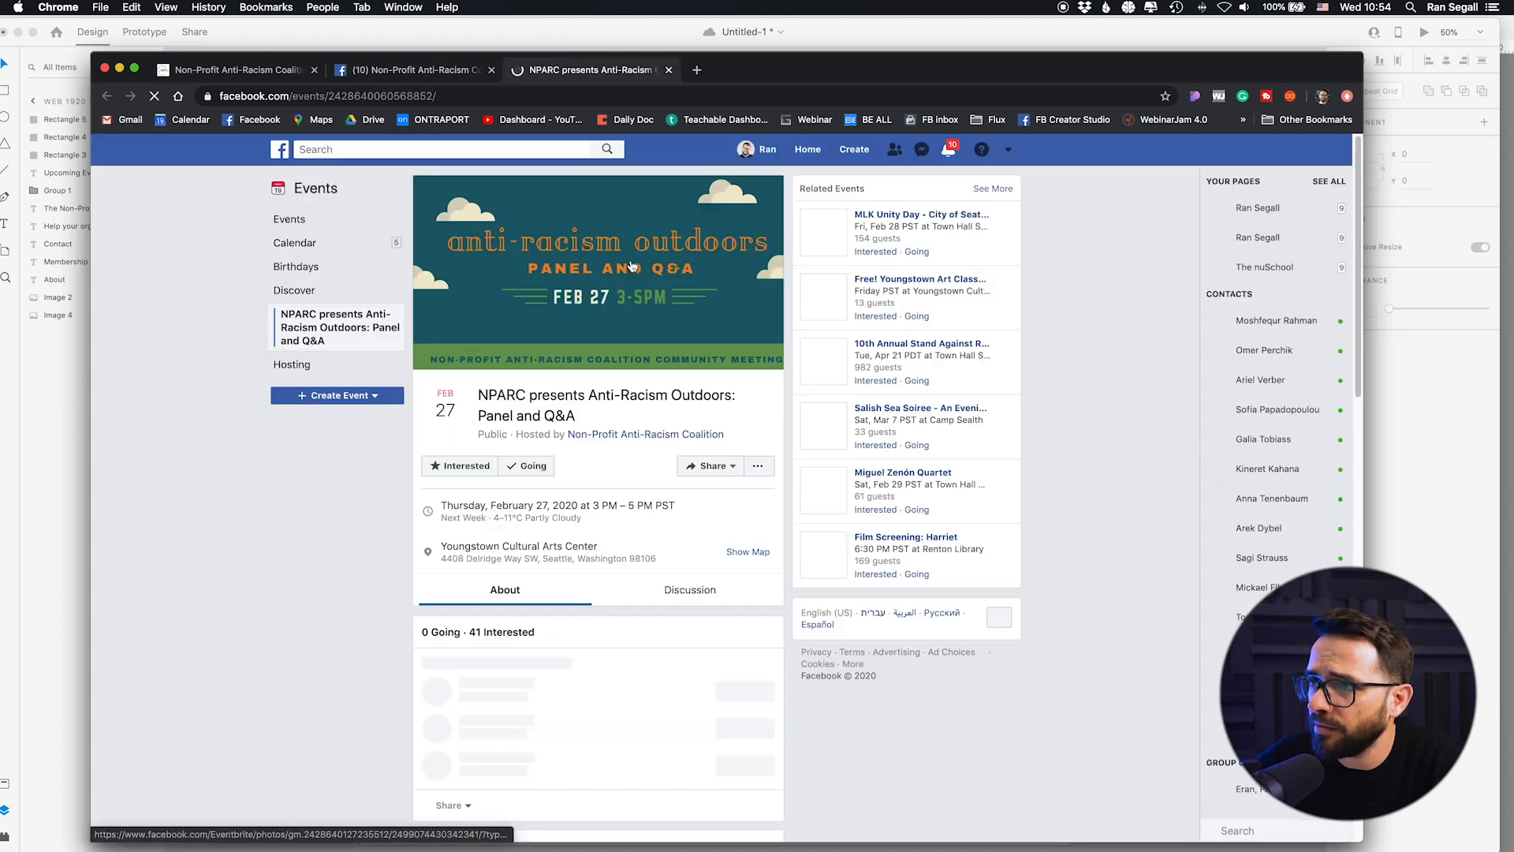
{"action": "right_click", "coordinate": [632, 261]}
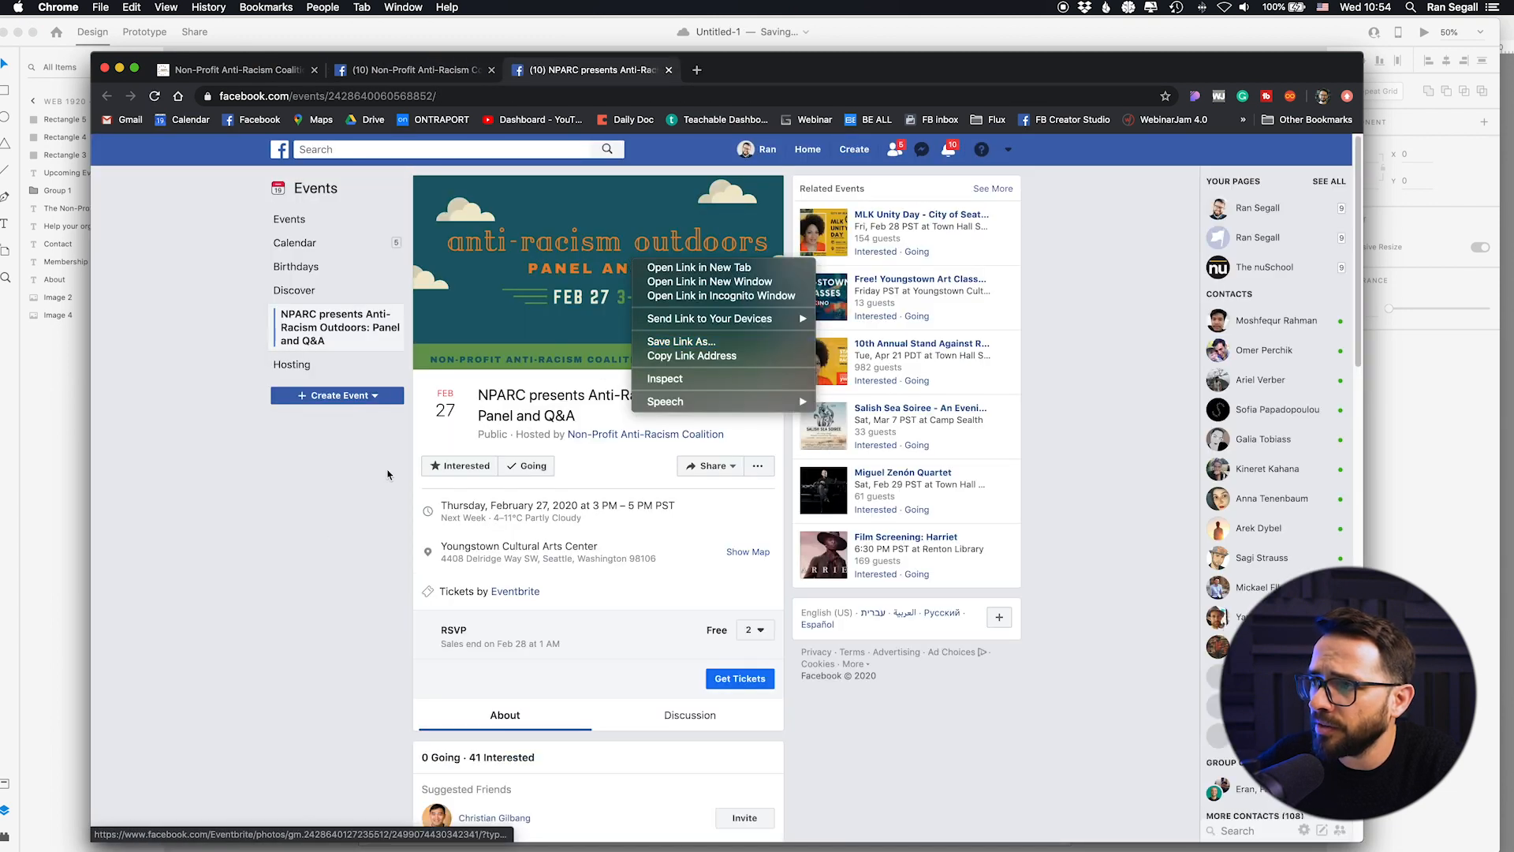
{"action": "key", "text": "Escape"}
{"action": "left_click", "coordinate": [568, 297]}
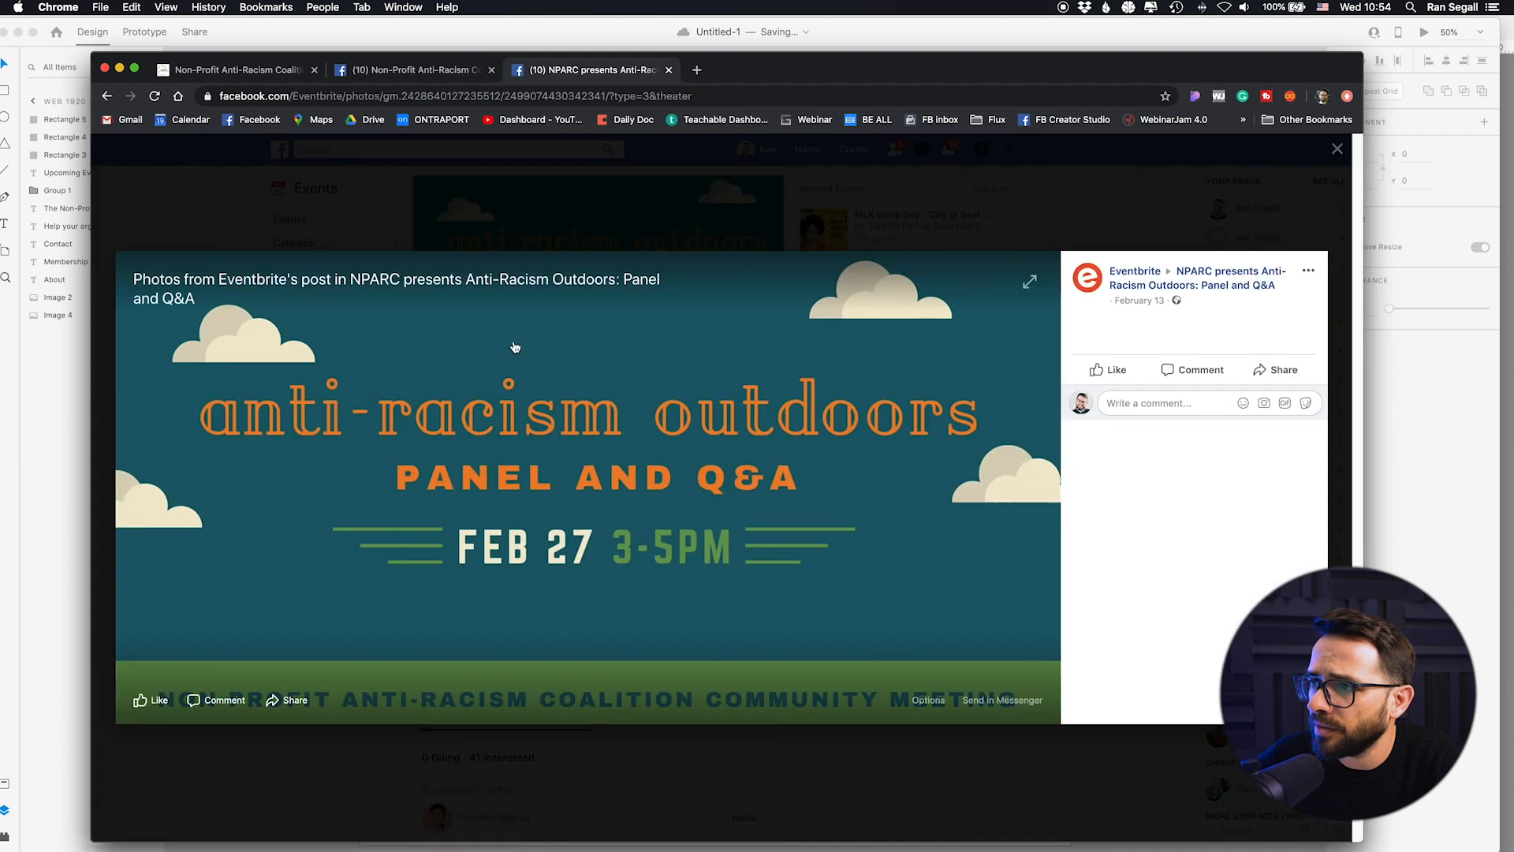
{"action": "right_click", "coordinate": [531, 514]}
{"action": "left_click", "coordinate": [568, 547]}
Step: Switch to Adobe XD and replace the first placeholder rectangle with the copied event banner, scaled to the rectangle's width
{"action": "key", "text": "super+Tab"}
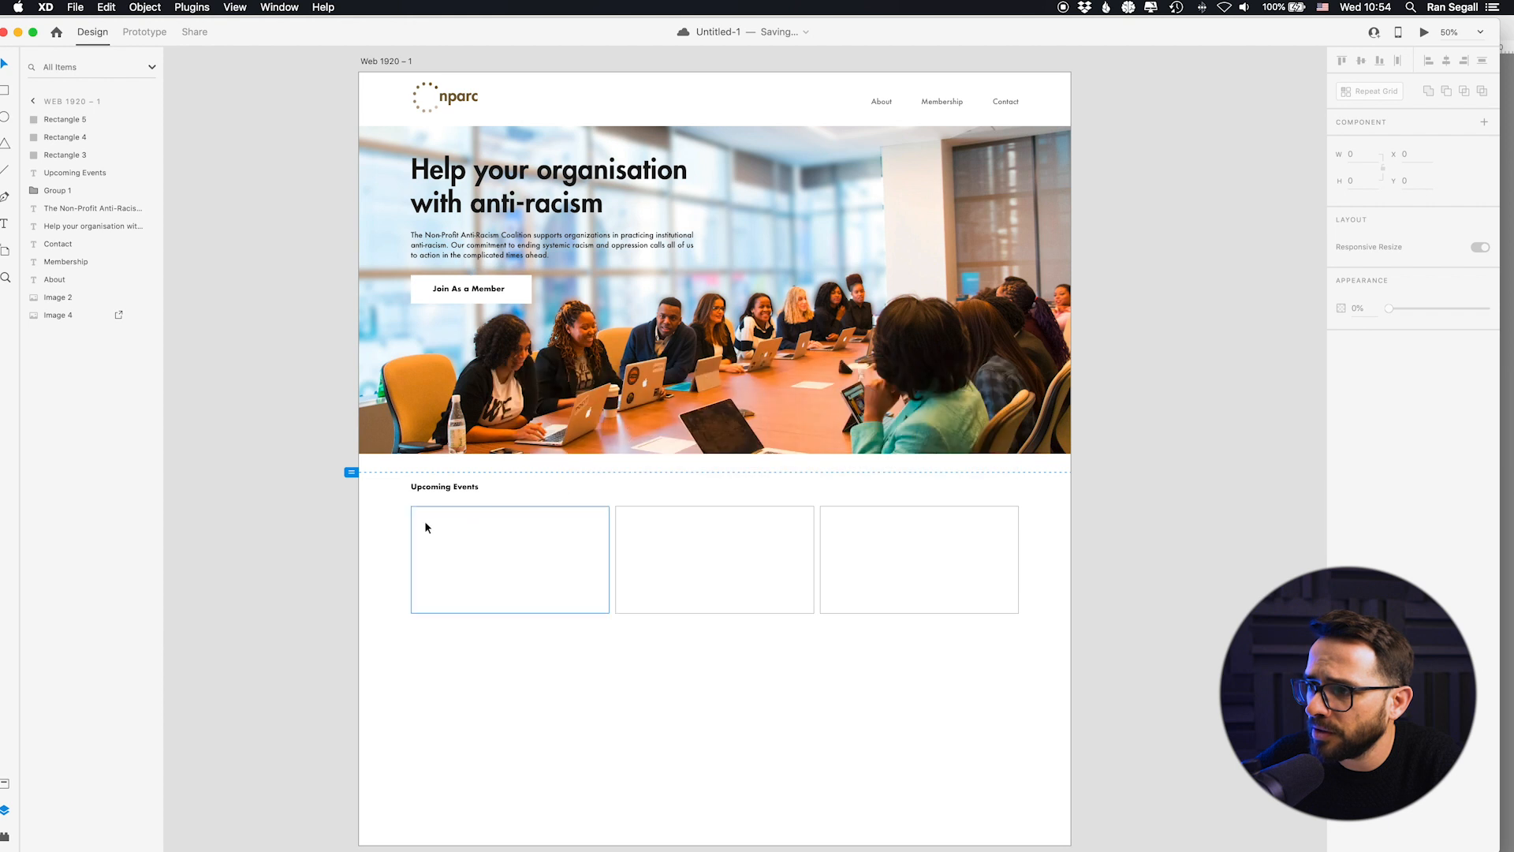
{"action": "left_click", "coordinate": [427, 527]}
{"action": "key", "text": "super+v"}
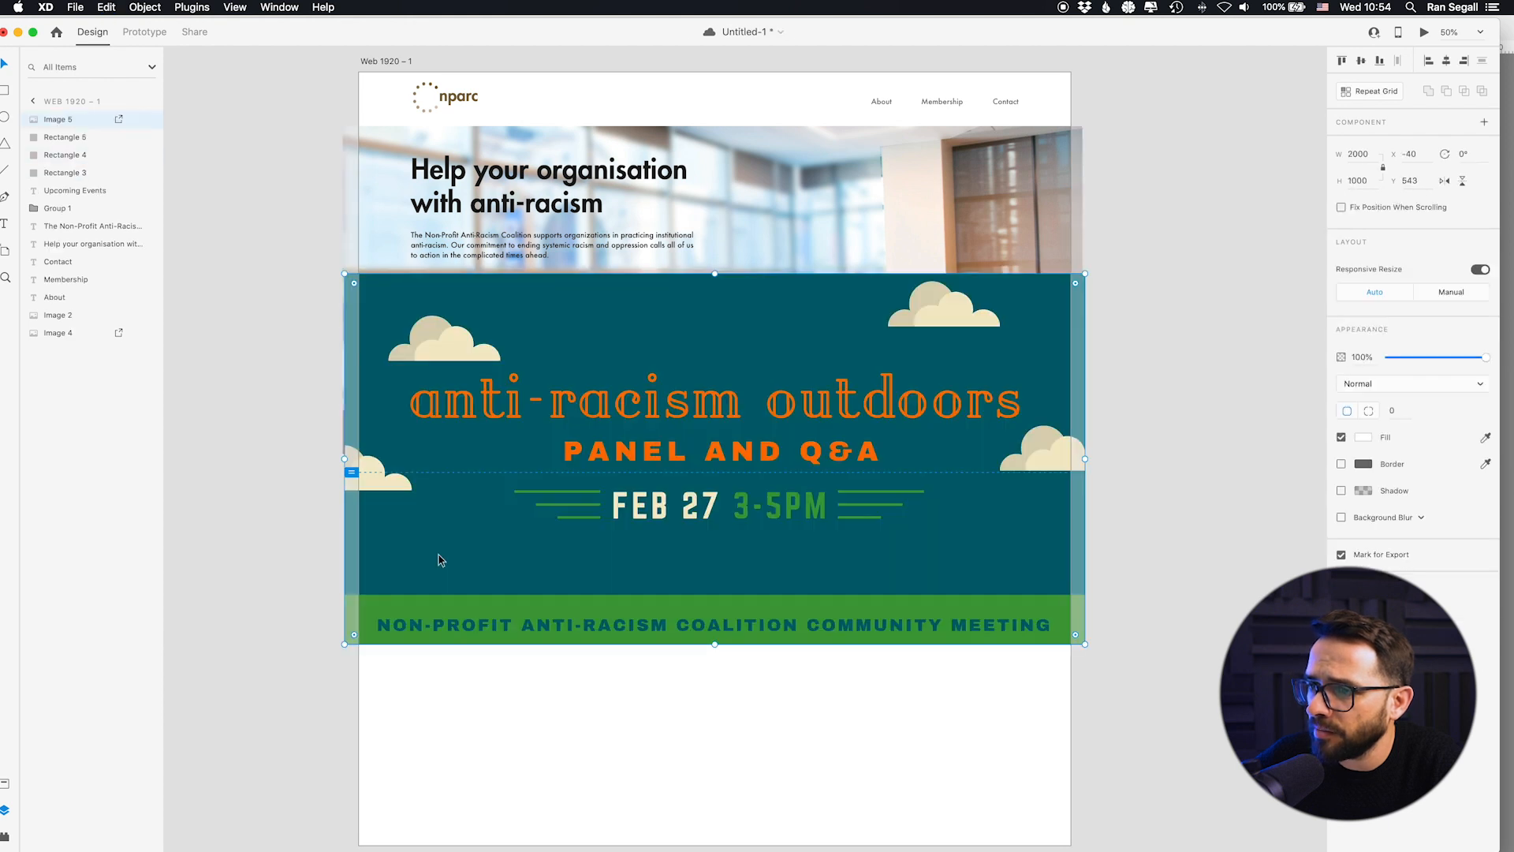
{"action": "left_click_drag", "start_coordinate": [445, 495], "coordinate": [512, 646]}
{"action": "left_click_drag", "start_coordinate": [1152, 793], "coordinate": [621, 543]}
{"action": "left_click_drag", "start_coordinate": [533, 497], "coordinate": [533, 581]}
{"action": "left_click_drag", "start_coordinate": [621, 612], "coordinate": [609, 608]}
{"action": "left_click", "coordinate": [588, 617]}
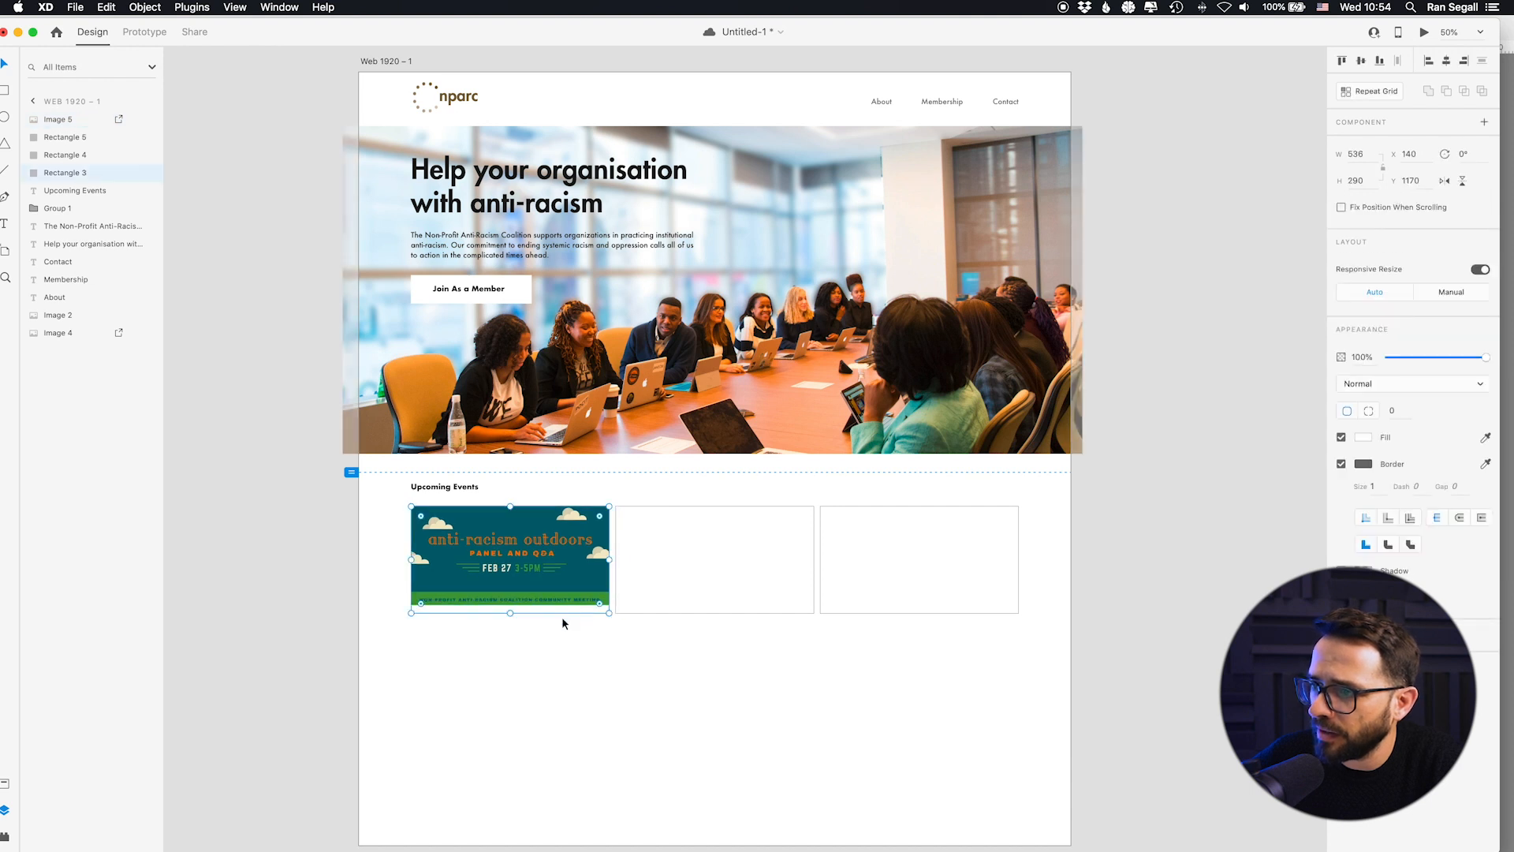
{"action": "key", "text": "Delete"}
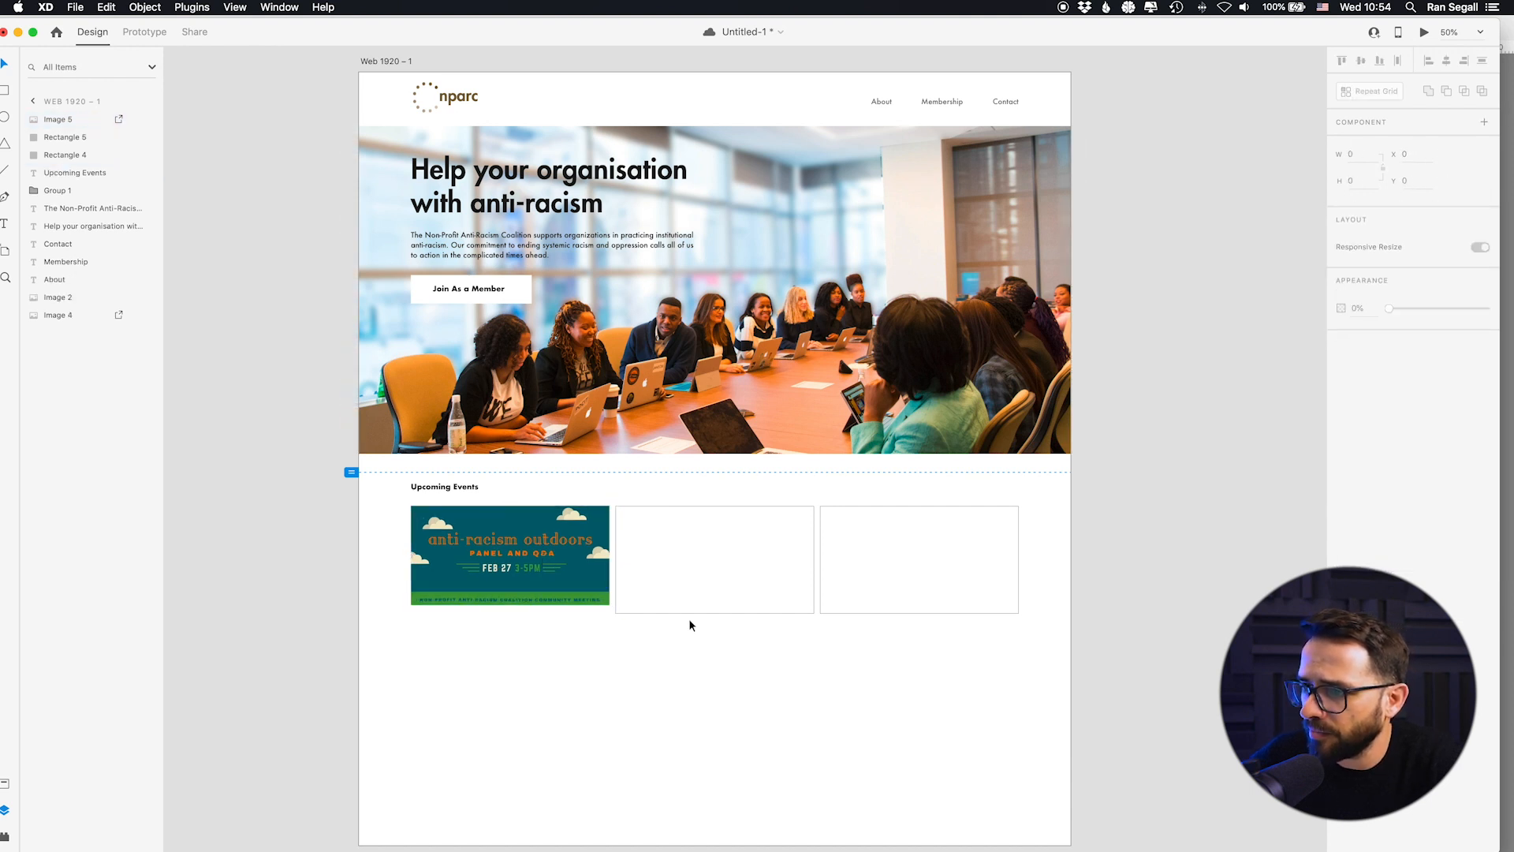
Step: Switch to Chrome, go back from the banner photo to the event page and close the event's tab
{"action": "key", "text": "super+Tab"}
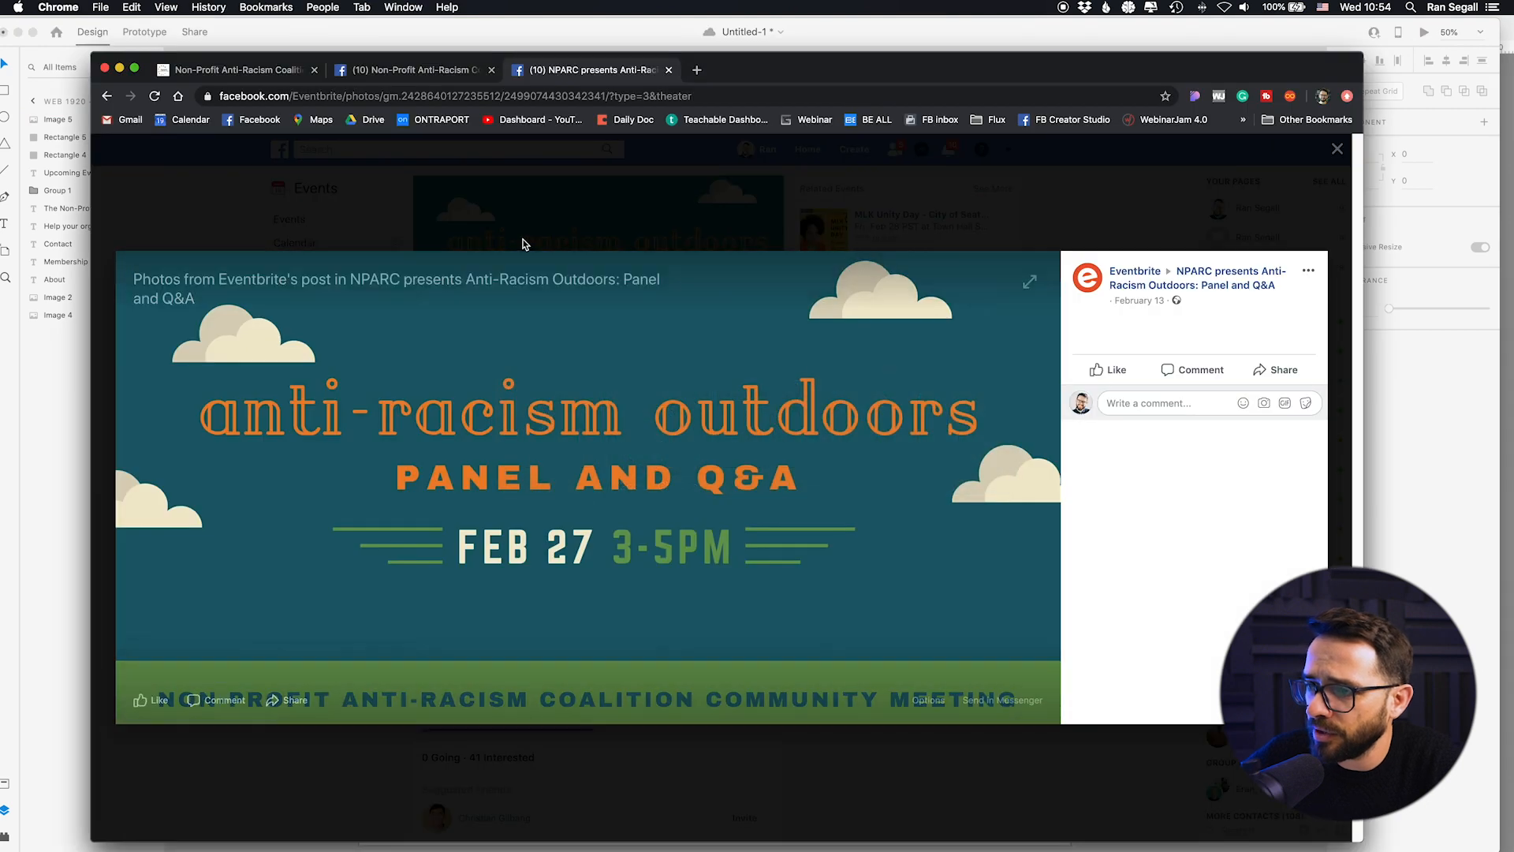
{"action": "left_click", "coordinate": [106, 96]}
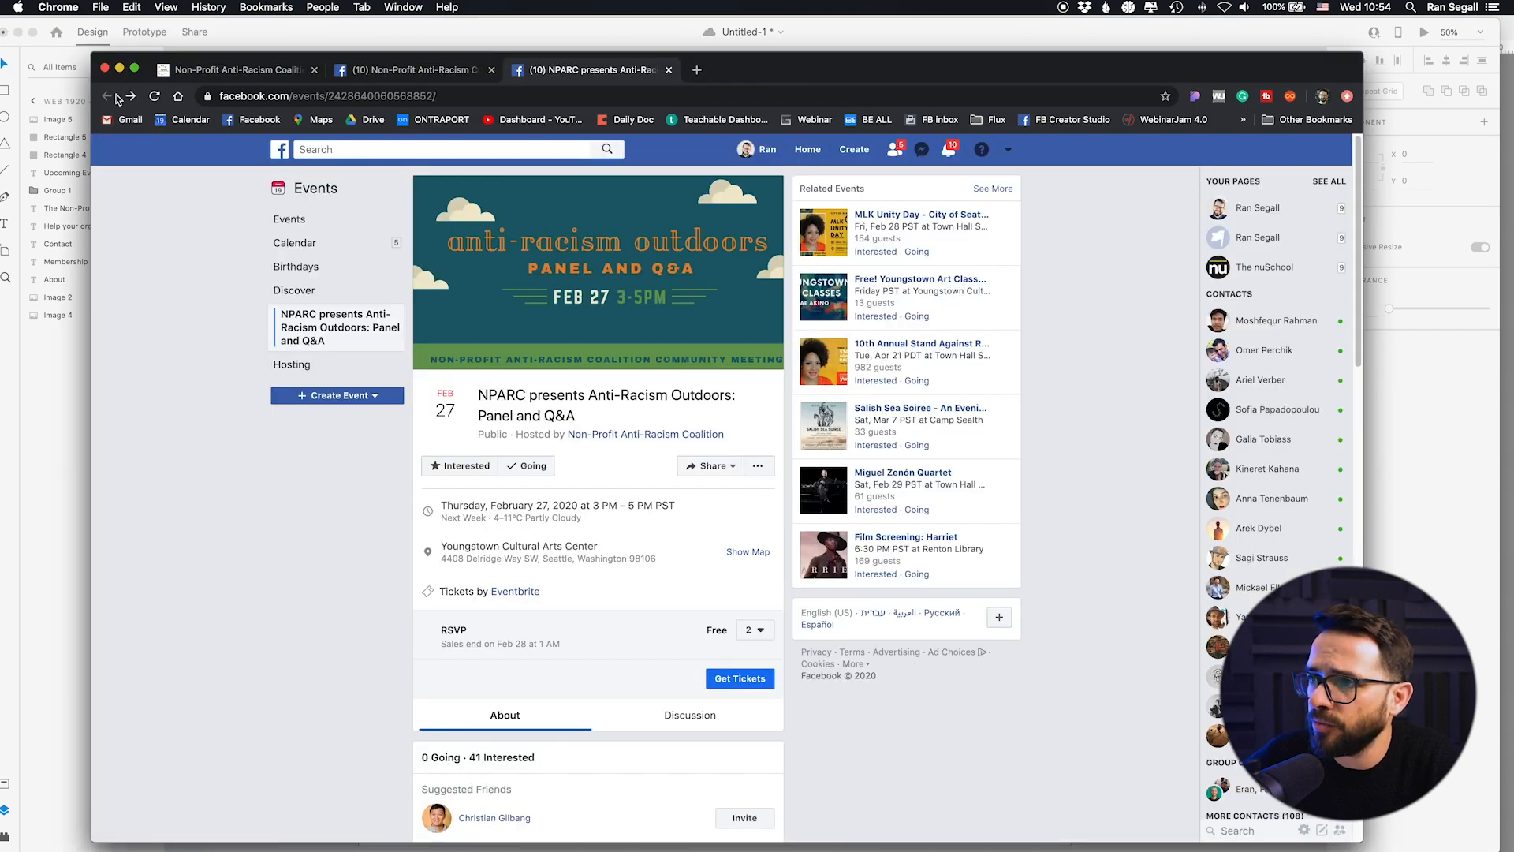
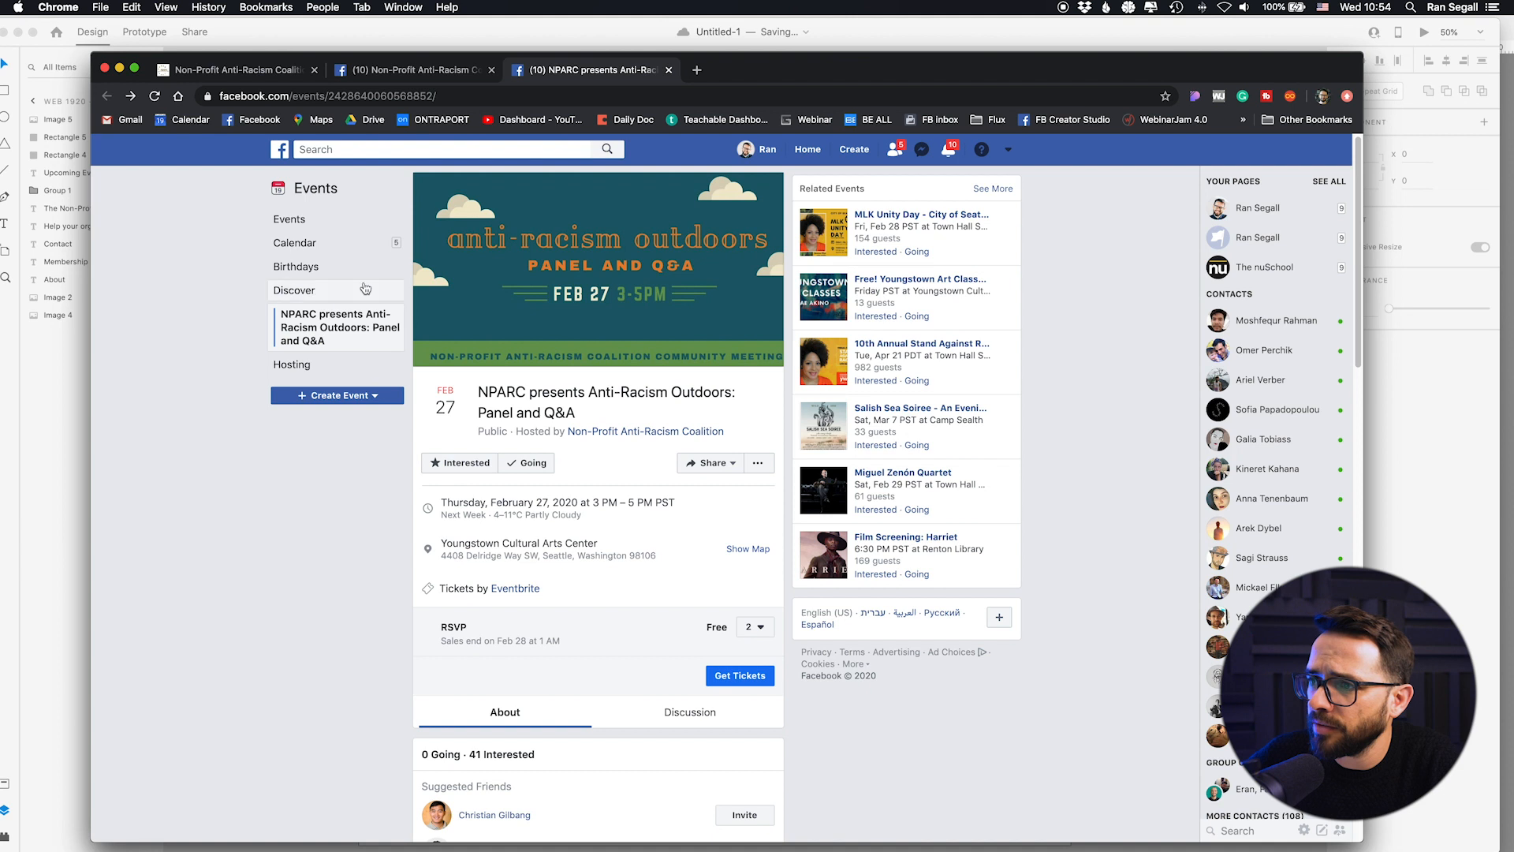
{"action": "scroll", "coordinate": [680, 676], "scroll_direction": "down", "scroll_amount": 4}
{"action": "scroll", "coordinate": [680, 677], "scroll_direction": "up", "scroll_amount": 4}
{"action": "key", "text": "super+w"}
Step: Open the Hindsight Is 2020 event from the coalition page's posts and copy its full-size cover image
{"action": "scroll", "coordinate": [591, 498], "scroll_direction": "down", "scroll_amount": 3}
{"action": "scroll", "coordinate": [591, 498], "scroll_direction": "down", "scroll_amount": 3}
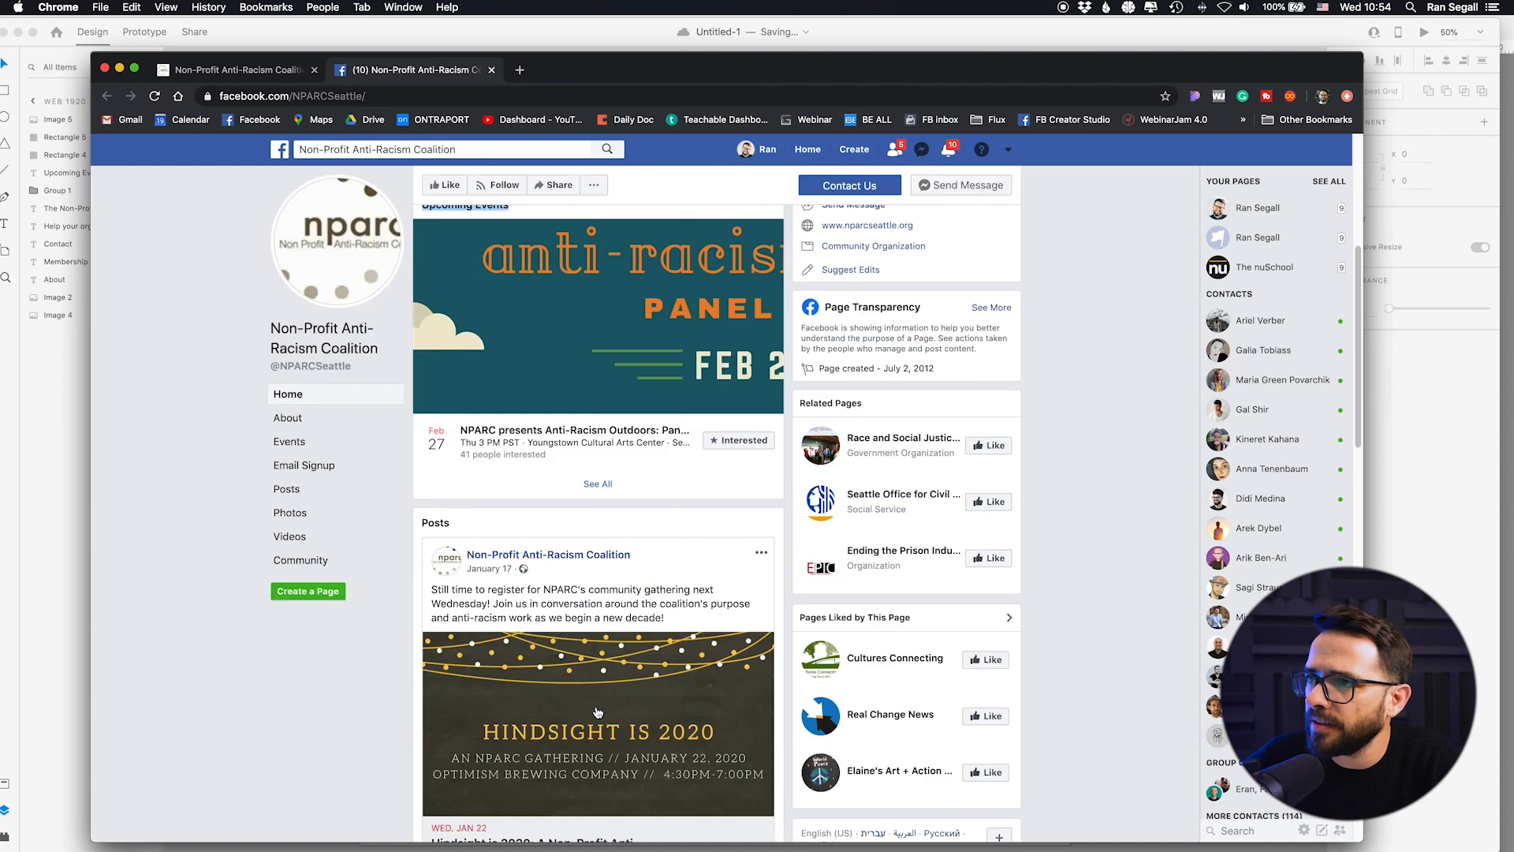
{"action": "left_click", "coordinate": [597, 713]}
{"action": "left_click", "coordinate": [525, 338]}
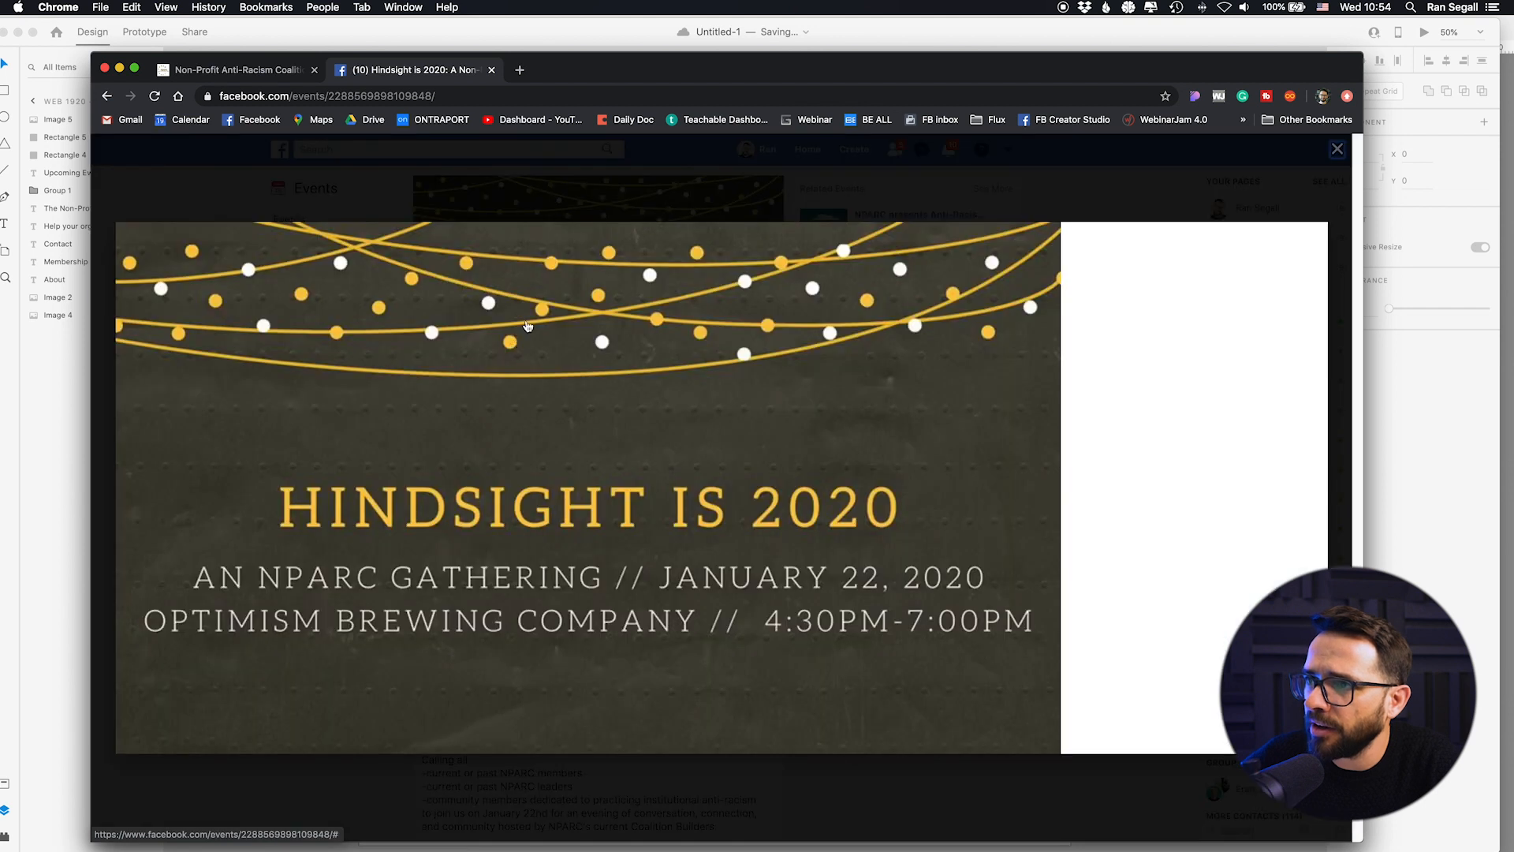
{"action": "right_click", "coordinate": [553, 421]}
{"action": "left_click", "coordinate": [573, 461]}
Step: Switch to Adobe XD and paste the Hindsight Is 2020 banner, scaling it to about 541 × 304 over the second placeholder rectangle
{"action": "key", "text": "super+Tab"}
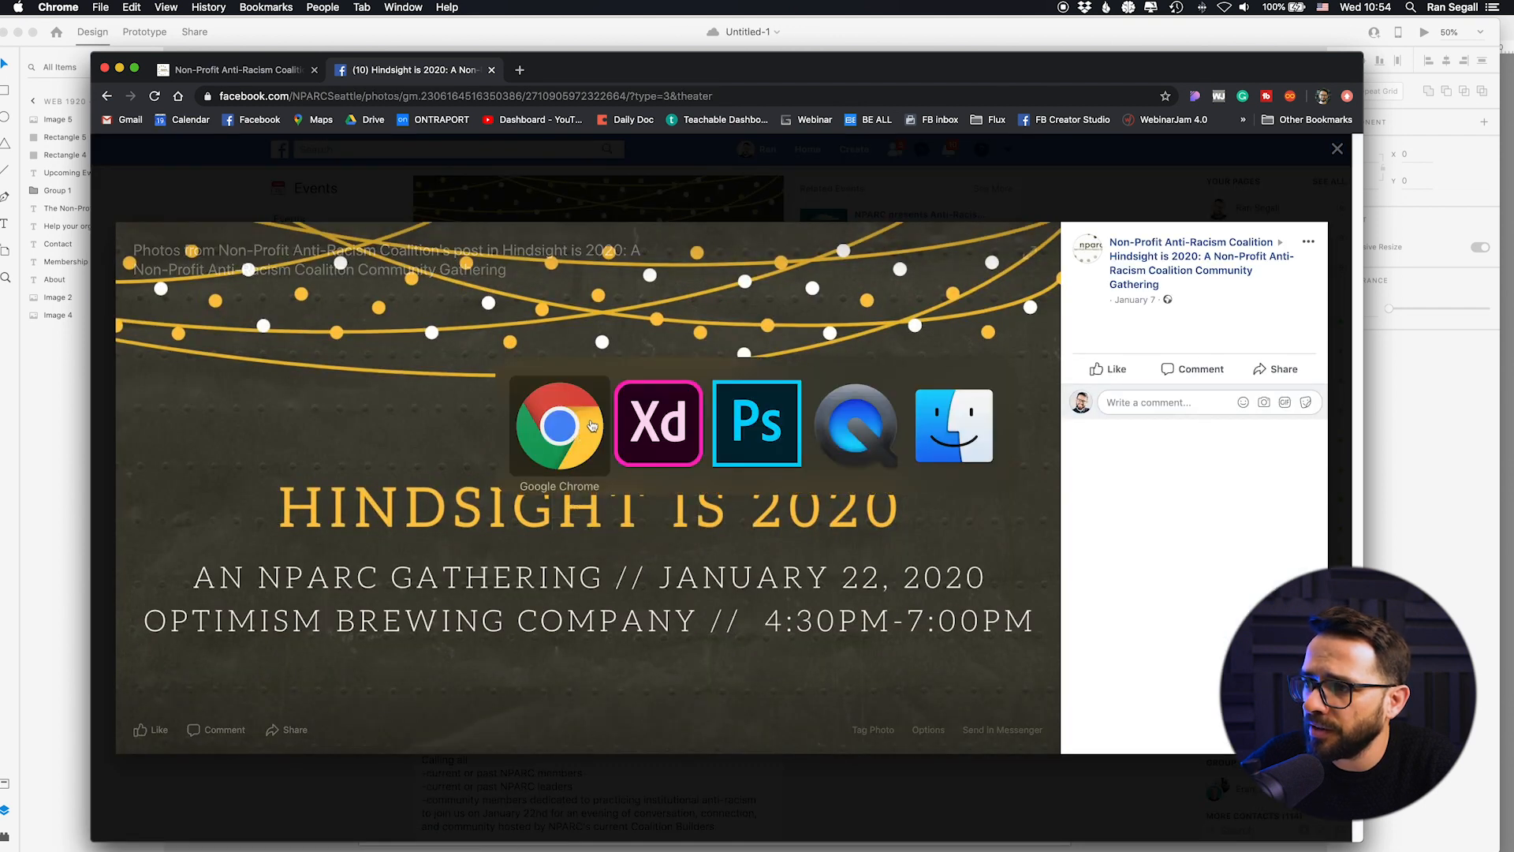
{"action": "key", "text": "super+v"}
{"action": "left_click_drag", "start_coordinate": [621, 471], "coordinate": [723, 623]}
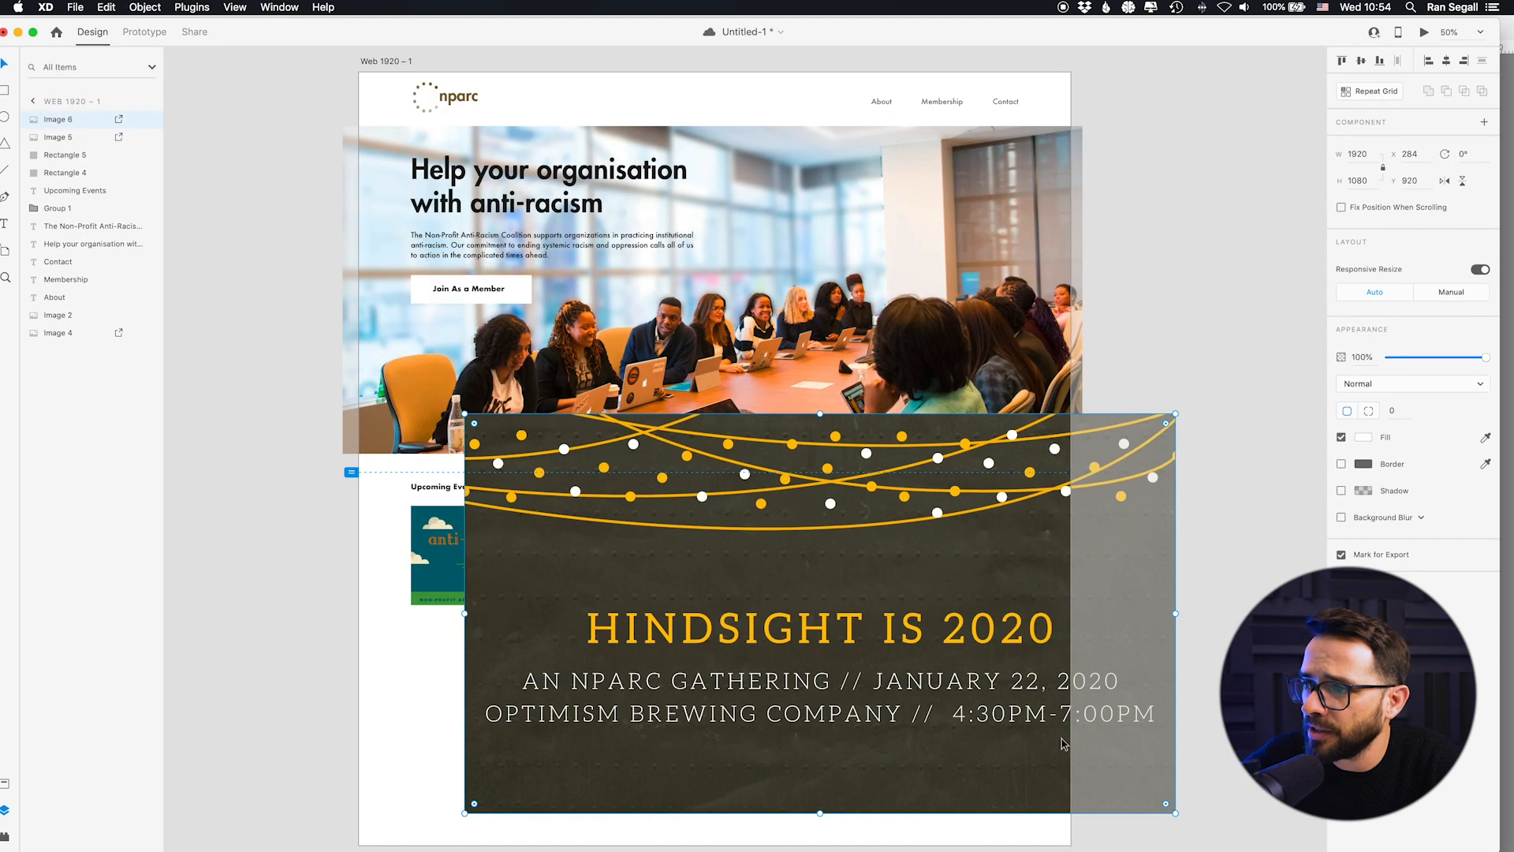
{"action": "left_click_drag", "start_coordinate": [1176, 813], "coordinate": [723, 527]}
{"action": "left_click_drag", "start_coordinate": [618, 511], "coordinate": [815, 620]}
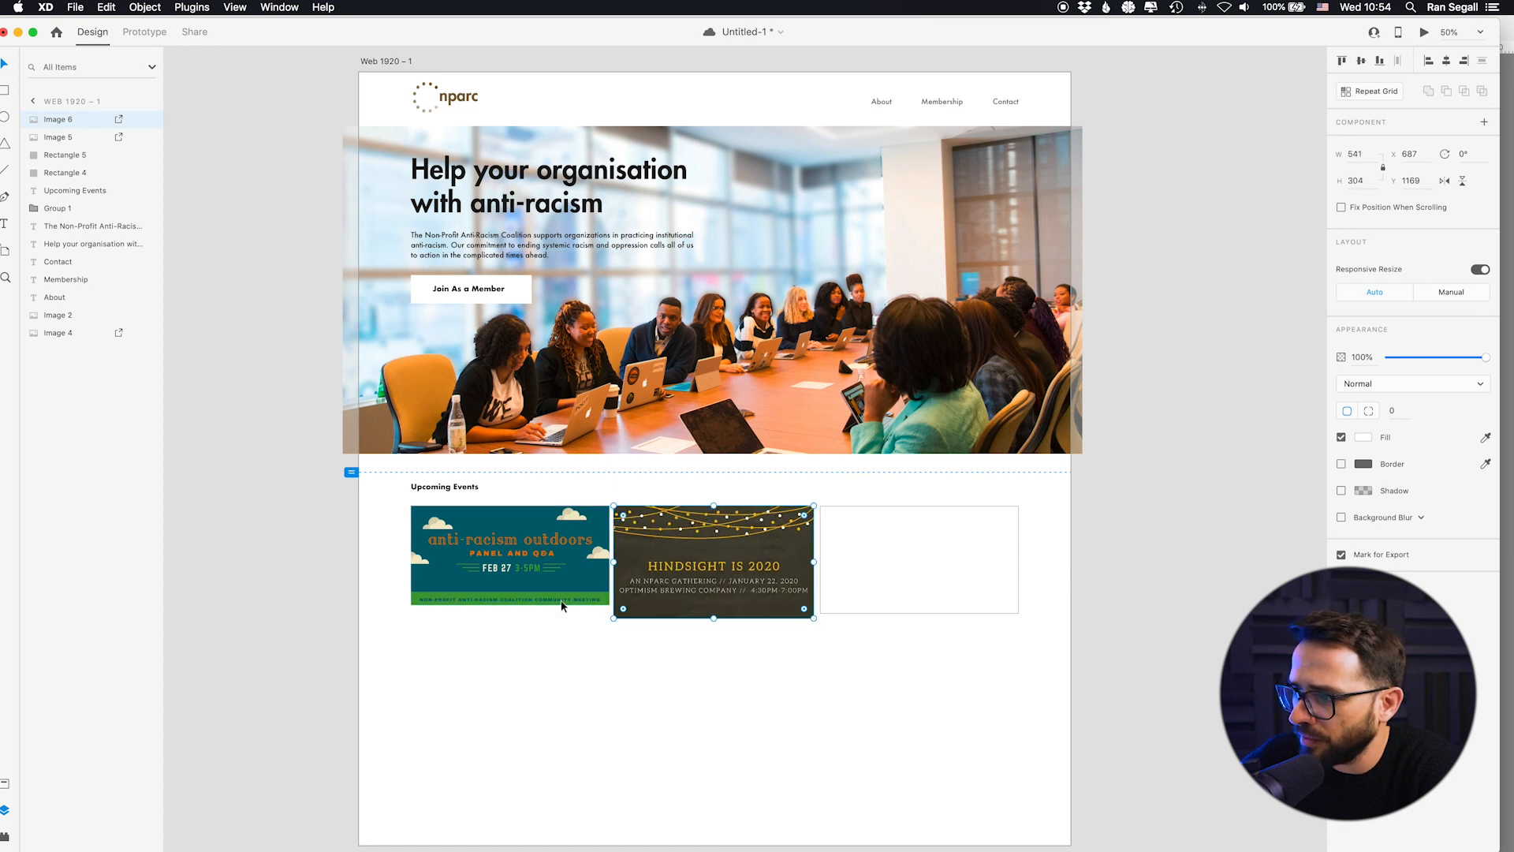
{"action": "left_click", "coordinate": [615, 710]}
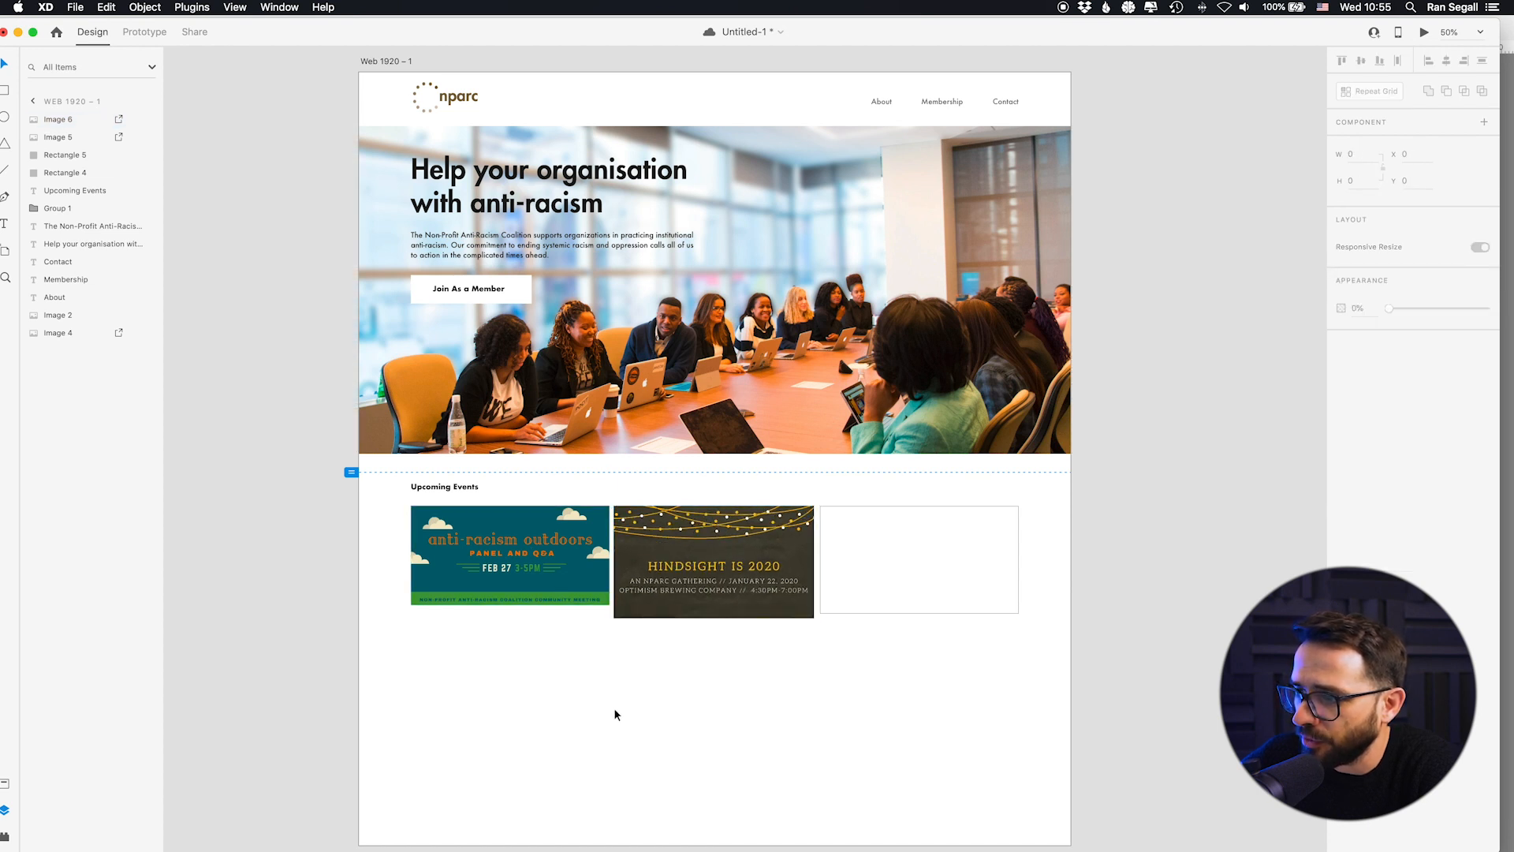
Step: Mask the Hindsight Is 2020 banner with the second placeholder rectangle using Mask with Shape
{"action": "left_click", "coordinate": [883, 584]}
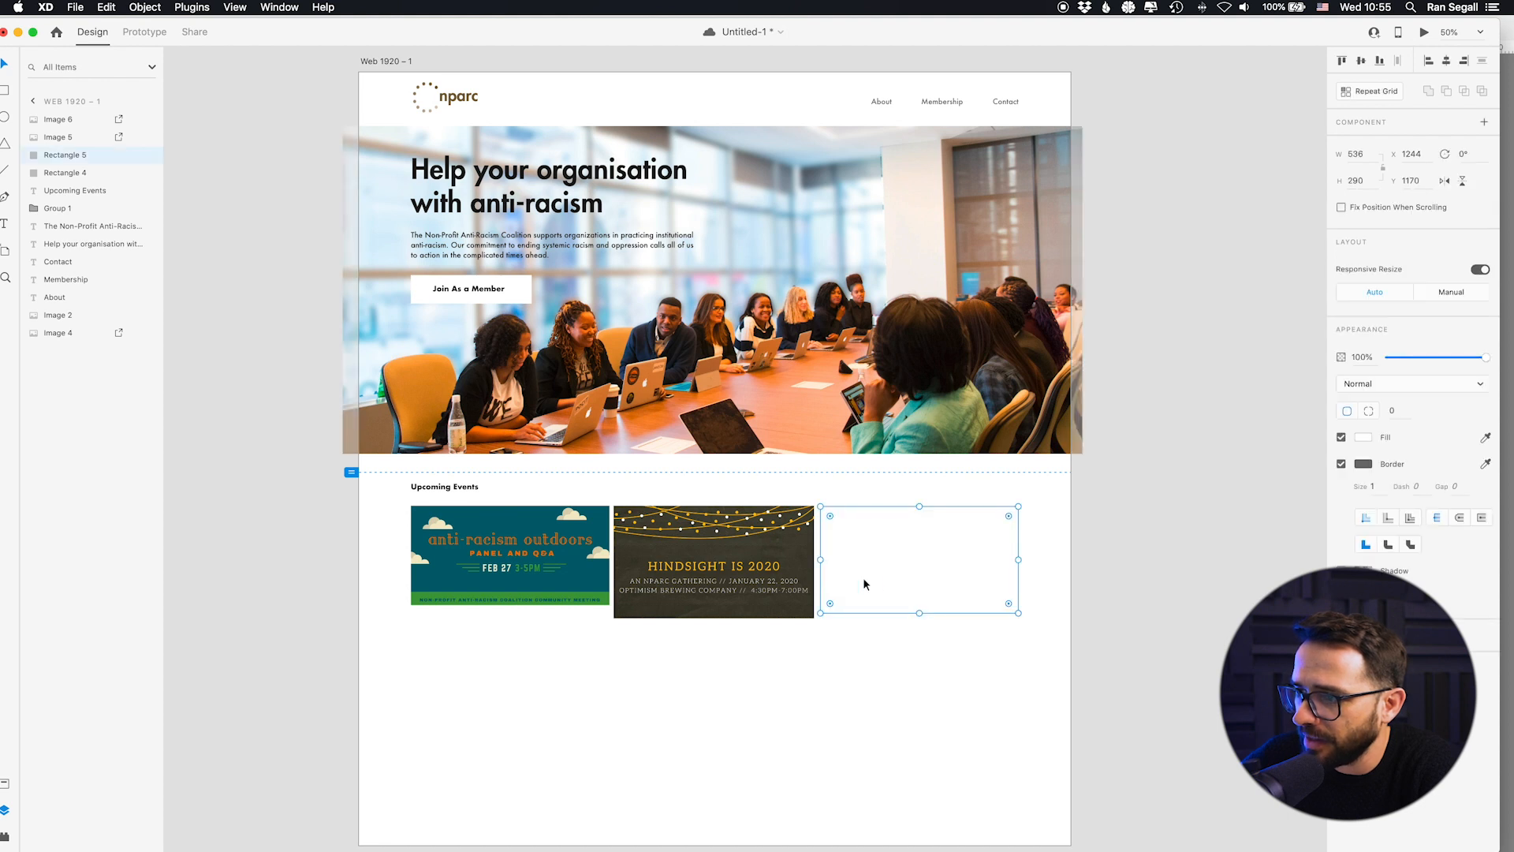
{"action": "mouse_move", "coordinate": [727, 584]}
{"action": "left_mouse_down"}
{"action": "mouse_move", "coordinate": [769, 584]}
{"action": "mouse_move", "coordinate": [713, 605]}
{"action": "left_mouse_up"}
{"action": "left_click", "coordinate": [629, 613]}
{"action": "left_click_drag", "start_coordinate": [820, 596], "coordinate": [806, 588]}
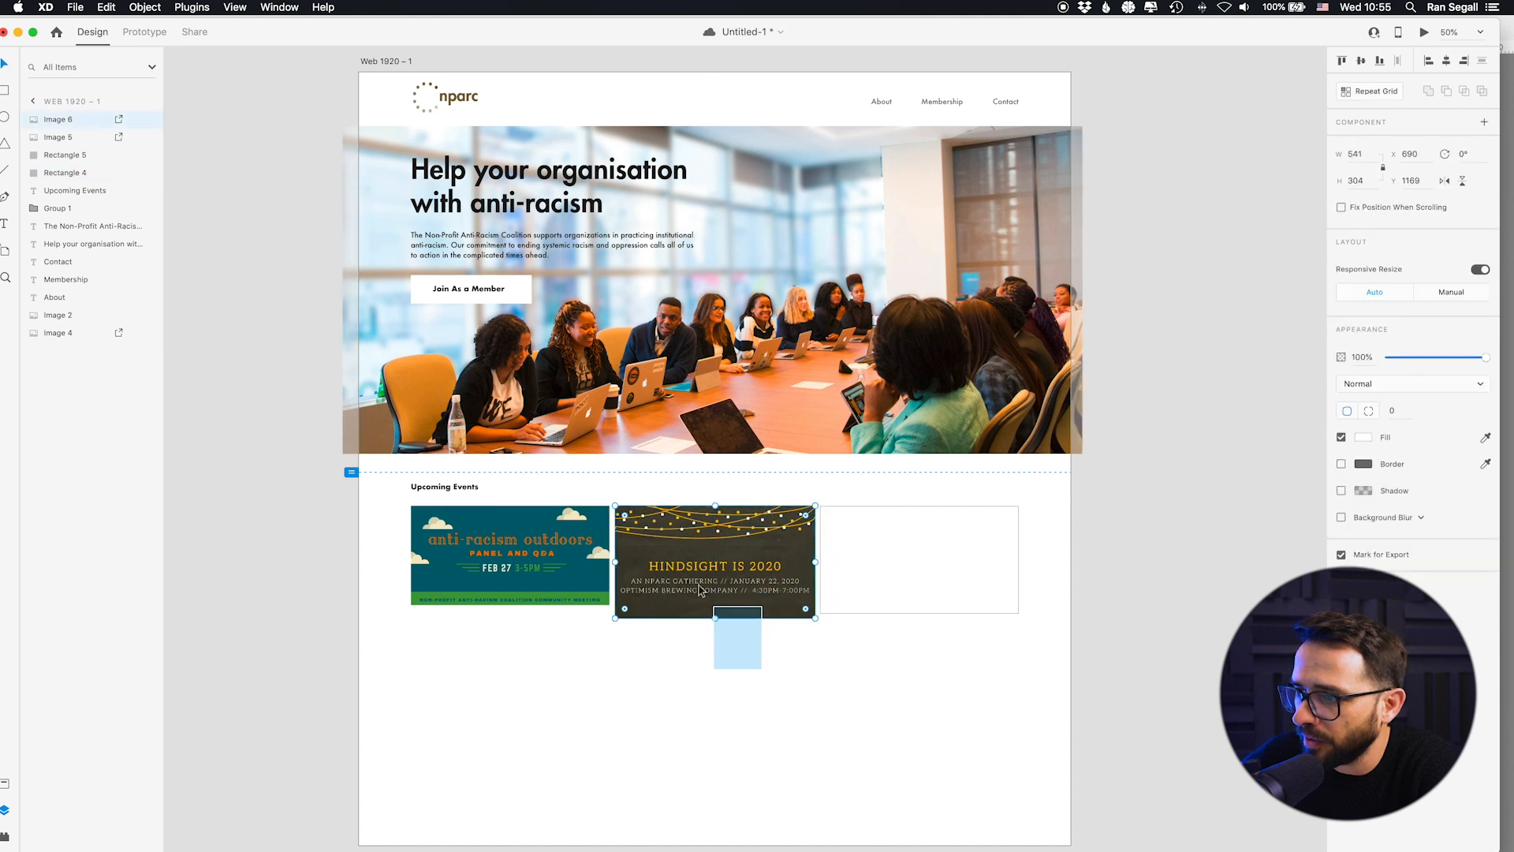
{"action": "left_click", "coordinate": [313, 563]}
{"action": "left_click_drag", "start_coordinate": [825, 698], "coordinate": [700, 571]}
{"action": "left_click_drag", "start_coordinate": [742, 676], "coordinate": [685, 576]}
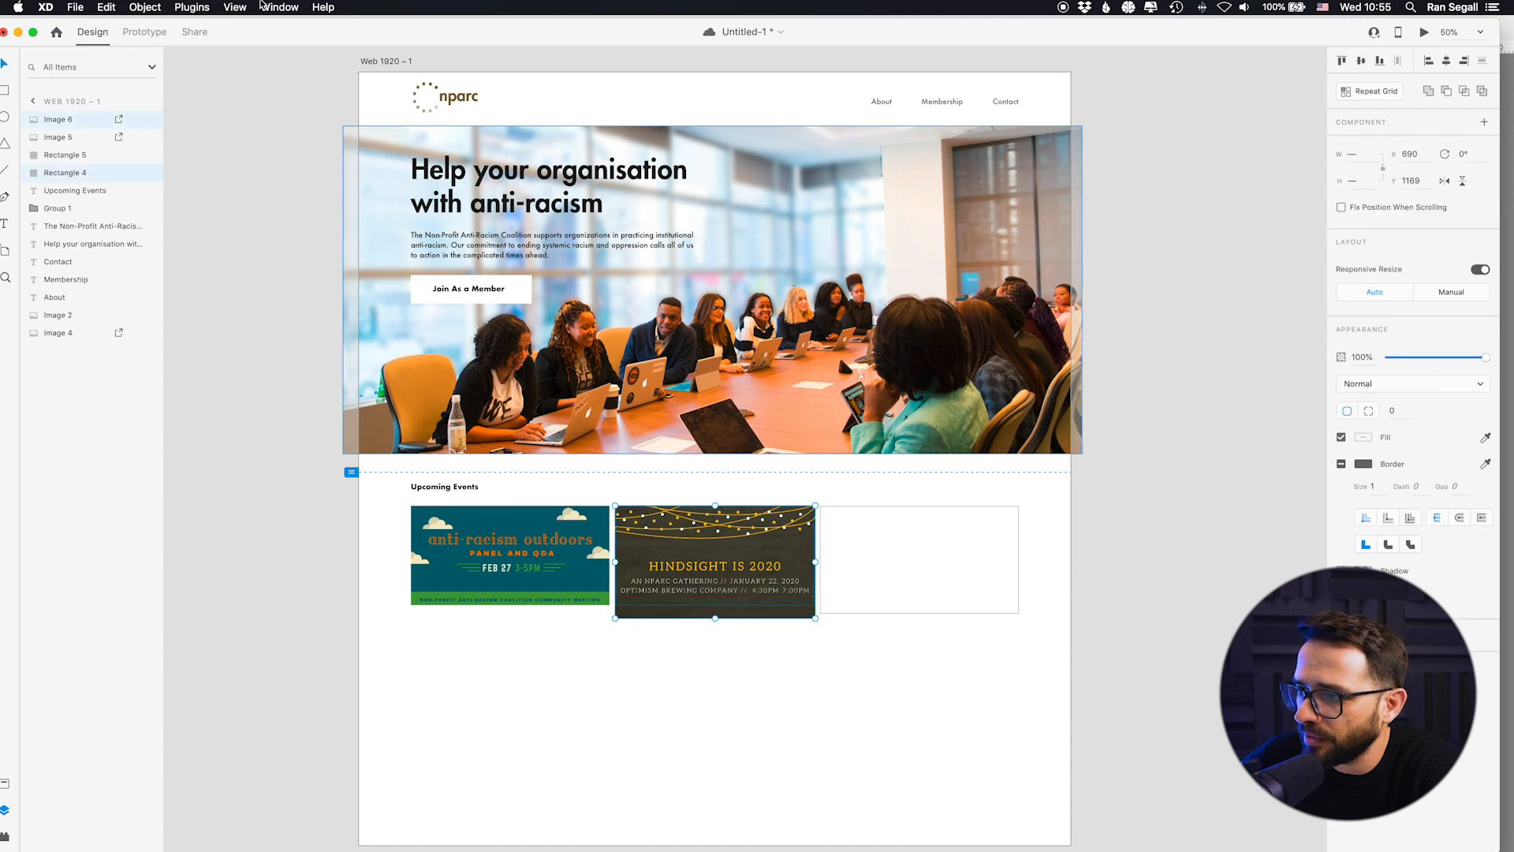
{"action": "left_click", "coordinate": [144, 7]}
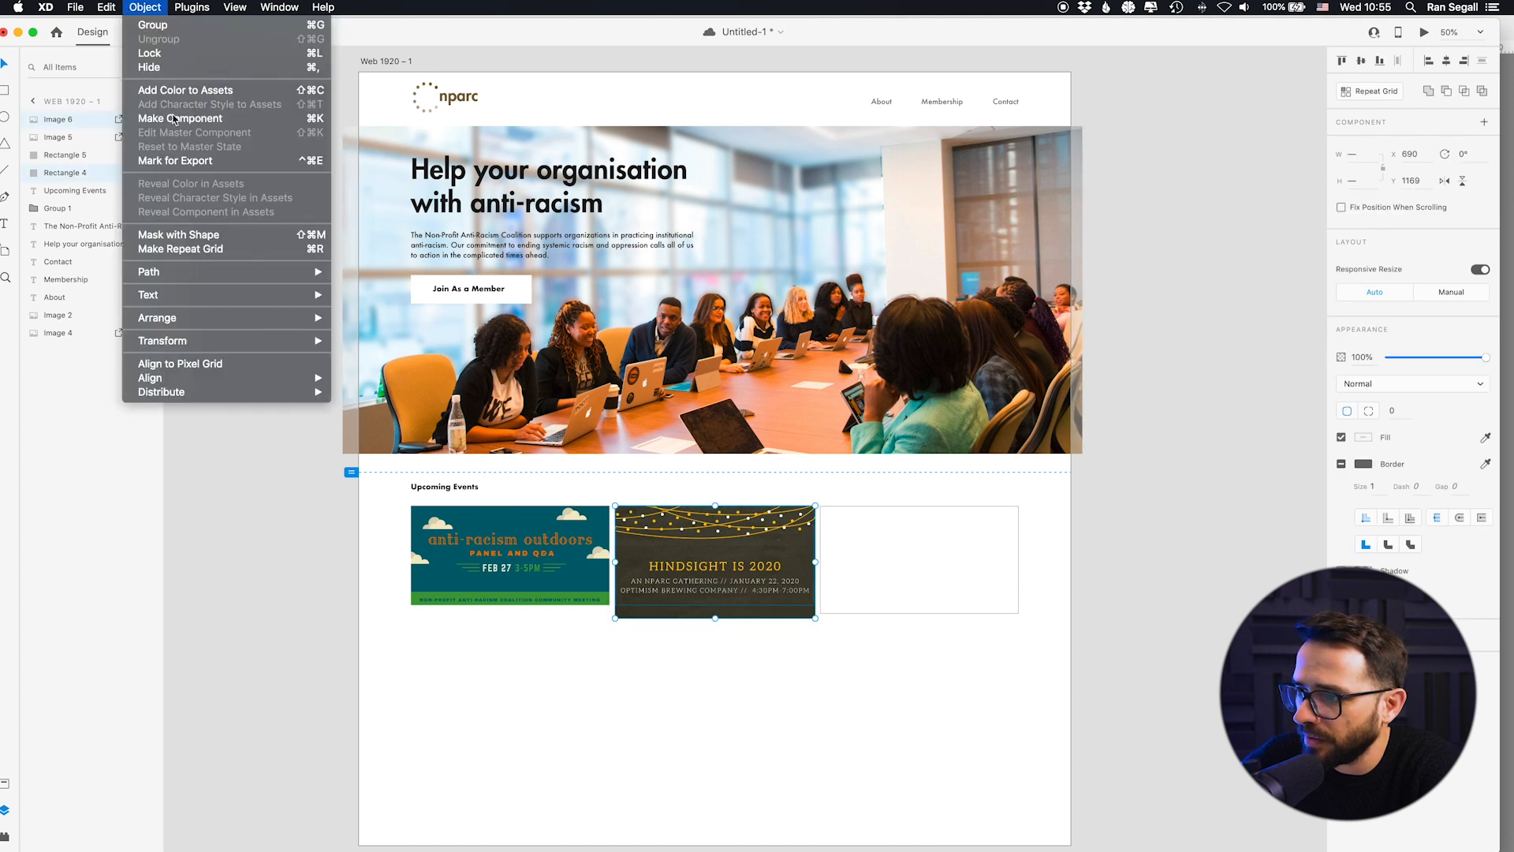
{"action": "left_click", "coordinate": [209, 236]}
Step: Delete the third placeholder rectangle and put a duplicate of the anti-racism outdoors banner in its place
{"action": "left_click_drag", "start_coordinate": [875, 725], "coordinate": [930, 594]}
{"action": "key", "text": "Delete"}
{"action": "left_click_drag", "start_coordinate": [484, 602], "coordinate": [889, 588]}
{"action": "left_click", "coordinate": [892, 663]}
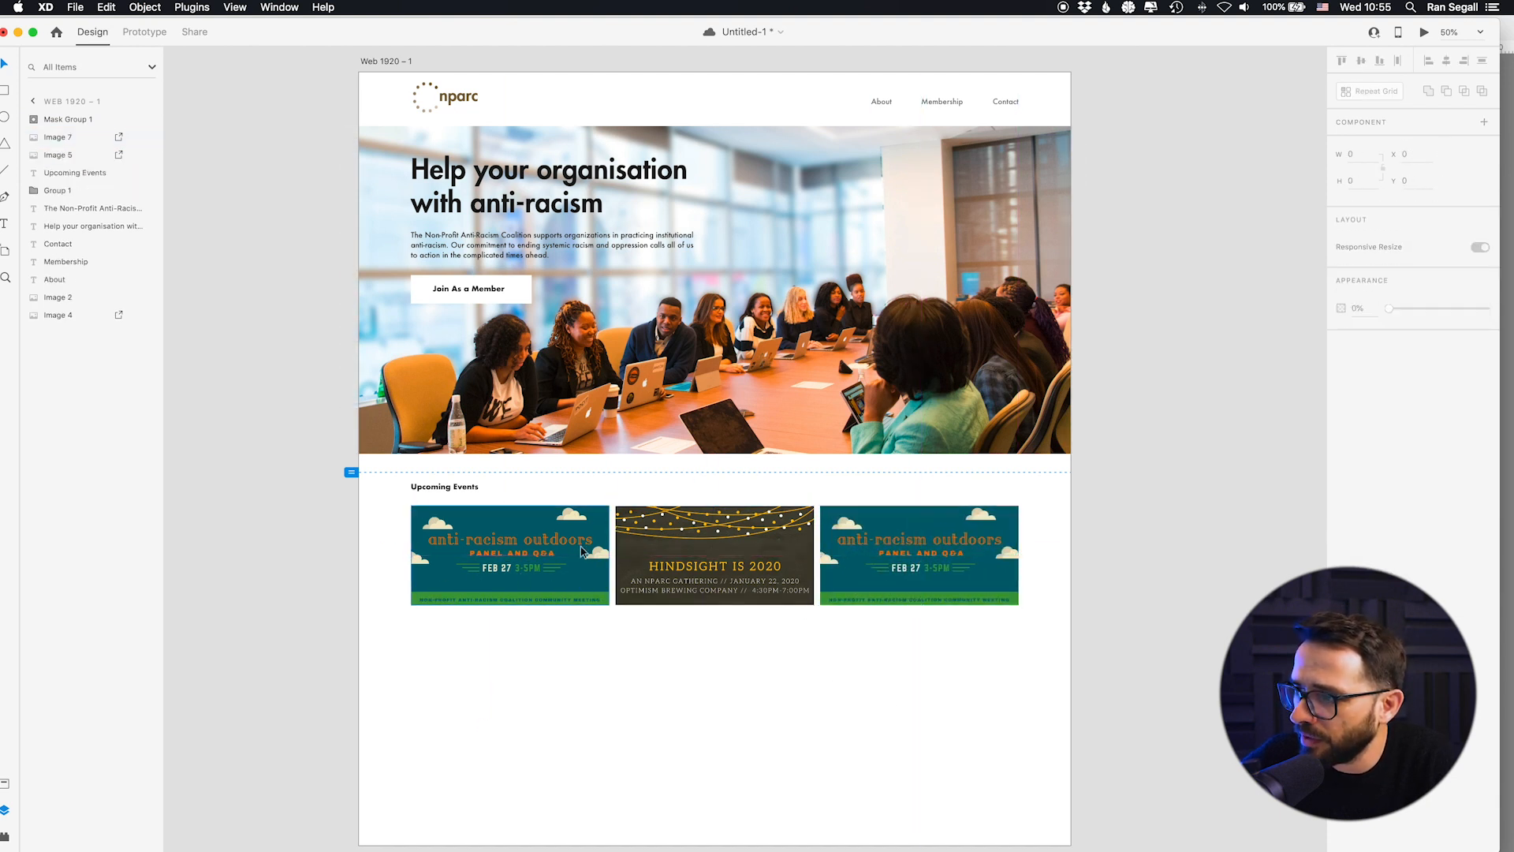
Step: Switch to Chrome, check the NPARC website's text about its Facebook page, and return to Adobe XD
{"action": "scroll", "coordinate": [501, 603], "scroll_direction": "down", "scroll_amount": 2}
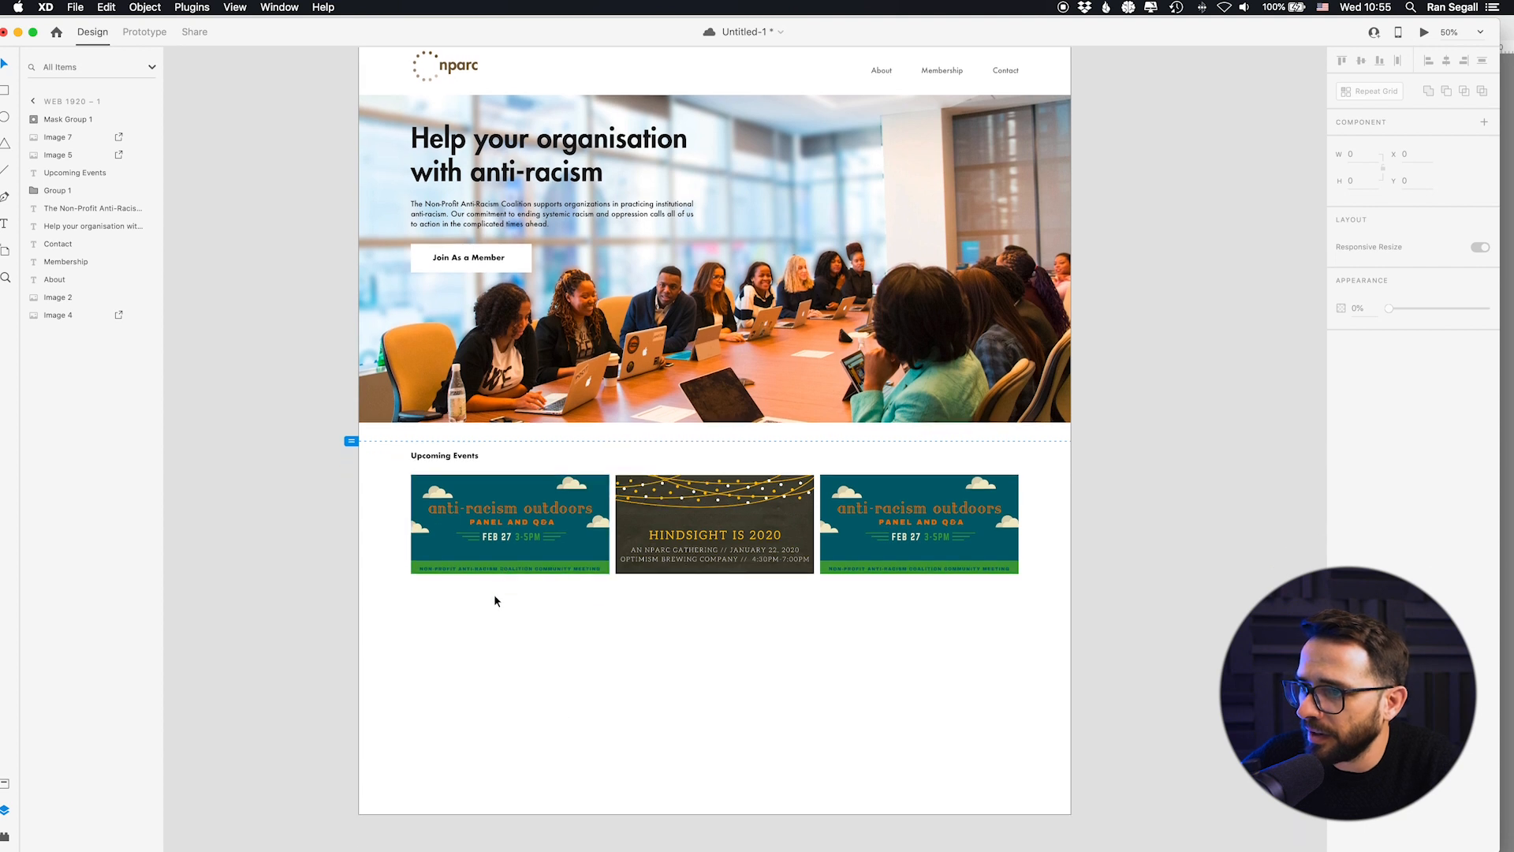
{"action": "key", "text": "super+equal"}
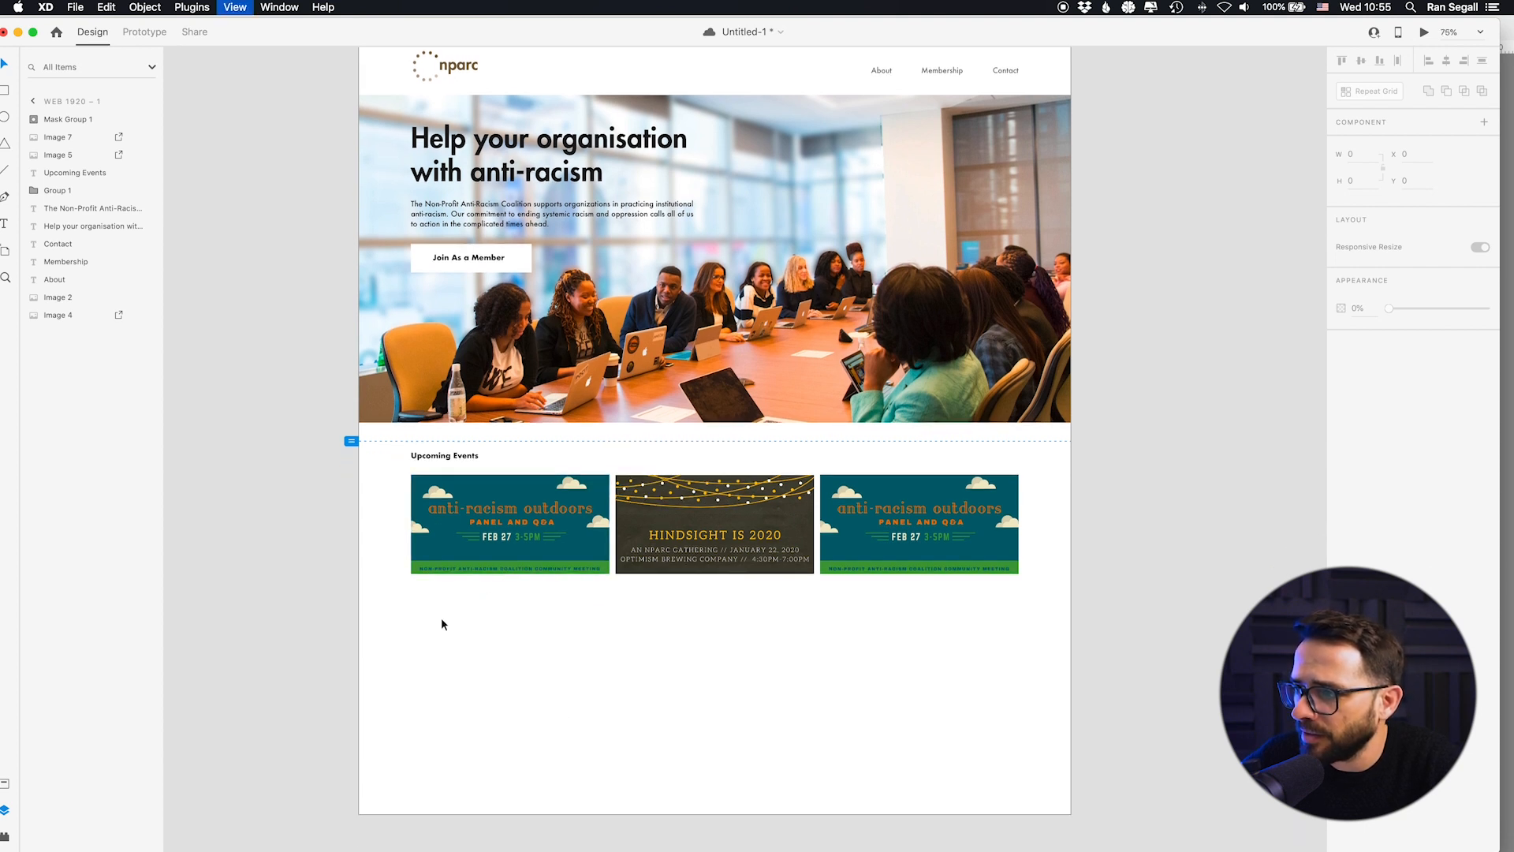
{"action": "key", "text": "super+Tab"}
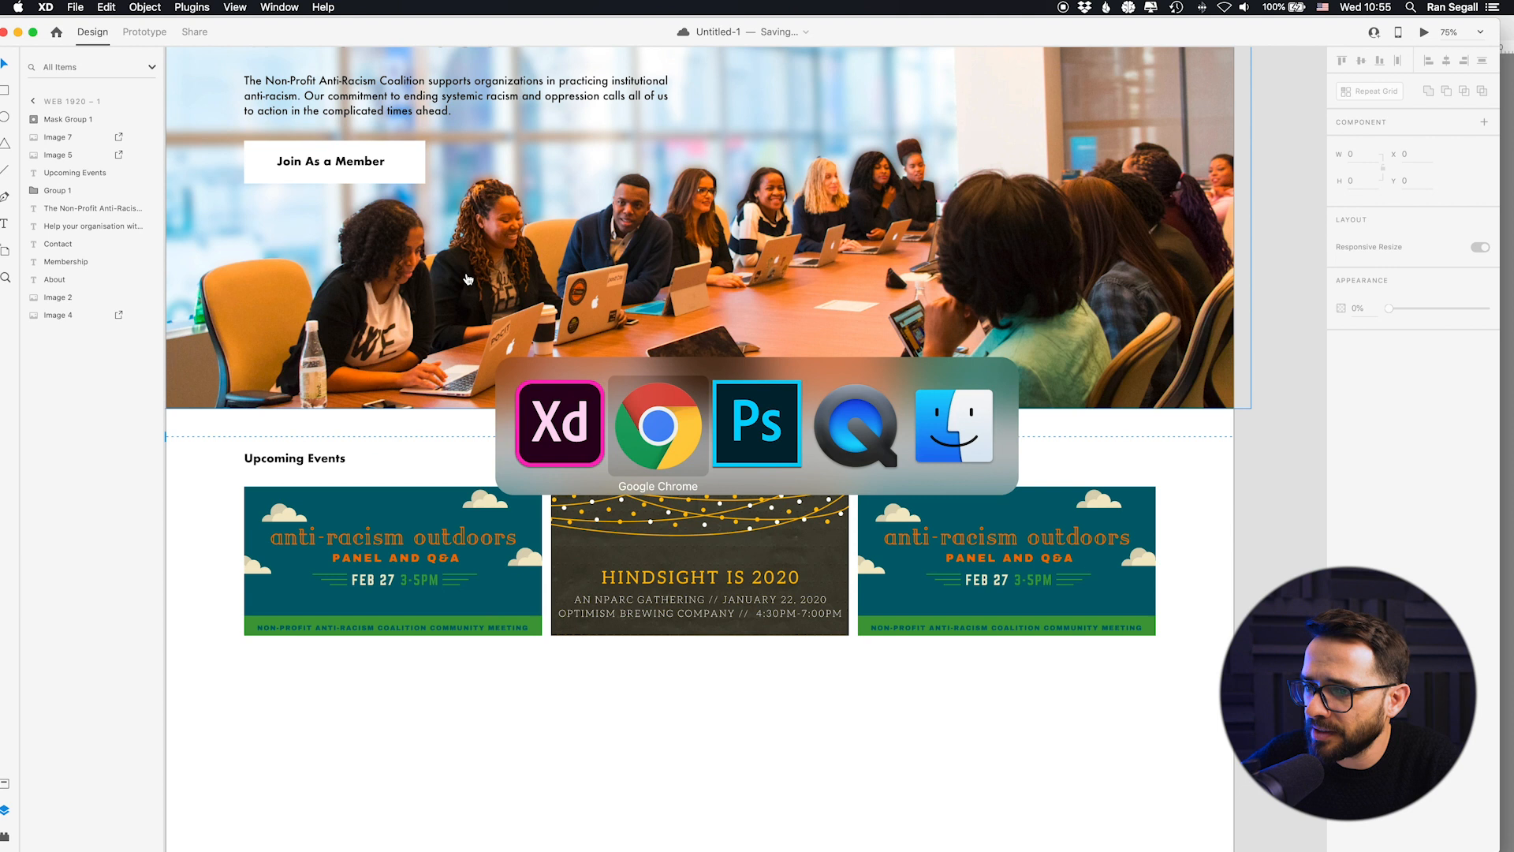
{"action": "left_click", "coordinate": [686, 418]}
{"action": "left_click", "coordinate": [237, 71]}
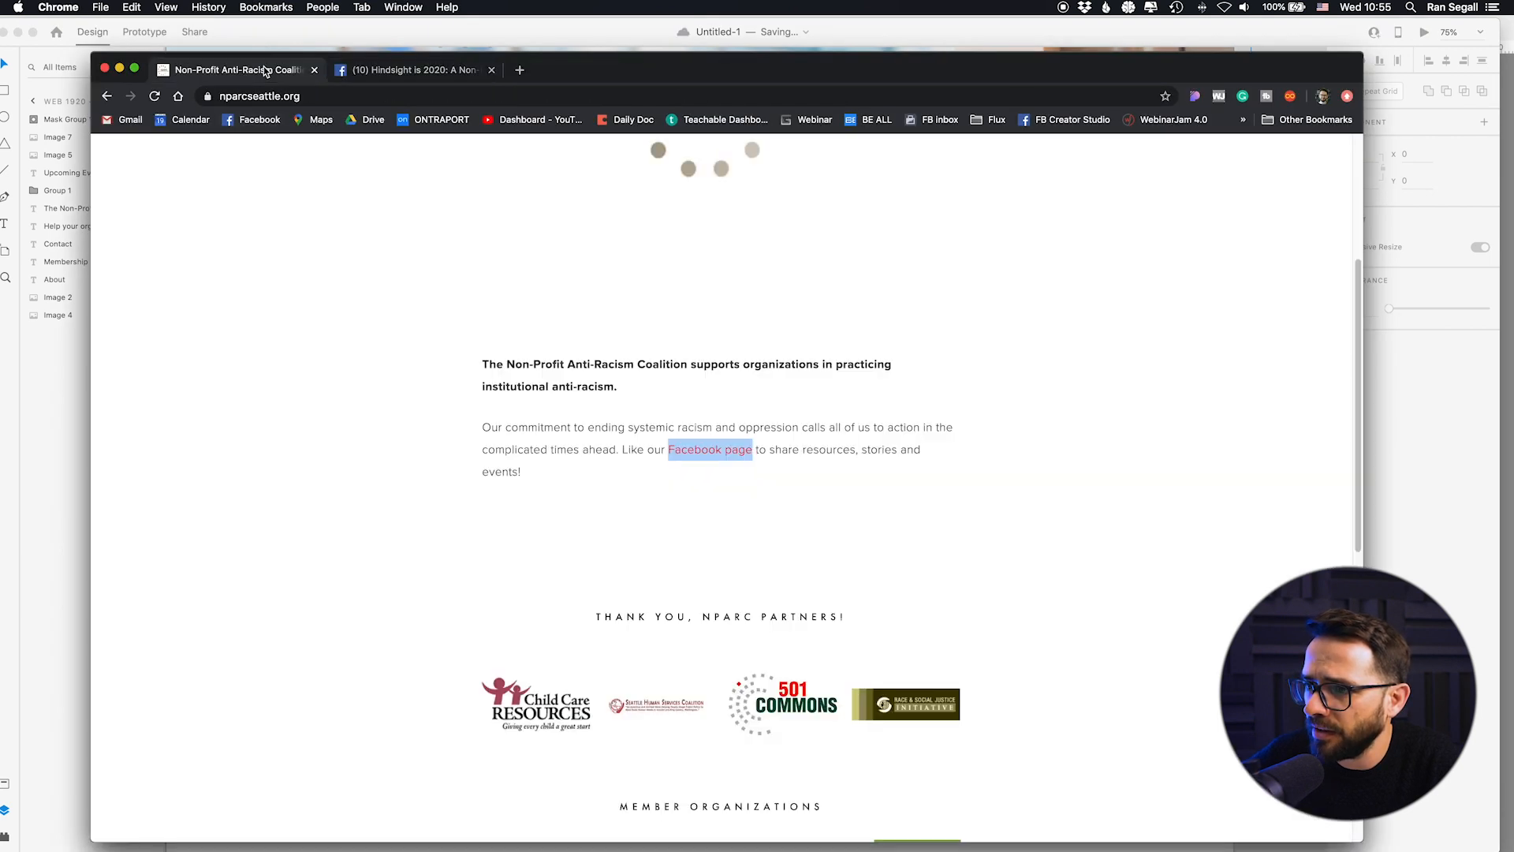
{"action": "left_click", "coordinate": [70, 569]}
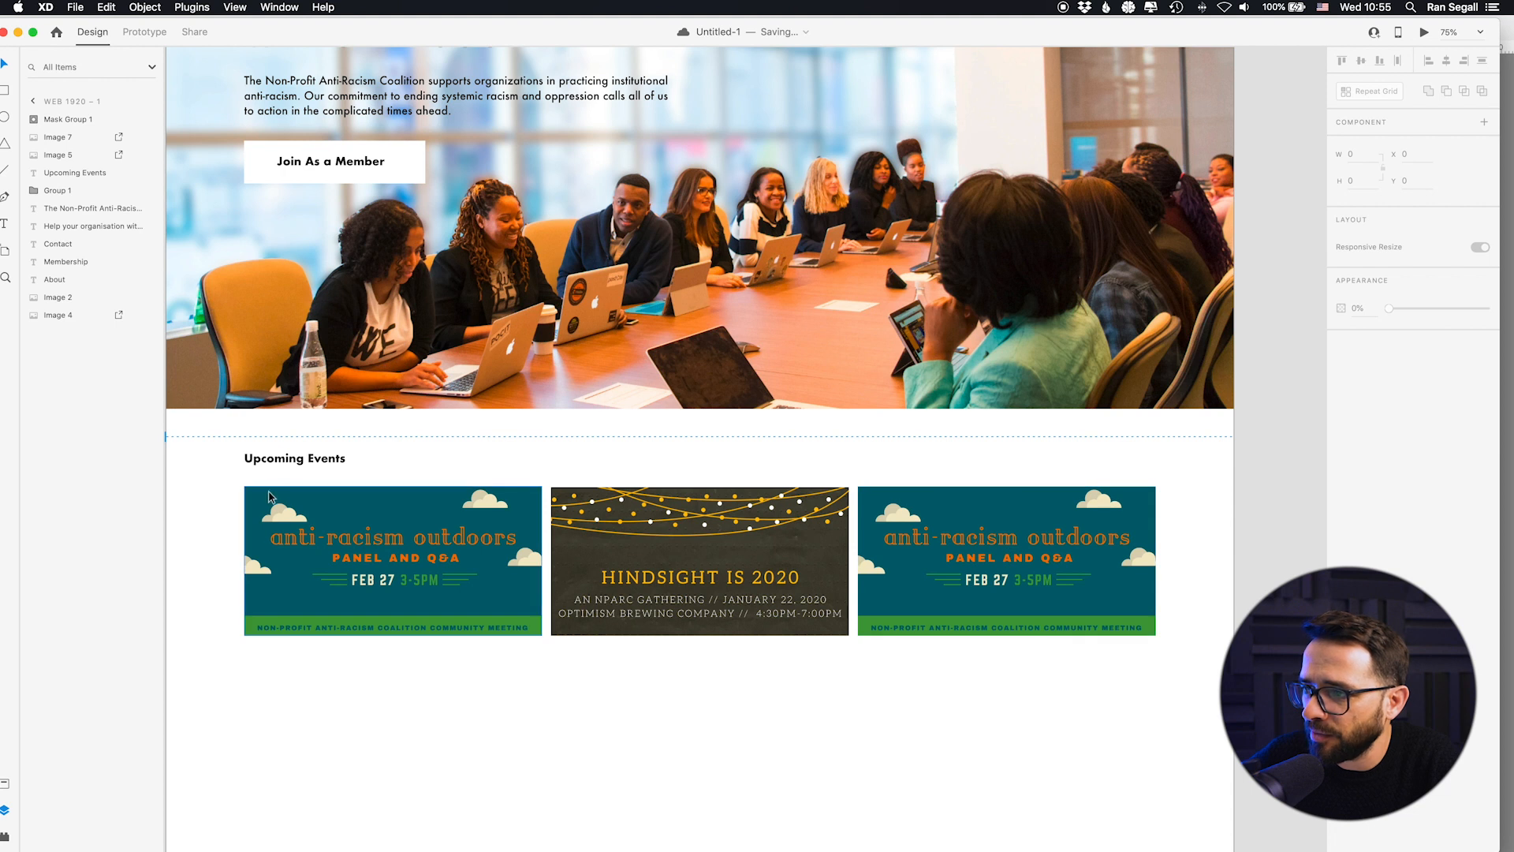
Step: Duplicate the hero's intro paragraph below the event banners and center-align its text
{"action": "scroll", "coordinate": [571, 647], "scroll_direction": "down", "scroll_amount": 1}
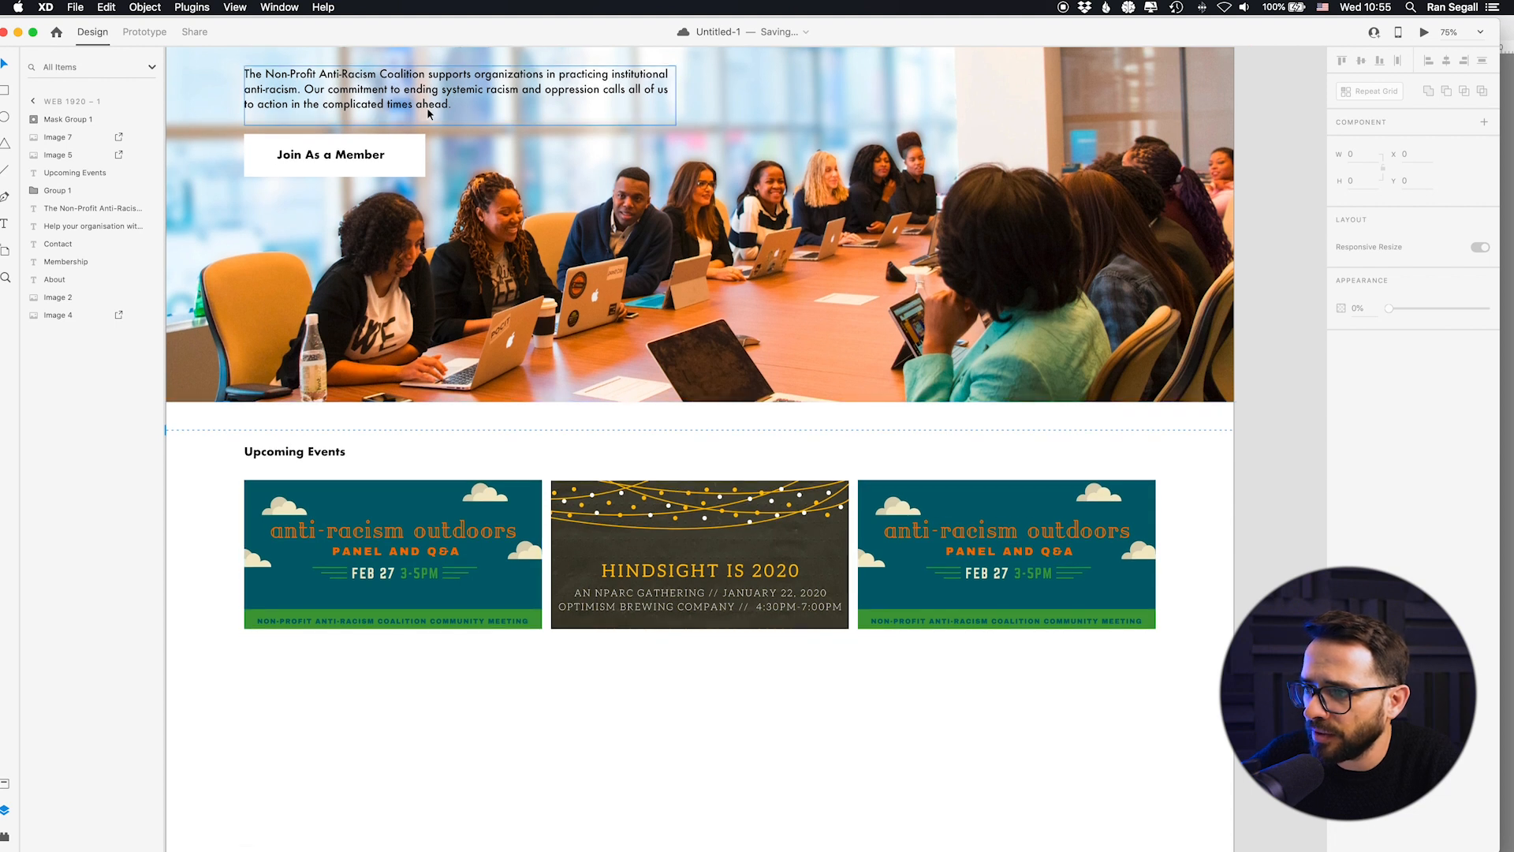
{"action": "left_click_drag", "start_coordinate": [369, 80], "coordinate": [645, 690]}
{"action": "left_click", "coordinate": [1368, 433]}
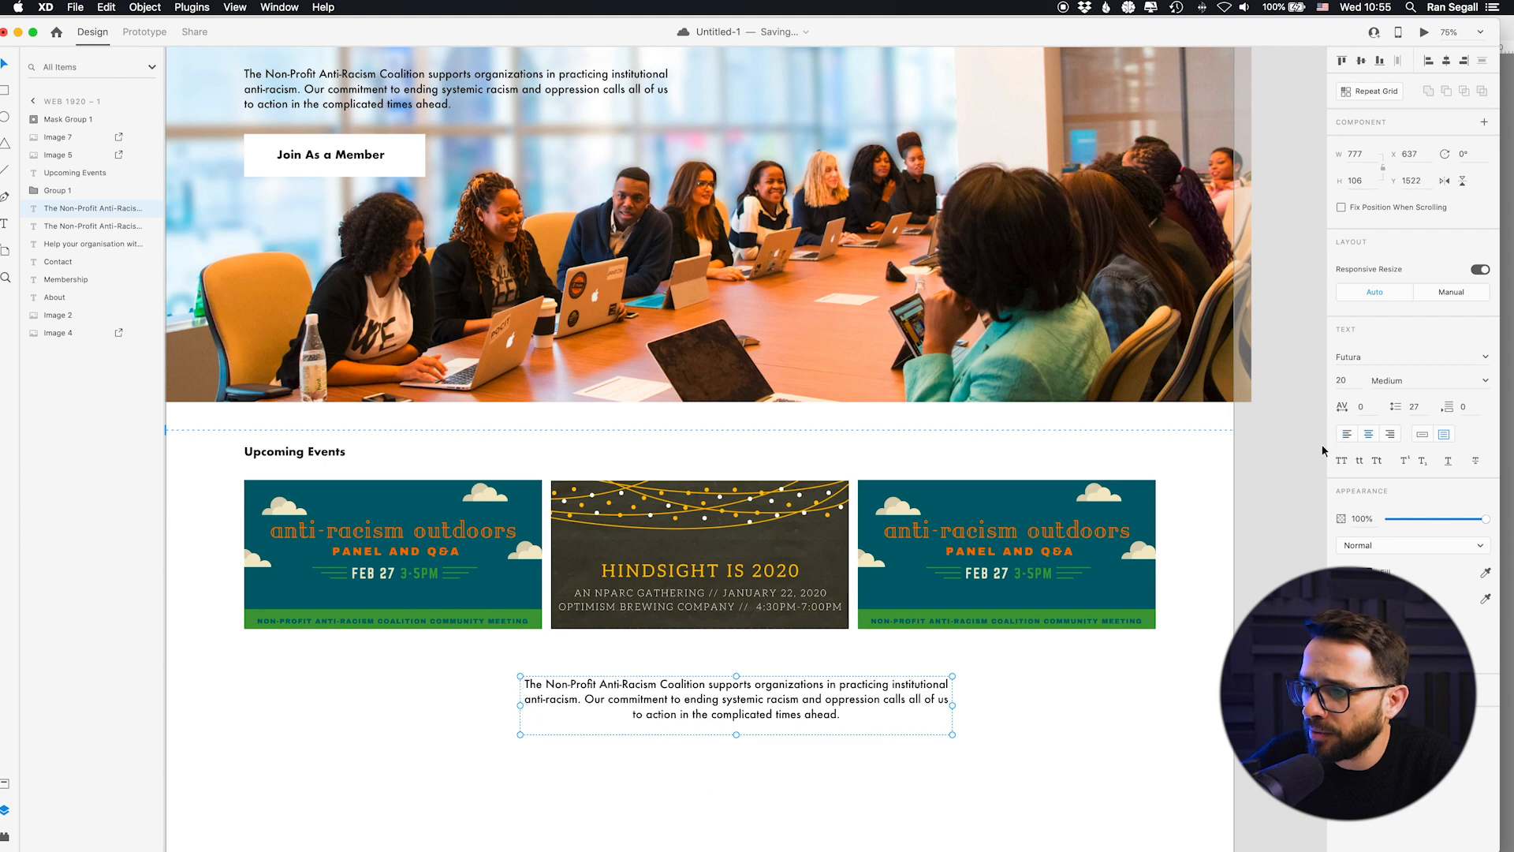
Step: Replace the duplicated paragraph's text with "See more on our Facebook Page"
{"action": "double_click", "coordinate": [763, 697]}
{"action": "key", "text": "super+a"}
{"action": "type", "text": "See more on ou"}
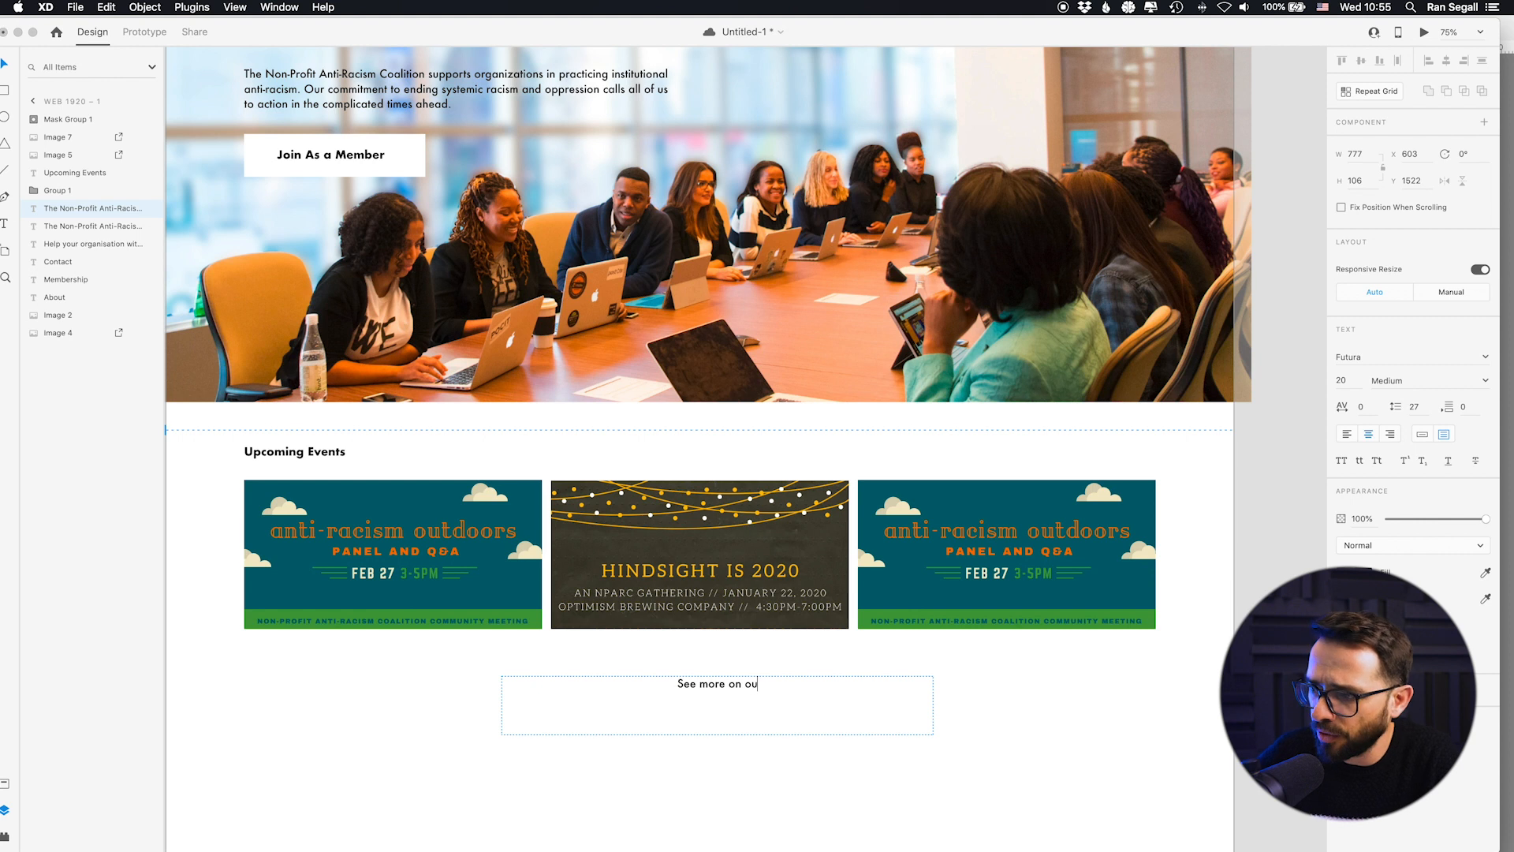
{"action": "type", "text": "r Fa"}
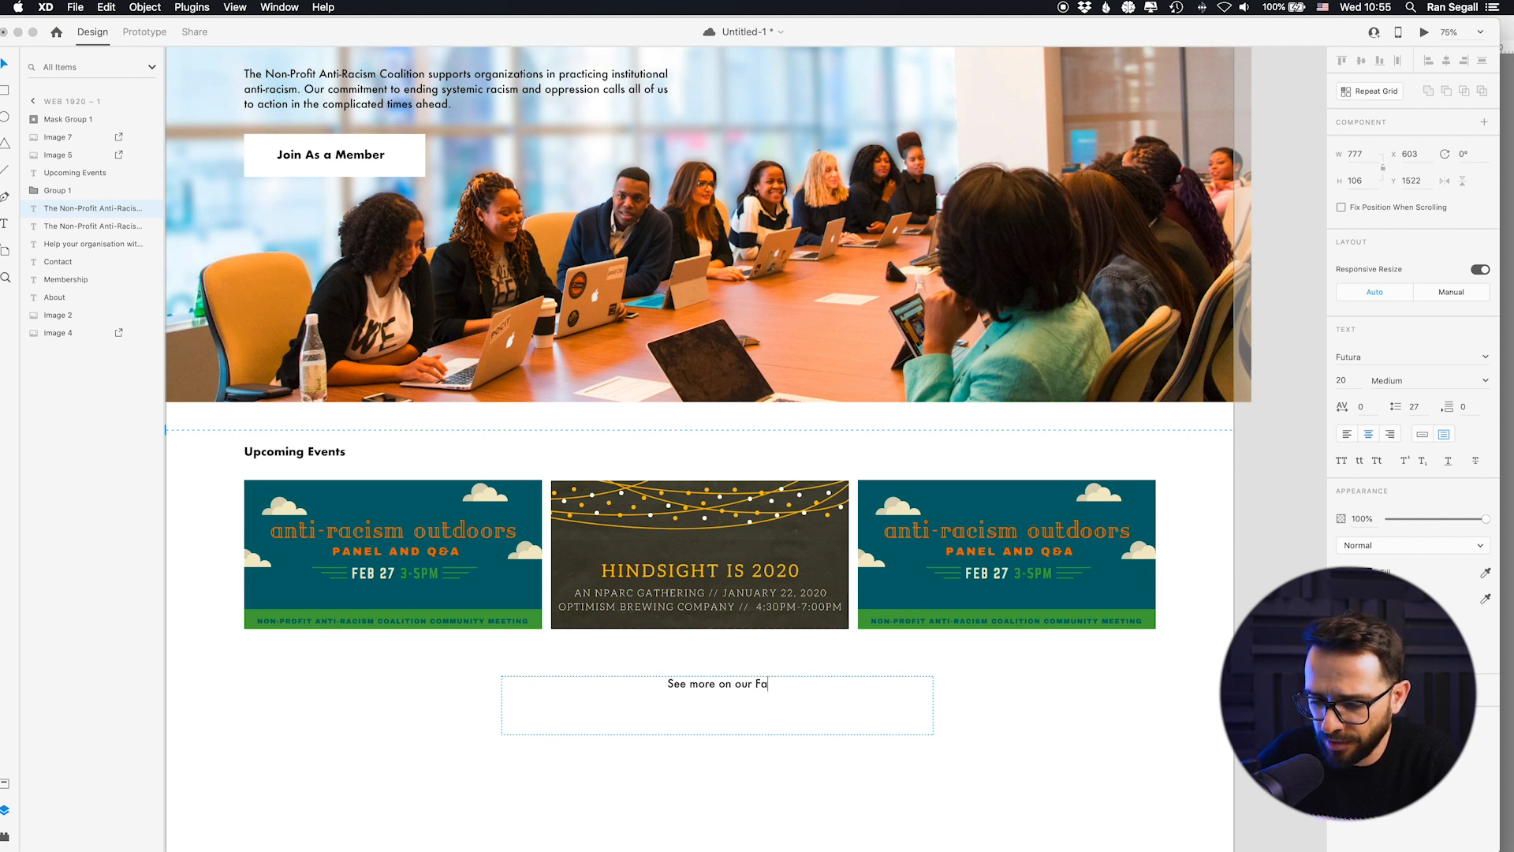
{"action": "type", "text": "cebook "}
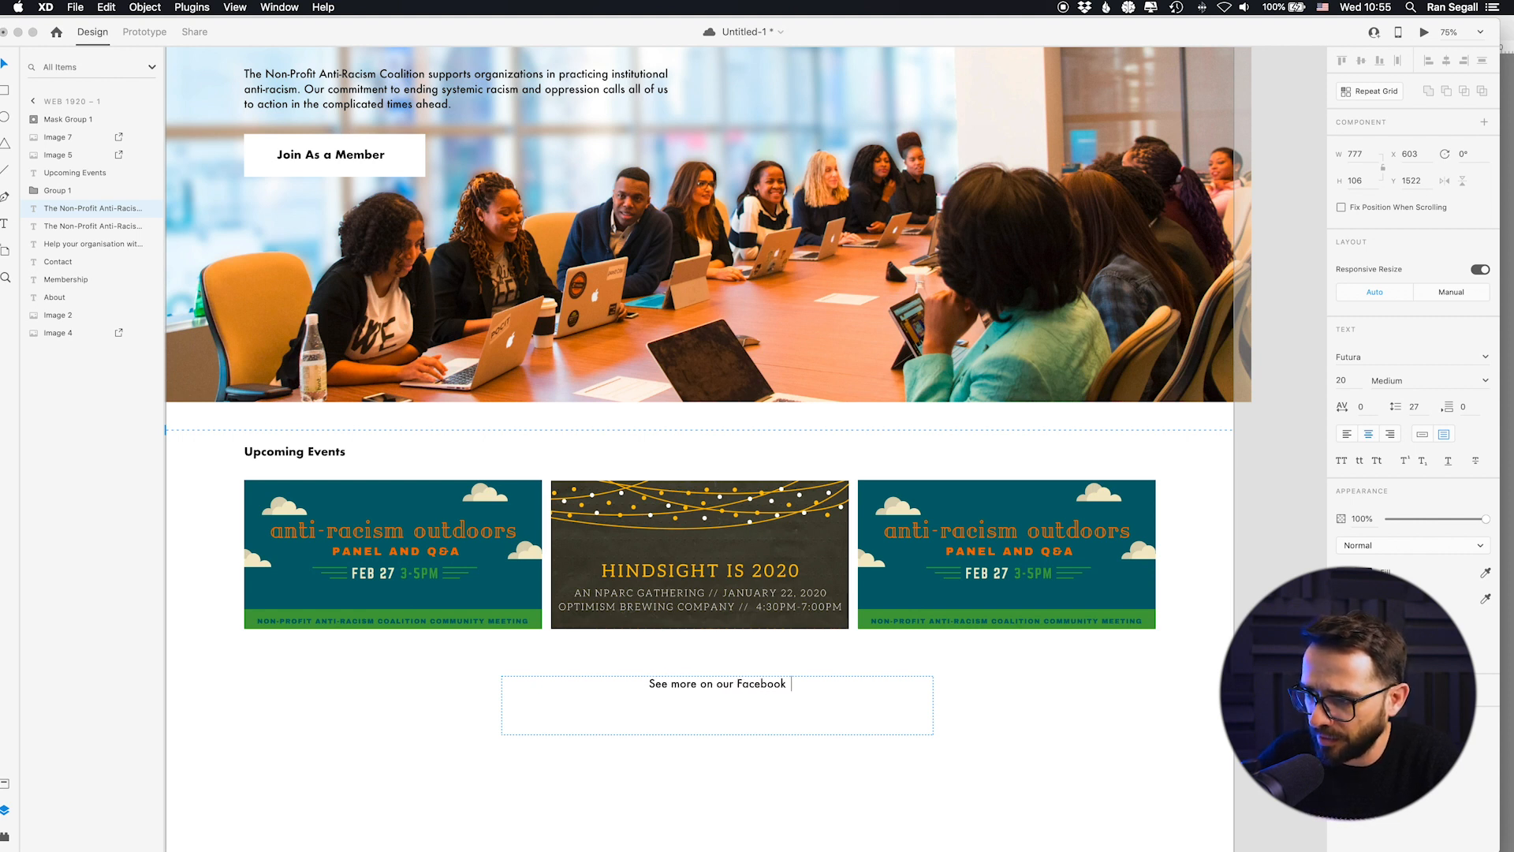
{"action": "type", "text": "Page"}
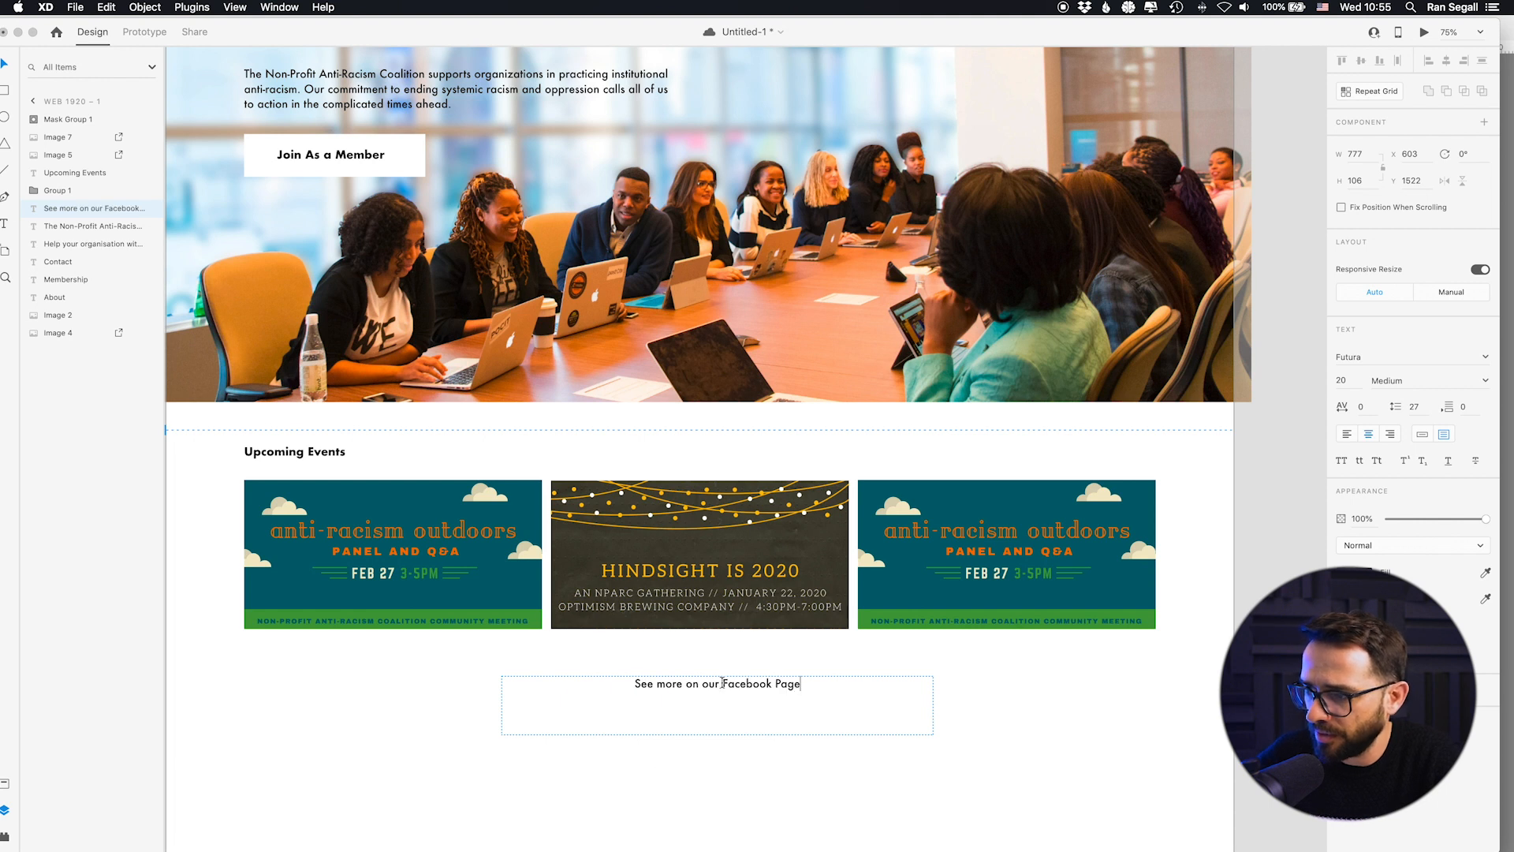
Step: Color the words "Facebook Page" bright blue so they look like a link
{"action": "left_click_drag", "start_coordinate": [722, 683], "coordinate": [818, 682]}
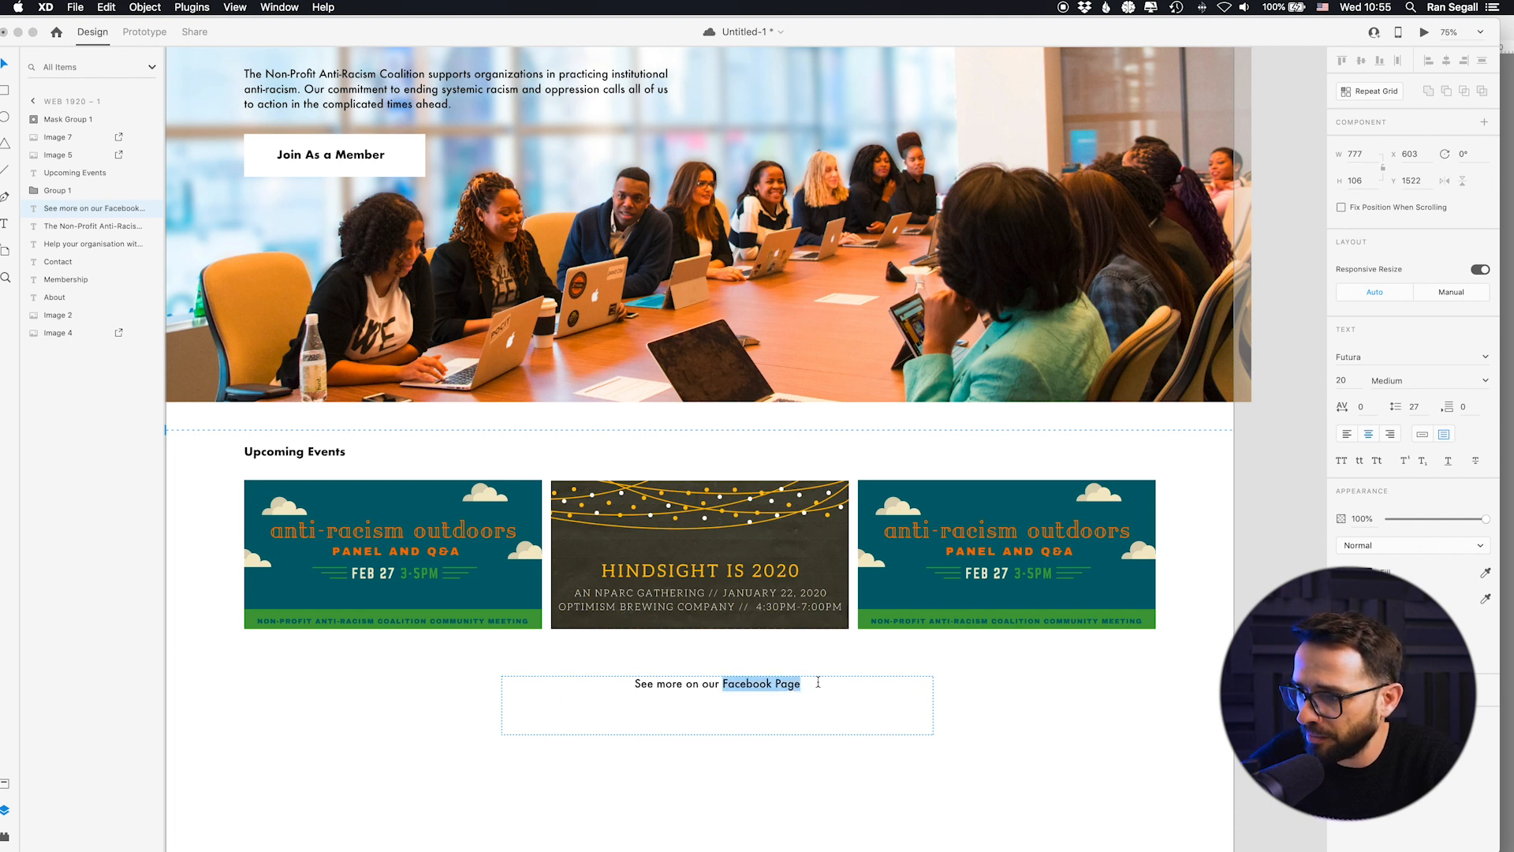
{"action": "left_click", "coordinate": [1342, 572]}
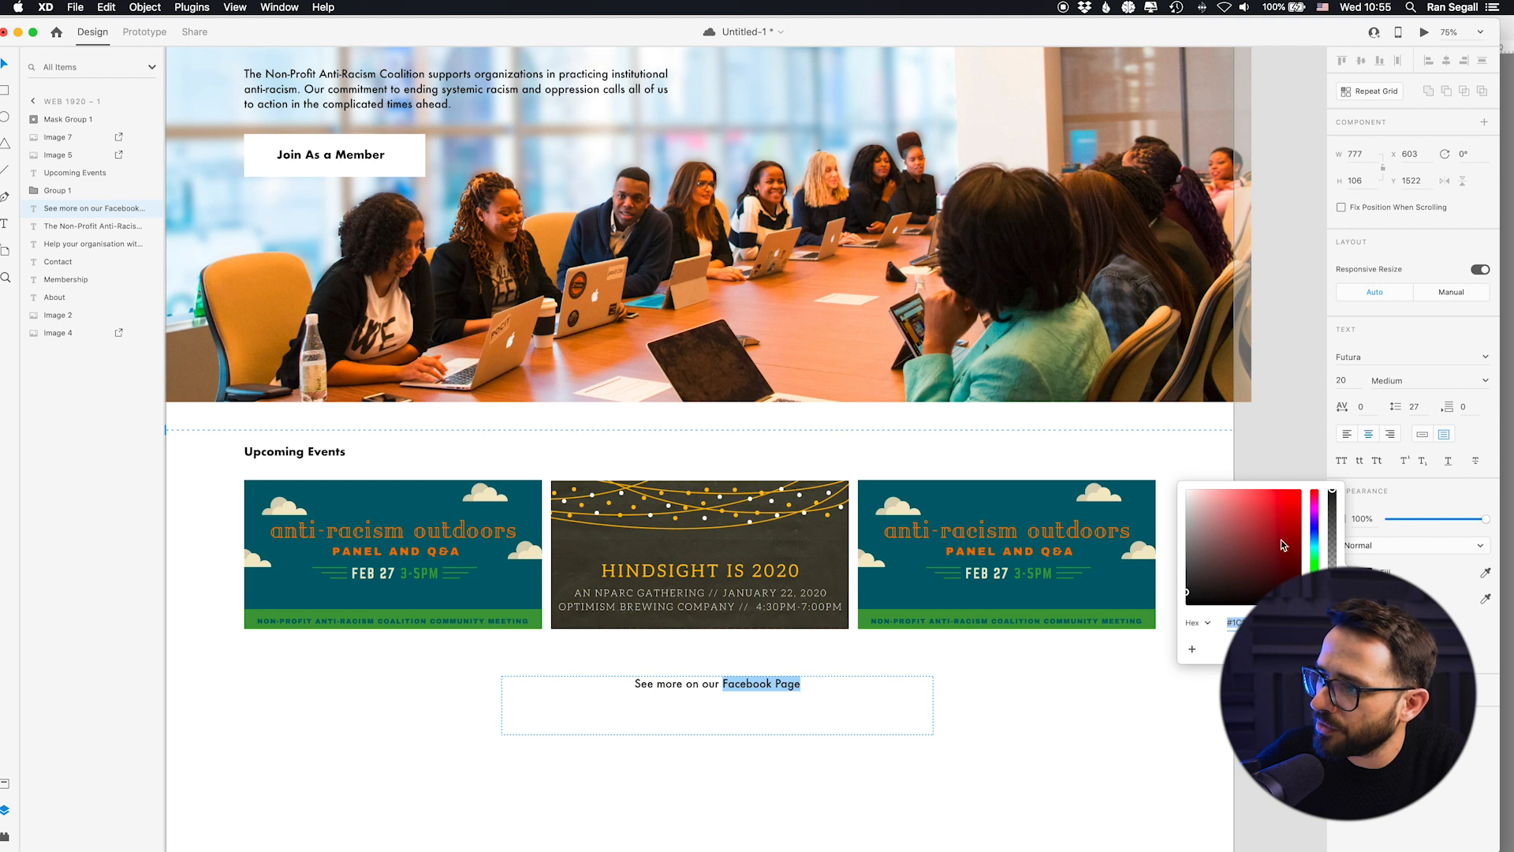
{"action": "left_click", "coordinate": [1314, 537]}
{"action": "left_click_drag", "start_coordinate": [1298, 542], "coordinate": [1306, 484]}
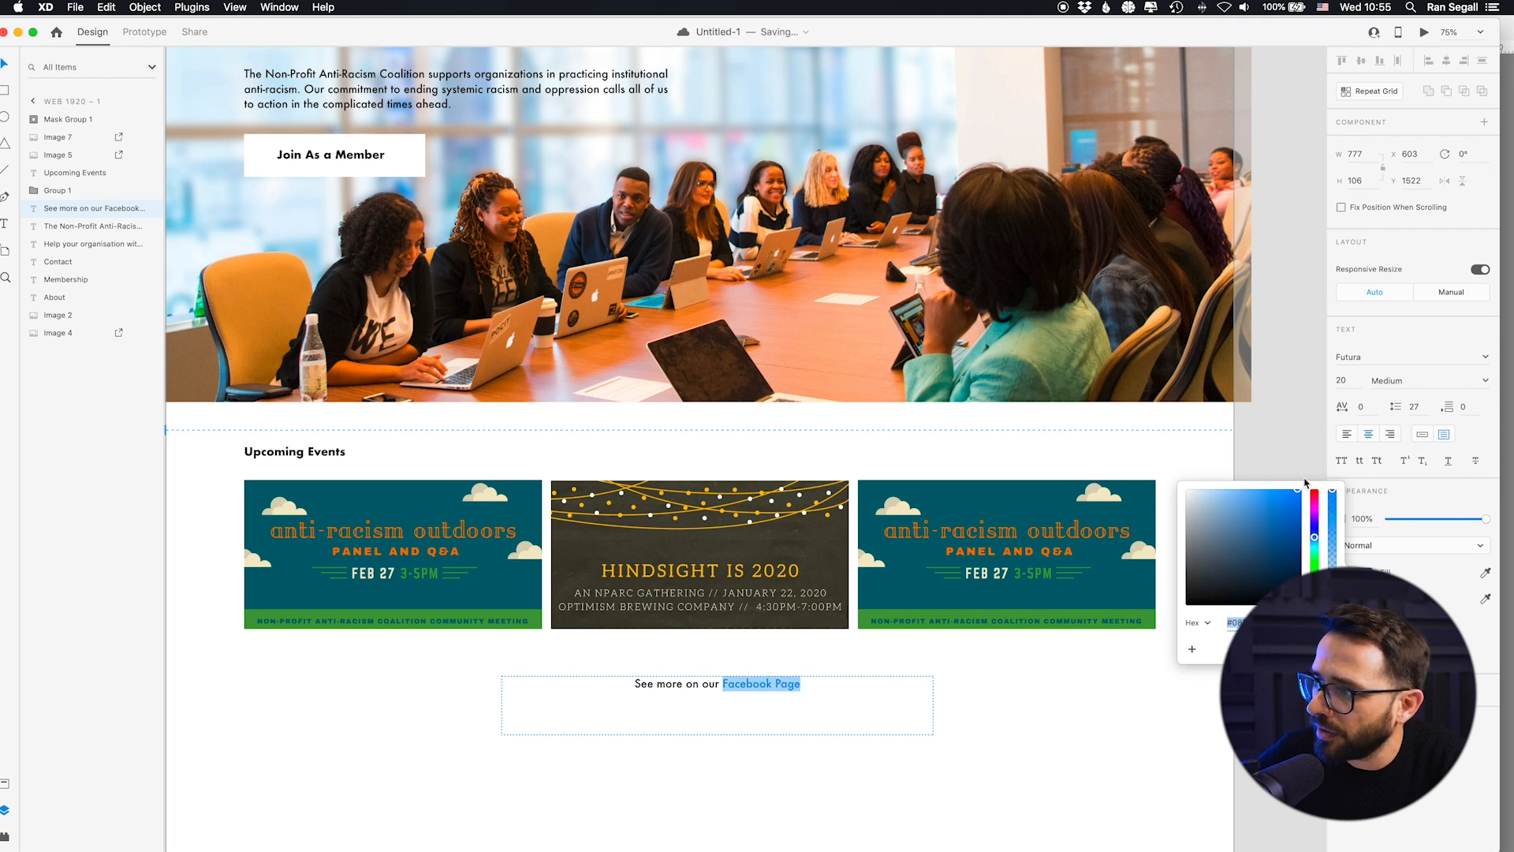
{"action": "key", "text": "Escape"}
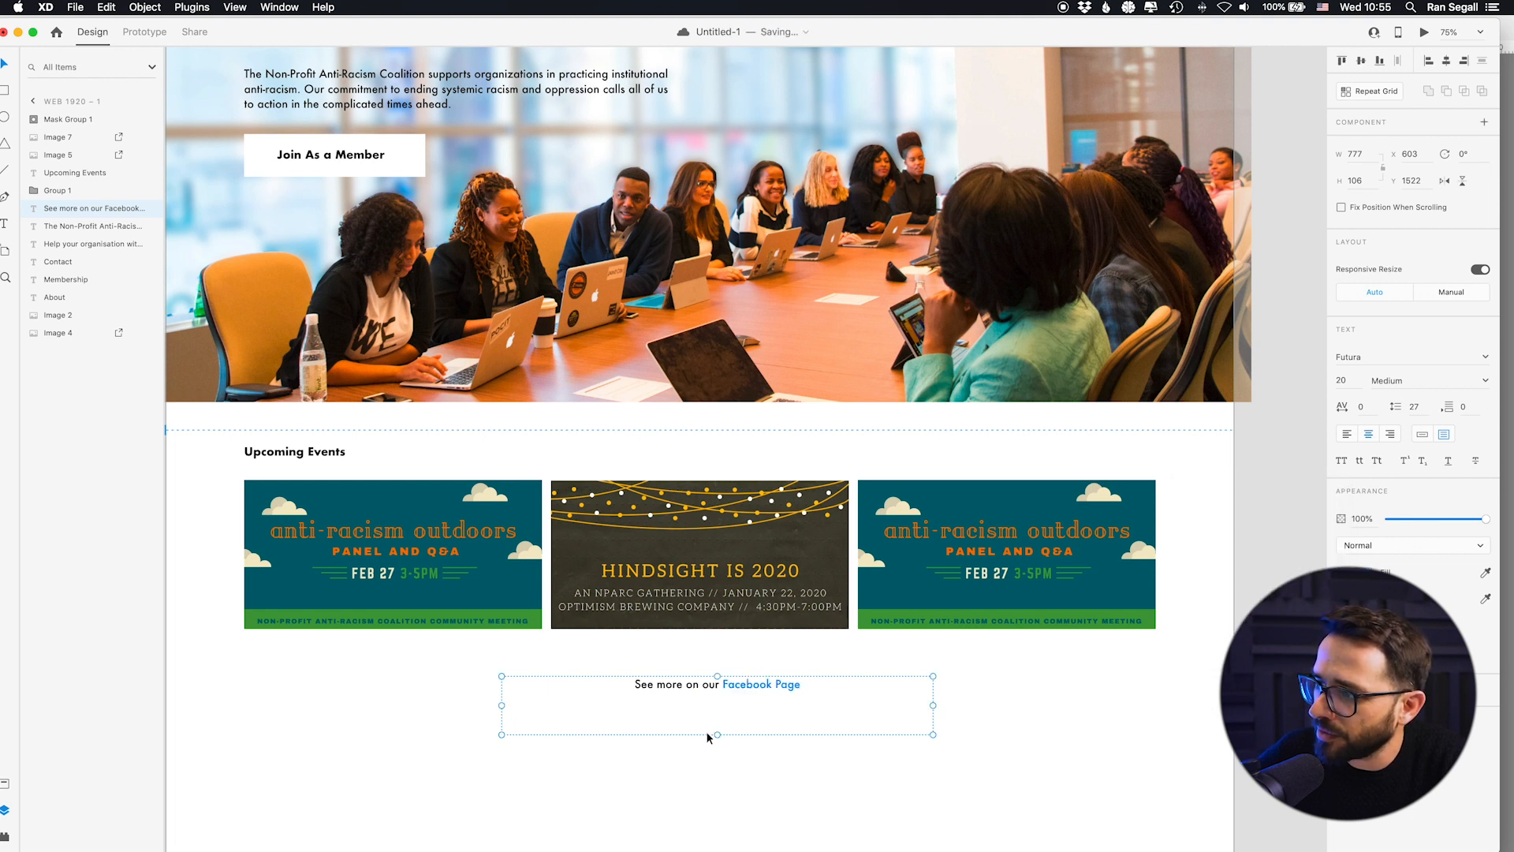
Step: Shrink the Facebook line's text box to a height of 35, center it on the artboard and move it slightly closer to the banners
{"action": "left_click_drag", "start_coordinate": [717, 726], "coordinate": [691, 688]}
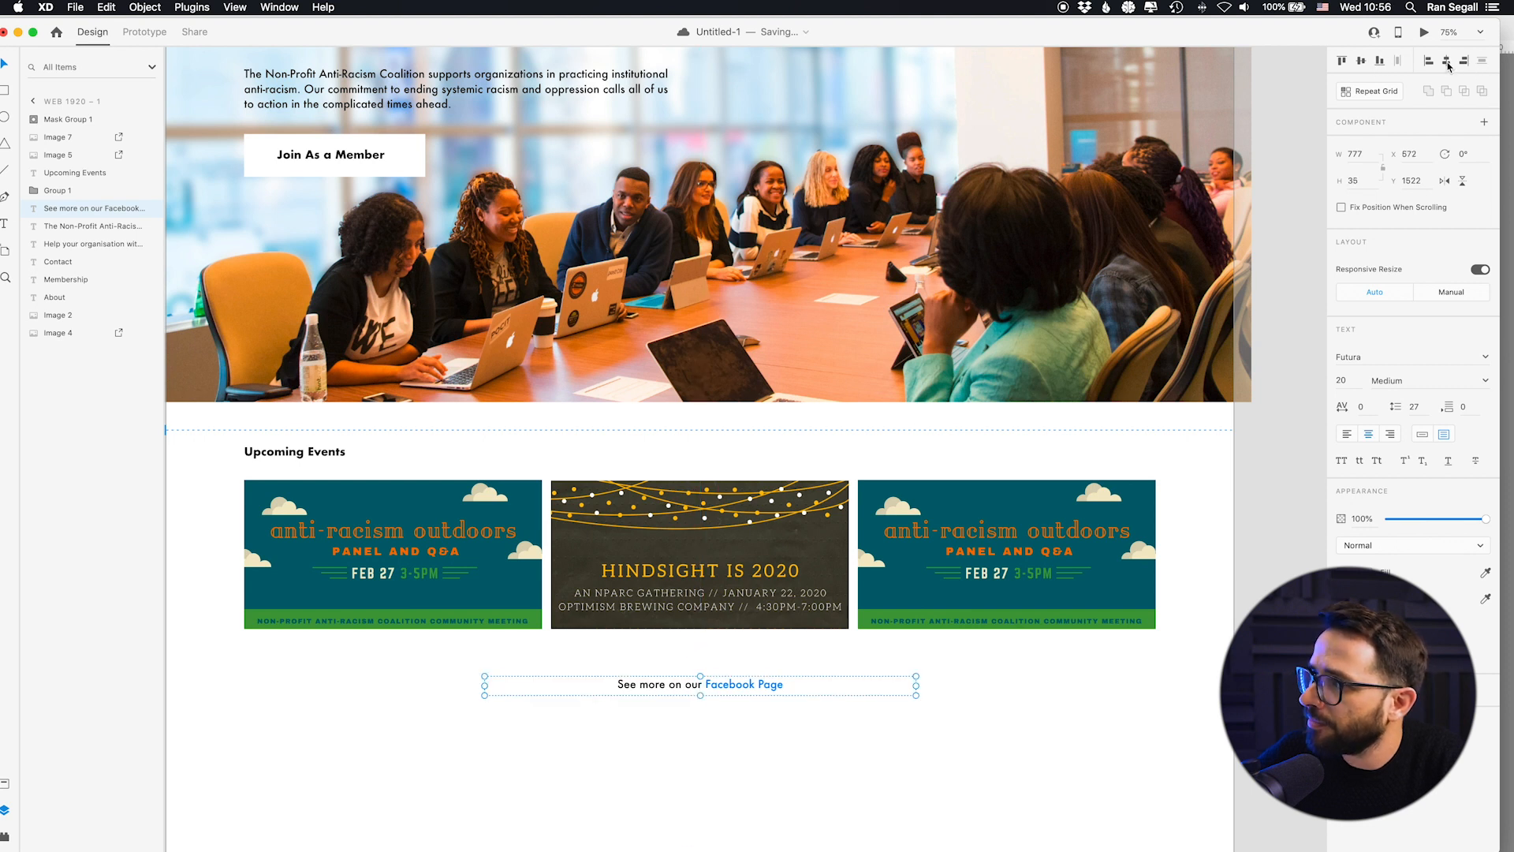
{"action": "left_click_drag", "start_coordinate": [647, 690], "coordinate": [652, 675]}
{"action": "left_click", "coordinate": [120, 443]}
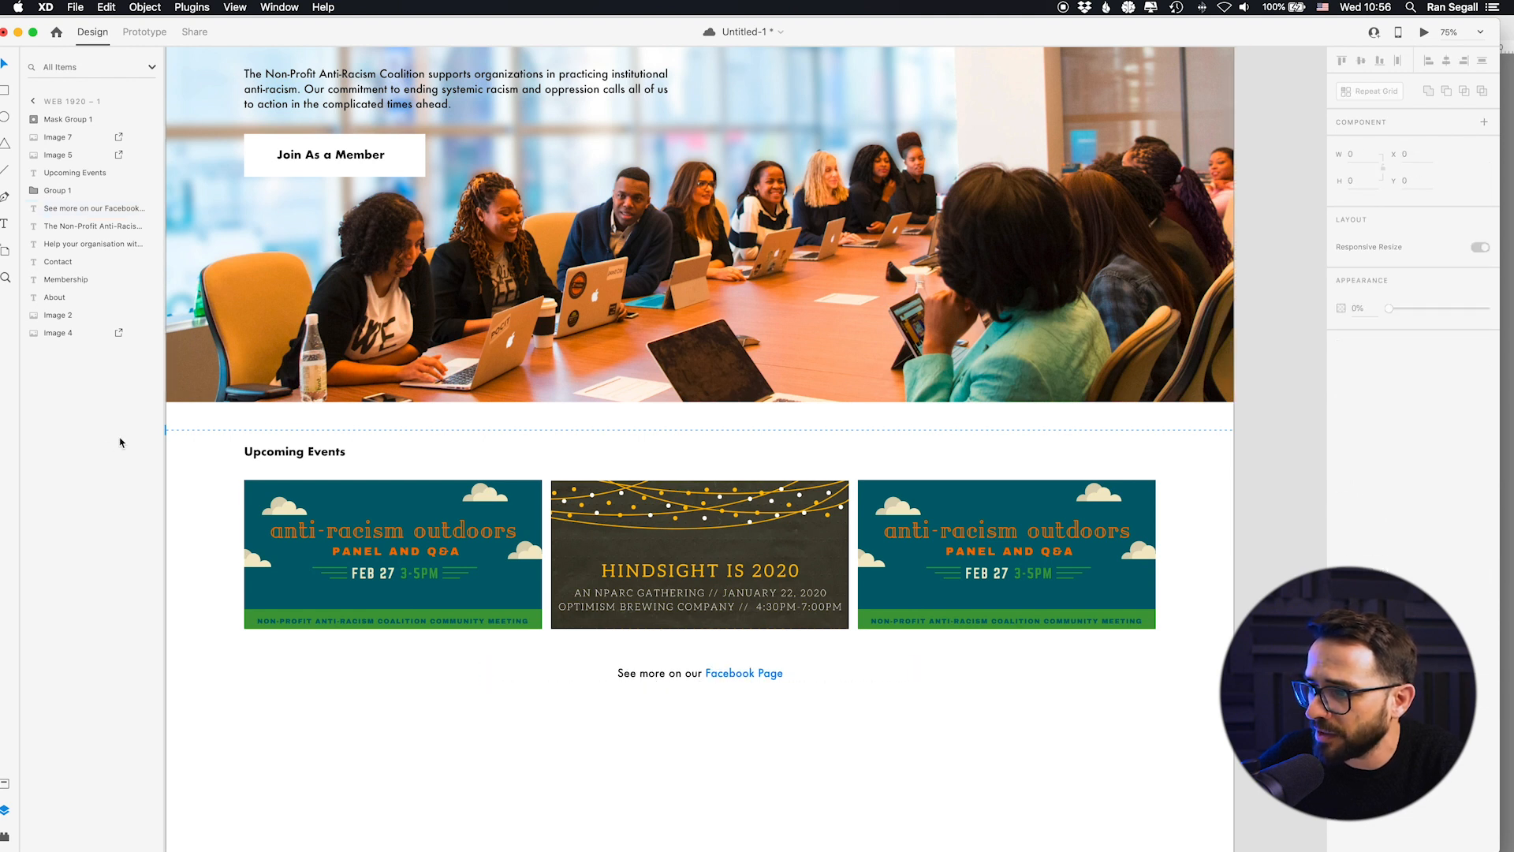
Step: Review the partners section on the NPARC website in Chrome and compare it with the homepage layout in Adobe XD
{"action": "key", "text": "super+minus"}
{"action": "left_click", "coordinate": [187, 429]}
{"action": "scroll", "coordinate": [266, 418], "scroll_direction": "down", "scroll_amount": 1}
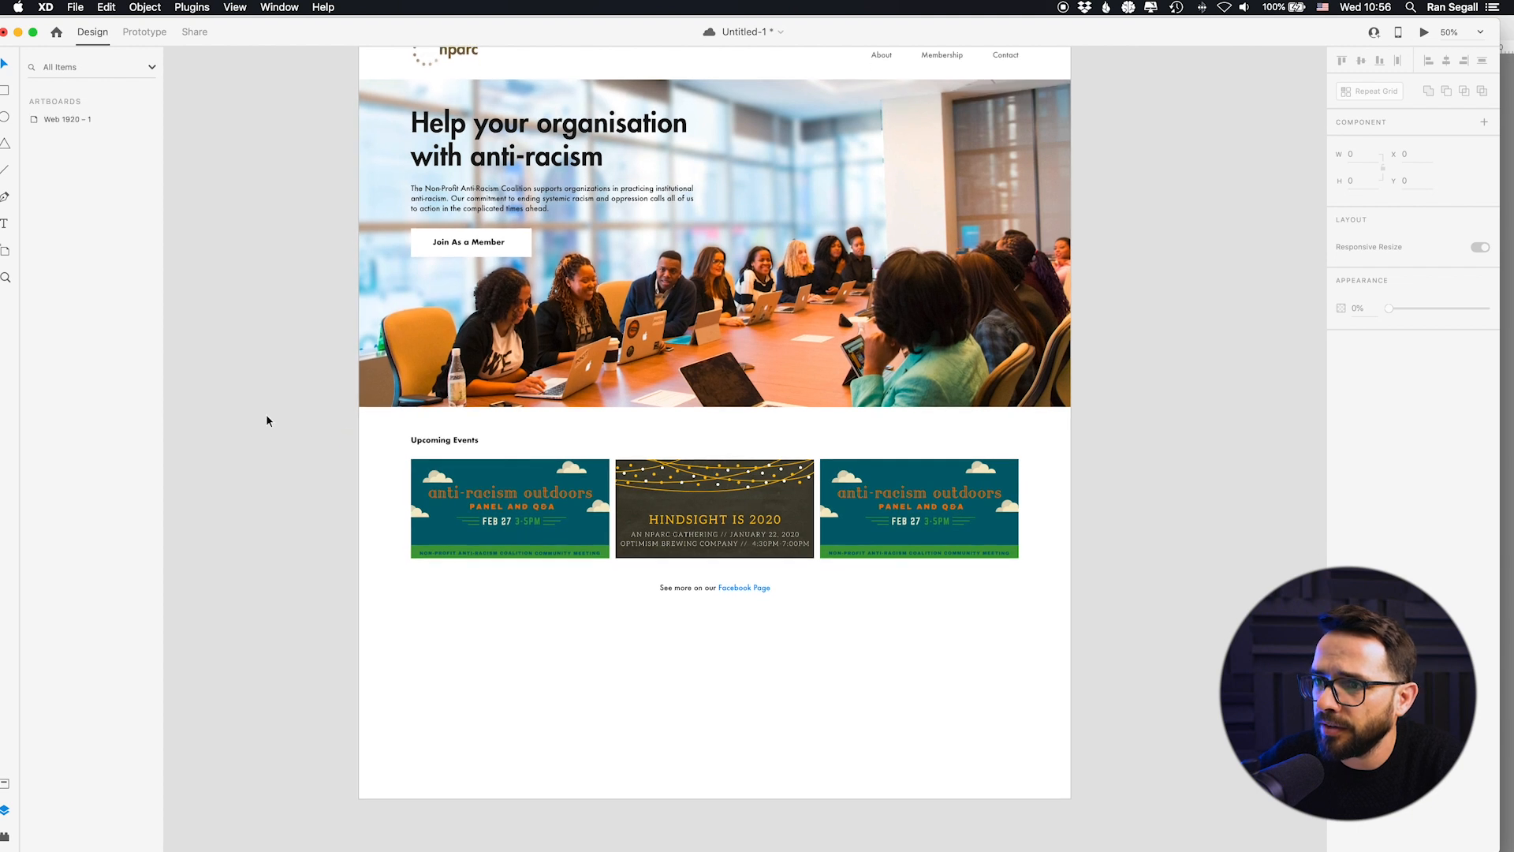
{"action": "scroll", "coordinate": [267, 420], "scroll_direction": "down", "scroll_amount": 1}
{"action": "key", "text": "super+Tab"}
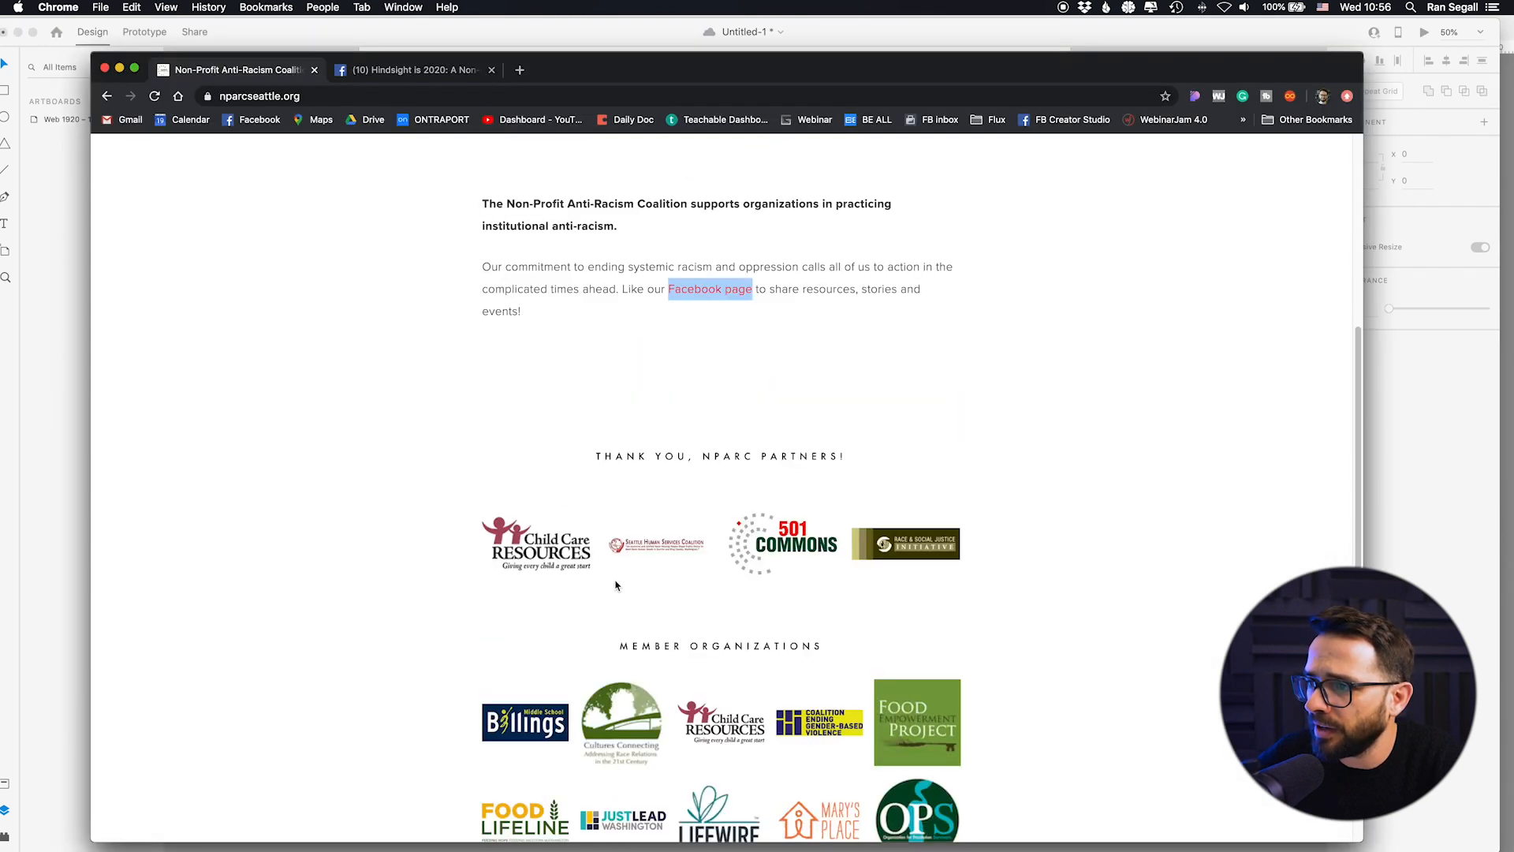
{"action": "left_click_drag", "start_coordinate": [606, 455], "coordinate": [823, 456]}
{"action": "key", "text": "super+Tab"}
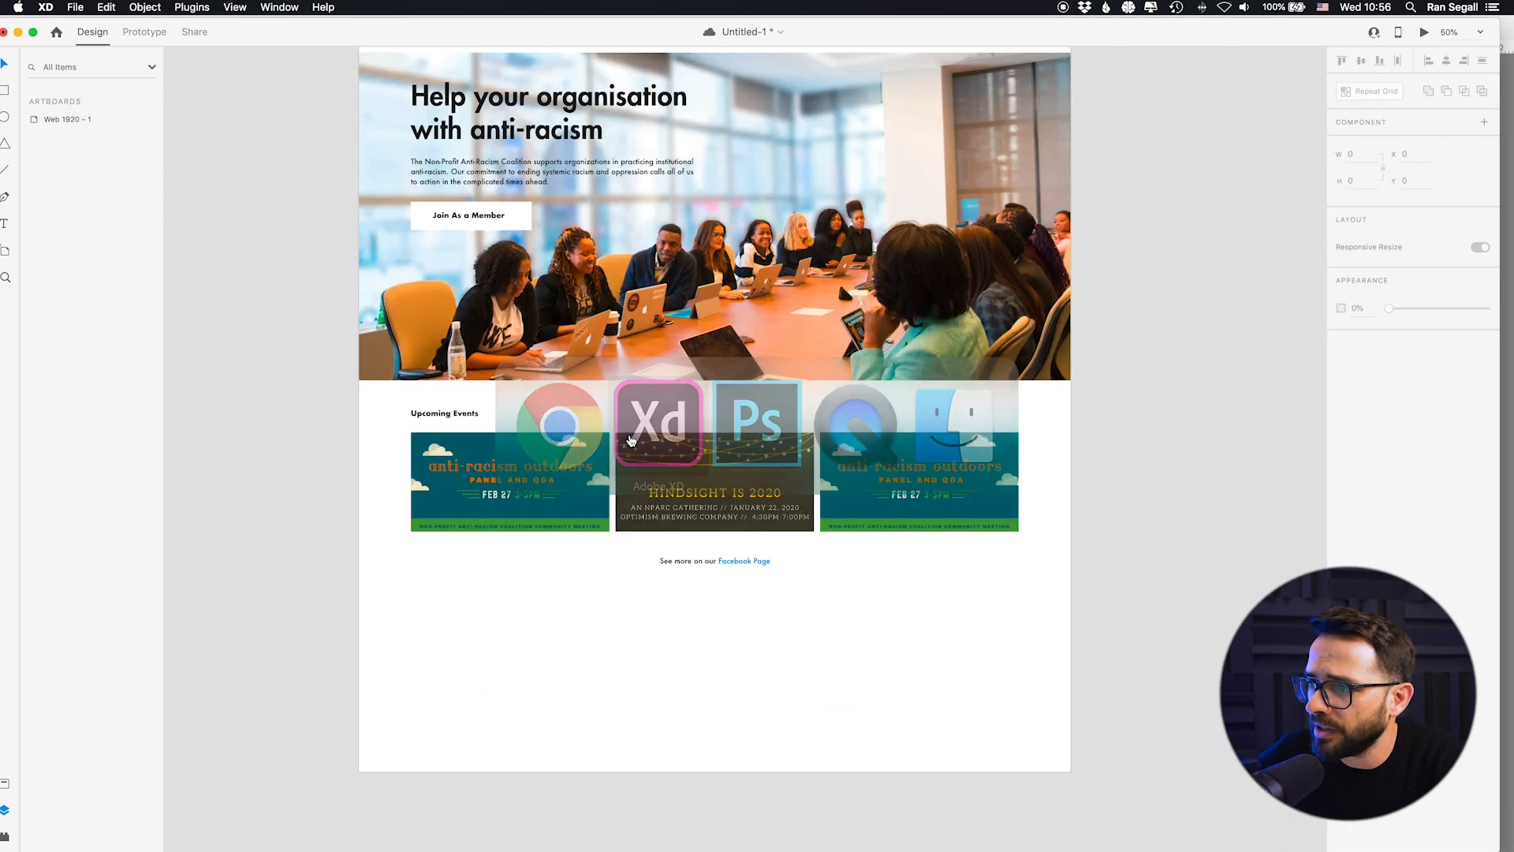
{"action": "scroll", "coordinate": [235, 439], "scroll_direction": "up", "scroll_amount": 2}
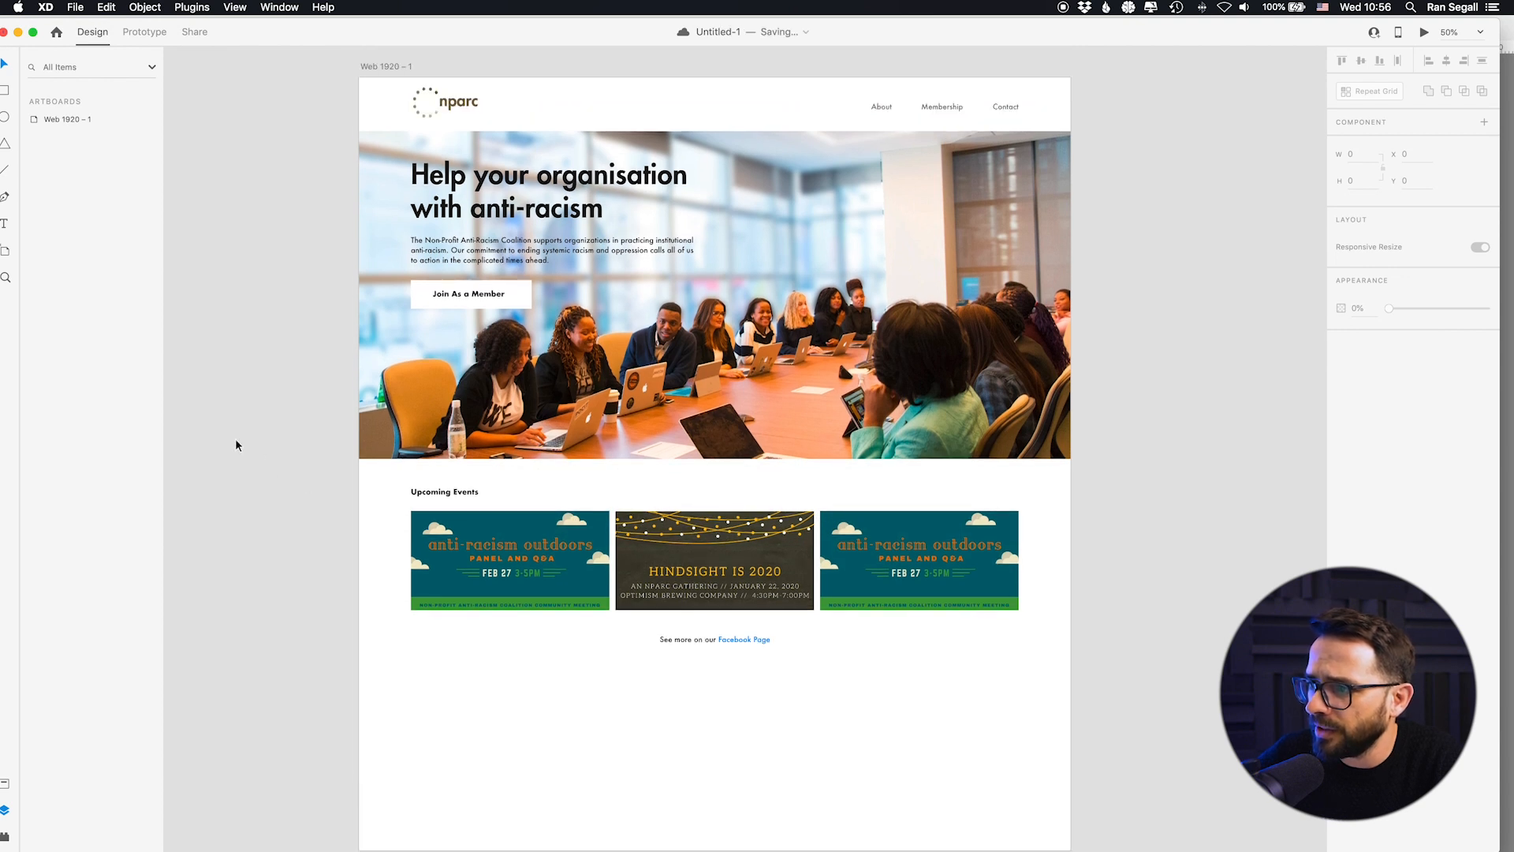
{"action": "scroll", "coordinate": [548, 555], "scroll_direction": "down", "scroll_amount": 2}
{"action": "key", "text": "super+Tab"}
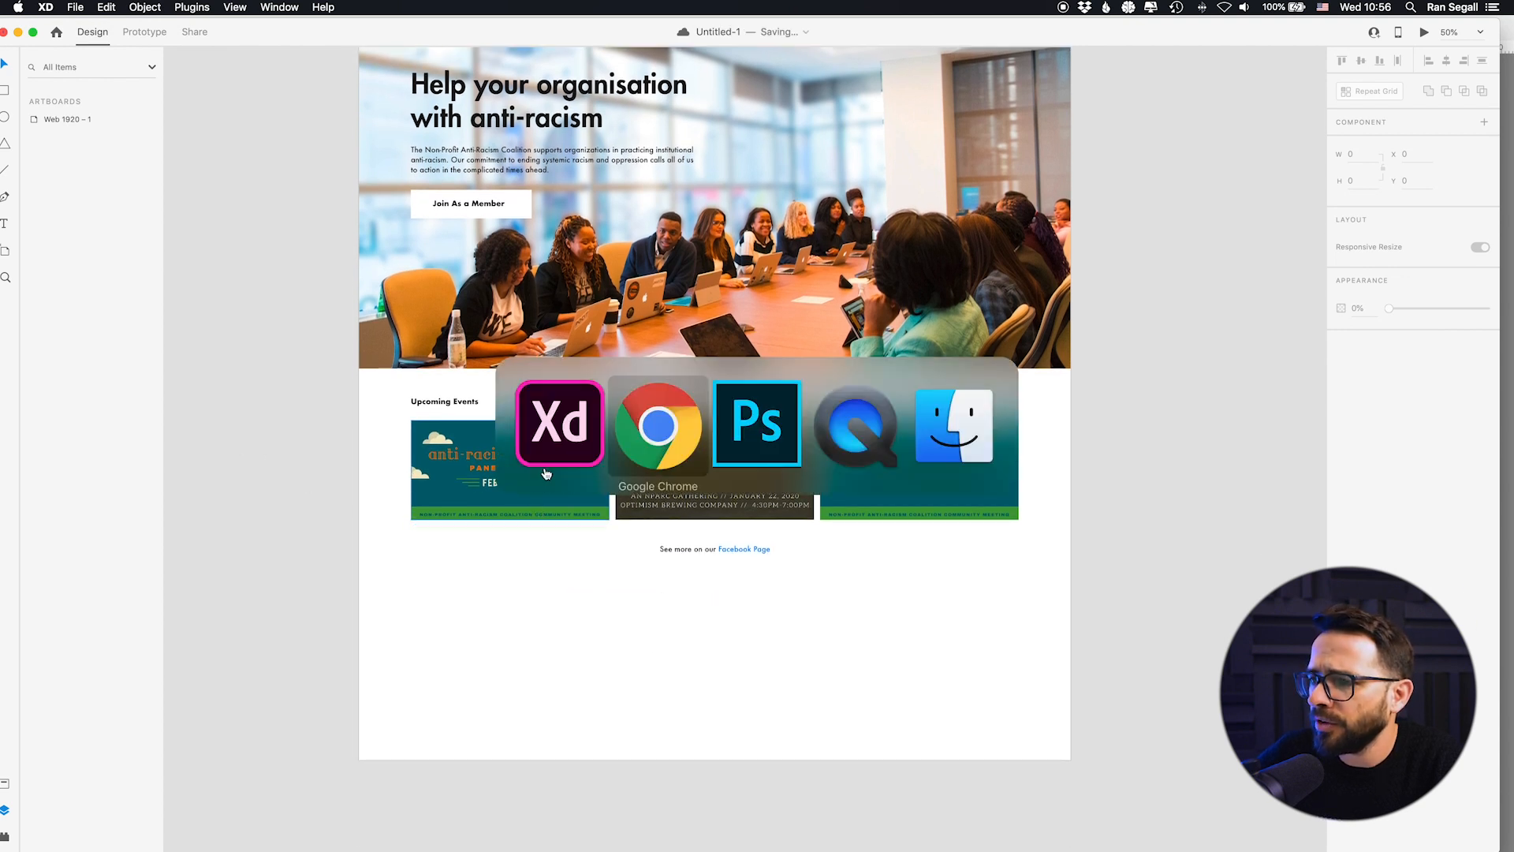
{"action": "left_click", "coordinate": [432, 403]}
{"action": "left_click", "coordinate": [376, 443]}
Step: Set the Upcoming Events heading's font size to 35 and widen its text box to fit on one line
{"action": "left_click", "coordinate": [485, 92]}
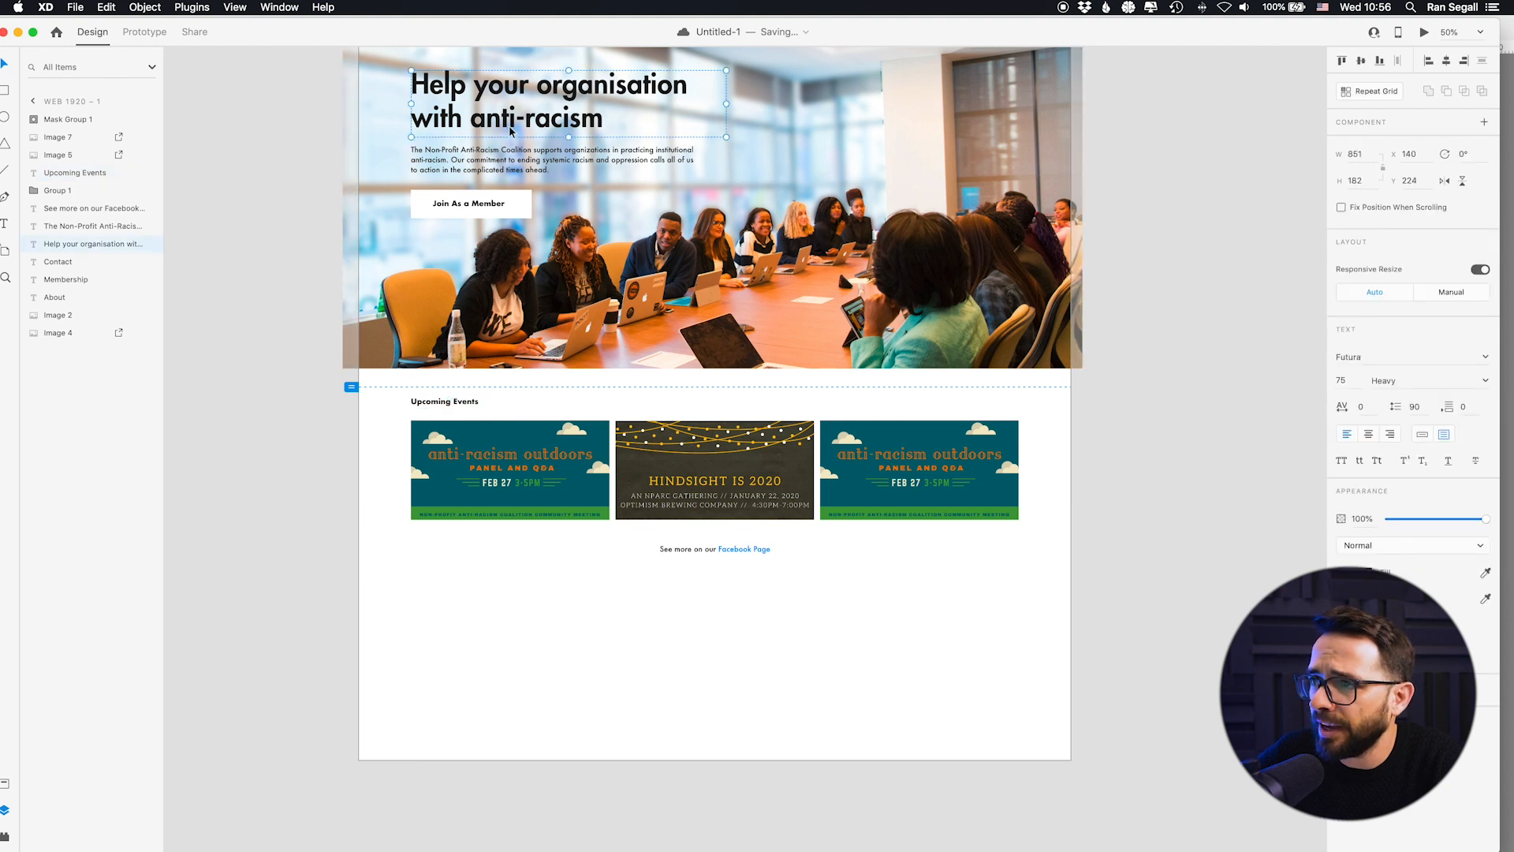
{"action": "scroll", "coordinate": [473, 142], "scroll_direction": "up", "scroll_amount": 1}
{"action": "left_click", "coordinate": [429, 457]}
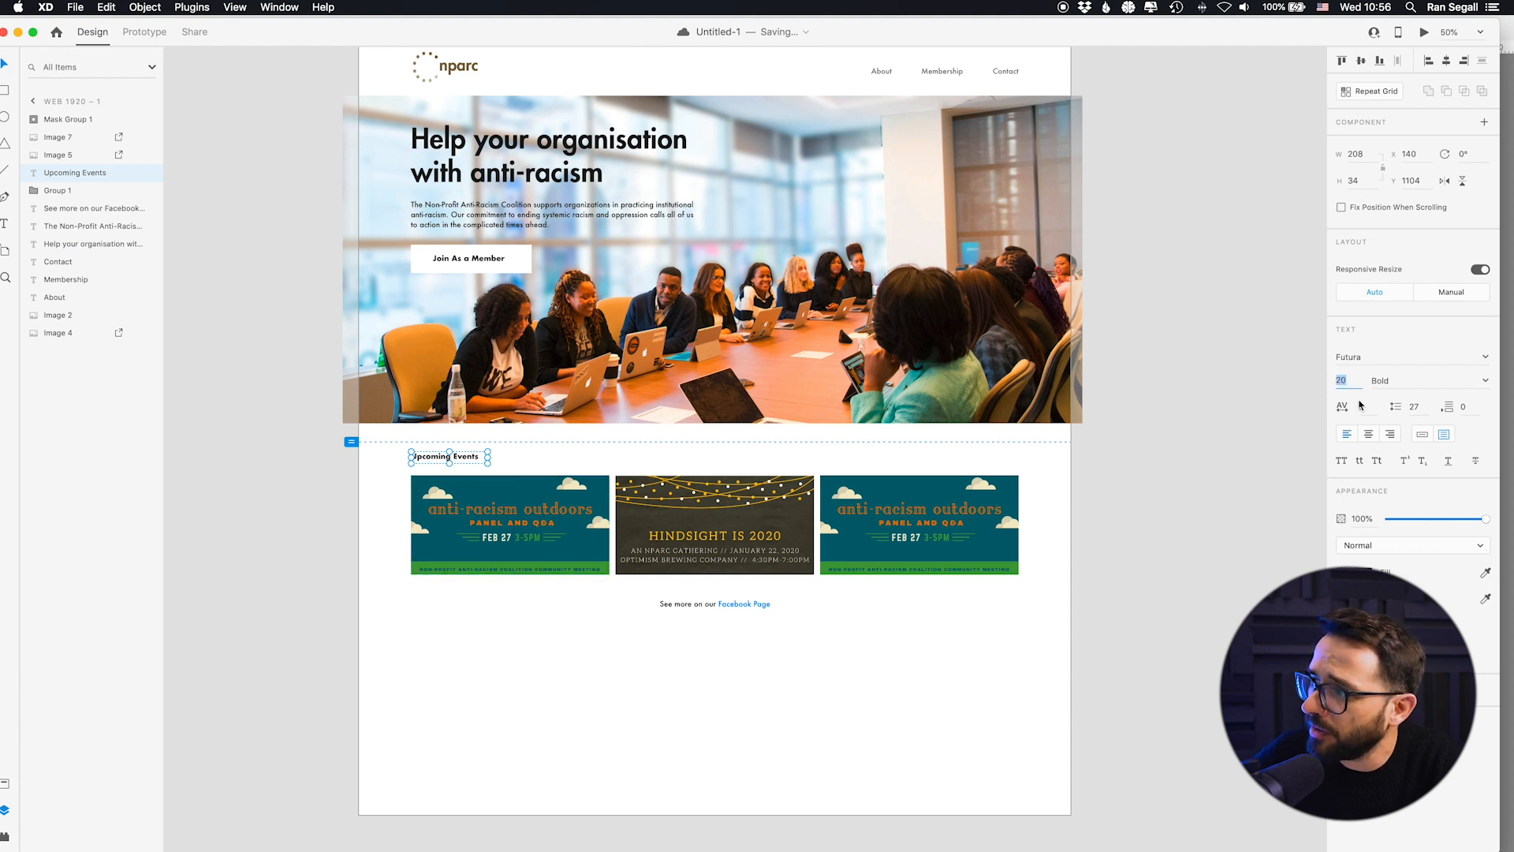
{"action": "type", "text": "35"}
{"action": "key", "text": "Return"}
{"action": "left_click_drag", "start_coordinate": [488, 457], "coordinate": [576, 456]}
Step: Duplicate the Upcoming Events heading below the Facebook line, center its text and reword it to "nparc Partners"
{"action": "left_click_drag", "start_coordinate": [471, 460], "coordinate": [740, 680], "text": "alt"}
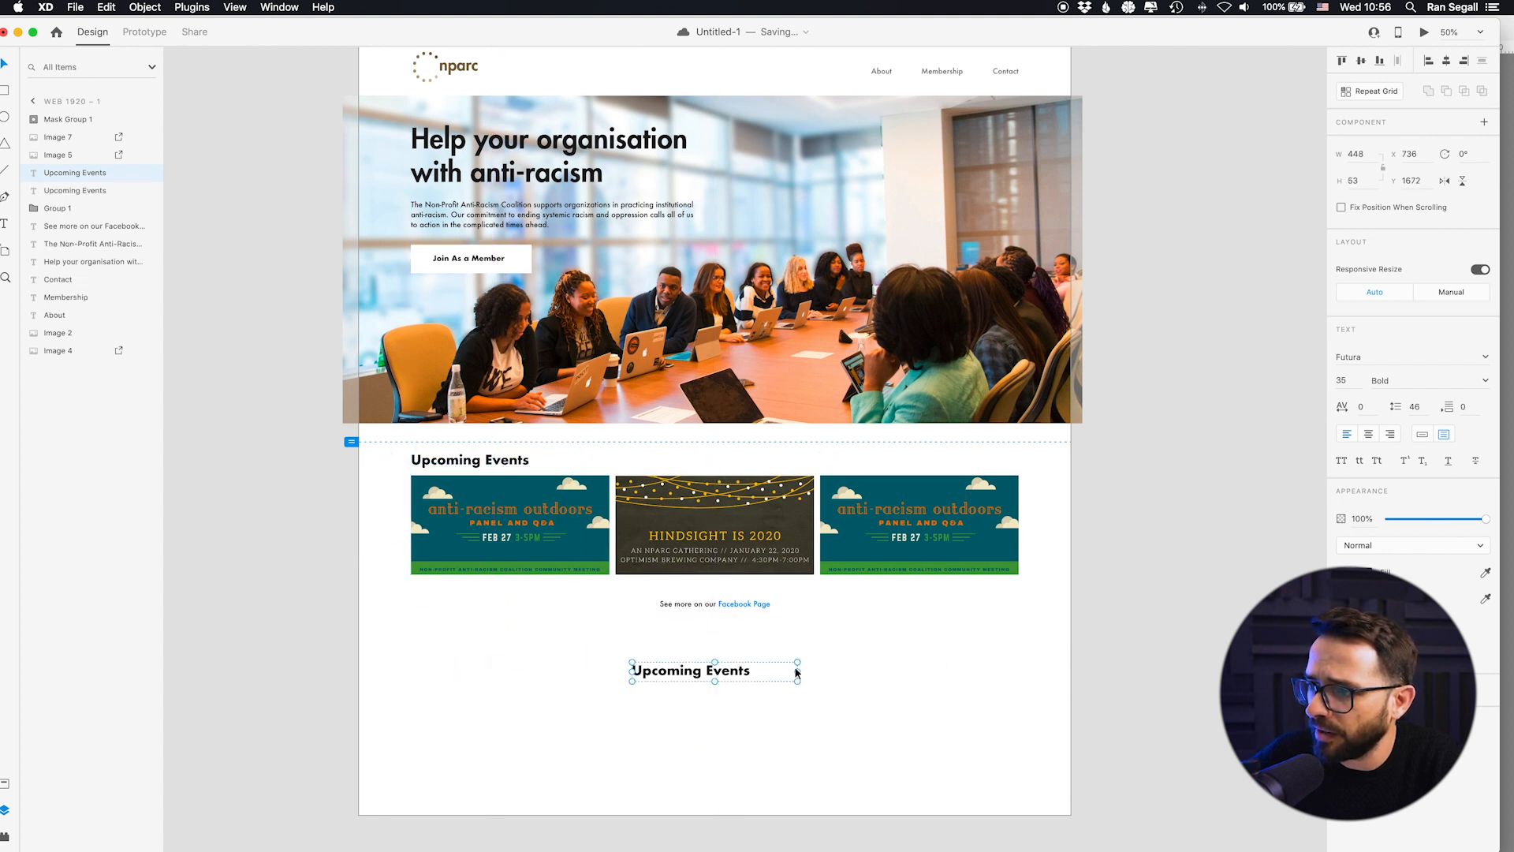
{"action": "key", "text": "super+Tab"}
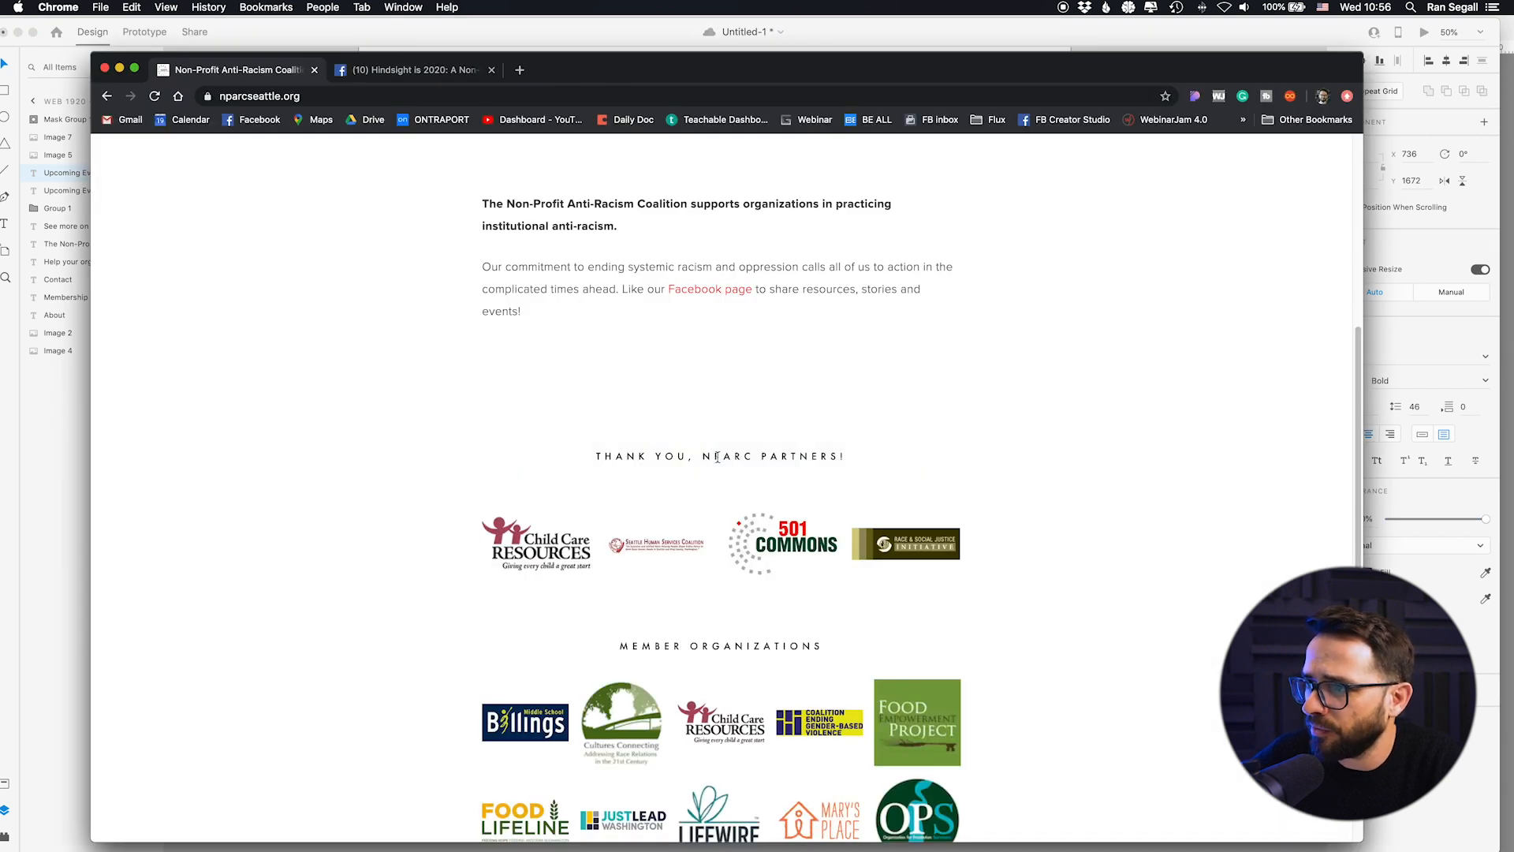
{"action": "left_click", "coordinate": [50, 549]}
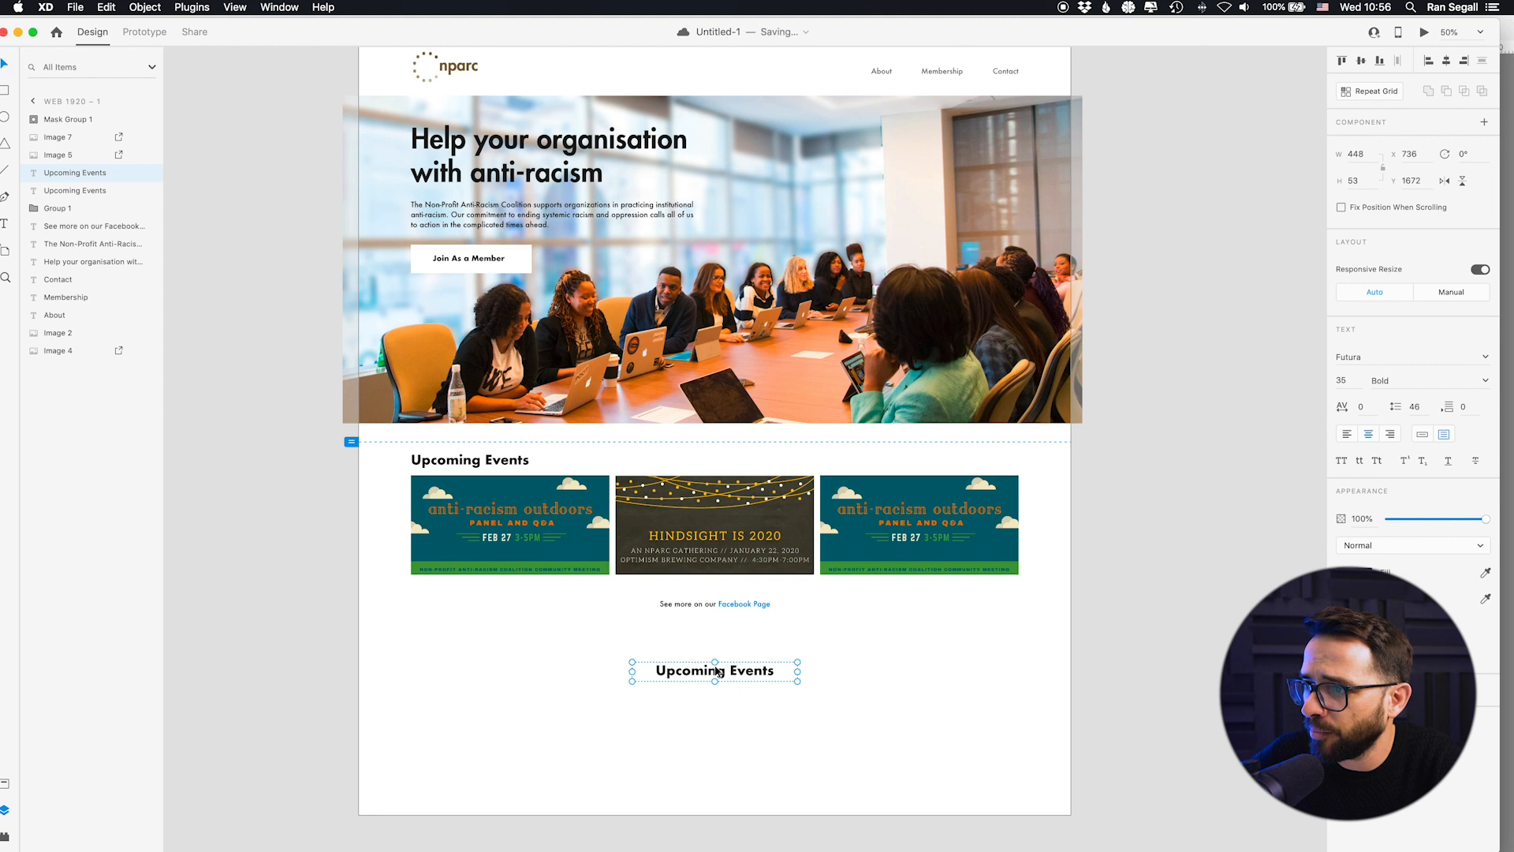
{"action": "double_click", "coordinate": [717, 673]}
{"action": "type", "text": "nparc Partners"}
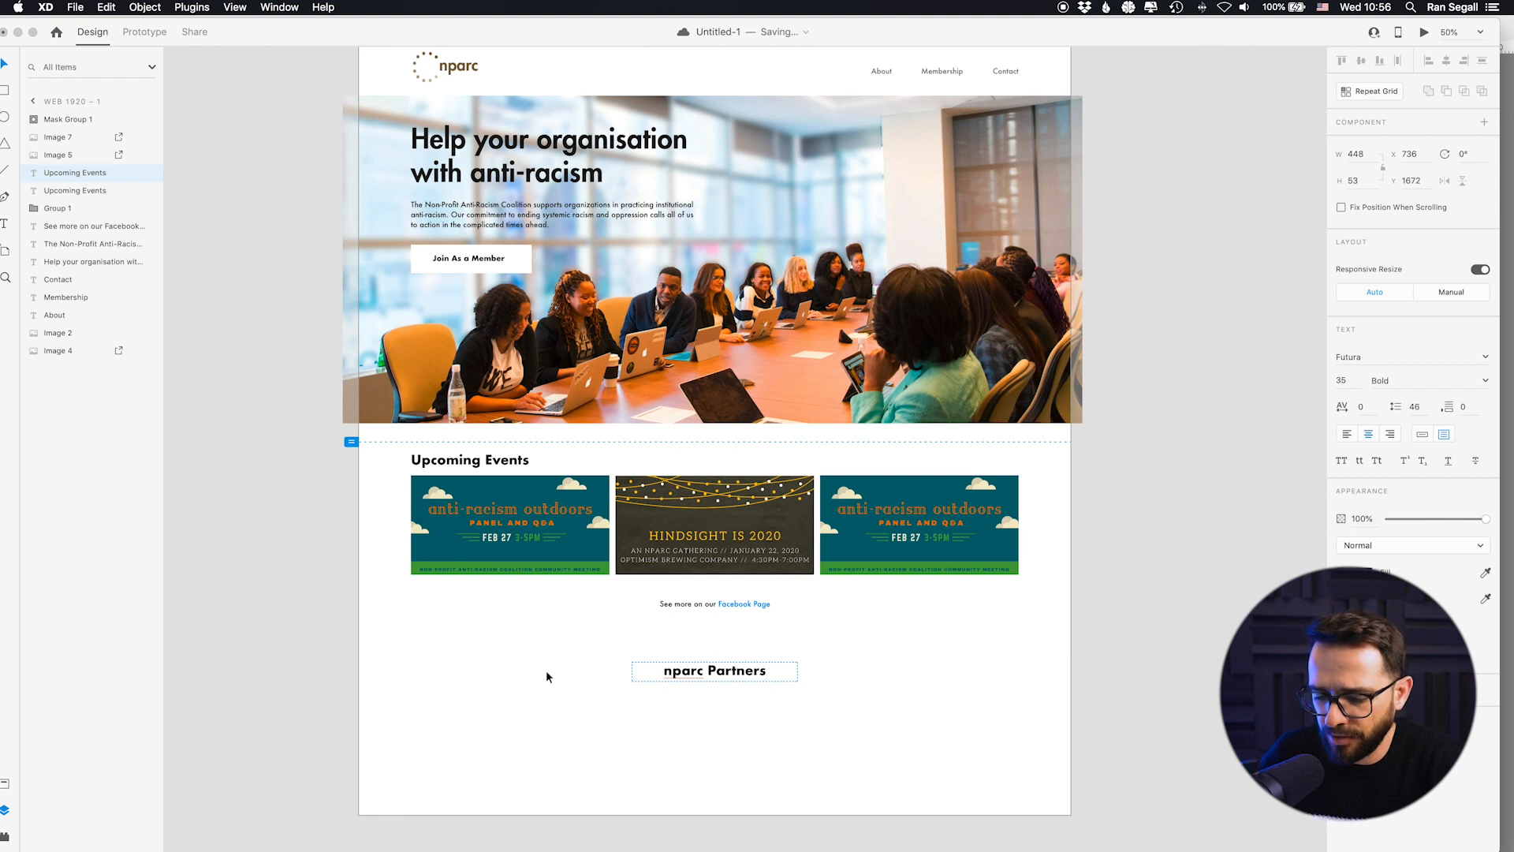
{"action": "key", "text": "Escape"}
{"action": "left_click_drag", "start_coordinate": [708, 670], "coordinate": [703, 676]}
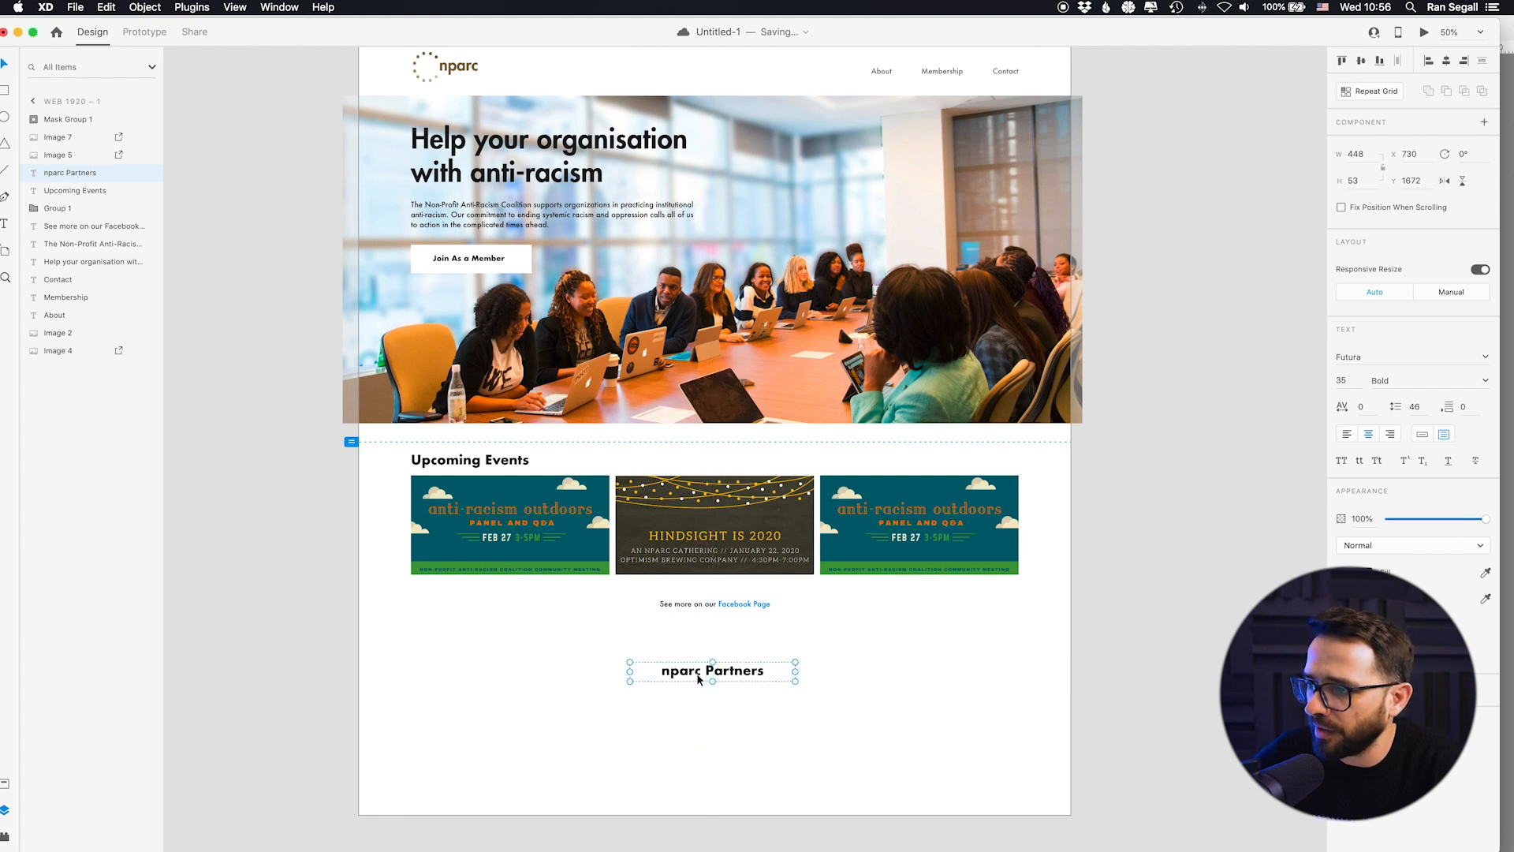
Step: Extend the Web 1920 – 1 artboard downward to a height of about 3532 to make room for more sections
{"action": "scroll", "coordinate": [406, 415], "scroll_direction": "up", "scroll_amount": 5}
{"action": "left_click", "coordinate": [367, 336]}
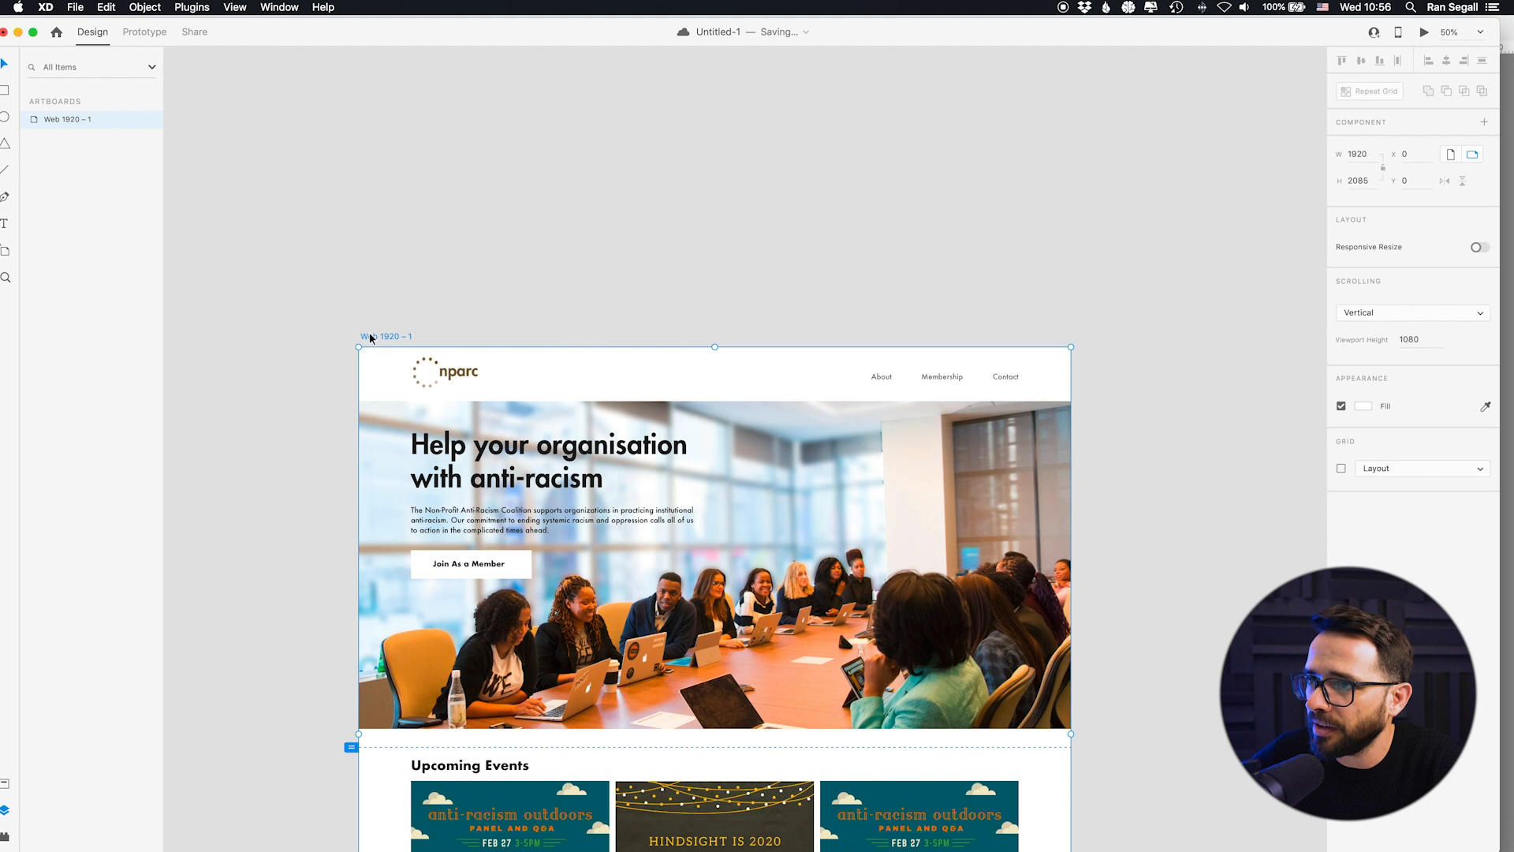
{"action": "key", "text": "super+minus"}
{"action": "scroll", "coordinate": [663, 597], "scroll_direction": "down", "scroll_amount": 5}
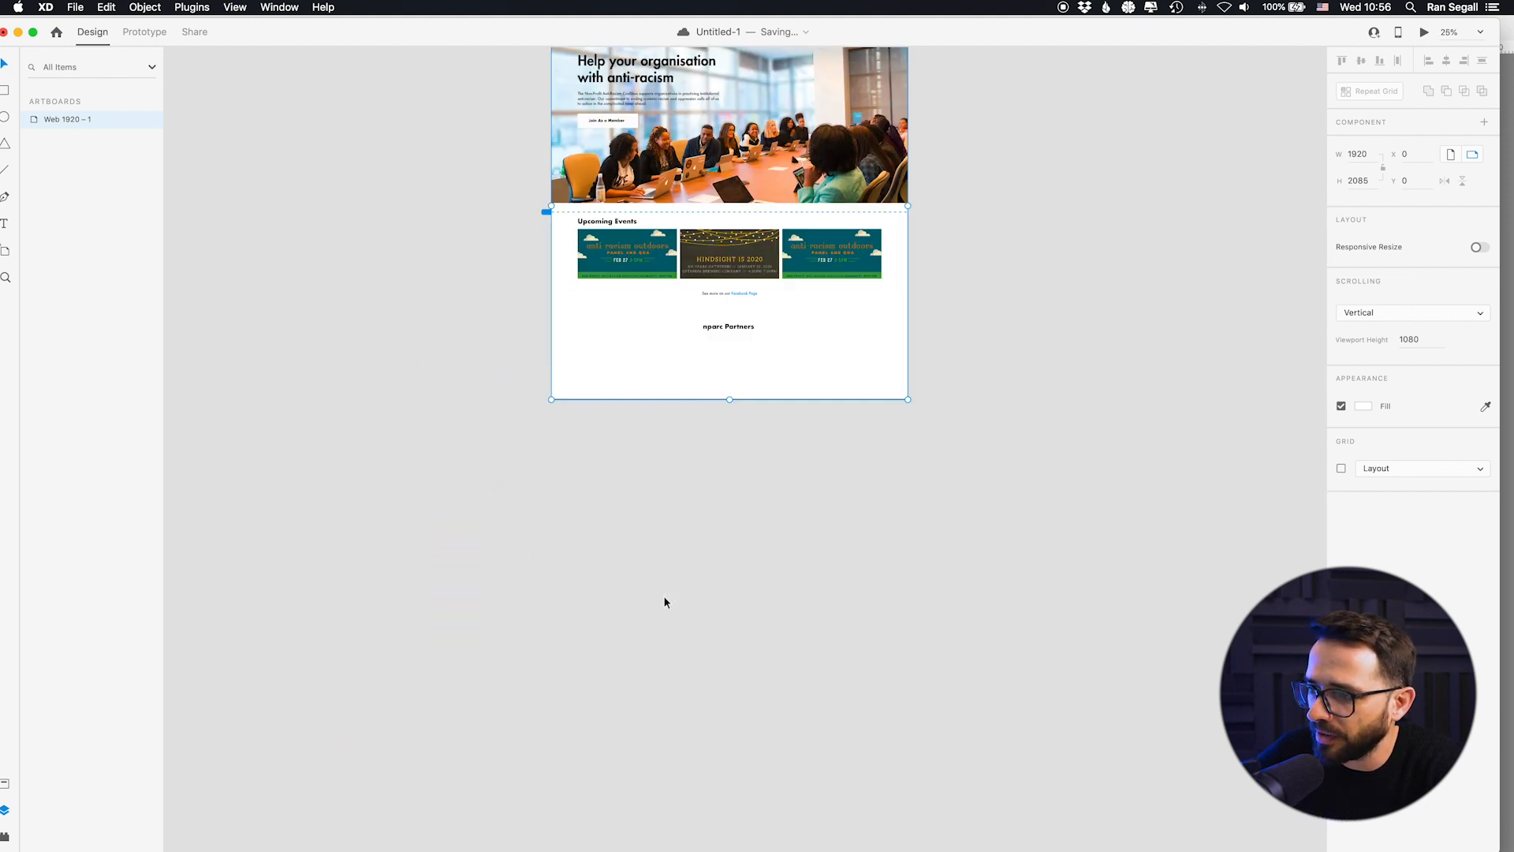
{"action": "left_click_drag", "start_coordinate": [730, 399], "coordinate": [723, 668]}
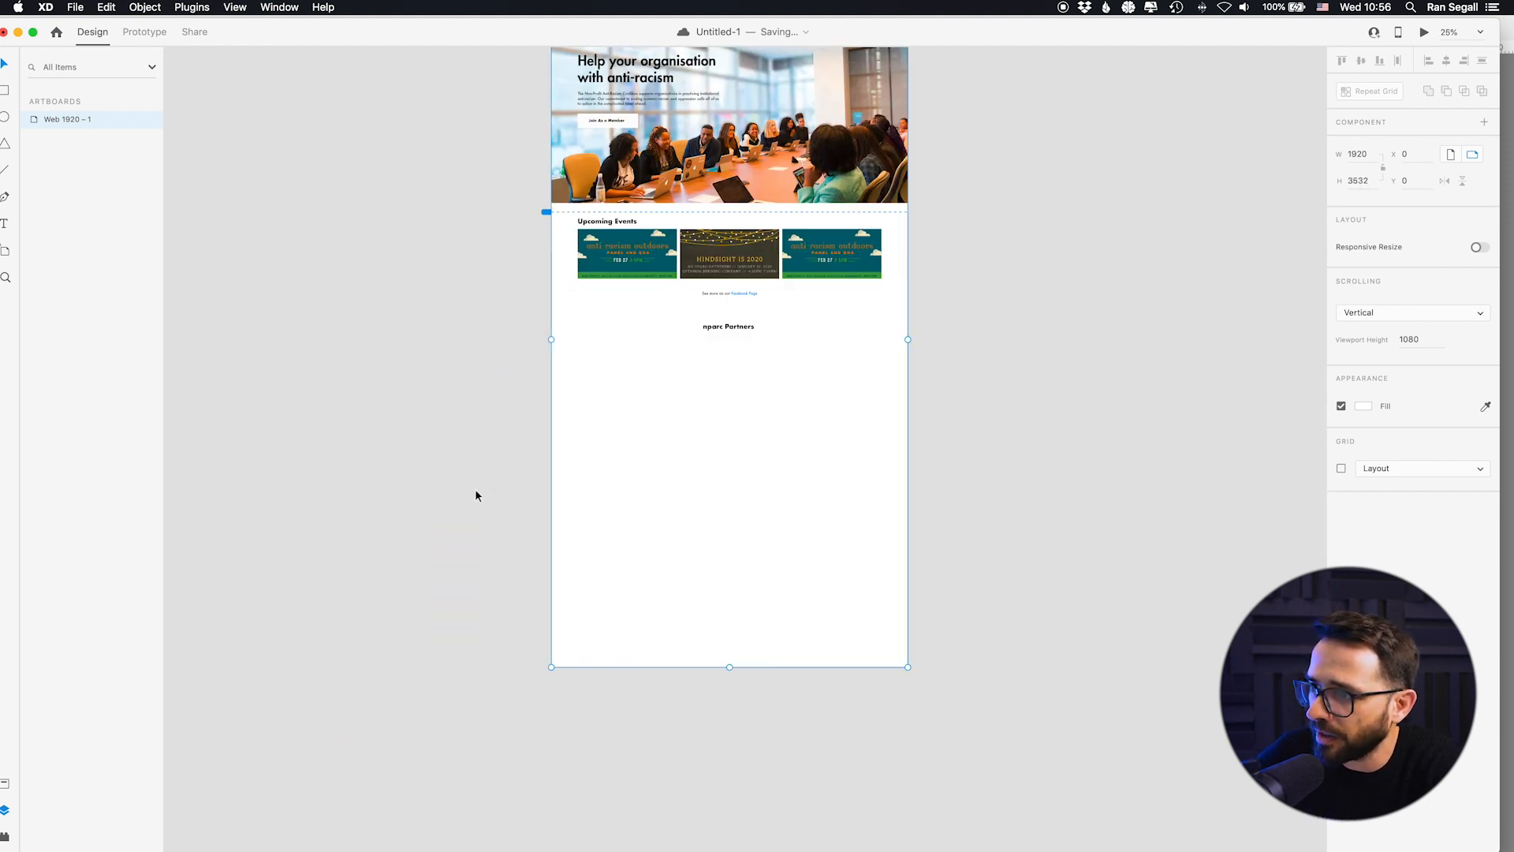
{"action": "left_click", "coordinate": [476, 492]}
{"action": "scroll", "coordinate": [636, 394], "scroll_direction": "up", "scroll_amount": 4}
{"action": "key", "text": "super+minus"}
{"action": "key", "text": "super+plus"}
{"action": "key", "text": "super+plus"}
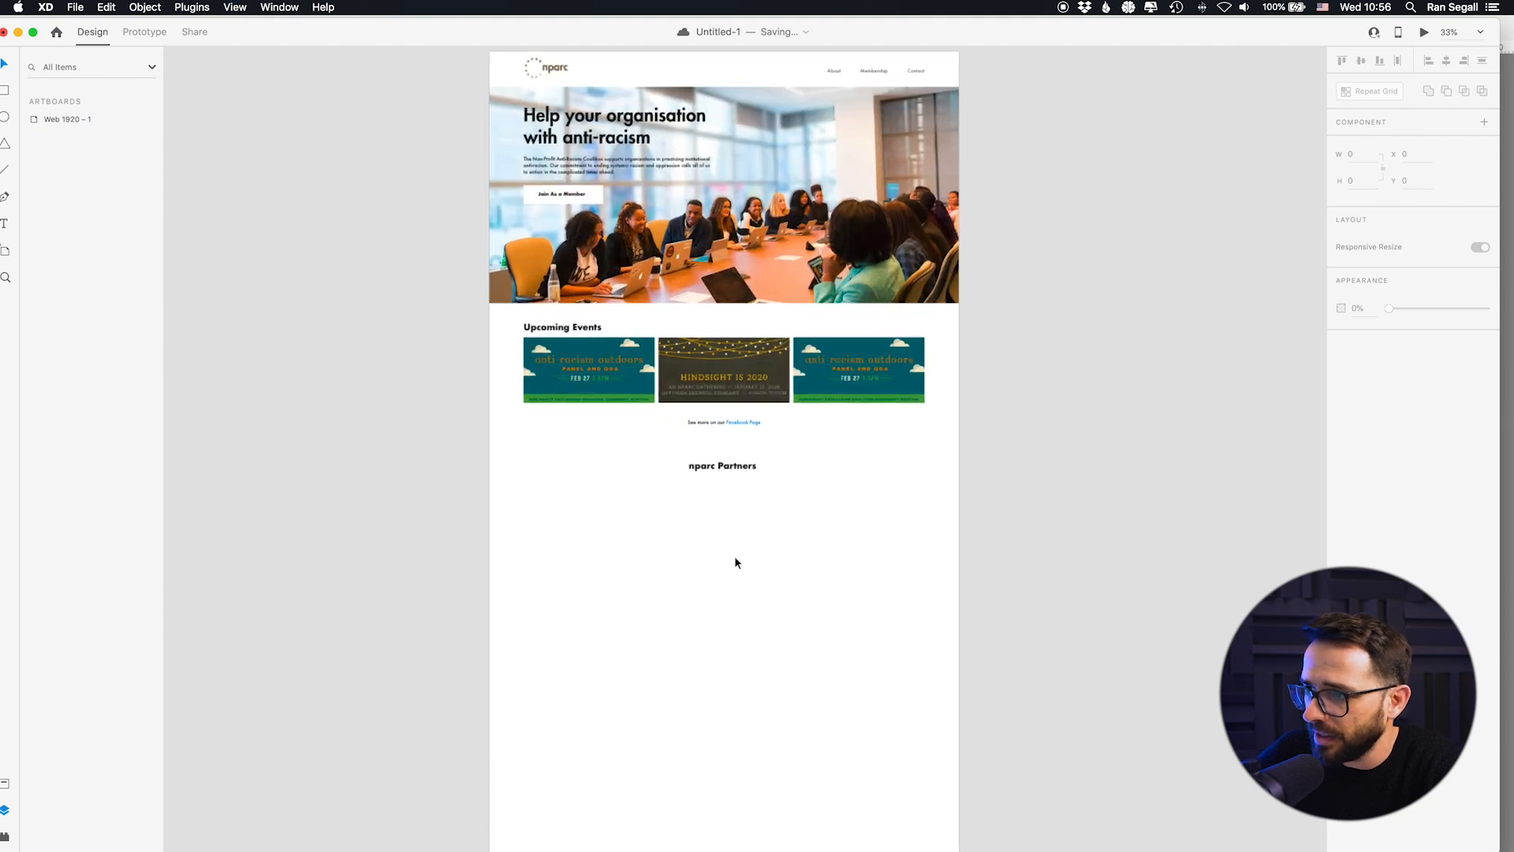
Step: Copy the Child Care Resources logo from the NPARC website in Chrome and paste it below the nparc Partners heading in Adobe XD
{"action": "key", "text": "super+Tab"}
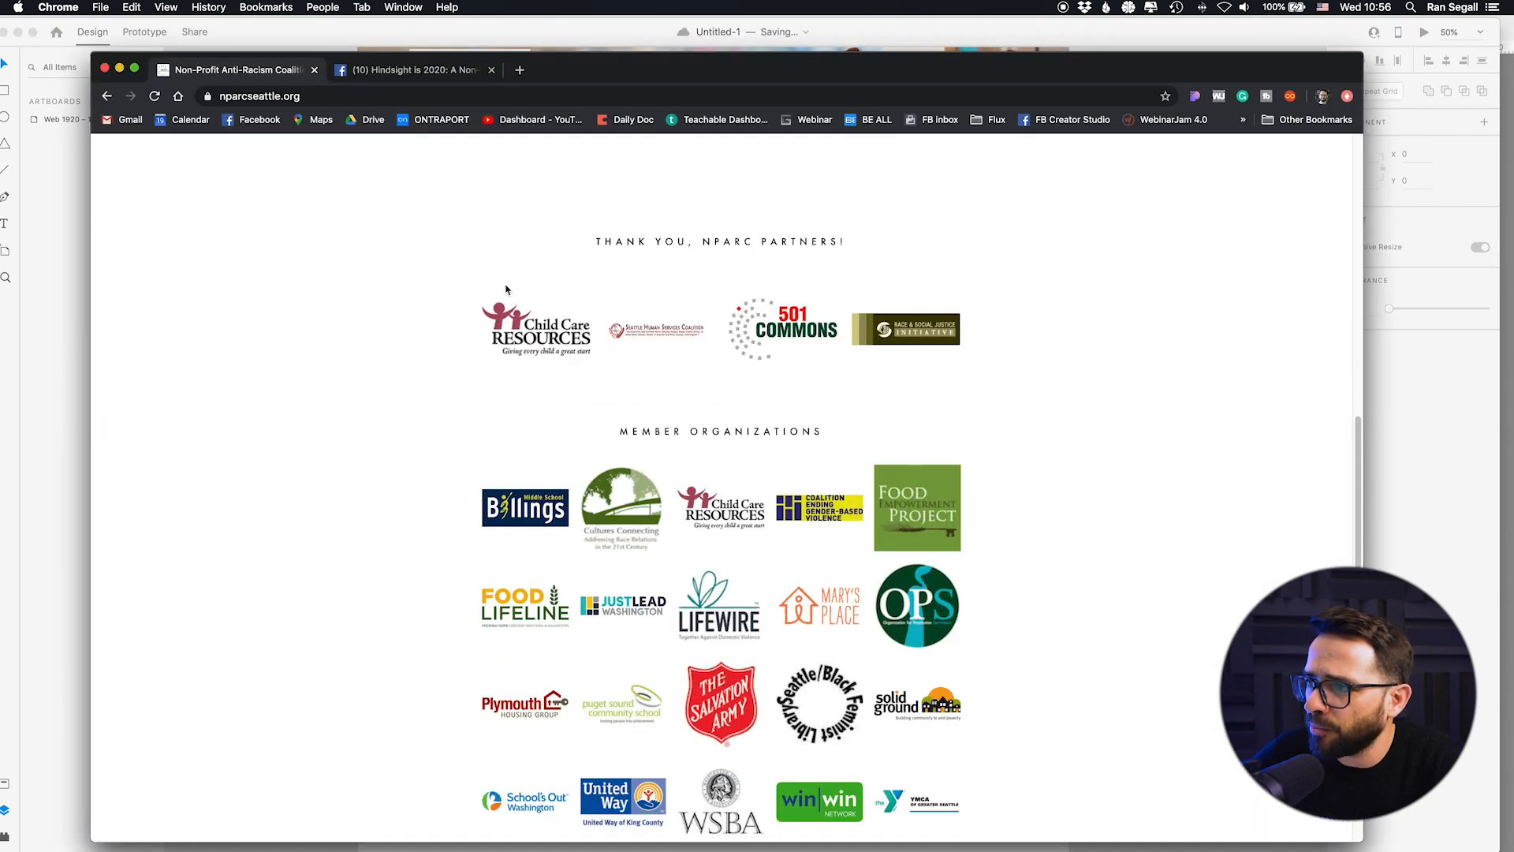
{"action": "scroll", "coordinate": [772, 370], "scroll_direction": "down", "scroll_amount": 5}
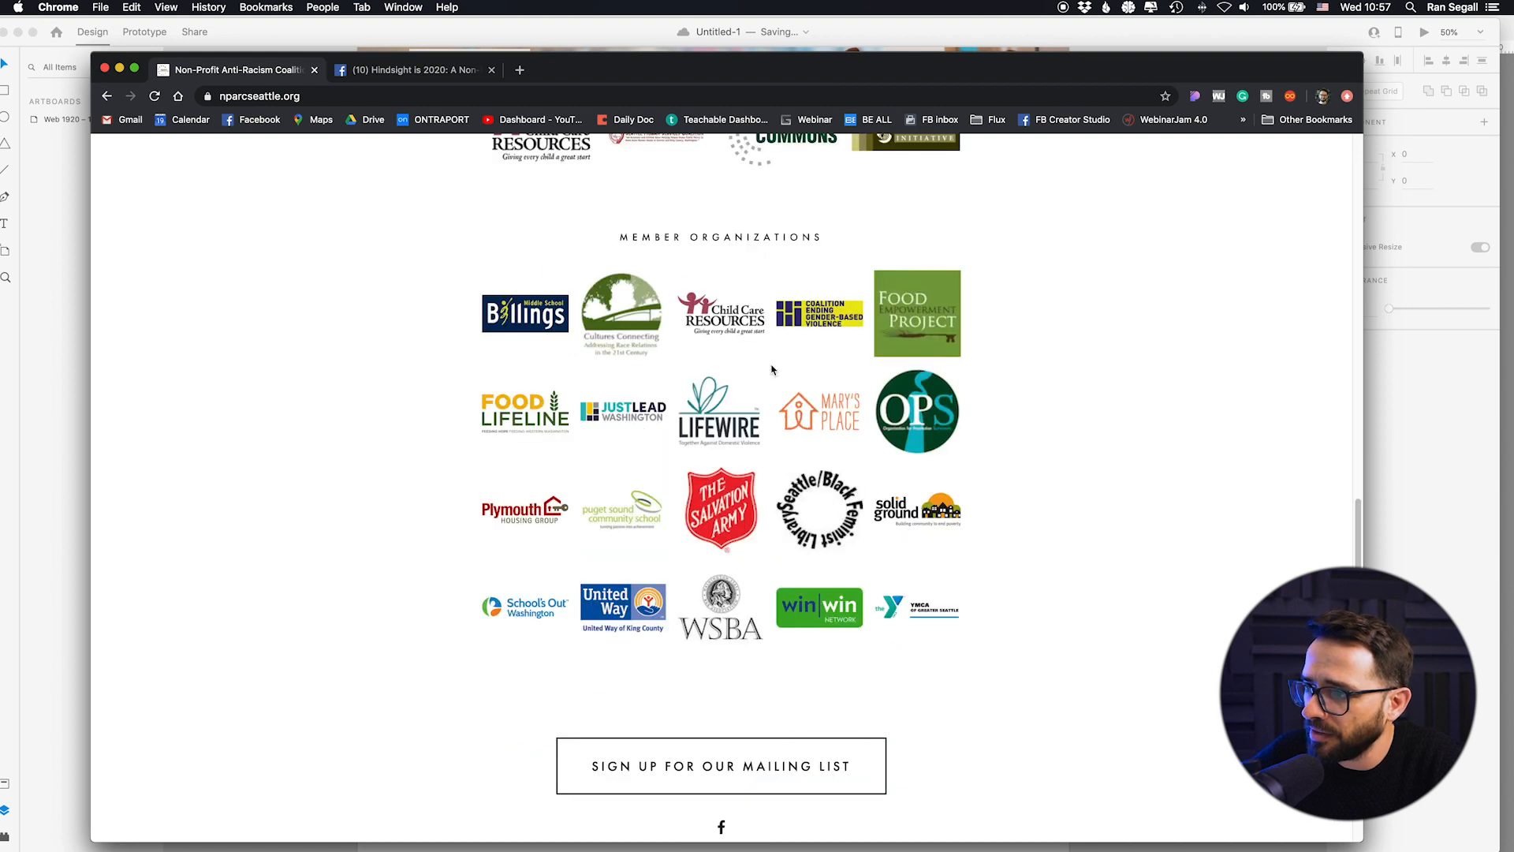
{"action": "scroll", "coordinate": [685, 601], "scroll_direction": "up", "scroll_amount": 10}
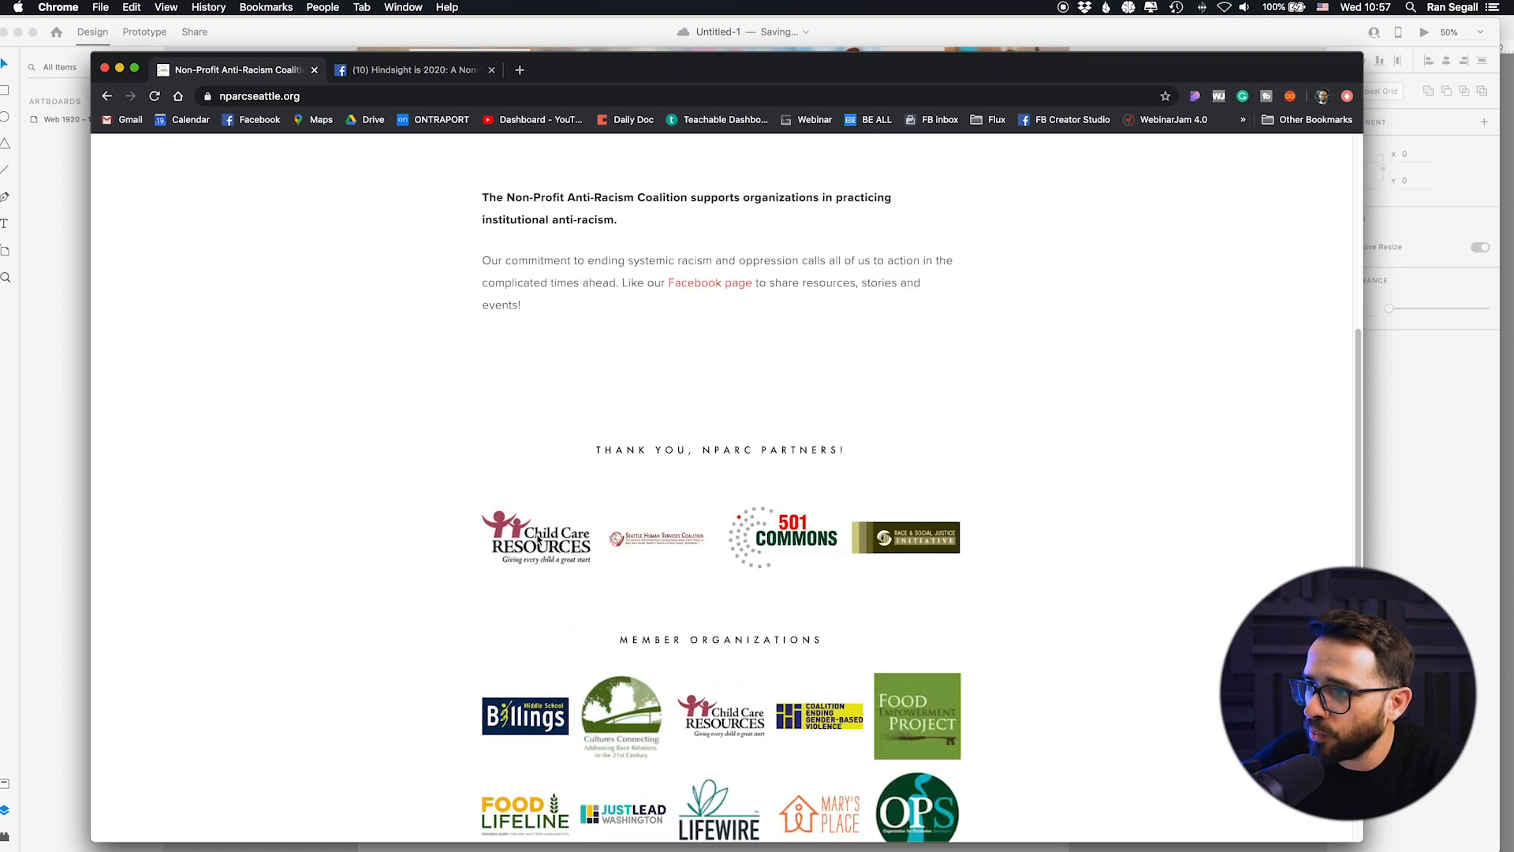
{"action": "right_click", "coordinate": [565, 541]}
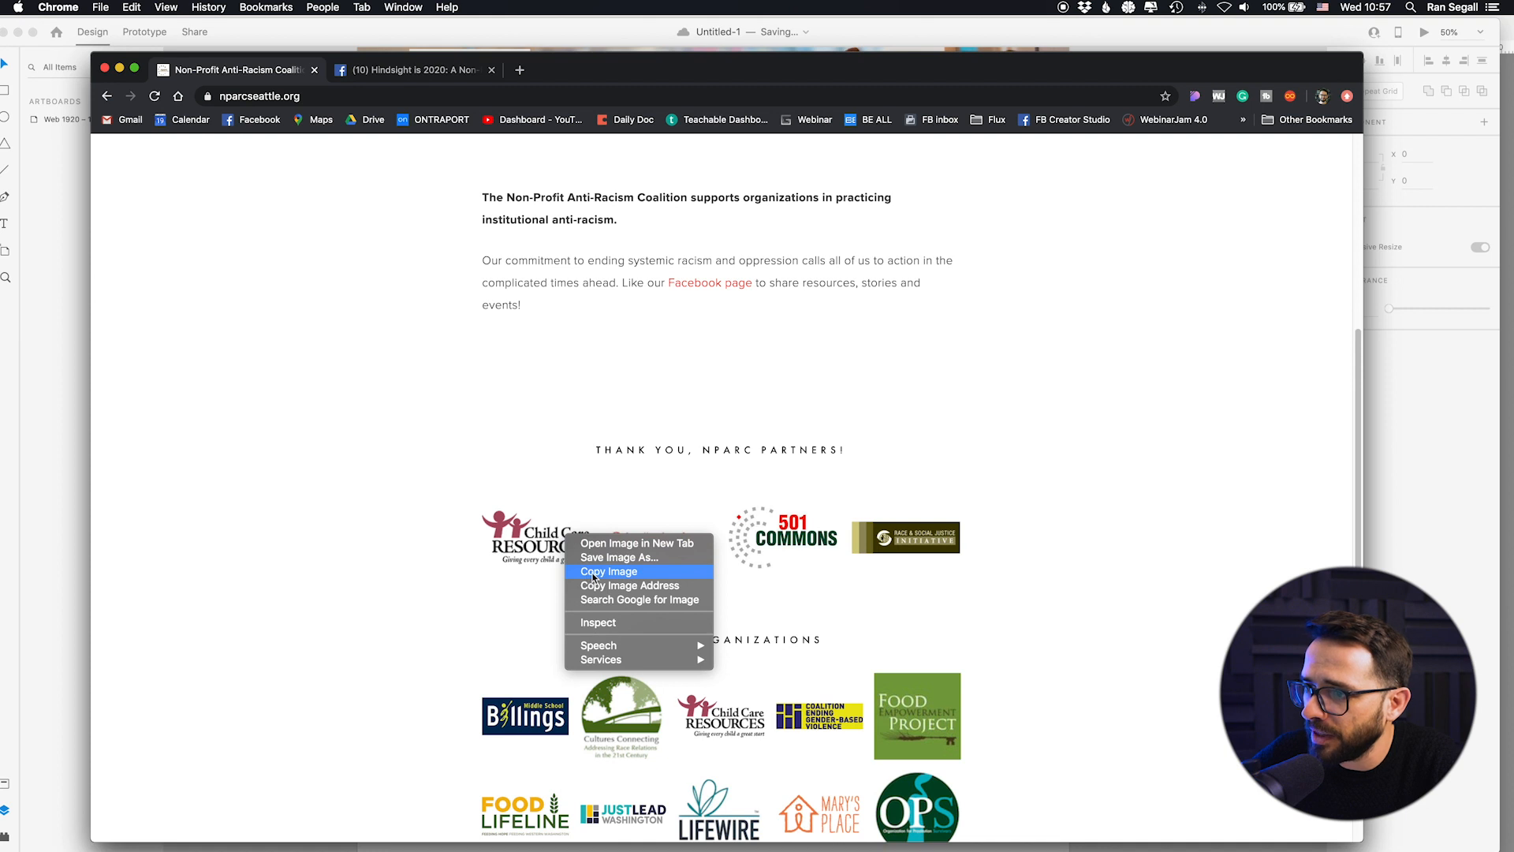
{"action": "left_click", "coordinate": [593, 571]}
{"action": "key", "text": "super+Tab"}
{"action": "key", "text": "super+v"}
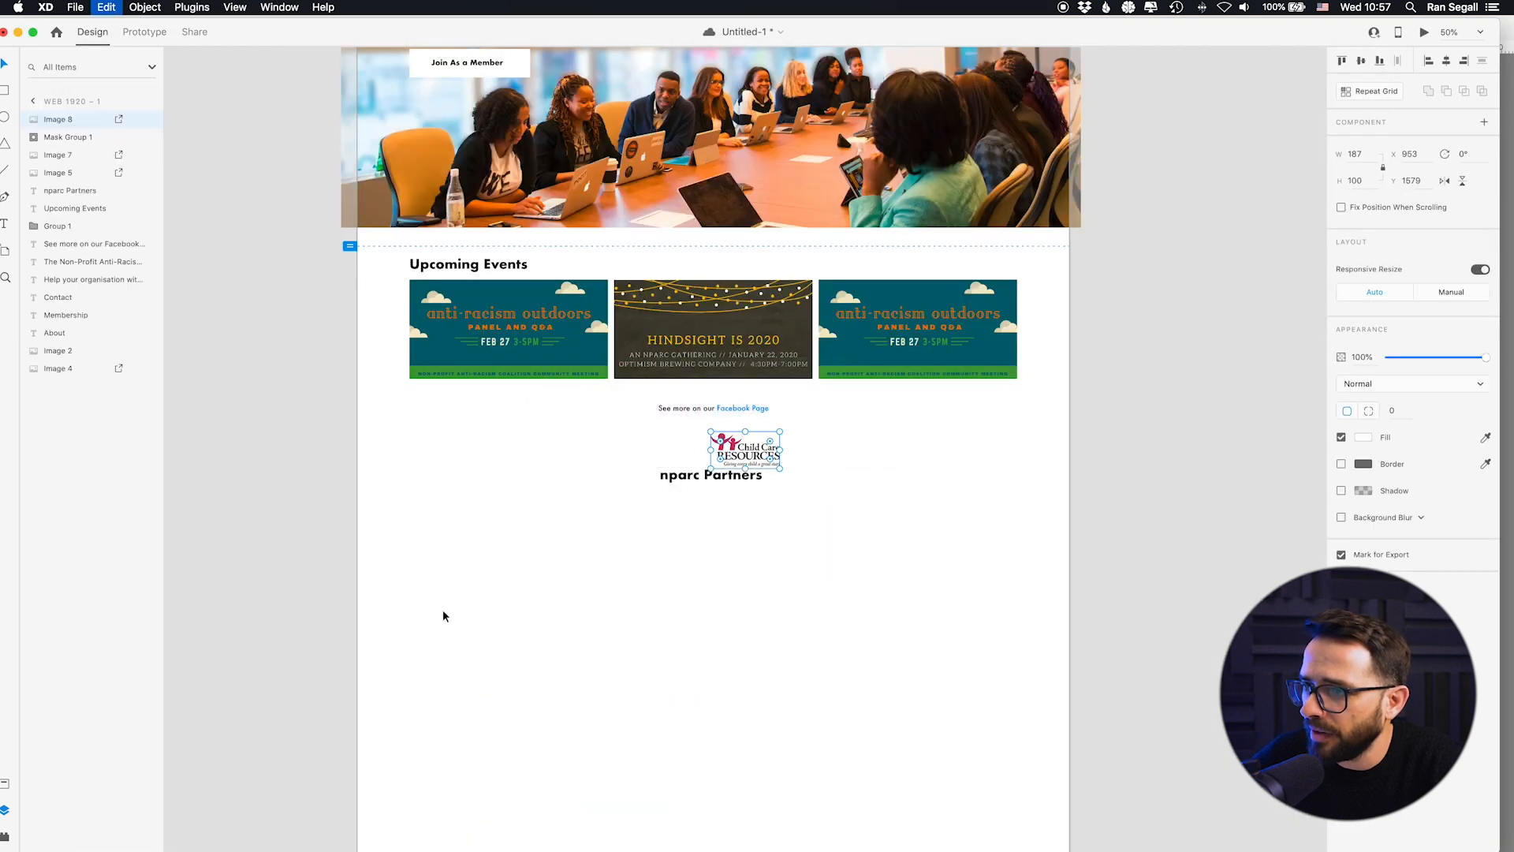
{"action": "left_click_drag", "start_coordinate": [745, 443], "coordinate": [571, 547]}
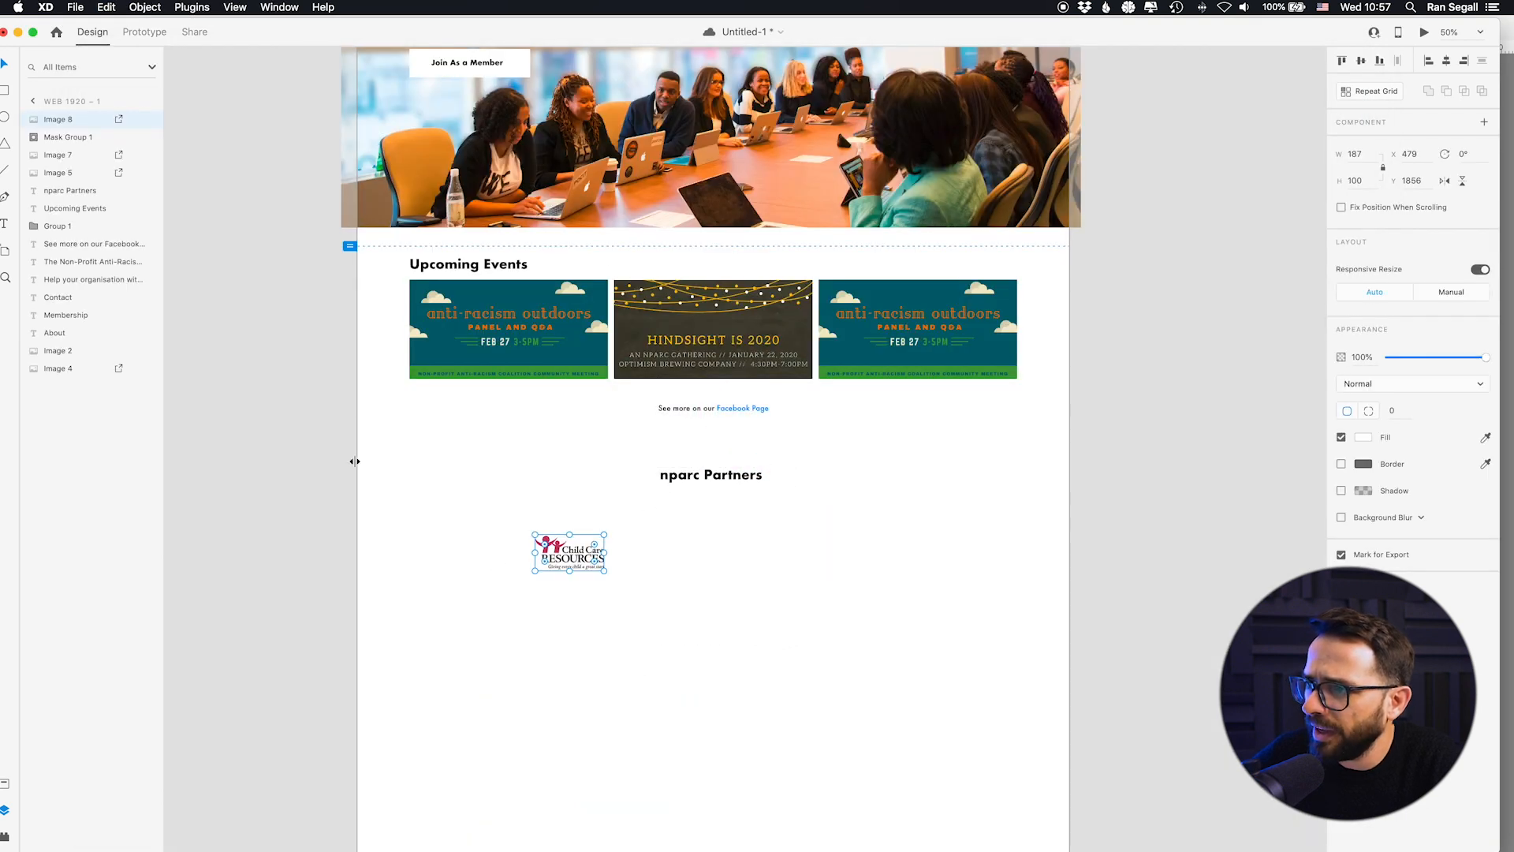
Step: Show the artboard's layout grid and align the Child Care Resources logo with the first column under the nparc Partners heading
{"action": "scroll", "coordinate": [355, 462], "scroll_direction": "up", "scroll_amount": 5}
{"action": "left_click", "coordinate": [385, 99]}
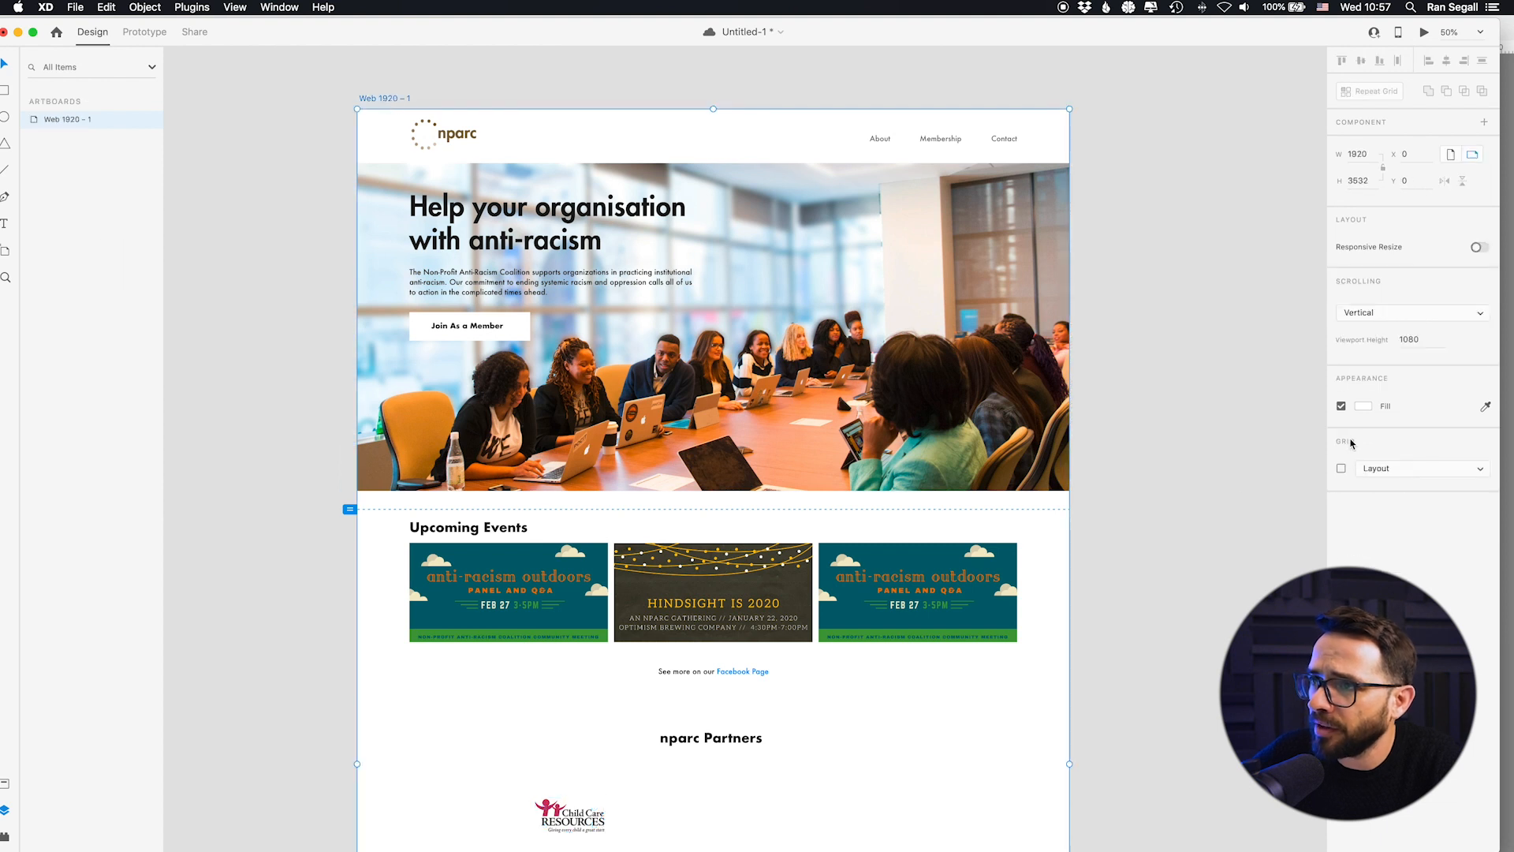
{"action": "left_click", "coordinate": [1341, 469]}
{"action": "scroll", "coordinate": [1095, 524], "scroll_direction": "down", "scroll_amount": 3}
{"action": "left_click_drag", "start_coordinate": [562, 639], "coordinate": [446, 604]}
{"action": "scroll", "coordinate": [446, 483], "scroll_direction": "down", "scroll_amount": 2}
Step: Copy the Seattle Human Services Coalition logo from the NPARC website and place it beside the Child Care Resources logo in Adobe XD
{"action": "key", "text": "super+Tab"}
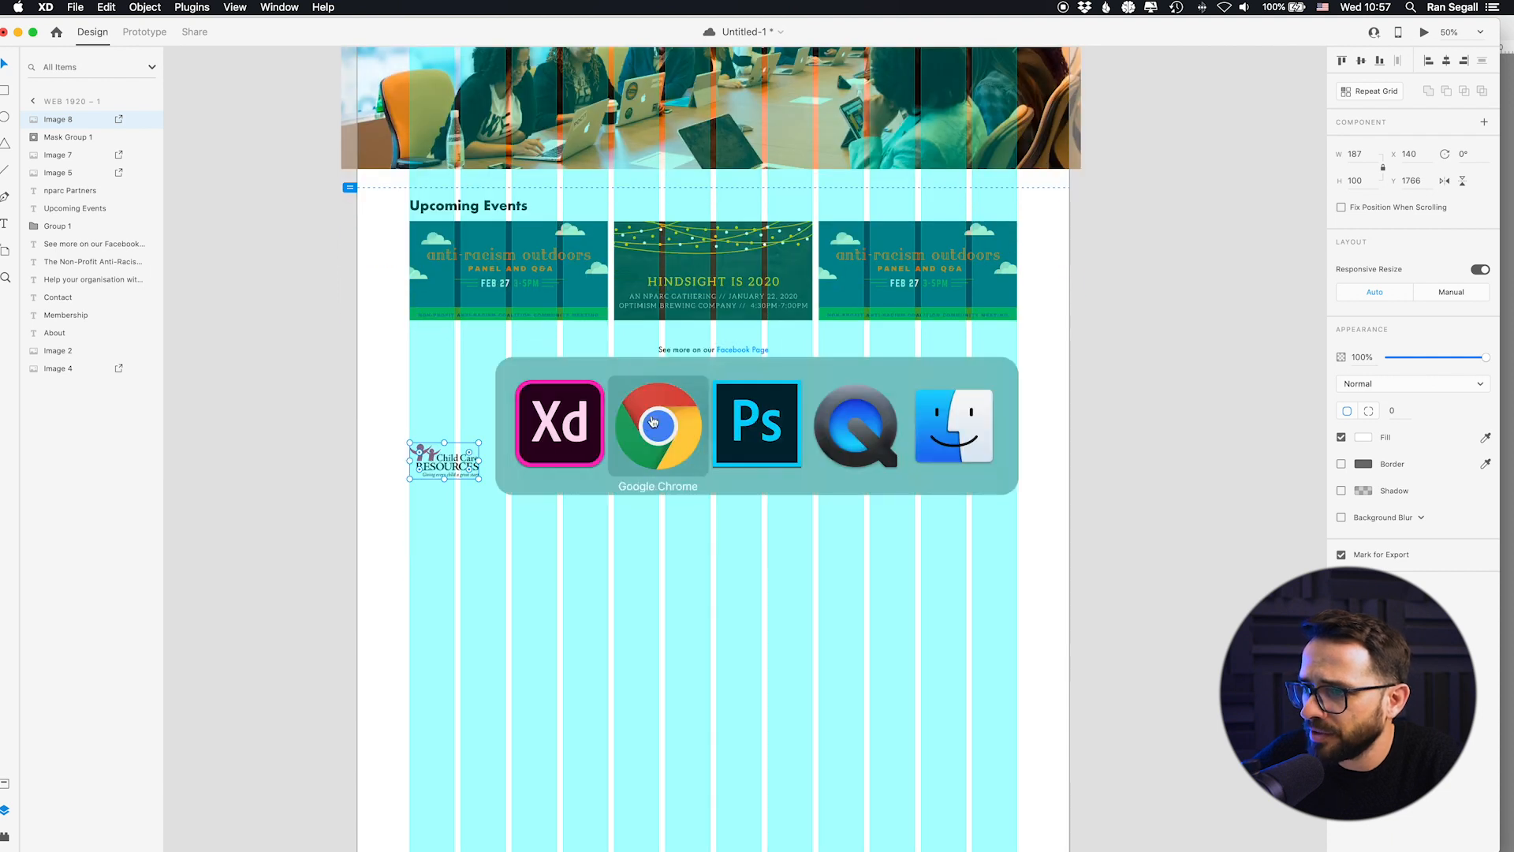
{"action": "right_click", "coordinate": [666, 532]}
{"action": "left_click", "coordinate": [694, 568]}
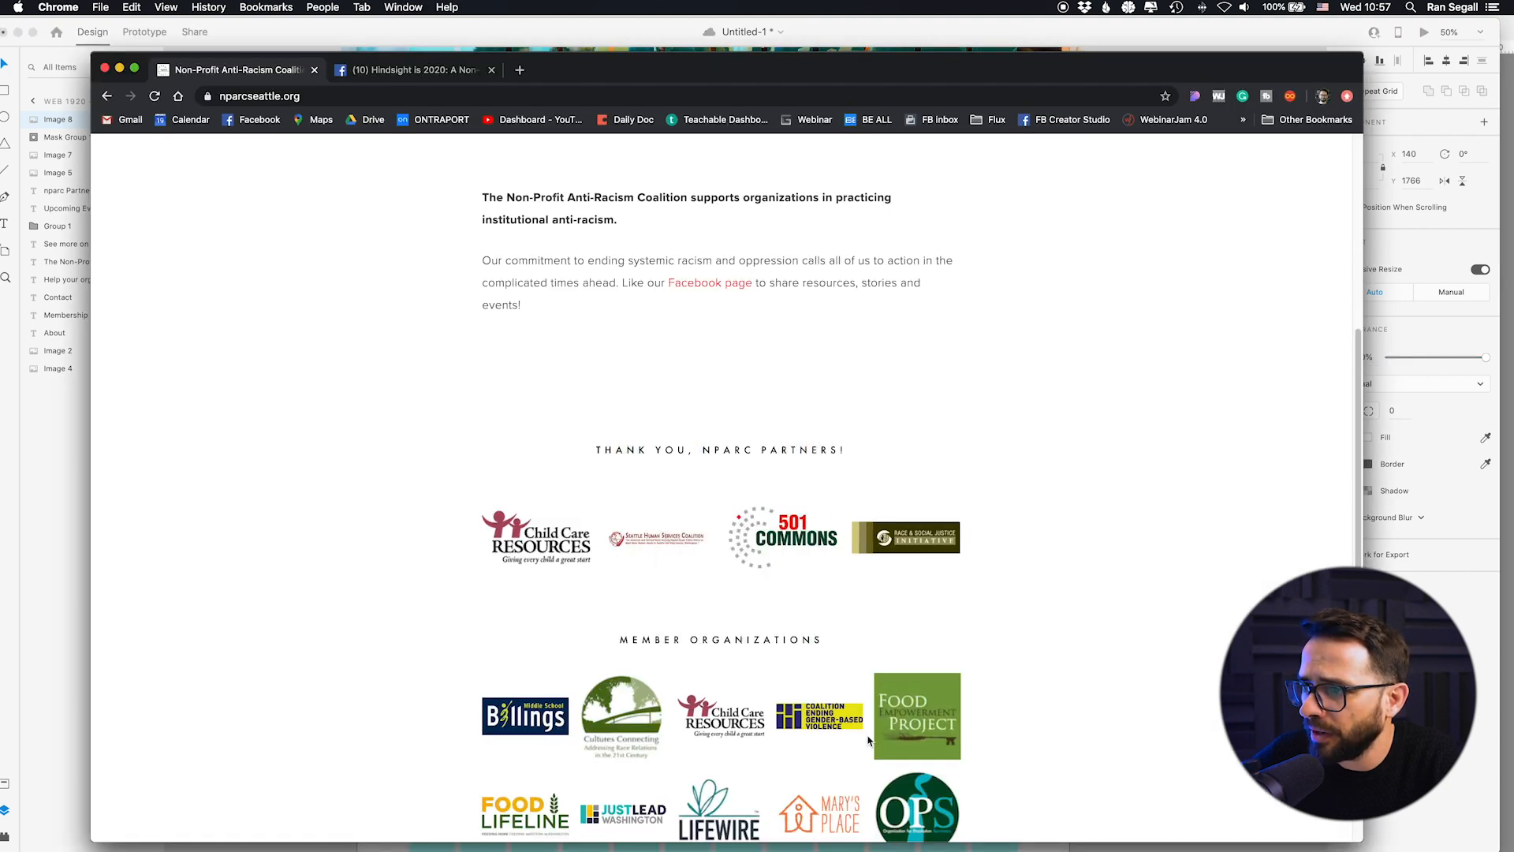
{"action": "key", "text": "super+Tab"}
{"action": "key", "text": "super+v"}
{"action": "left_click_drag", "start_coordinate": [689, 442], "coordinate": [579, 457]}
Step: Copy the 501 Commons logo from the NPARC website in Chrome and place it third in the partner logo row in Adobe XD
{"action": "key", "text": "super+Tab"}
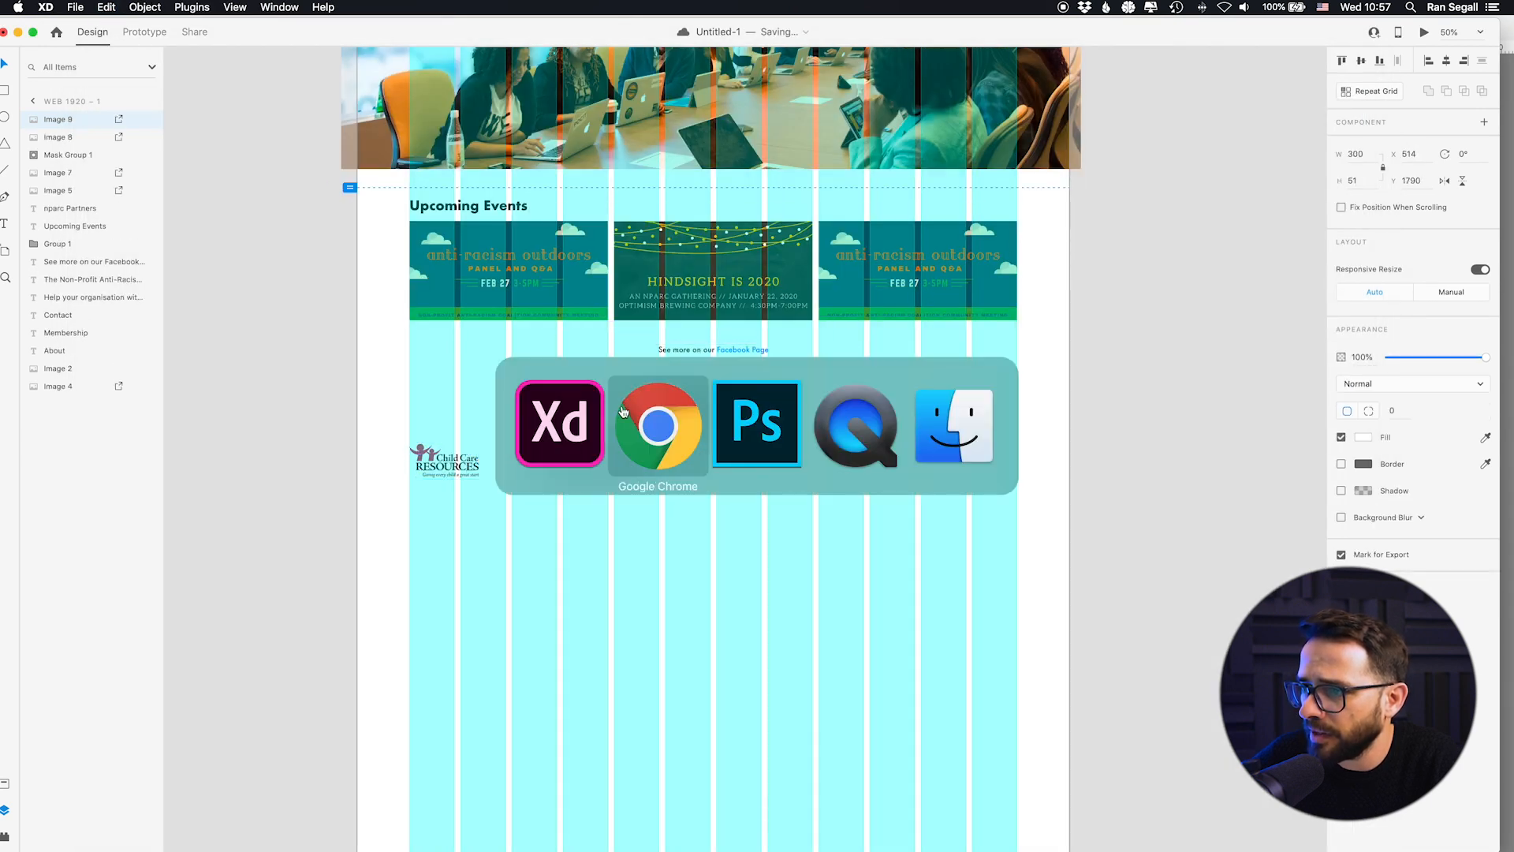
{"action": "right_click", "coordinate": [769, 522]}
{"action": "left_click", "coordinate": [799, 559]}
{"action": "key", "text": "super+Tab"}
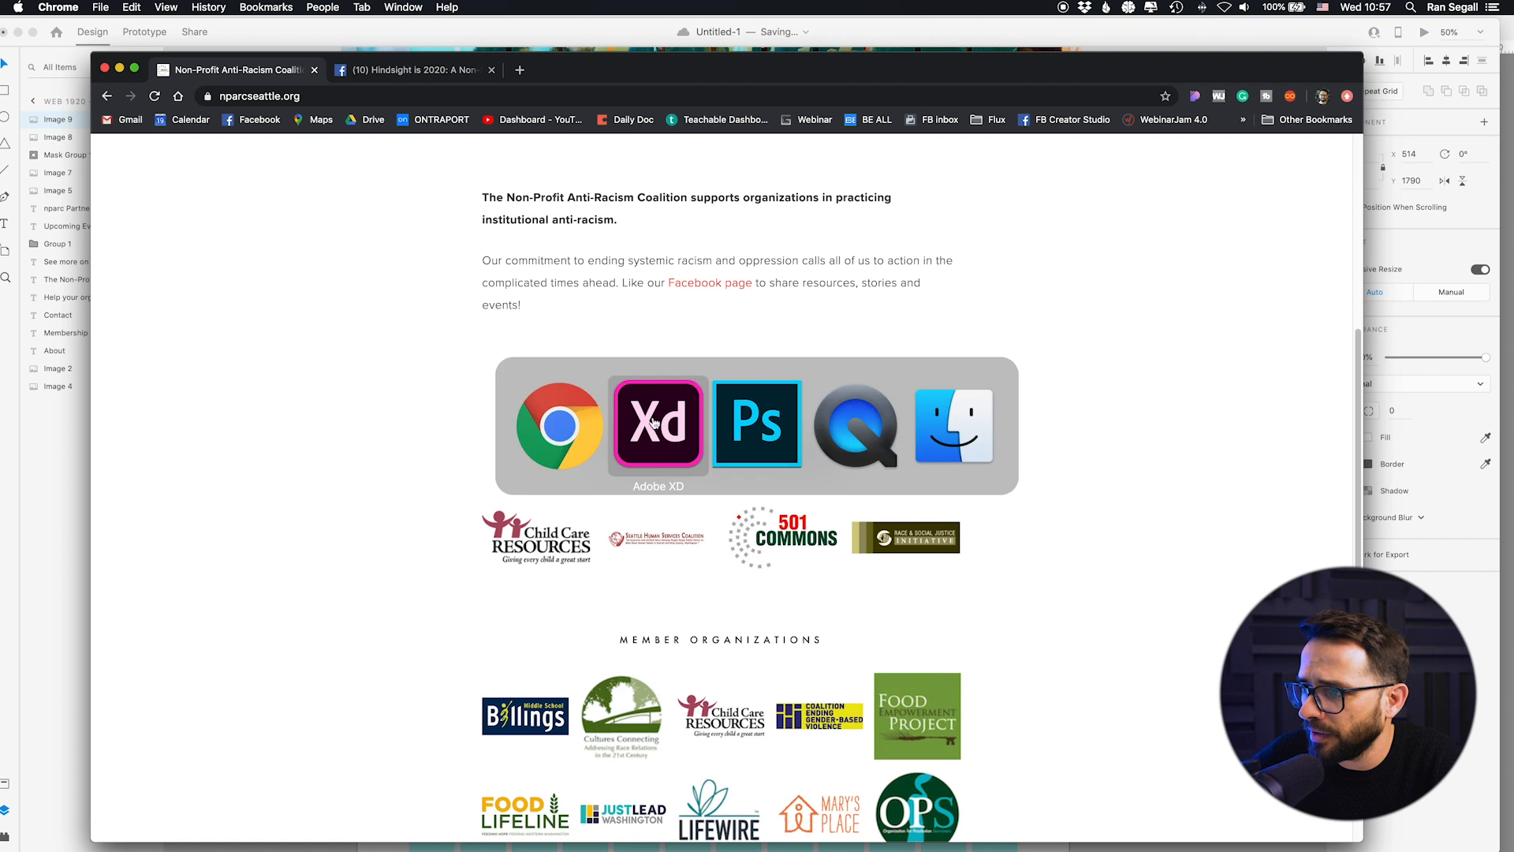
{"action": "key", "text": "super+v"}
{"action": "left_click_drag", "start_coordinate": [655, 463], "coordinate": [740, 476]}
Step: Copy the Race & Social Justice Initiative logo from the NPARC website and add it to the partner logo row in Adobe XD
{"action": "key", "text": "super+Tab"}
{"action": "right_click", "coordinate": [904, 552]}
{"action": "left_click", "coordinate": [883, 531]}
{"action": "right_click", "coordinate": [884, 530]}
{"action": "left_click", "coordinate": [915, 567]}
{"action": "key", "text": "super+Tab"}
{"action": "key", "text": "super+v"}
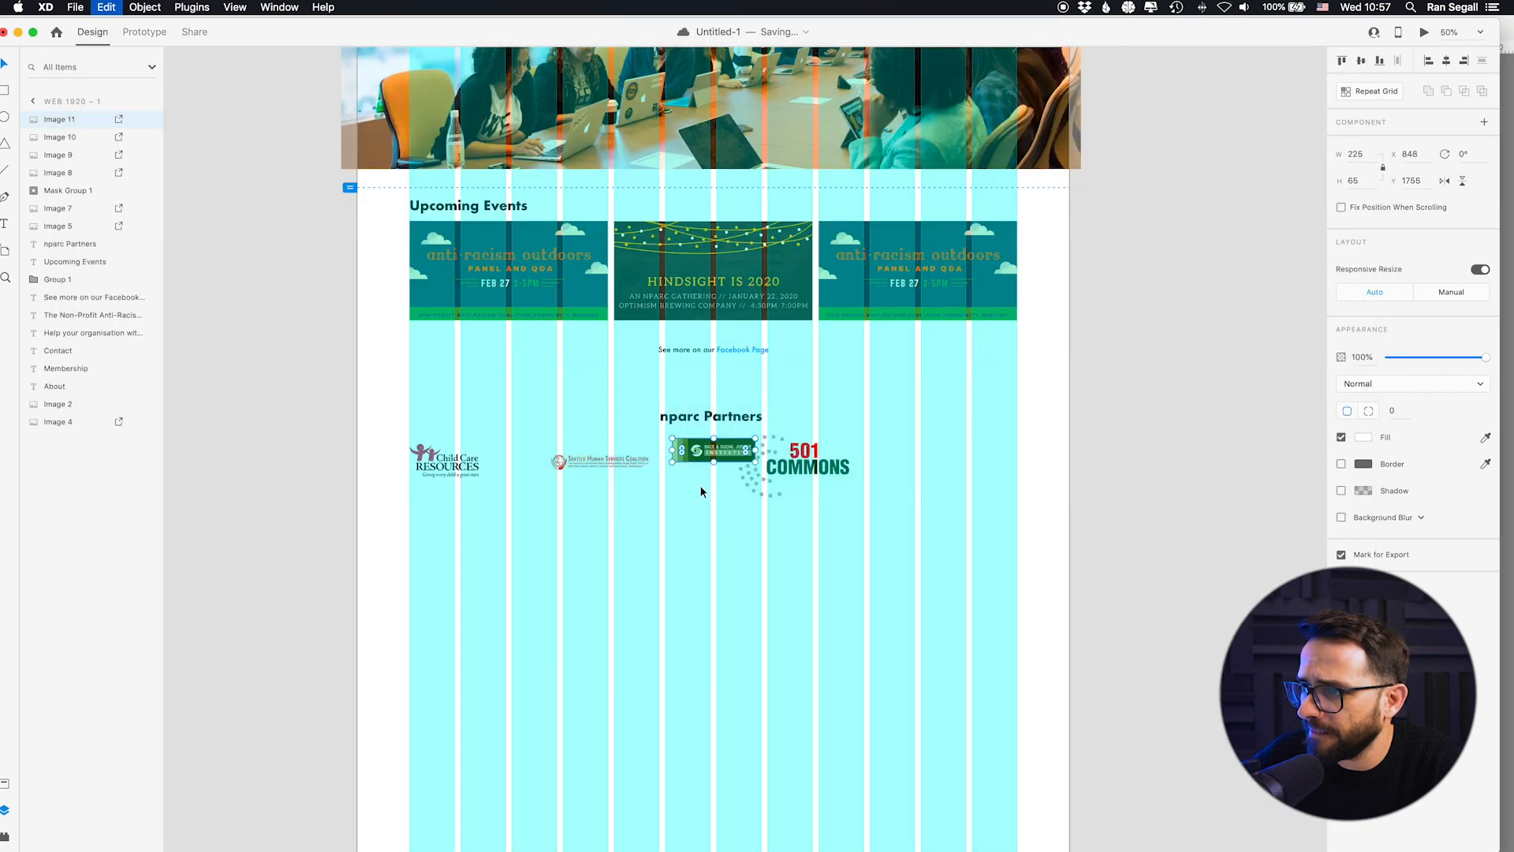
{"action": "left_click_drag", "start_coordinate": [703, 454], "coordinate": [820, 466]}
Step: Resize and space the partner logos across the full grid width, with the Seattle Human Services Coalition logo about 446 wide, and nudge the row down
{"action": "left_click", "coordinate": [795, 483]}
{"action": "left_click", "coordinate": [644, 459]}
{"action": "left_click_drag", "start_coordinate": [652, 473], "coordinate": [615, 462]}
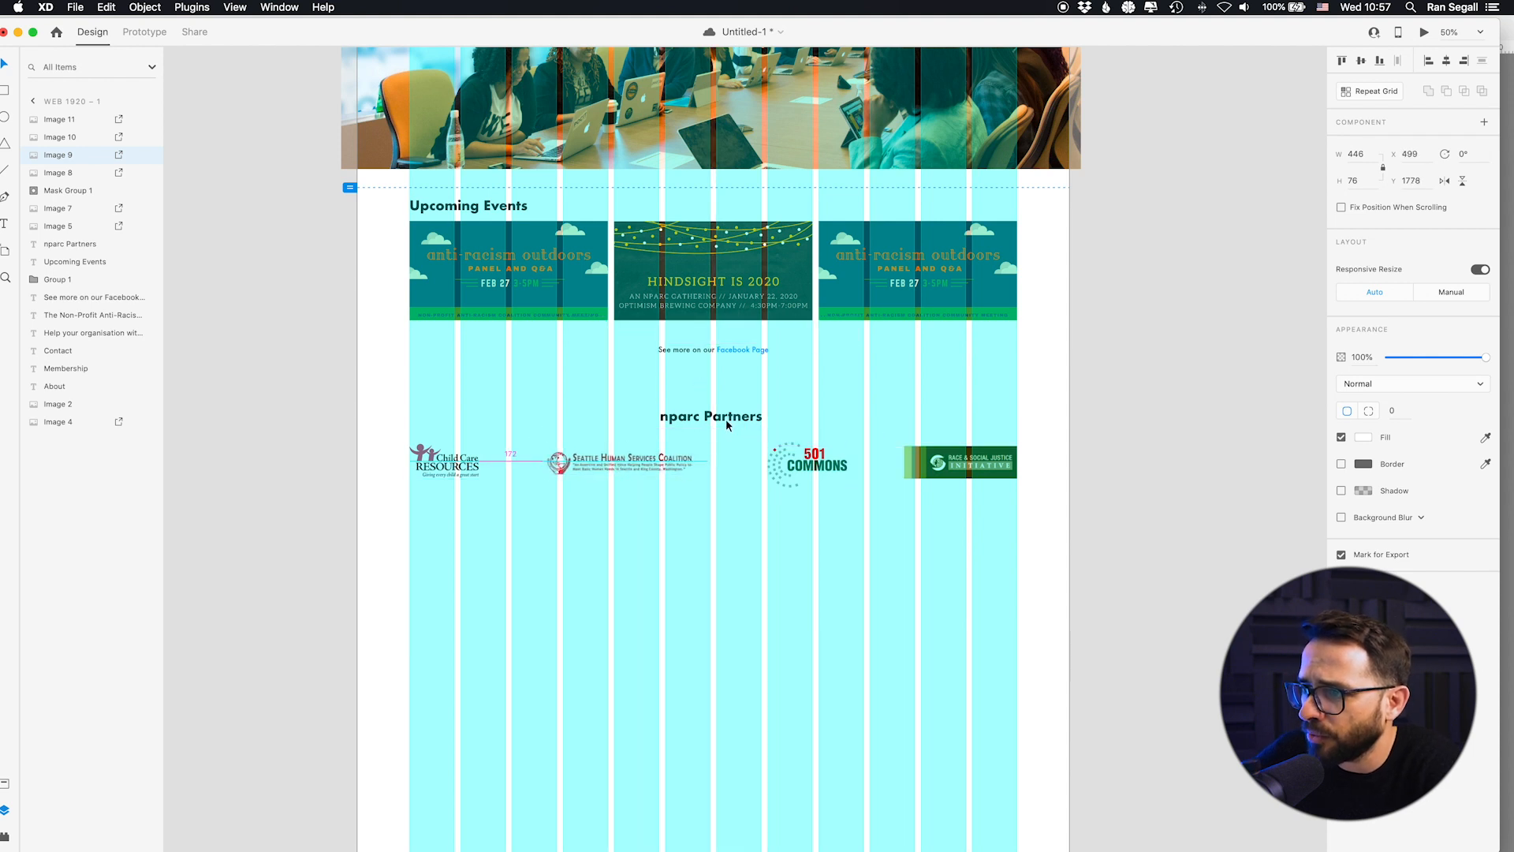
{"action": "left_click", "coordinate": [793, 463]}
{"action": "left_click_drag", "start_coordinate": [989, 528], "coordinate": [430, 447]}
{"action": "left_click", "coordinate": [733, 566]}
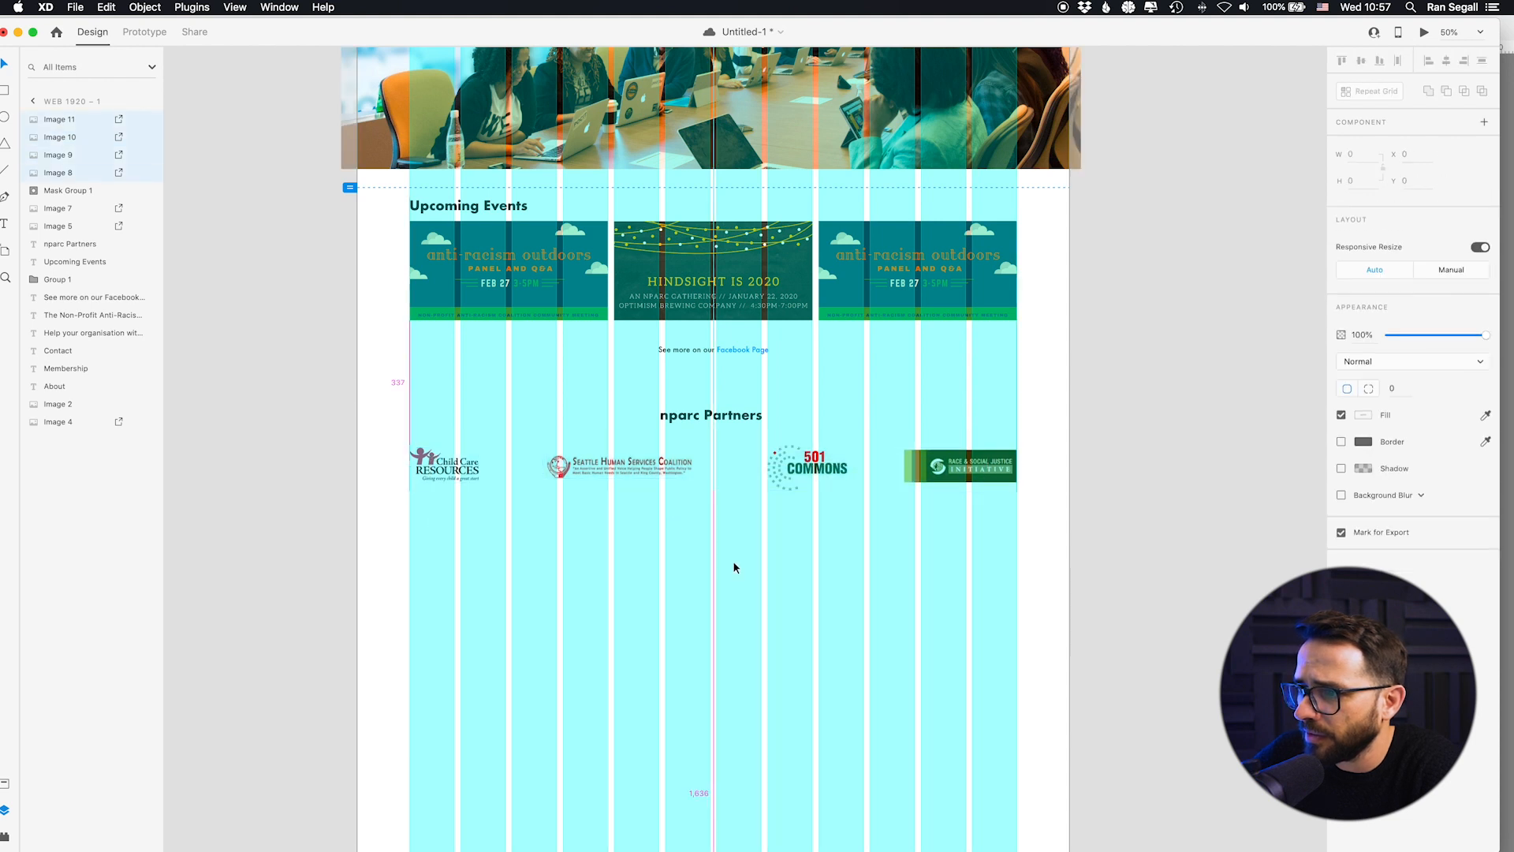
Step: Duplicate the nparc Partners heading below the logo row, widen its text box to about 580 and reword it to "Member Organisations"
{"action": "left_click_drag", "start_coordinate": [726, 421], "coordinate": [716, 549]}
{"action": "key", "text": "super+Tab"}
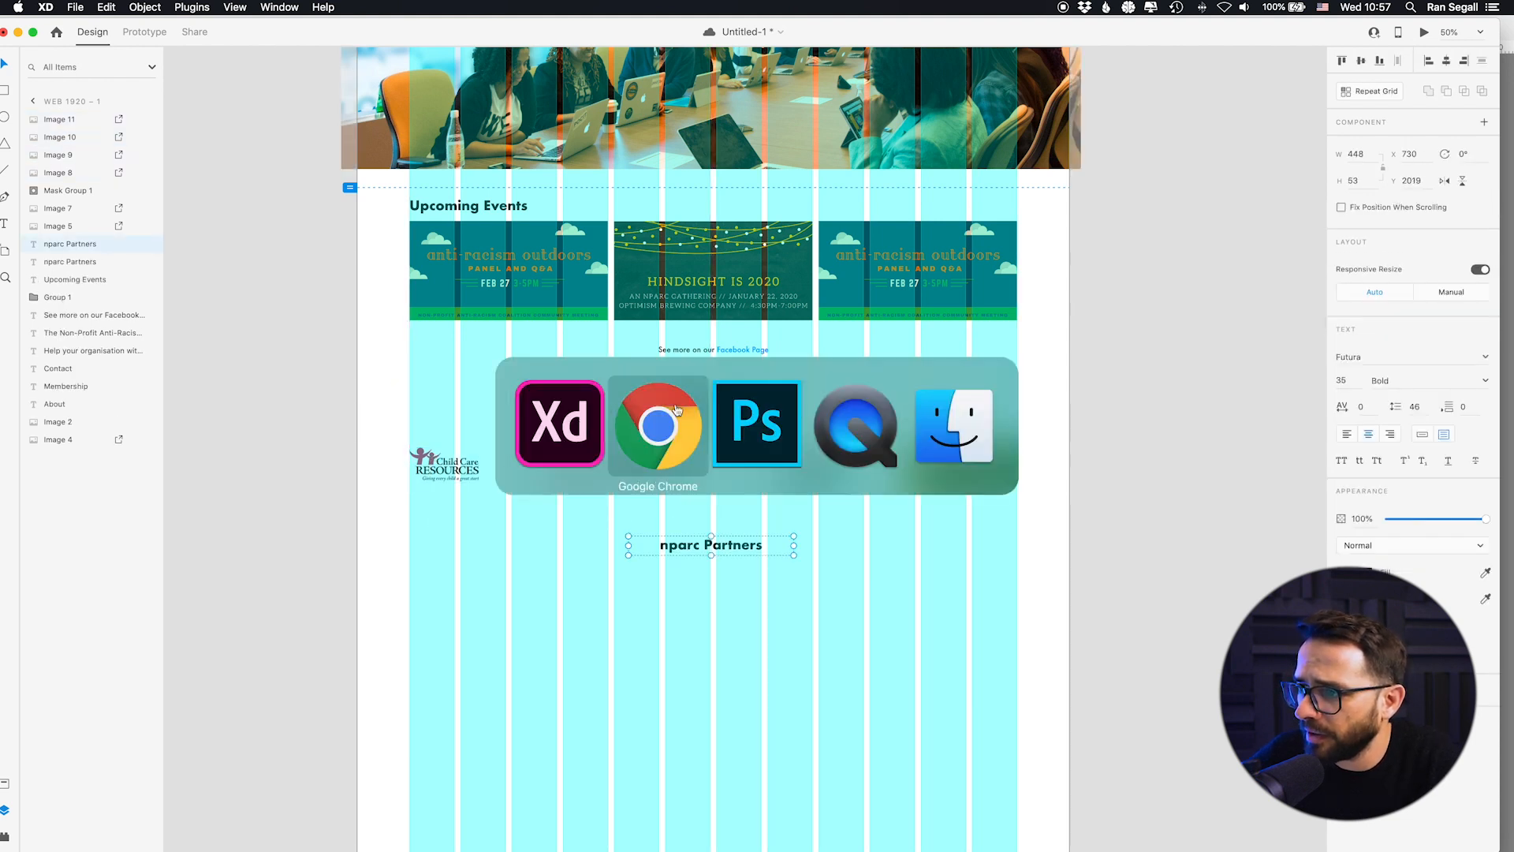
{"action": "key", "text": "super+Tab"}
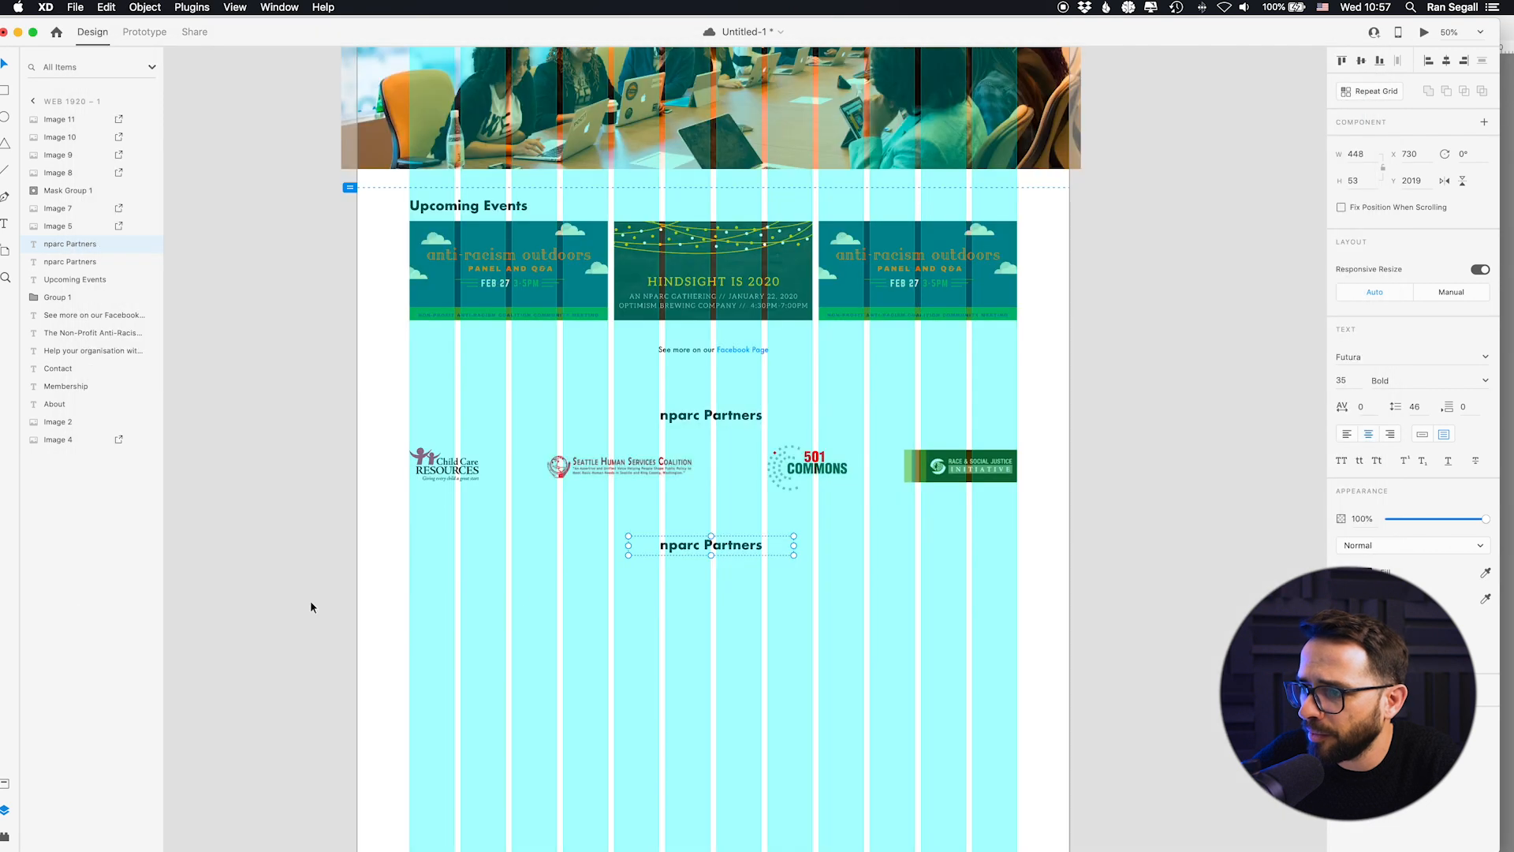
{"action": "left_click_drag", "start_coordinate": [795, 545], "coordinate": [820, 545]}
{"action": "double_click", "coordinate": [739, 545]}
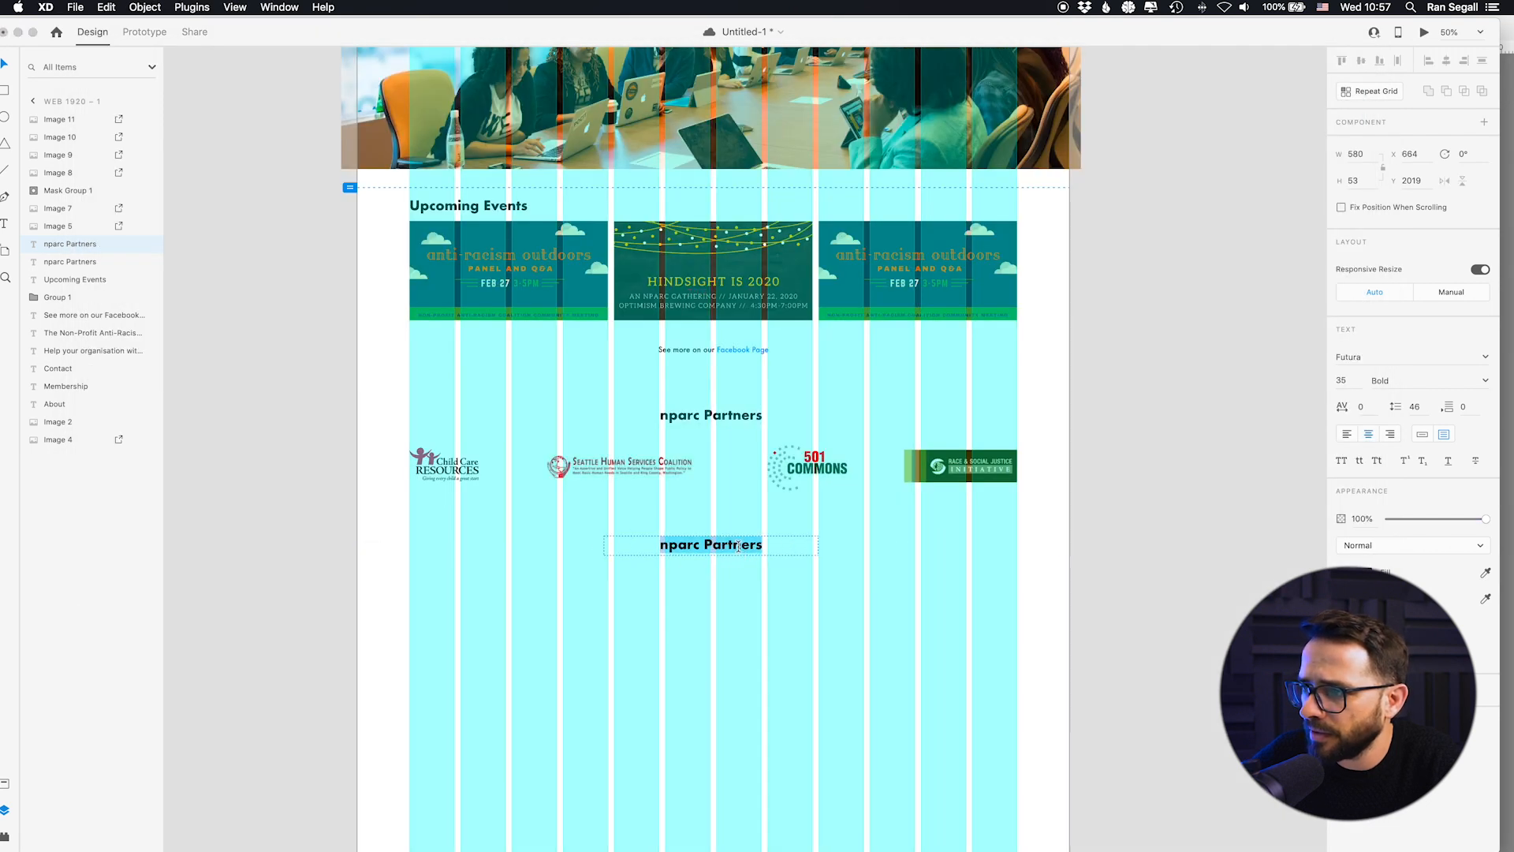
{"action": "type", "text": "Member O"}
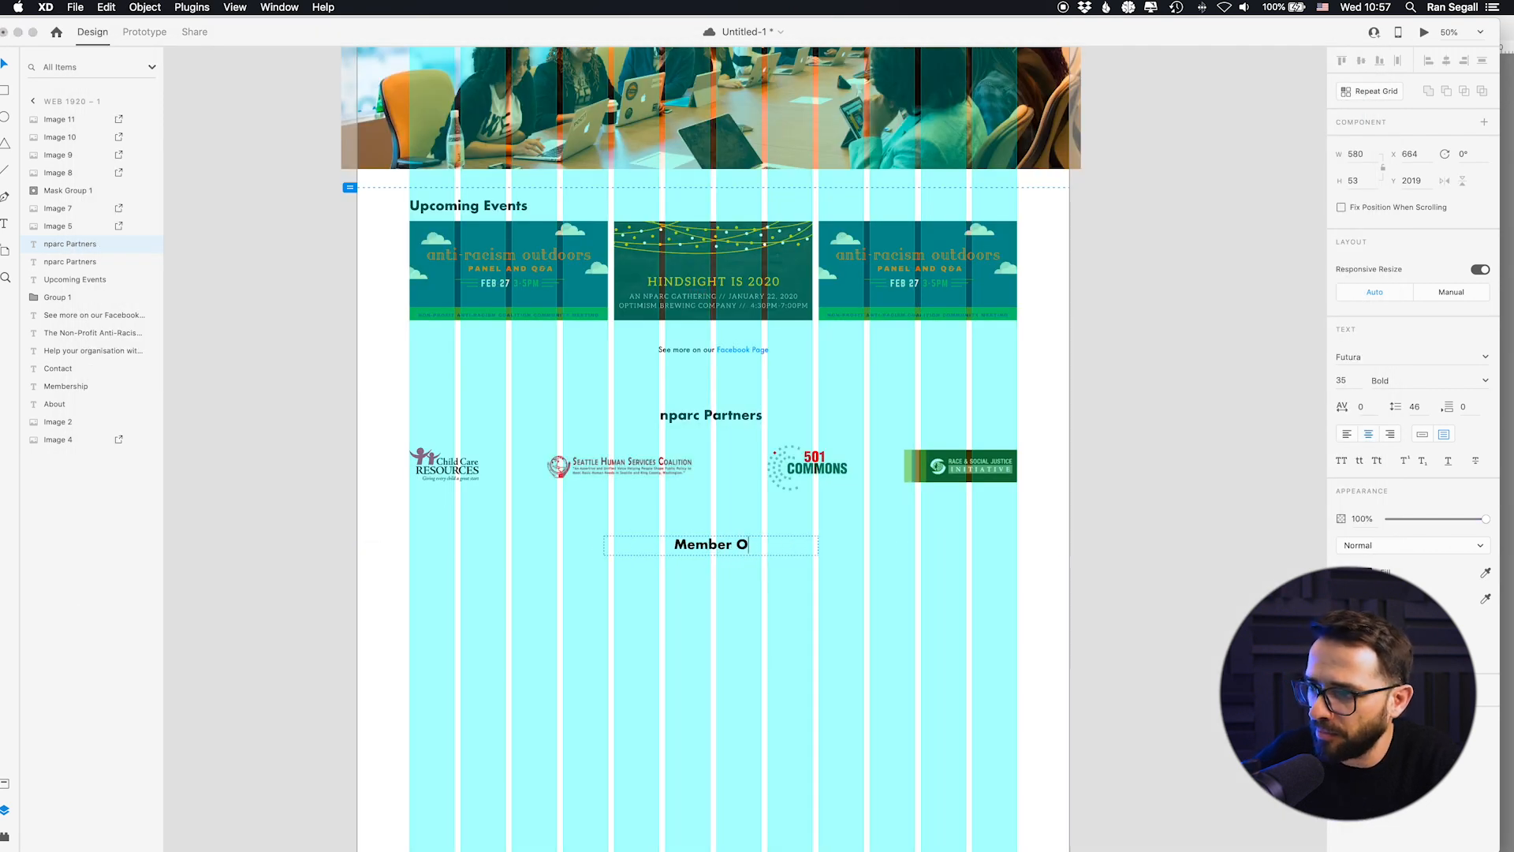
{"action": "type", "text": "rganizations"}
{"action": "key", "text": "Escape"}
Step: Capture the member organization logos from the NPARC website in Chrome and place the screenshot below the Member Organisations heading in Adobe XD
{"action": "key", "text": "super+Tab"}
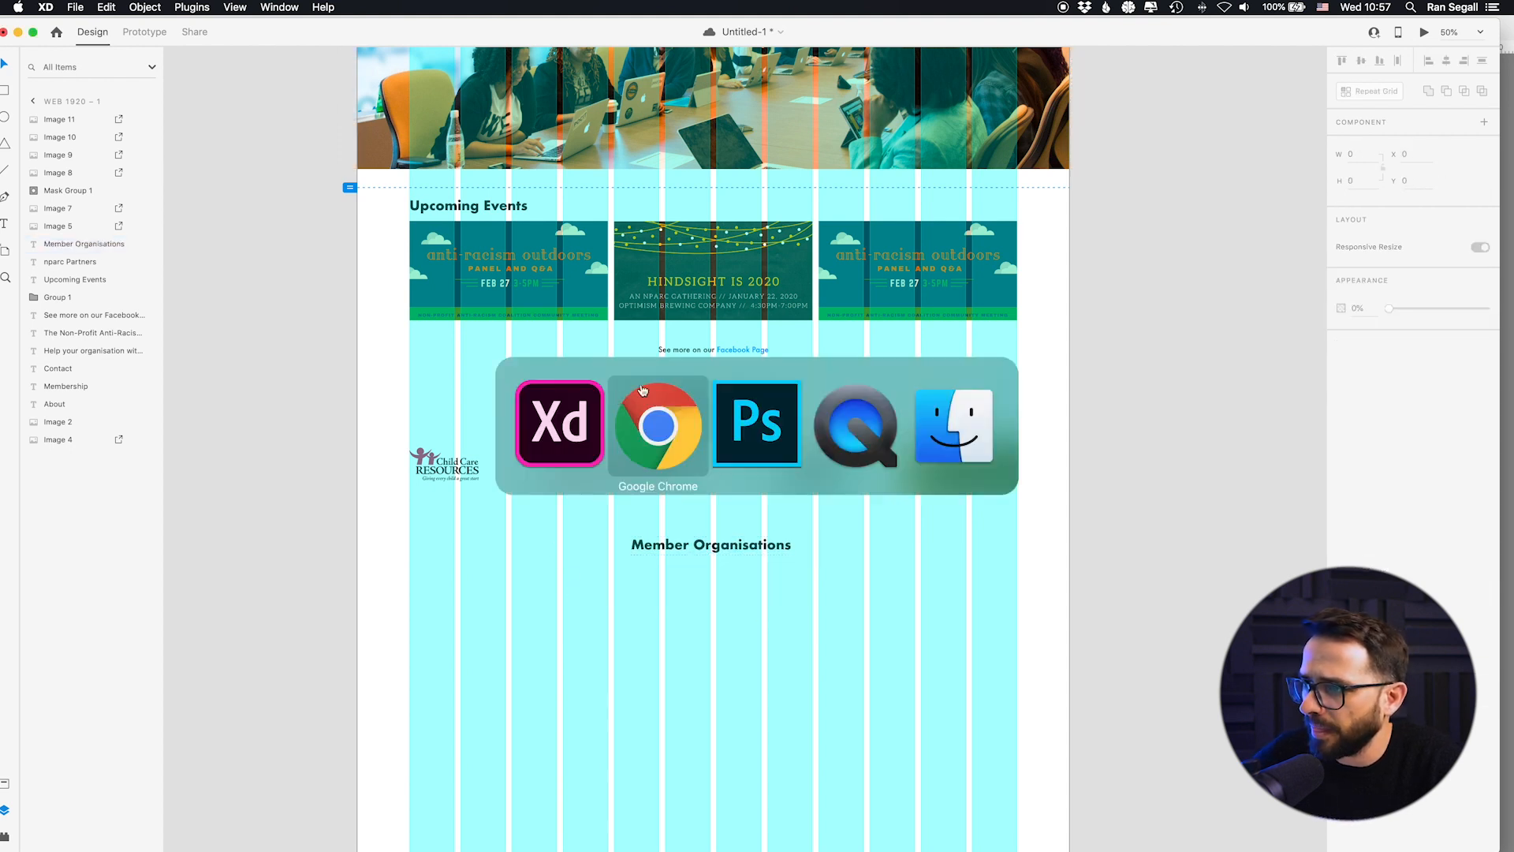
{"action": "scroll", "coordinate": [587, 577], "scroll_direction": "down", "scroll_amount": 5}
{"action": "scroll", "coordinate": [527, 534], "scroll_direction": "down", "scroll_amount": 2}
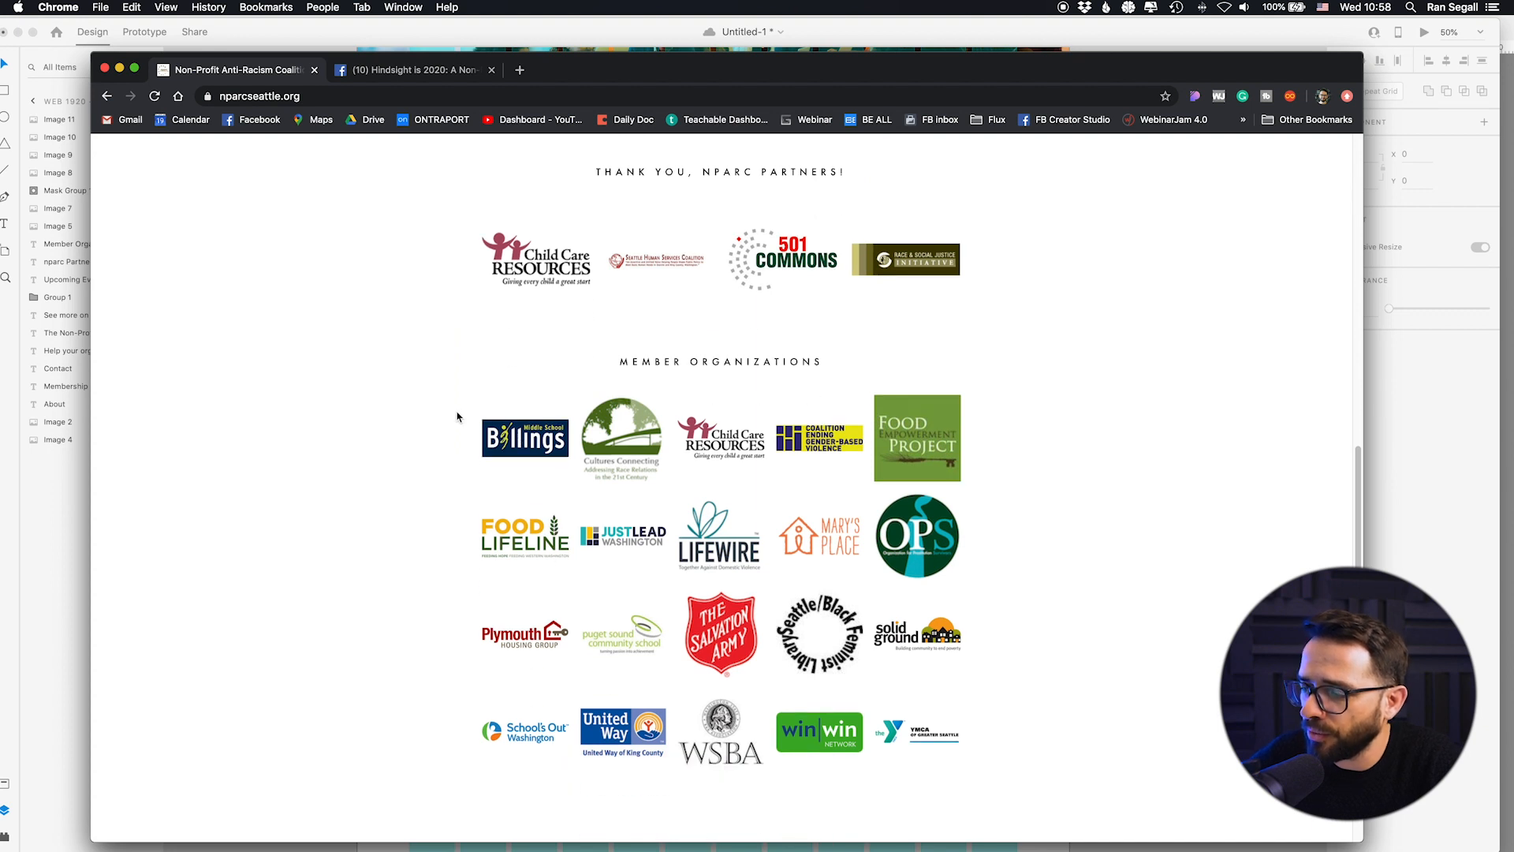
{"action": "left_click_drag", "start_coordinate": [451, 389], "coordinate": [980, 768]}
{"action": "key", "text": "super+Tab"}
{"action": "left_click_drag", "start_coordinate": [1420, 801], "coordinate": [615, 688]}
{"action": "left_click", "coordinate": [328, 629]}
{"action": "left_click_drag", "start_coordinate": [714, 744], "coordinate": [530, 642]}
Step: Scale the member logos image down to about 876 by 629 and align it with the grid's first column
{"action": "scroll", "coordinate": [531, 643], "scroll_direction": "down", "scroll_amount": 3}
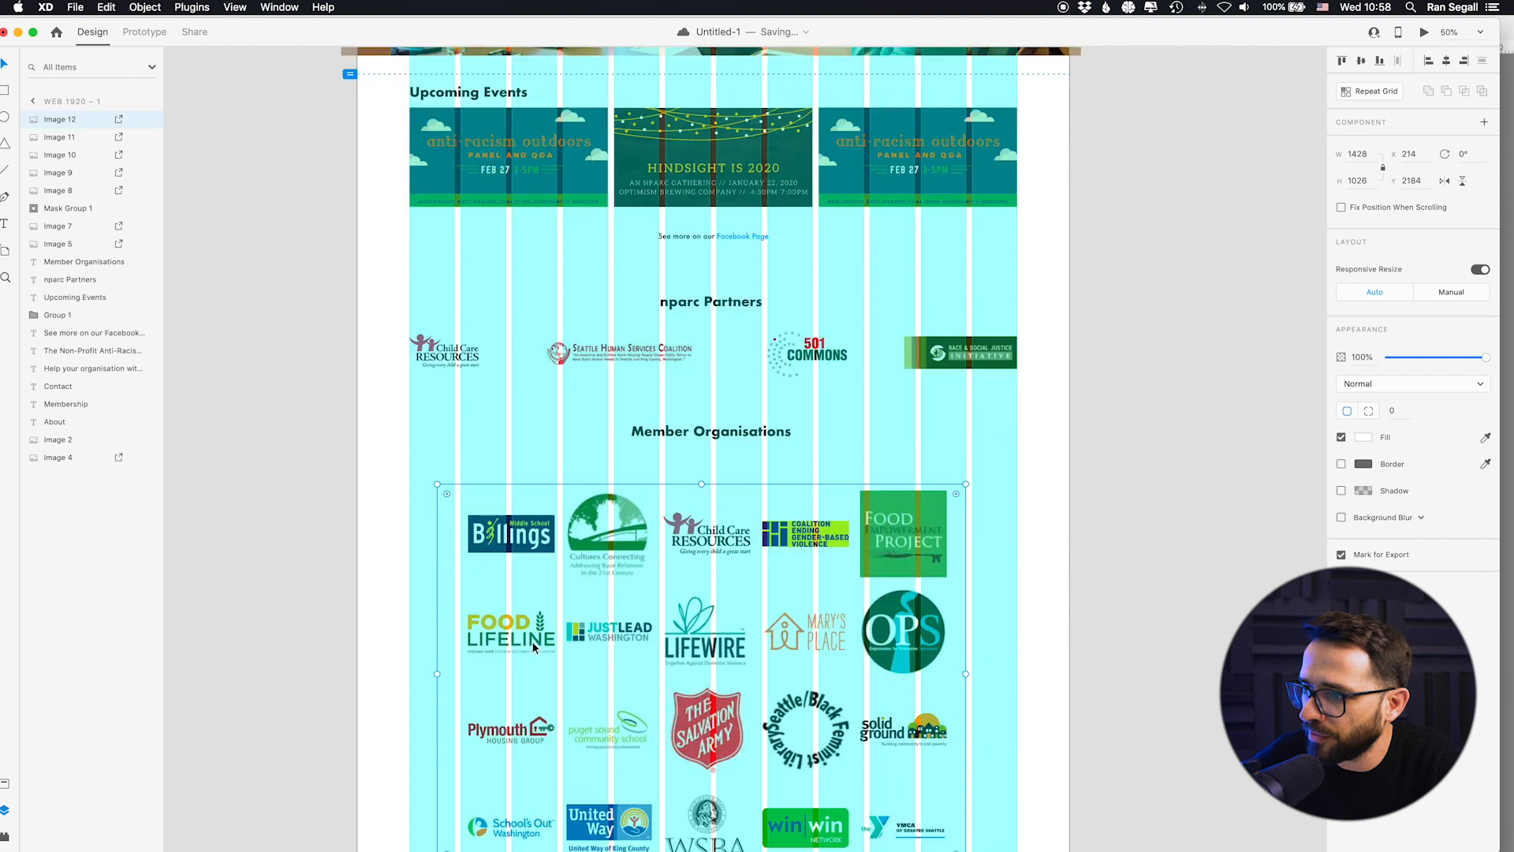
{"action": "scroll", "coordinate": [819, 723], "scroll_direction": "down", "scroll_amount": 3}
{"action": "left_click_drag", "start_coordinate": [967, 738], "coordinate": [812, 595]}
{"action": "left_click_drag", "start_coordinate": [584, 397], "coordinate": [505, 400]}
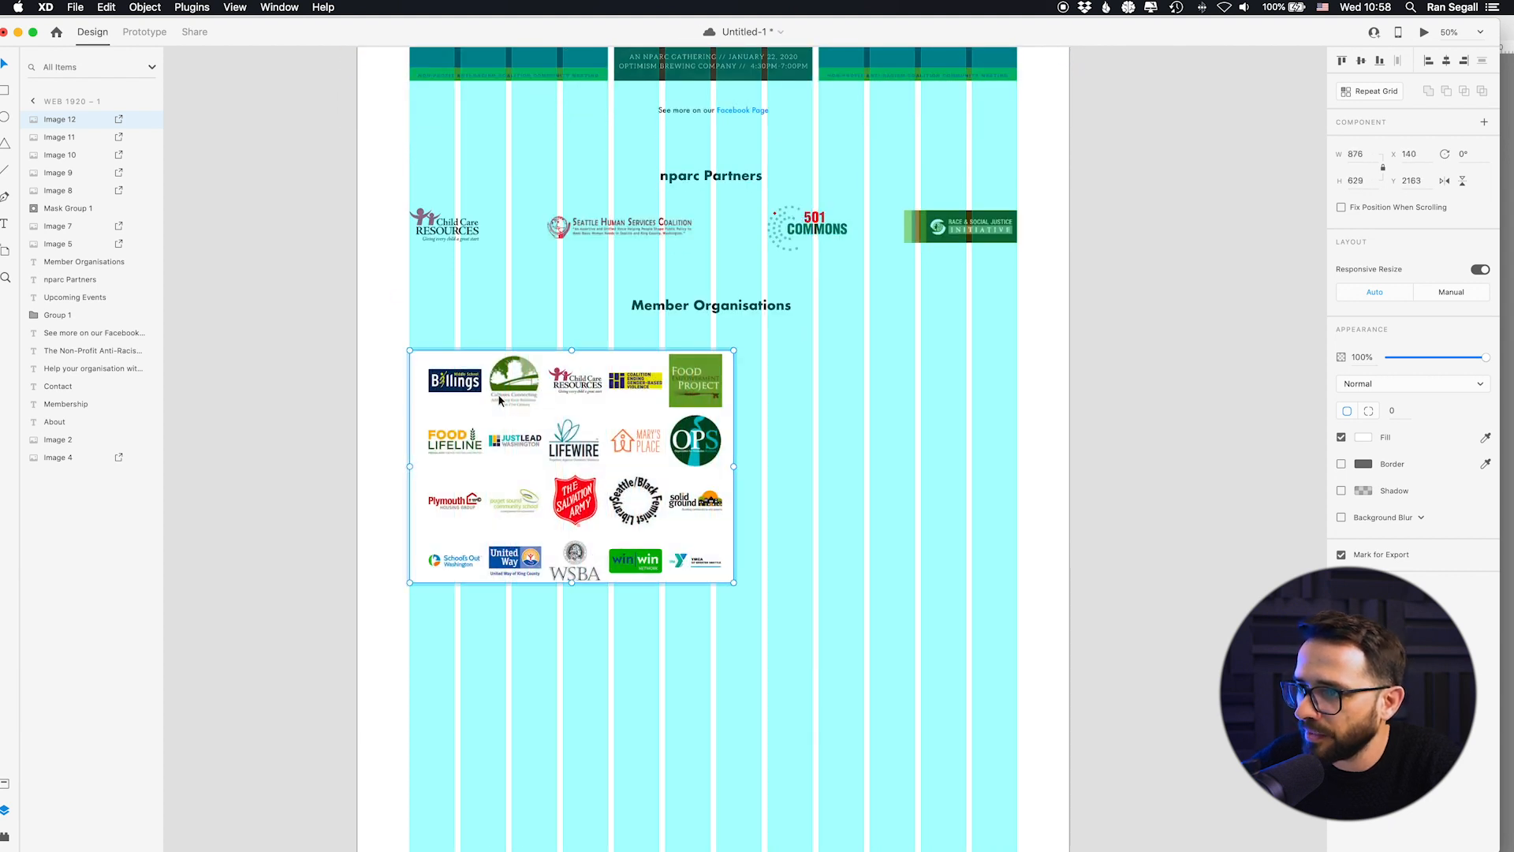
{"action": "left_click", "coordinate": [263, 381]}
Step: Copy the member logos image and paste it into a new Photoshop document of the same size
{"action": "left_click", "coordinate": [507, 418]}
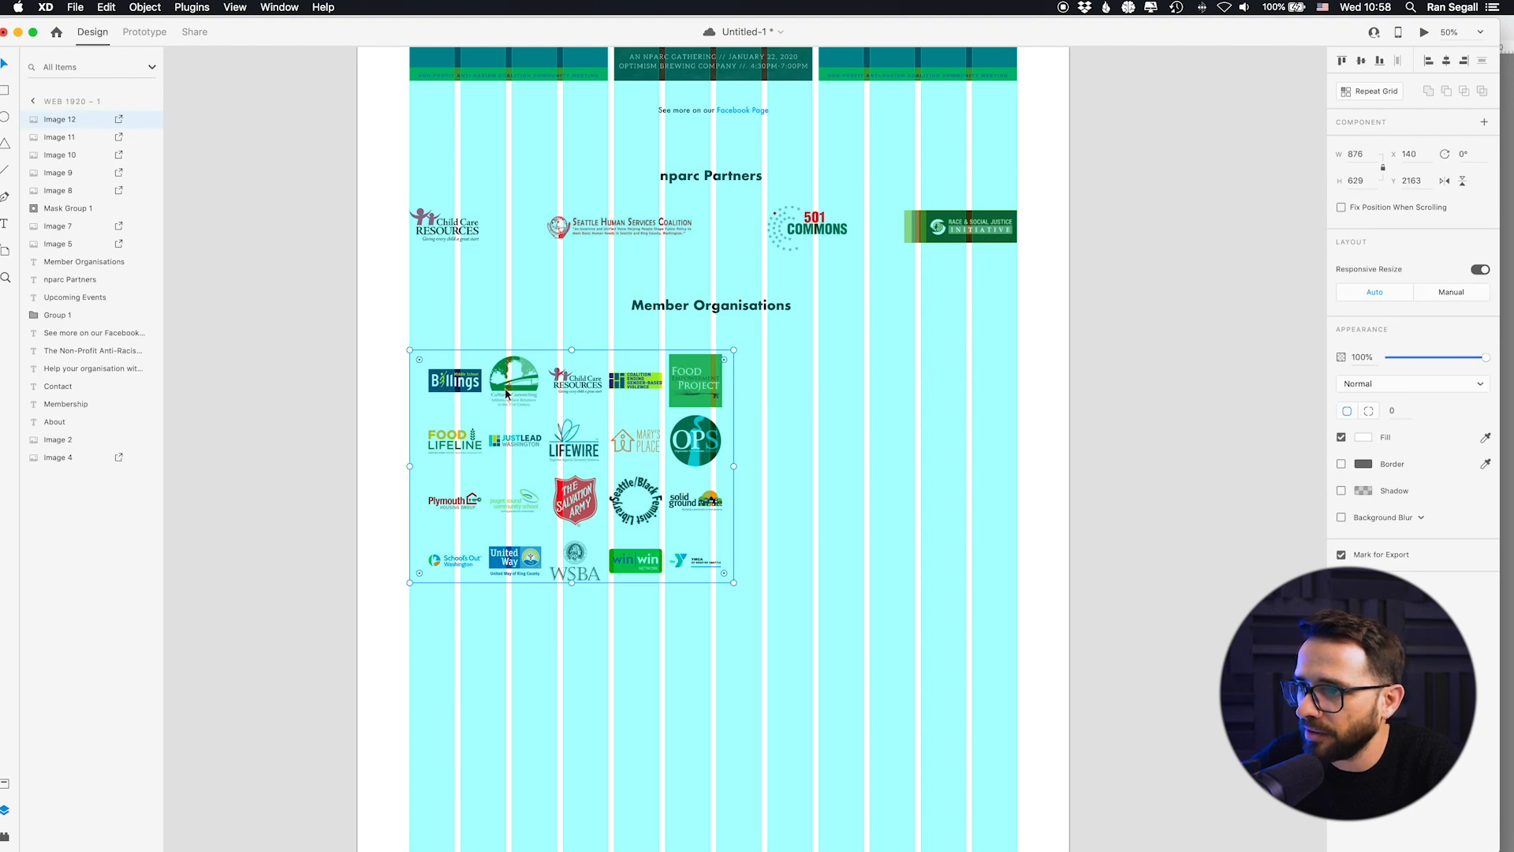
{"action": "key", "text": "super+Tab"}
{"action": "key", "text": "super+Tab"}
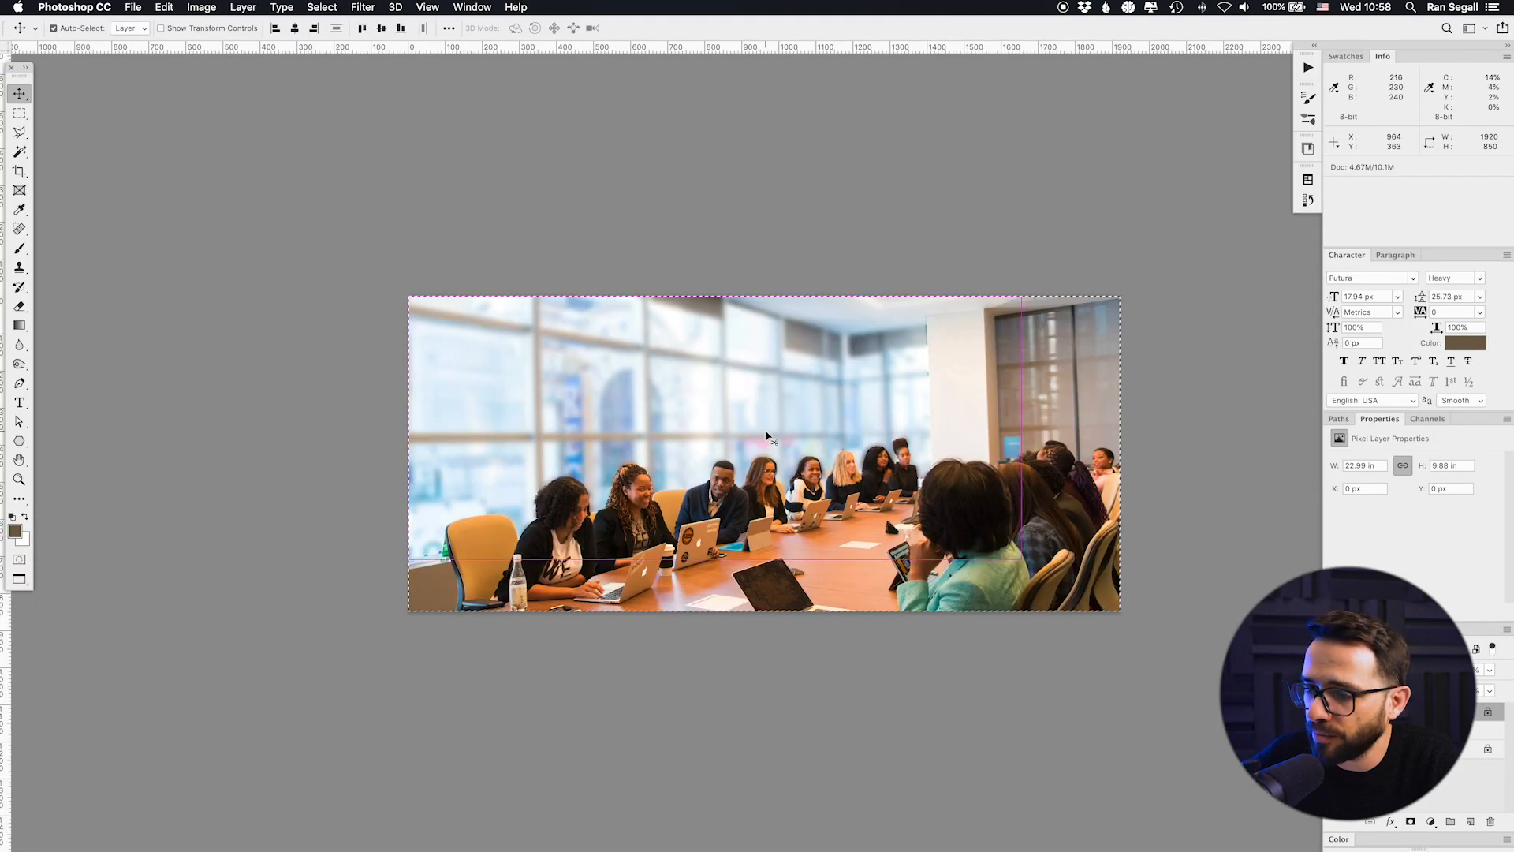
{"action": "key", "text": "super+n"}
{"action": "key", "text": "Return"}
{"action": "key", "text": "super+v"}
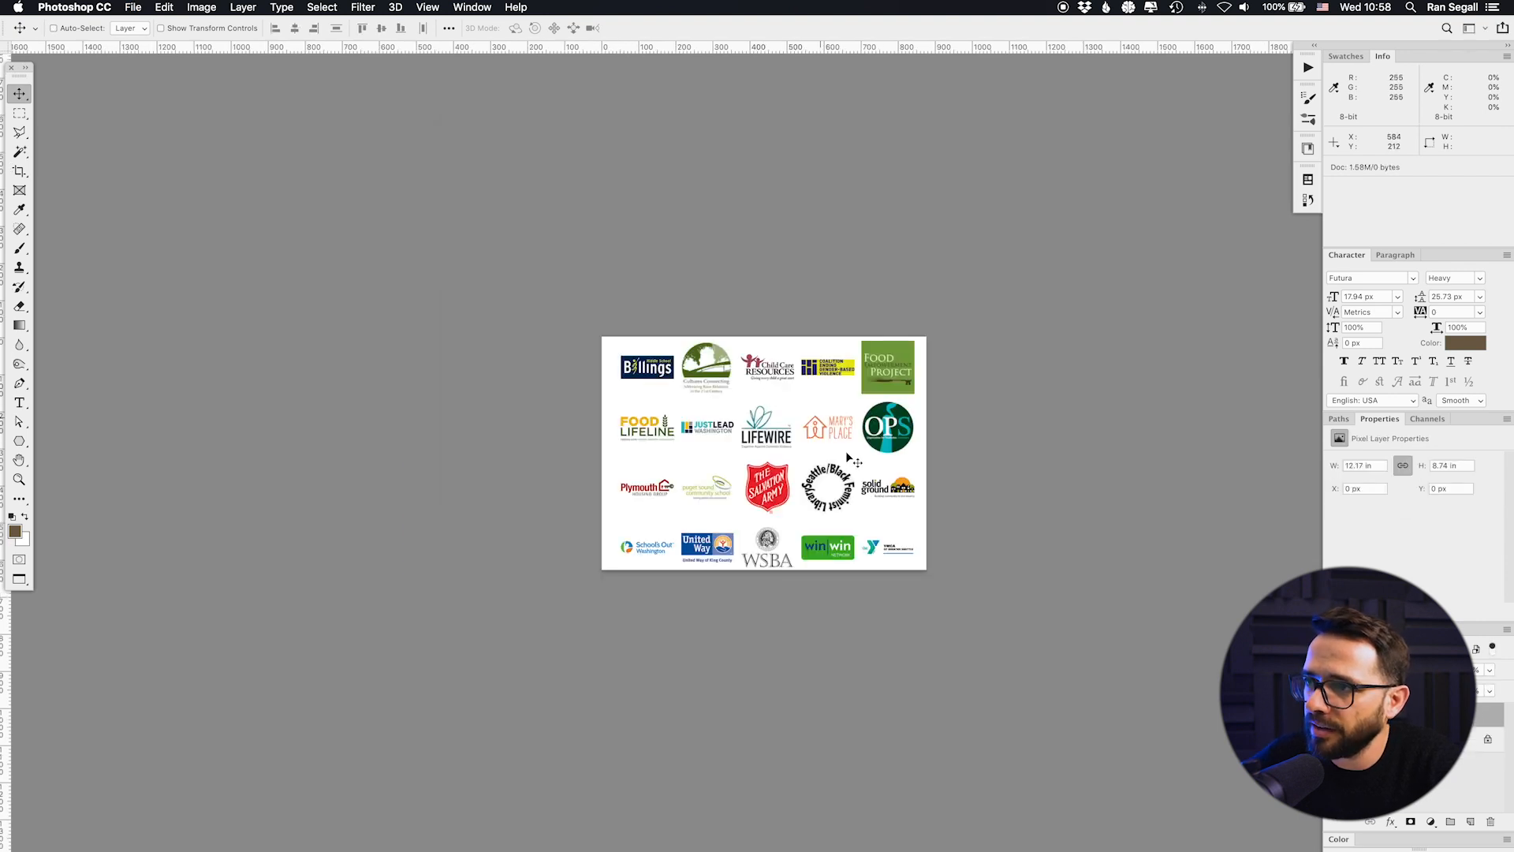
Step: Extend the canvas with the Crop tool, adding empty space to the right of the member logos
{"action": "key", "text": "c"}
{"action": "left_click_drag", "start_coordinate": [926, 446], "coordinate": [1023, 446]}
{"action": "key", "text": "Return"}
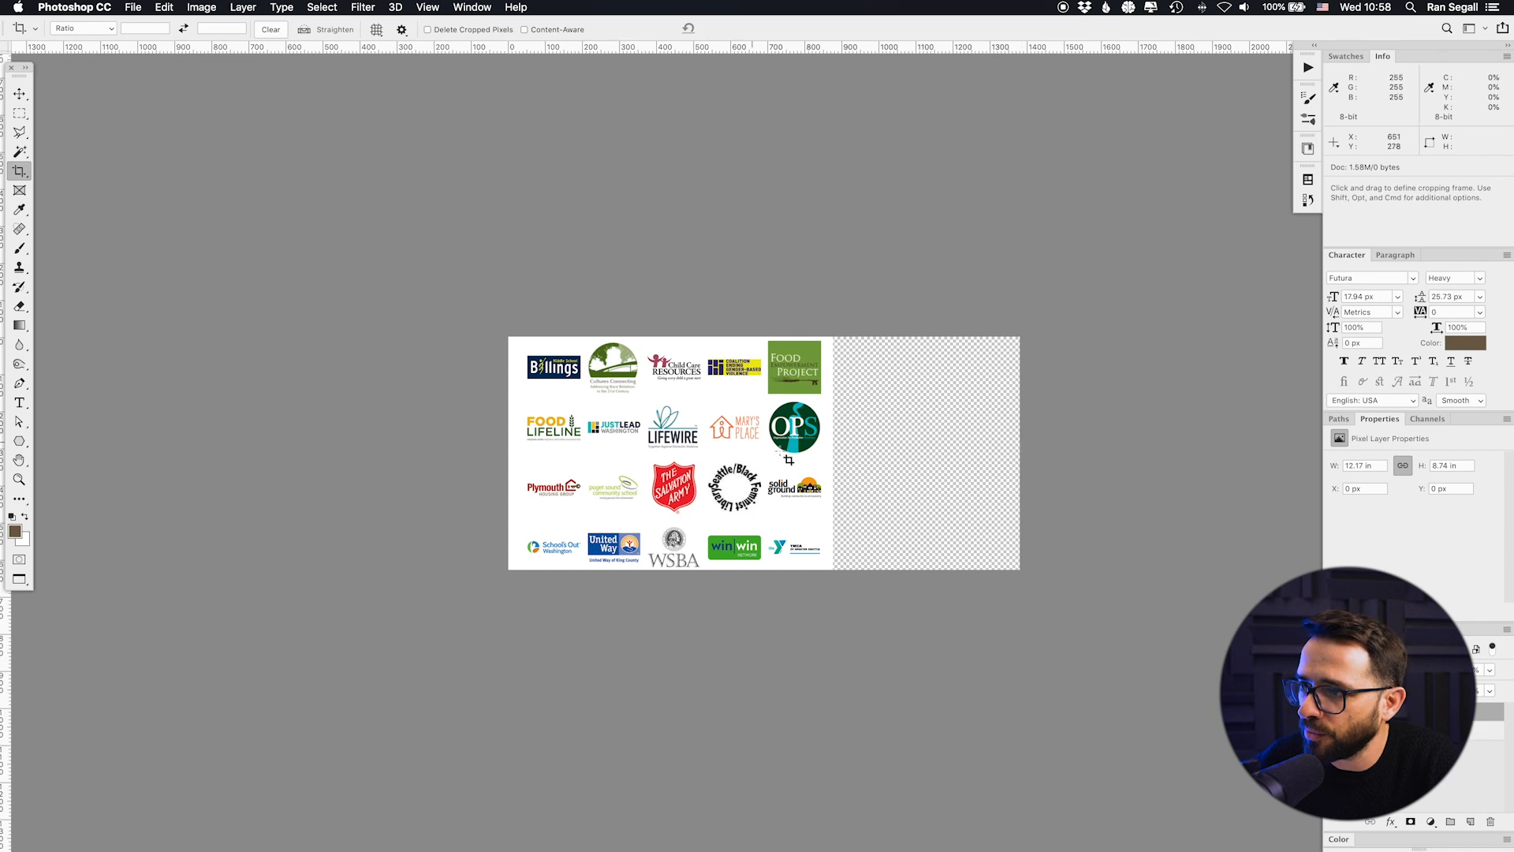
Step: Move the fifth column of member logos to the canvas's far right and shift the fourth column right to widen the gaps
{"action": "key", "text": "m"}
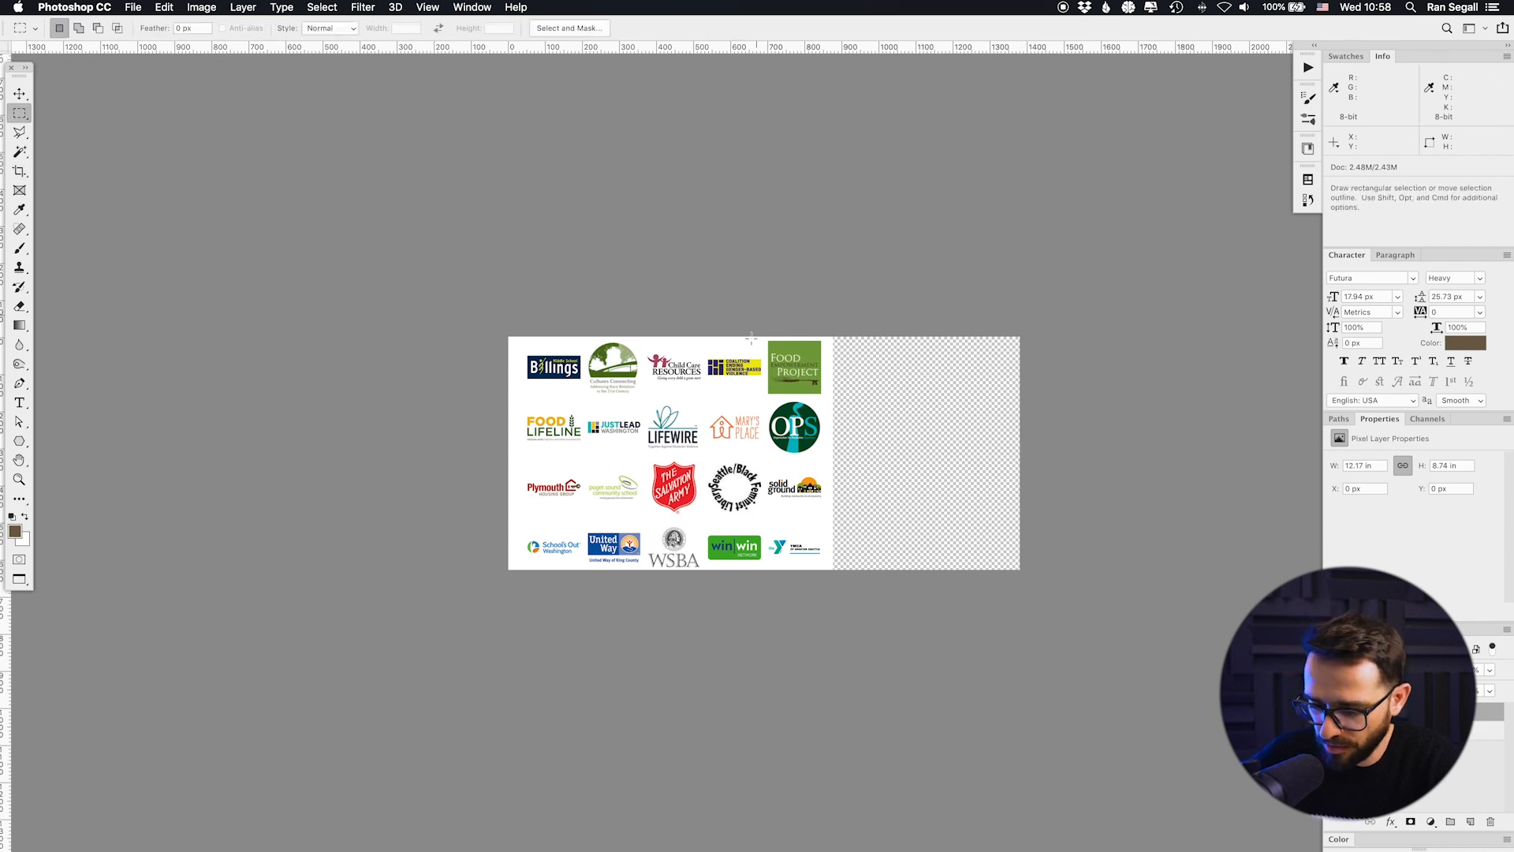
{"action": "left_click_drag", "start_coordinate": [766, 328], "coordinate": [826, 580]}
{"action": "key", "text": "v"}
{"action": "left_click_drag", "start_coordinate": [837, 465], "coordinate": [1017, 465]}
{"action": "key", "text": "m"}
{"action": "left_click_drag", "start_coordinate": [765, 327], "coordinate": [705, 592]}
{"action": "key", "text": "v"}
{"action": "left_click_drag", "start_coordinate": [733, 543], "coordinate": [885, 552]}
Step: Shift the third and second logo columns right and nudge the fourth so the member logo columns are more evenly spaced
{"action": "key", "text": "m"}
{"action": "left_click_drag", "start_coordinate": [726, 315], "coordinate": [748, 553]}
{"action": "key", "text": "v"}
{"action": "key", "text": "m"}
{"action": "left_click_drag", "start_coordinate": [673, 335], "coordinate": [585, 604]}
{"action": "key", "text": "v"}
{"action": "left_click_drag", "start_coordinate": [646, 522], "coordinate": [689, 522]}
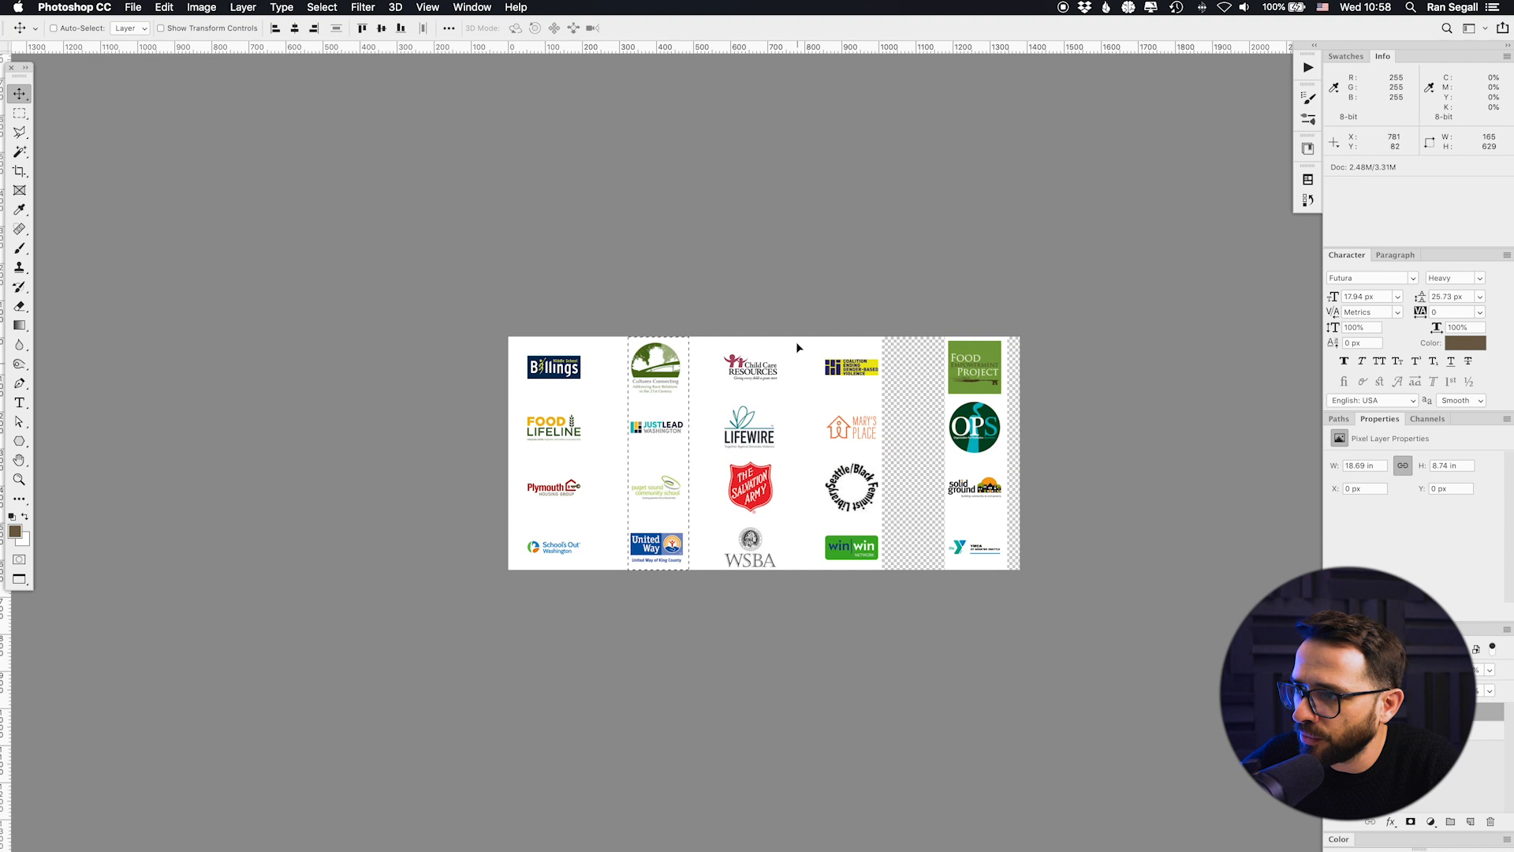
{"action": "key", "text": "m"}
{"action": "left_click_drag", "start_coordinate": [804, 329], "coordinate": [880, 591]}
{"action": "key", "text": "v"}
{"action": "left_click_drag", "start_coordinate": [864, 551], "coordinate": [873, 556]}
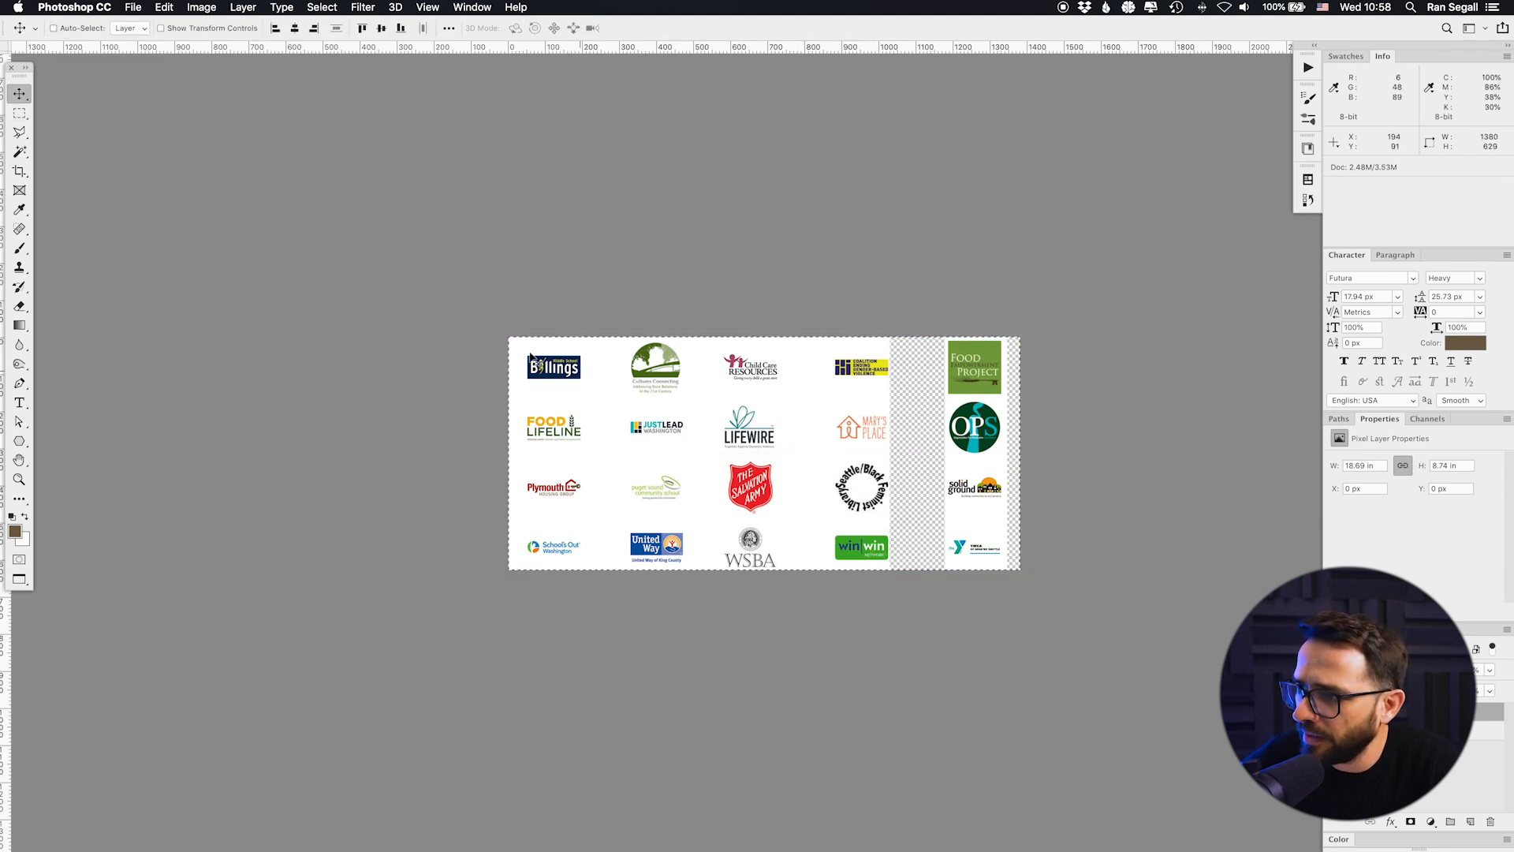
Step: Switch to Adobe XD and replace the old member logos image with the rearranged version, scaled up across the grid columns
{"action": "key", "text": "super+Tab"}
{"action": "left_click", "coordinate": [505, 590]}
{"action": "left_click", "coordinate": [511, 530]}
{"action": "key", "text": "BackSpace"}
{"action": "key", "text": "super+v"}
{"action": "left_click_drag", "start_coordinate": [602, 457], "coordinate": [603, 476]}
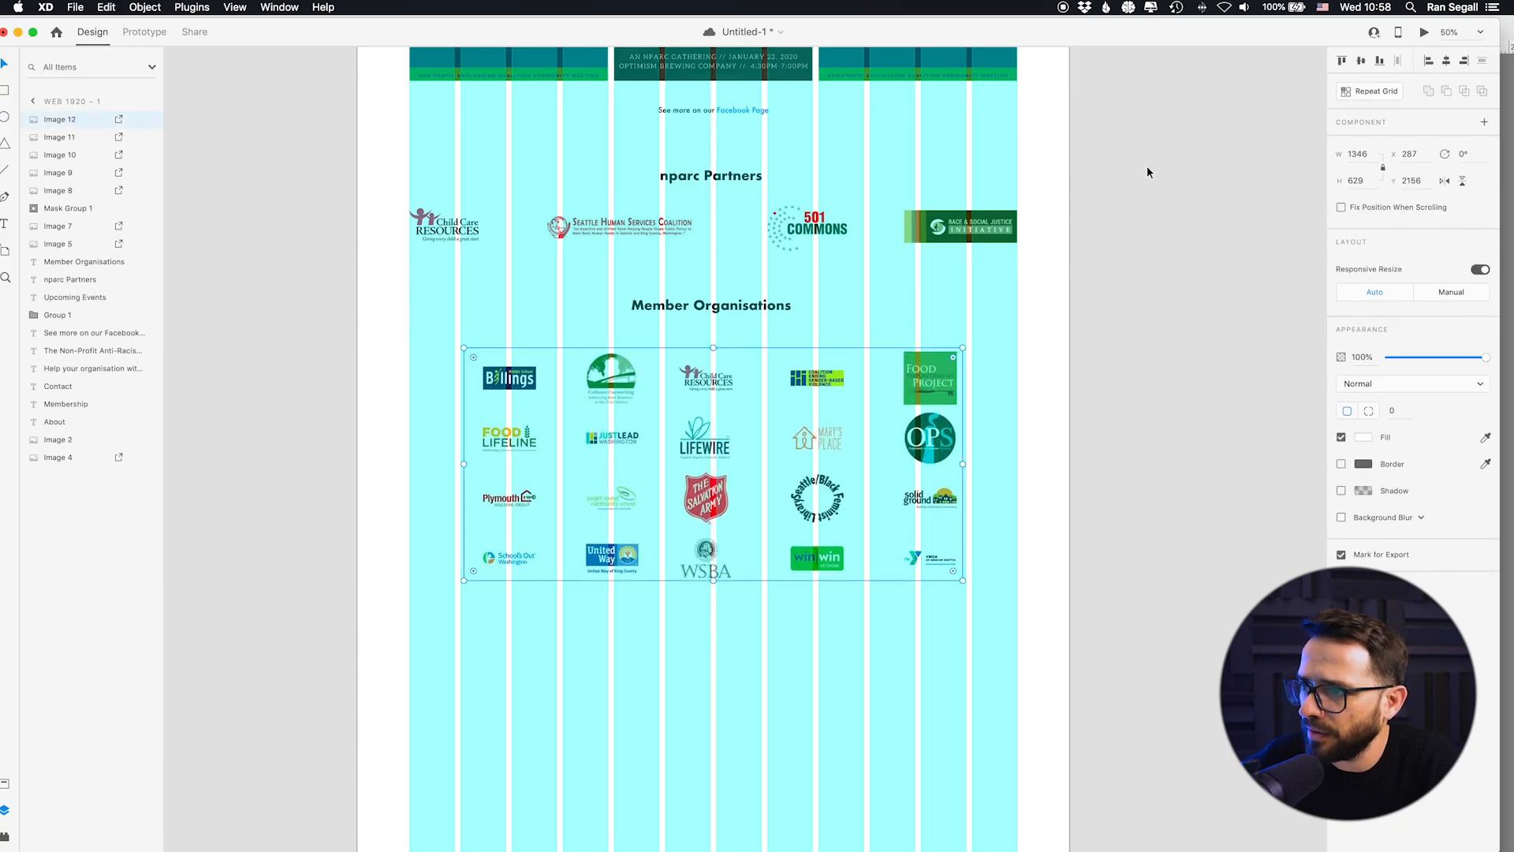
{"action": "mouse_move", "coordinate": [963, 347]}
{"action": "left_mouse_down"}
{"action": "mouse_move", "coordinate": [1018, 321]}
{"action": "mouse_move", "coordinate": [966, 372]}
{"action": "left_mouse_up"}
{"action": "left_click", "coordinate": [1085, 349]}
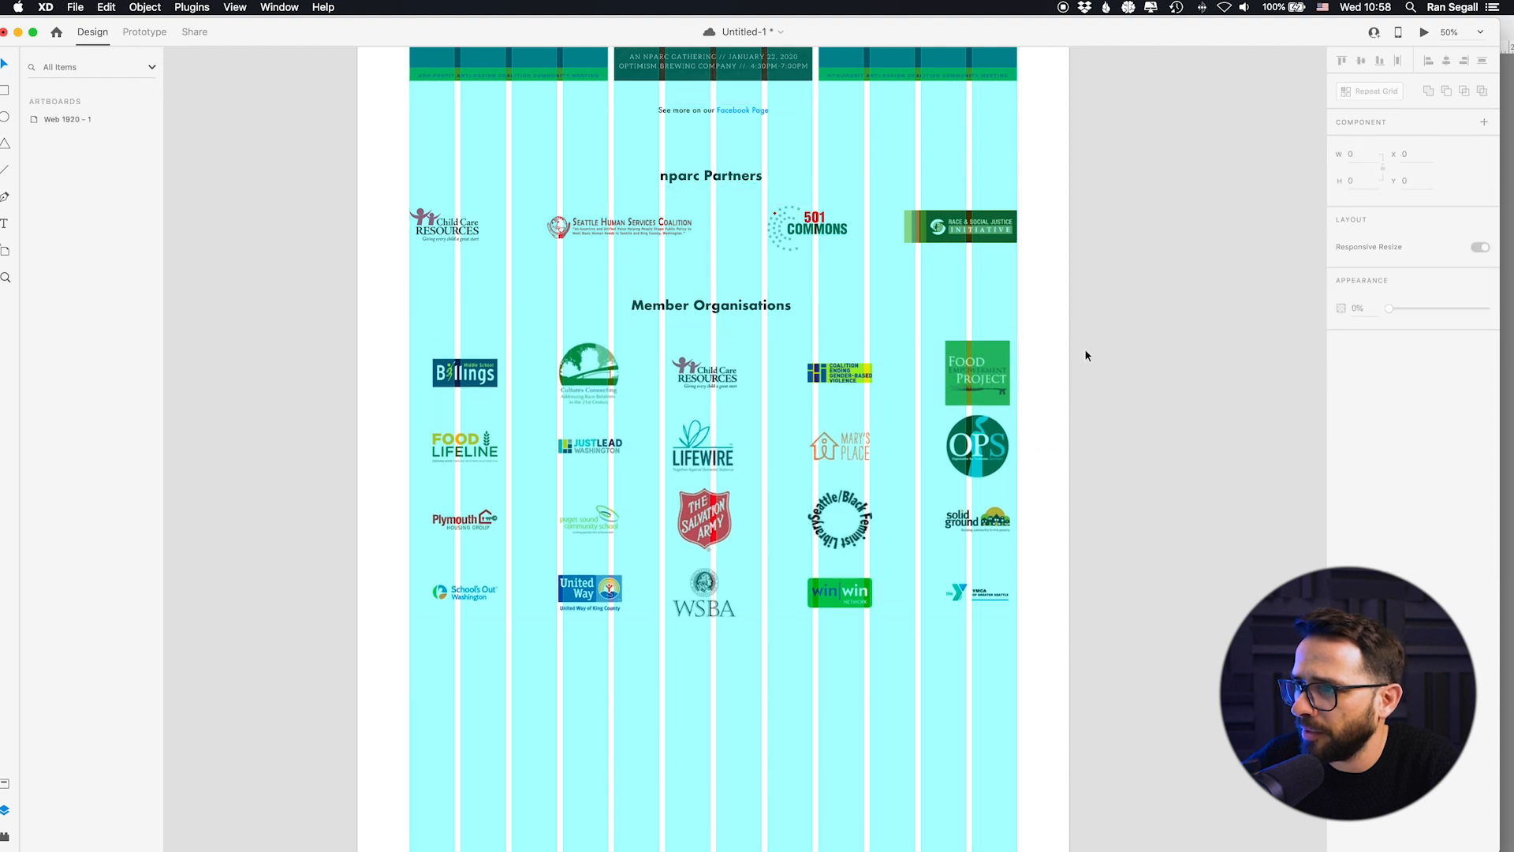
Step: Hide the column layout grid on the Web 1920 artboard
{"action": "scroll", "coordinate": [820, 207], "scroll_direction": "up", "scroll_amount": 10}
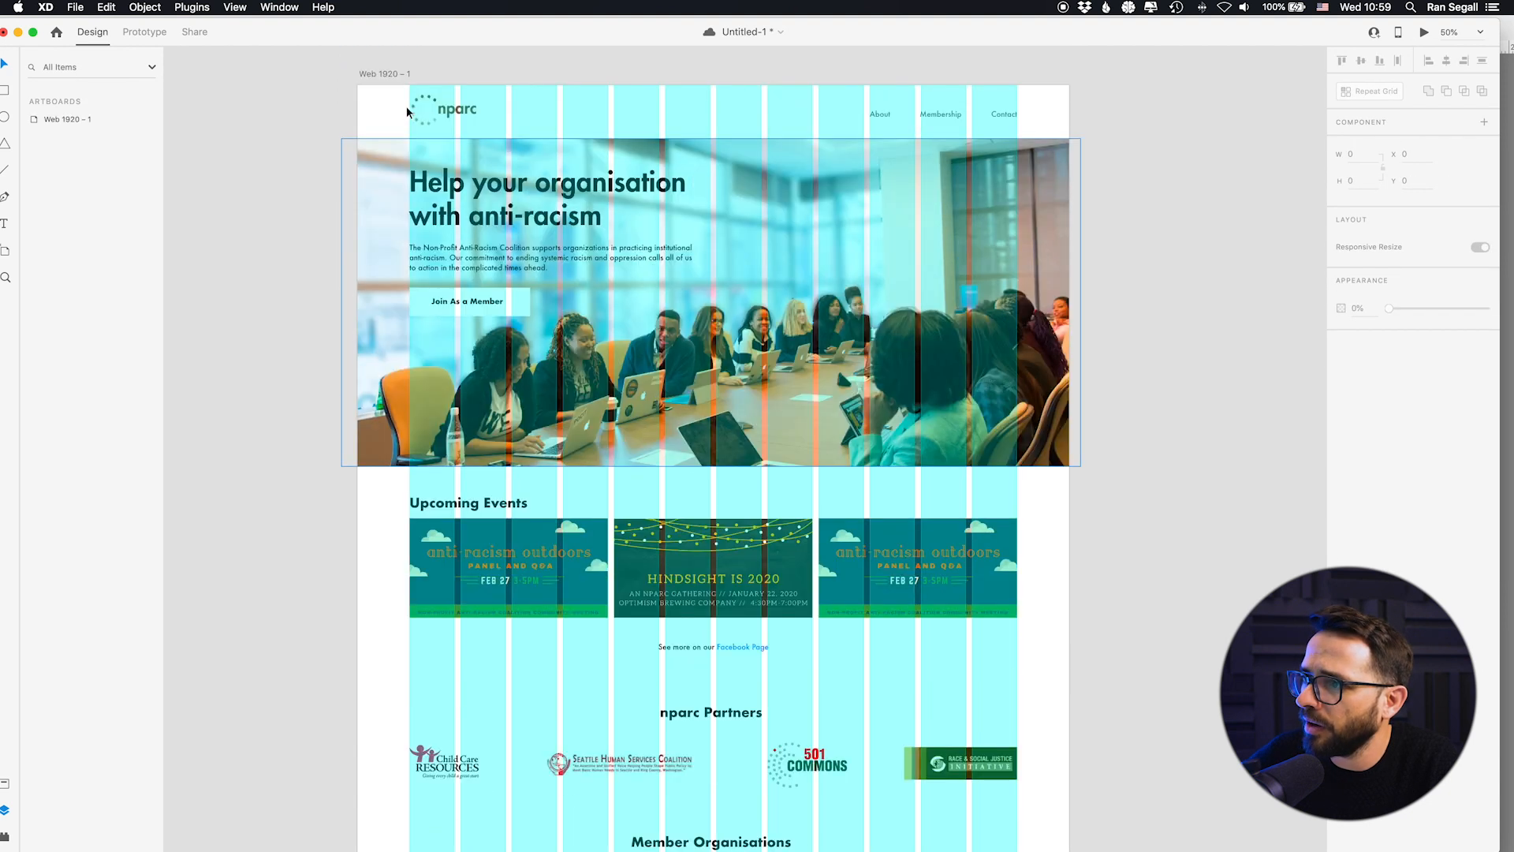
{"action": "left_click", "coordinate": [379, 73]}
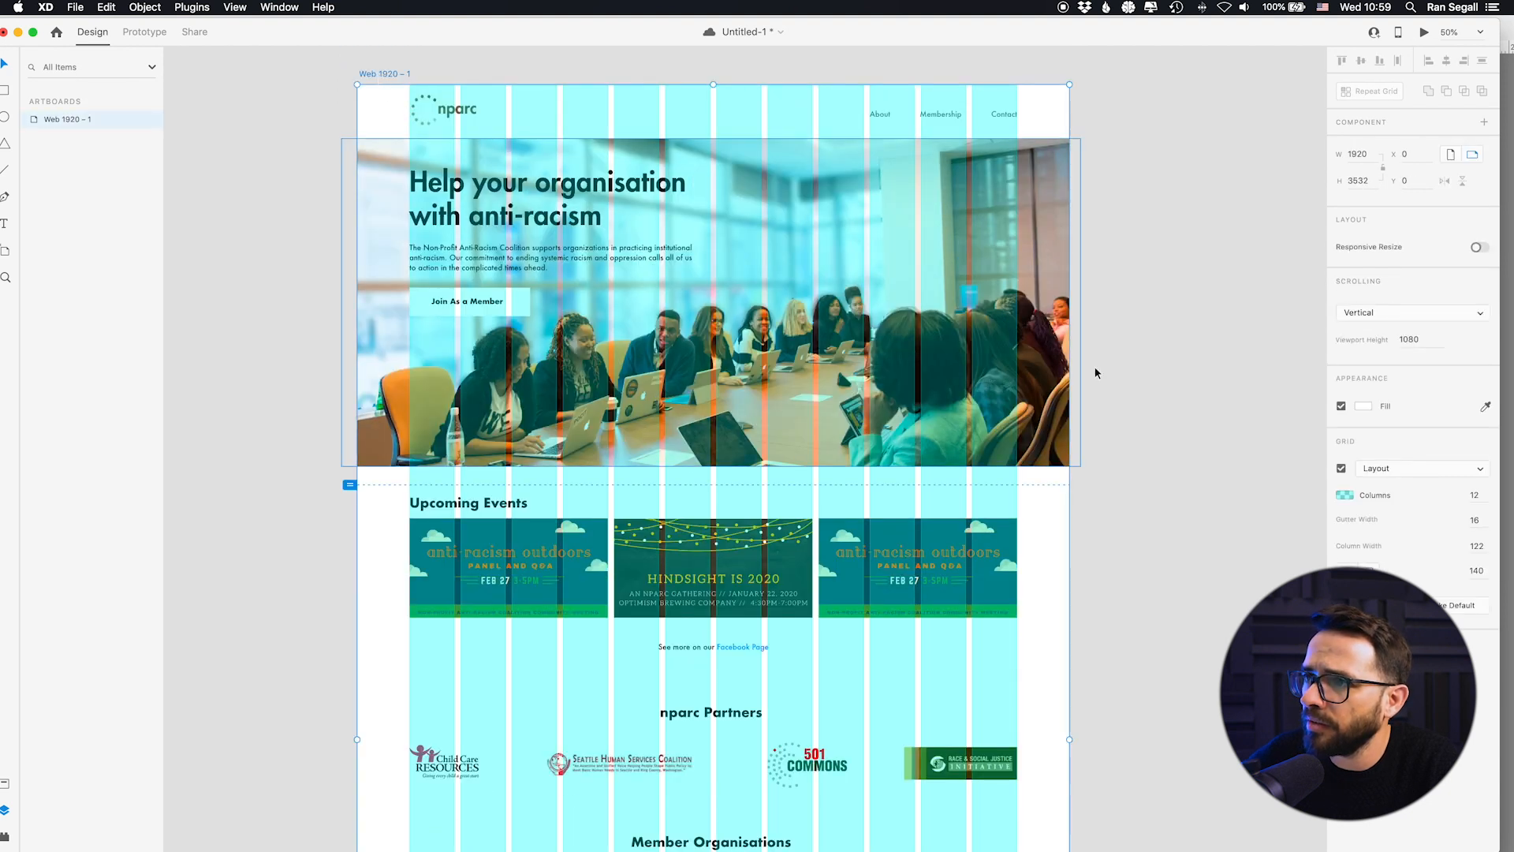
{"action": "left_click", "coordinate": [1342, 470]}
{"action": "left_click", "coordinate": [273, 357]}
{"action": "scroll", "coordinate": [260, 379], "scroll_direction": "down", "scroll_amount": 4}
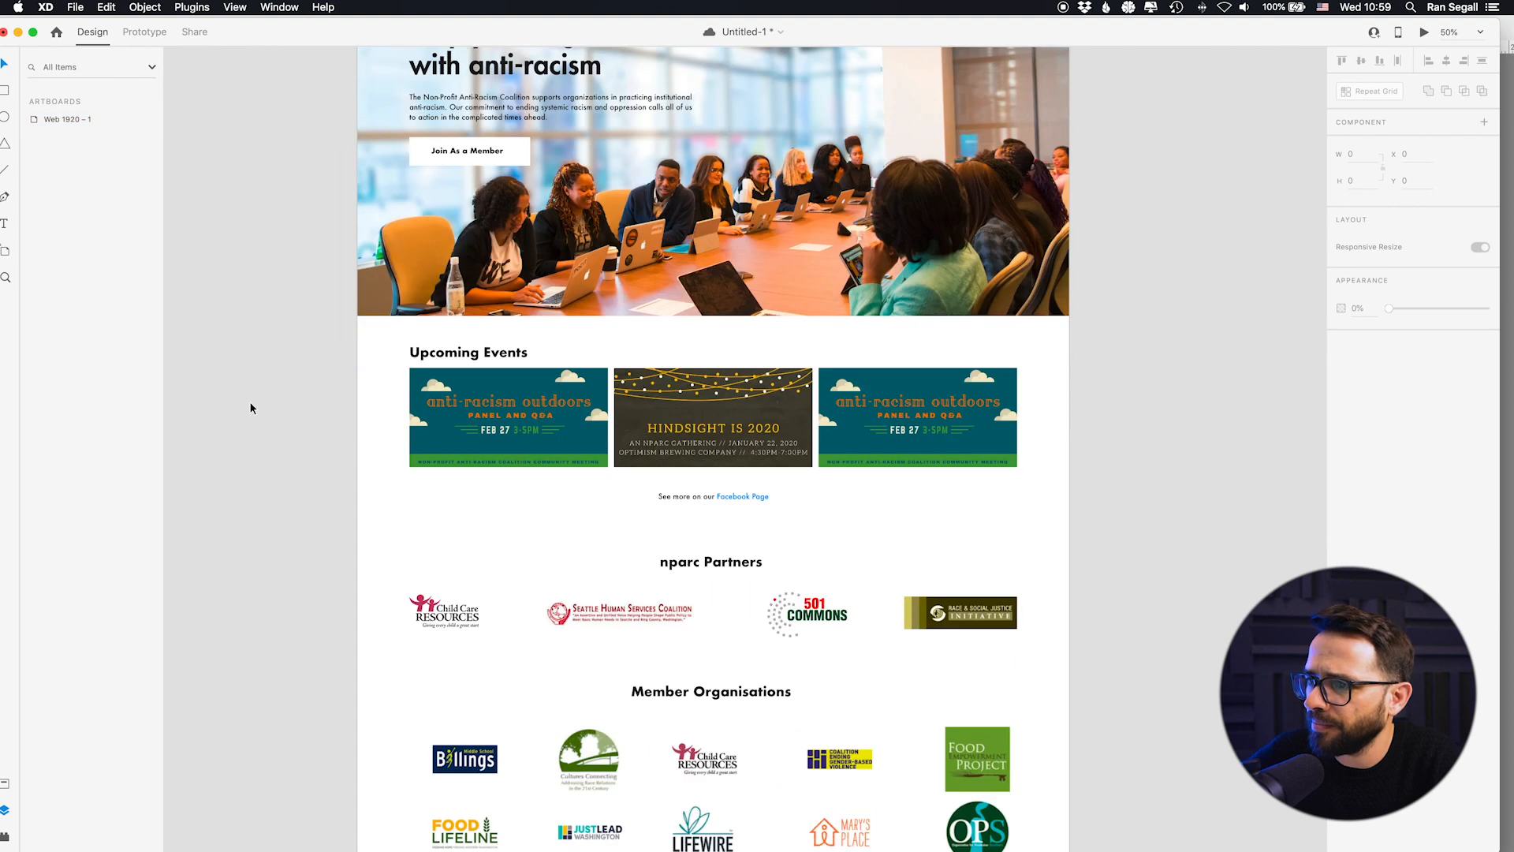
Step: Centre the text of the Upcoming Events heading and align the heading to the artboard's horizontal centre
{"action": "left_click", "coordinate": [497, 351]}
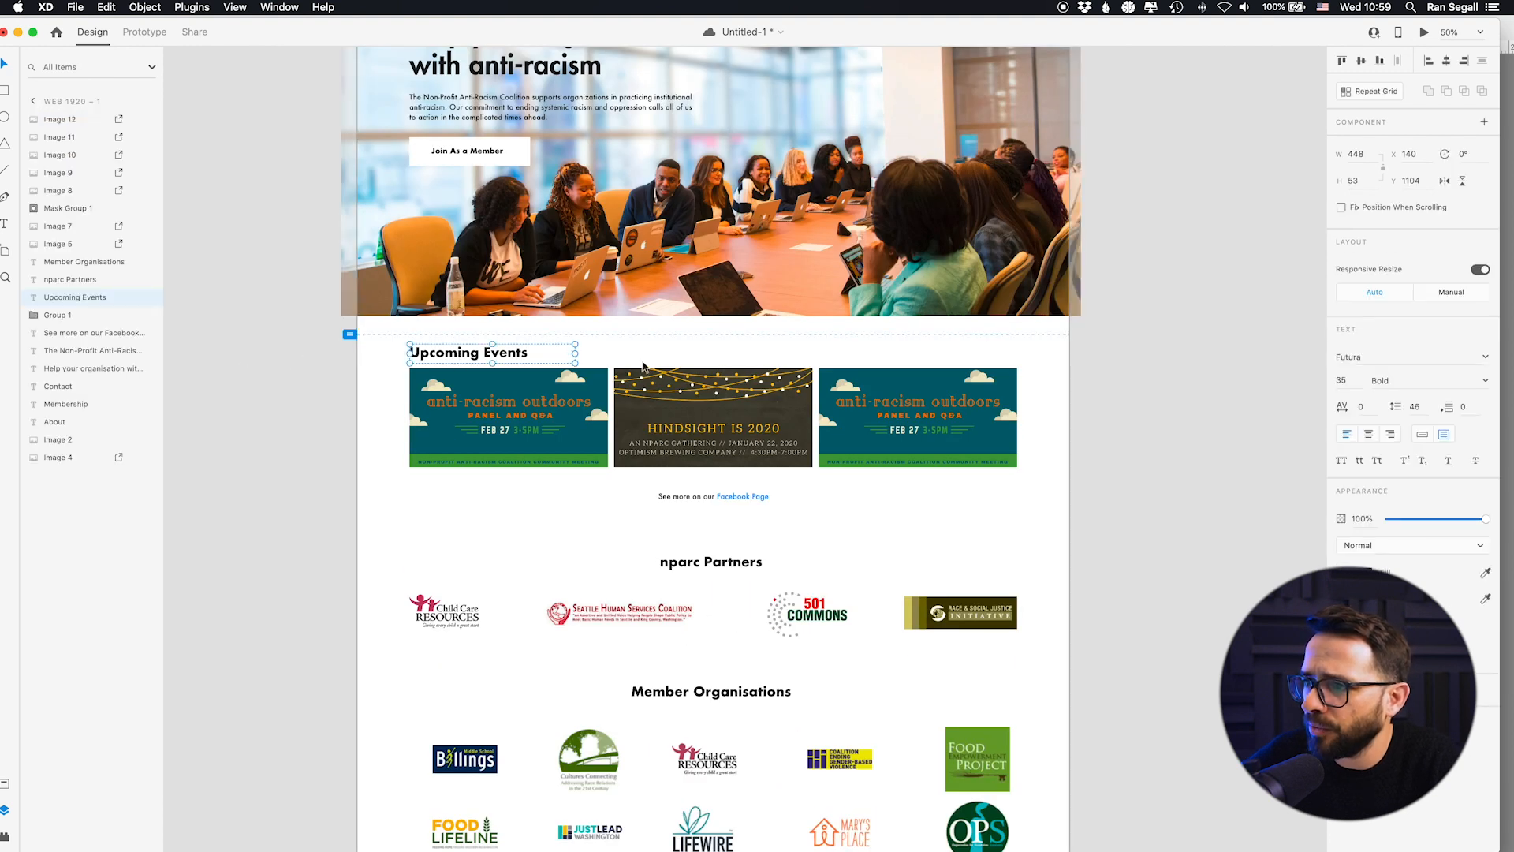
{"action": "left_click", "coordinate": [1369, 434]}
{"action": "left_click_drag", "start_coordinate": [455, 353], "coordinate": [680, 357]}
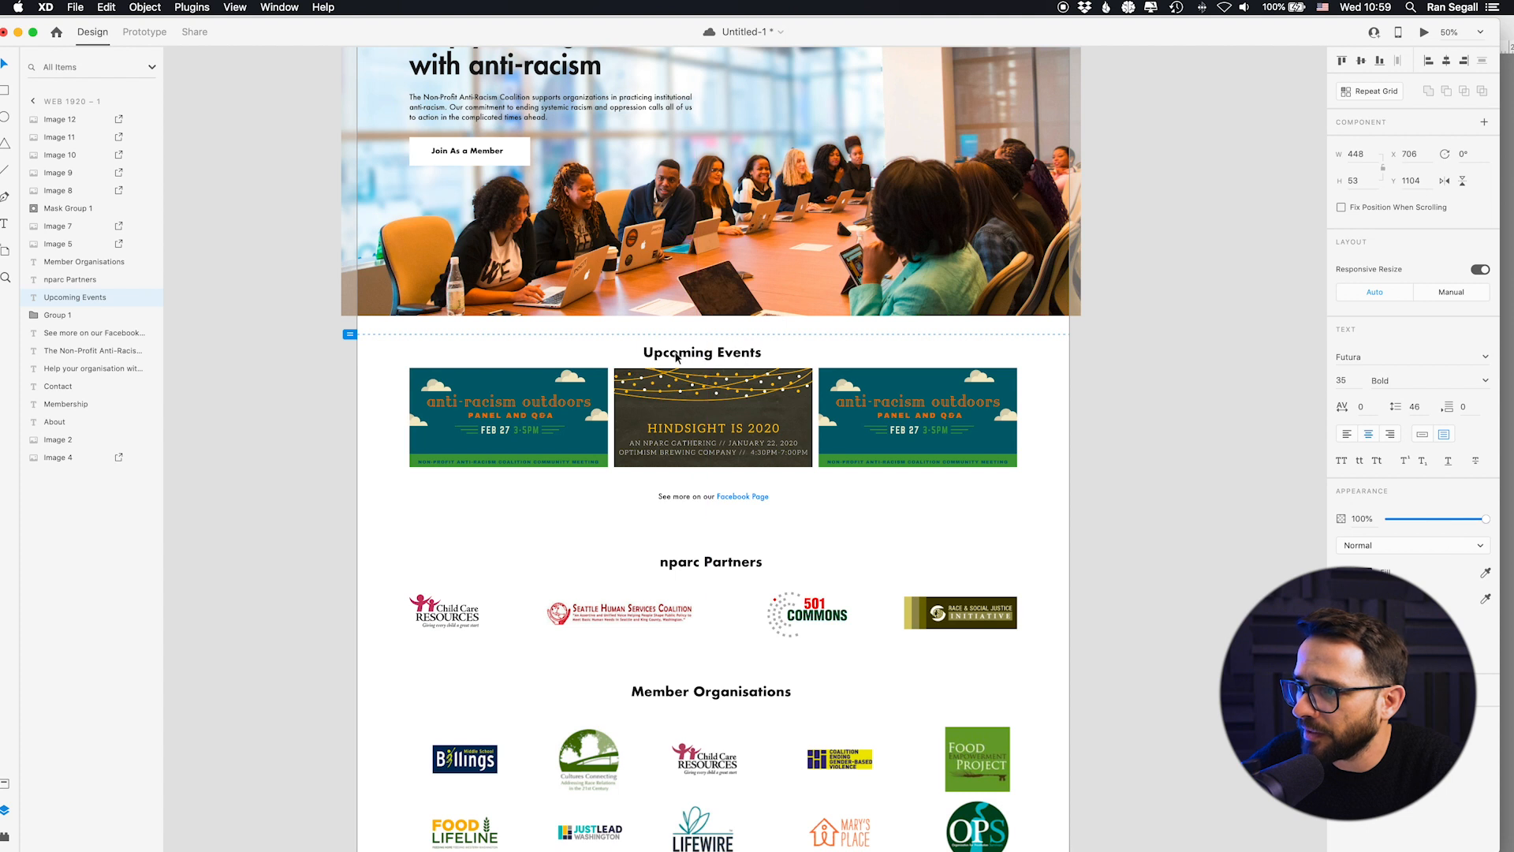
{"action": "left_click", "coordinate": [1446, 62]}
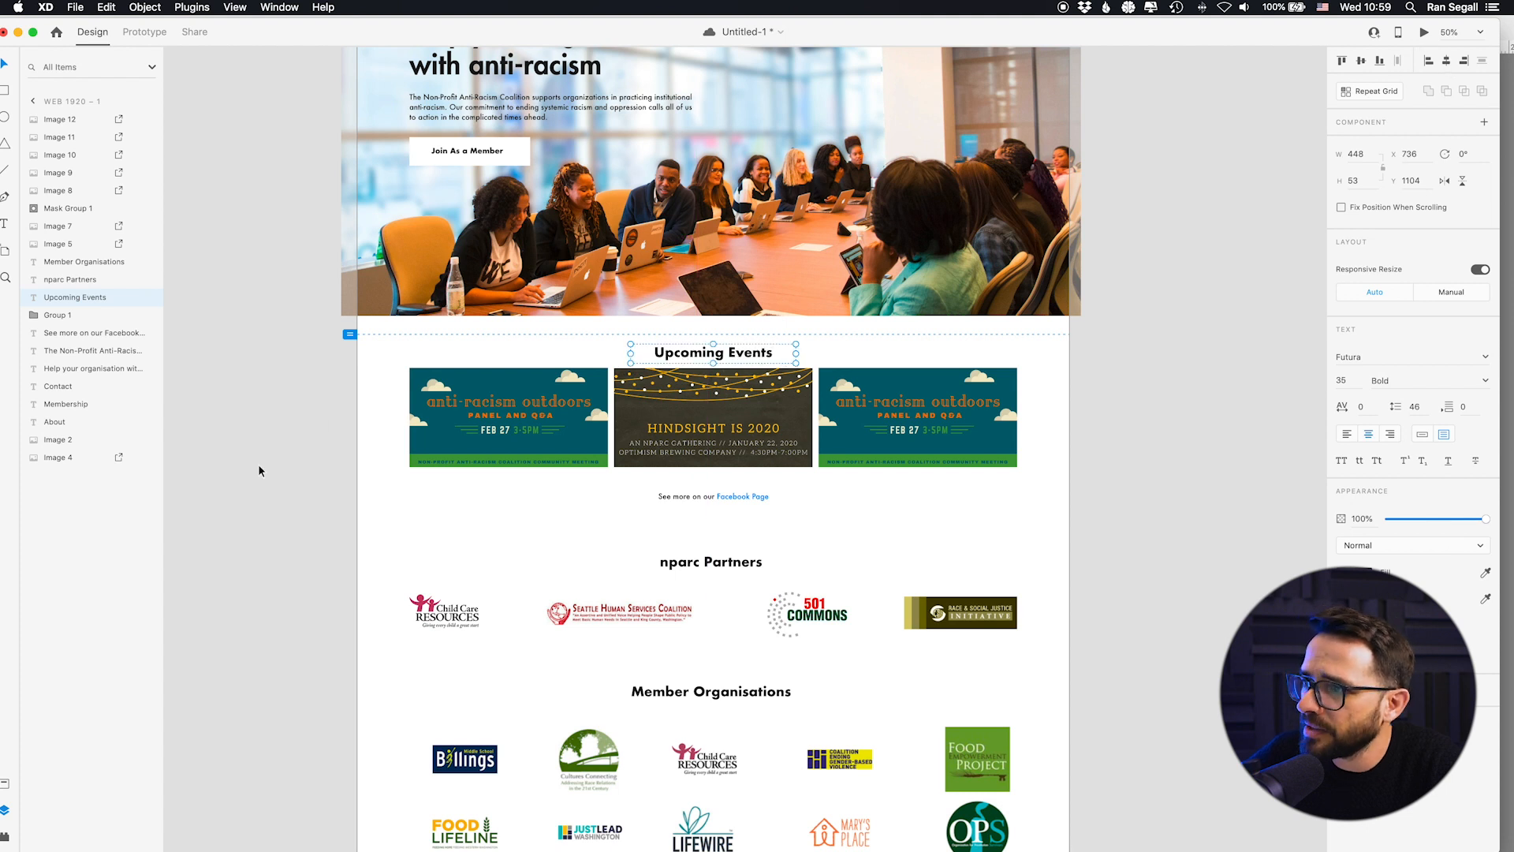
Step: Move the three event banners and the Facebook Page line down to leave more space below the Upcoming Events heading
{"action": "left_click", "coordinate": [354, 422]}
{"action": "left_click_drag", "start_coordinate": [330, 406], "coordinate": [1057, 509]}
{"action": "key", "text": "shift+Down"}
{"action": "key", "text": "shift+Down"}
{"action": "key", "text": "shift+Down"}
{"action": "key", "text": "shift+Down"}
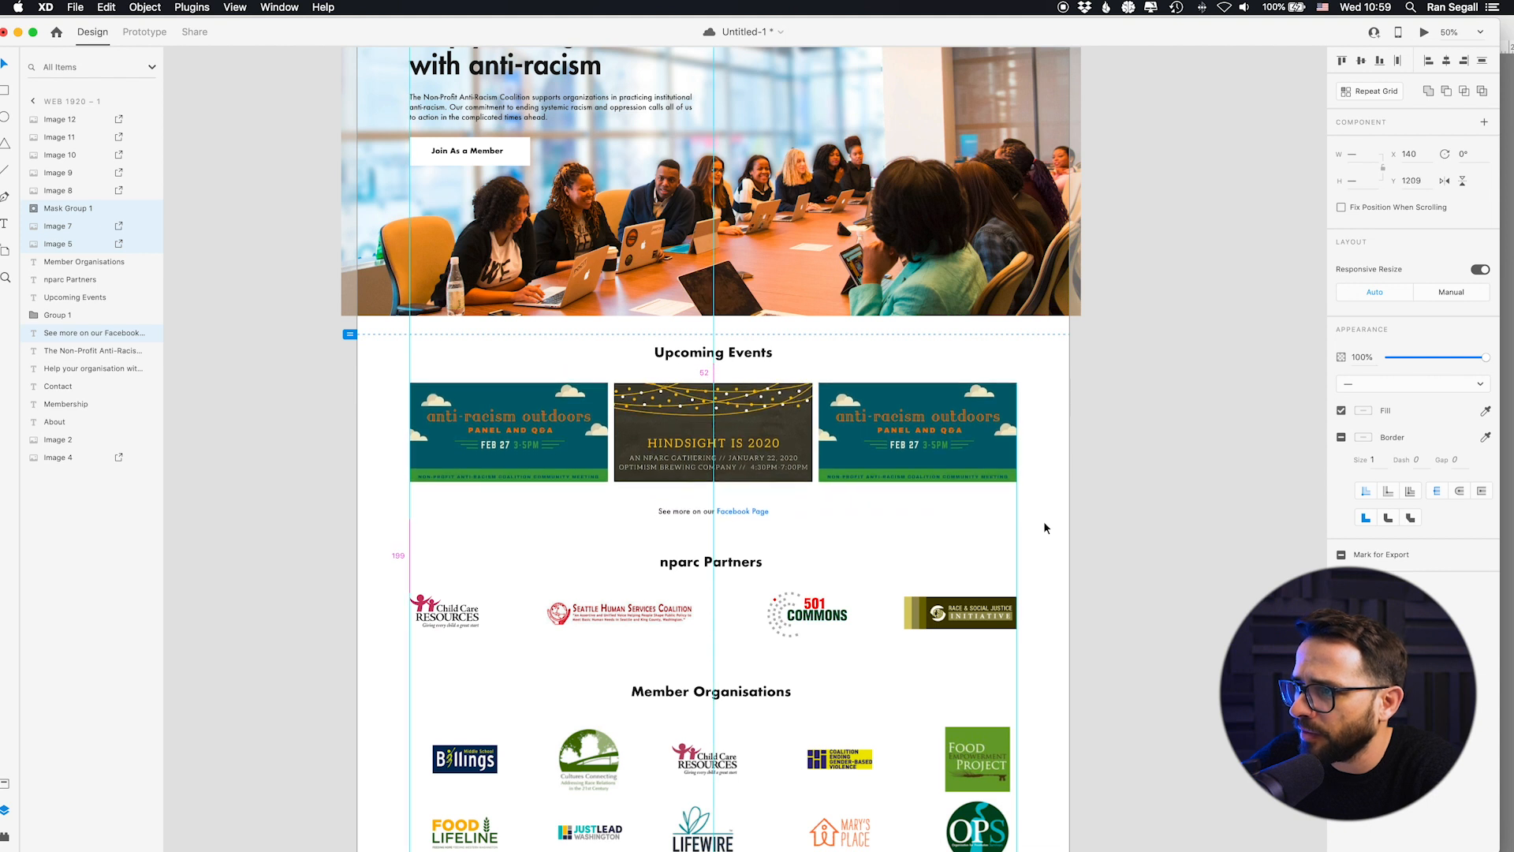
{"action": "key", "text": "Up"}
{"action": "key", "text": "Up"}
{"action": "key", "text": "Up"}
{"action": "key", "text": "Up"}
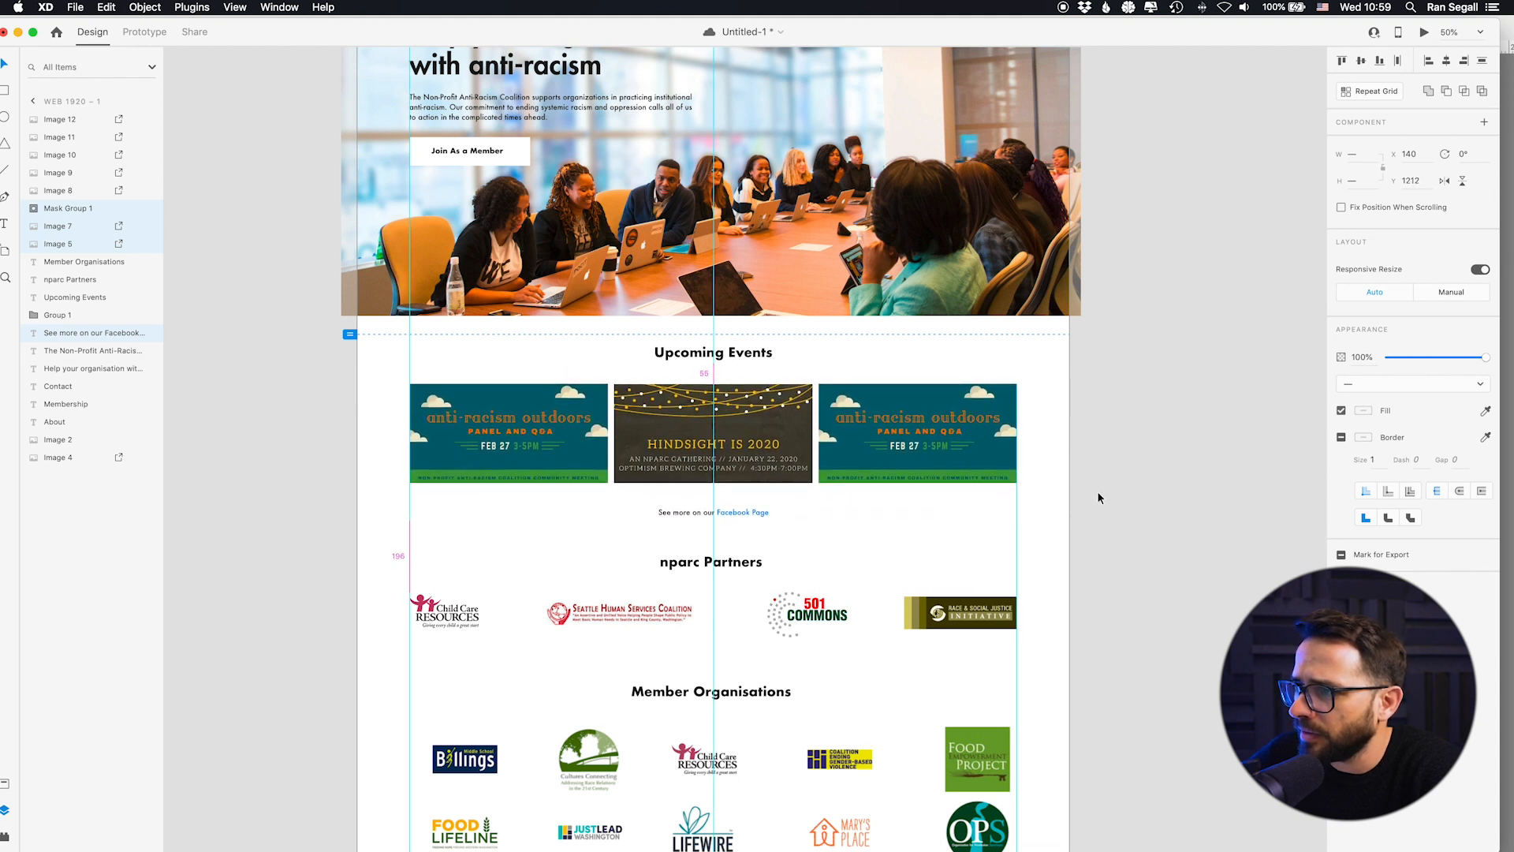
{"action": "key", "text": "shift+Up"}
{"action": "left_click", "coordinate": [1103, 498]}
{"action": "scroll", "coordinate": [306, 467], "scroll_direction": "down", "scroll_amount": 1}
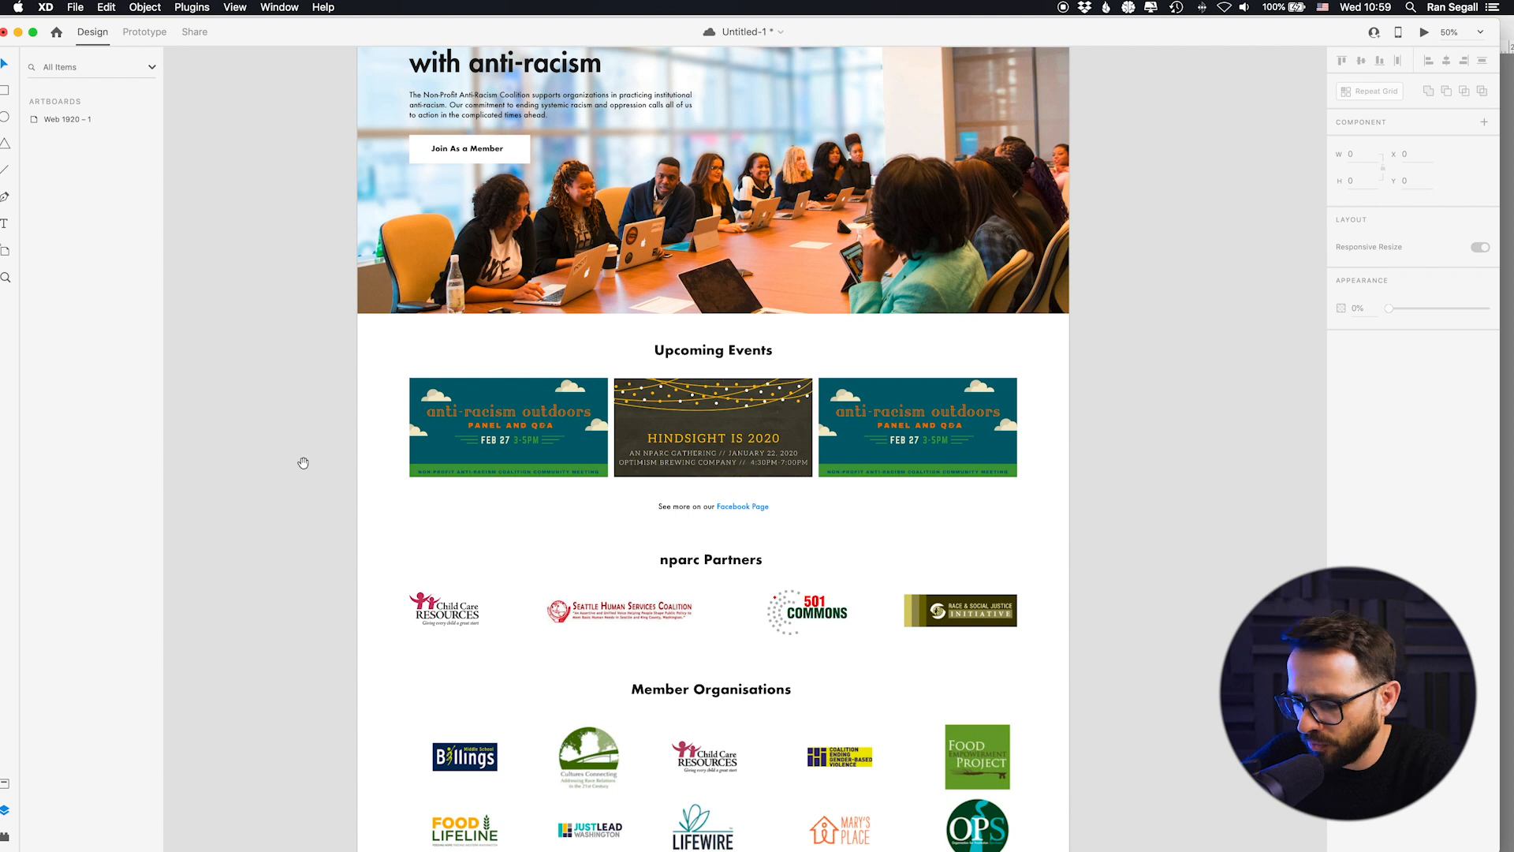
Step: Move the Member Organisations heading and its logos down to increase the gap below the partners section
{"action": "key", "text": "super+minus"}
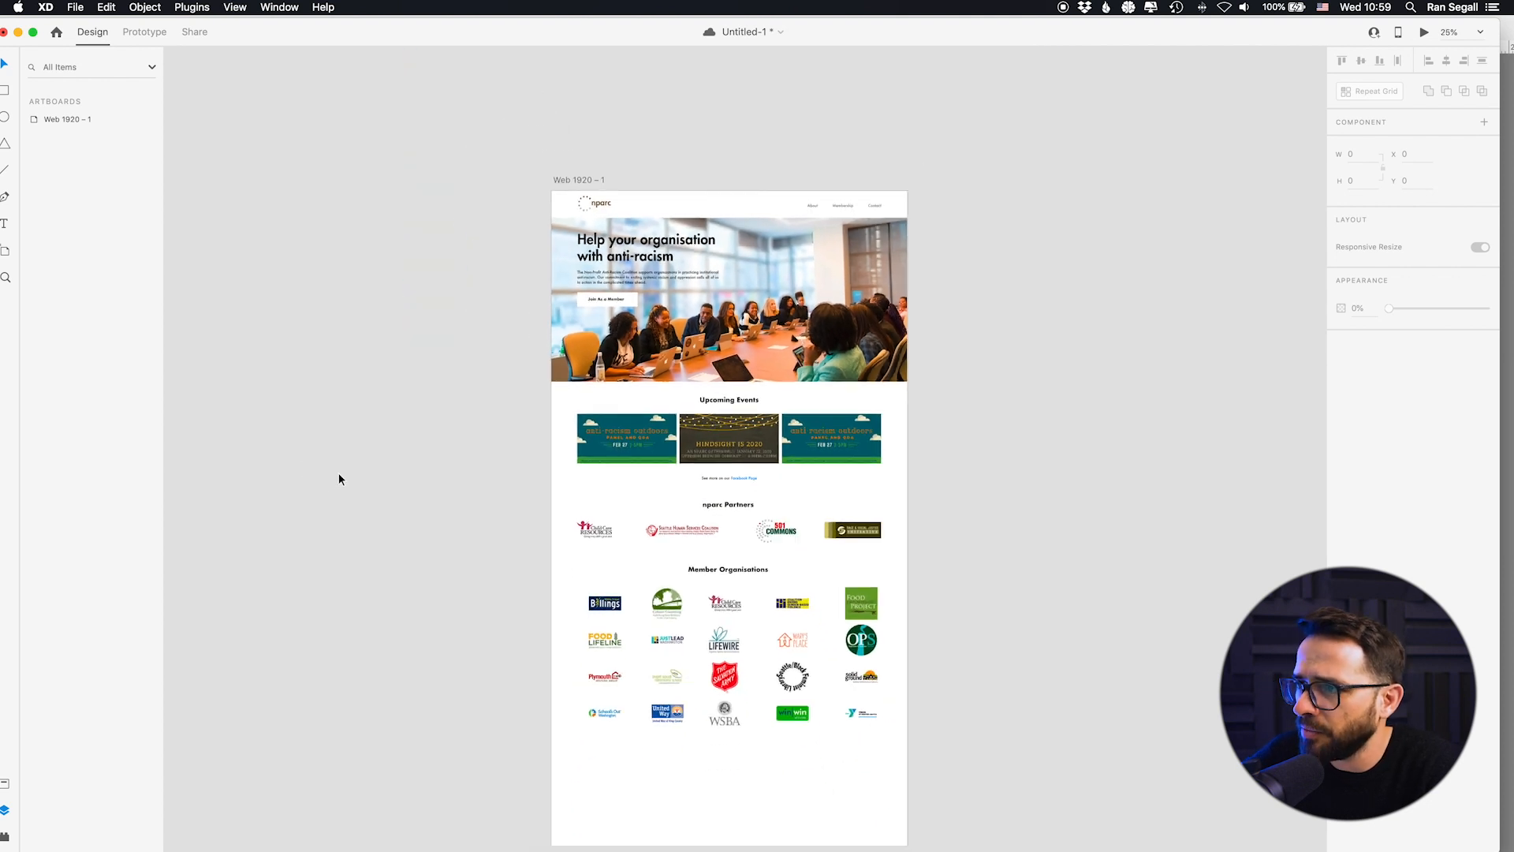
{"action": "left_click_drag", "start_coordinate": [548, 476], "coordinate": [548, 591]}
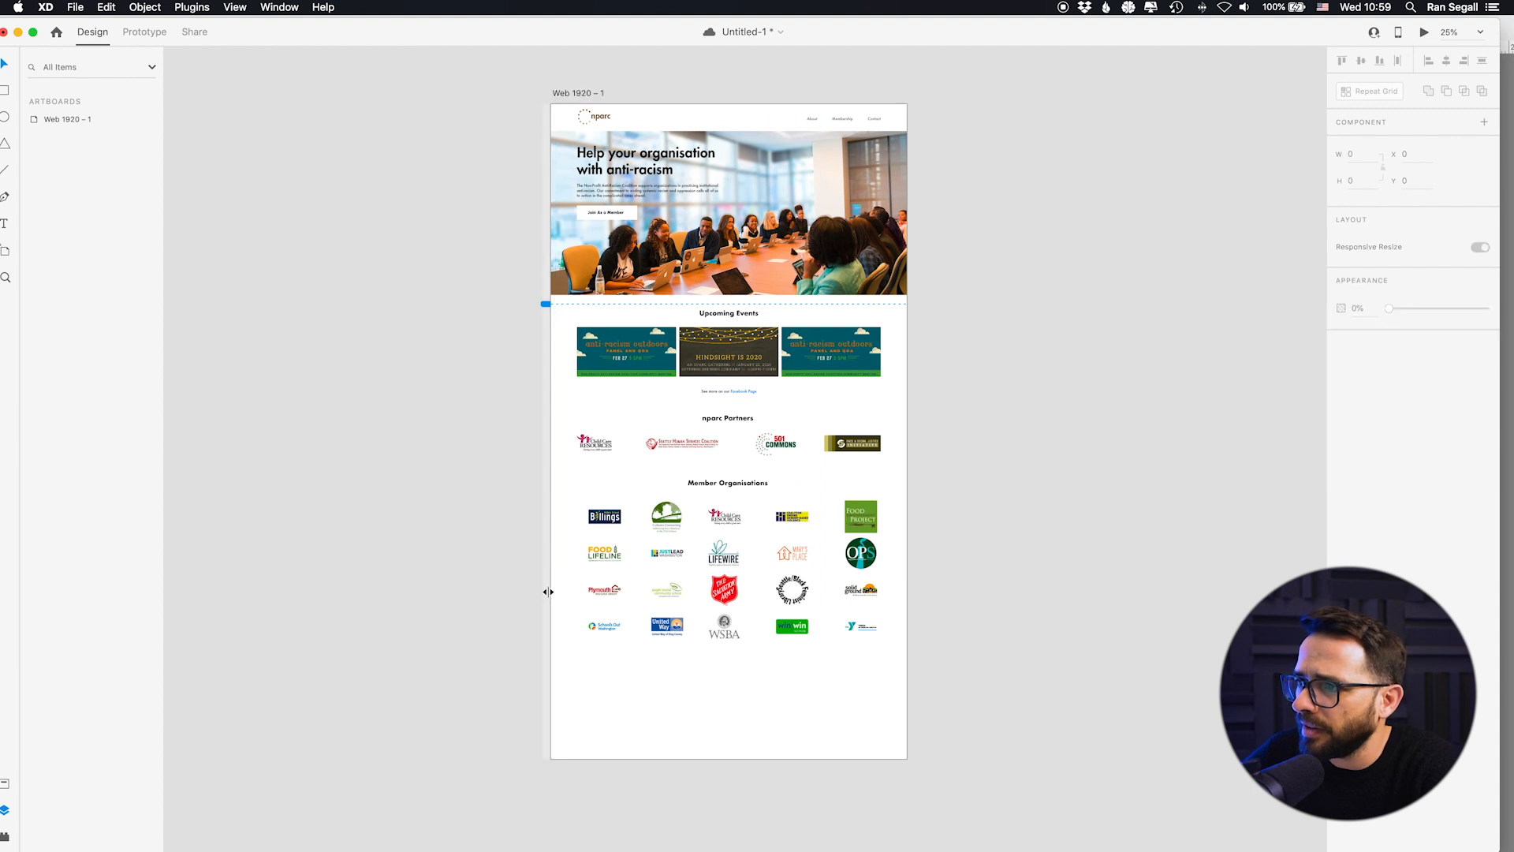
{"action": "left_click_drag", "start_coordinate": [469, 485], "coordinate": [891, 669]}
{"action": "key", "text": "shift+Down"}
{"action": "key", "text": "shift+Down"}
{"action": "key", "text": "shift+Down"}
{"action": "key", "text": "shift+Down"}
{"action": "key", "text": "shift+Down"}
{"action": "key", "text": "shift+Down"}
{"action": "key", "text": "shift+Down"}
{"action": "key", "text": "shift+Down"}
{"action": "key", "text": "shift+Down"}
{"action": "key", "text": "shift+Down"}
{"action": "key", "text": "shift+Down"}
Step: Move the nparc Partners heading and its four logos down slightly
{"action": "left_click_drag", "start_coordinate": [487, 422], "coordinate": [848, 475]}
{"action": "left_click", "coordinate": [453, 439]}
{"action": "left_click_drag", "start_coordinate": [479, 405], "coordinate": [873, 467]}
{"action": "key", "text": "shift+Down"}
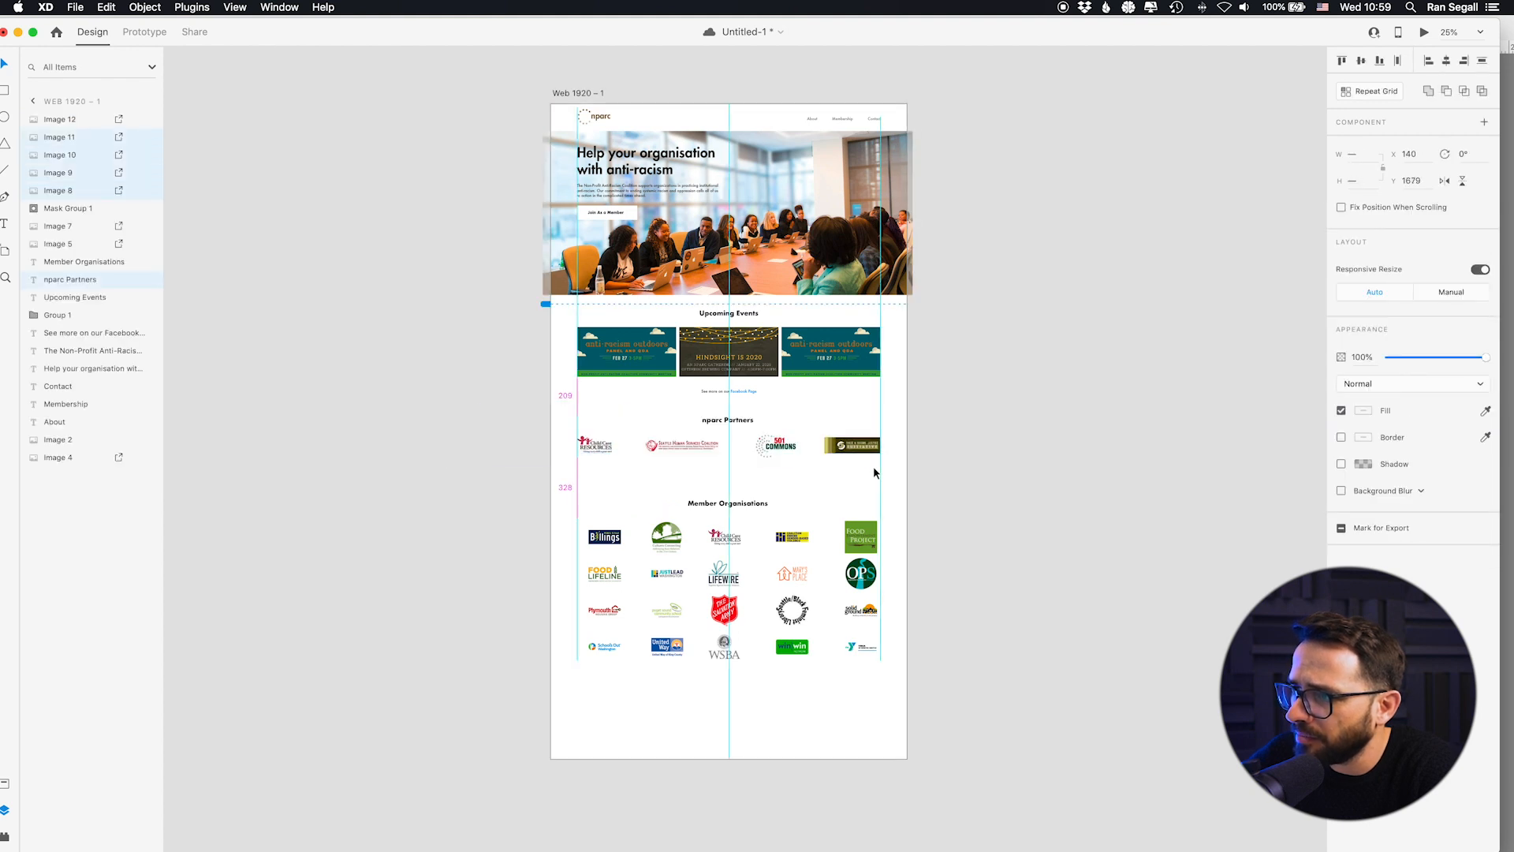
{"action": "left_click", "coordinate": [489, 481]}
Step: Draw a borderless 1920 by 411 rectangle over the nparc Partners section and fill it with light grey
{"action": "key", "text": "super+equal"}
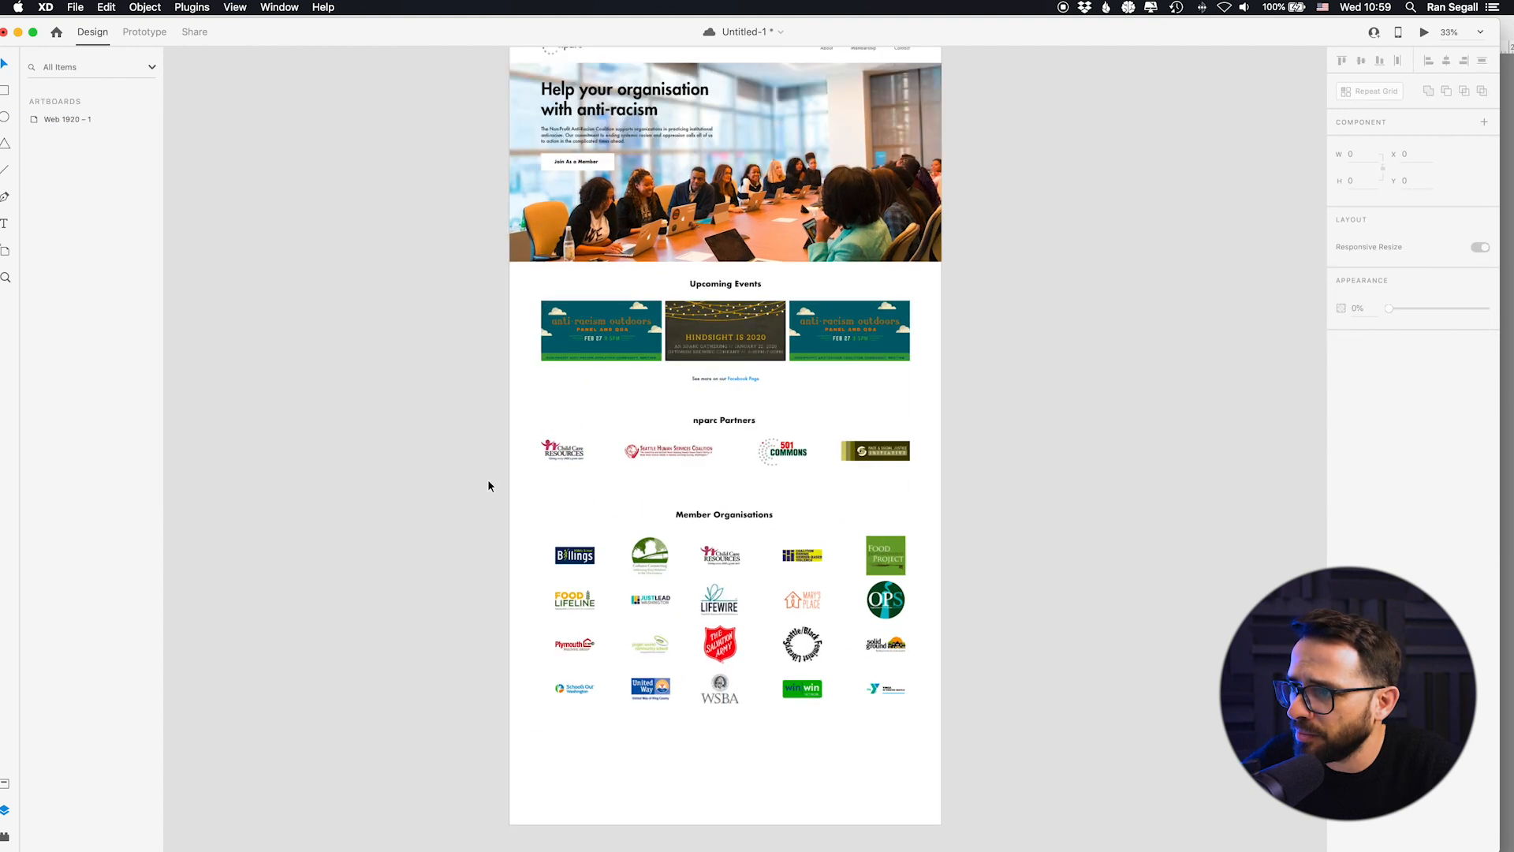
{"action": "key", "text": "r"}
{"action": "left_click_drag", "start_coordinate": [489, 401], "coordinate": [958, 501]}
{"action": "left_click", "coordinate": [1342, 465]}
{"action": "left_click", "coordinate": [1364, 438]}
{"action": "left_click_drag", "start_coordinate": [1257, 433], "coordinate": [1180, 380]}
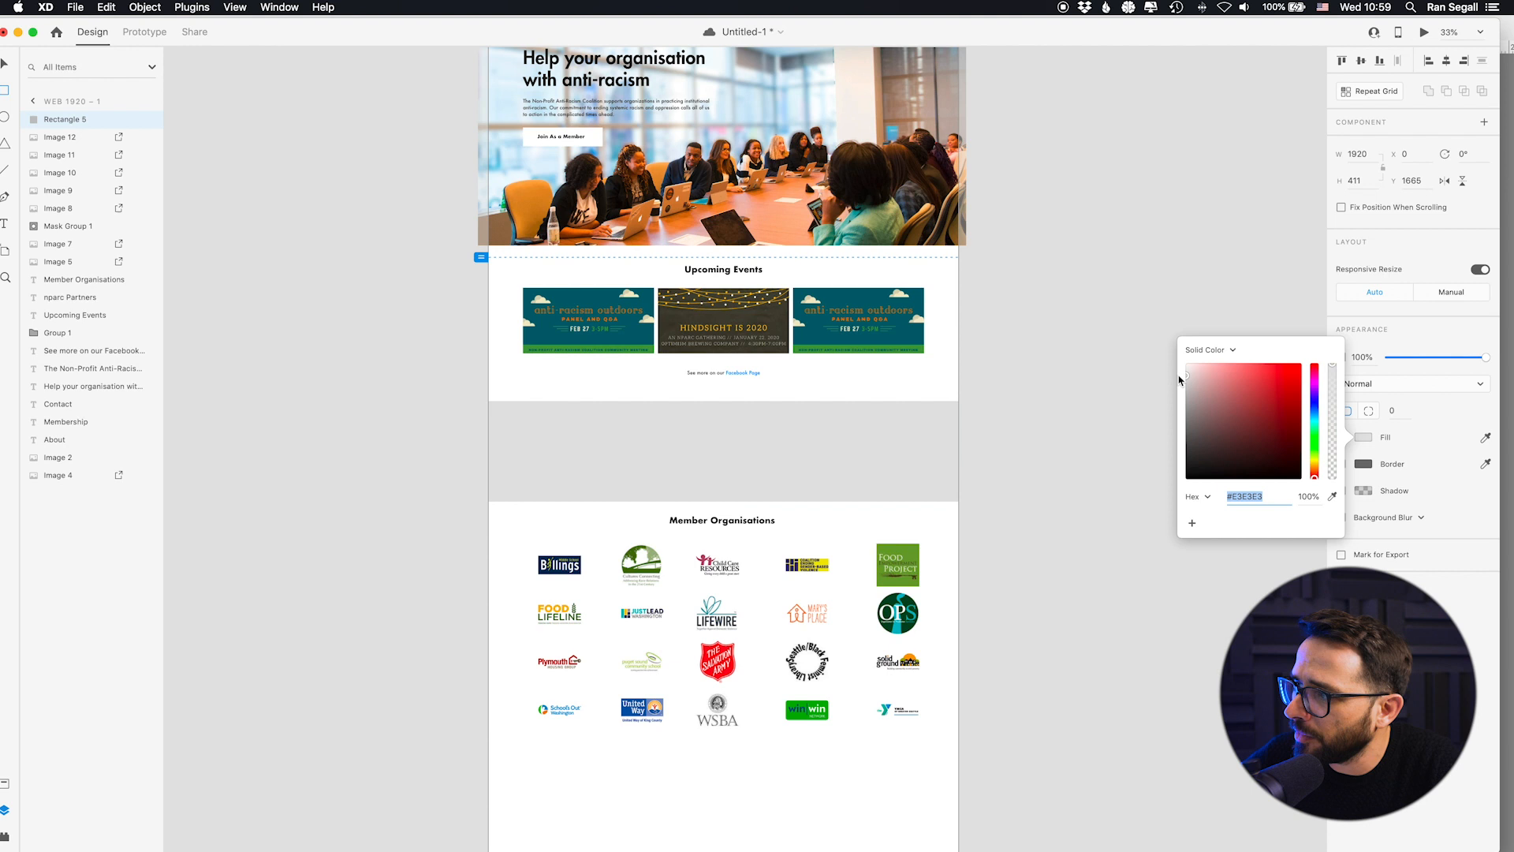
{"action": "left_click", "coordinate": [881, 438]}
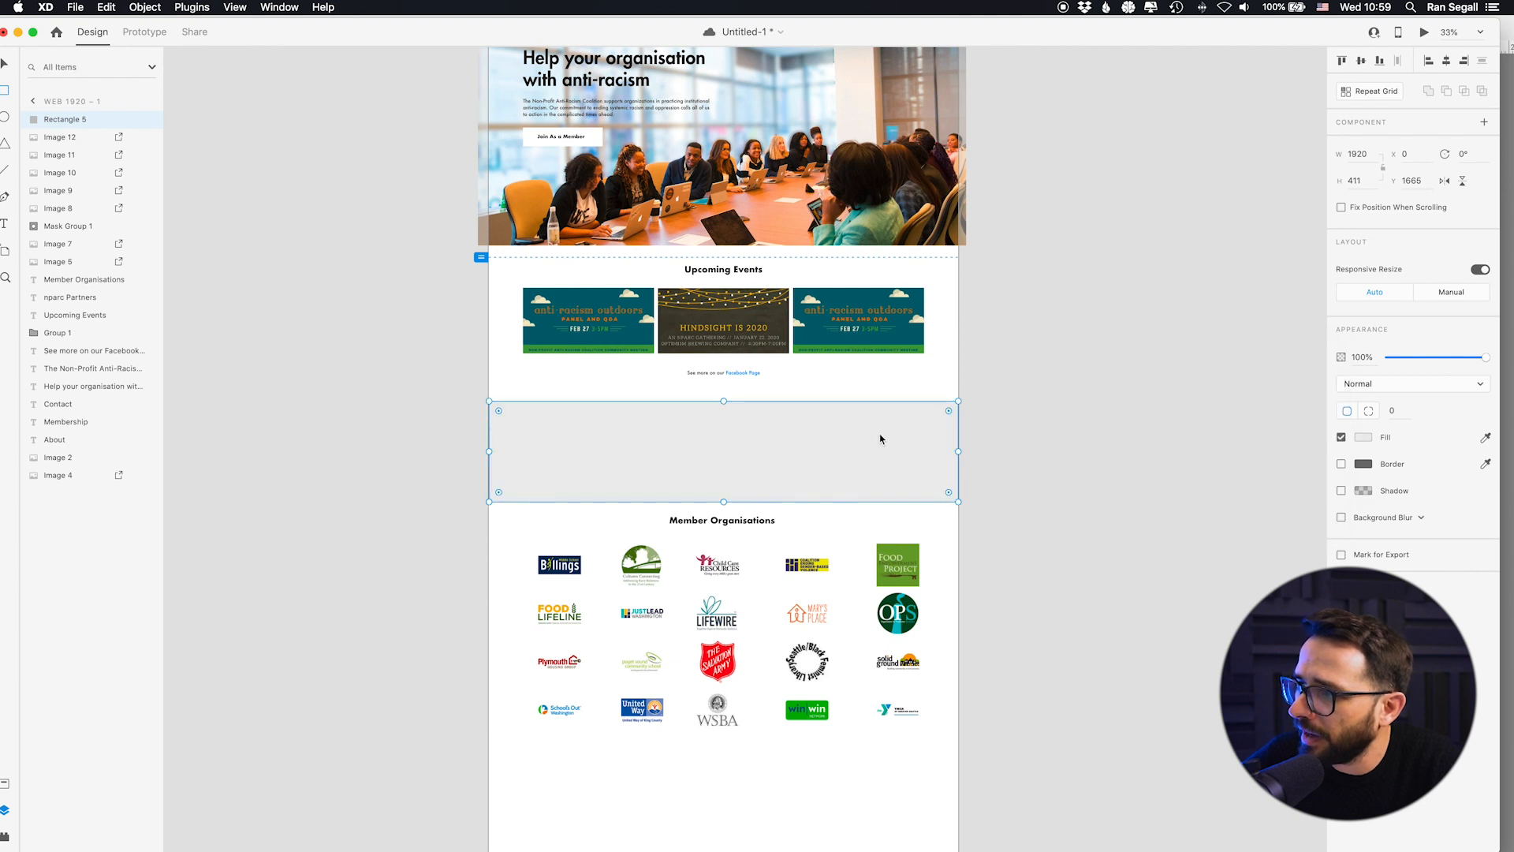
Step: Send the grey rectangle behind the partner logos and extend its top edge upward to a height of 447
{"action": "key", "text": "super+shift+bracketleft"}
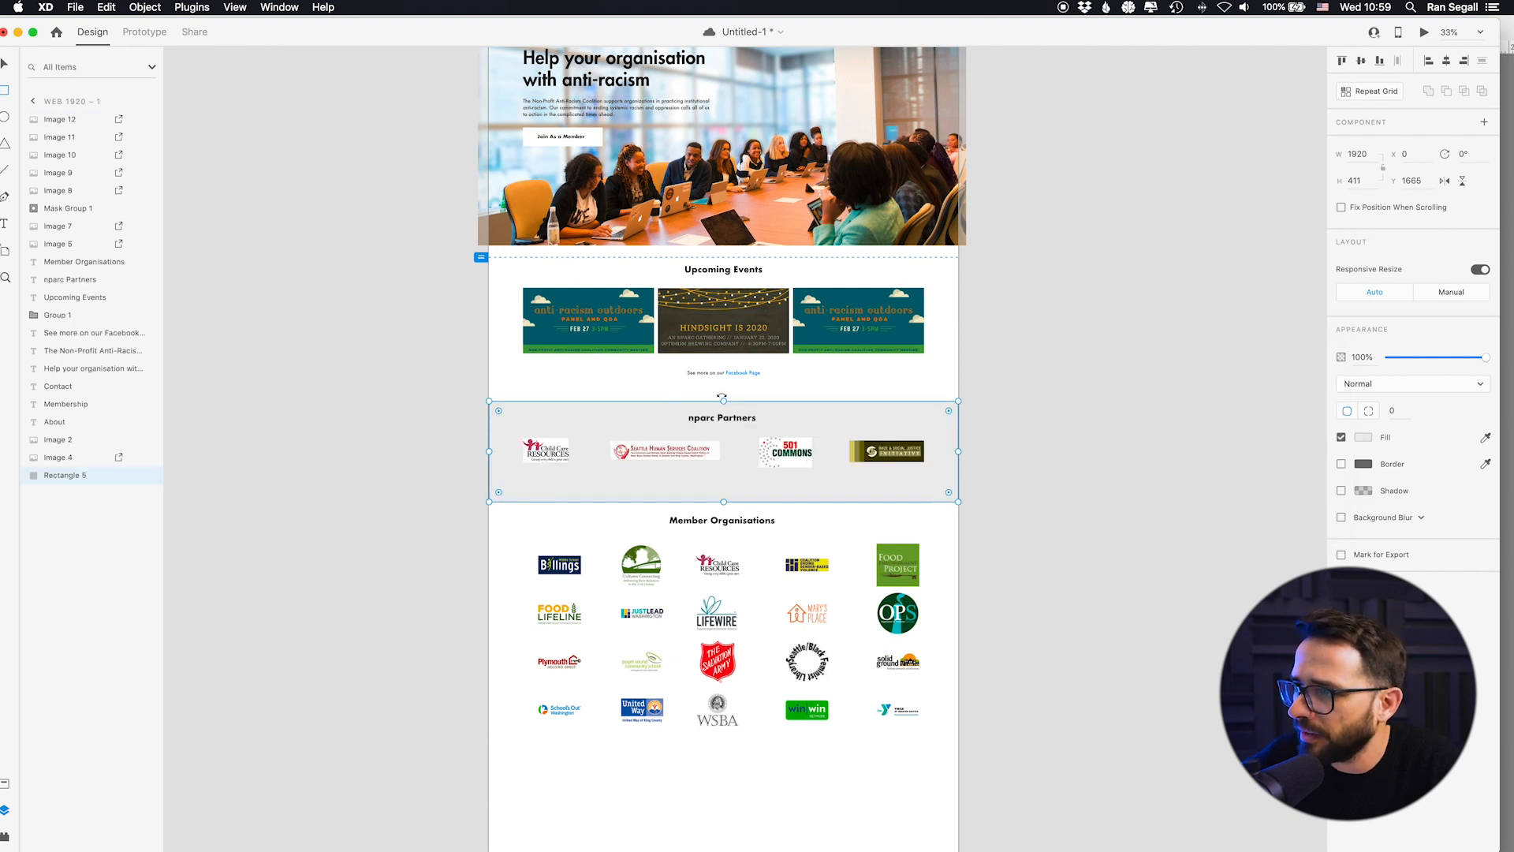
{"action": "left_click_drag", "start_coordinate": [724, 402], "coordinate": [724, 393]}
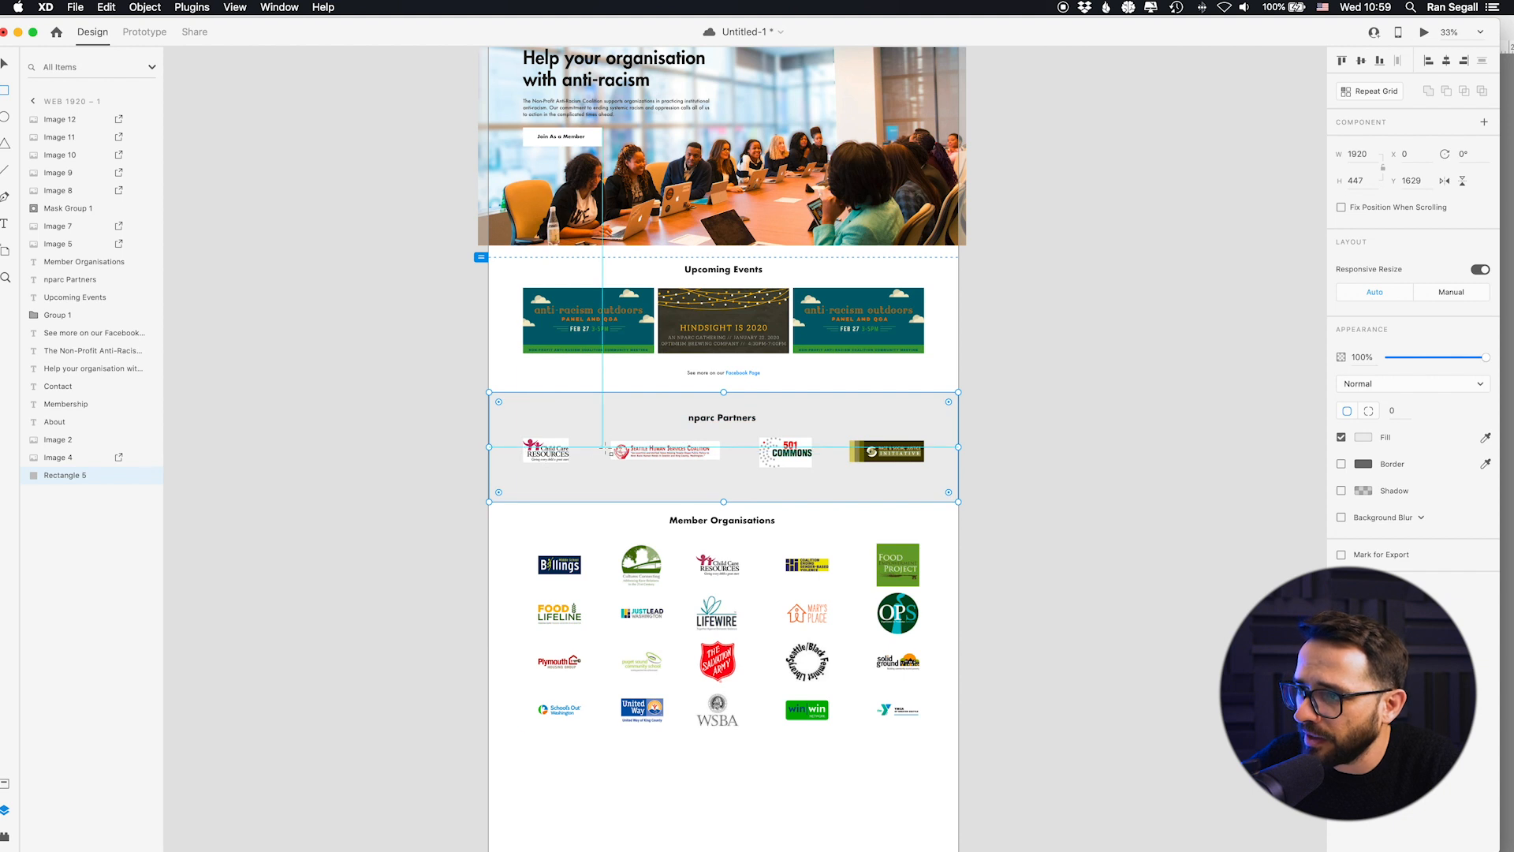
{"action": "key", "text": "Escape"}
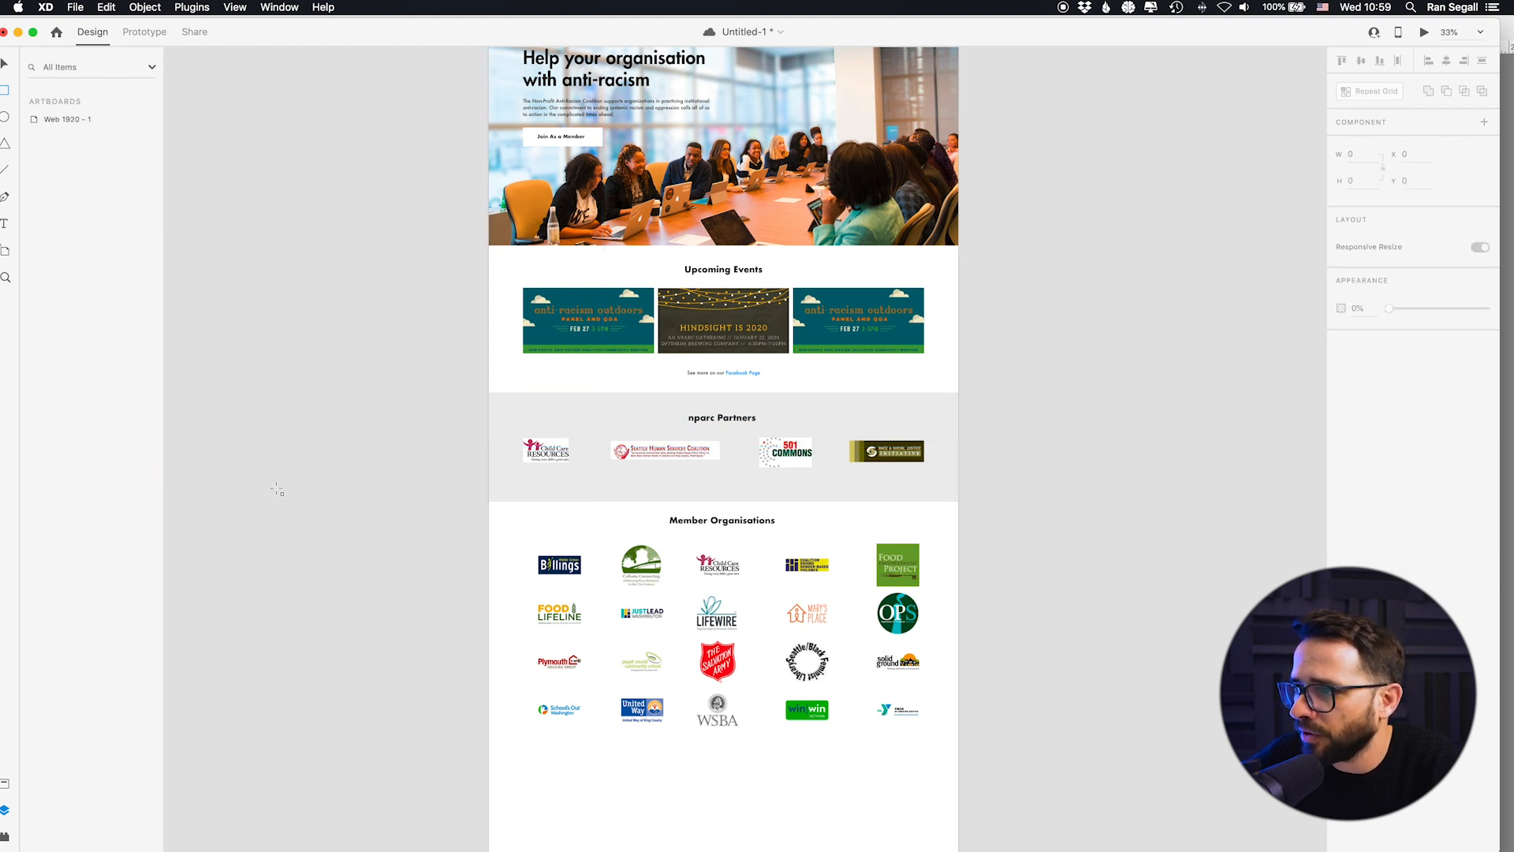
Step: Try the grey rectangle behind the Upcoming Events section, then delete it and undo the deletion
{"action": "left_click_drag", "start_coordinate": [546, 498], "coordinate": [544, 354]}
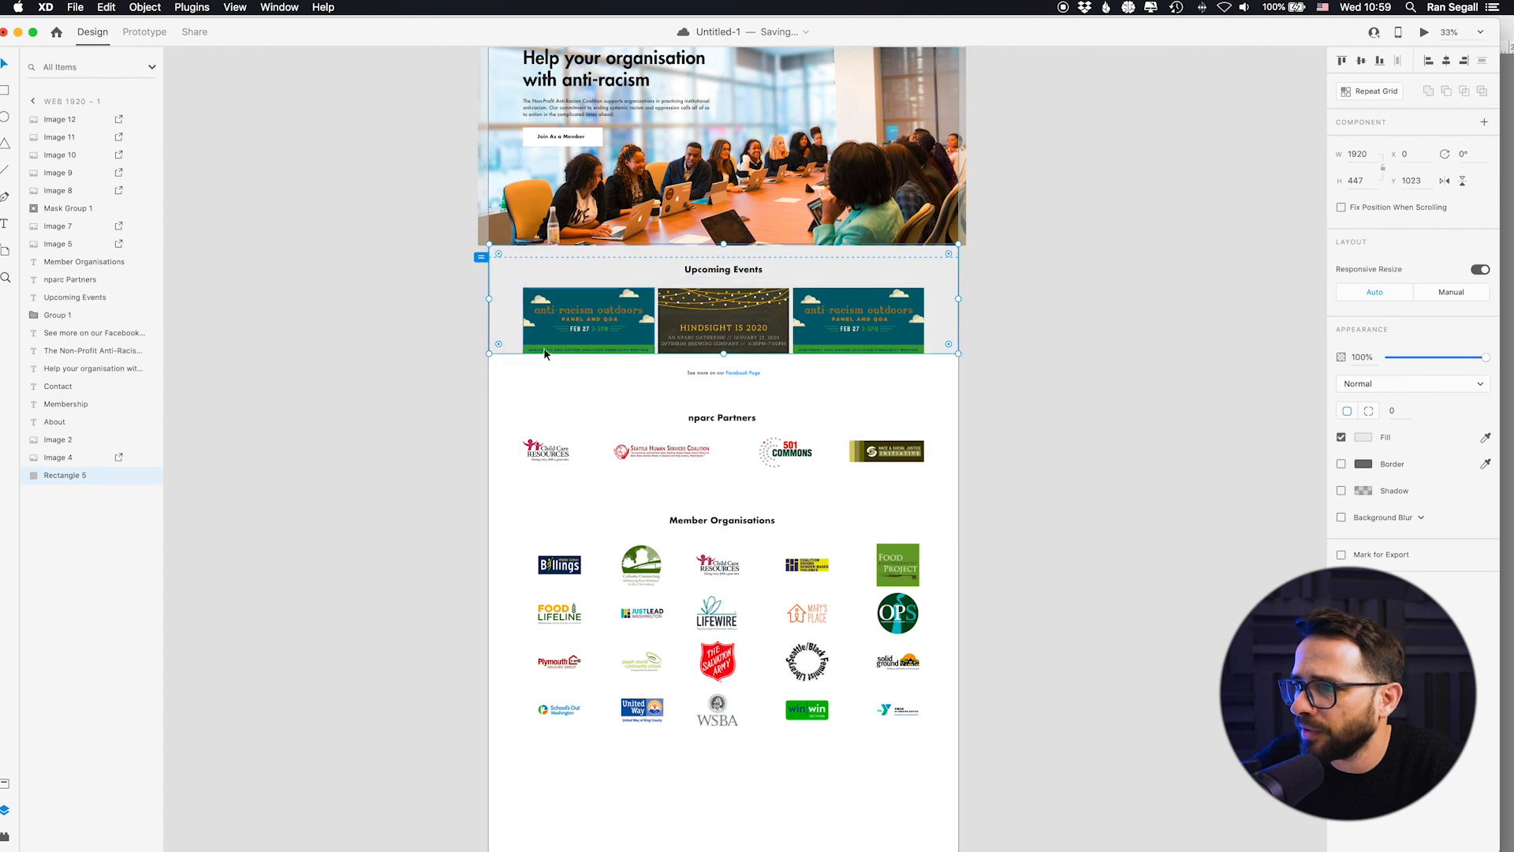
{"action": "key", "text": "Delete"}
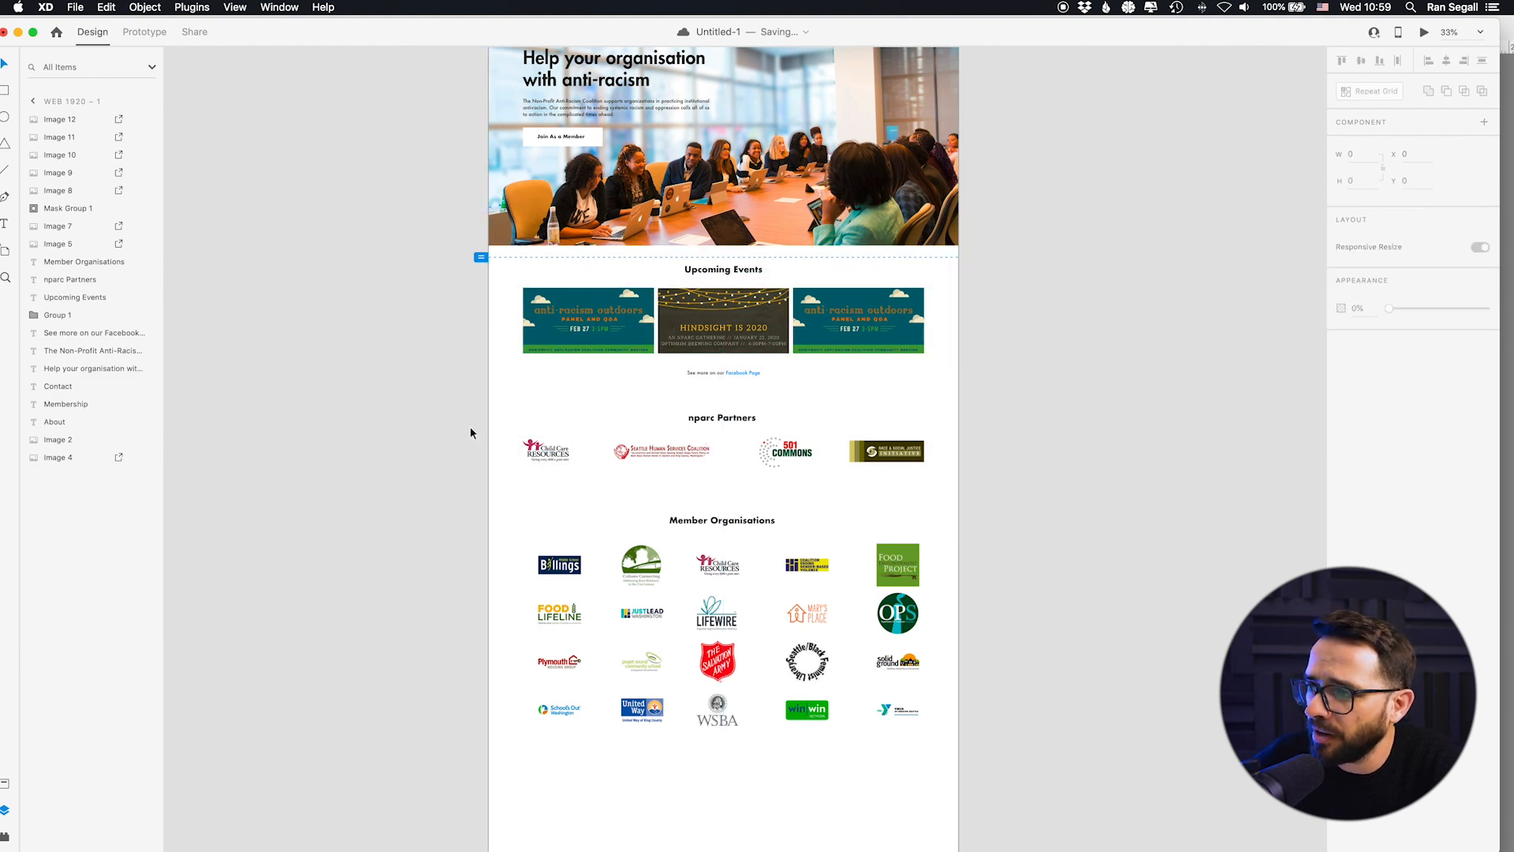
{"action": "scroll", "coordinate": [432, 372], "scroll_direction": "down", "scroll_amount": 5}
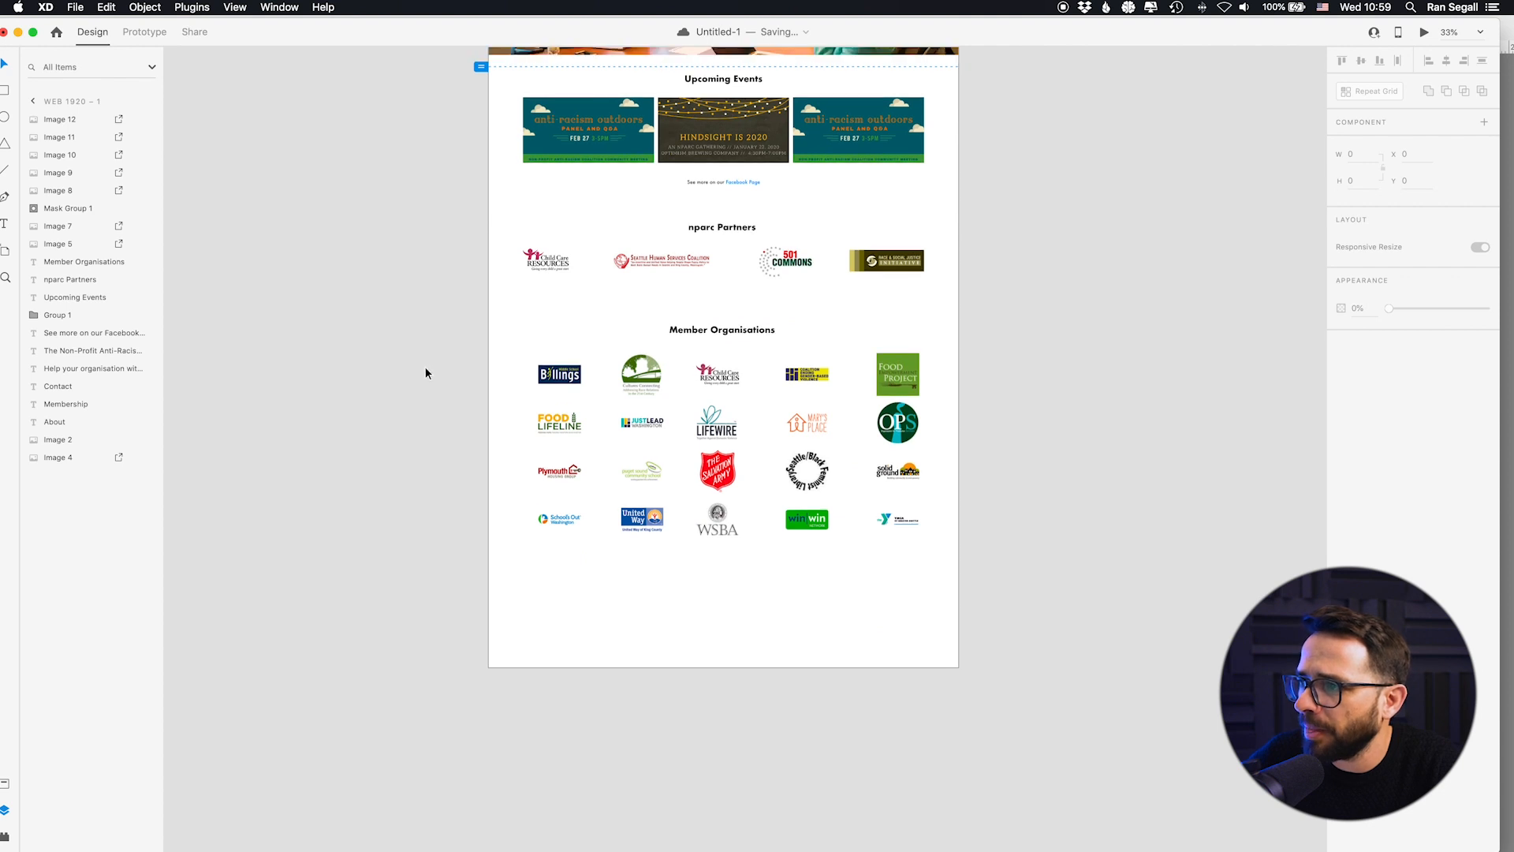
{"action": "key", "text": "super+z"}
Step: Move the grey rectangle to the bottom of the artboard as a footer band and reduce its height
{"action": "left_click_drag", "start_coordinate": [509, 122], "coordinate": [489, 623]}
{"action": "left_click_drag", "start_coordinate": [708, 605], "coordinate": [707, 614]}
{"action": "left_click_drag", "start_coordinate": [723, 563], "coordinate": [713, 596]}
{"action": "left_click", "coordinate": [596, 729]}
Step: Switch to Chrome and examine the bottom of the NPARC website and its mailing list sign-up form
{"action": "key", "text": "super+Tab"}
{"action": "key", "text": "super+Tab"}
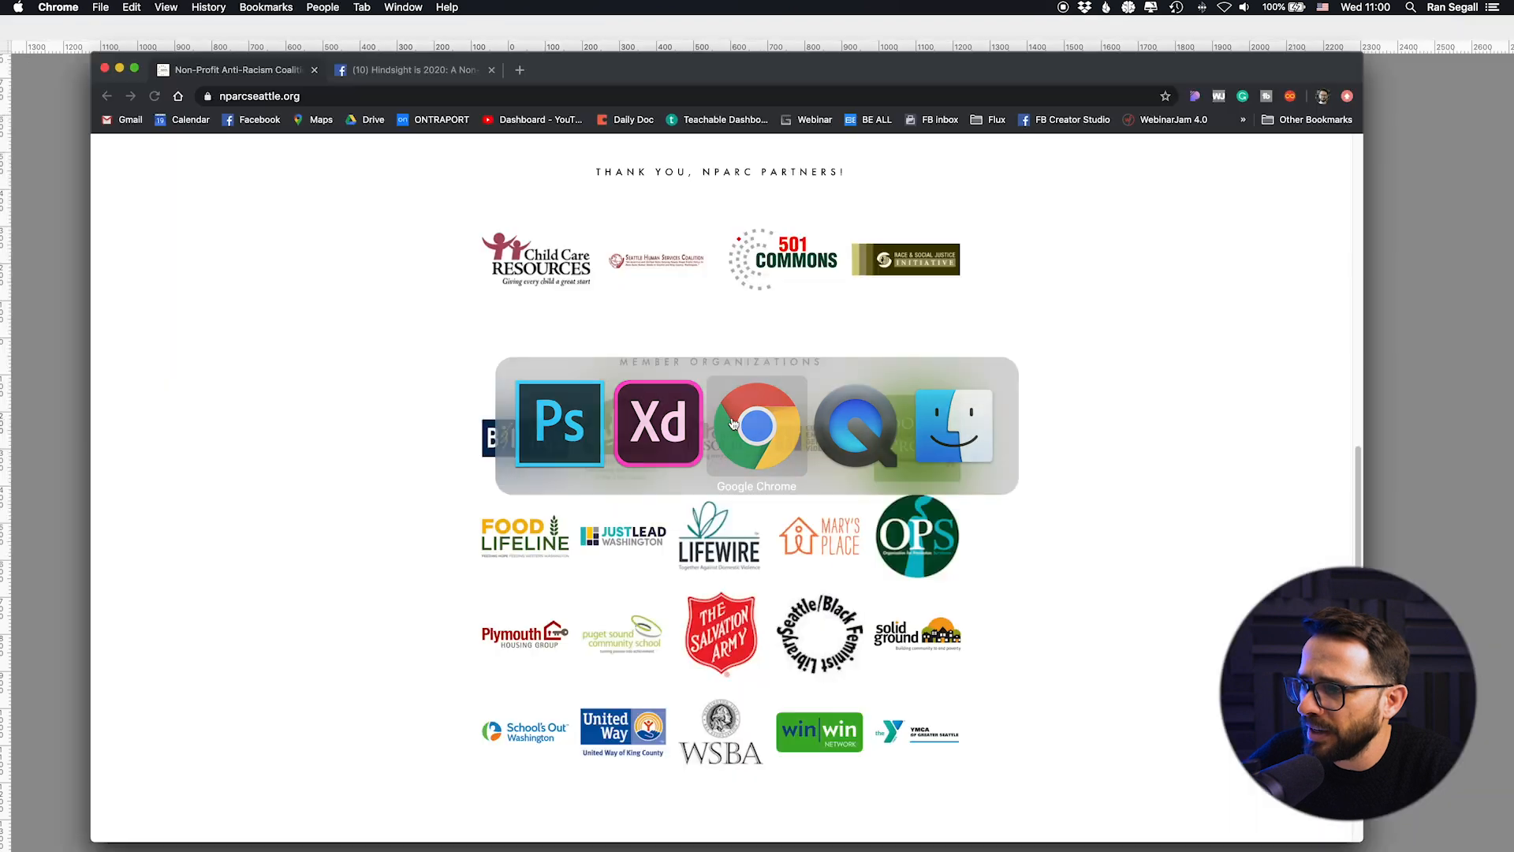
{"action": "scroll", "coordinate": [635, 395], "scroll_direction": "down", "scroll_amount": 5}
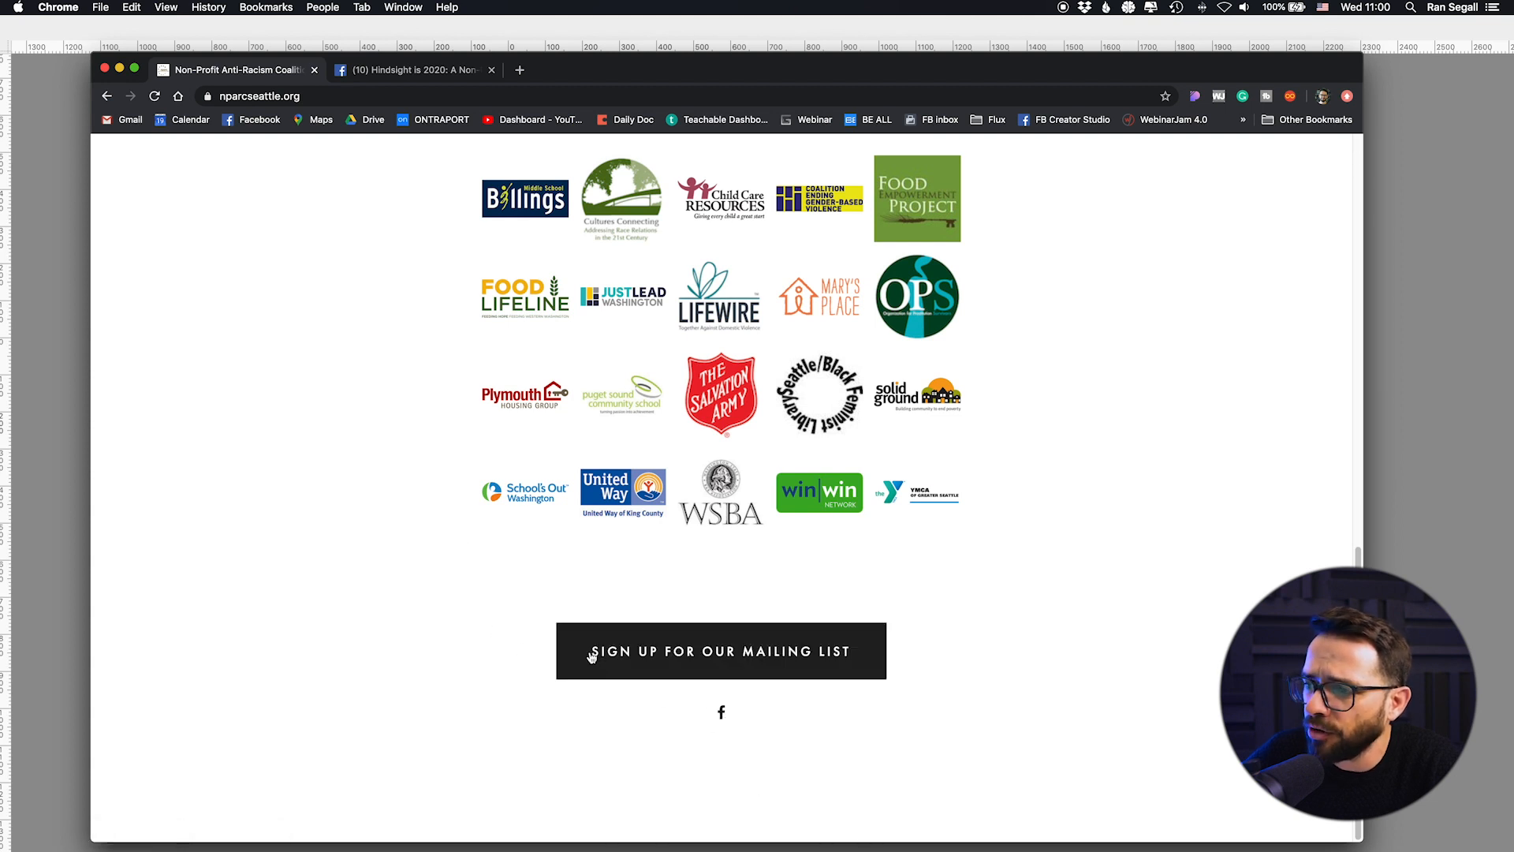
{"action": "left_click", "coordinate": [629, 654]}
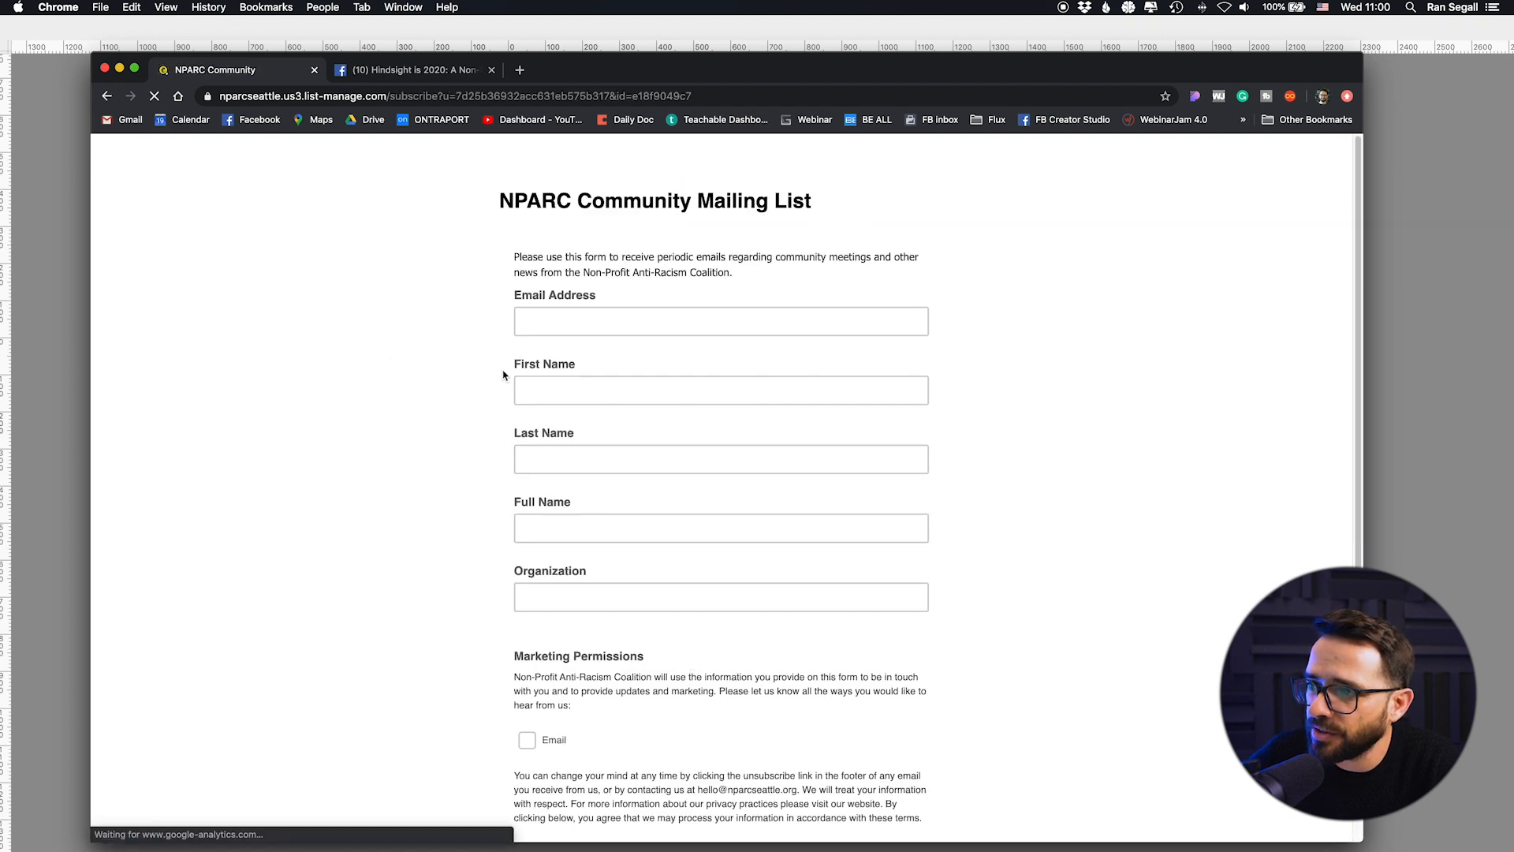
{"action": "scroll", "coordinate": [578, 247], "scroll_direction": "down", "scroll_amount": 3}
{"action": "scroll", "coordinate": [702, 230], "scroll_direction": "up", "scroll_amount": 3}
{"action": "scroll", "coordinate": [689, 254], "scroll_direction": "down", "scroll_amount": 4}
{"action": "scroll", "coordinate": [690, 254], "scroll_direction": "up", "scroll_amount": 4}
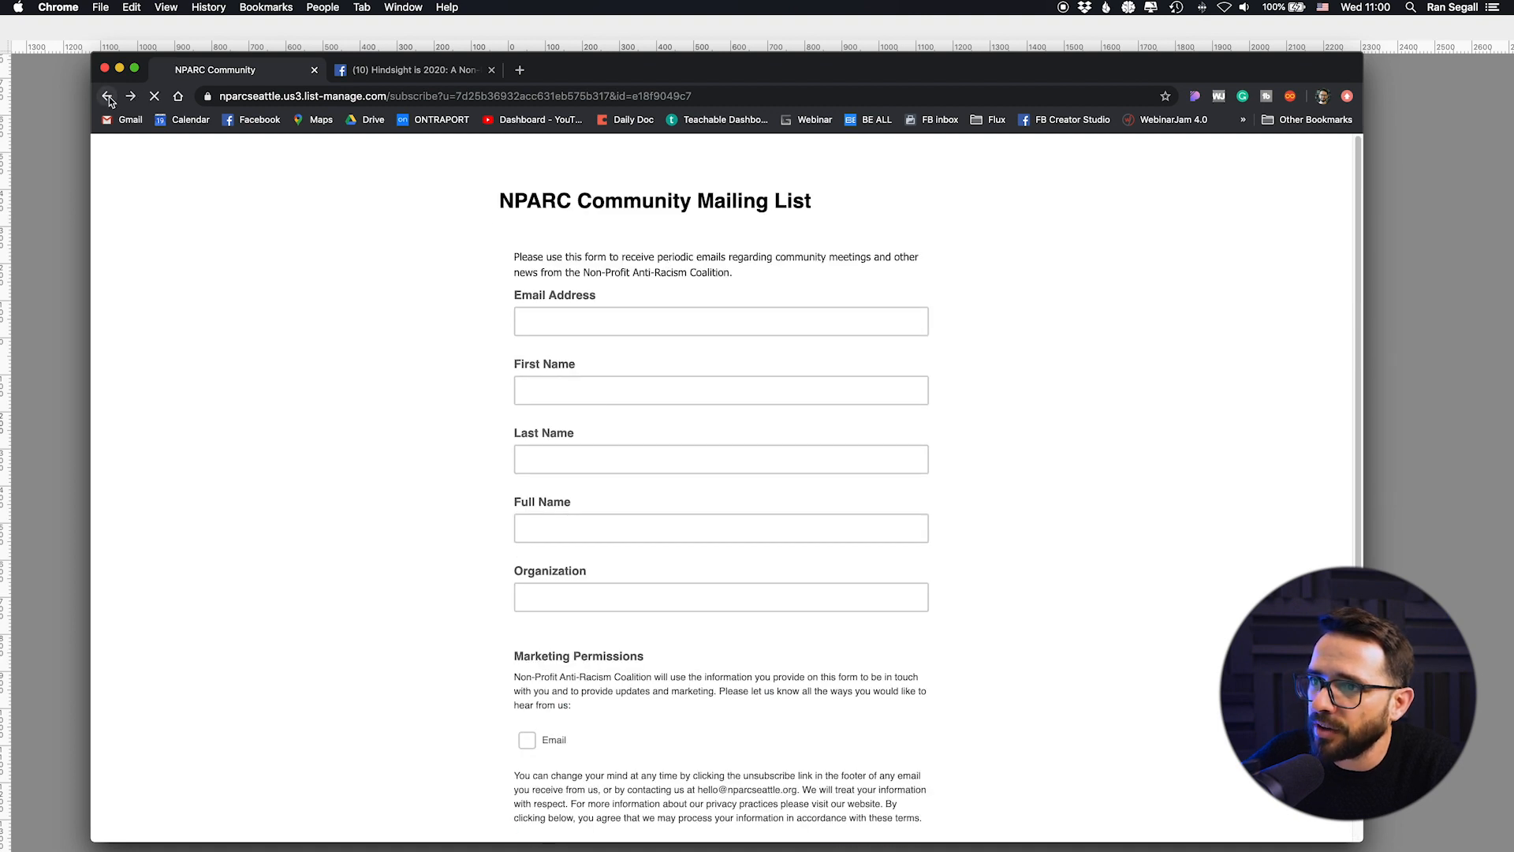
Step: Switch back to Adobe XD and copy the header's nparc logo into the grey footer at X 140, Y 3211
{"action": "key", "text": "super+Tab"}
{"action": "key", "text": "super+Tab"}
{"action": "key", "text": "super+Tab"}
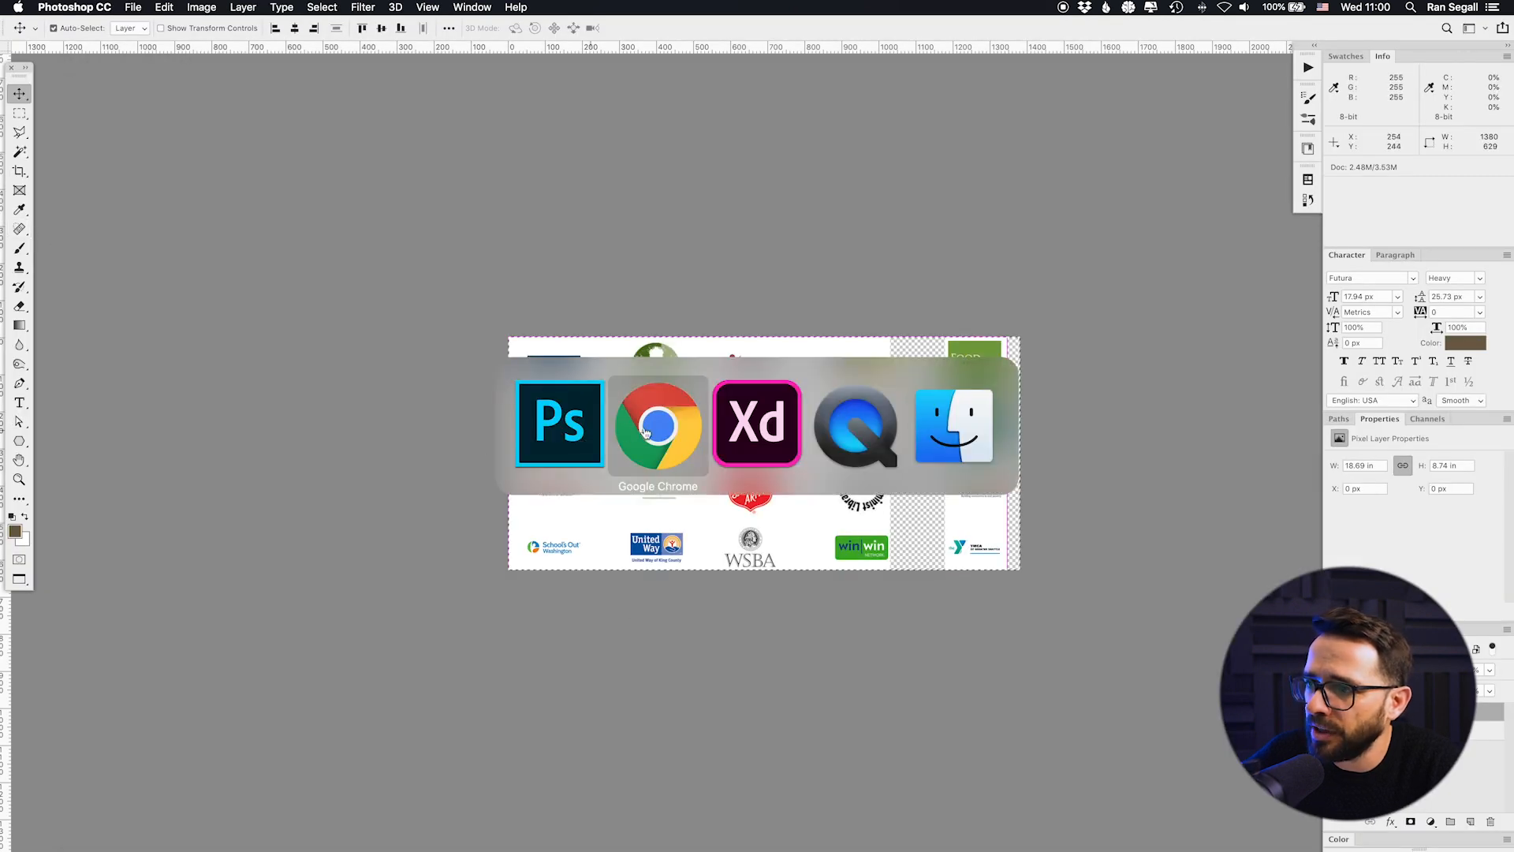
{"action": "scroll", "coordinate": [567, 544], "scroll_direction": "down", "scroll_amount": 2}
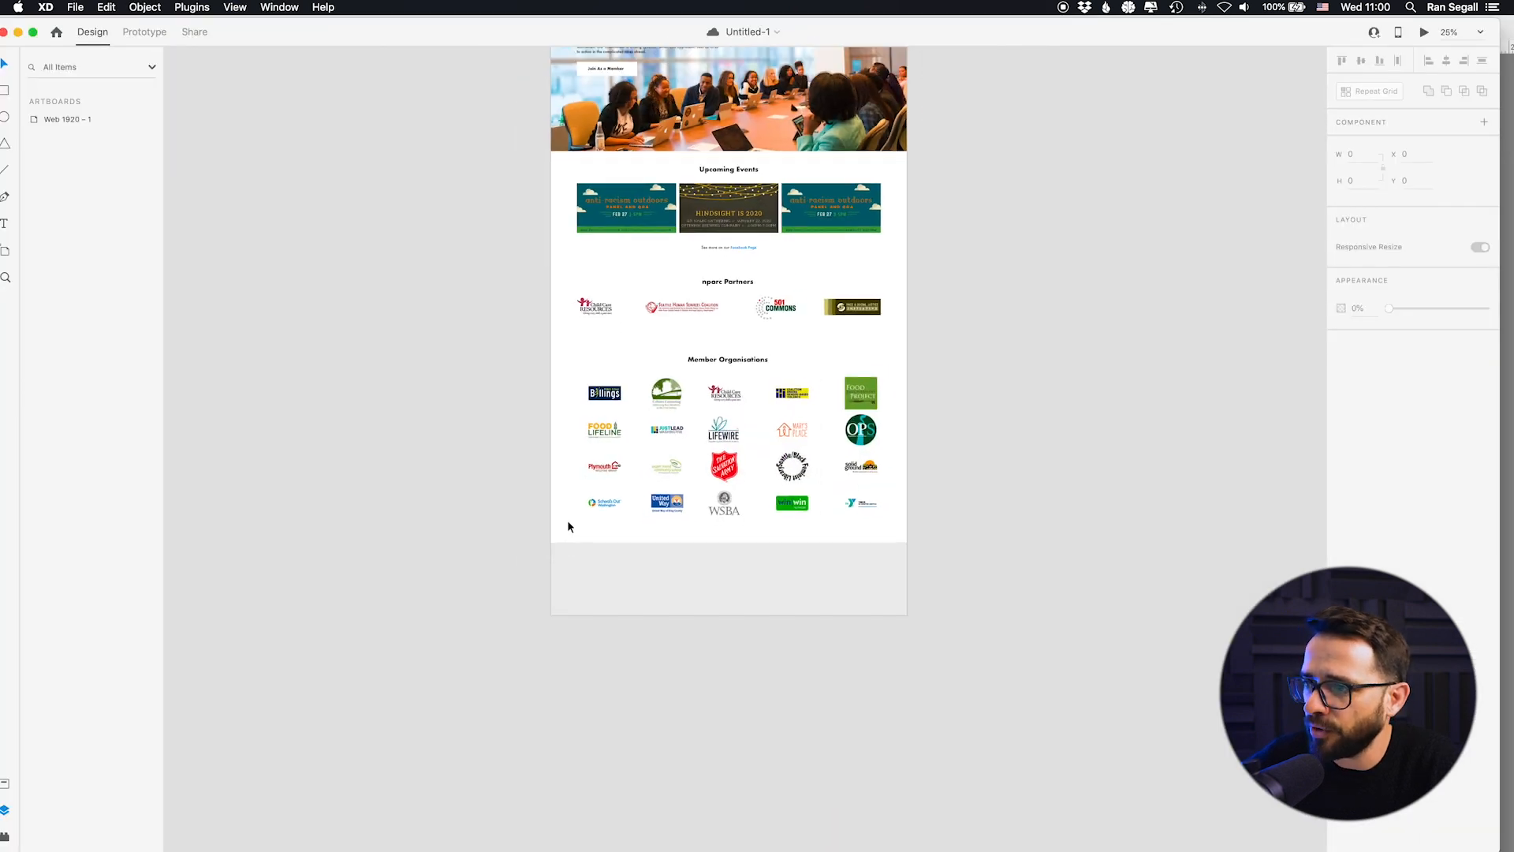
{"action": "scroll", "coordinate": [569, 513], "scroll_direction": "up", "scroll_amount": 8}
{"action": "scroll", "coordinate": [585, 485], "scroll_direction": "down", "scroll_amount": 1}
{"action": "left_click", "coordinate": [593, 517]}
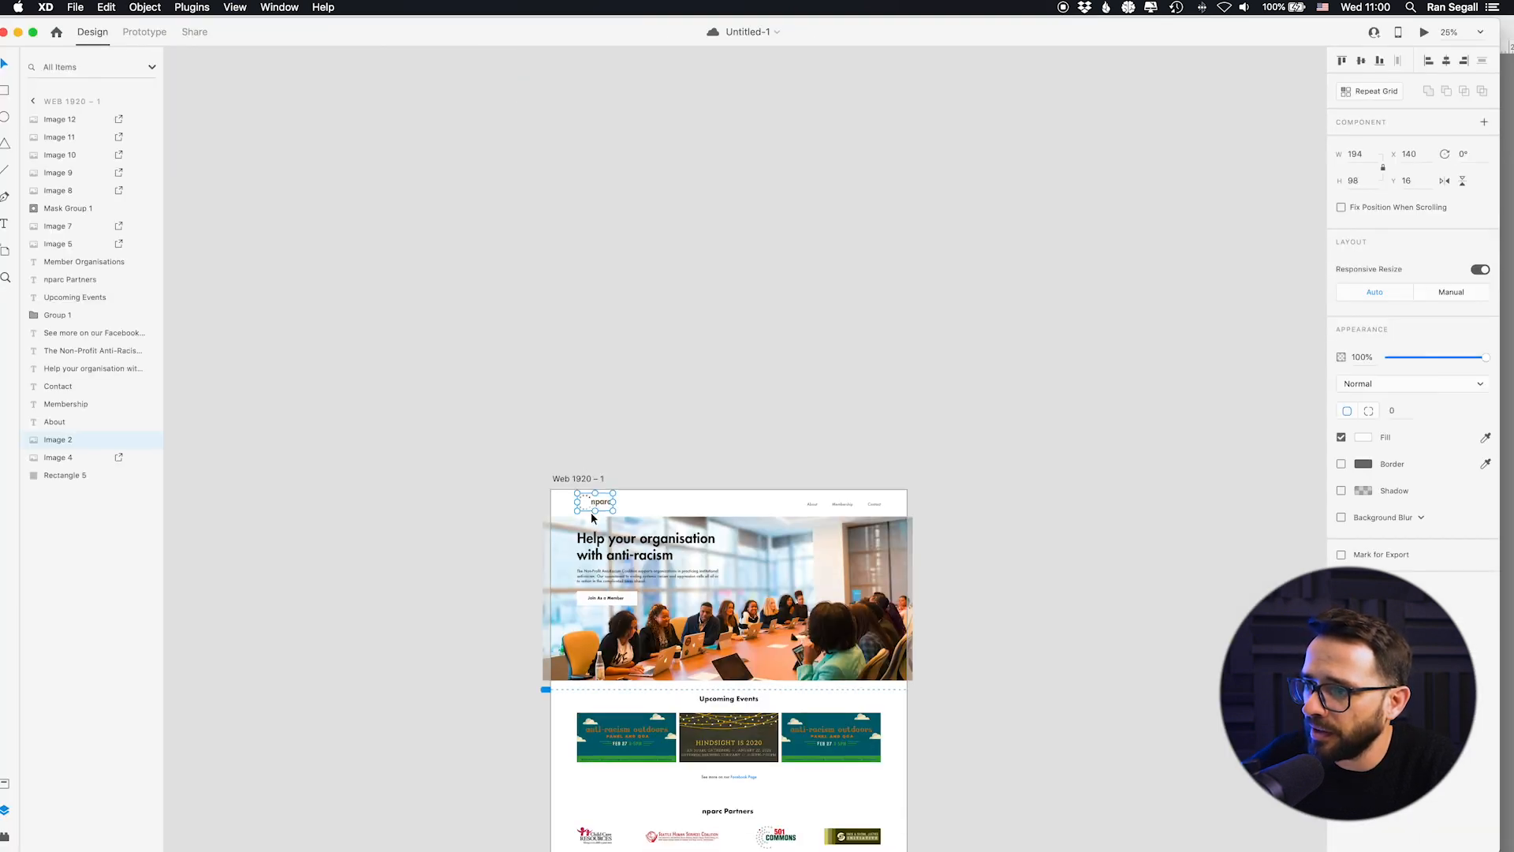
{"action": "scroll", "coordinate": [594, 548], "scroll_direction": "down", "scroll_amount": 10}
{"action": "key", "text": "super+equal"}
{"action": "key", "text": "super+v"}
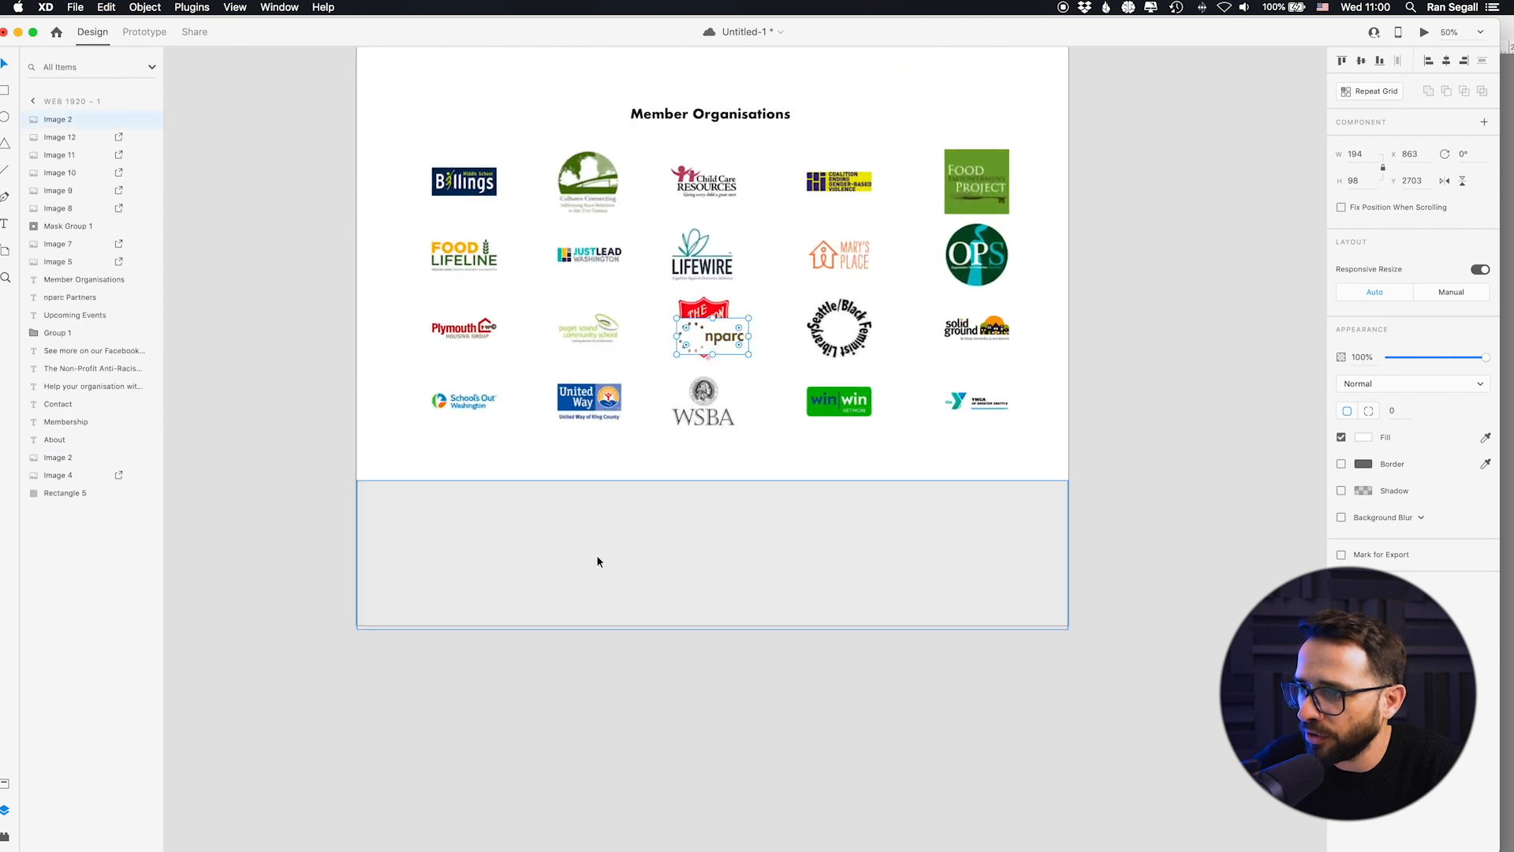
{"action": "left_click_drag", "start_coordinate": [715, 344], "coordinate": [448, 536]}
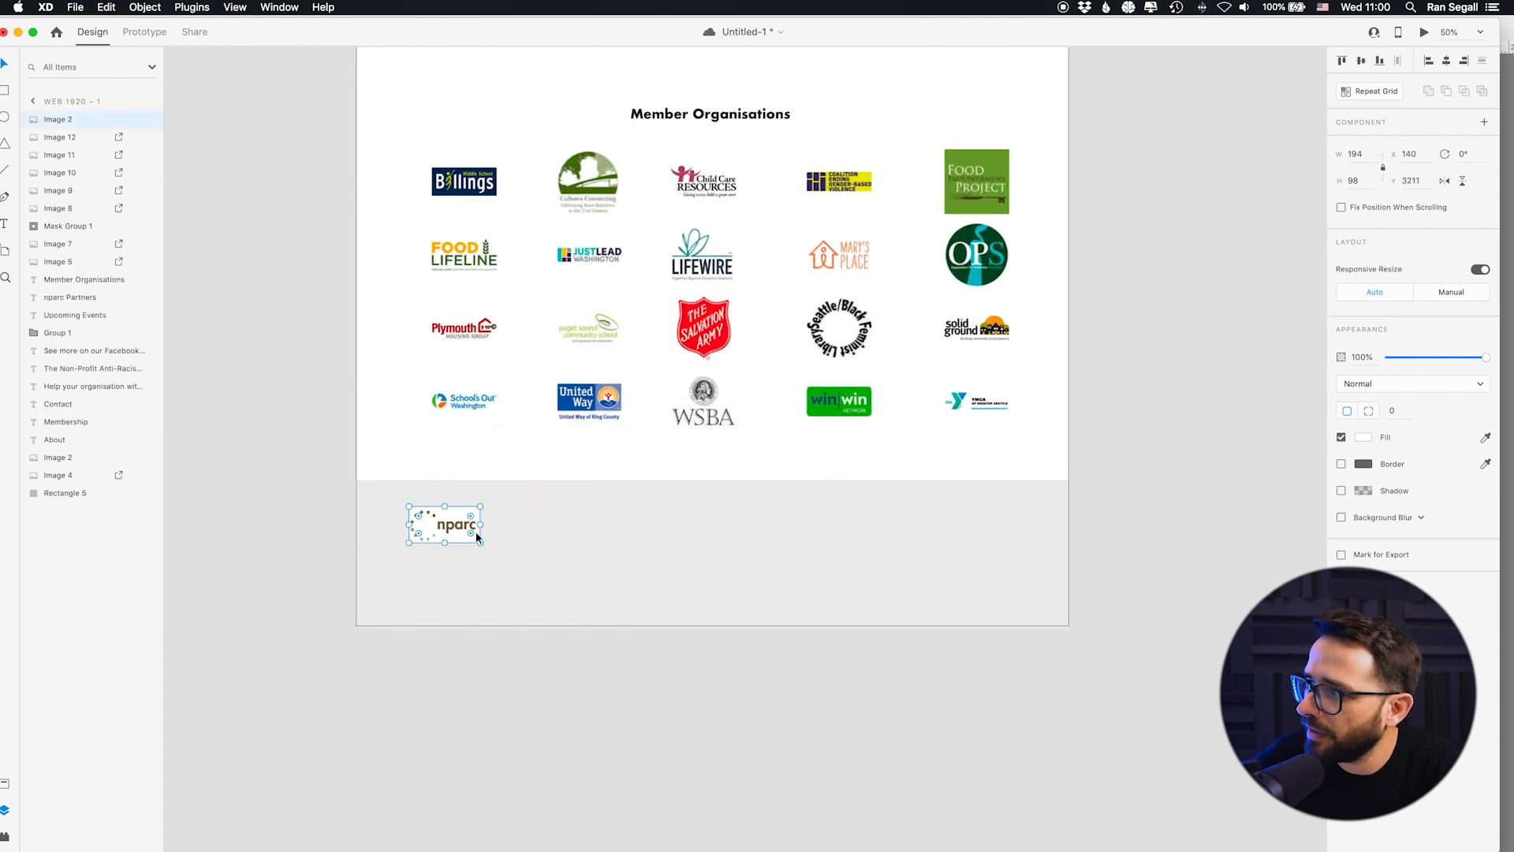
Step: Set the footer logo's blend mode to Multiply and scale it down to about 146 × 74 at X 199, Y 3209
{"action": "left_click", "coordinate": [1376, 383]}
{"action": "left_click", "coordinate": [1376, 412]}
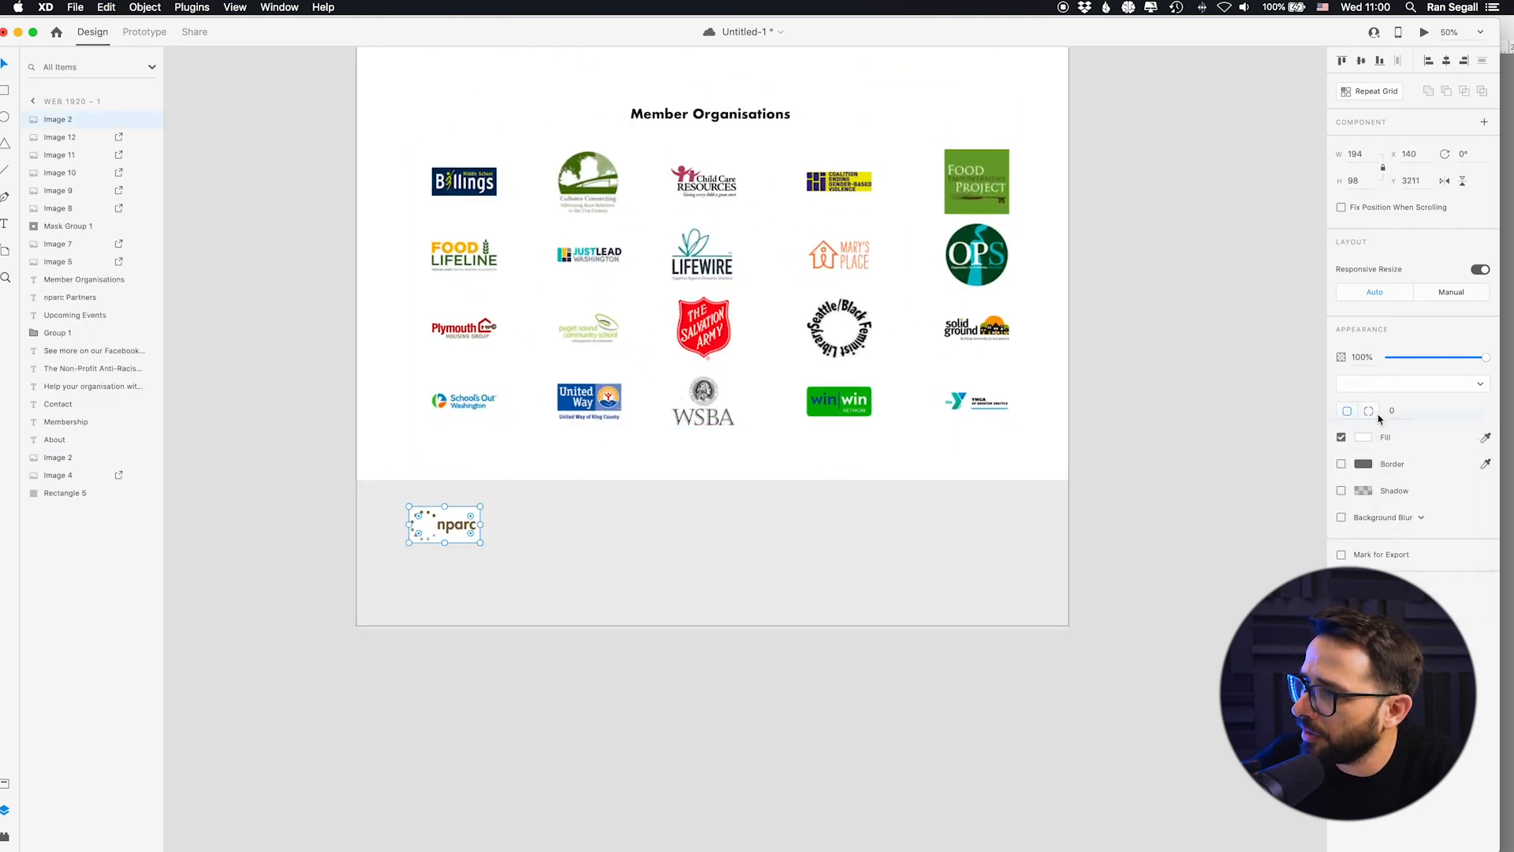
{"action": "left_click_drag", "start_coordinate": [481, 543], "coordinate": [455, 524]}
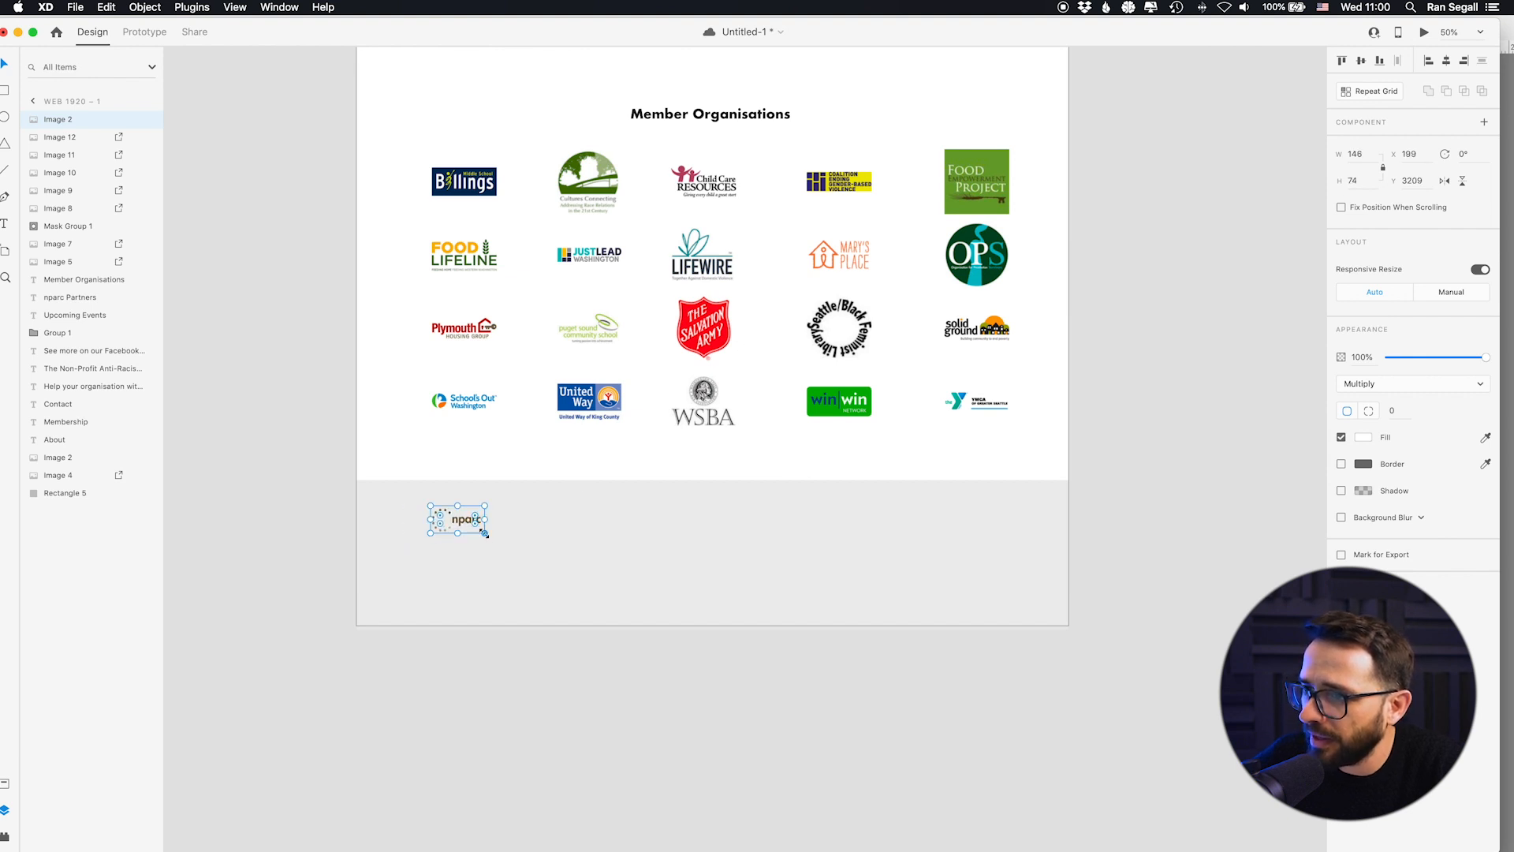
{"action": "left_click", "coordinate": [1102, 390]}
Step: Show the layout column grid on the Web 1920 – 1 artboard
{"action": "scroll", "coordinate": [792, 343], "scroll_direction": "up", "scroll_amount": 15}
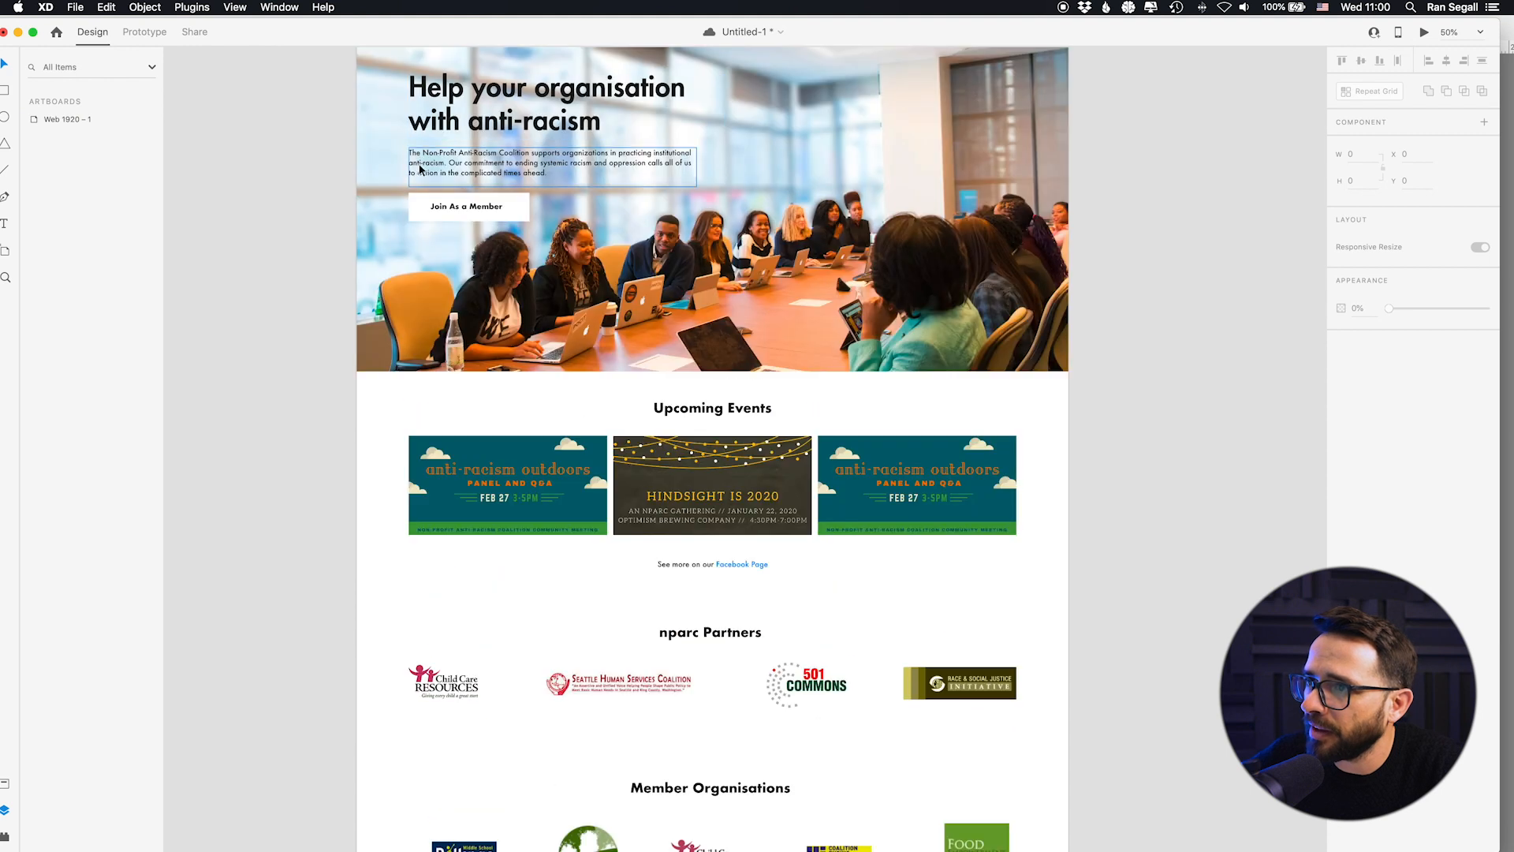
{"action": "left_click", "coordinate": [369, 245]}
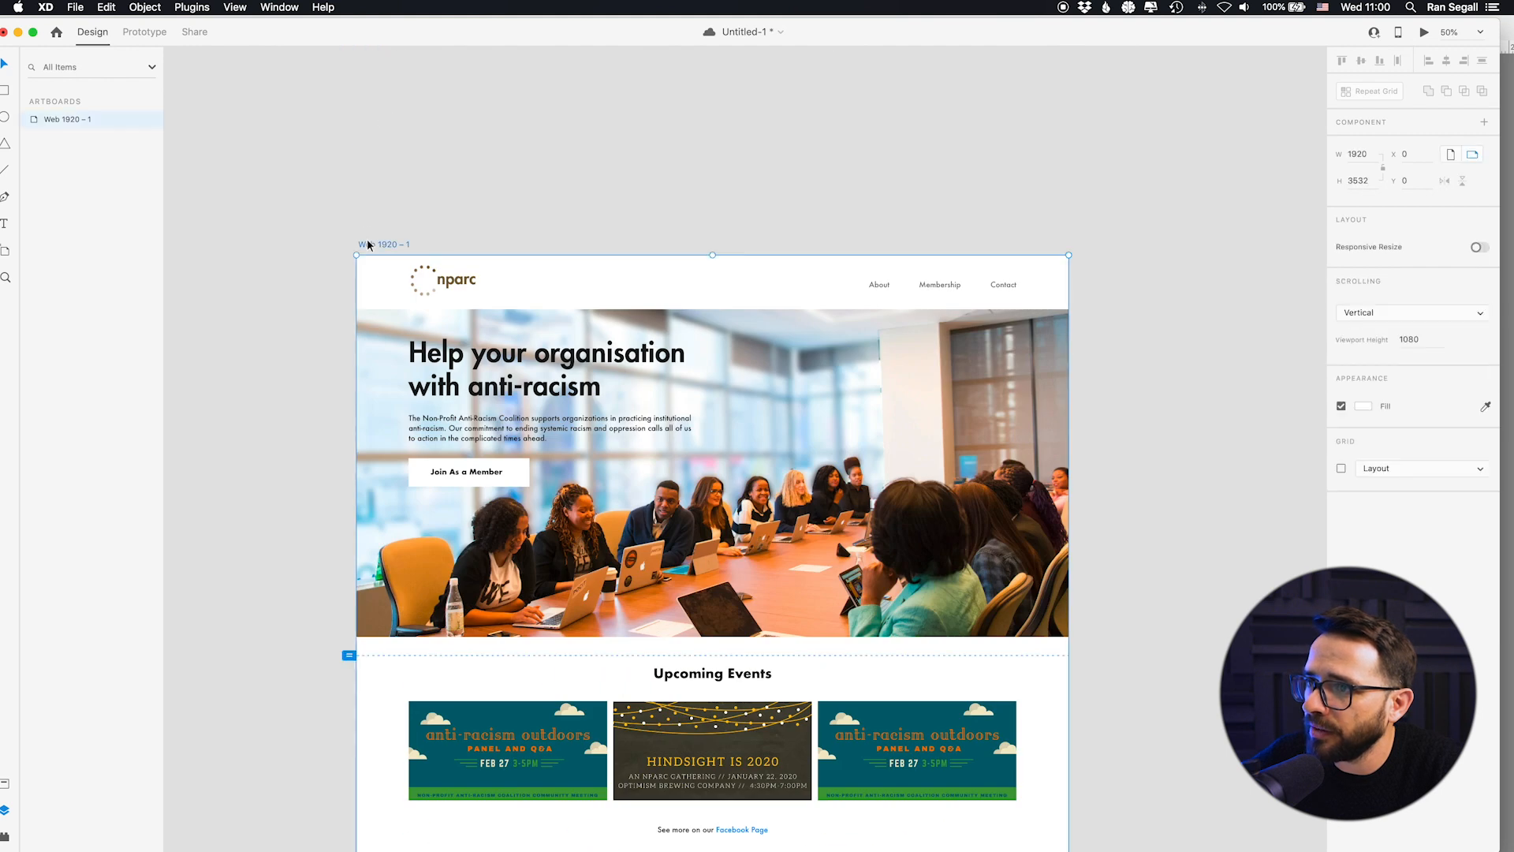
{"action": "left_click", "coordinate": [1341, 468]}
{"action": "scroll", "coordinate": [1136, 466], "scroll_direction": "down", "scroll_amount": 12}
{"action": "key", "text": "Escape"}
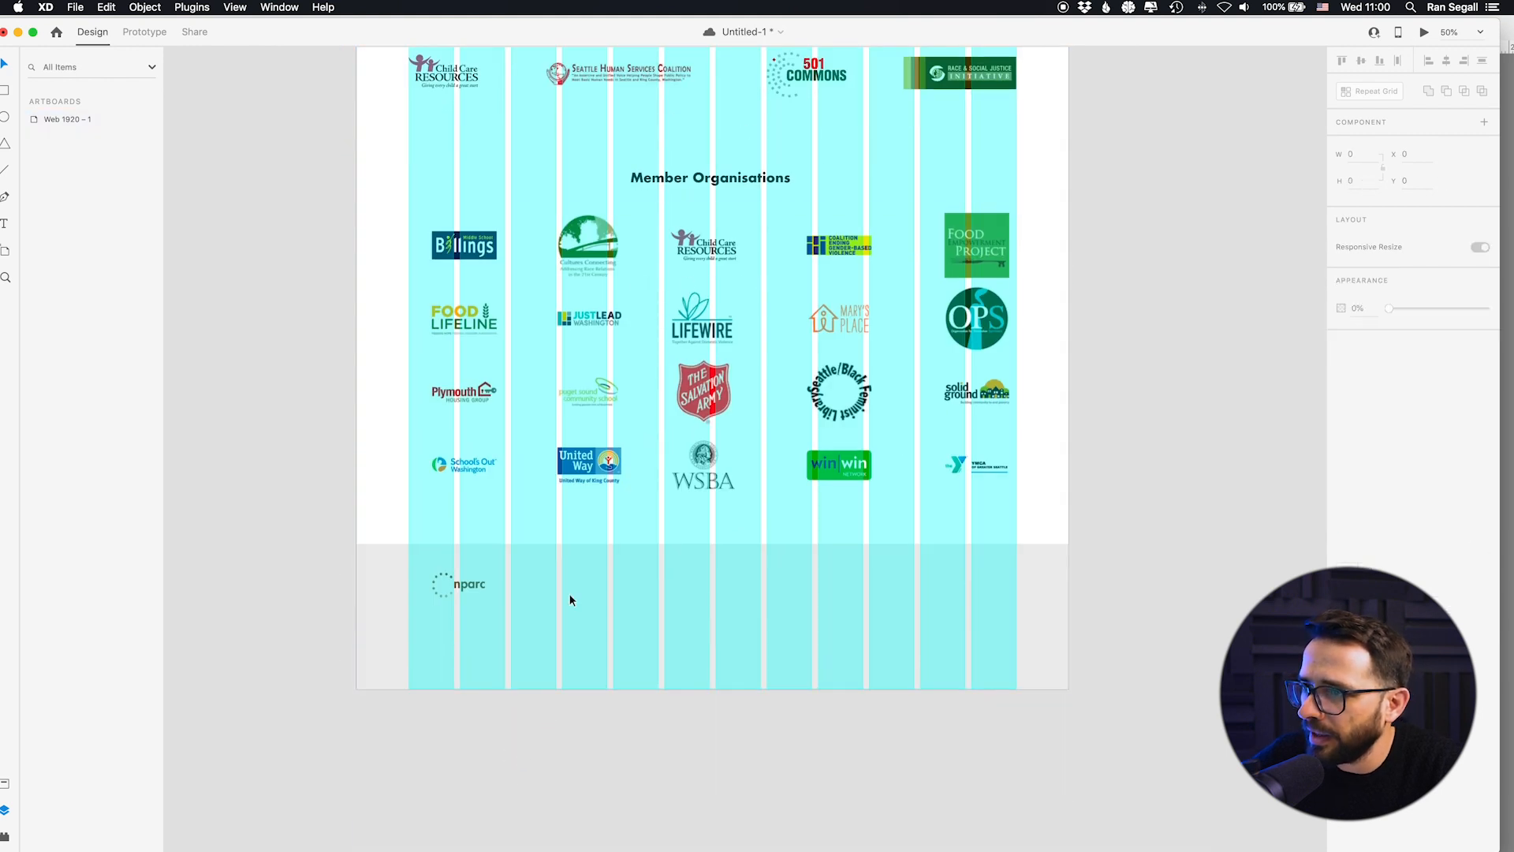
Step: Copy the Member Organisations heading into the footer, change it to "Join newsletter", left-align it and narrow its text box to about 306
{"action": "left_click", "coordinate": [710, 177]}
{"action": "left_click_drag", "start_coordinate": [711, 177], "coordinate": [776, 583]}
{"action": "double_click", "coordinate": [775, 582]}
{"action": "key", "text": "BackSpace"}
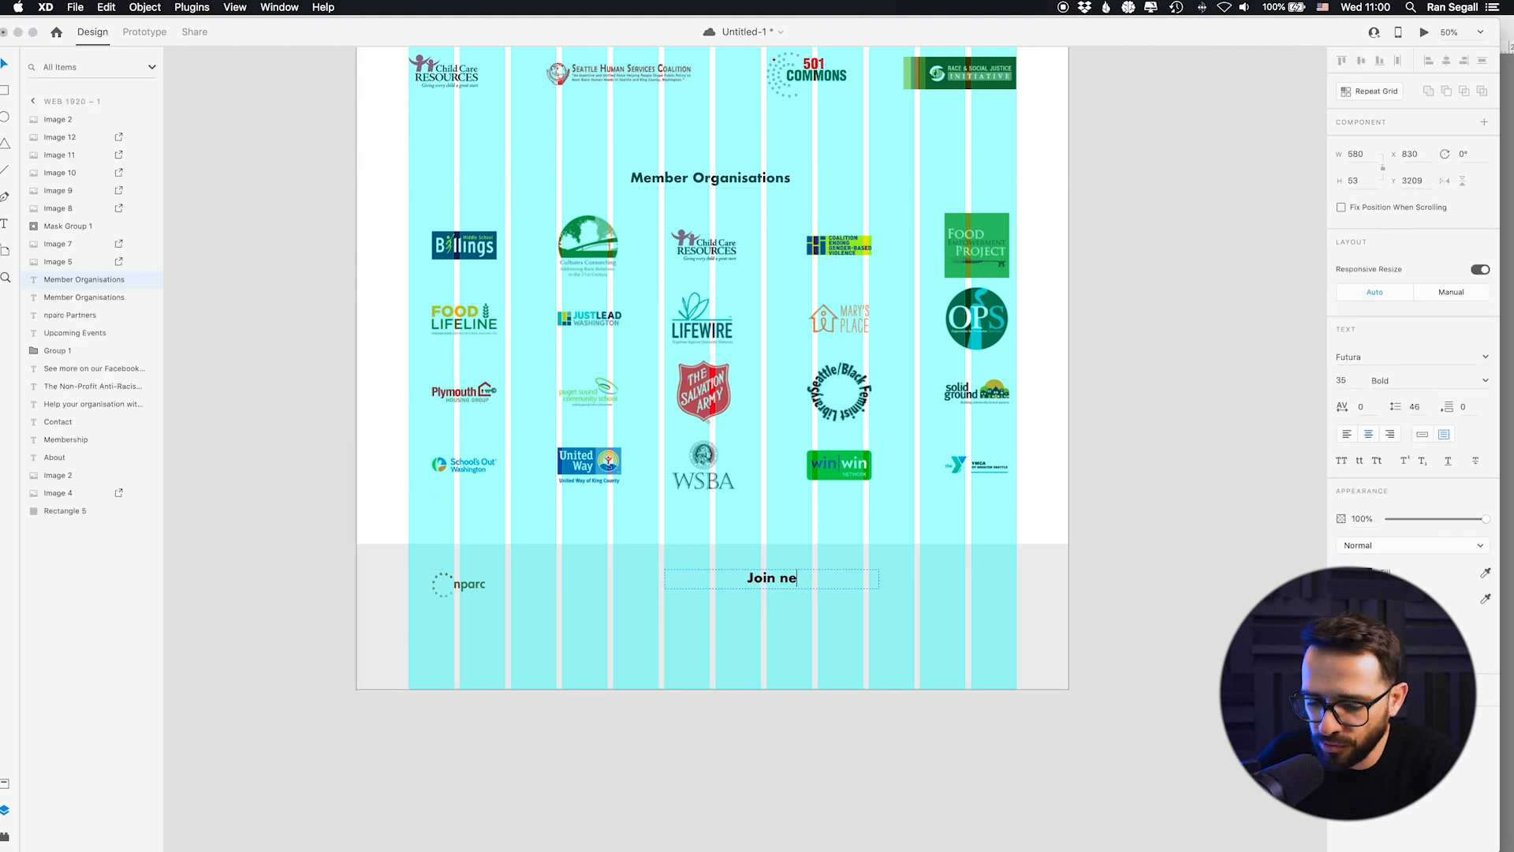
{"action": "type", "text": "Join newsletter"}
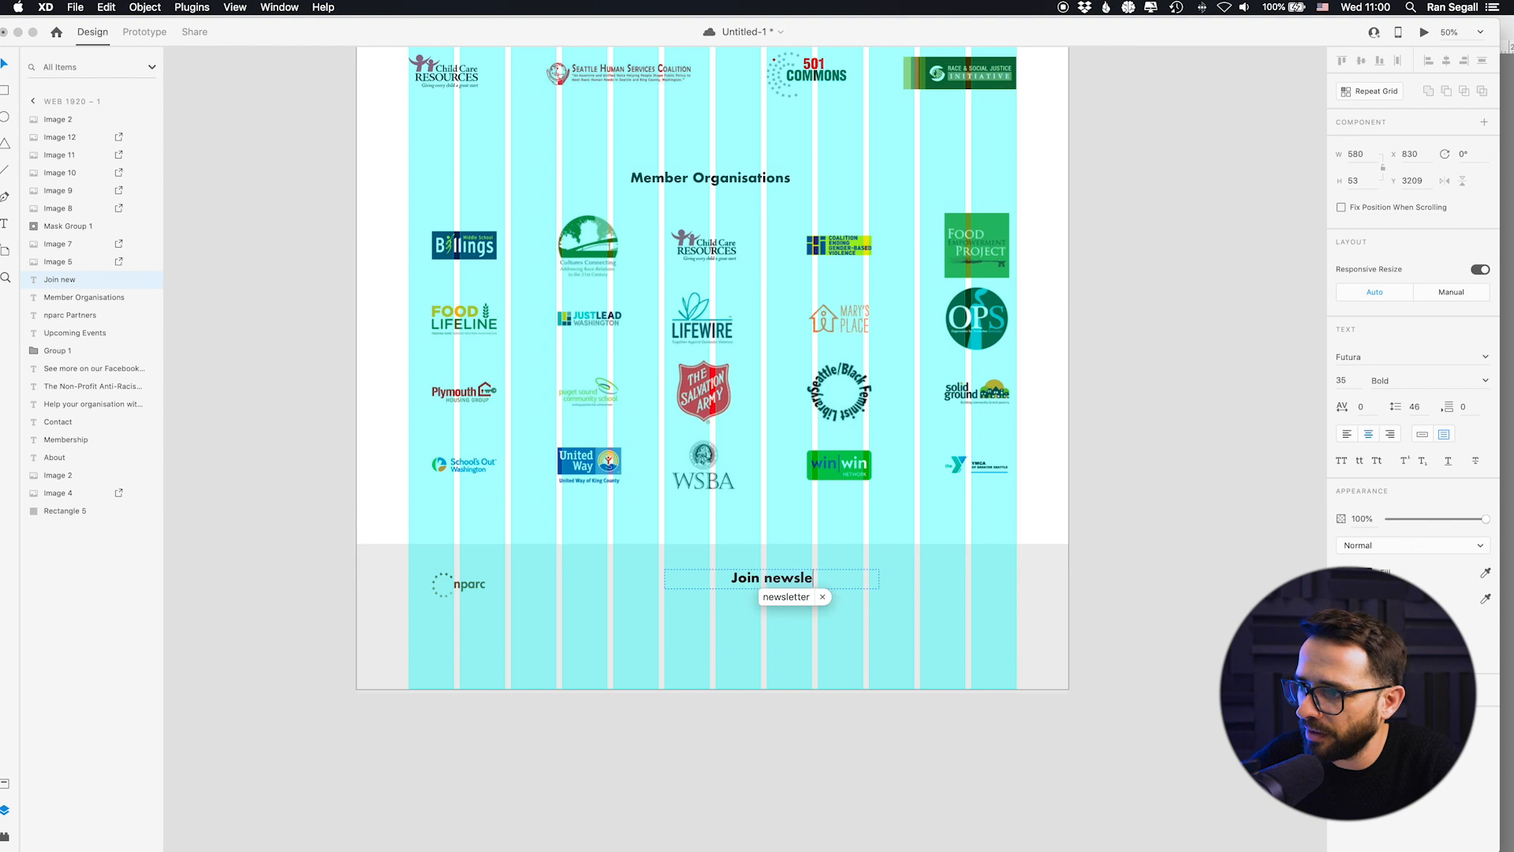
{"action": "key", "text": "Escape"}
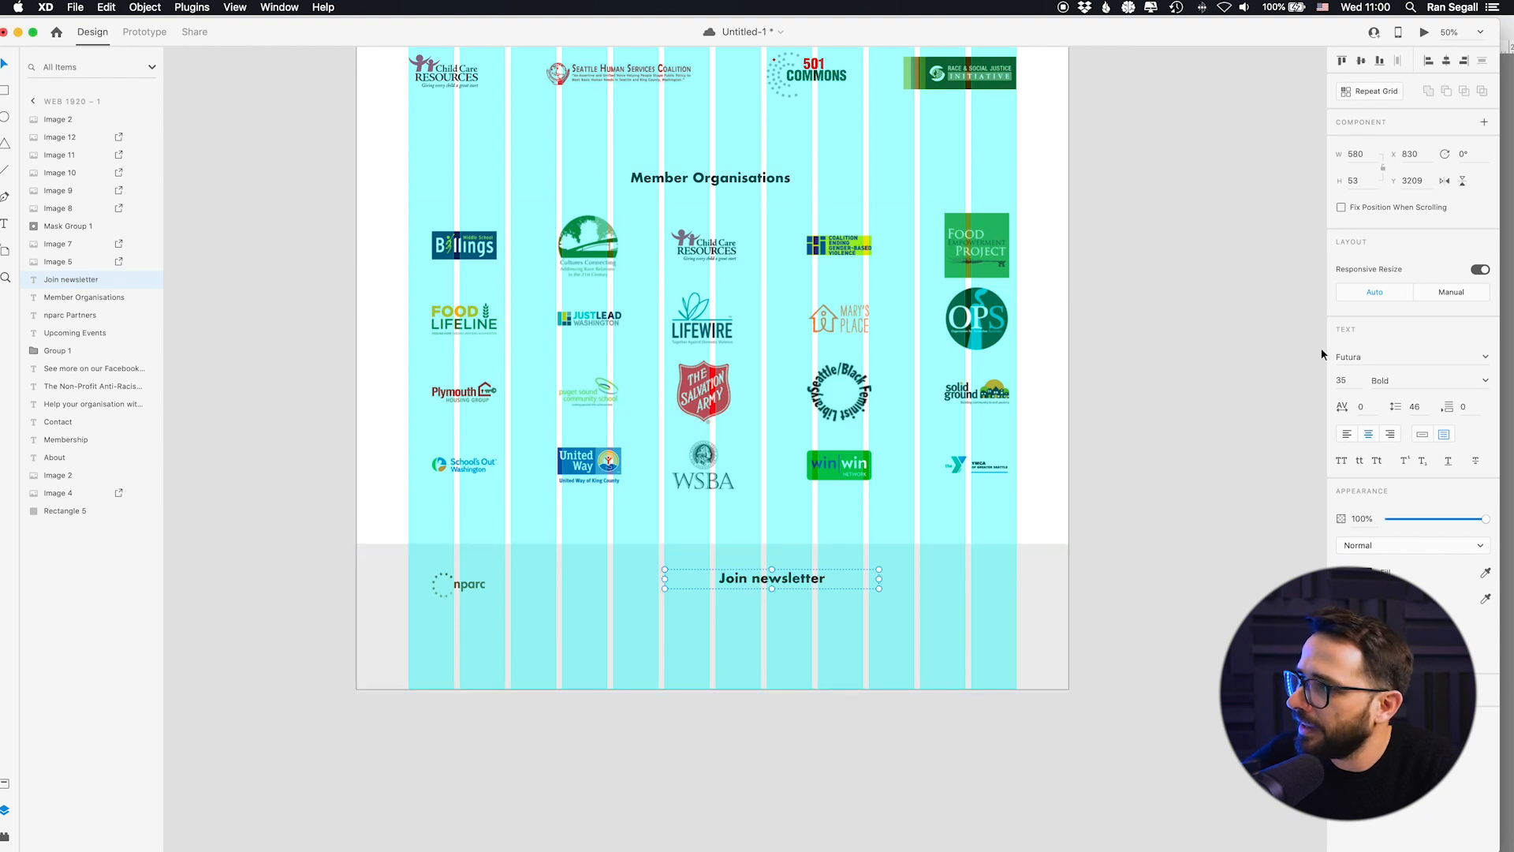
{"action": "left_click", "coordinate": [1218, 561]}
{"action": "left_click_drag", "start_coordinate": [756, 577], "coordinate": [756, 576]}
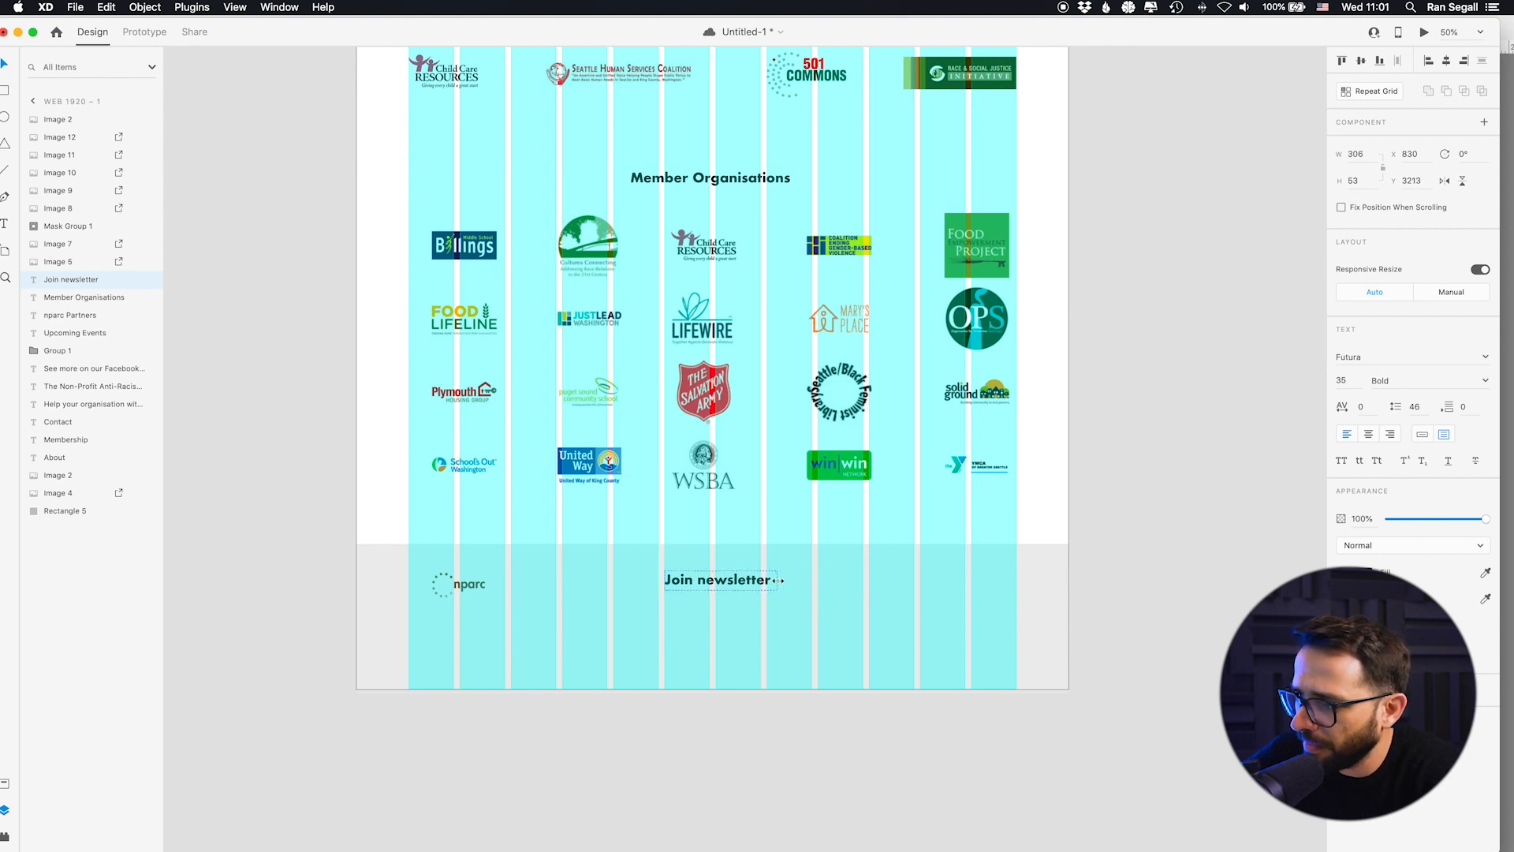
Step: Align the Join newsletter heading to the grid column at X 1106 and place a borderless white 398 × 60 field beneath it at Y 3312
{"action": "mouse_move", "coordinate": [691, 584]}
{"action": "left_mouse_down"}
{"action": "mouse_move", "coordinate": [832, 588]}
{"action": "mouse_move", "coordinate": [797, 587]}
{"action": "mouse_move", "coordinate": [914, 630]}
{"action": "left_mouse_up"}
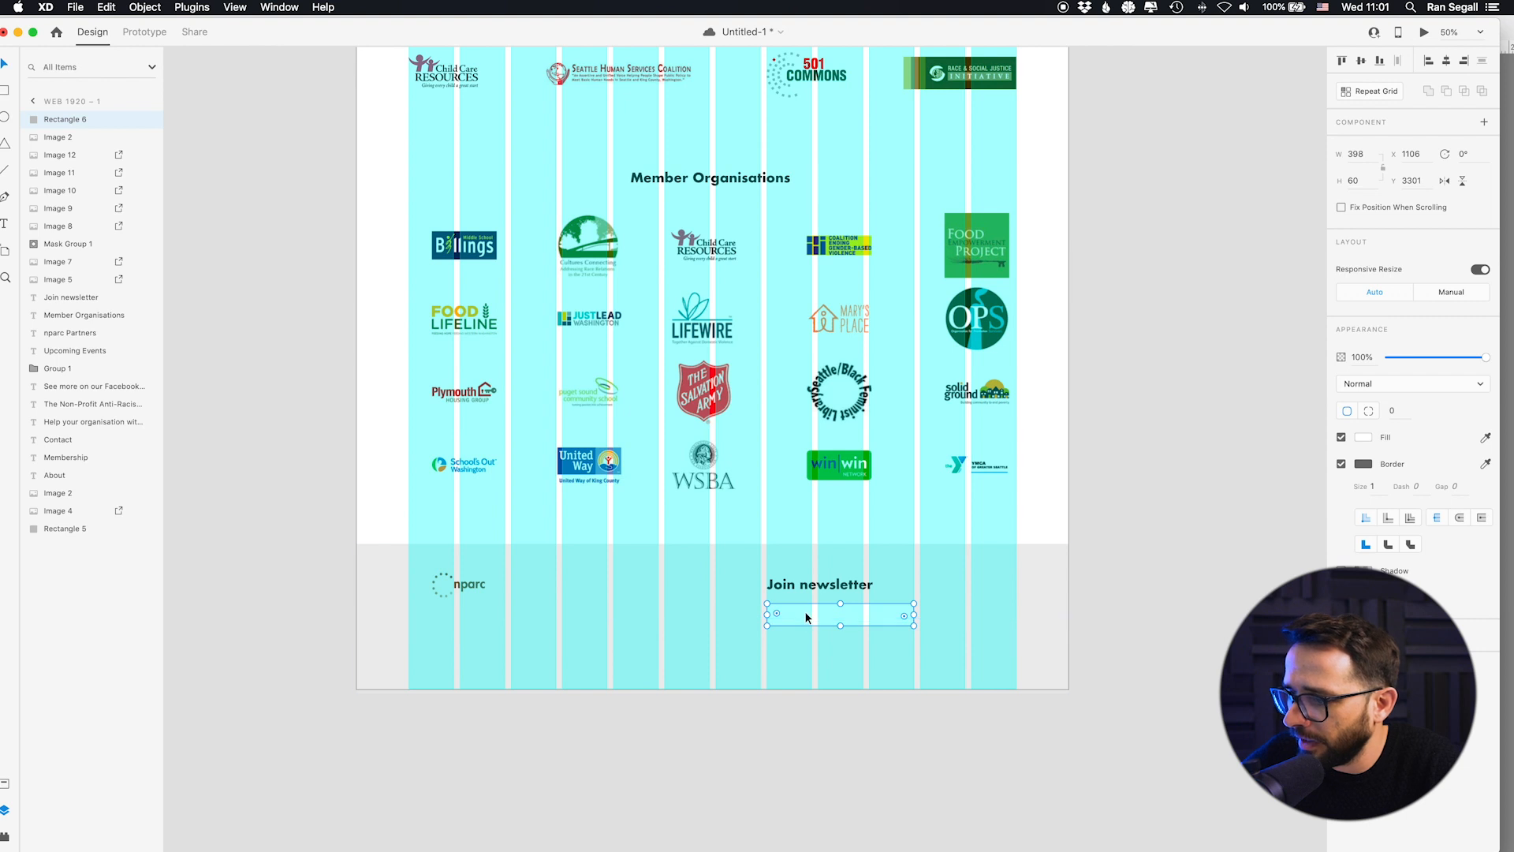
{"action": "key", "text": "super+plus"}
{"action": "left_click_drag", "start_coordinate": [806, 614], "coordinate": [691, 500]}
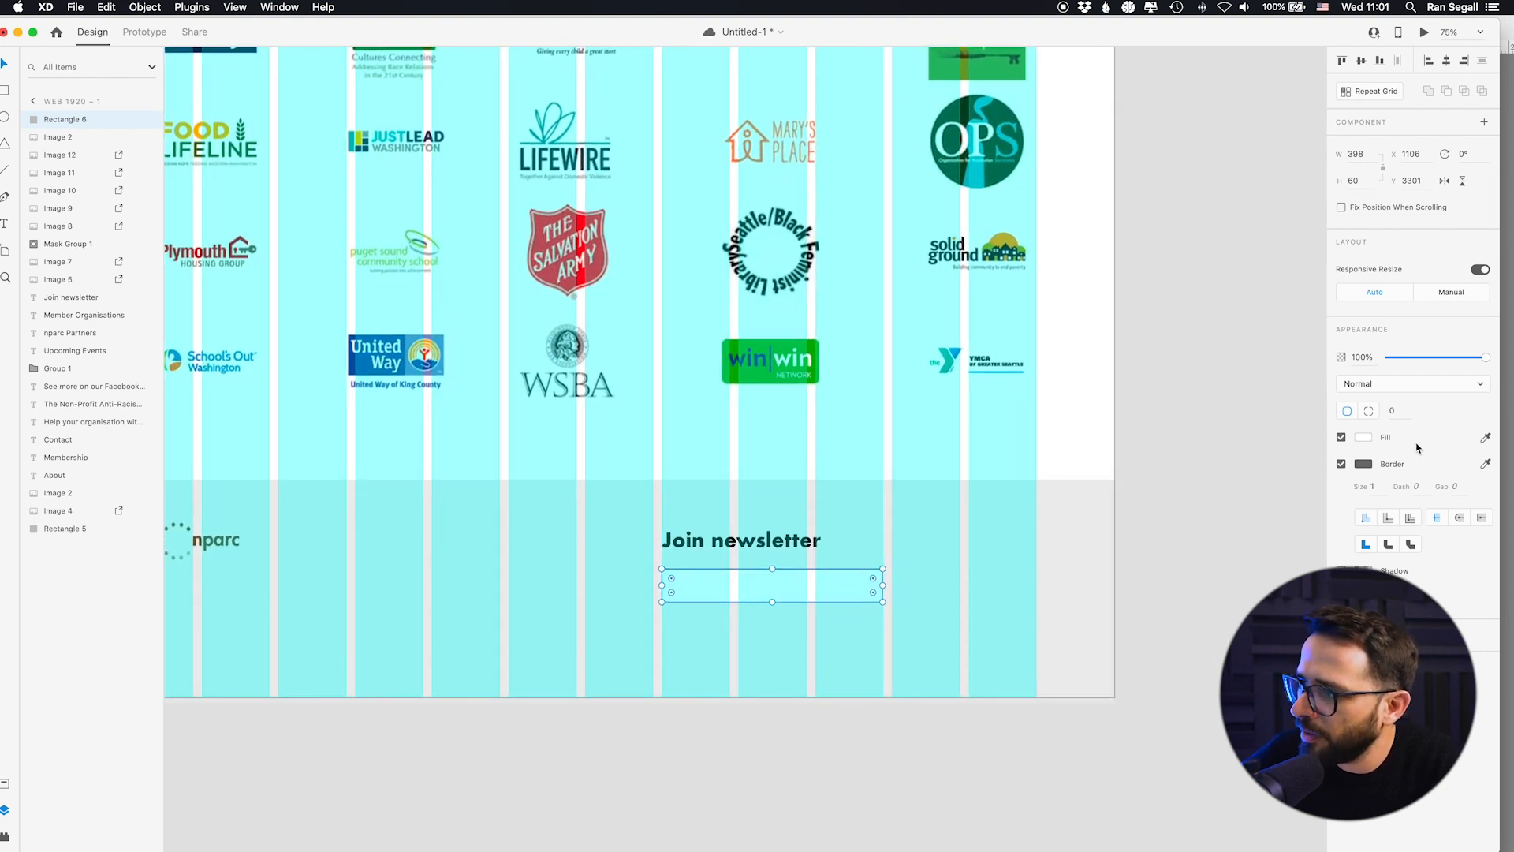
{"action": "left_click", "coordinate": [1343, 465]}
{"action": "left_click_drag", "start_coordinate": [761, 585], "coordinate": [722, 579]}
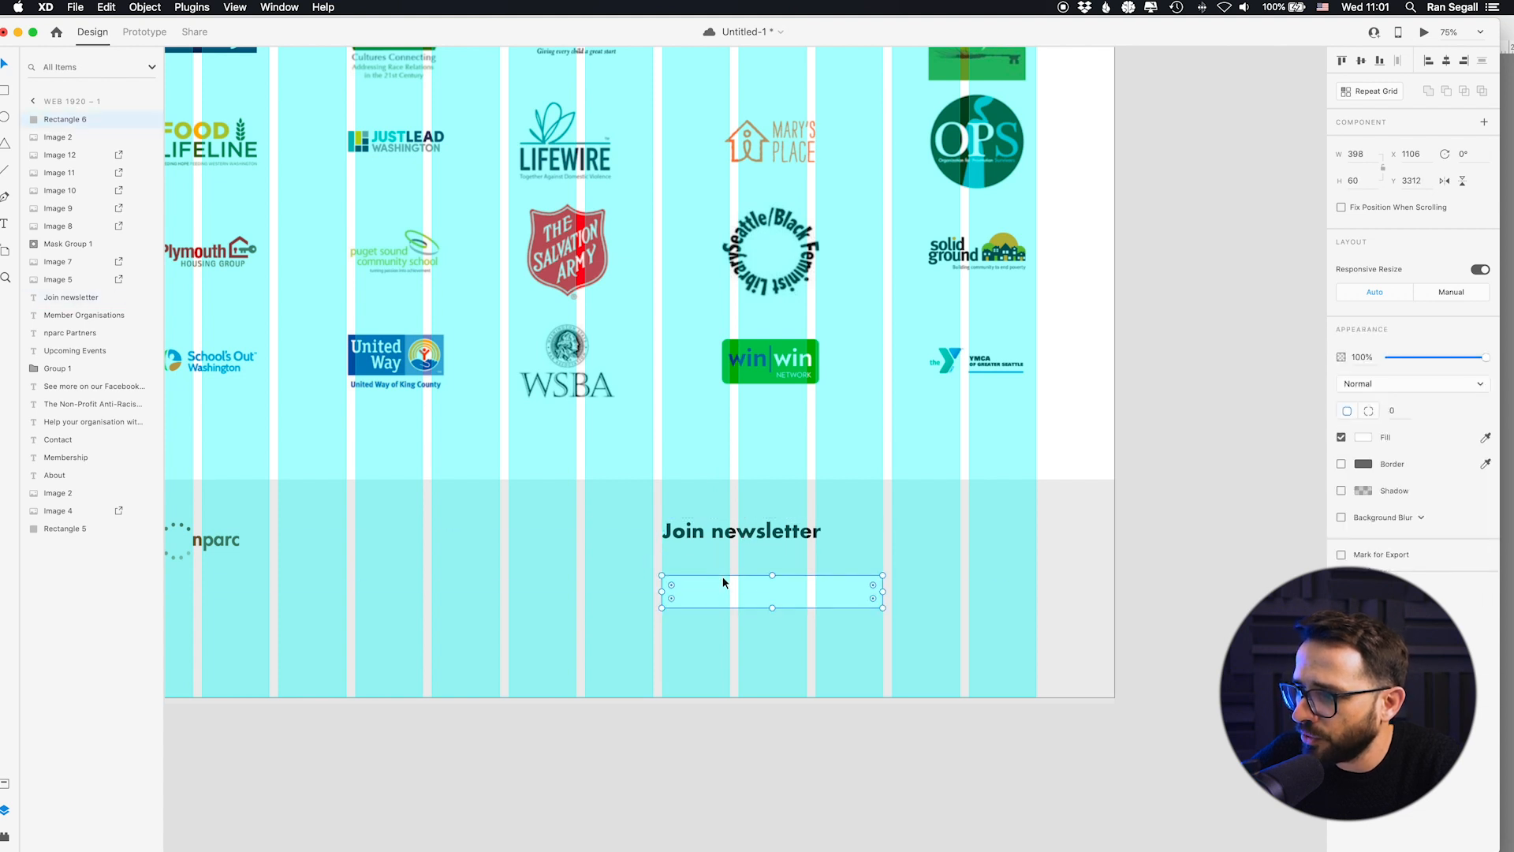
Step: Copy the "See more on our Facebook Page" text to just above the newsletter field and left-align it
{"action": "key", "text": "shift+super+apostrophe"}
{"action": "key", "text": "super+minus"}
{"action": "key", "text": "super+minus"}
{"action": "key", "text": "shift+super+apostrophe"}
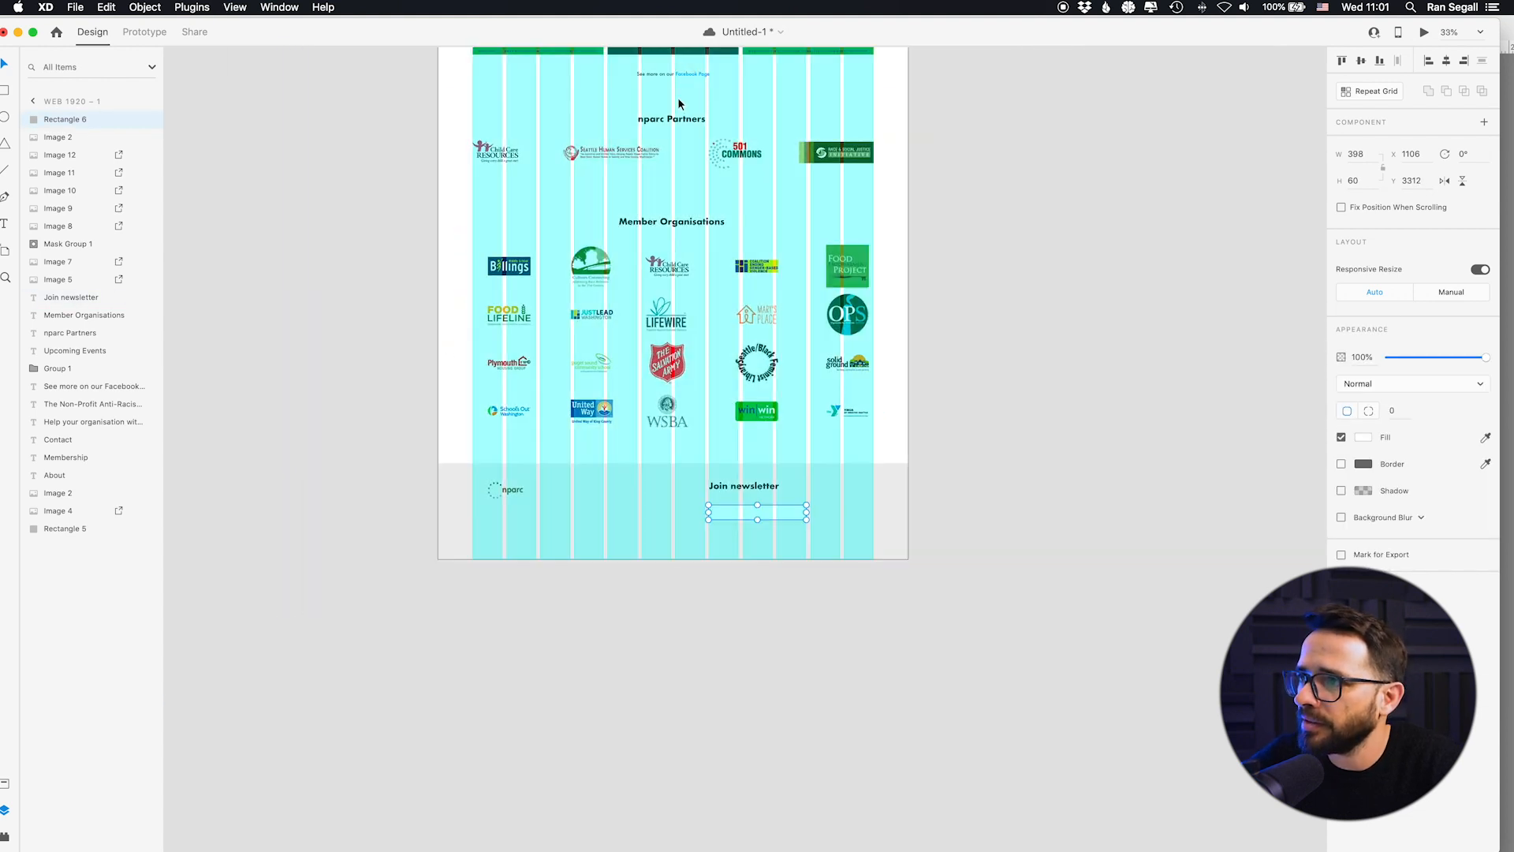
{"action": "left_click_drag", "start_coordinate": [643, 75], "coordinate": [756, 505]}
{"action": "key", "text": "super+plus"}
{"action": "key", "text": "shift+super+apostrophe"}
{"action": "key", "text": "super+plus"}
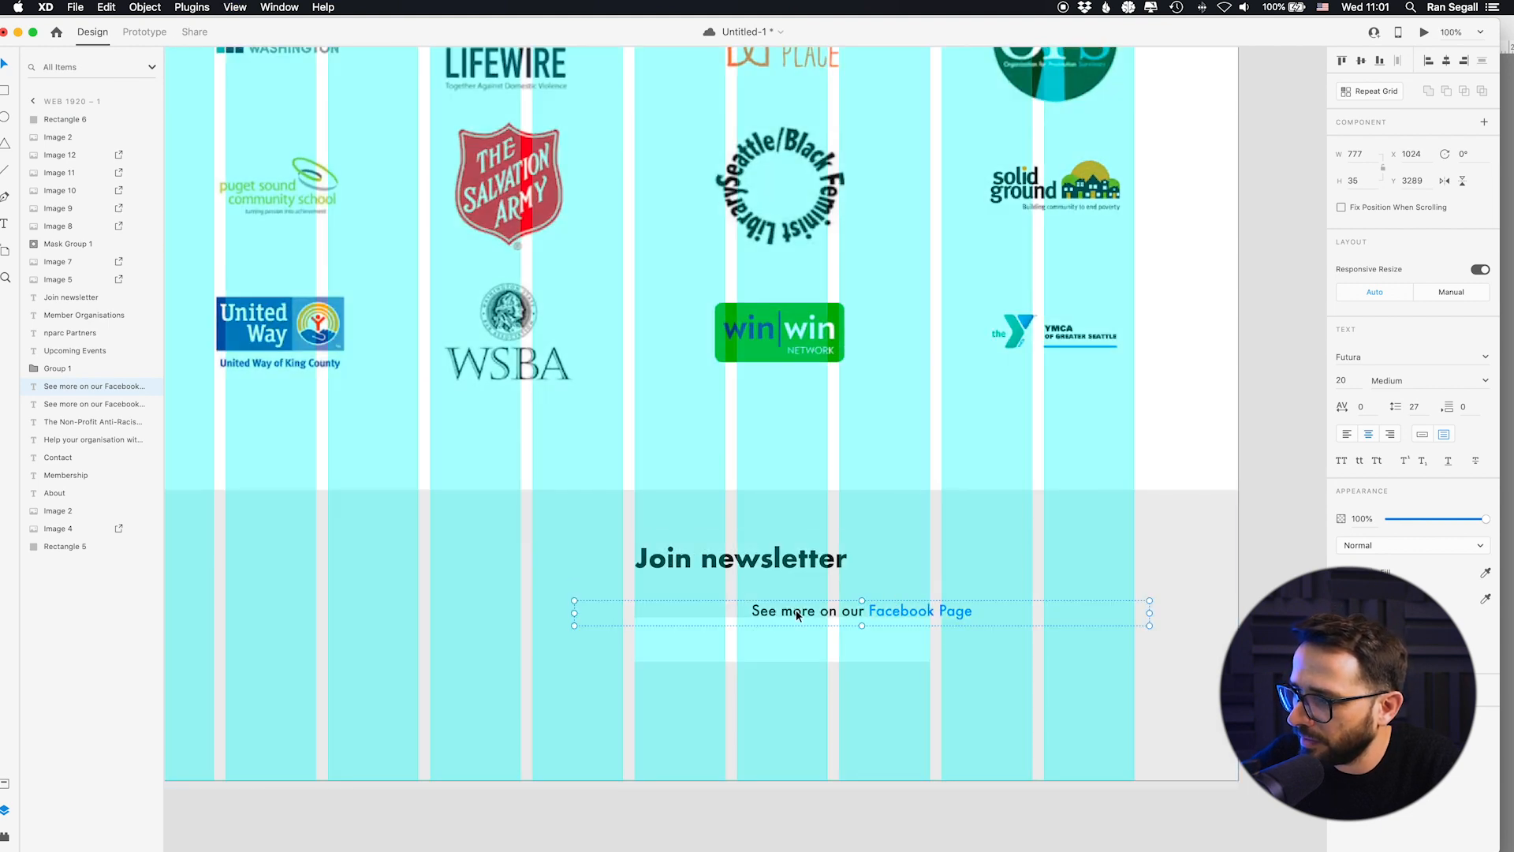
{"action": "left_click_drag", "start_coordinate": [796, 610], "coordinate": [781, 595]}
{"action": "left_click", "coordinate": [1352, 437]}
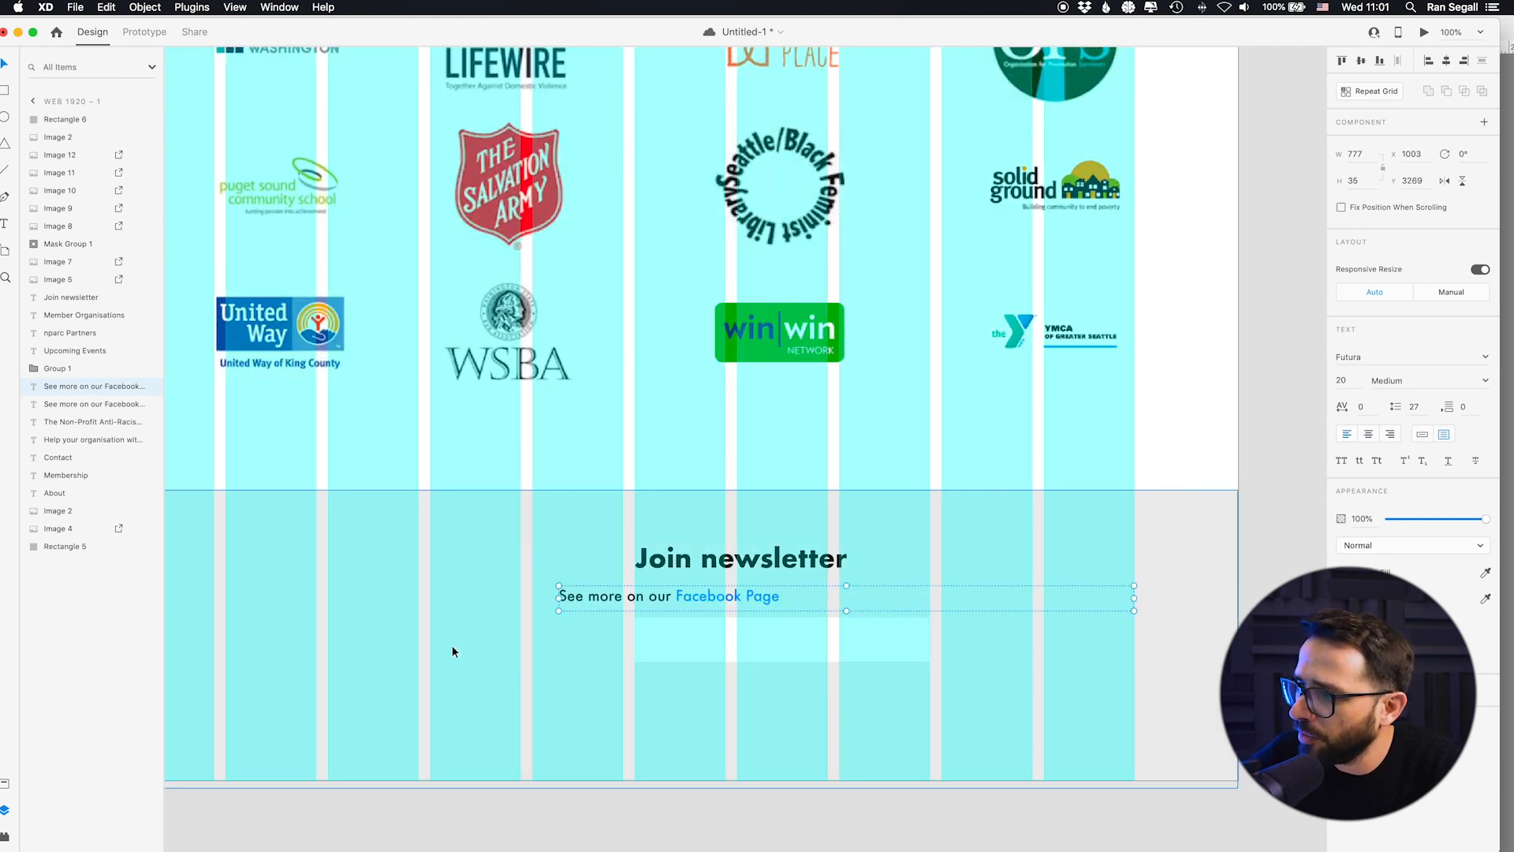
Step: Replace the copied Facebook text in the footer with "Full Name" and narrow its text box to about 103
{"action": "double_click", "coordinate": [602, 592]}
{"action": "type", "text": "N"}
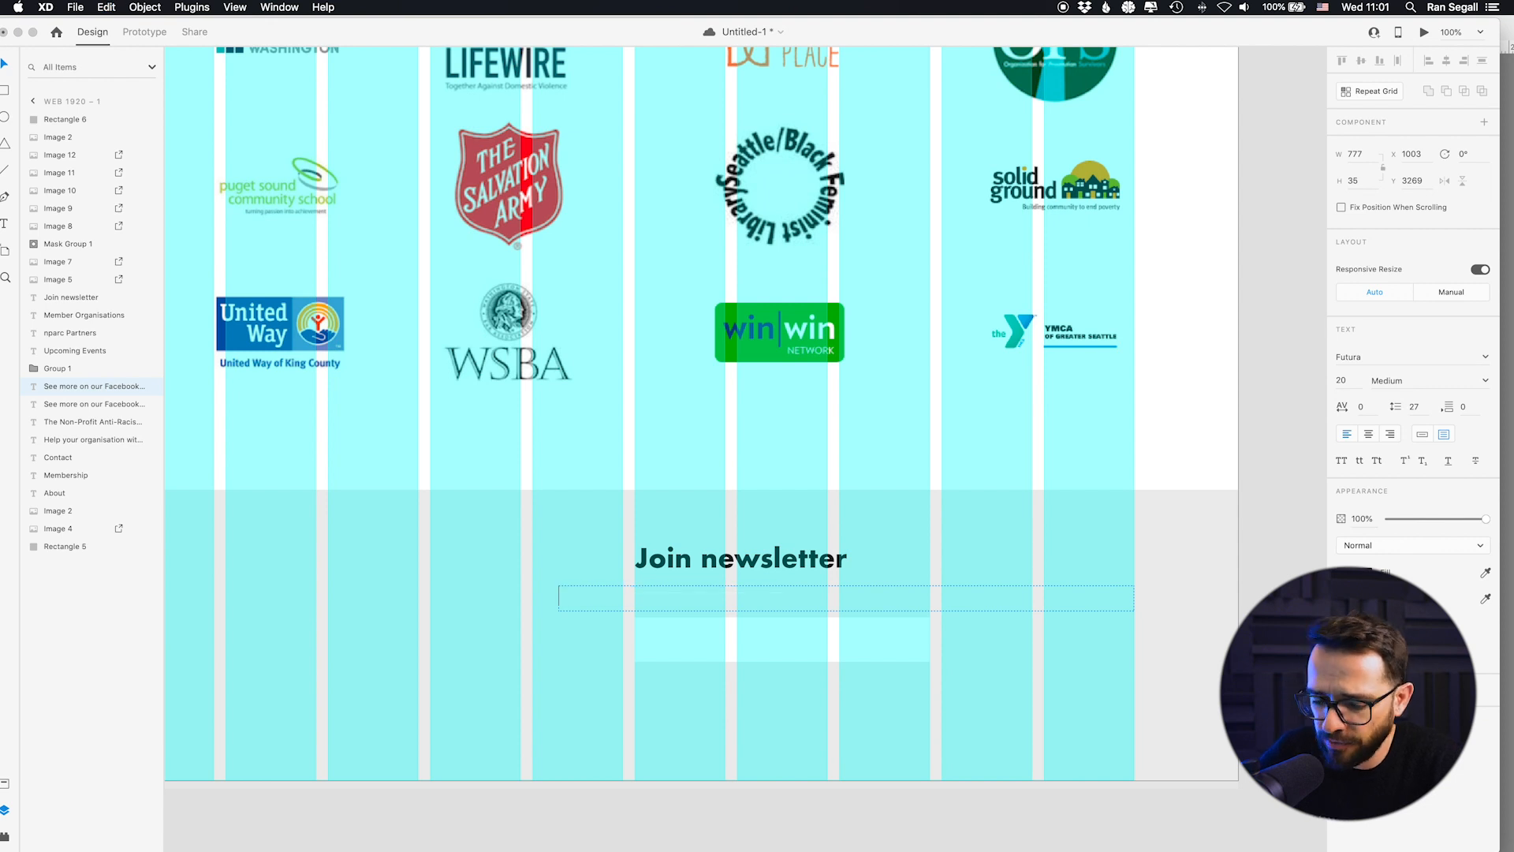
{"action": "key", "text": "Escape"}
{"action": "double_click", "coordinate": [1132, 598]}
Step: Align the Full Name label with its field, duplicate both below, and change the copied label to "Email"
{"action": "left_click_drag", "start_coordinate": [607, 605], "coordinate": [665, 726]}
{"action": "left_click", "coordinate": [666, 641], "text": "shift"}
{"action": "left_click", "coordinate": [685, 835]}
{"action": "left_click", "coordinate": [672, 691]}
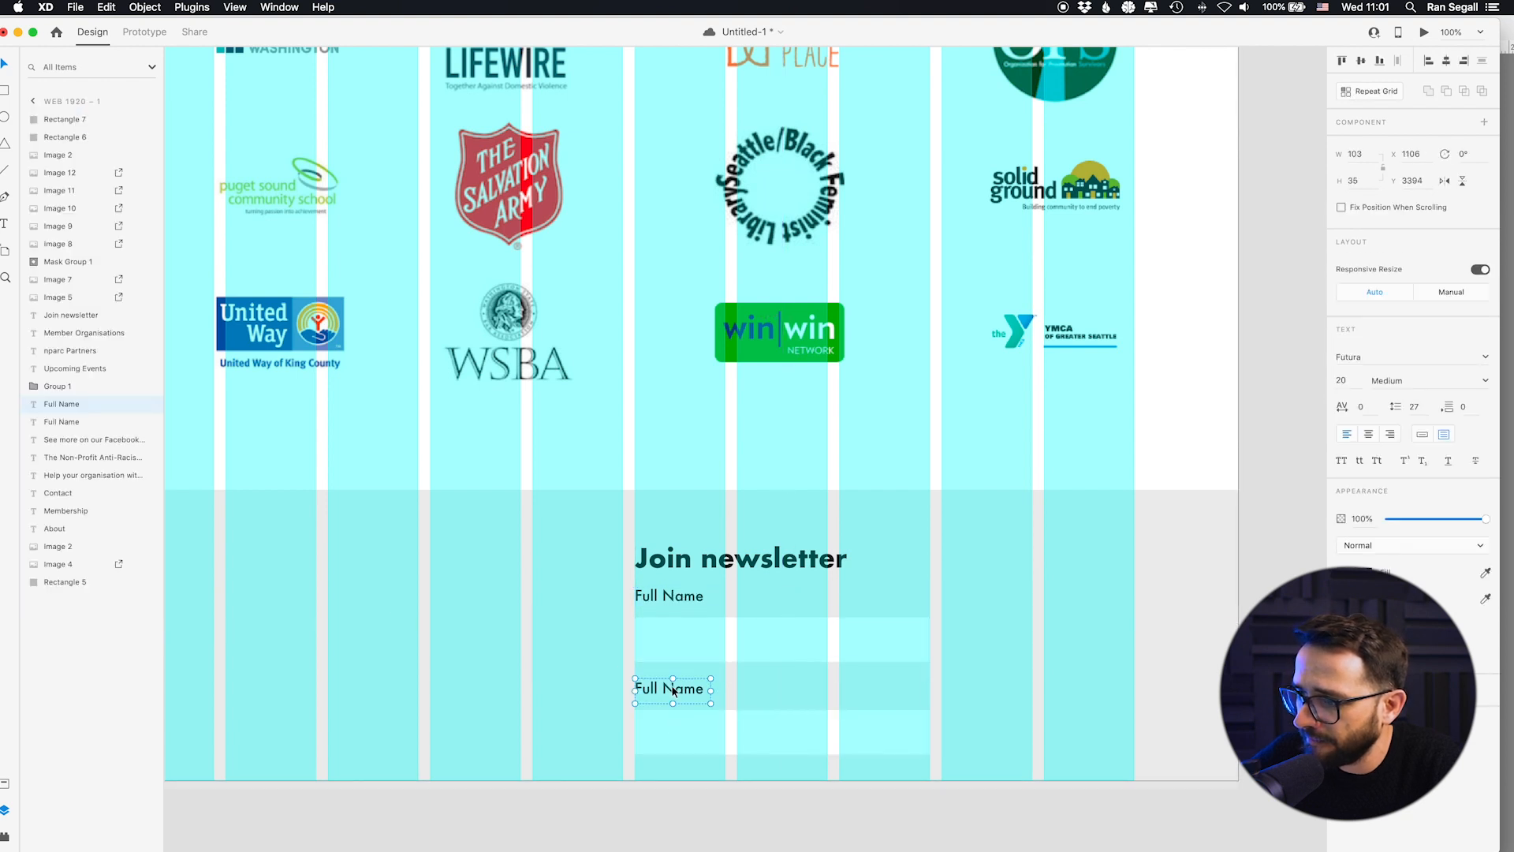
{"action": "double_click", "coordinate": [672, 691]}
{"action": "type", "text": "Email"}
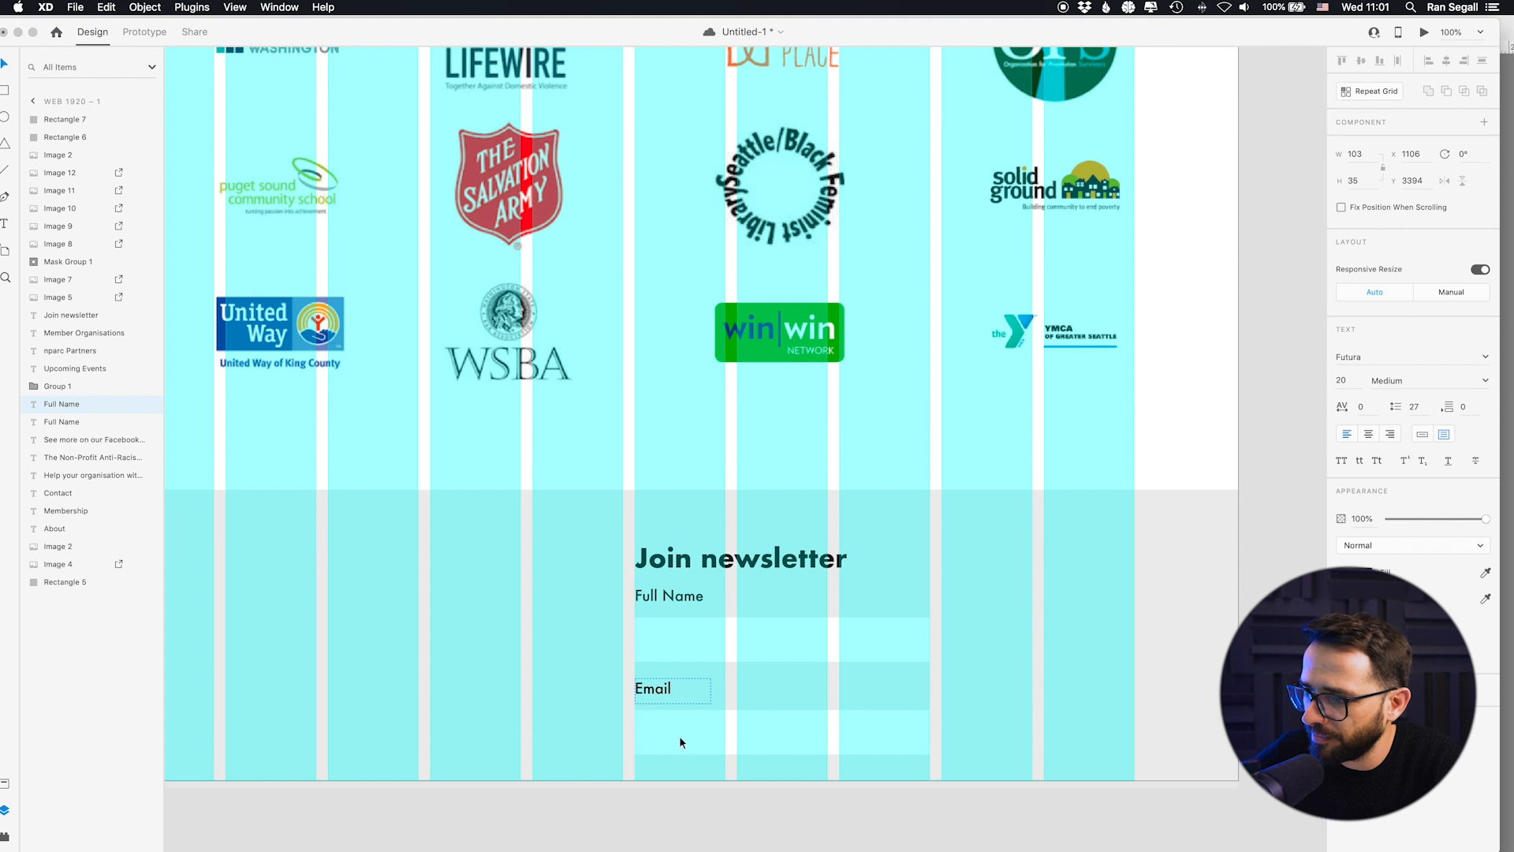
Step: Move both form fields up closer to their labels, placing the Email field at Y 3429
{"action": "left_click", "coordinate": [657, 626]}
{"action": "key", "text": "Up"}
{"action": "key", "text": "Up"}
{"action": "key", "text": "Up"}
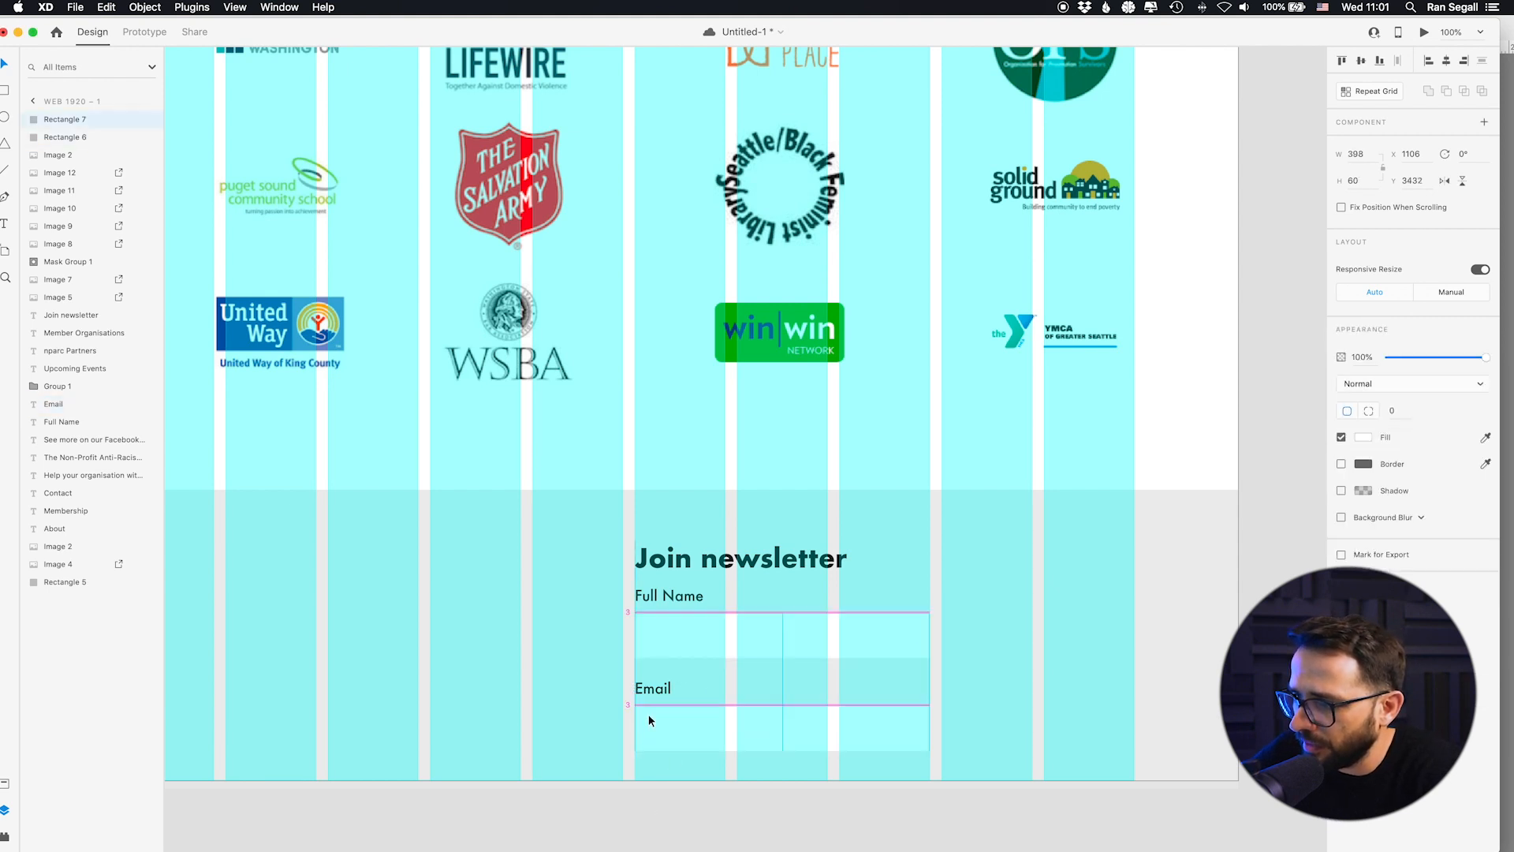
{"action": "left_click", "coordinate": [645, 714]}
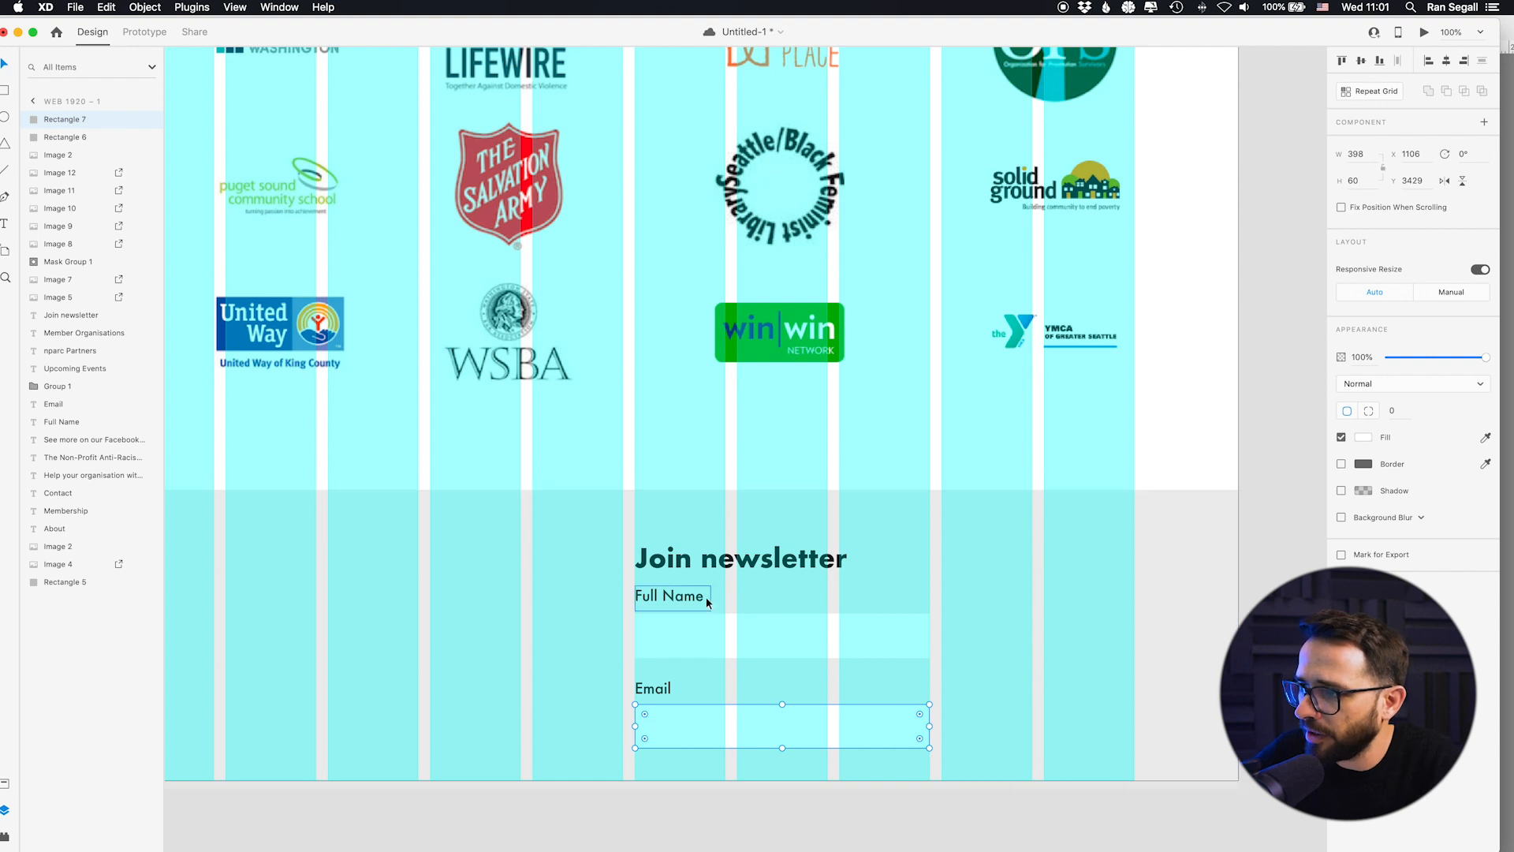
Step: Try reducing the Full Name field's height to about 46
{"action": "key", "text": "super+minus"}
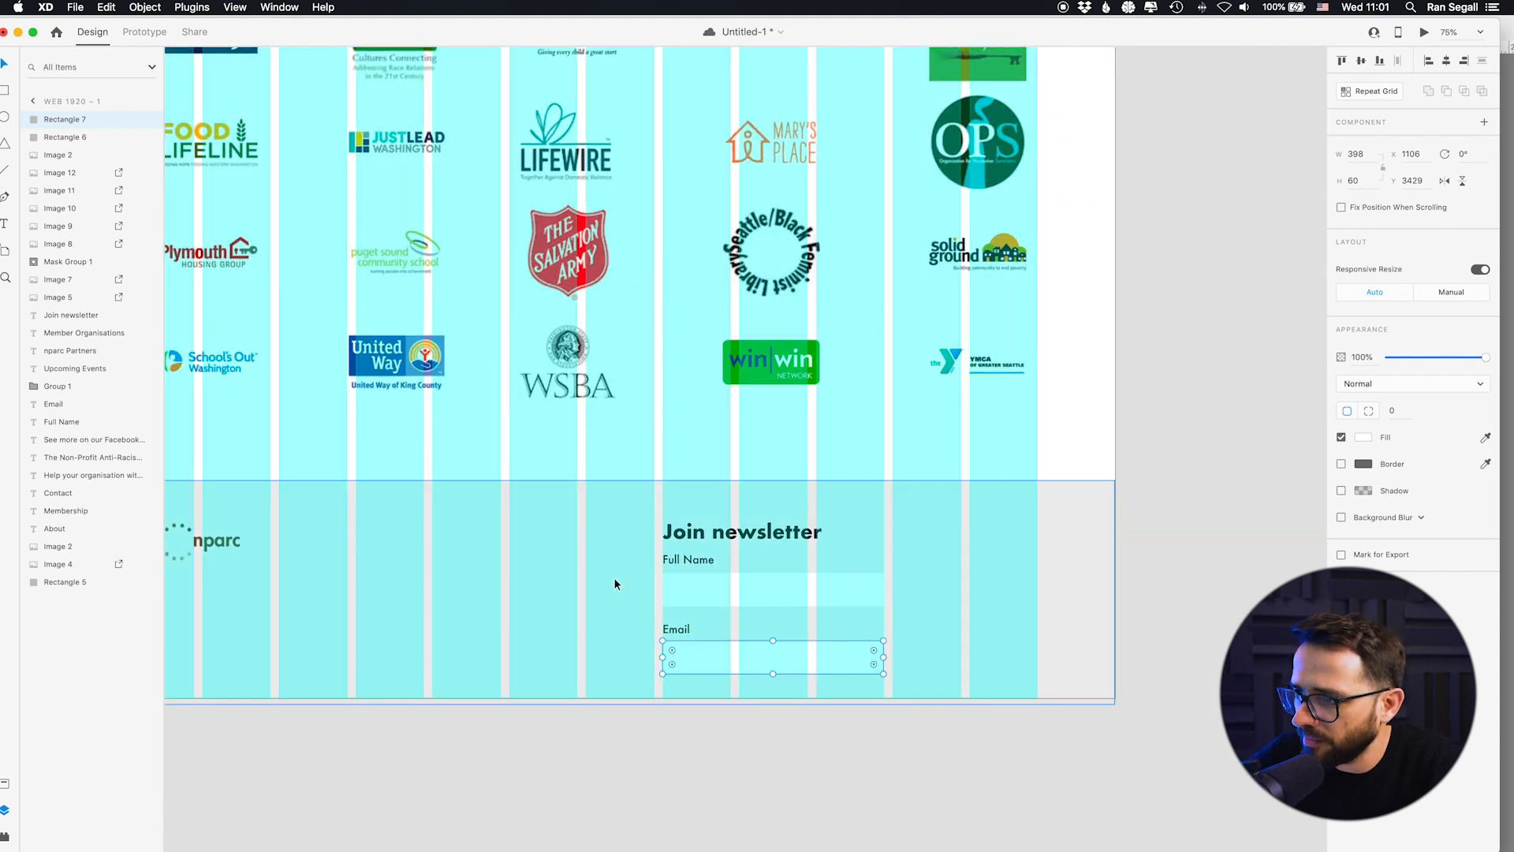
{"action": "left_click", "coordinate": [678, 588]}
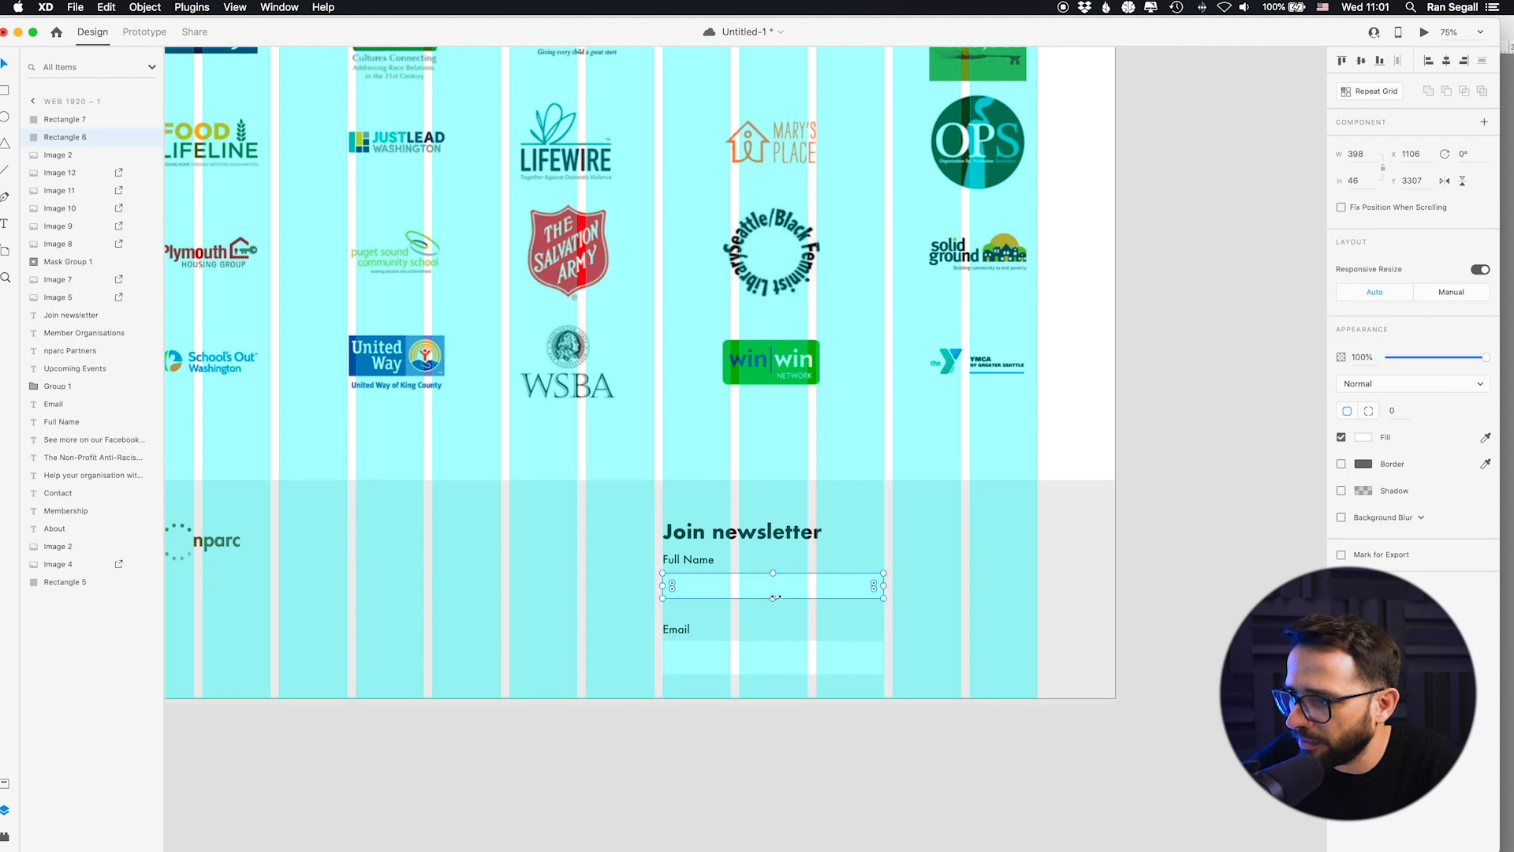
{"action": "left_click", "coordinate": [811, 738]}
{"action": "left_click_drag", "start_coordinate": [909, 722], "coordinate": [637, 526]}
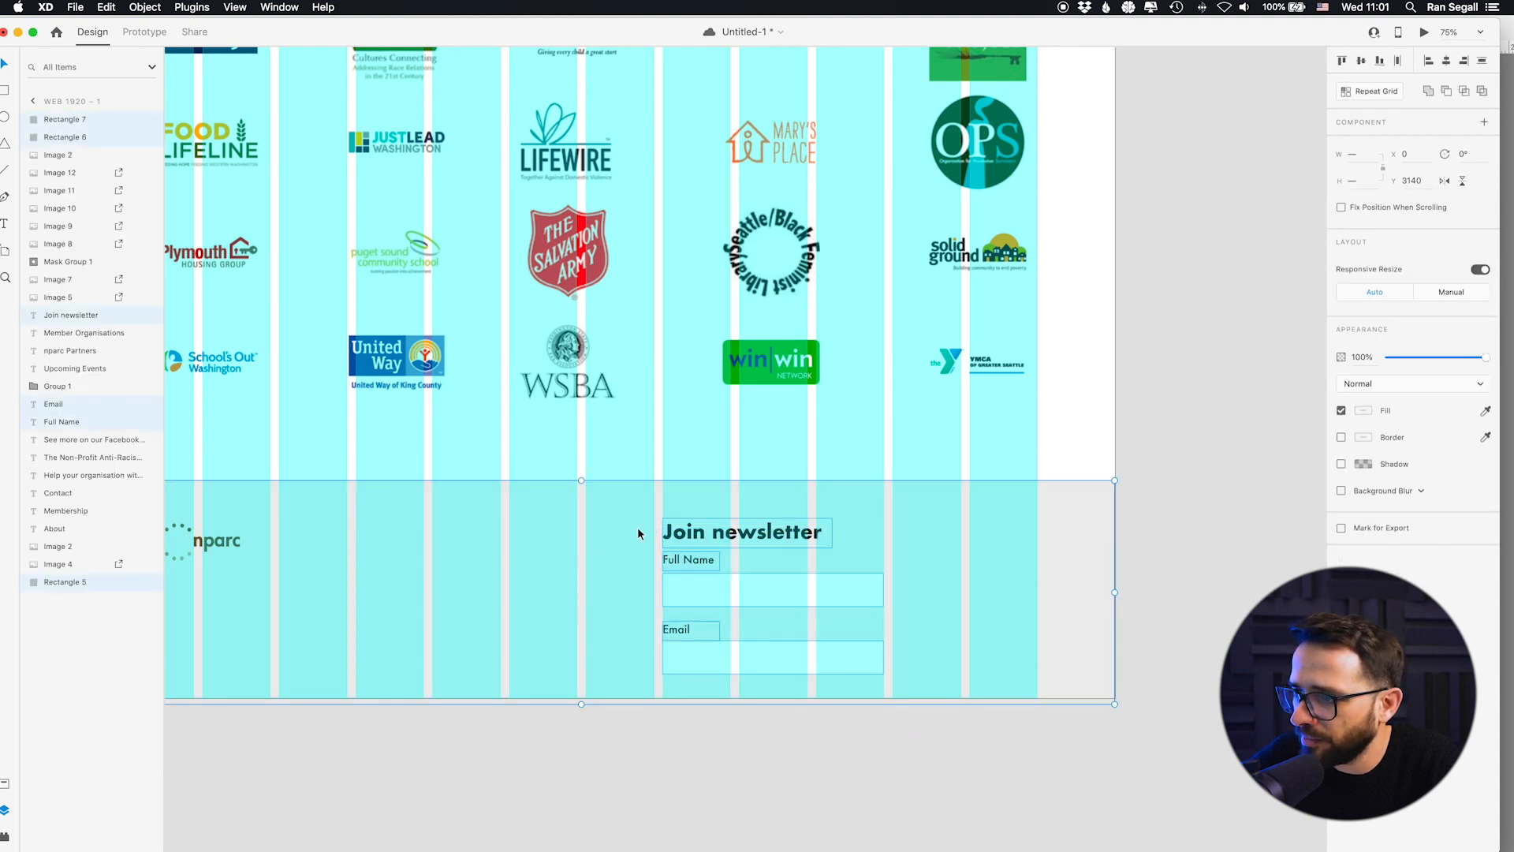
{"action": "left_click_drag", "start_coordinate": [523, 618], "coordinate": [585, 614]}
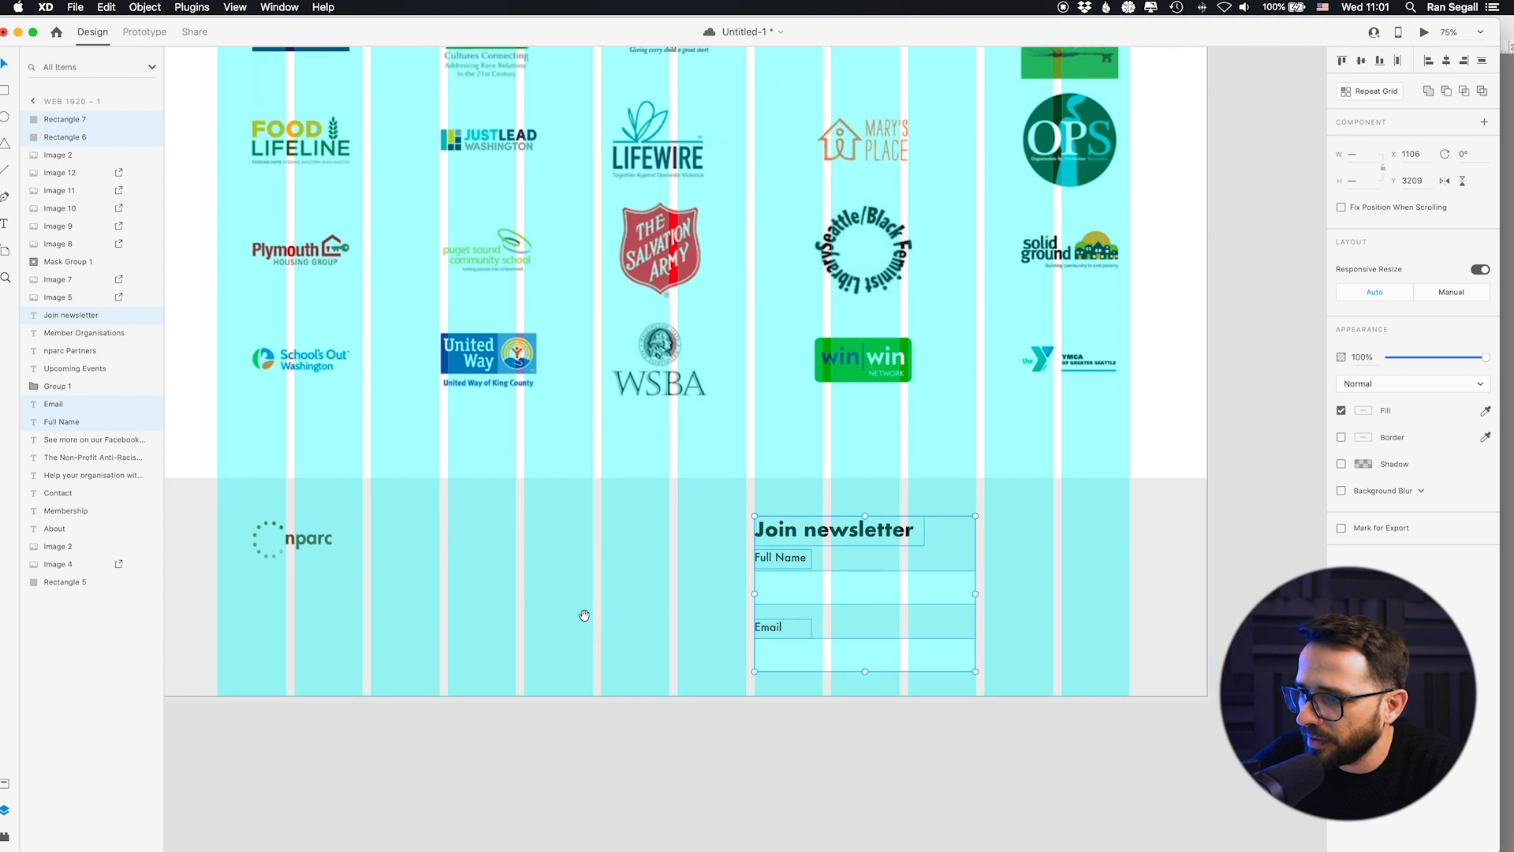
{"action": "left_click", "coordinate": [628, 744]}
Step: Draw a 260 × 60 borderless rectangle beside the Email field at X 1520, Y 3429 as the form's button
{"action": "scroll", "coordinate": [870, 679], "scroll_direction": "right", "scroll_amount": 5}
{"action": "key", "text": "r"}
{"action": "left_click_drag", "start_coordinate": [865, 619], "coordinate": [1008, 653]}
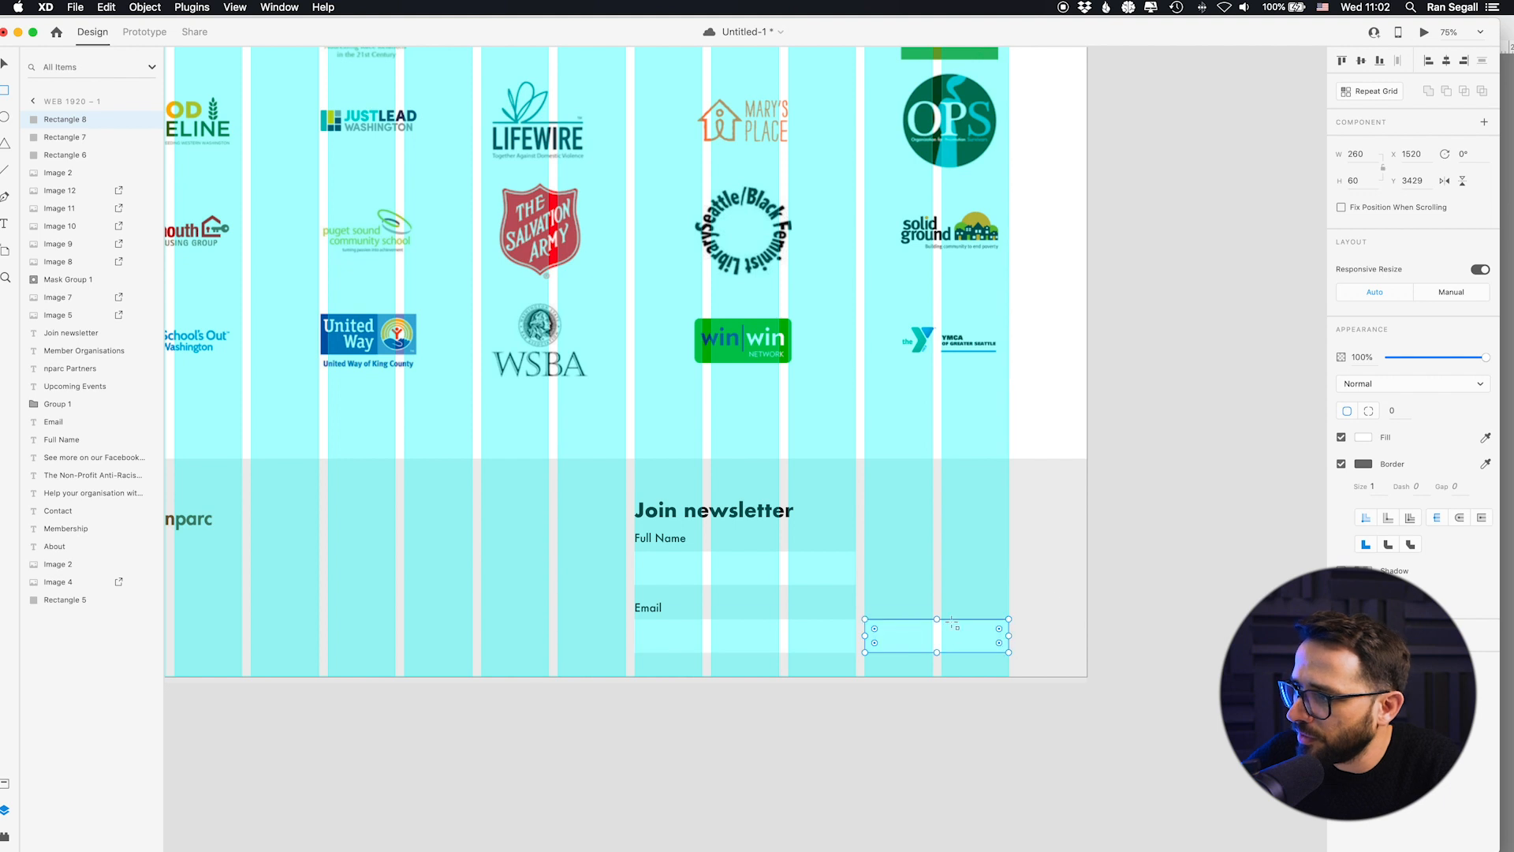
{"action": "left_click", "coordinate": [1341, 465]}
{"action": "left_click", "coordinate": [1341, 437]}
{"action": "left_click", "coordinate": [1342, 438]}
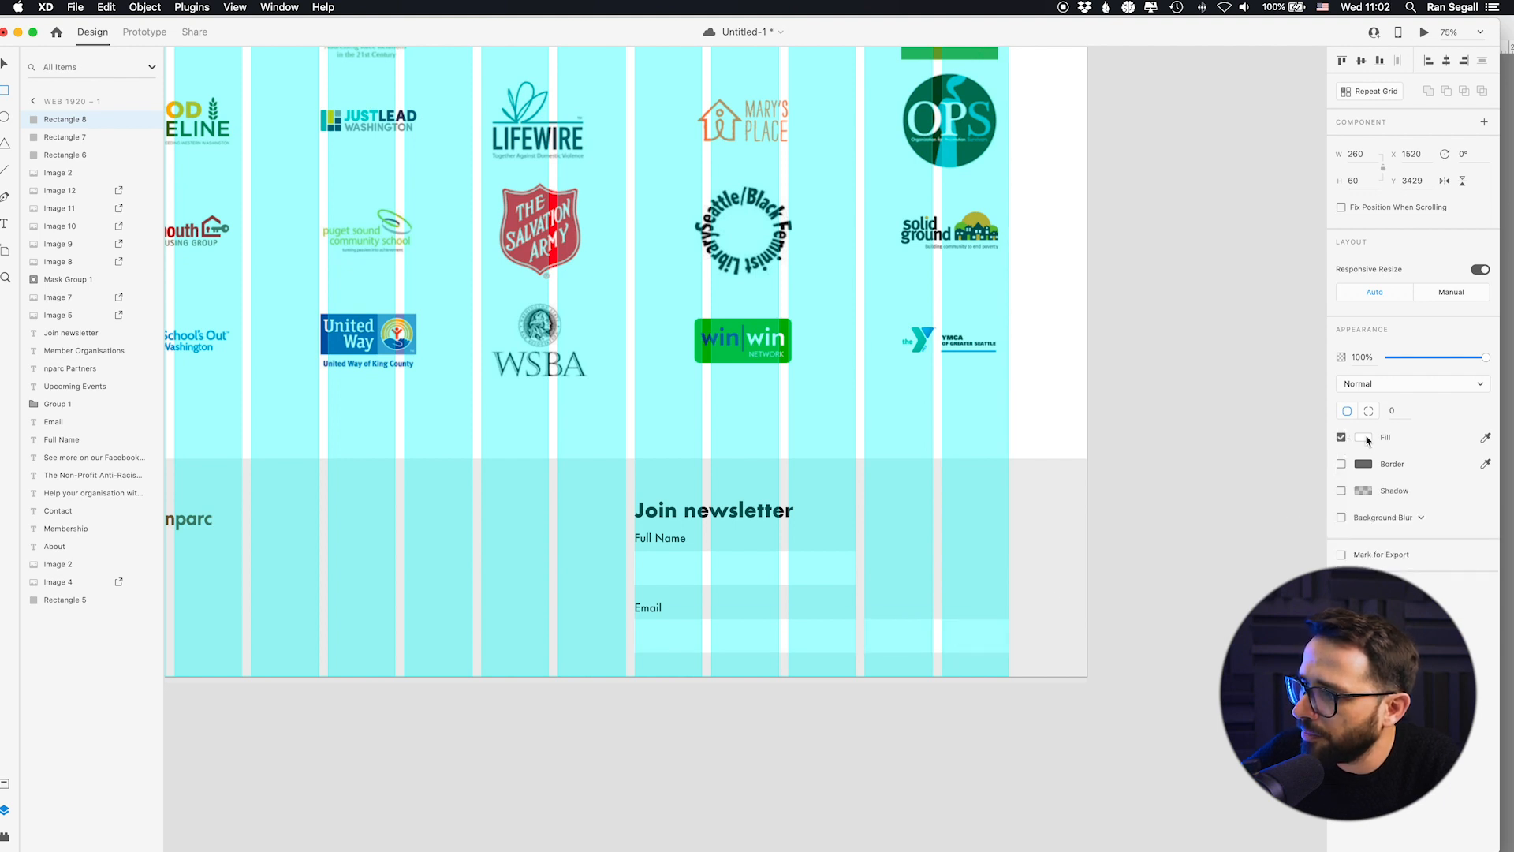
Step: Fill the newsletter button rectangle with a bright blue
{"action": "left_click", "coordinate": [1363, 437]}
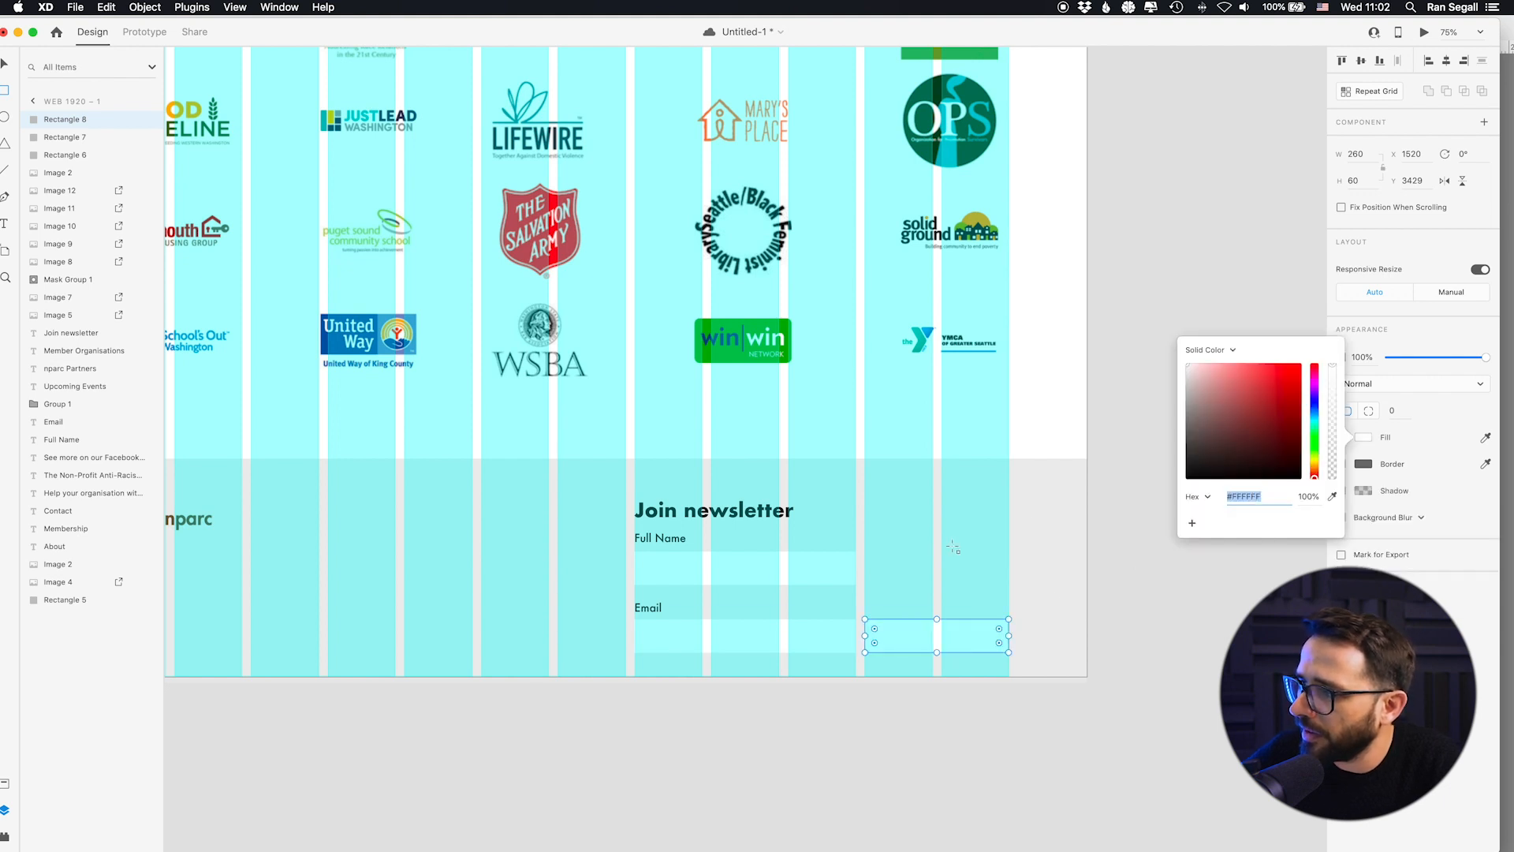
{"action": "left_click", "coordinate": [1316, 411]}
{"action": "left_click_drag", "start_coordinate": [1262, 395], "coordinate": [1266, 353]}
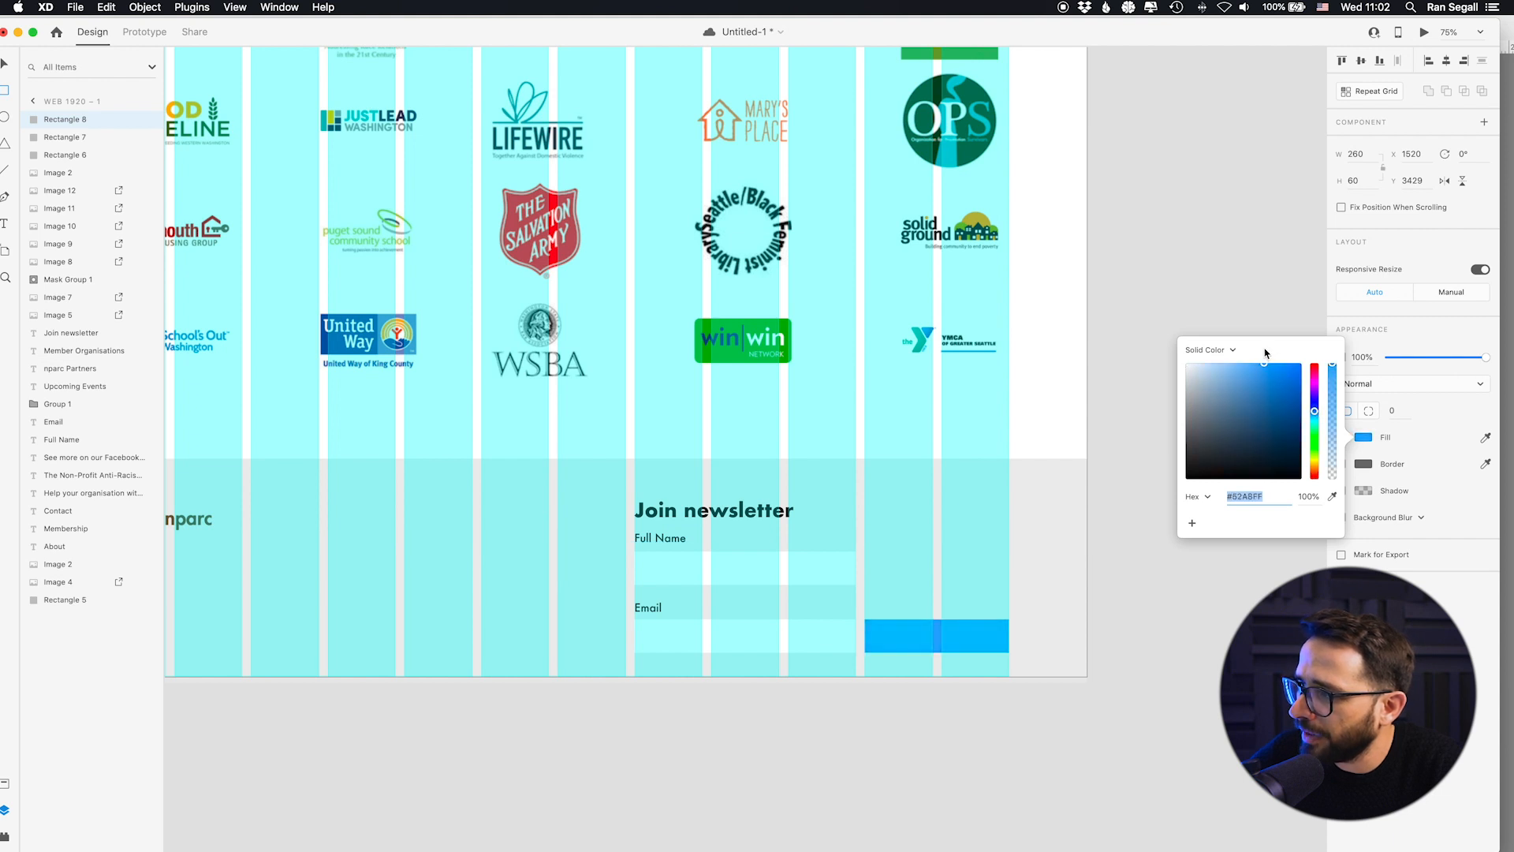
{"action": "left_click", "coordinate": [1278, 308]}
{"action": "left_click", "coordinate": [713, 637]}
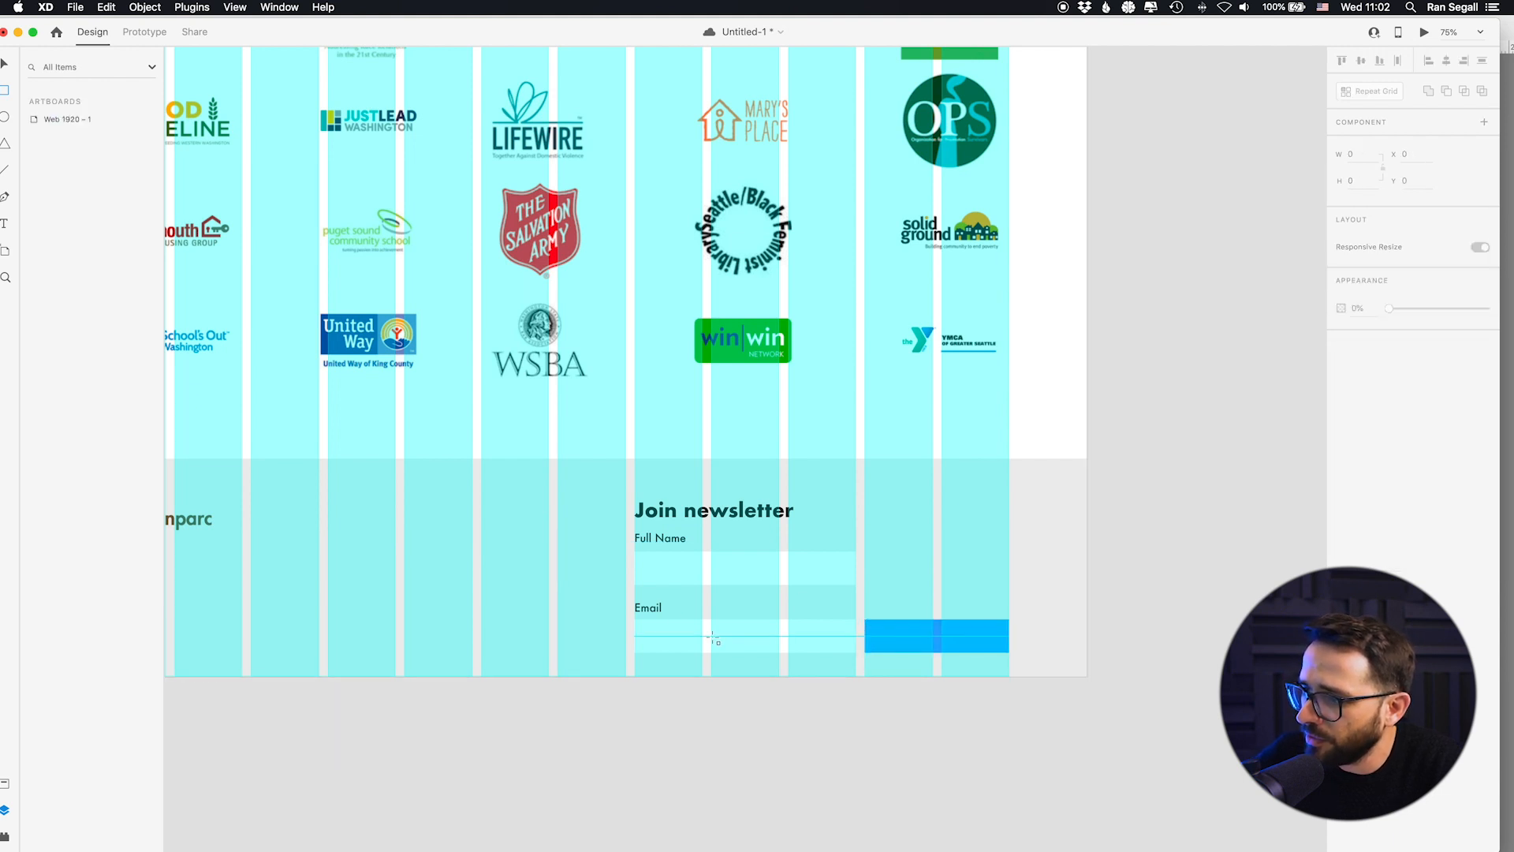
Step: Copy the Email label onto the blue button and colour the copy white
{"action": "left_click_drag", "start_coordinate": [652, 607], "coordinate": [938, 640]}
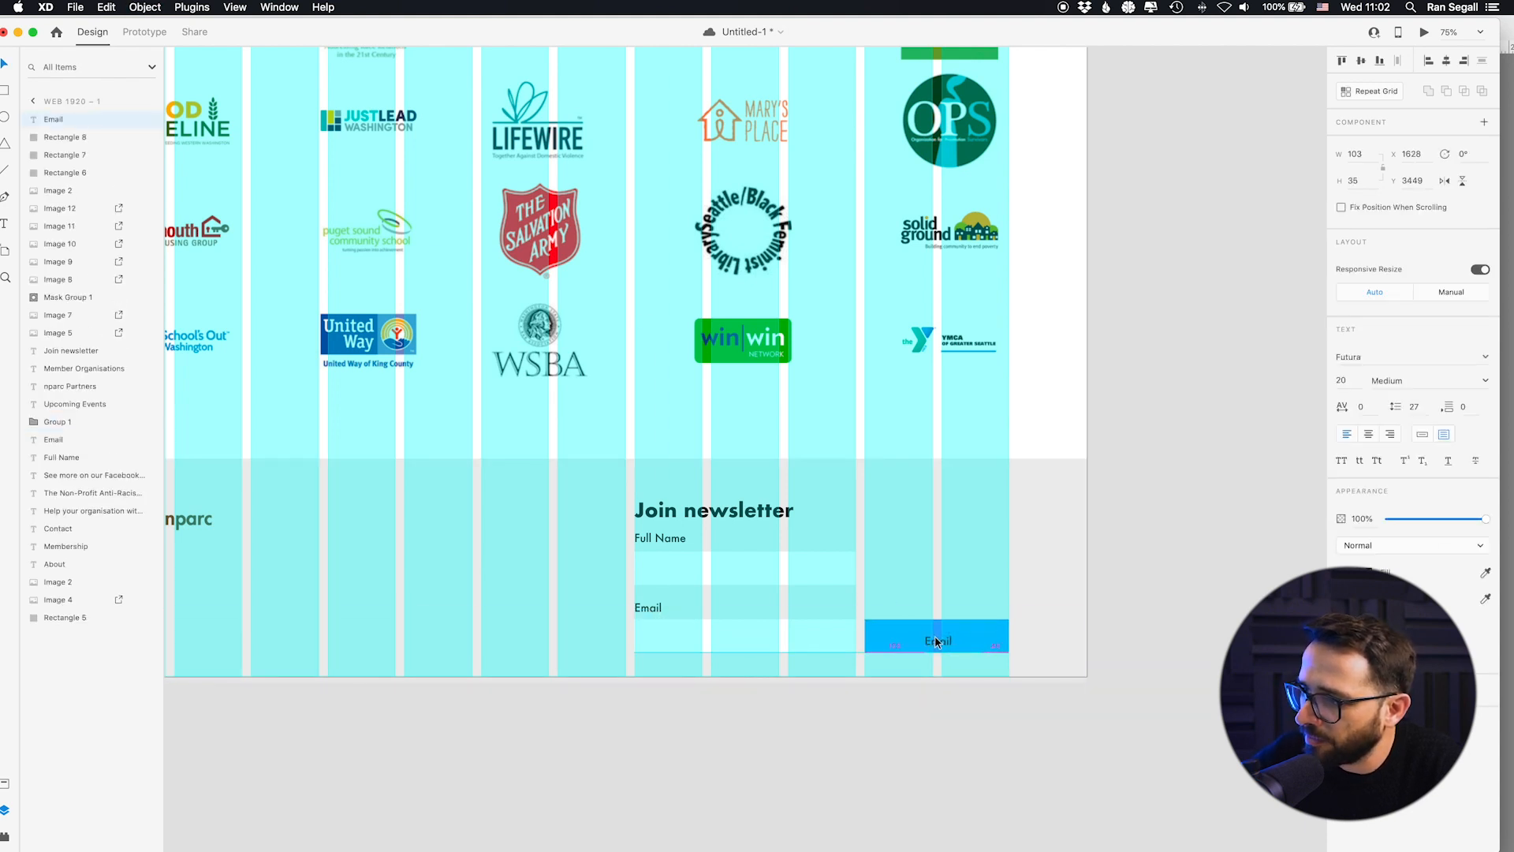
{"action": "left_click", "coordinate": [1368, 573]}
{"action": "left_click_drag", "start_coordinate": [1221, 512], "coordinate": [1112, 463]}
{"action": "left_click_drag", "start_coordinate": [938, 640], "coordinate": [932, 634]}
Step: Change the white label on the blue button to "Join Newsletter"
{"action": "double_click", "coordinate": [931, 638]}
{"action": "key", "text": "BackSpace"}
{"action": "type", "text": "Join Newsletter"}
{"action": "key", "text": "Escape"}
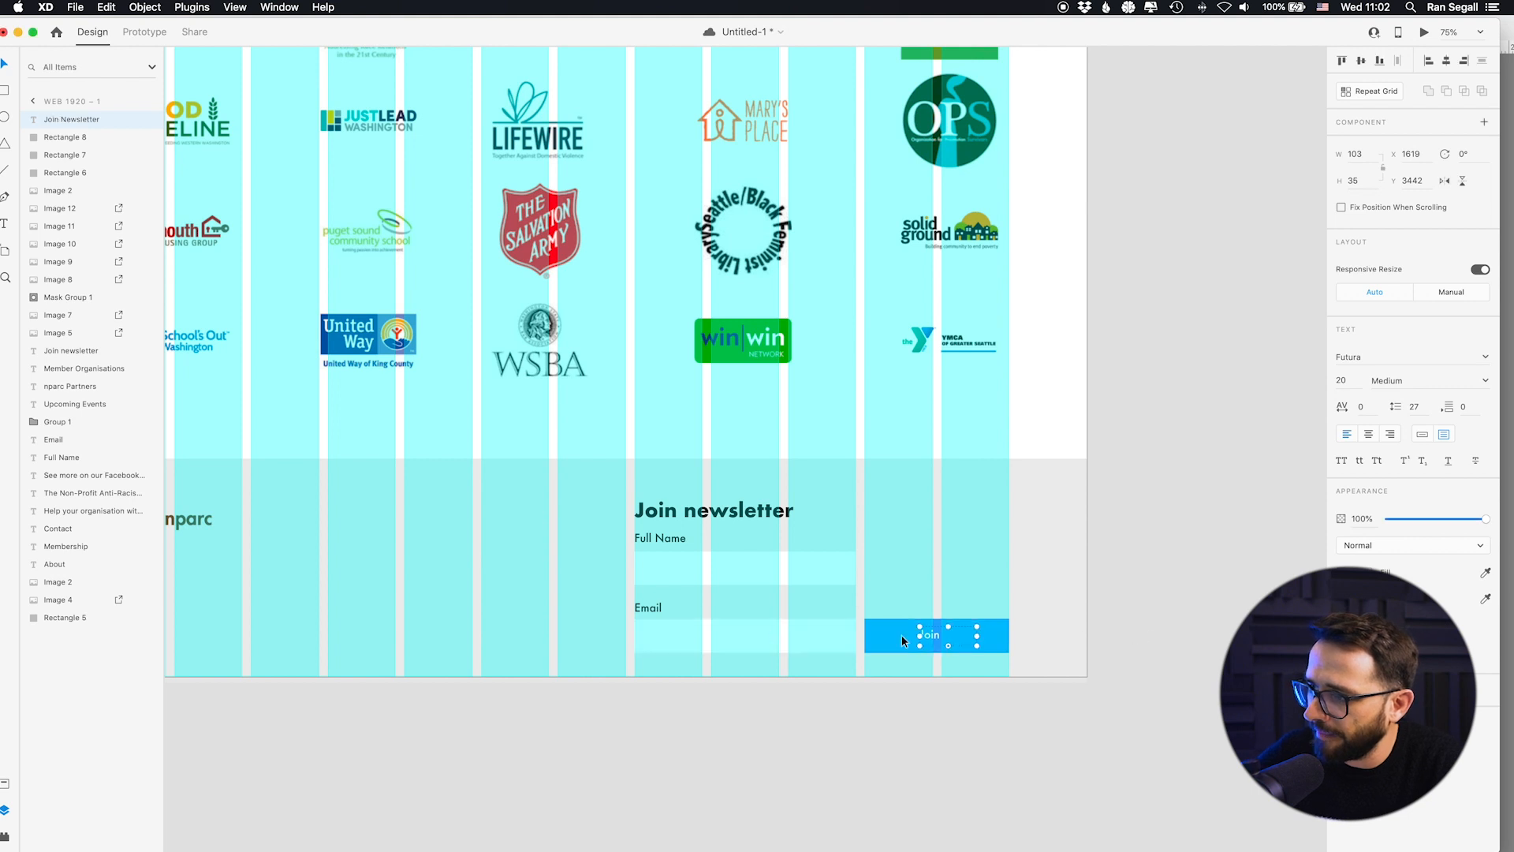
Step: Widen the button label's text box to about 174, centre its text, and place it mid-button at X 1561, Y 3445
{"action": "left_click_drag", "start_coordinate": [917, 636], "coordinate": [880, 635]}
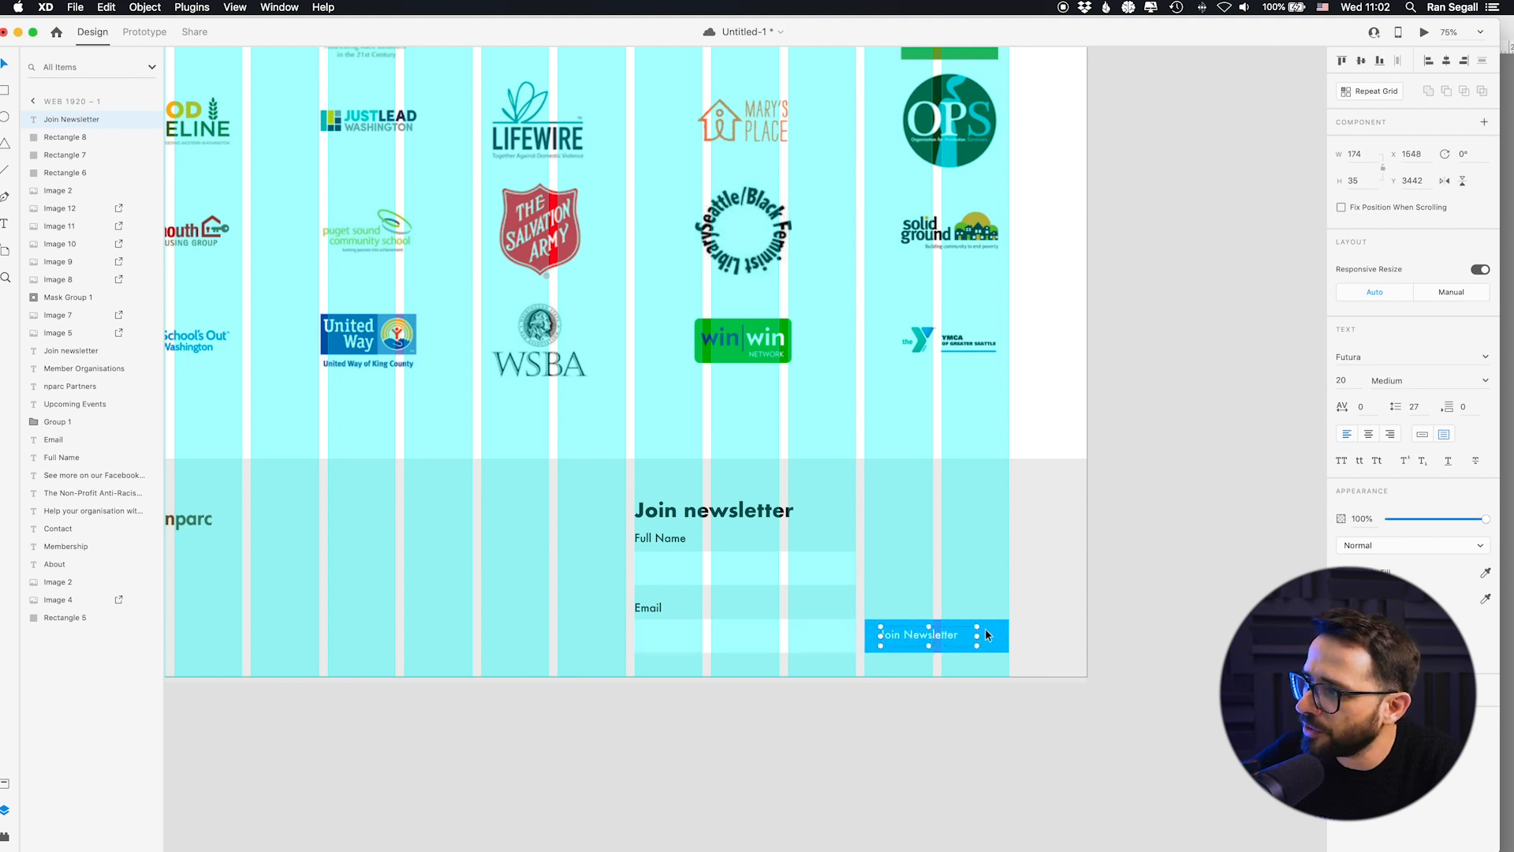
{"action": "left_click", "coordinate": [1370, 434]}
{"action": "left_click_drag", "start_coordinate": [940, 642], "coordinate": [956, 636]}
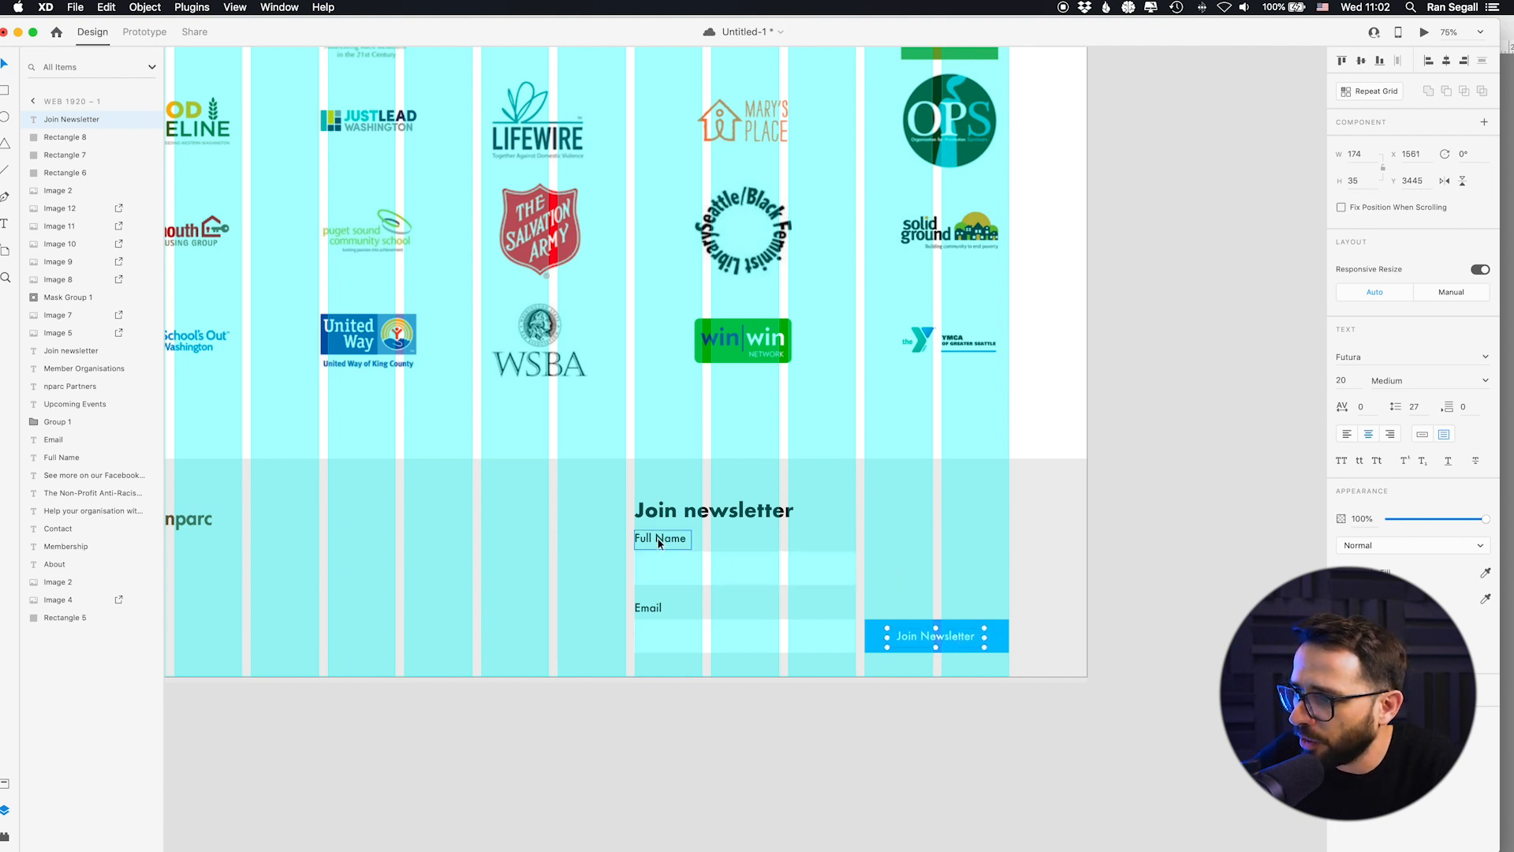
Step: Copy the Full Name label above the blue newsletter button and change the copy's text to "I agree to terms and conditions"
{"action": "left_click_drag", "start_coordinate": [660, 543], "coordinate": [929, 561]}
{"action": "key", "text": "BackSpace"}
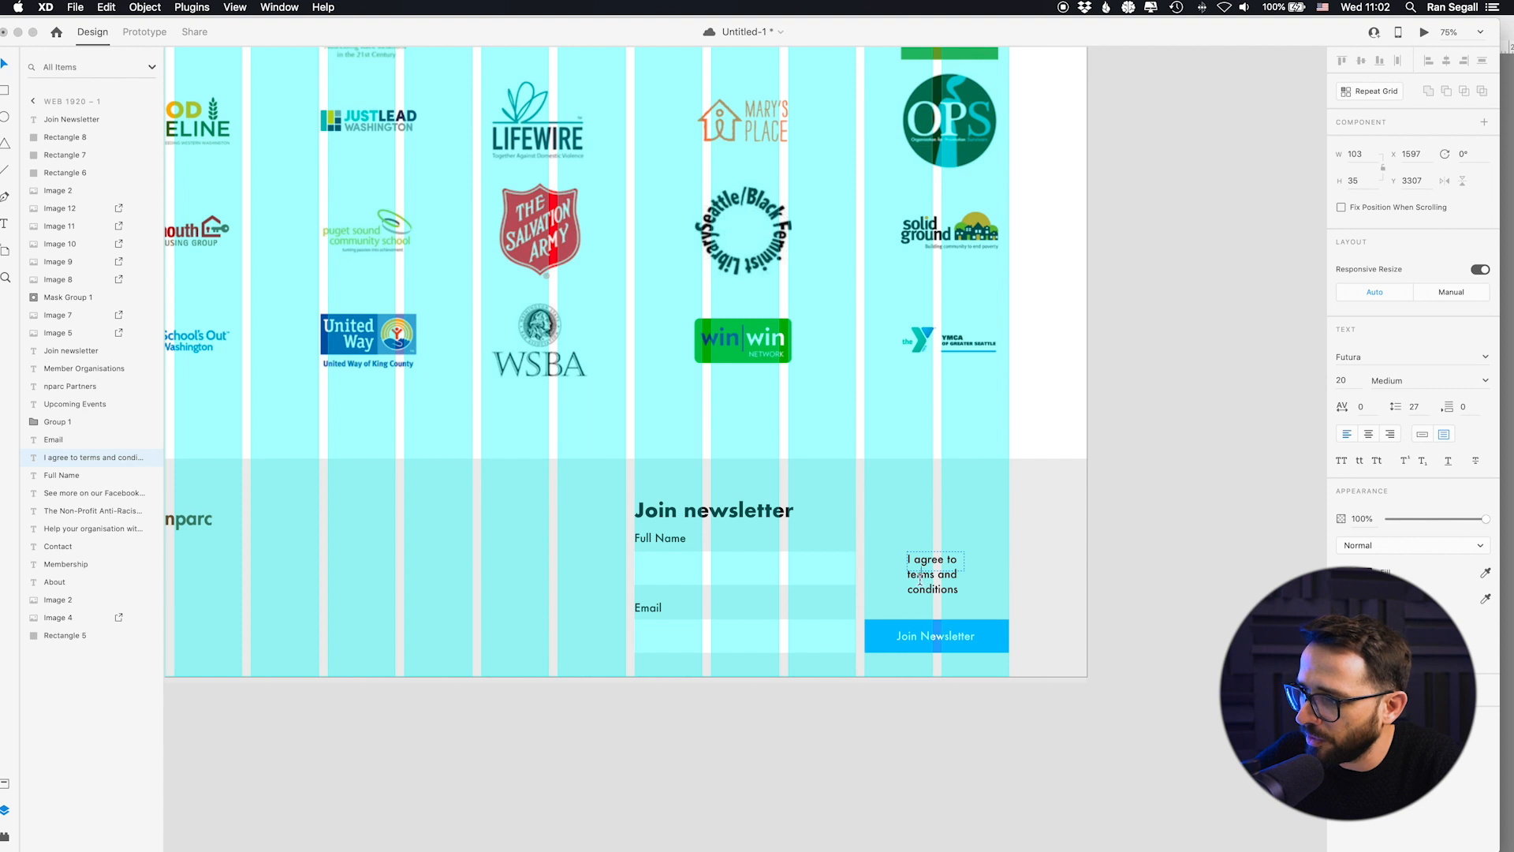
{"action": "left_click_drag", "start_coordinate": [959, 588], "coordinate": [908, 573]}
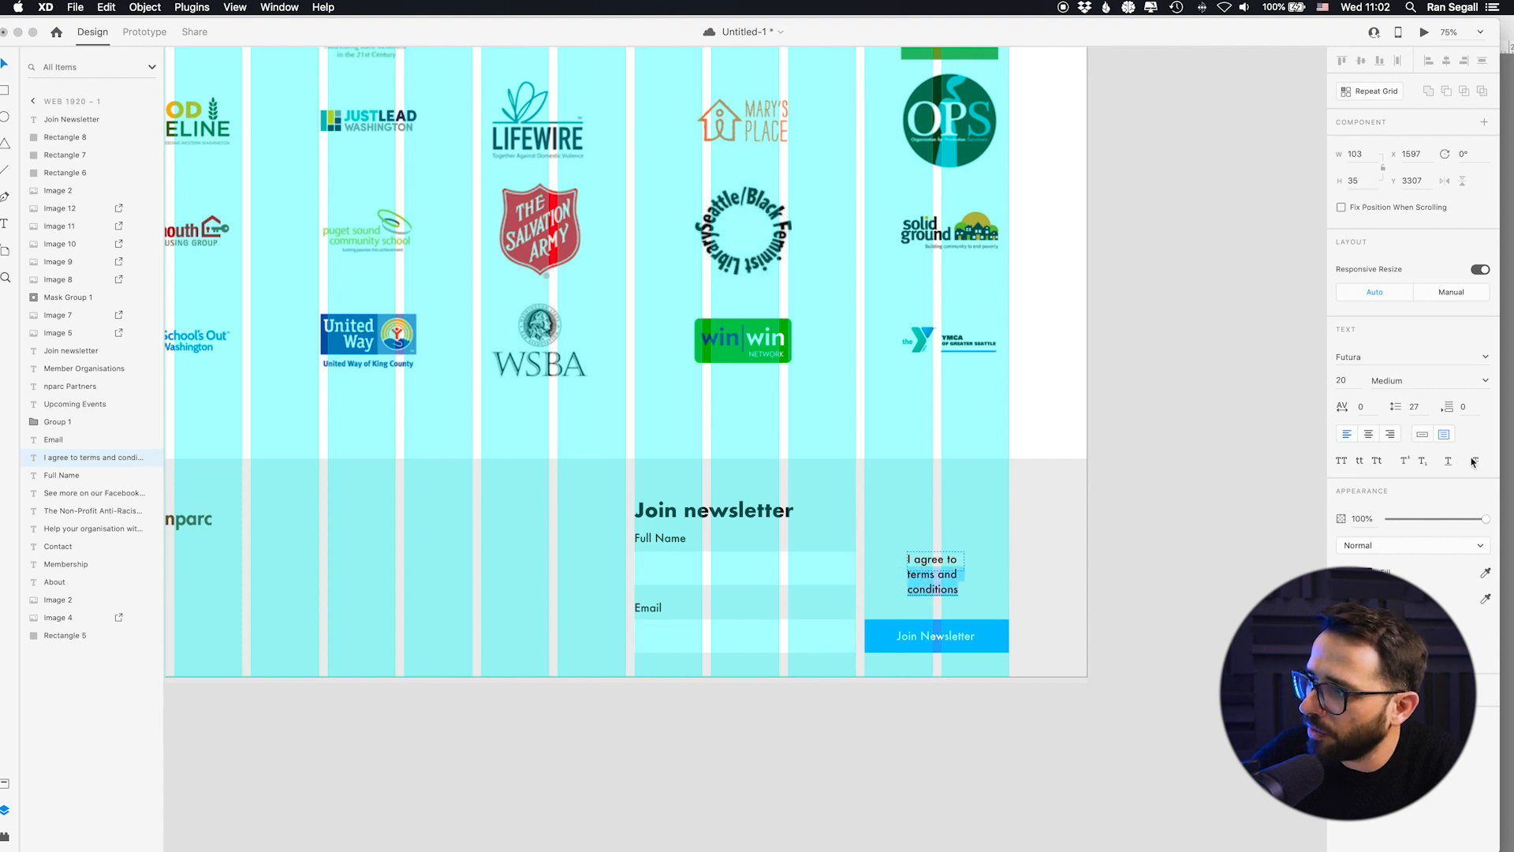
{"action": "key", "text": "Escape"}
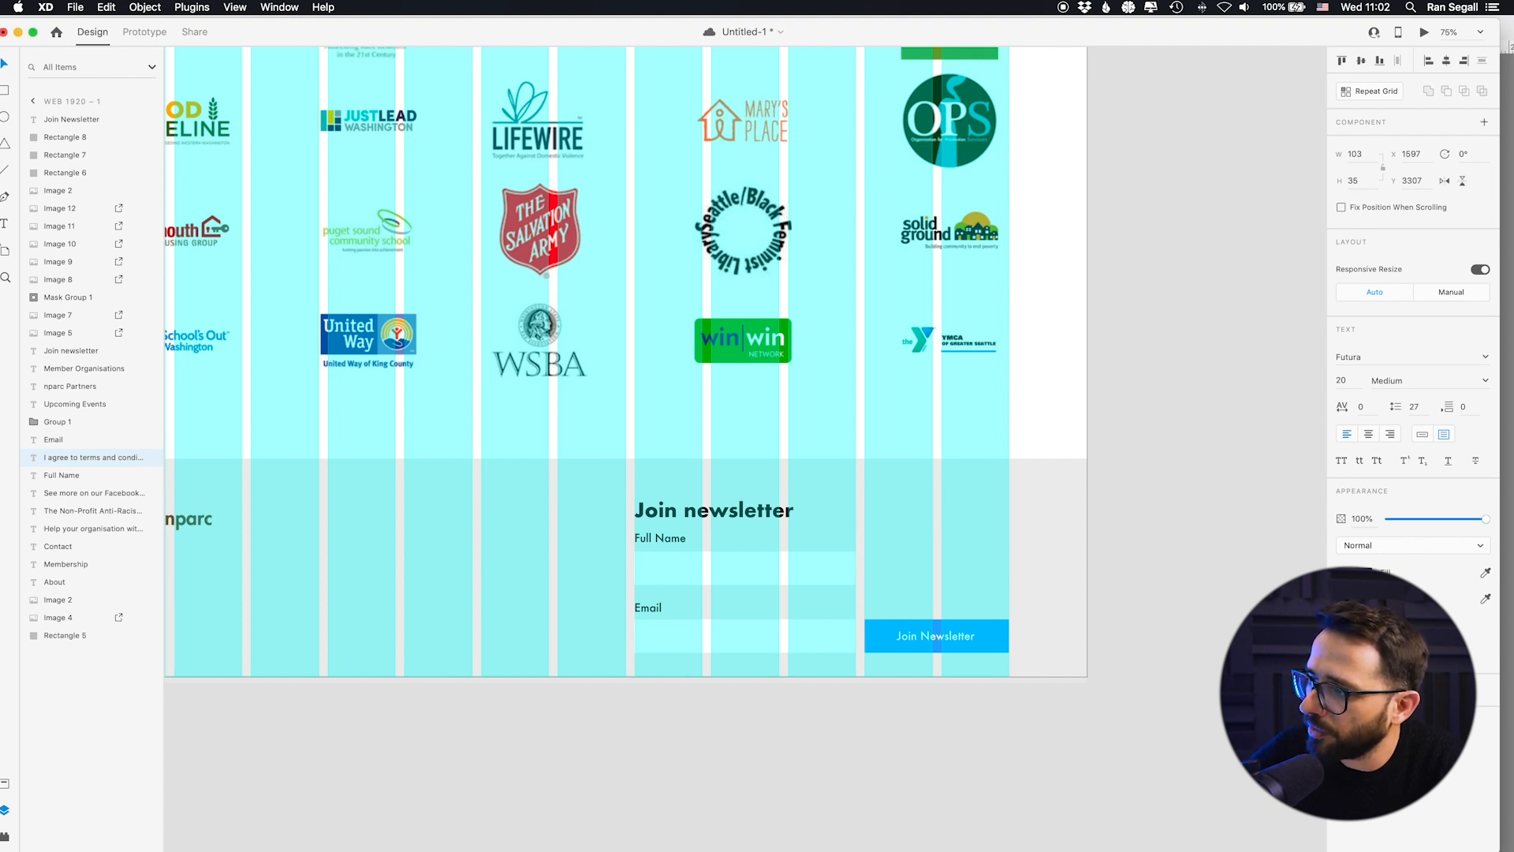
Step: Colour the agreement text with the newsletter button's blue and enlarge its text box to about 183 by 65
{"action": "left_click", "coordinate": [1357, 572]}
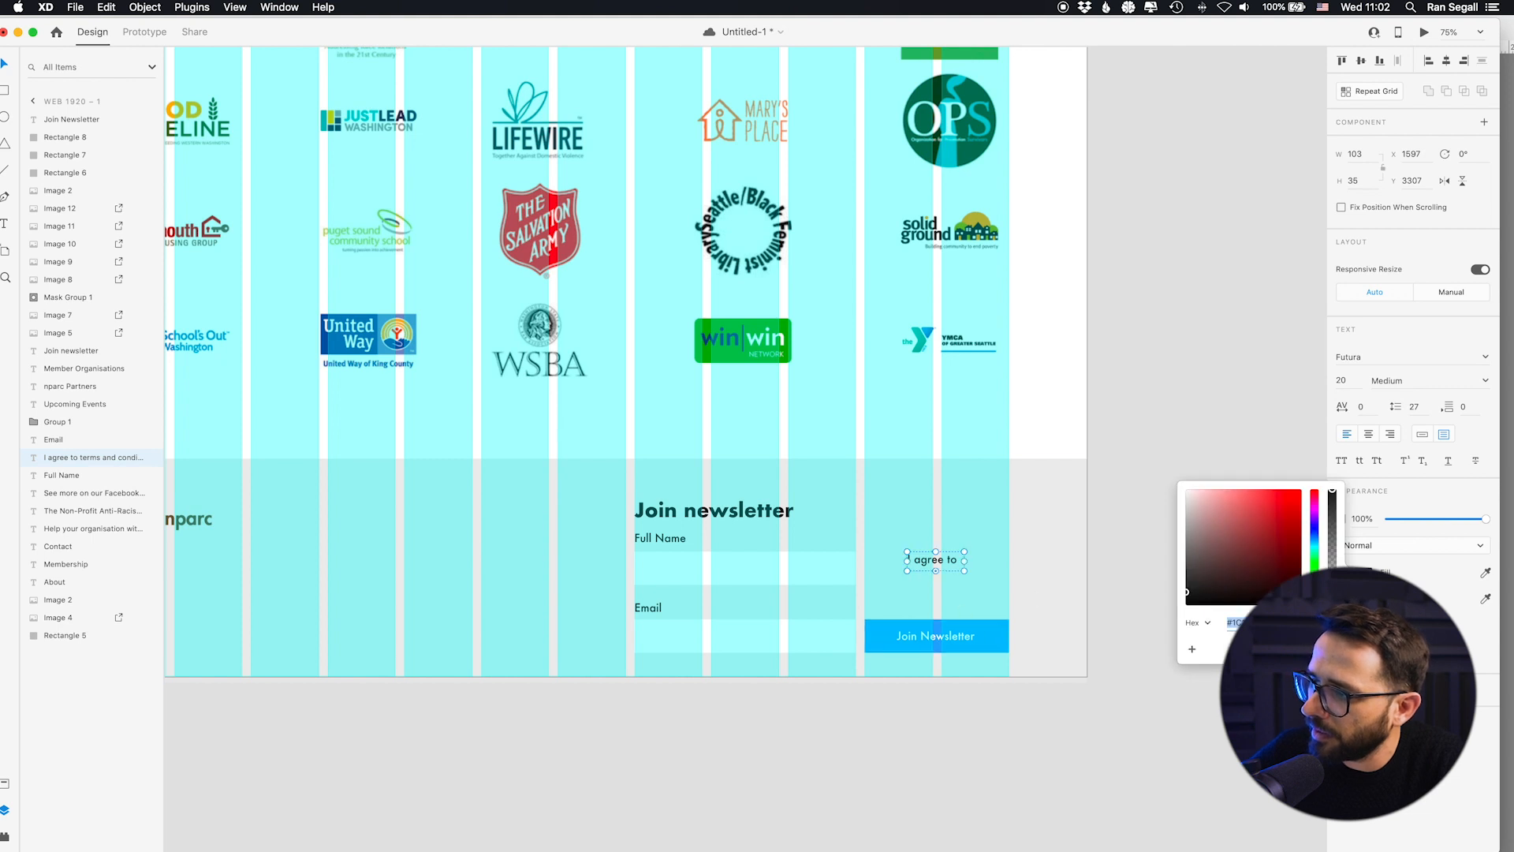
{"action": "left_click", "coordinate": [990, 632]}
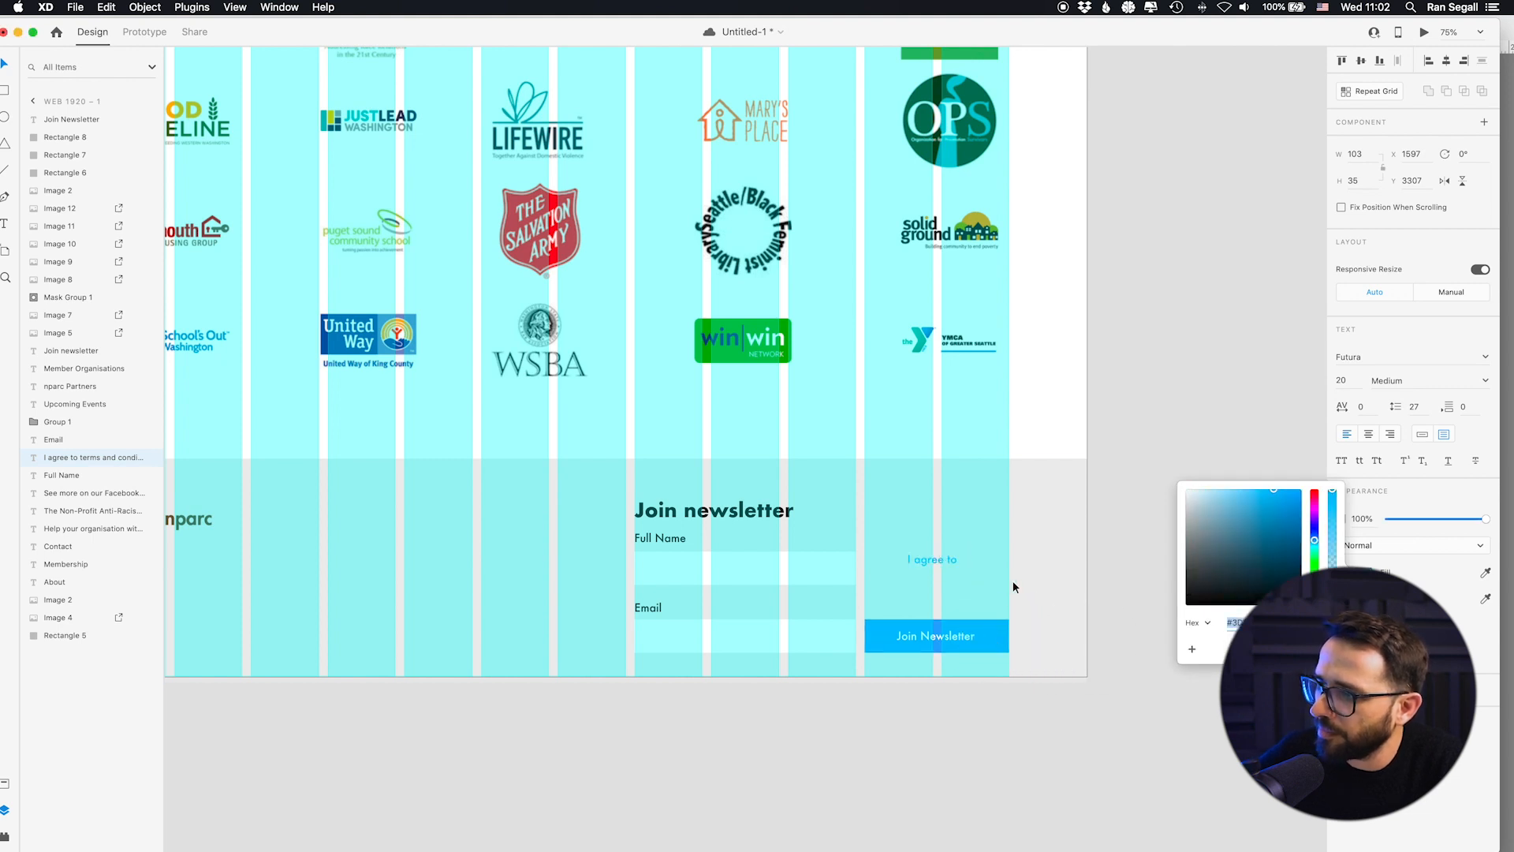
{"action": "left_click_drag", "start_coordinate": [937, 560], "coordinate": [1002, 585]}
Step: Recolour only the words "I agree to" in the agreement text to the dark label colour
{"action": "double_click", "coordinate": [934, 565]}
{"action": "left_click", "coordinate": [952, 556]}
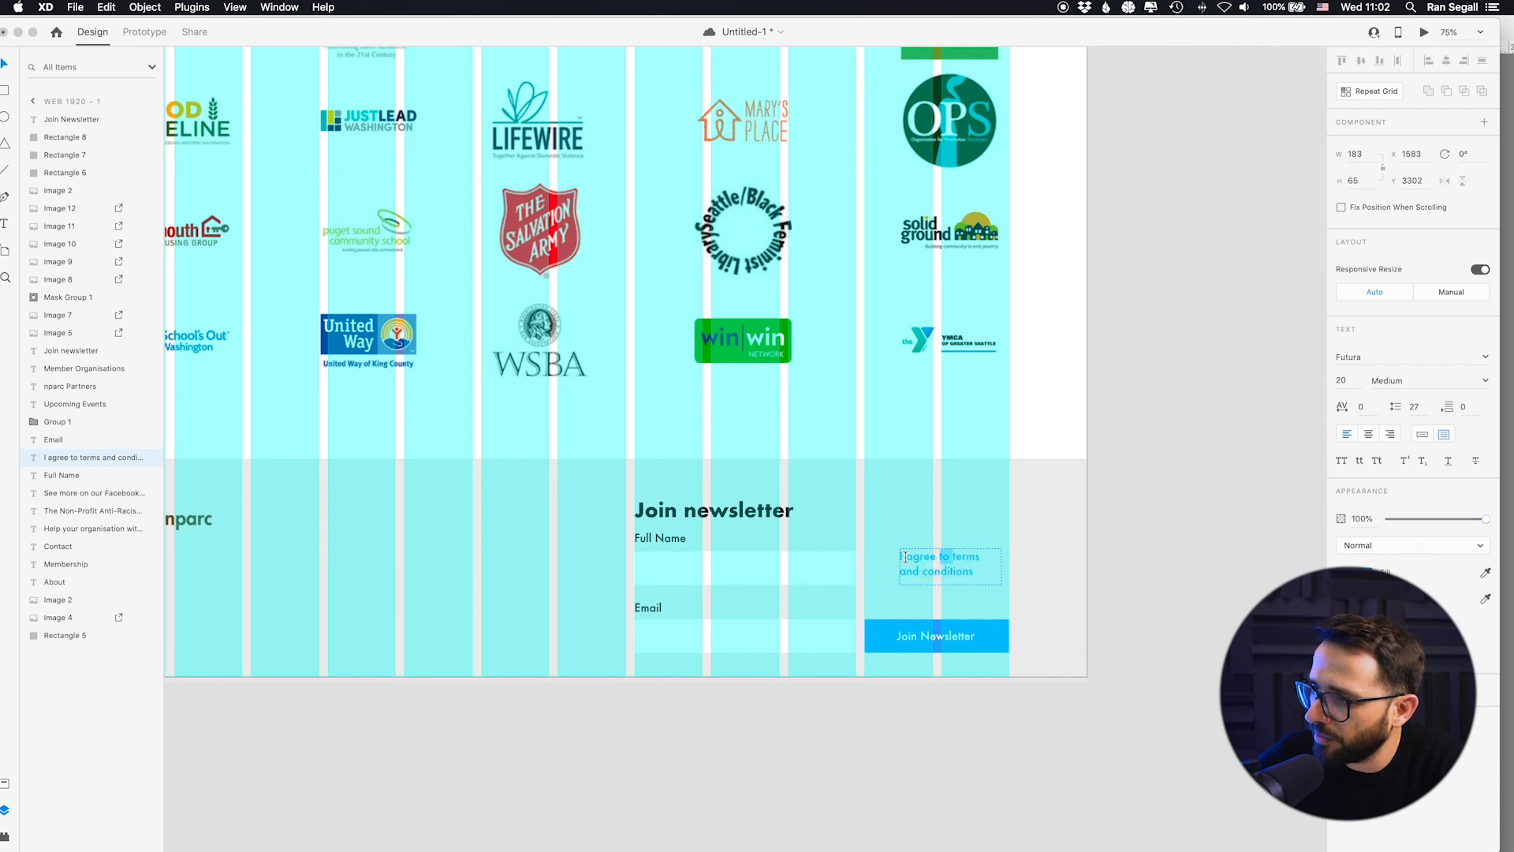
{"action": "left_click_drag", "start_coordinate": [905, 557], "coordinate": [897, 557]}
{"action": "left_click", "coordinate": [1341, 571]}
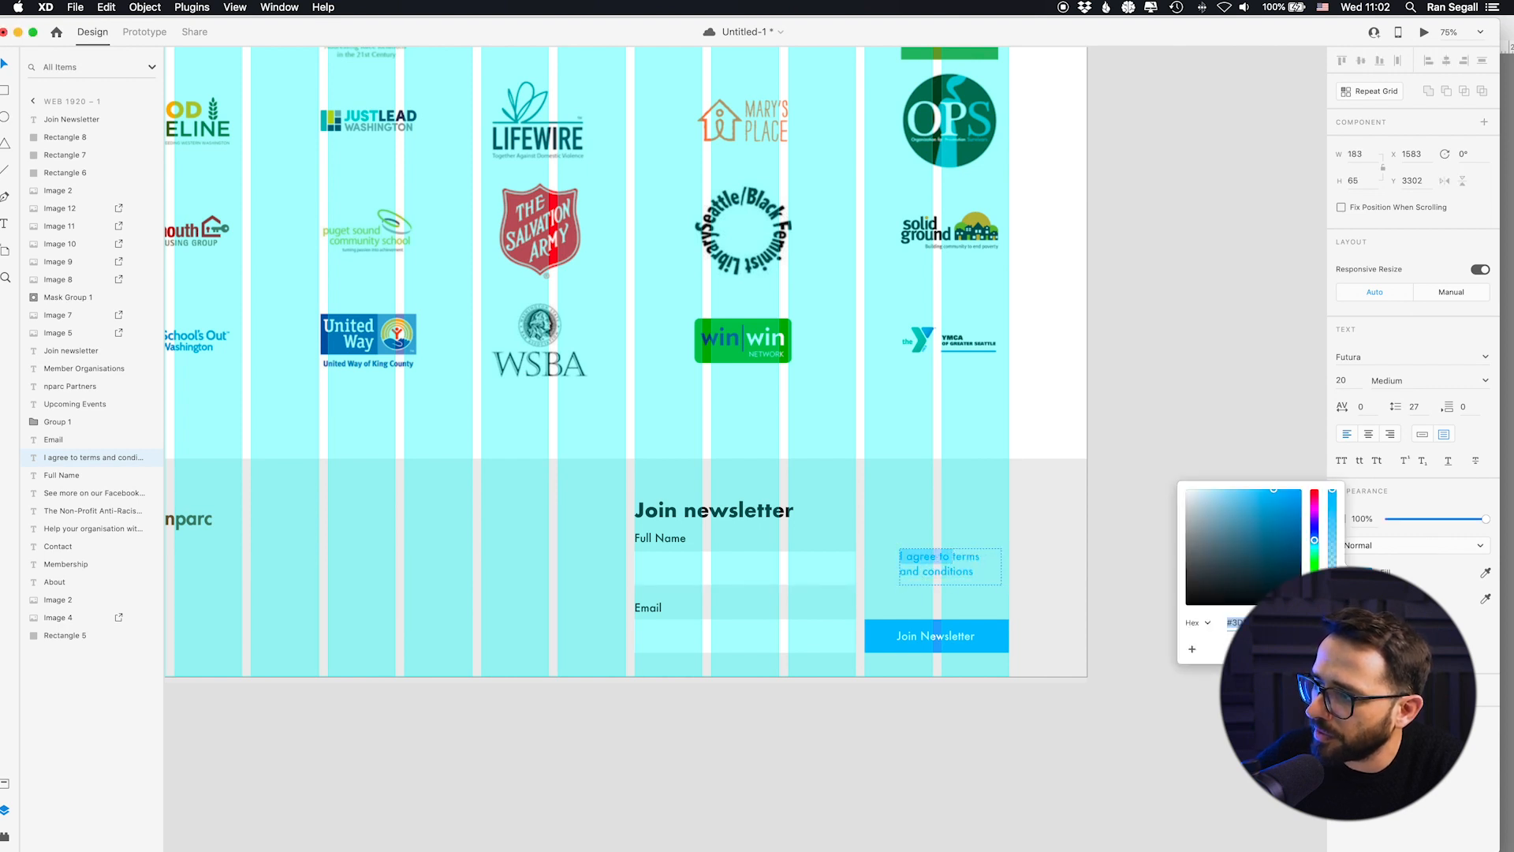
{"action": "key", "text": "Escape"}
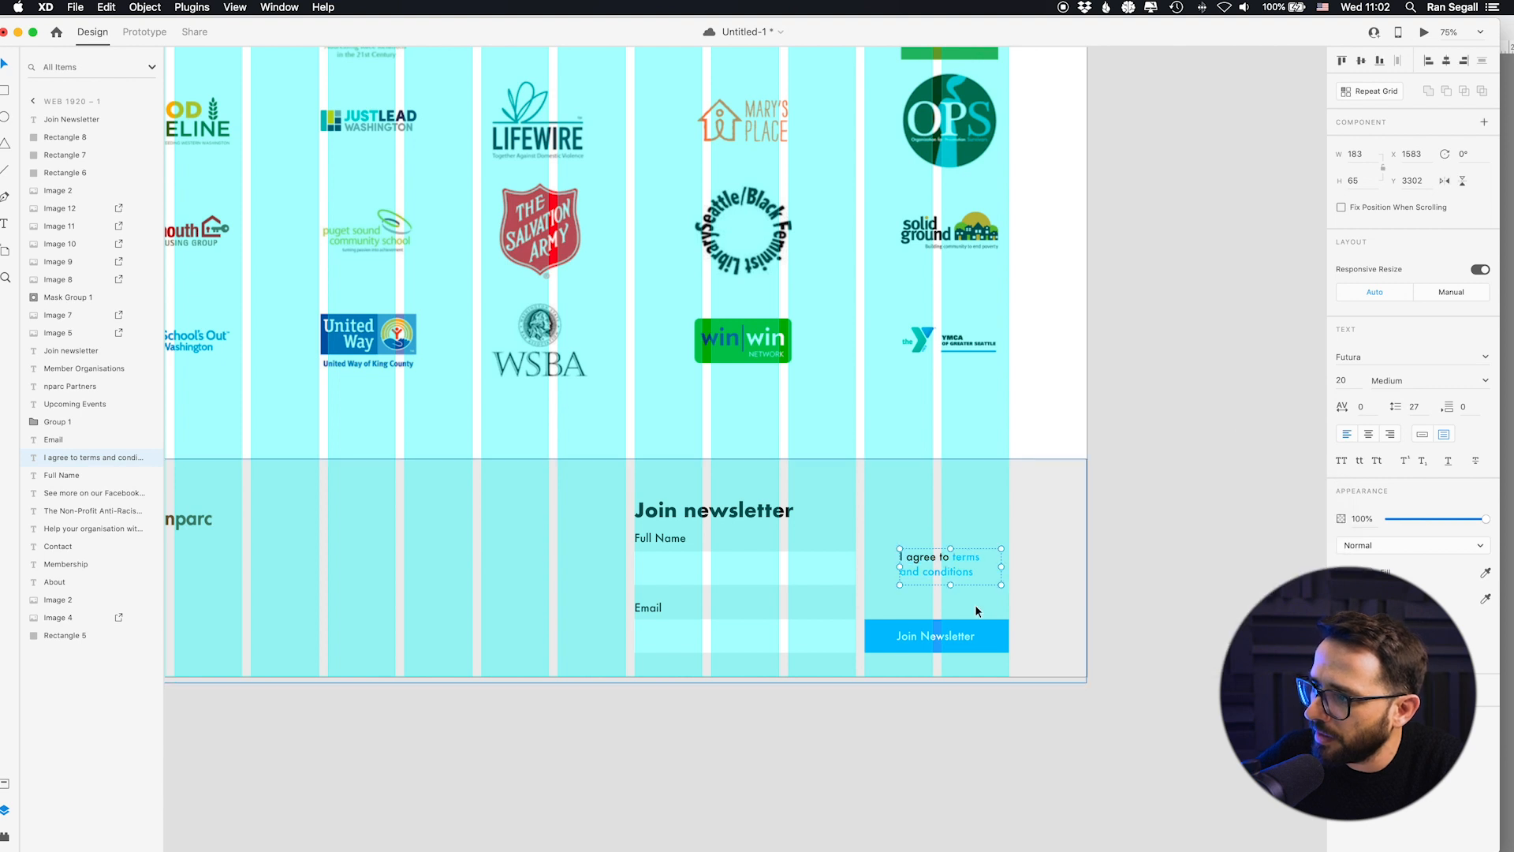
Step: Shift the agreement text aside and draw a small white borderless square before it as the consent checkbox
{"action": "left_click_drag", "start_coordinate": [949, 566], "coordinate": [966, 570]}
{"action": "left_click_drag", "start_coordinate": [867, 553], "coordinate": [901, 586]}
{"action": "left_click", "coordinate": [1343, 464]}
{"action": "left_click", "coordinate": [937, 610]}
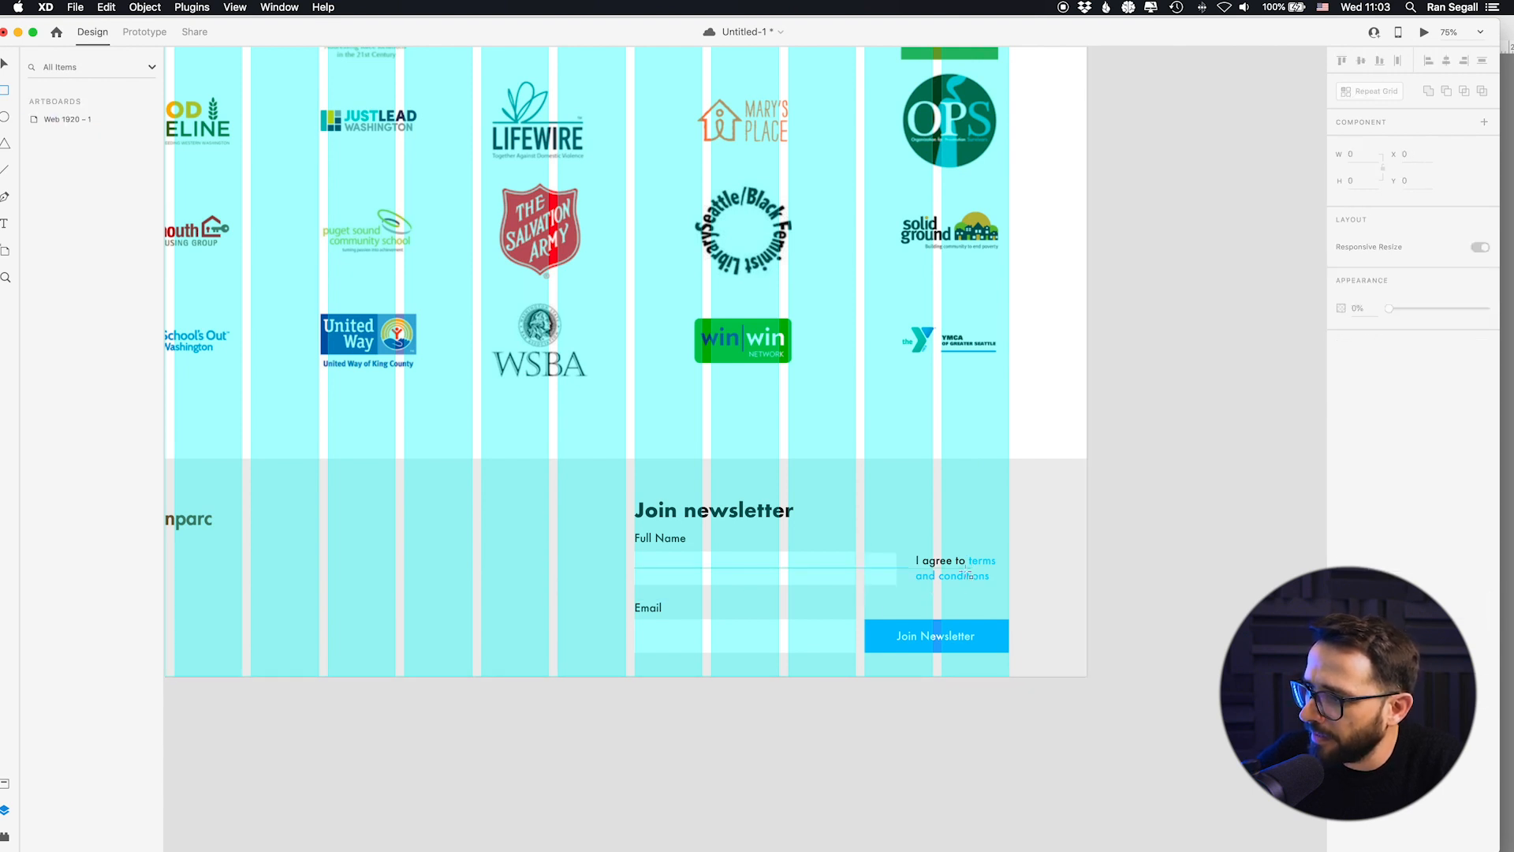
Step: Place the agreement text beside the checkbox at X 1597, Y 3310 and narrow its text box to about 169
{"action": "left_click", "coordinate": [939, 567]}
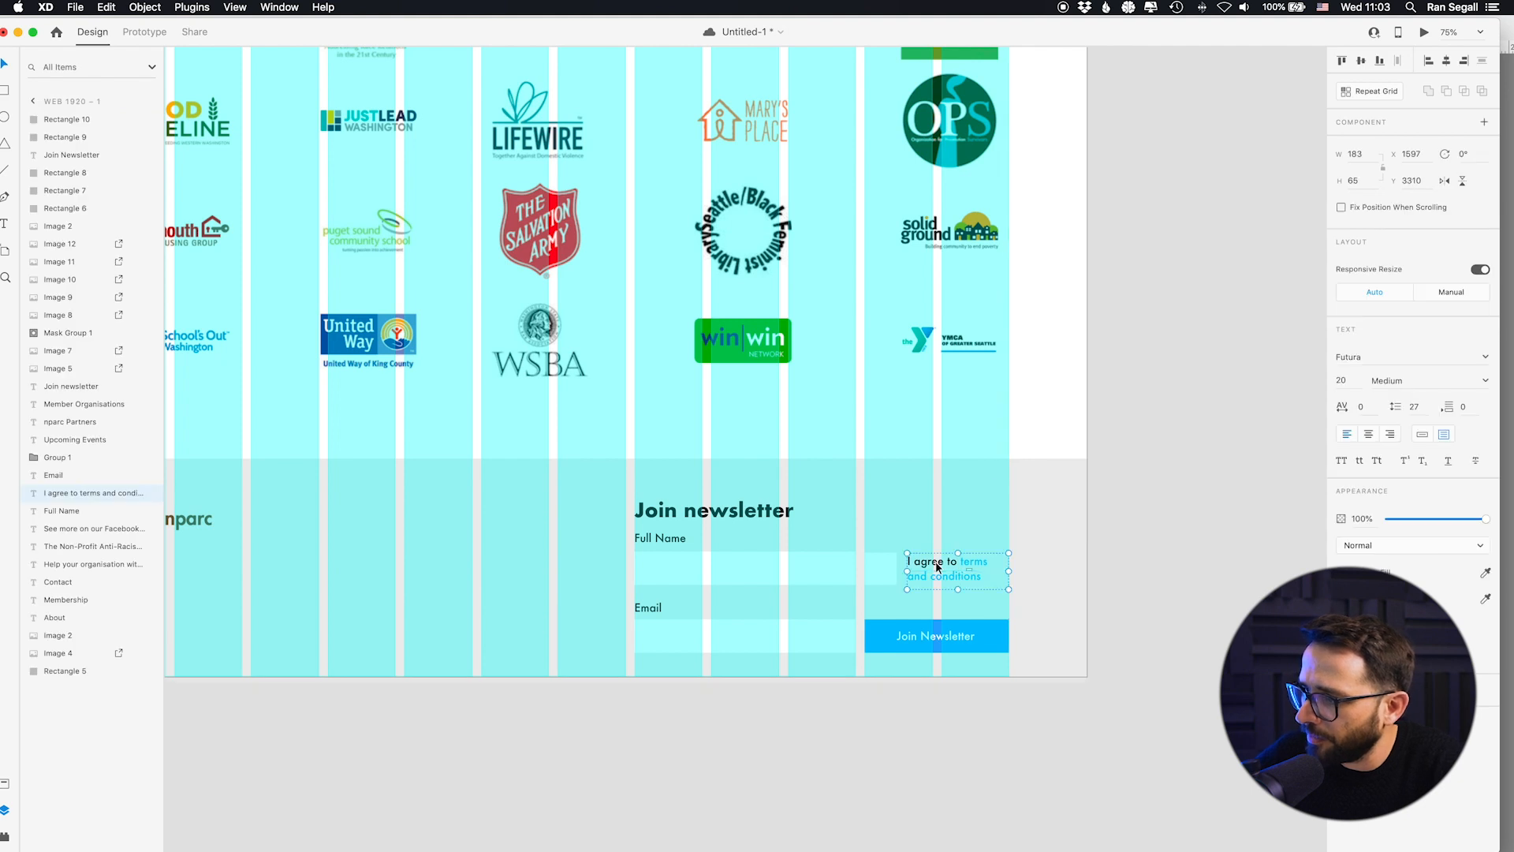
{"action": "mouse_move", "coordinate": [1011, 572]}
{"action": "left_mouse_down"}
{"action": "mouse_move", "coordinate": [1024, 571]}
{"action": "mouse_move", "coordinate": [1002, 572]}
{"action": "left_mouse_up"}
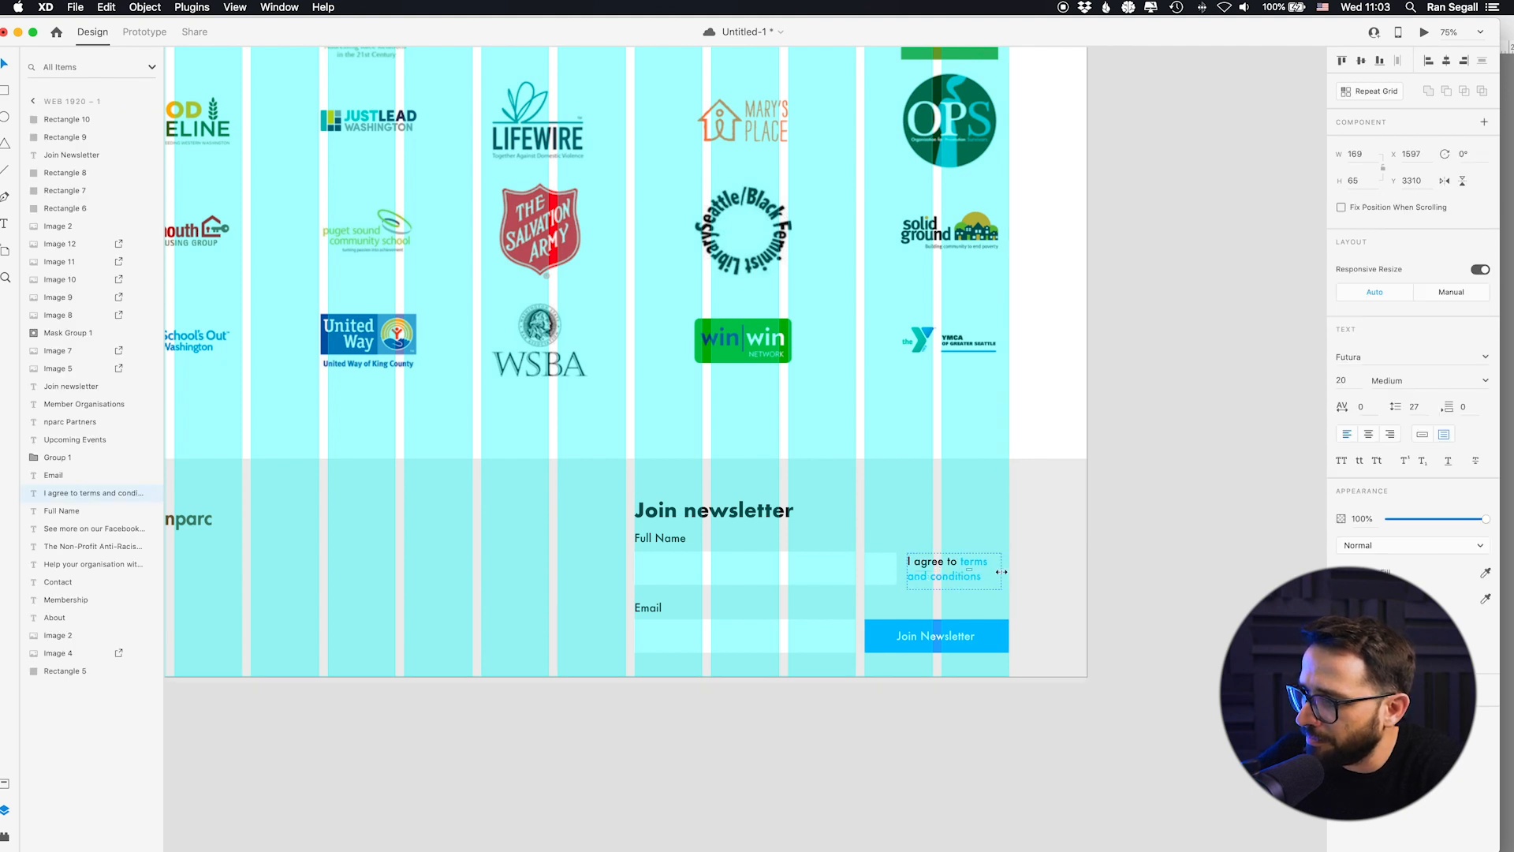
{"action": "left_click", "coordinate": [884, 566]}
{"action": "left_click", "coordinate": [943, 570]}
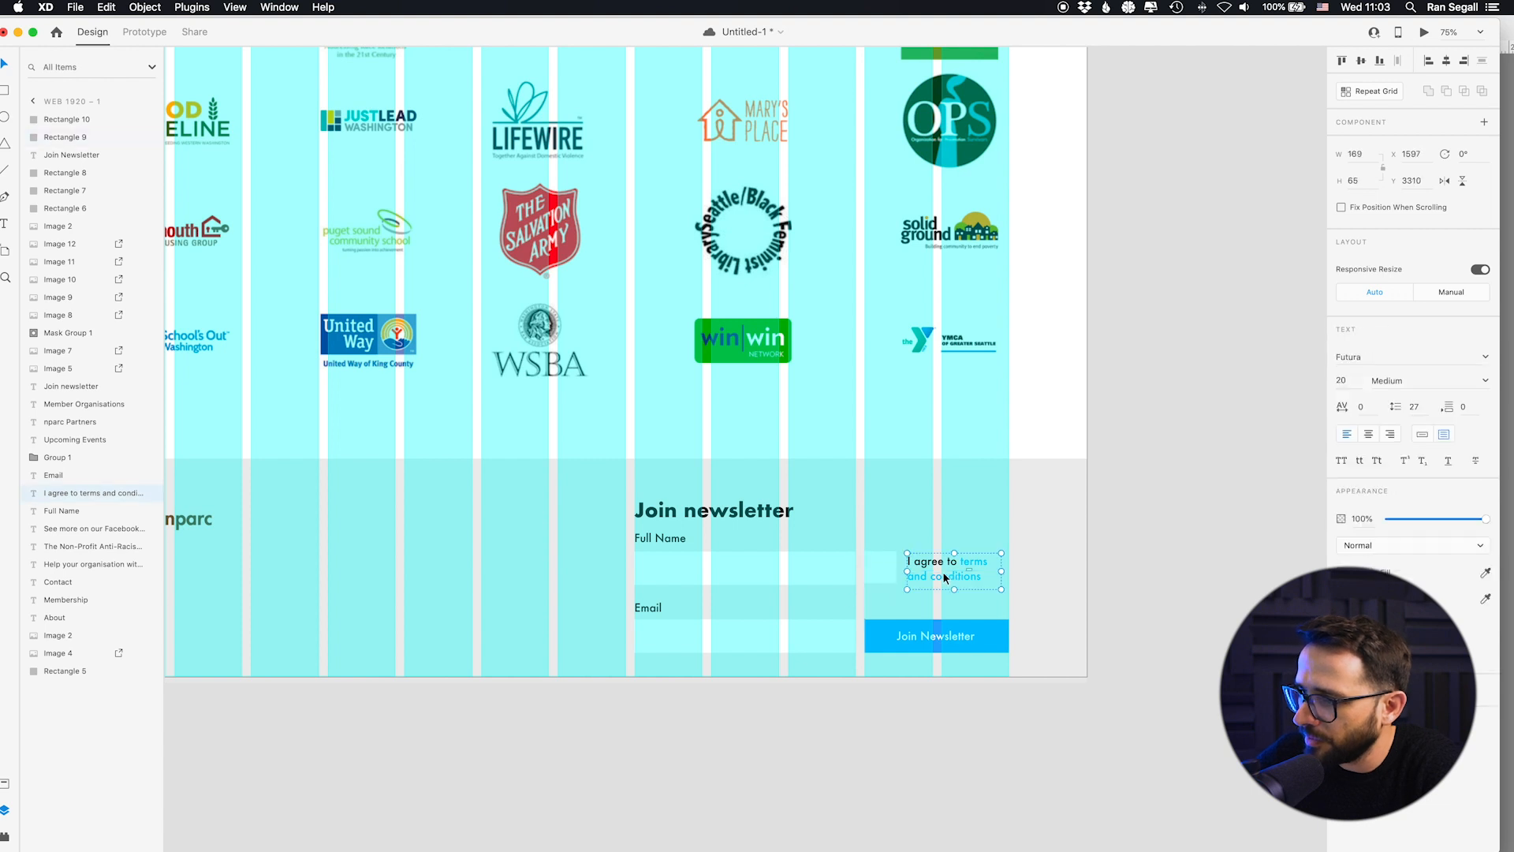
{"action": "left_click", "coordinate": [792, 689]}
Step: Hide the column layout grid on the Web 1920 – 1 artboard
{"action": "key", "text": "super+0"}
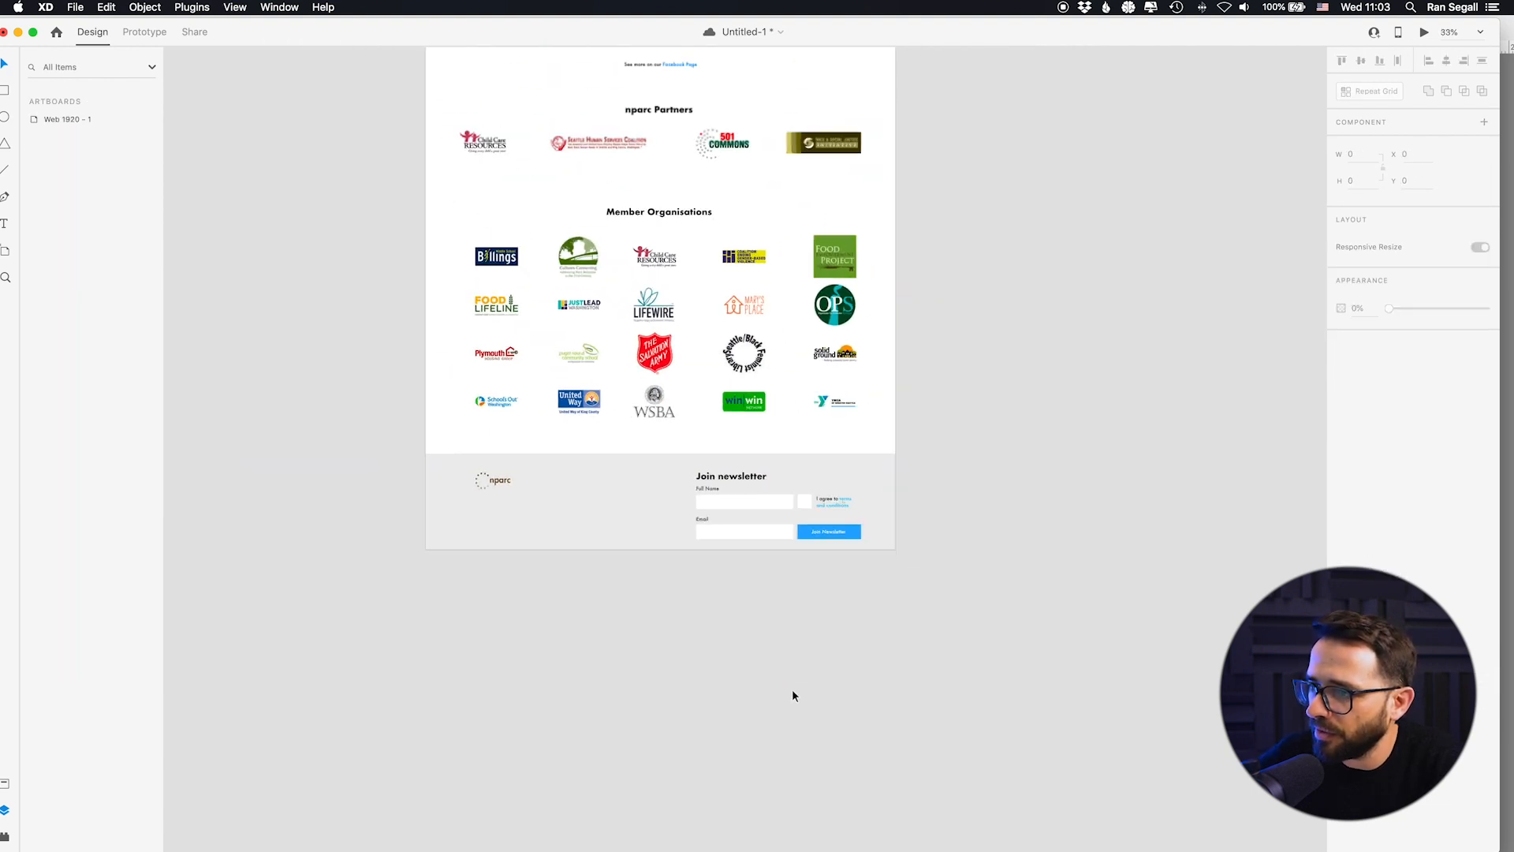
{"action": "scroll", "coordinate": [714, 634], "scroll_direction": "up", "scroll_amount": 10}
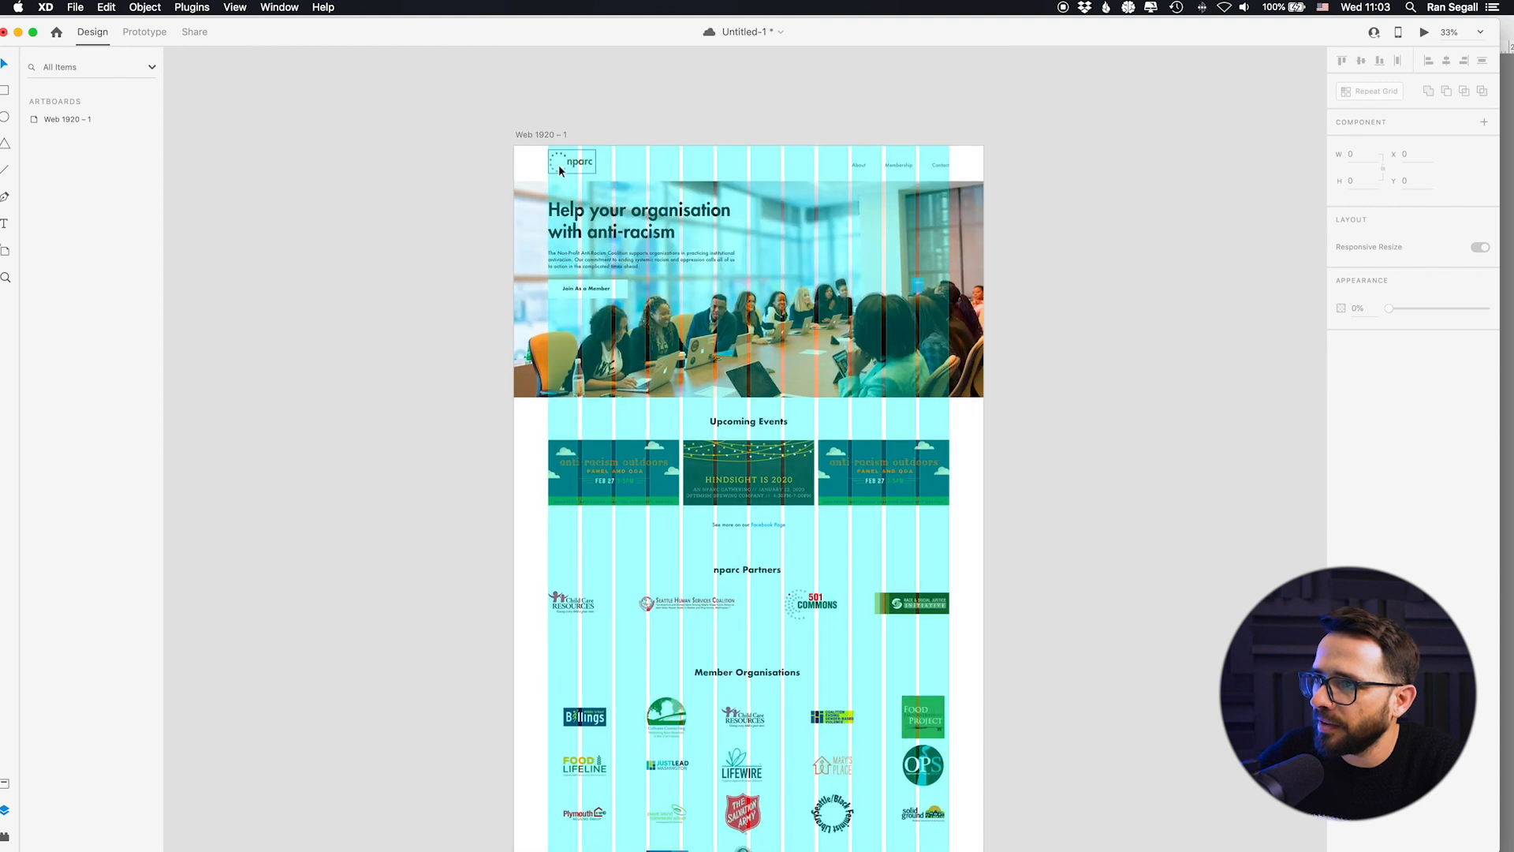
{"action": "left_click", "coordinate": [534, 138]}
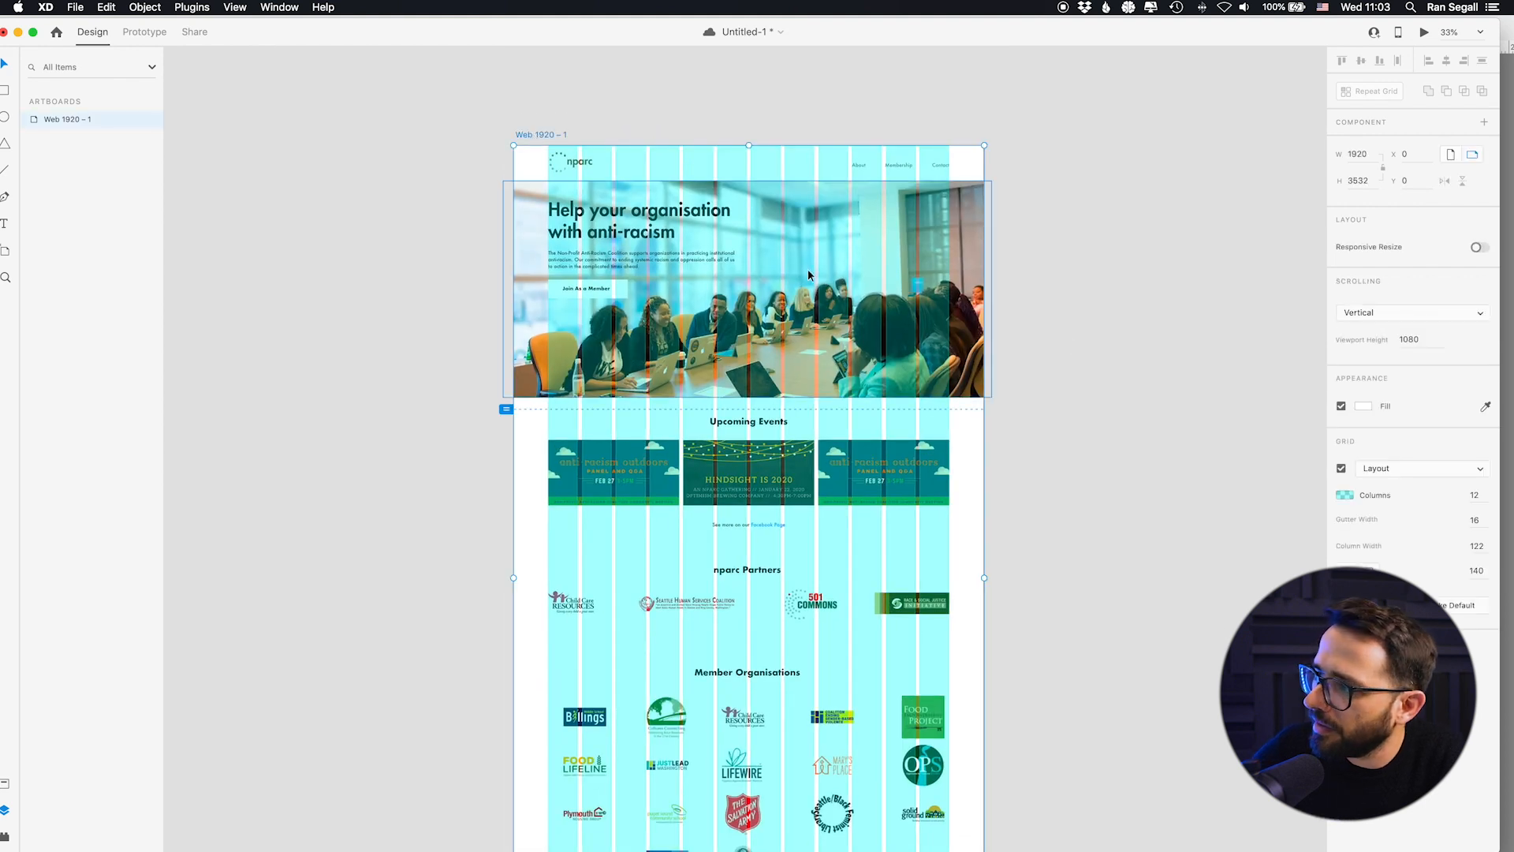
{"action": "left_click", "coordinate": [1341, 468]}
Step: Enlarge the nparc logo in the footer to about 188 by 95
{"action": "scroll", "coordinate": [582, 637], "scroll_direction": "down", "scroll_amount": 5}
{"action": "scroll", "coordinate": [567, 623], "scroll_direction": "down", "scroll_amount": 4}
{"action": "scroll", "coordinate": [567, 623], "scroll_direction": "up", "scroll_amount": 2}
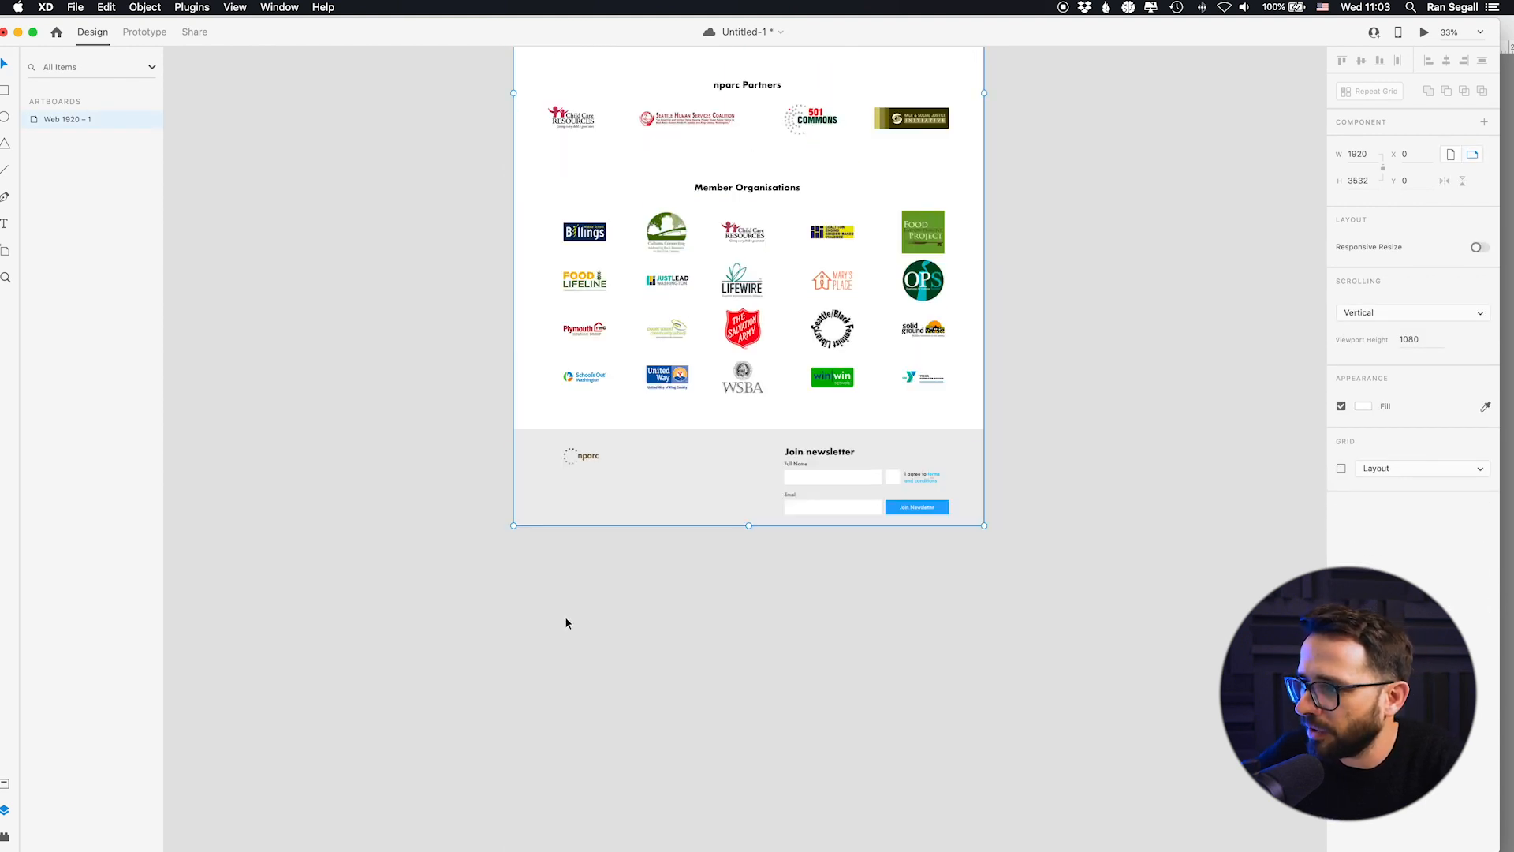
{"action": "key", "text": "super+plus"}
{"action": "key", "text": "super+plus"}
{"action": "left_click", "coordinate": [395, 473]}
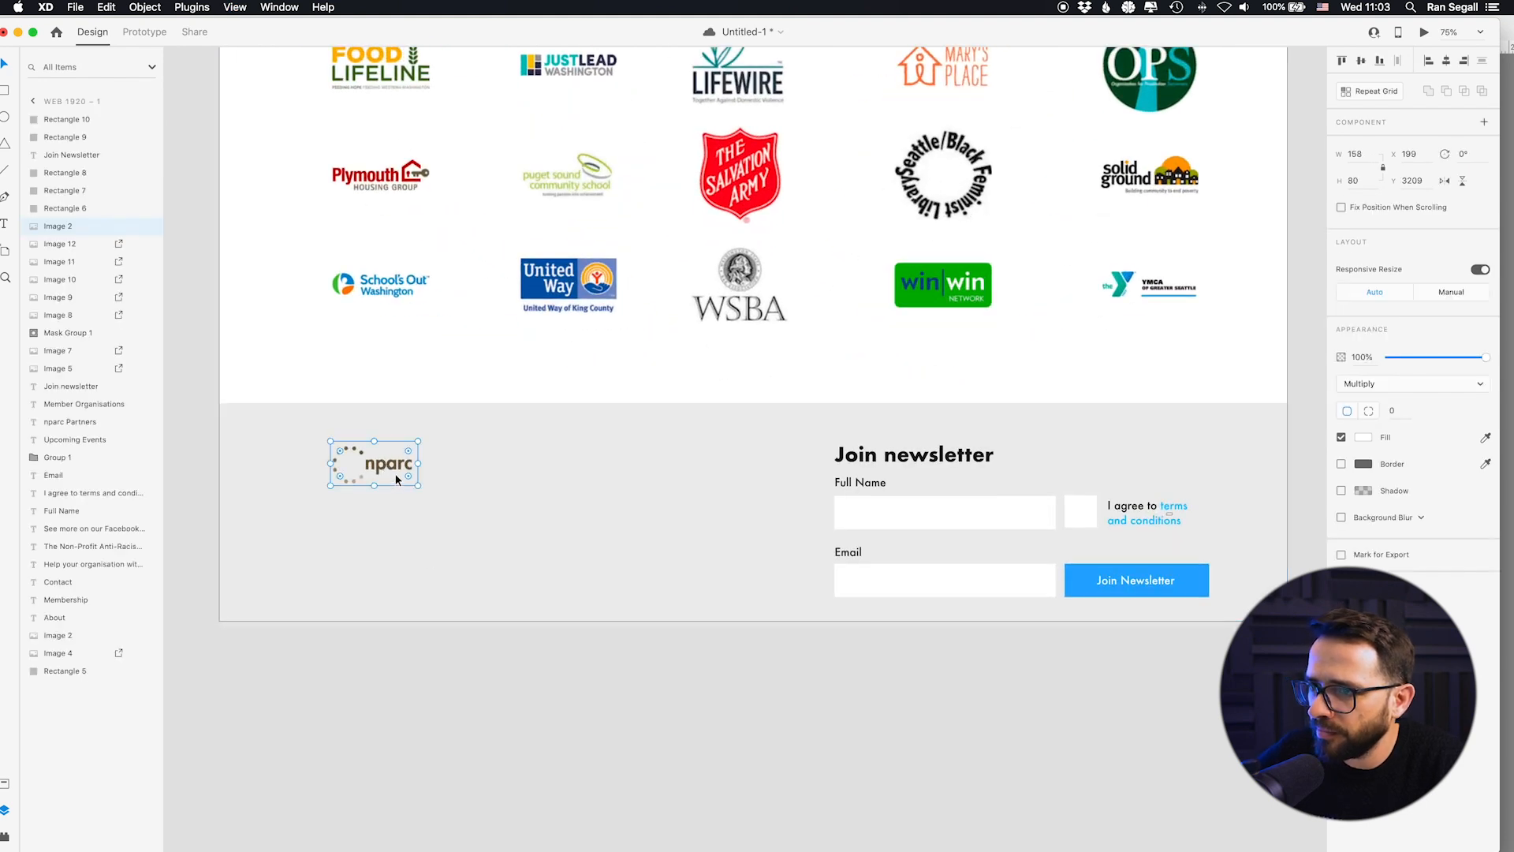
{"action": "left_click_drag", "start_coordinate": [419, 486], "coordinate": [436, 494]}
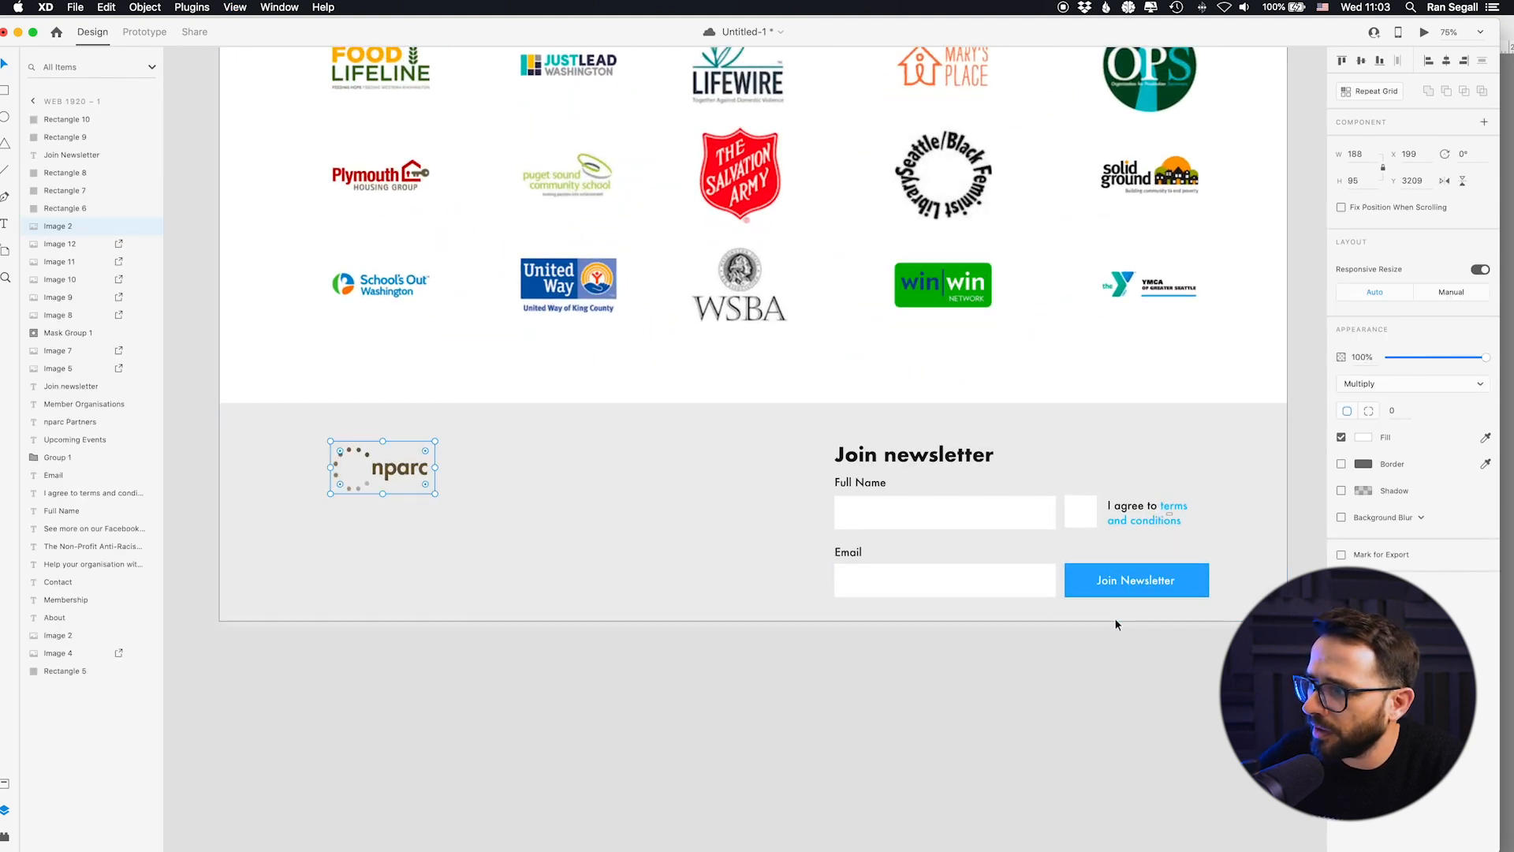
Step: Group all the newsletter form elements in the footer and move the group up to Y 3199
{"action": "left_click_drag", "start_coordinate": [1242, 629], "coordinate": [821, 440]}
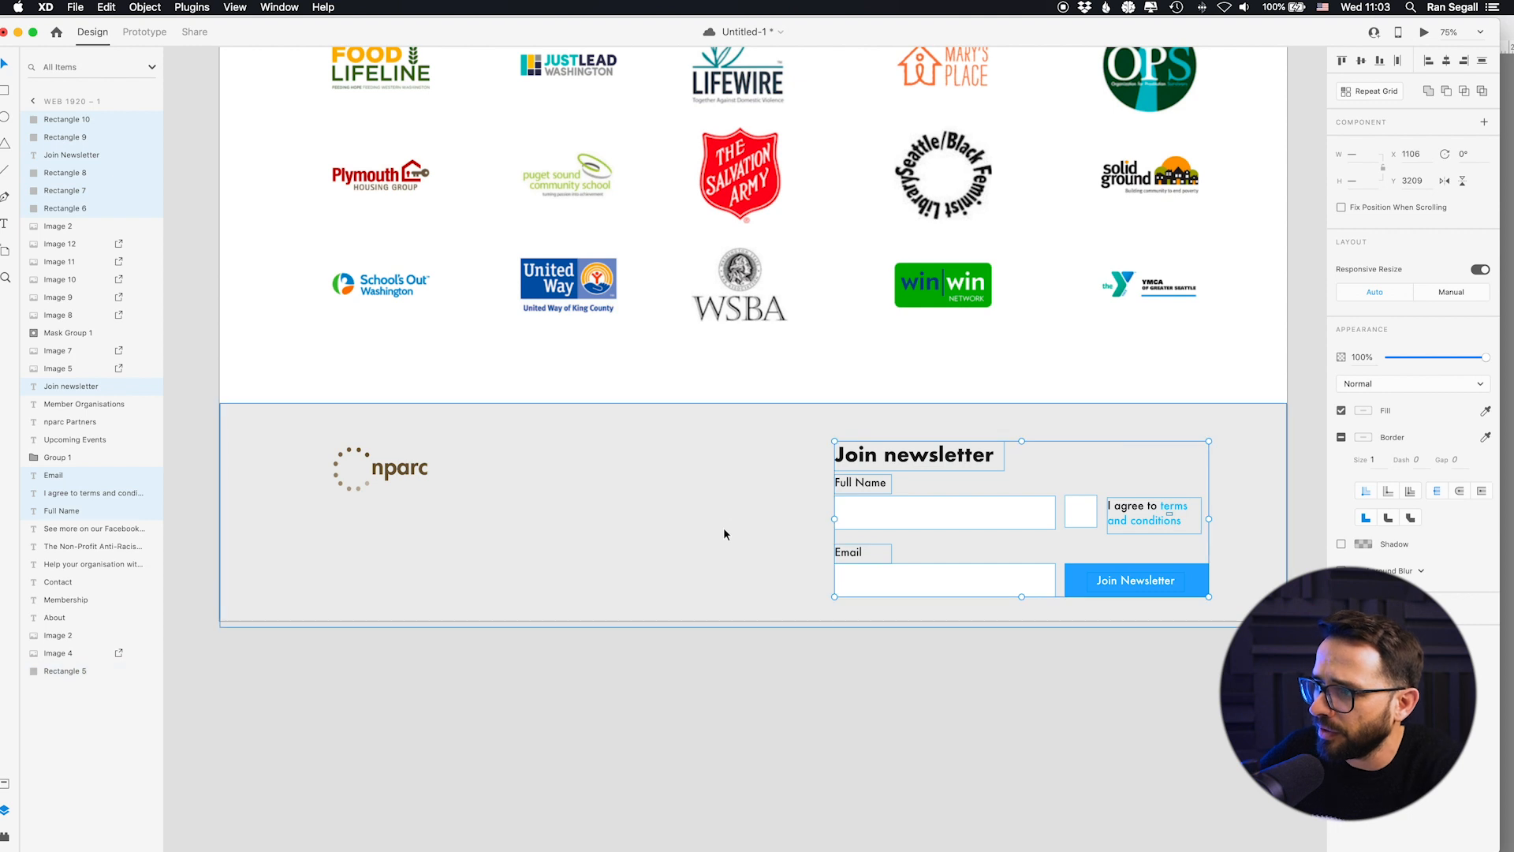
{"action": "key", "text": "super+g"}
{"action": "key", "text": "Up"}
{"action": "key", "text": "Up"}
{"action": "key", "text": "Up"}
{"action": "key", "text": "Up"}
{"action": "key", "text": "Up"}
{"action": "key", "text": "Up"}
{"action": "key", "text": "Up"}
{"action": "key", "text": "Up"}
{"action": "key", "text": "Up"}
{"action": "key", "text": "Up"}
{"action": "key", "text": "Up"}
{"action": "key", "text": "Up"}
{"action": "key", "text": "Up"}
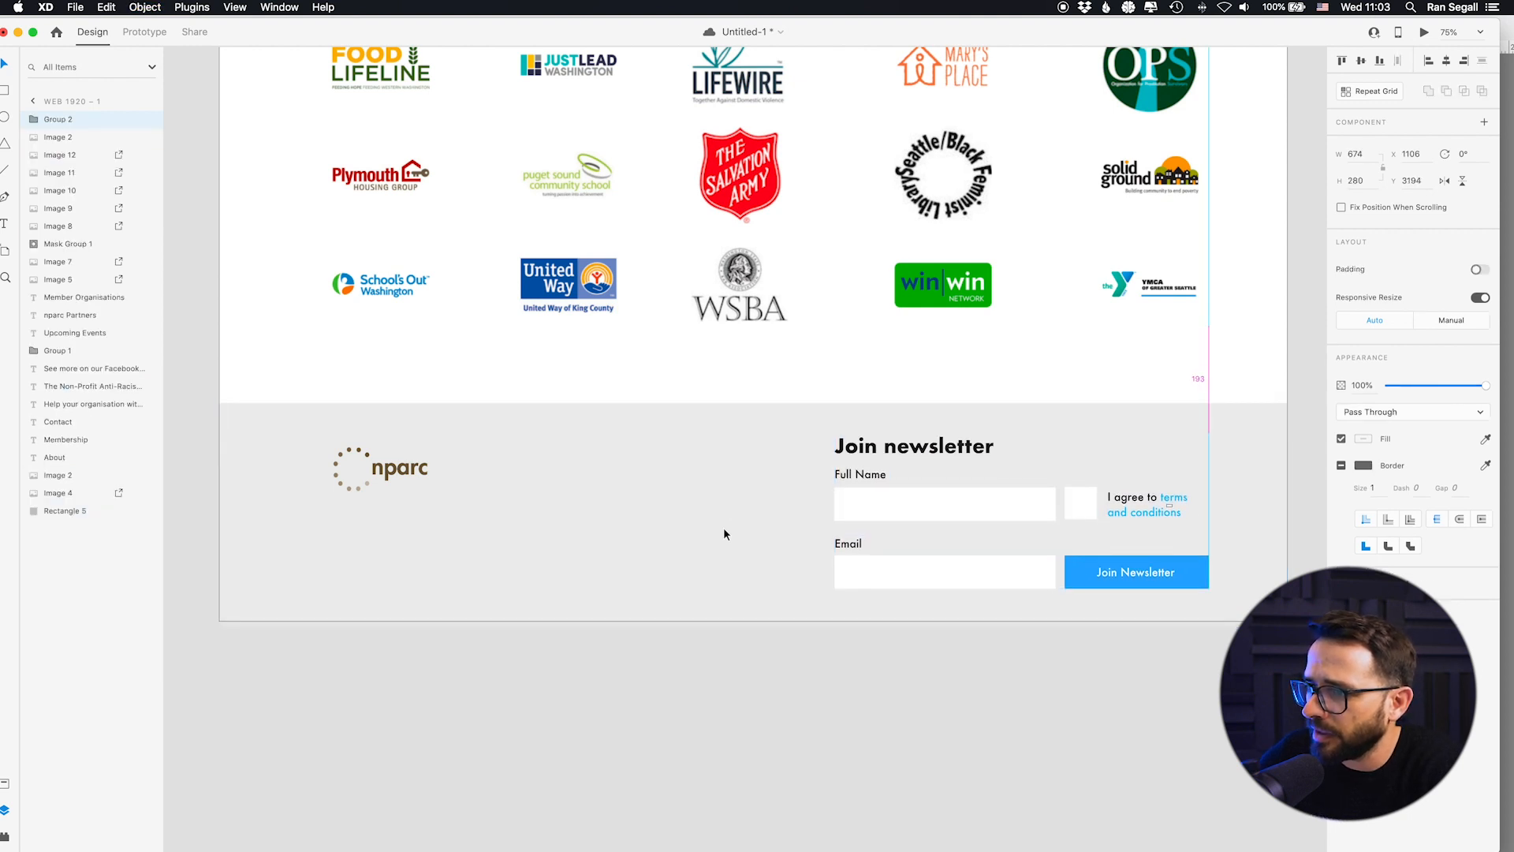
{"action": "key", "text": "Down"}
{"action": "key", "text": "Down"}
{"action": "key", "text": "Down"}
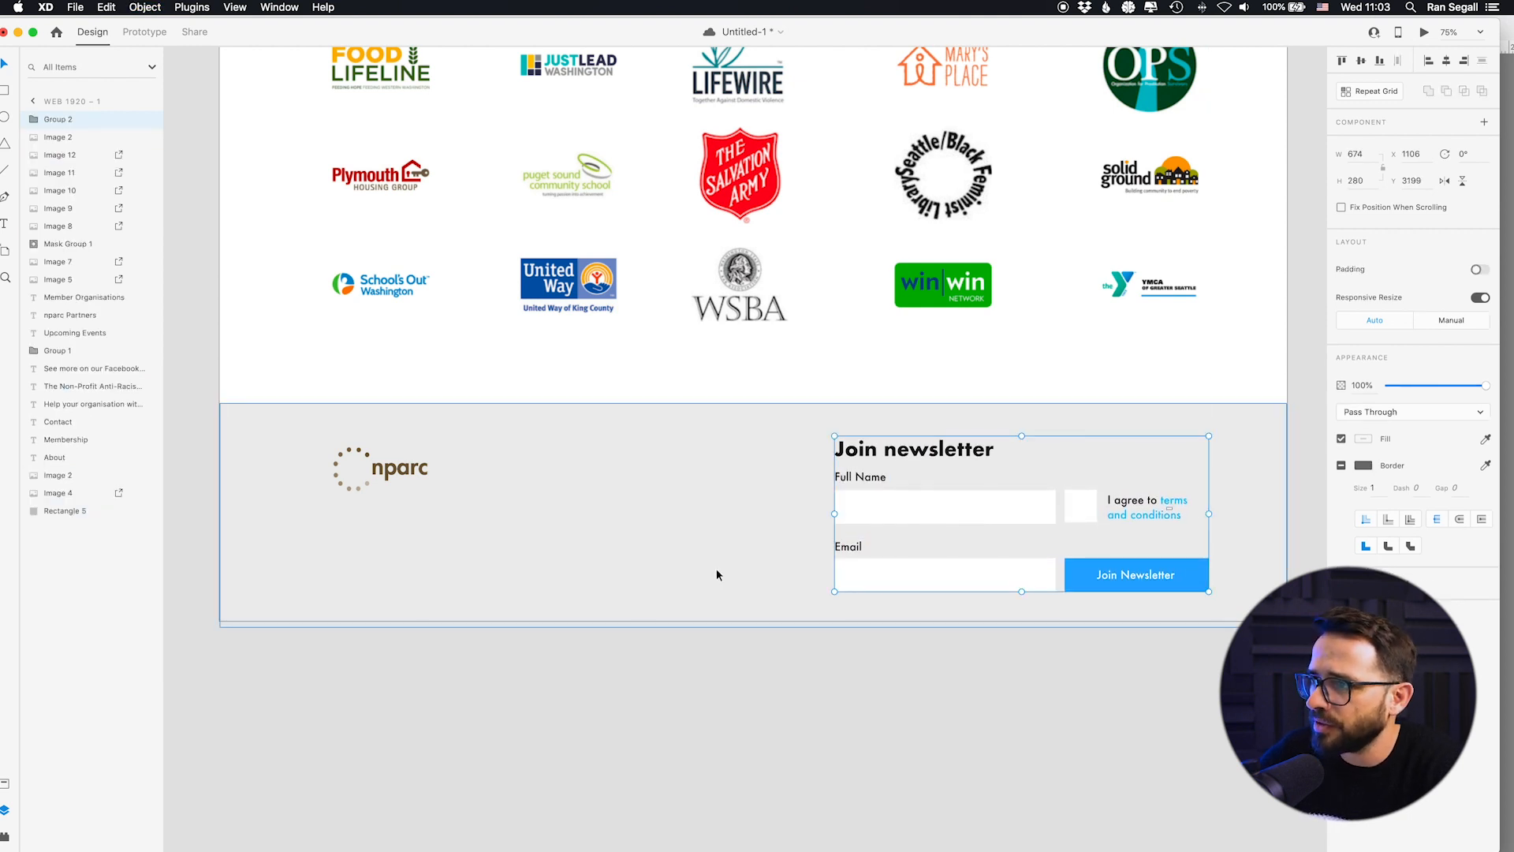
Step: Copy the About, Membership and Contact links from the page header and paste them for use in the footer
{"action": "key", "text": "super+minus"}
{"action": "scroll", "coordinate": [716, 572], "scroll_direction": "up", "scroll_amount": 15}
{"action": "left_click", "coordinate": [975, 623]}
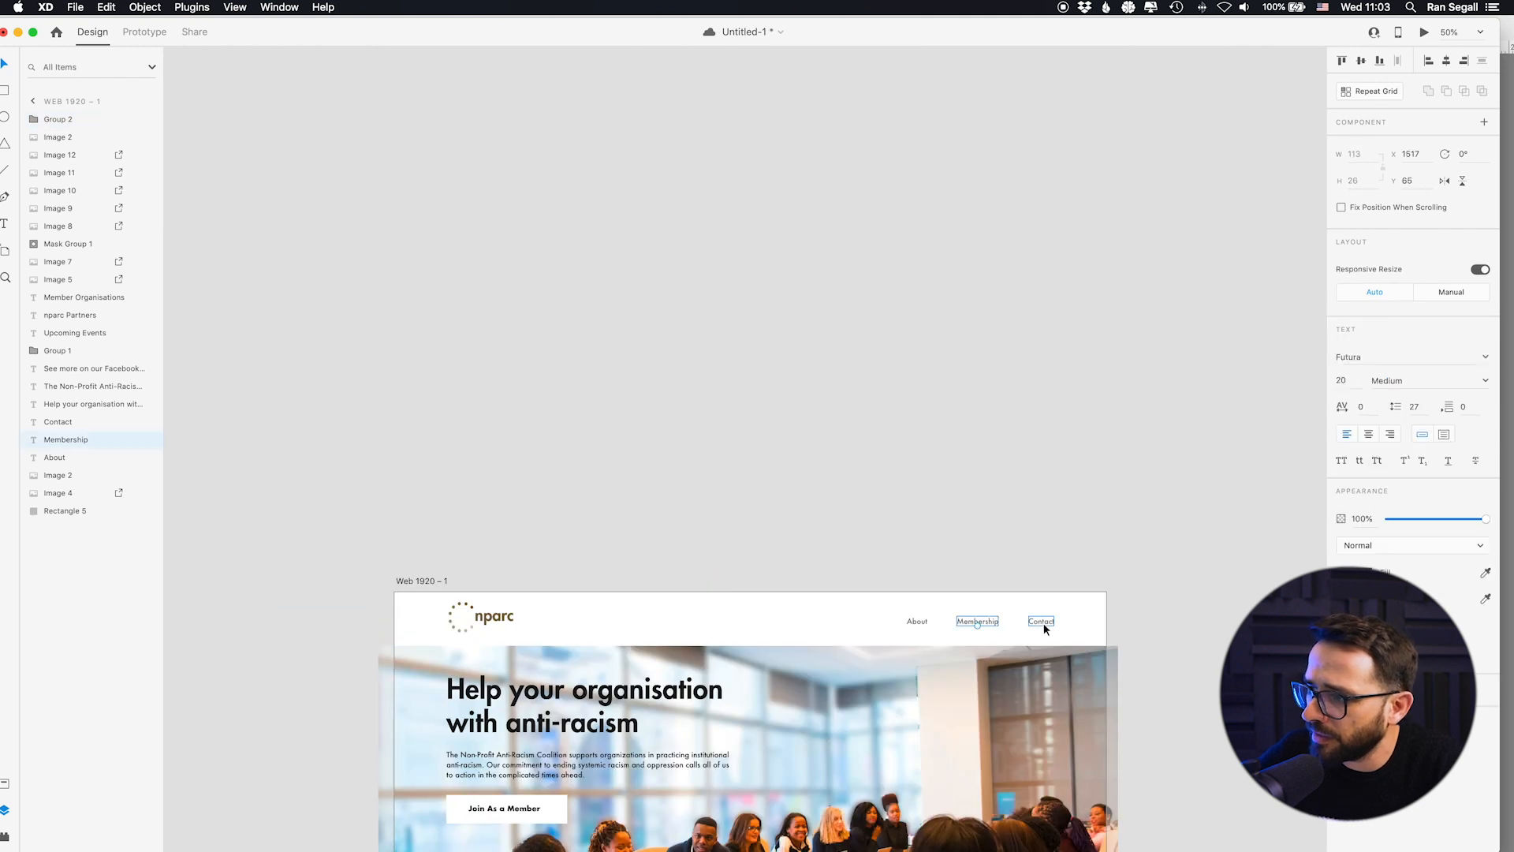
{"action": "left_click", "coordinate": [917, 621], "text": "shift"}
{"action": "left_click", "coordinate": [1033, 622], "text": "shift"}
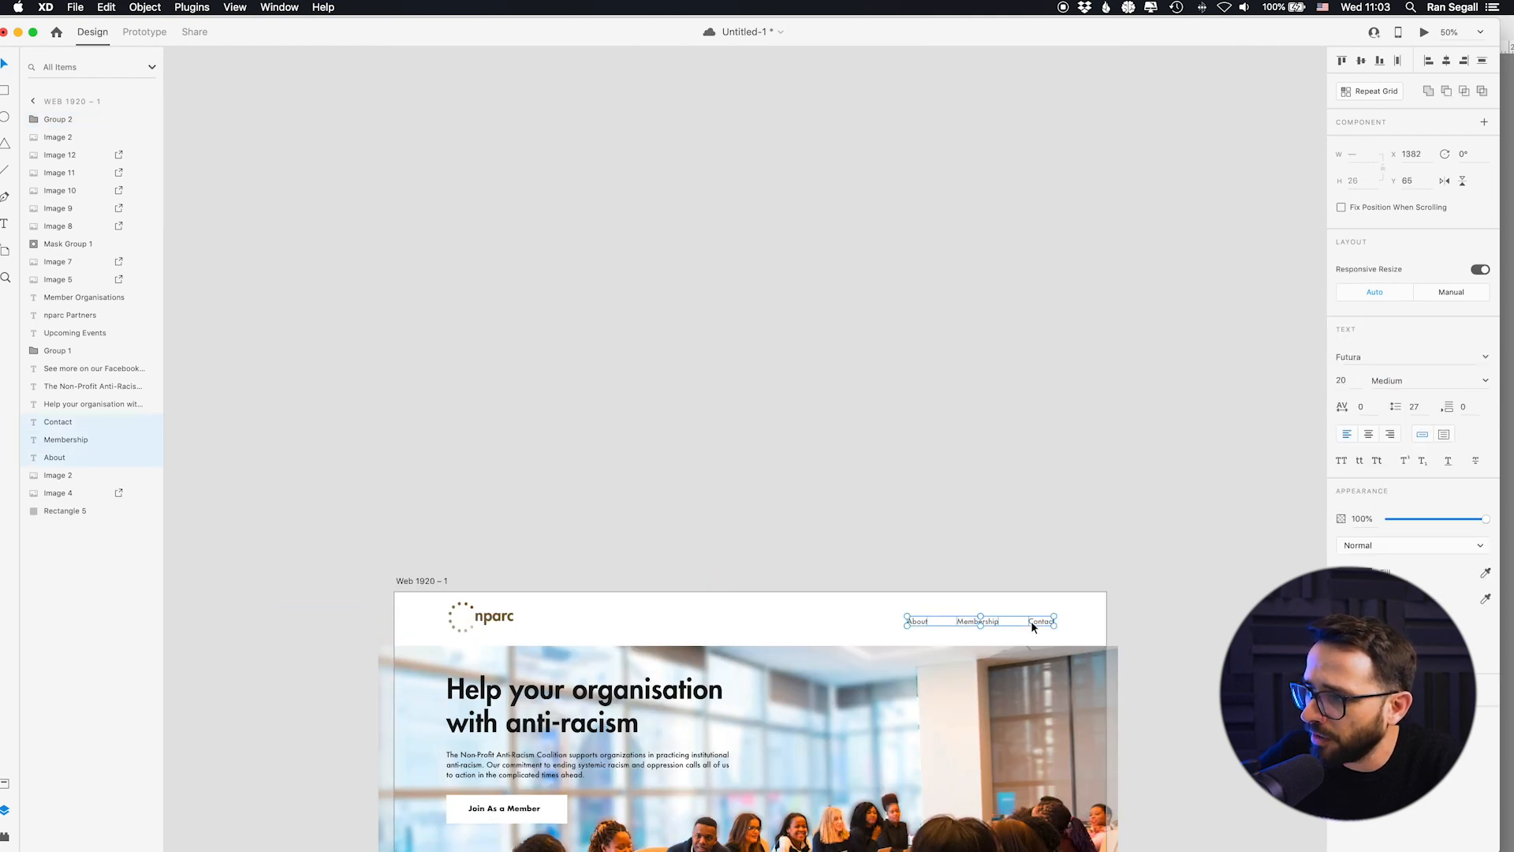
{"action": "scroll", "coordinate": [759, 623], "scroll_direction": "down", "scroll_amount": 15}
{"action": "scroll", "coordinate": [758, 625], "scroll_direction": "down", "scroll_amount": 4}
{"action": "scroll", "coordinate": [755, 621], "scroll_direction": "up", "scroll_amount": 7}
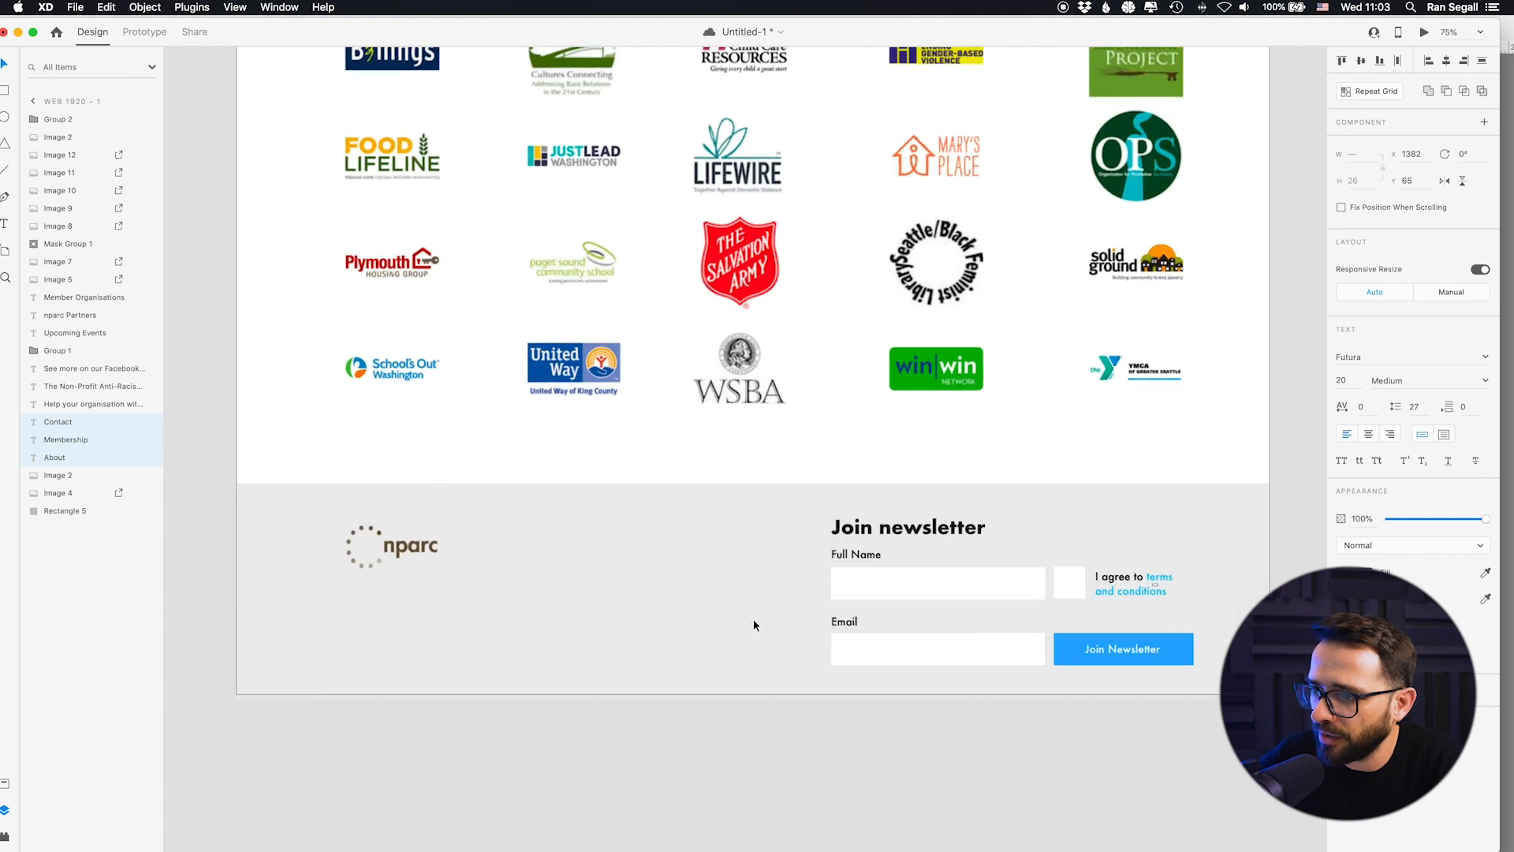
{"action": "left_click_drag", "start_coordinate": [466, 567], "coordinate": [580, 494]}
{"action": "key", "text": "super+v"}
Step: Stack the copied About, Membership and Contact links in an evenly spaced column beside the footer logo at X 554
{"action": "left_click_drag", "start_coordinate": [626, 378], "coordinate": [600, 506]}
{"action": "left_click", "coordinate": [739, 789]}
{"action": "left_click_drag", "start_coordinate": [685, 527], "coordinate": [600, 580]}
{"action": "left_click_drag", "start_coordinate": [829, 500], "coordinate": [590, 662]}
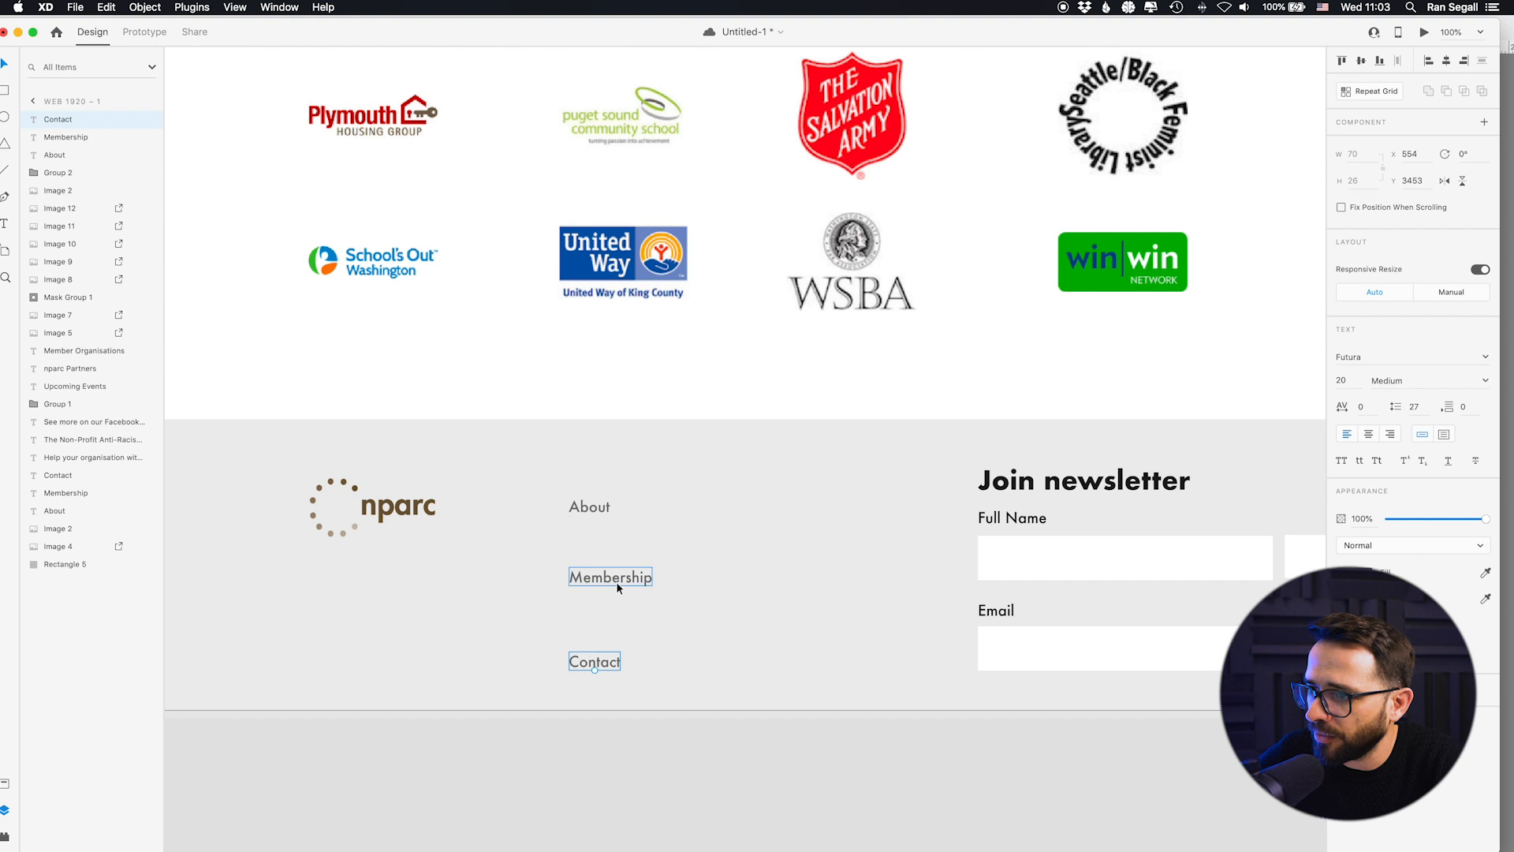
{"action": "left_click_drag", "start_coordinate": [598, 580], "coordinate": [599, 554]}
{"action": "left_click_drag", "start_coordinate": [583, 666], "coordinate": [584, 597]}
{"action": "left_click", "coordinate": [592, 552], "text": "shift"}
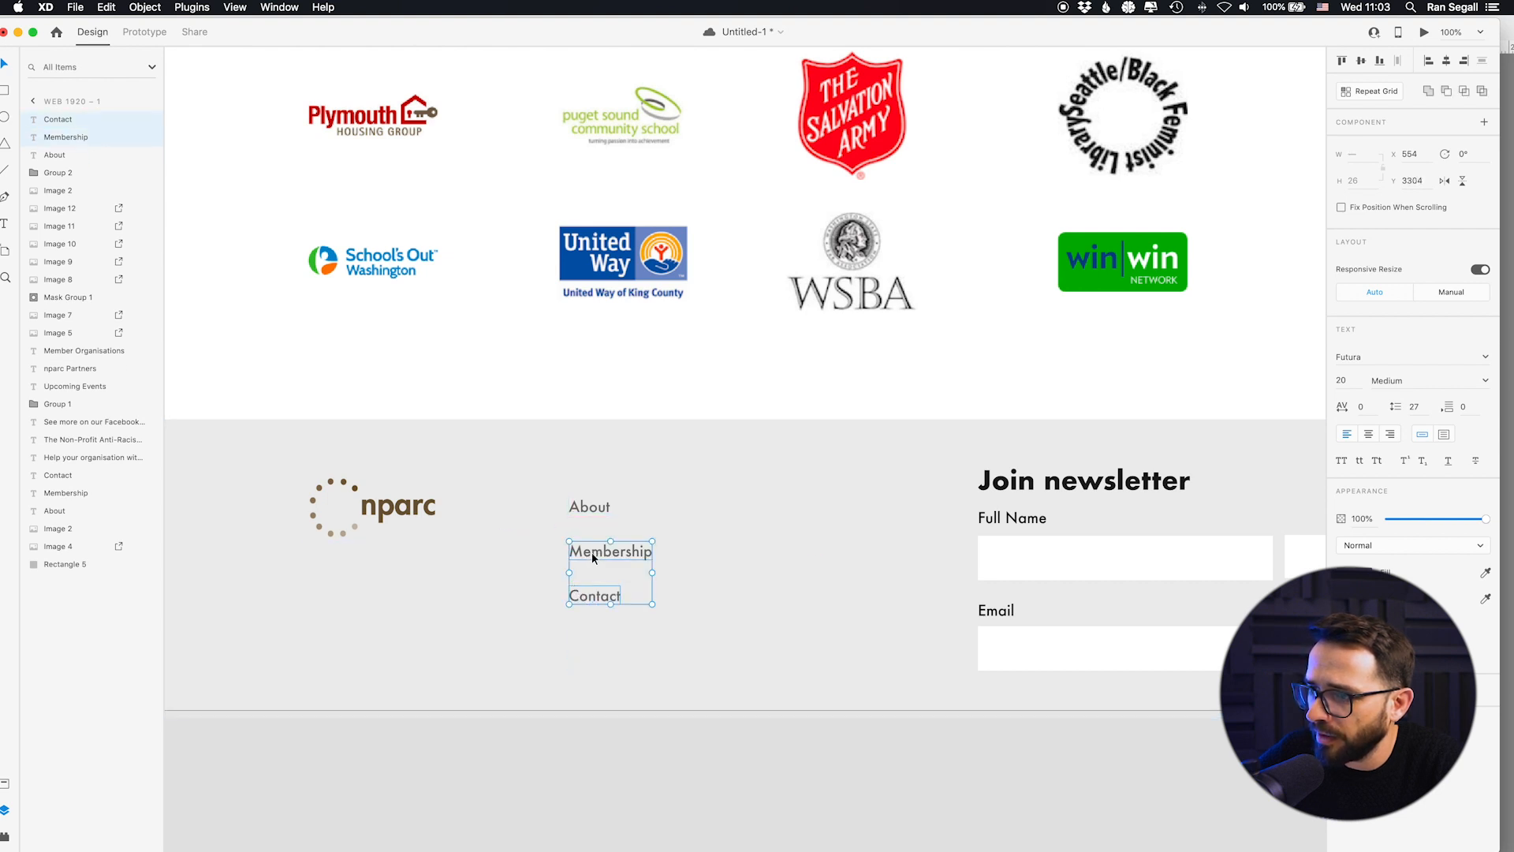
{"action": "left_click", "coordinate": [590, 761]}
Step: Move the three footer links together to X 701, between the logo and the newsletter form
{"action": "left_click", "coordinate": [603, 598]}
{"action": "left_click", "coordinate": [606, 556], "text": "shift"}
{"action": "left_click", "coordinate": [595, 513], "text": "shift"}
{"action": "left_click_drag", "start_coordinate": [596, 513], "coordinate": [702, 507]}
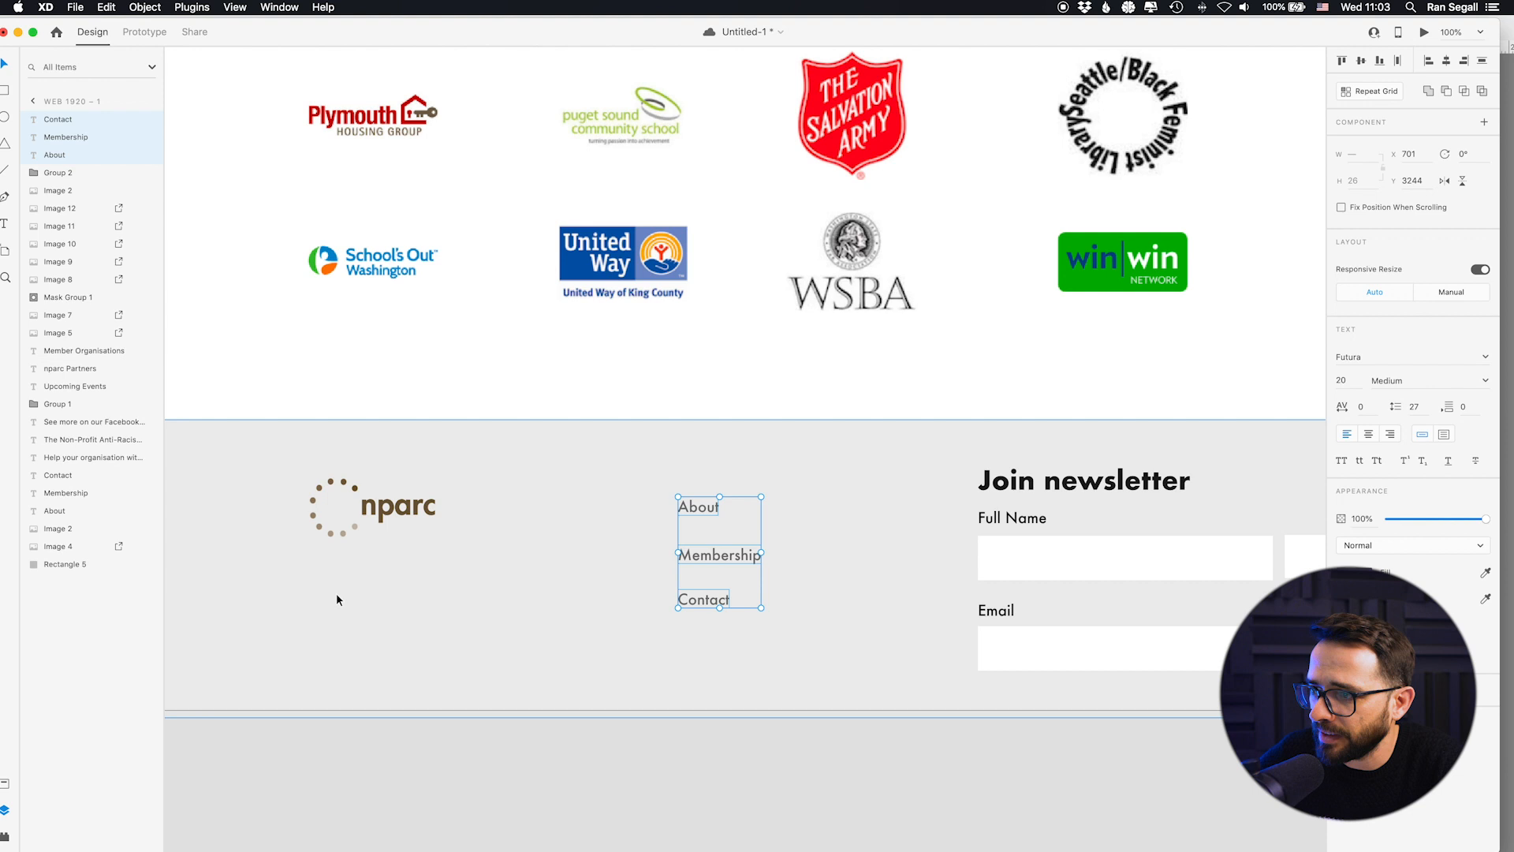
{"action": "left_click", "coordinate": [553, 762]}
Step: Copy the footer's About link below the logo at X 204, Y 3453 and change it to "All information is copyrighted for nparc 2020"
{"action": "left_click_drag", "start_coordinate": [707, 526], "coordinate": [334, 670]}
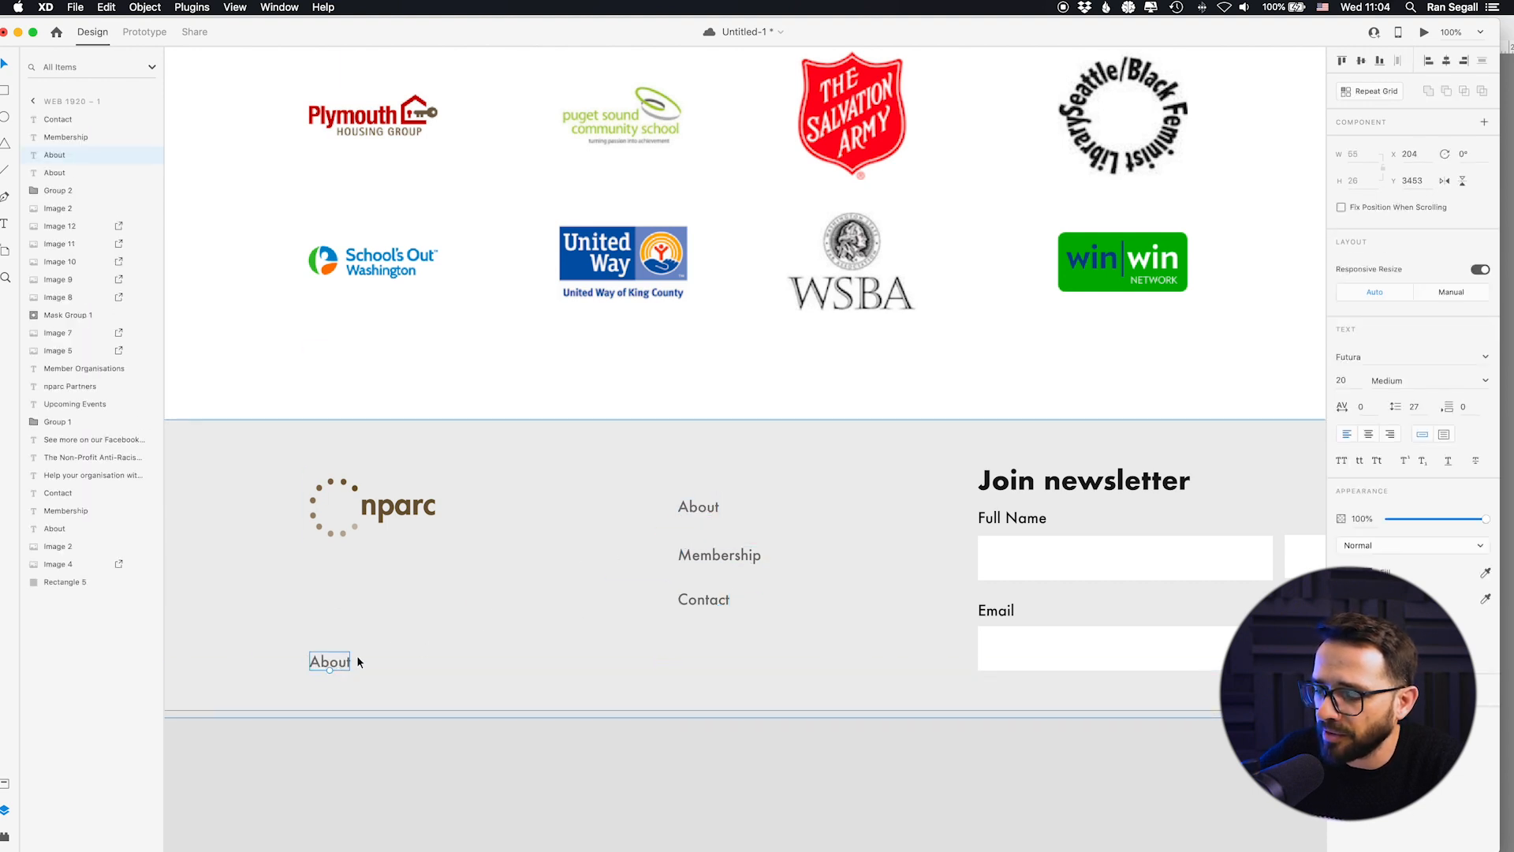
{"action": "double_click", "coordinate": [337, 664]}
{"action": "type", "text": "All information is copyr"}
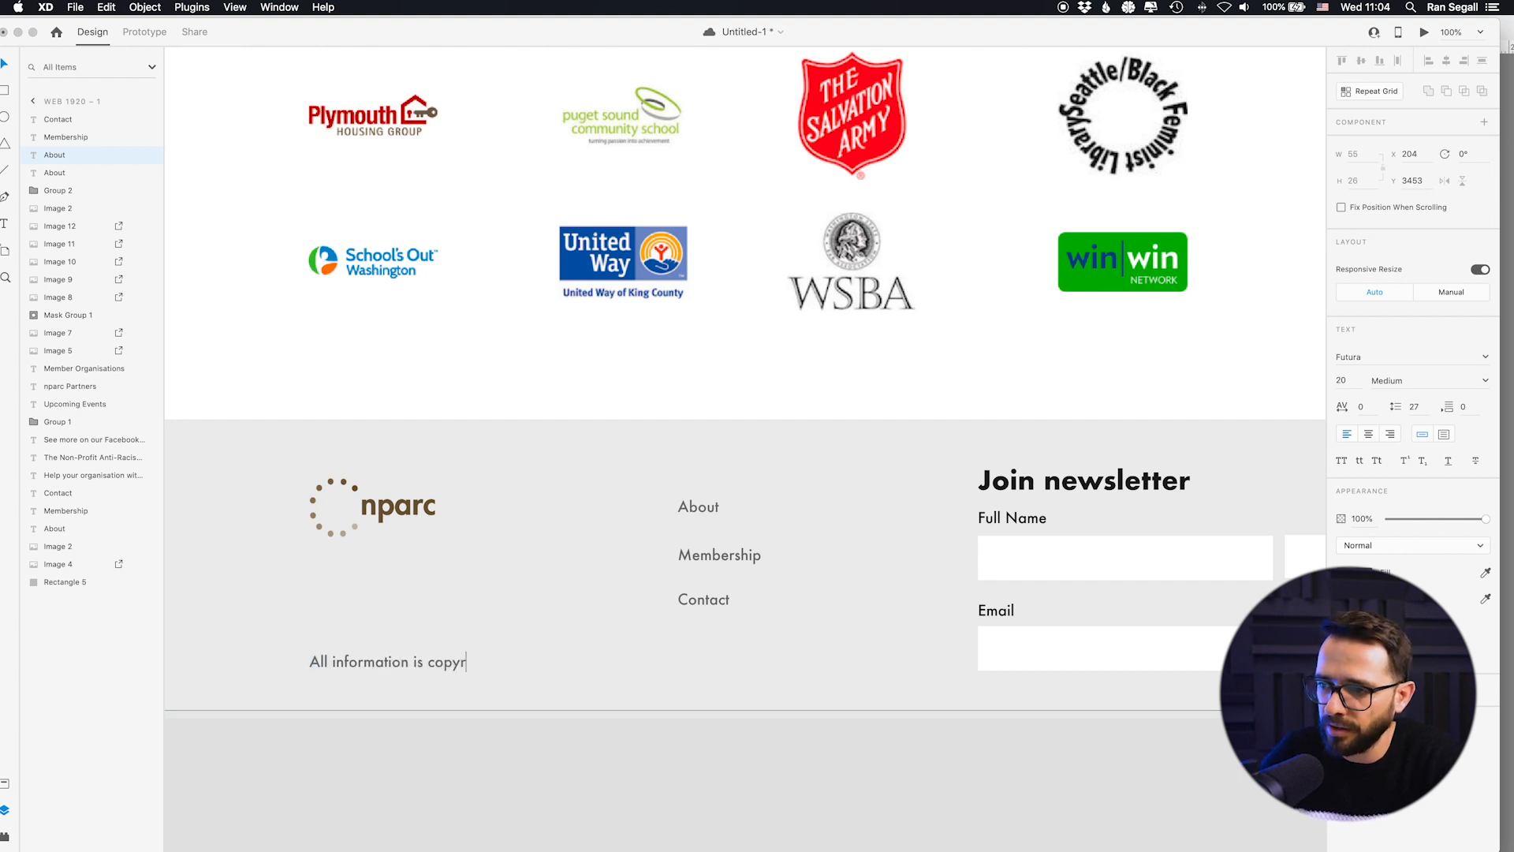
{"action": "type", "text": "ighted for nparc "}
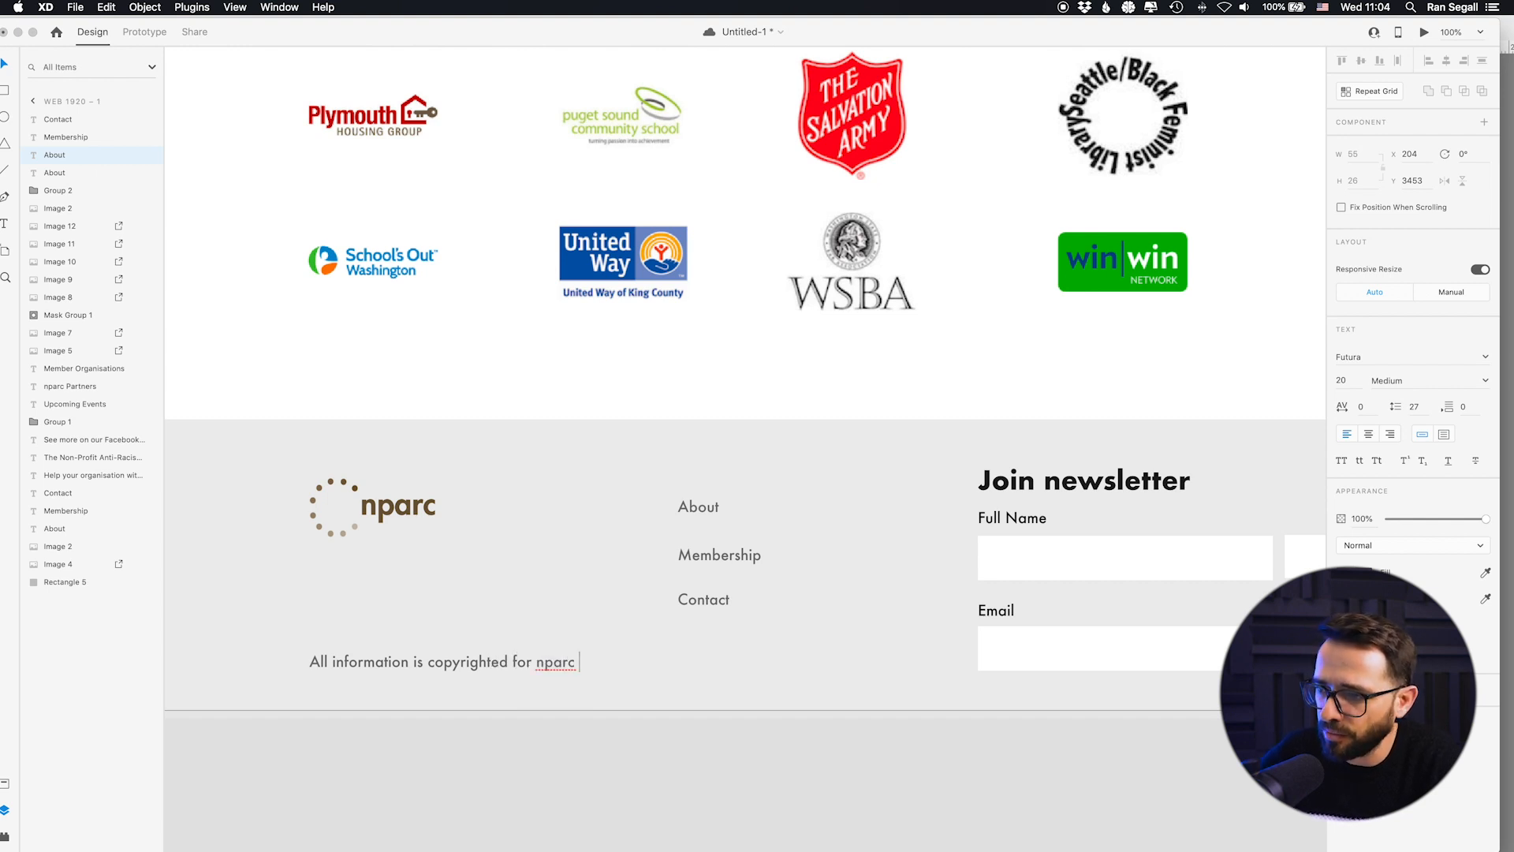
{"action": "type", "text": "2020"}
{"action": "key", "text": "Escape"}
Step: Set the footer's About, Membership and Contact links to the Bold font weight
{"action": "key", "text": "super+minus"}
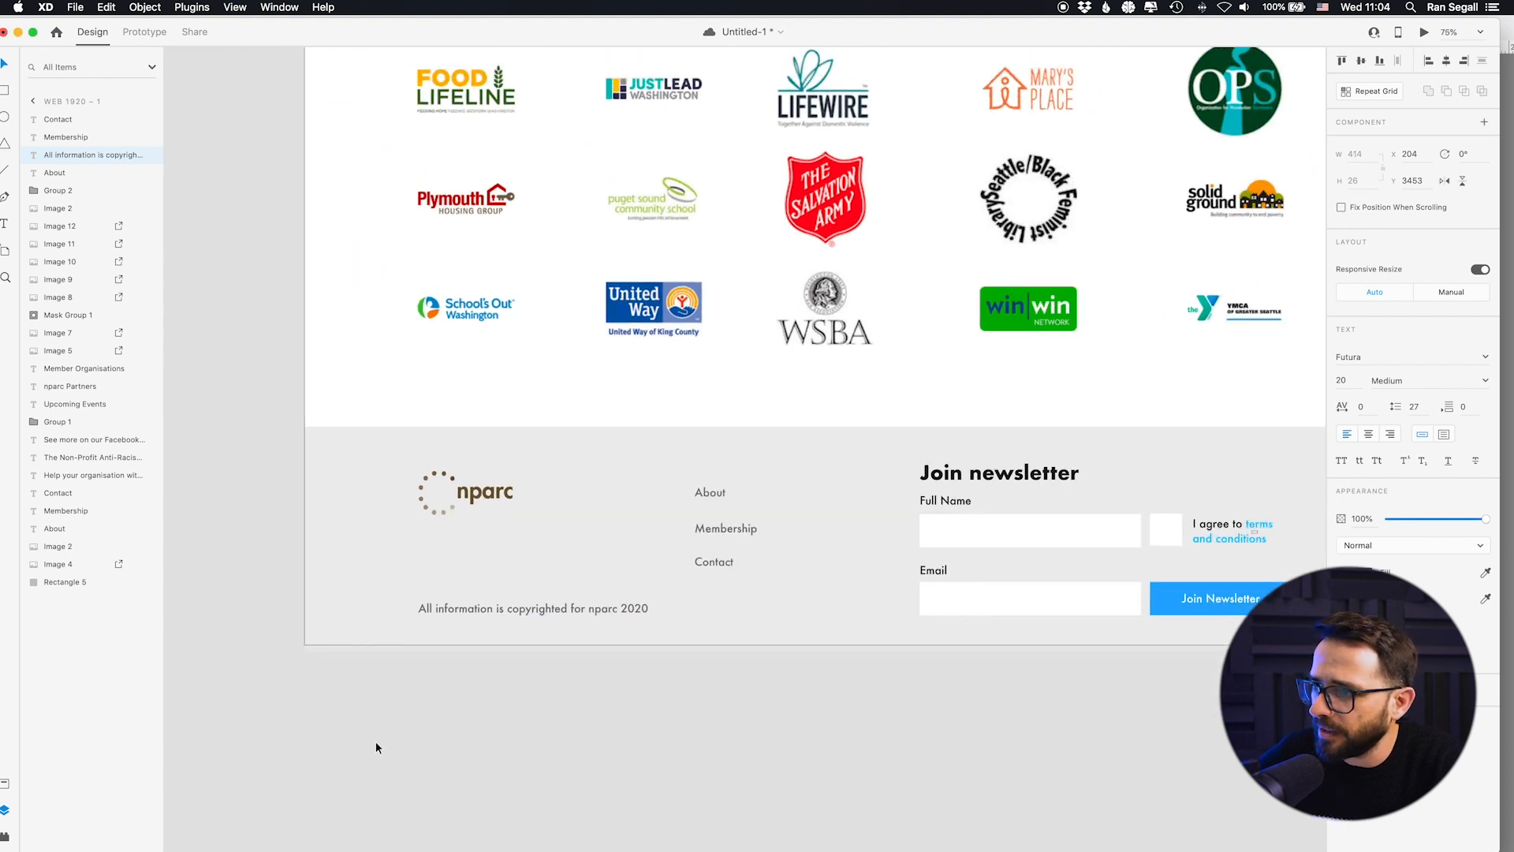
{"action": "left_click", "coordinate": [709, 564]}
{"action": "left_click", "coordinate": [715, 527], "text": "shift"}
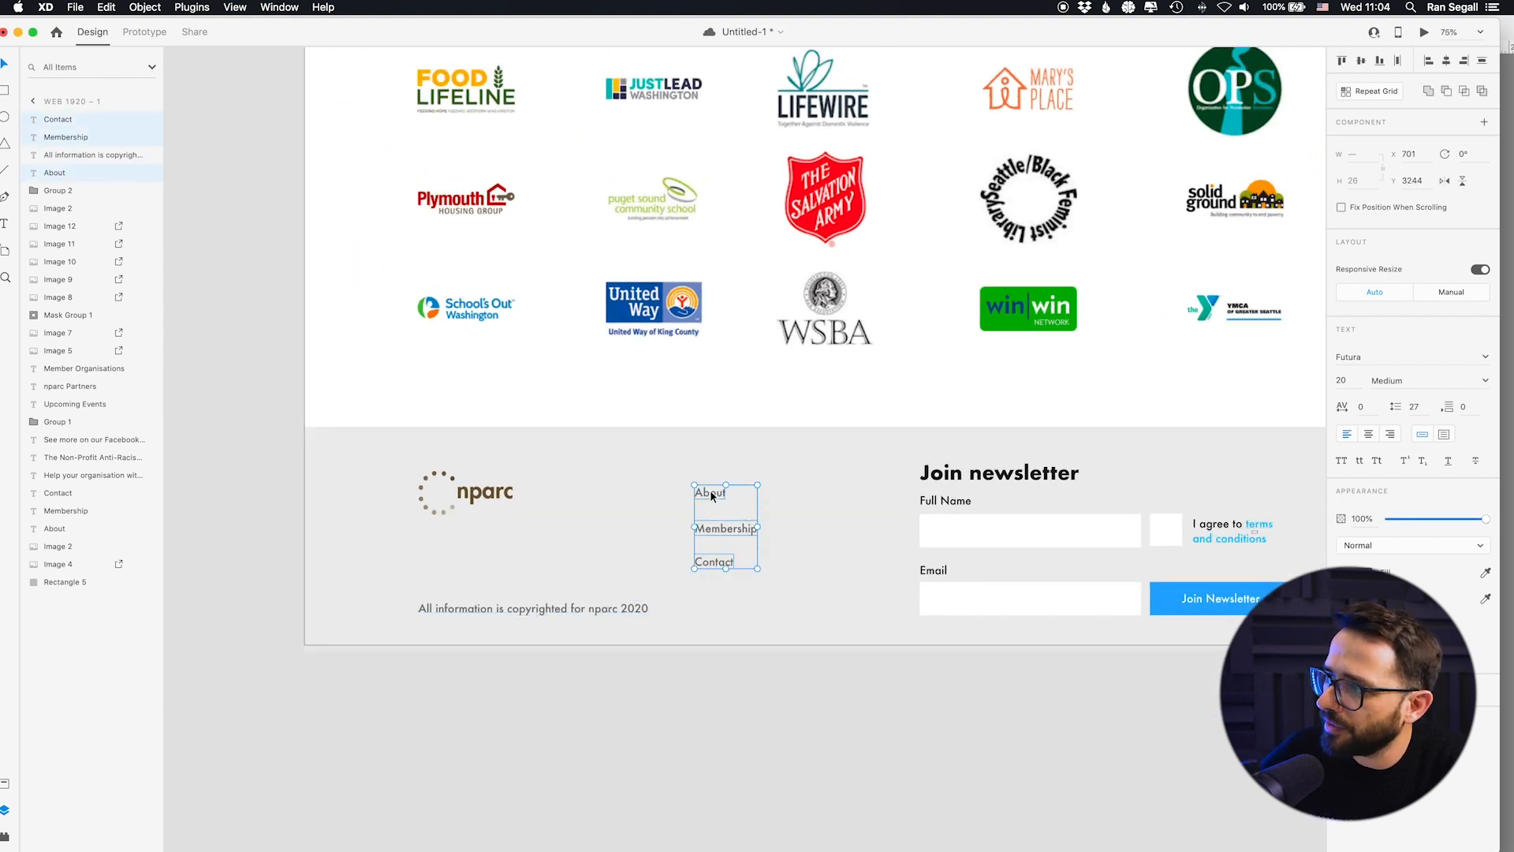
{"action": "left_click", "coordinate": [1486, 380]}
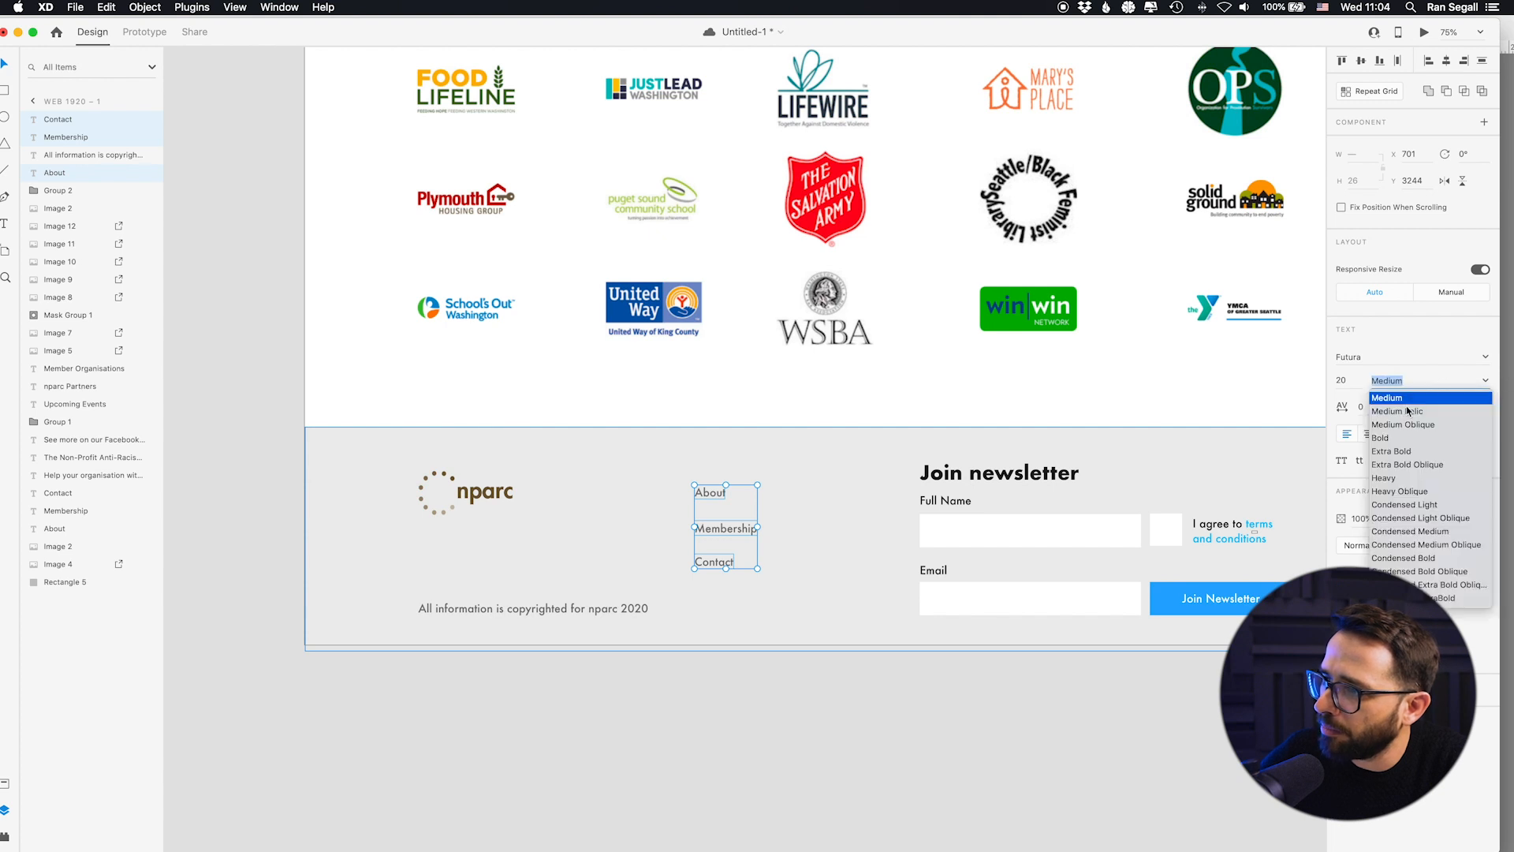
{"action": "left_click", "coordinate": [1420, 439]}
{"action": "left_click", "coordinate": [579, 643]}
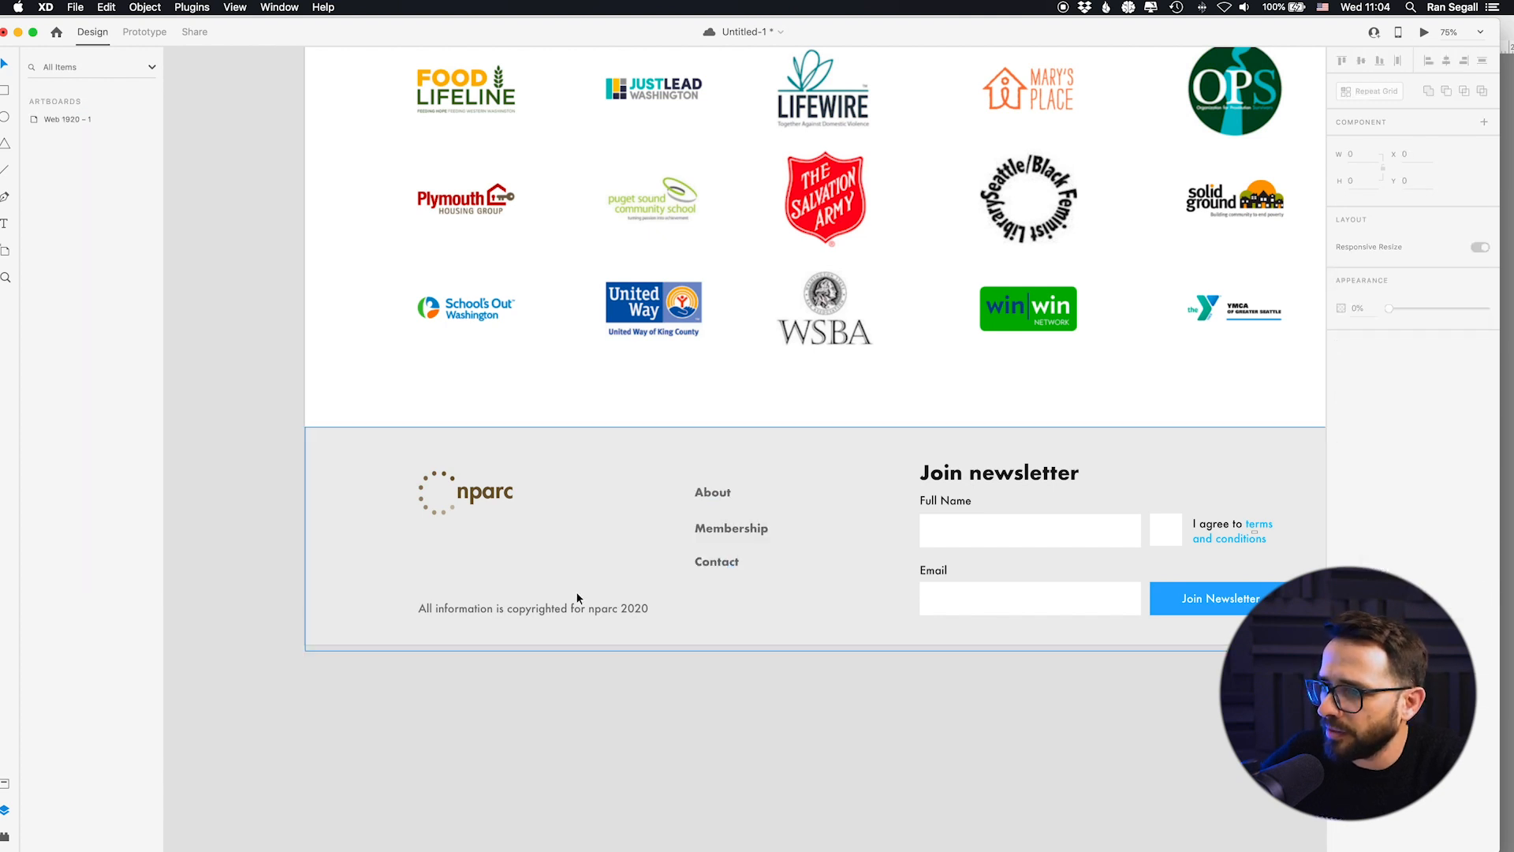
Step: Set the font size of the footer's copyright line to 18
{"action": "left_click", "coordinate": [508, 610]}
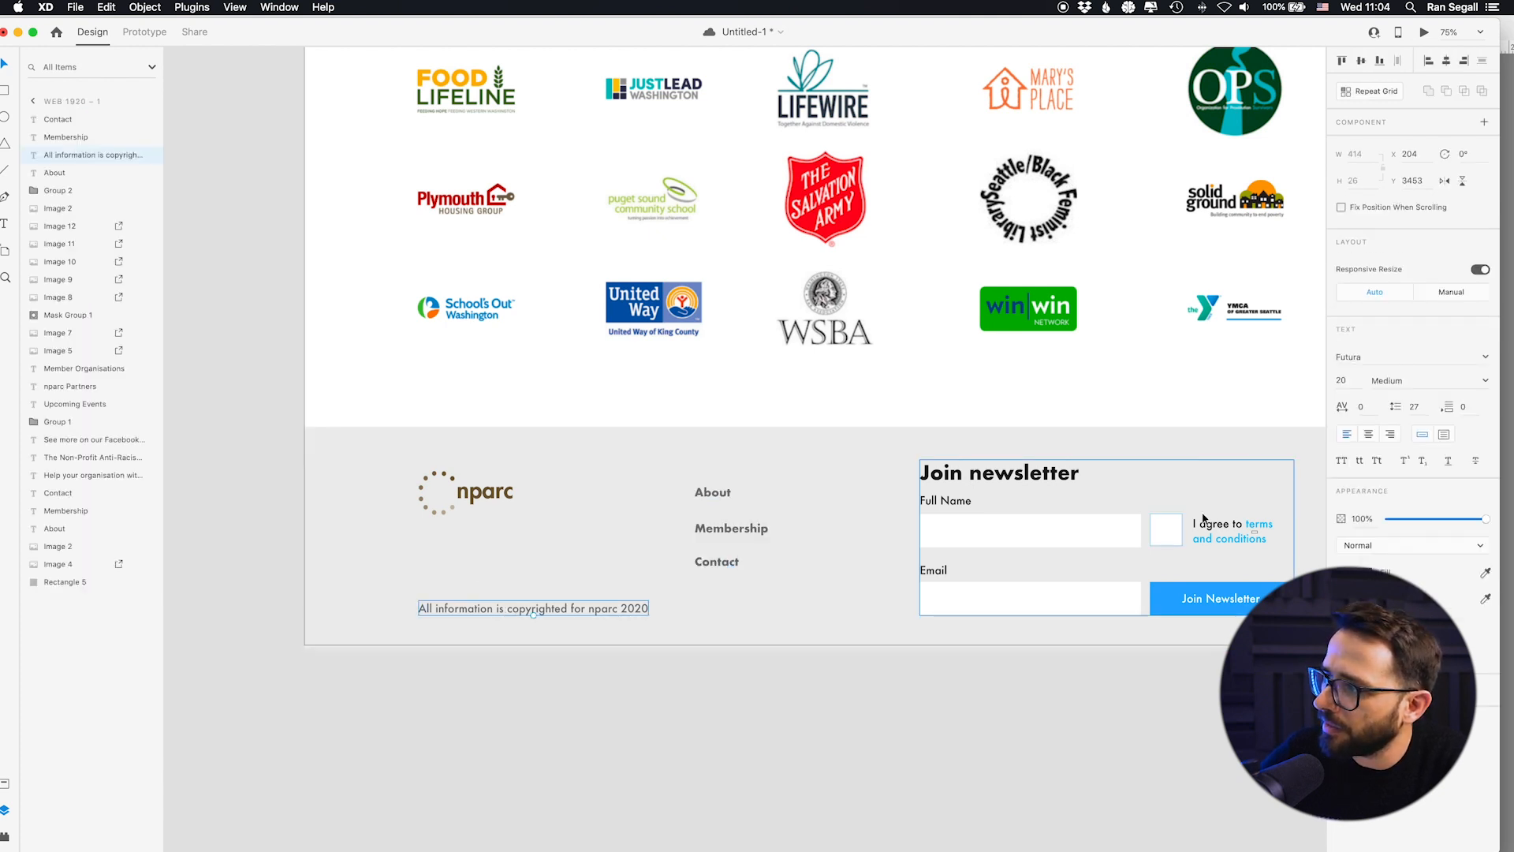
{"action": "left_click", "coordinate": [1486, 382]}
{"action": "left_click", "coordinate": [1392, 377]}
{"action": "left_click", "coordinate": [1344, 380]}
{"action": "type", "text": "18"}
{"action": "key", "text": "Return"}
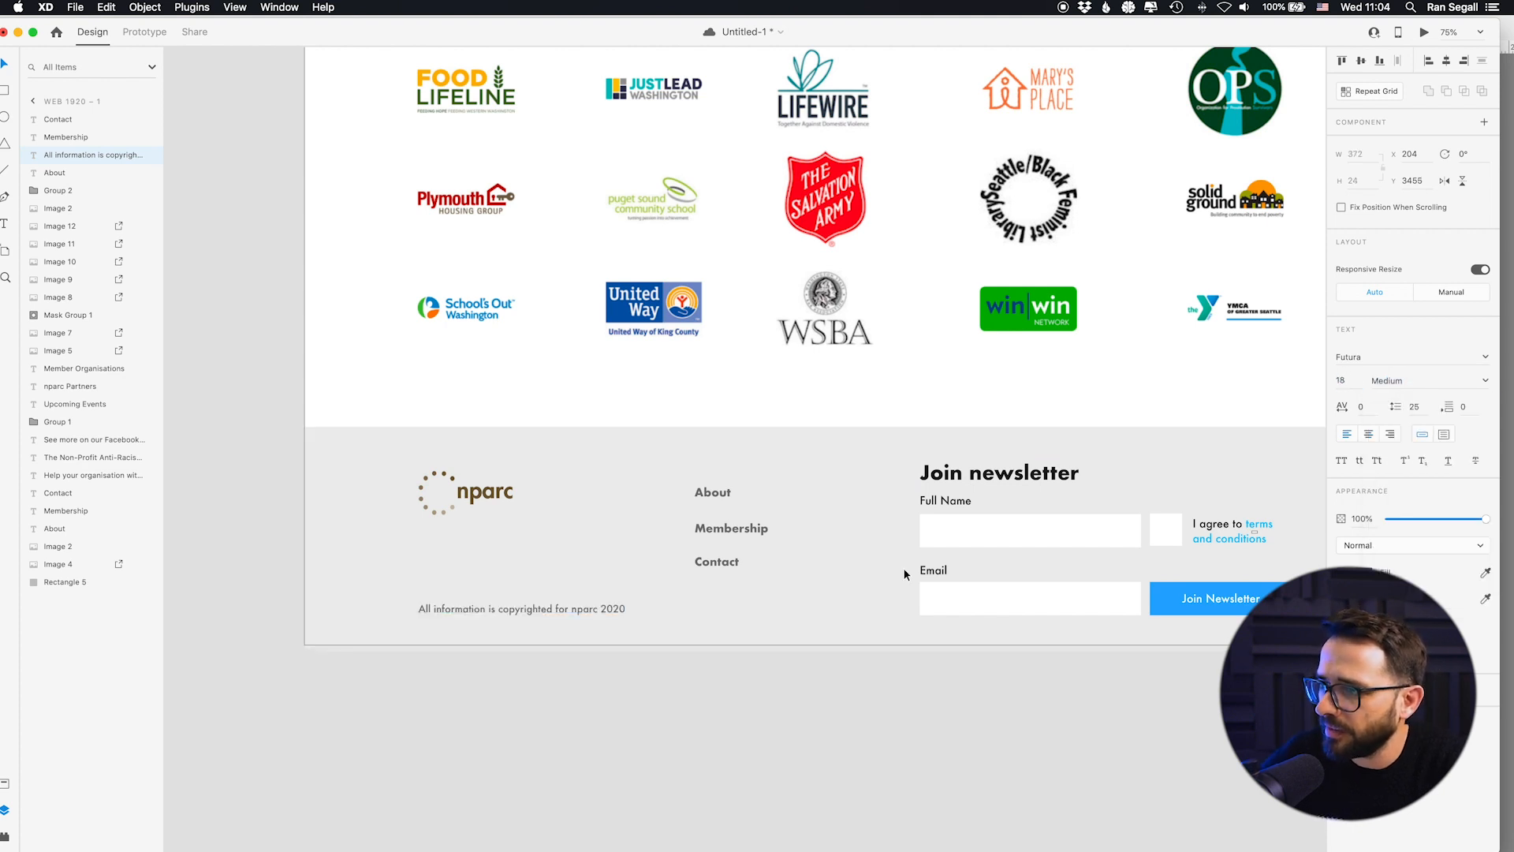
{"action": "left_click", "coordinate": [710, 803]}
Step: Review the whole homepage layout, from the header and hero through the events, partners and member logos to the footer
{"action": "left_click_drag", "start_coordinate": [710, 803], "coordinate": [519, 721]}
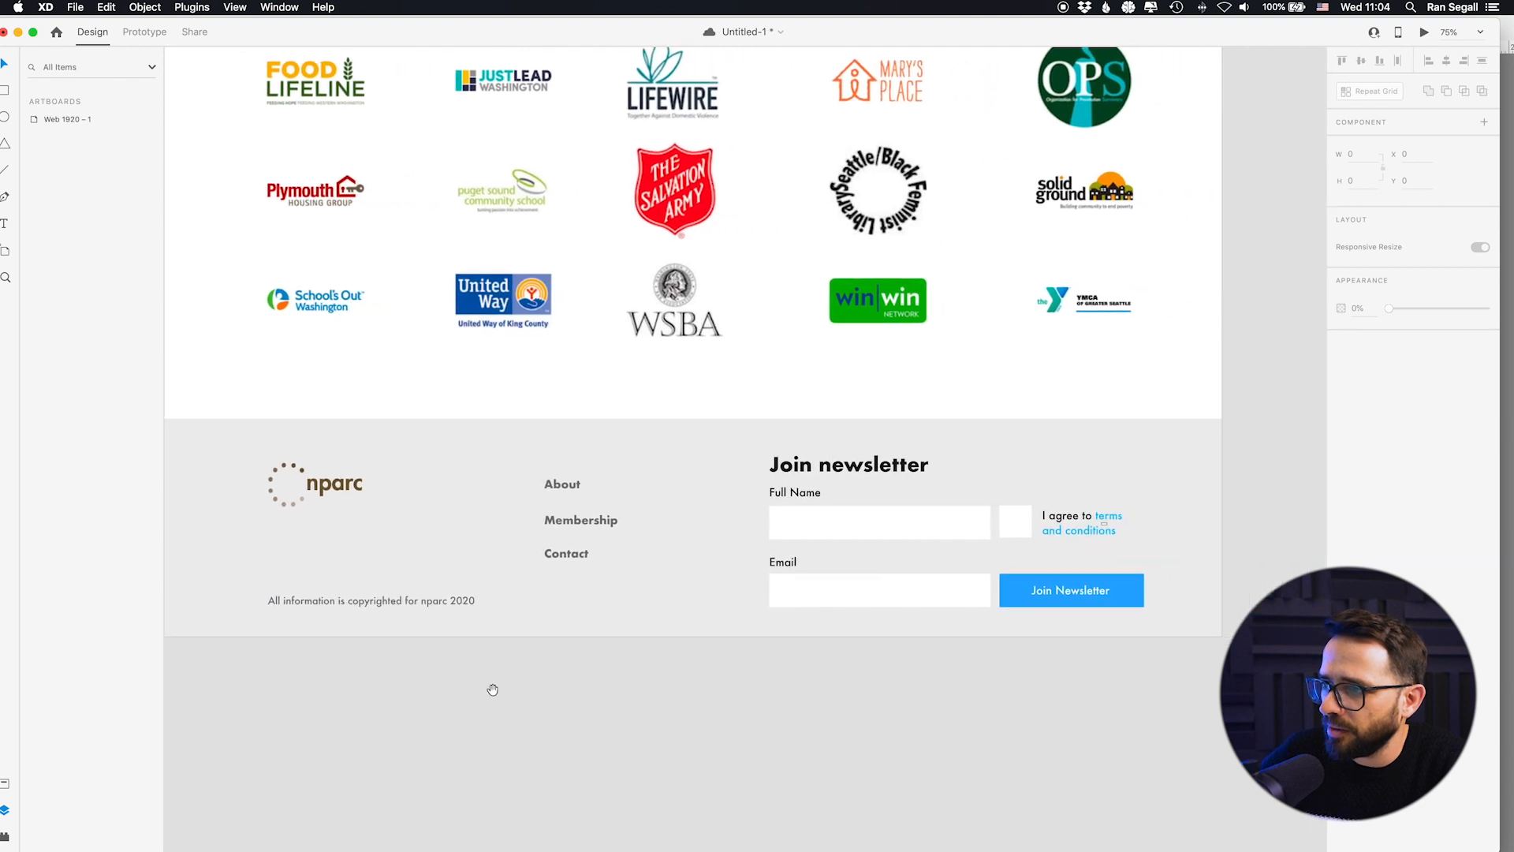
{"action": "left_click", "coordinate": [424, 595]}
{"action": "left_click", "coordinate": [424, 675]}
{"action": "key", "text": "super+minus"}
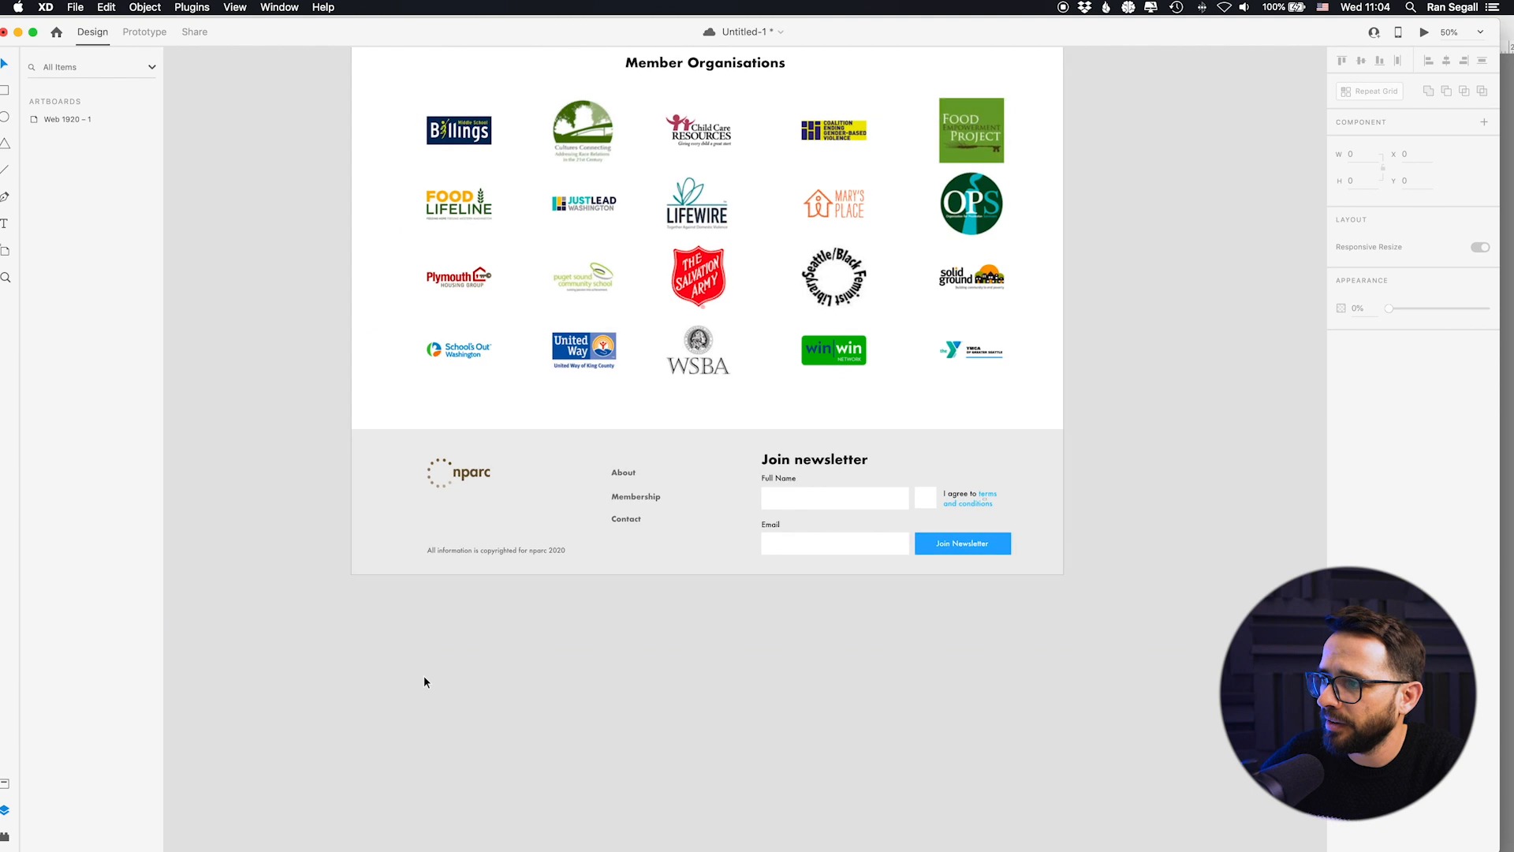
{"action": "key", "text": "super+minus"}
{"action": "left_click_drag", "start_coordinate": [670, 242], "coordinate": [612, 469]}
{"action": "left_click_drag", "start_coordinate": [649, 270], "coordinate": [581, 498]}
{"action": "left_click_drag", "start_coordinate": [579, 323], "coordinate": [509, 332]}
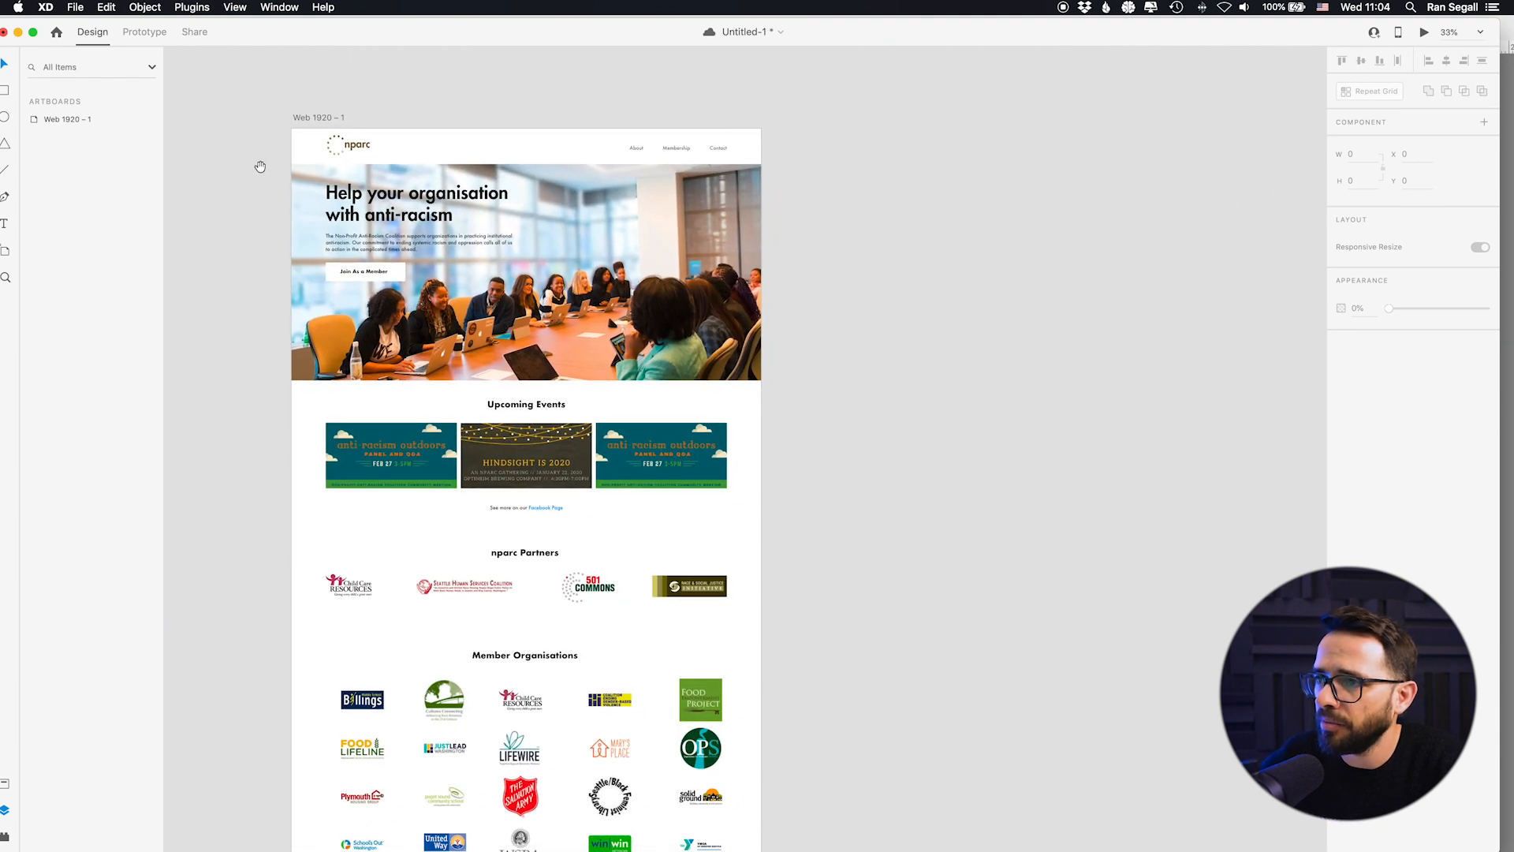
{"action": "key", "text": "super+equal"}
{"action": "left_click_drag", "start_coordinate": [433, 186], "coordinate": [642, 398]}
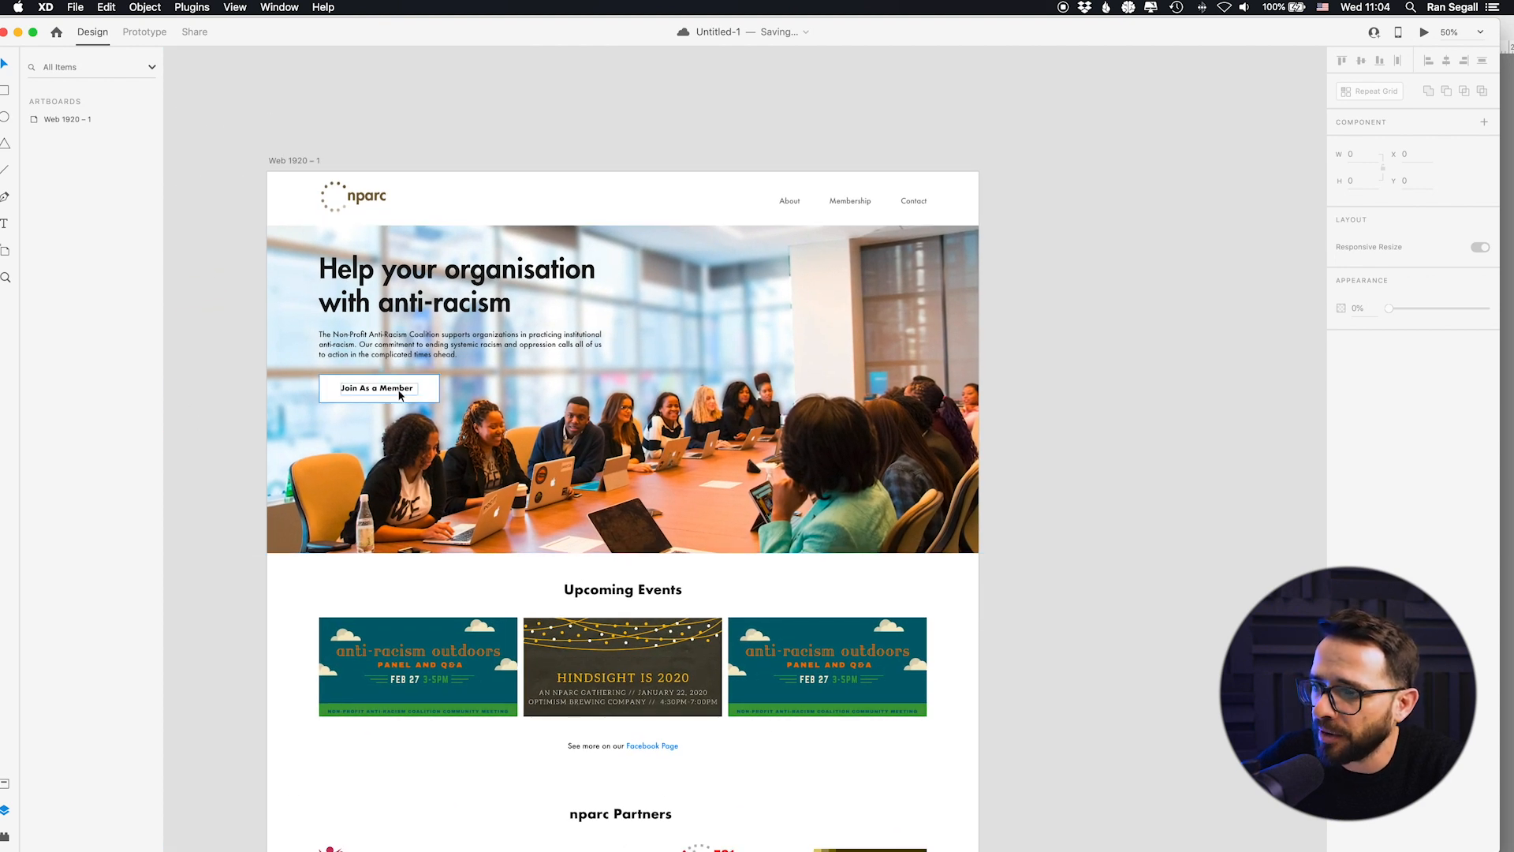
{"action": "scroll", "coordinate": [394, 390], "scroll_direction": "down", "scroll_amount": 10}
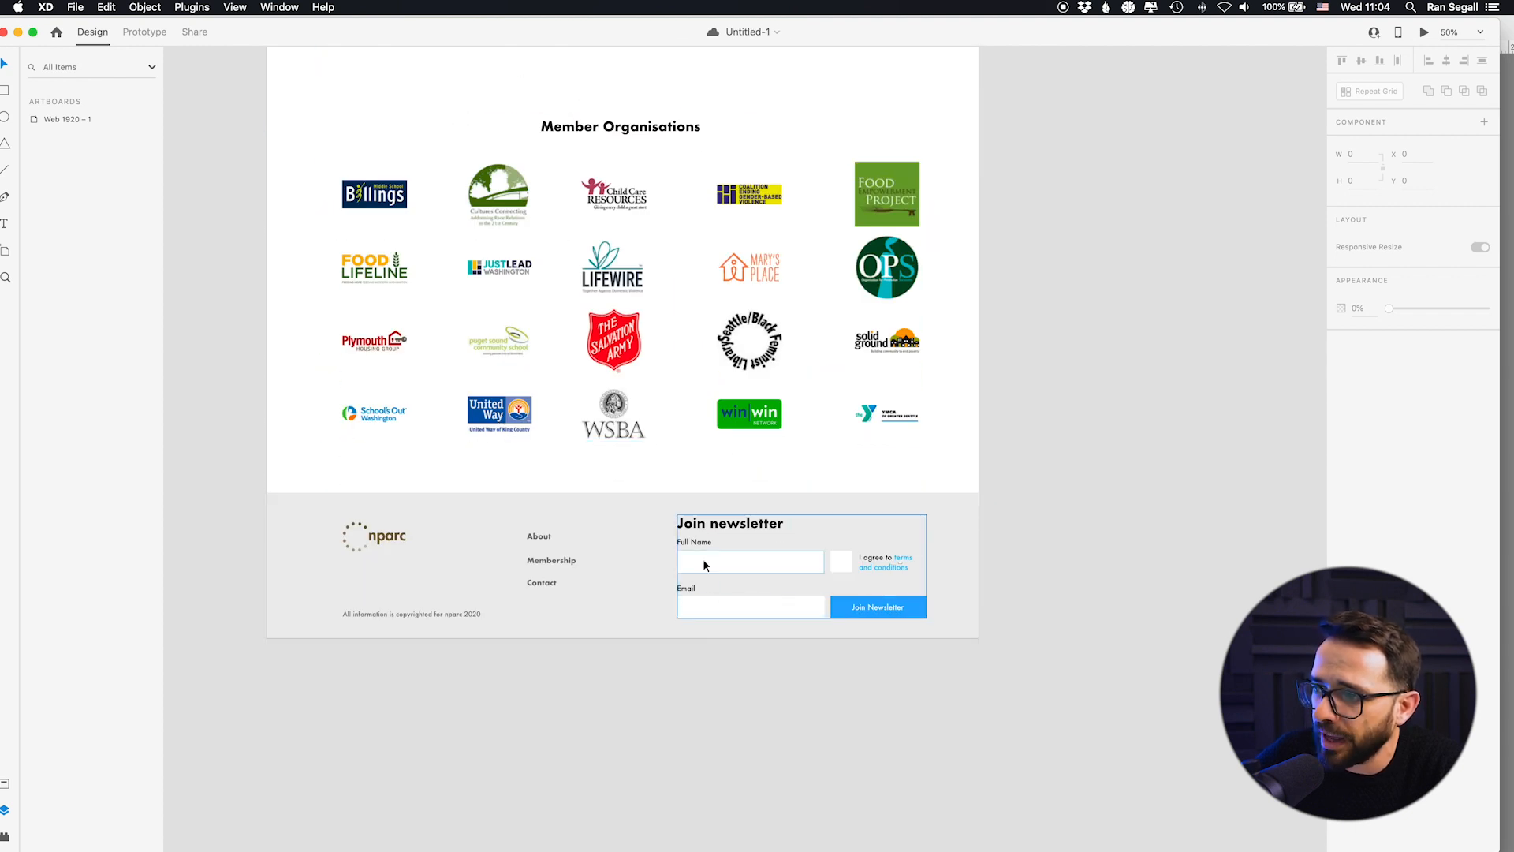
{"action": "scroll", "coordinate": [519, 460], "scroll_direction": "up", "scroll_amount": 4}
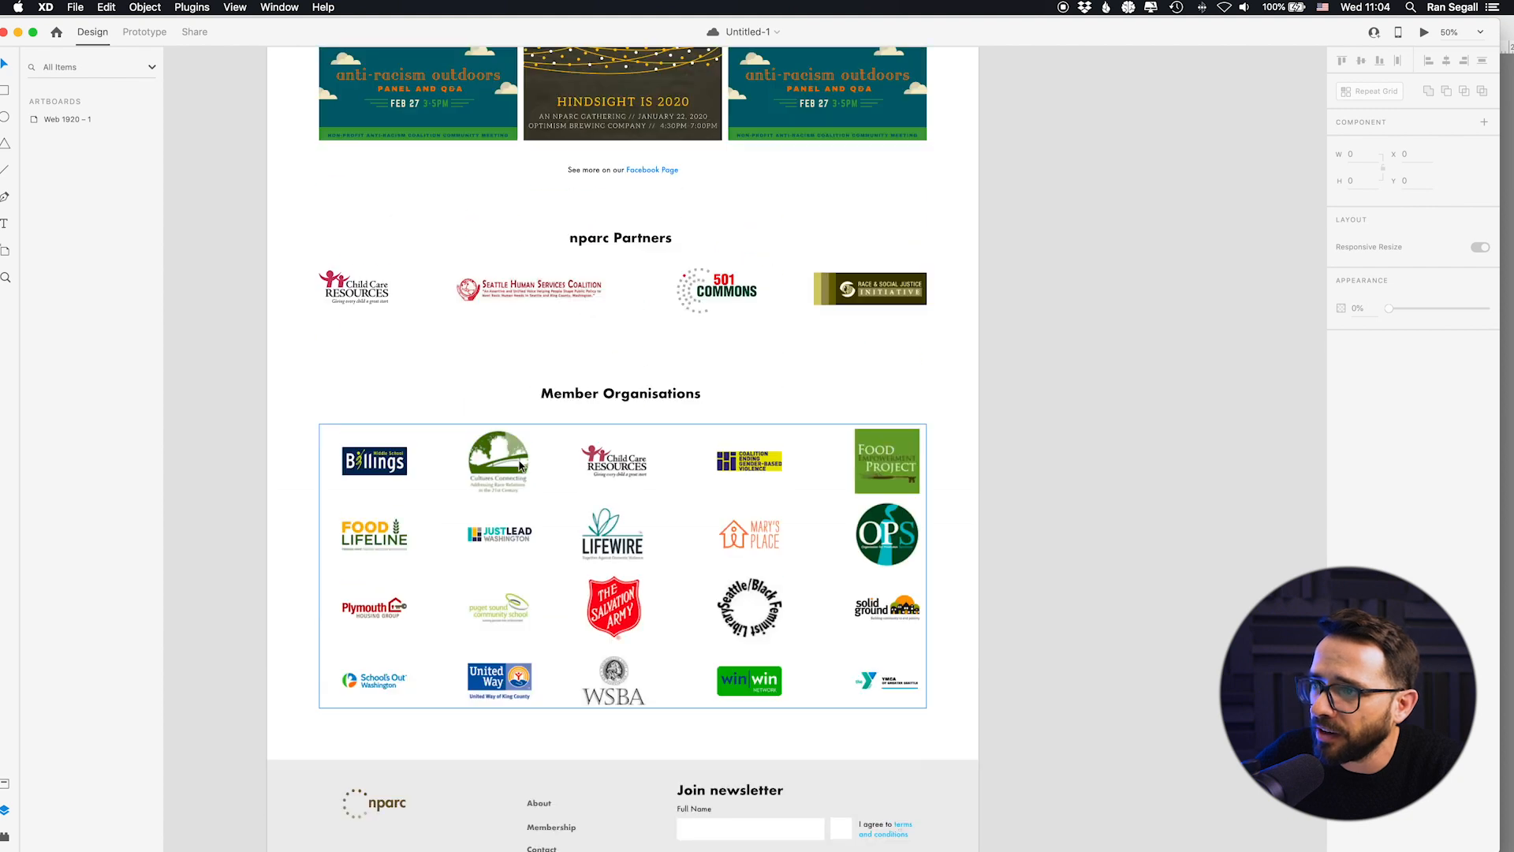
{"action": "scroll", "coordinate": [520, 466], "scroll_direction": "up", "scroll_amount": 4}
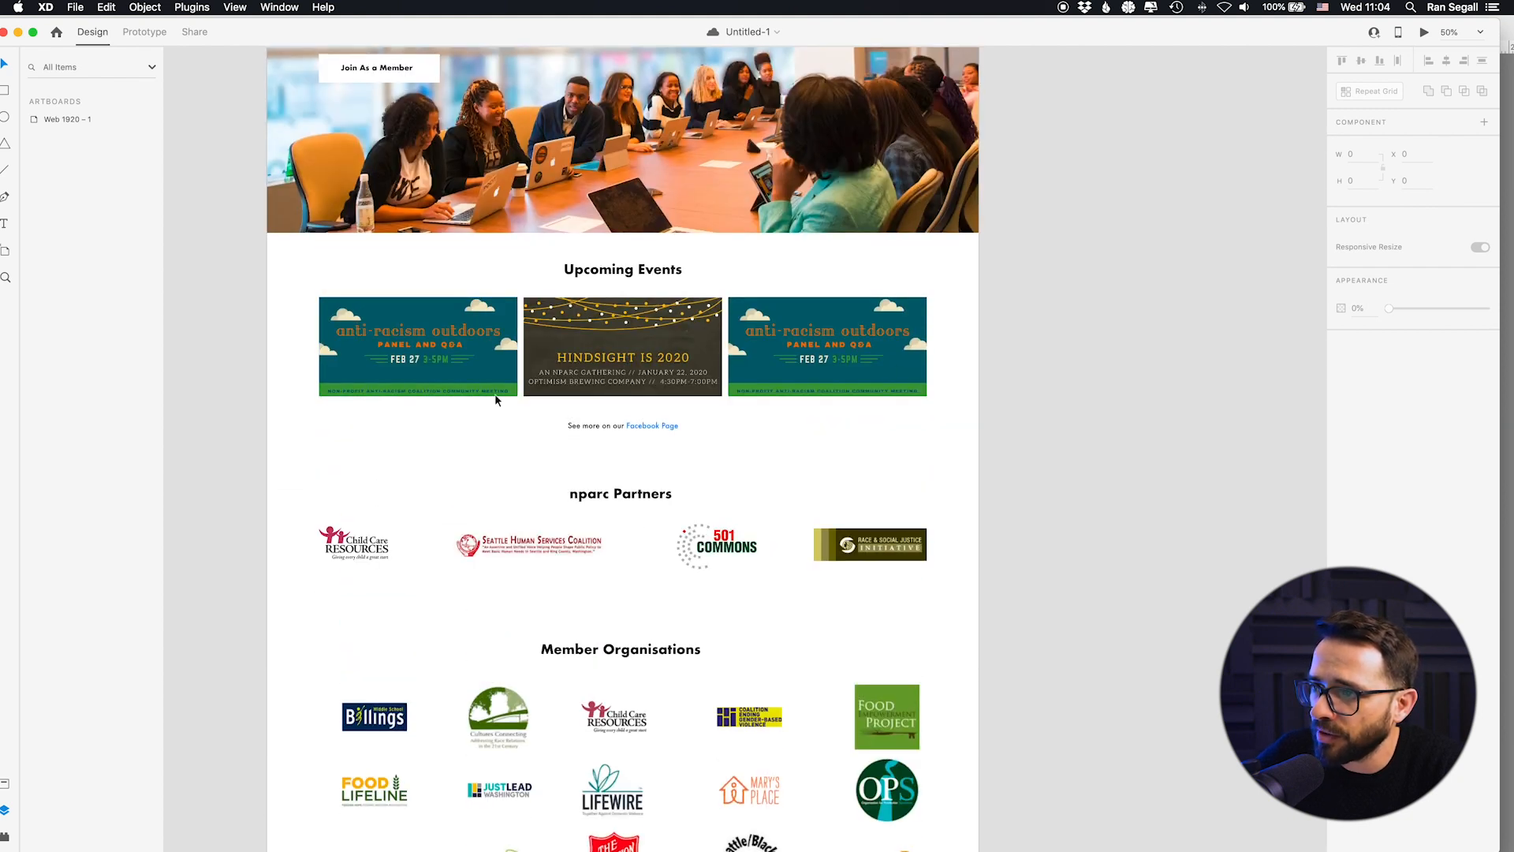
{"action": "scroll", "coordinate": [402, 394], "scroll_direction": "up", "scroll_amount": 2}
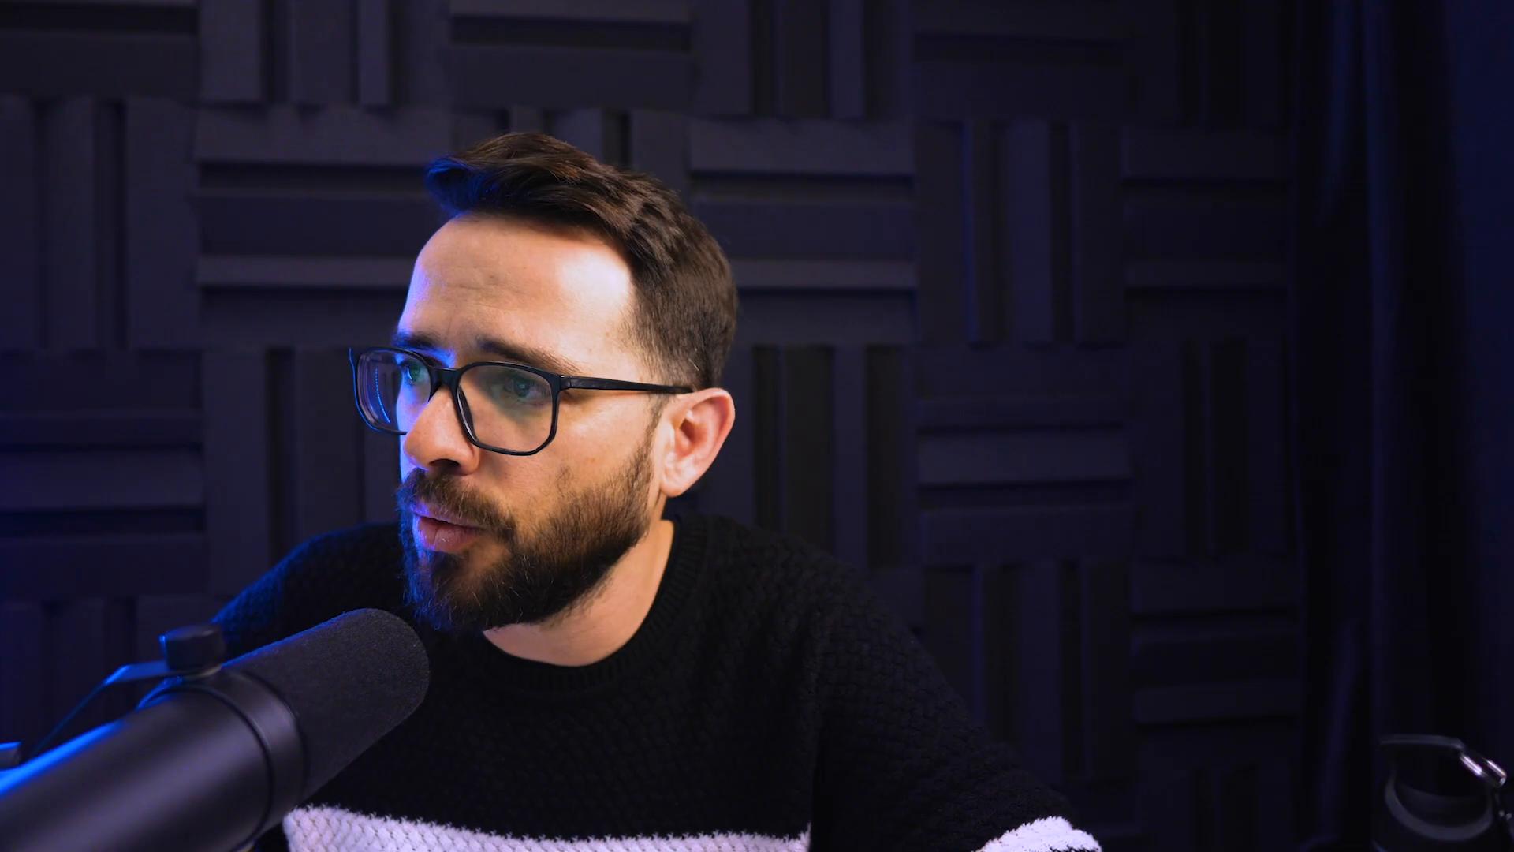